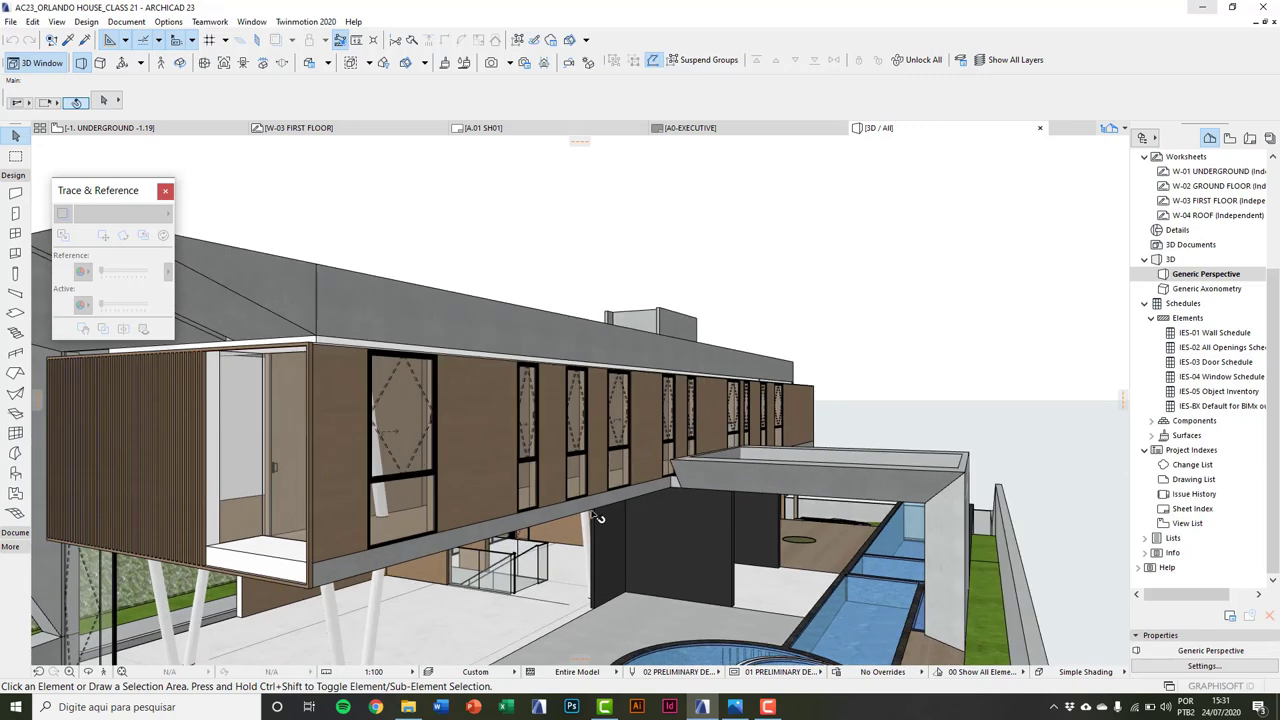
Step: Examine the house's side facade and the glass wall around the door at the entrance corner in the 3D model
scroll(597, 517, up, 2)
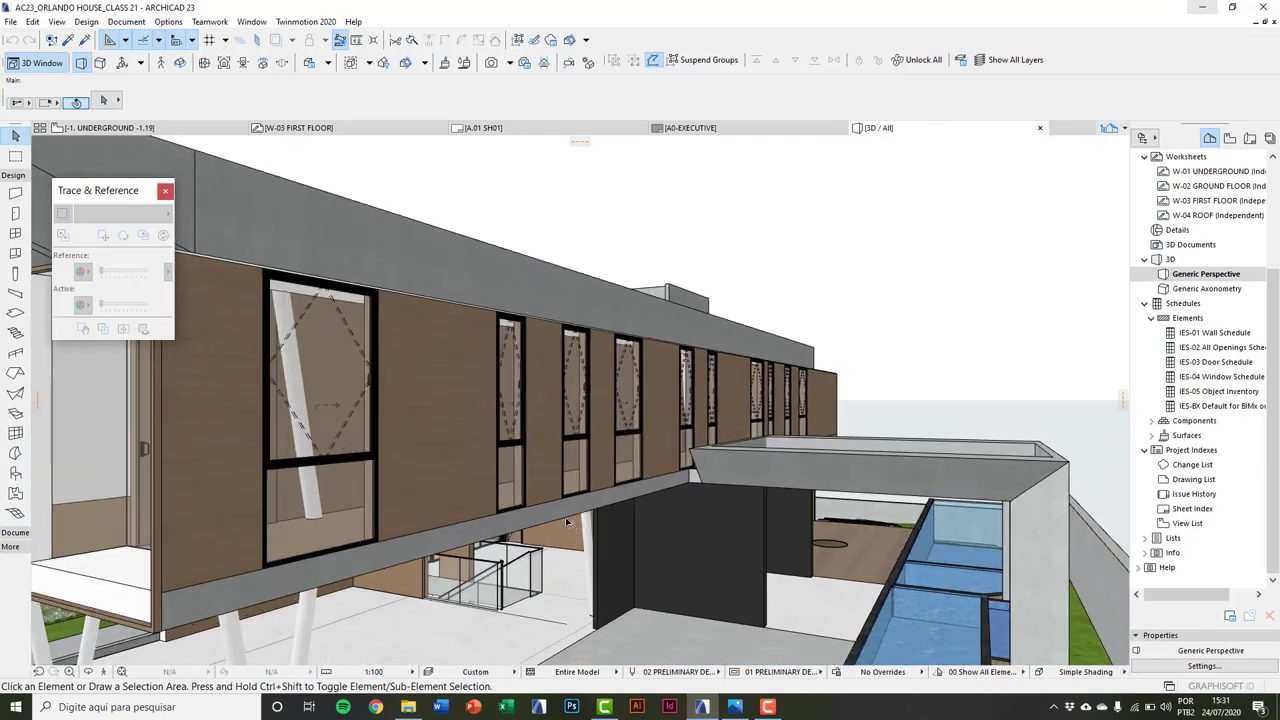
scroll(573, 528, up, 4)
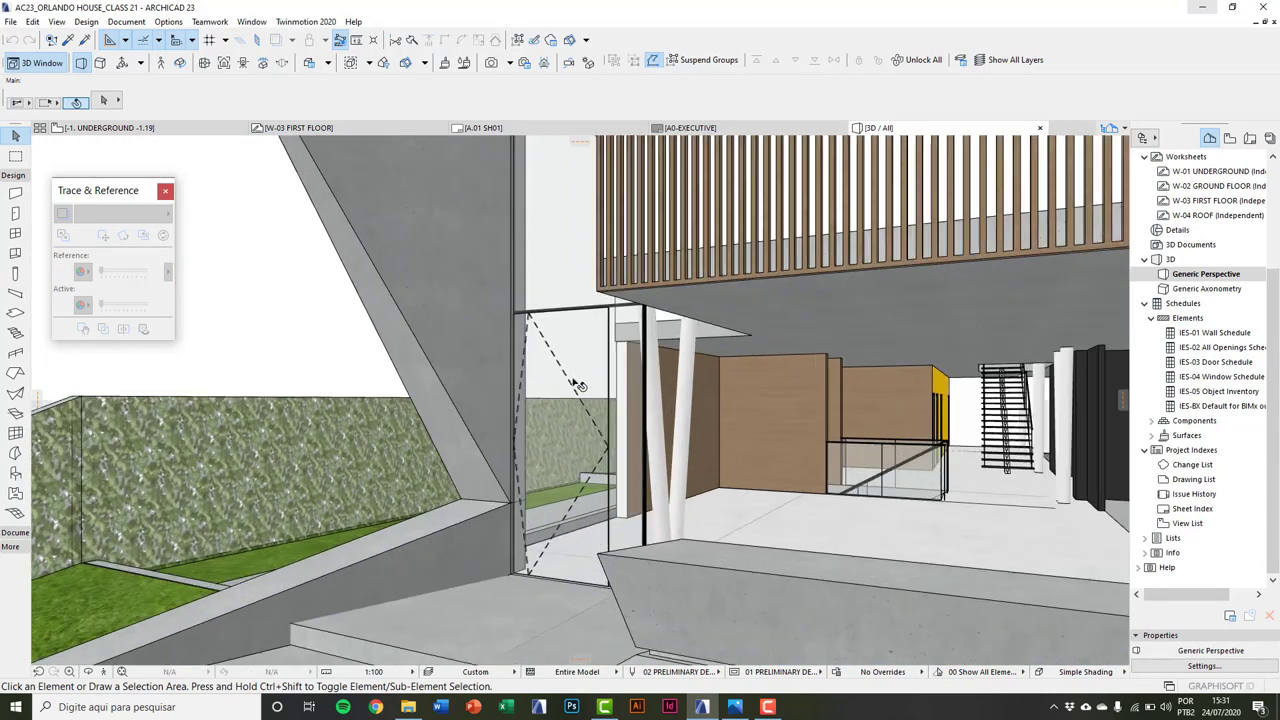
scroll(565, 403, up, 1)
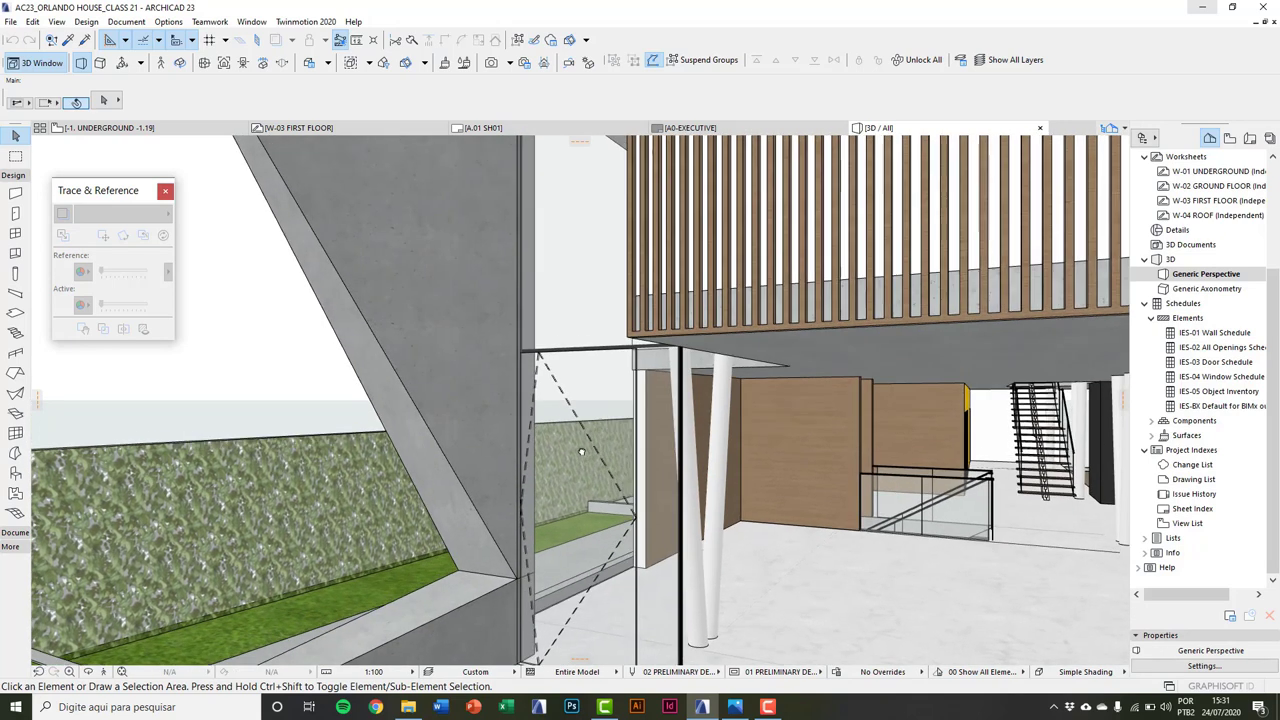
click(590, 331)
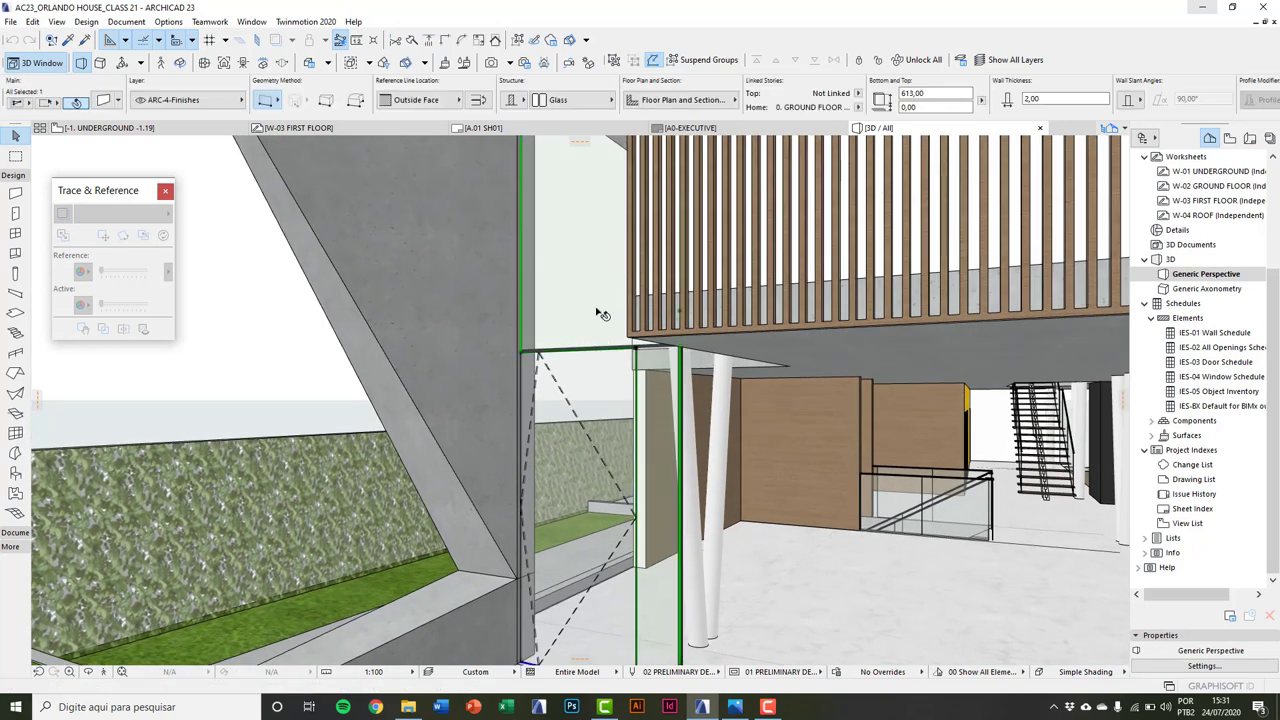
scroll(600, 318, up, 1)
scroll(593, 352, up, 2)
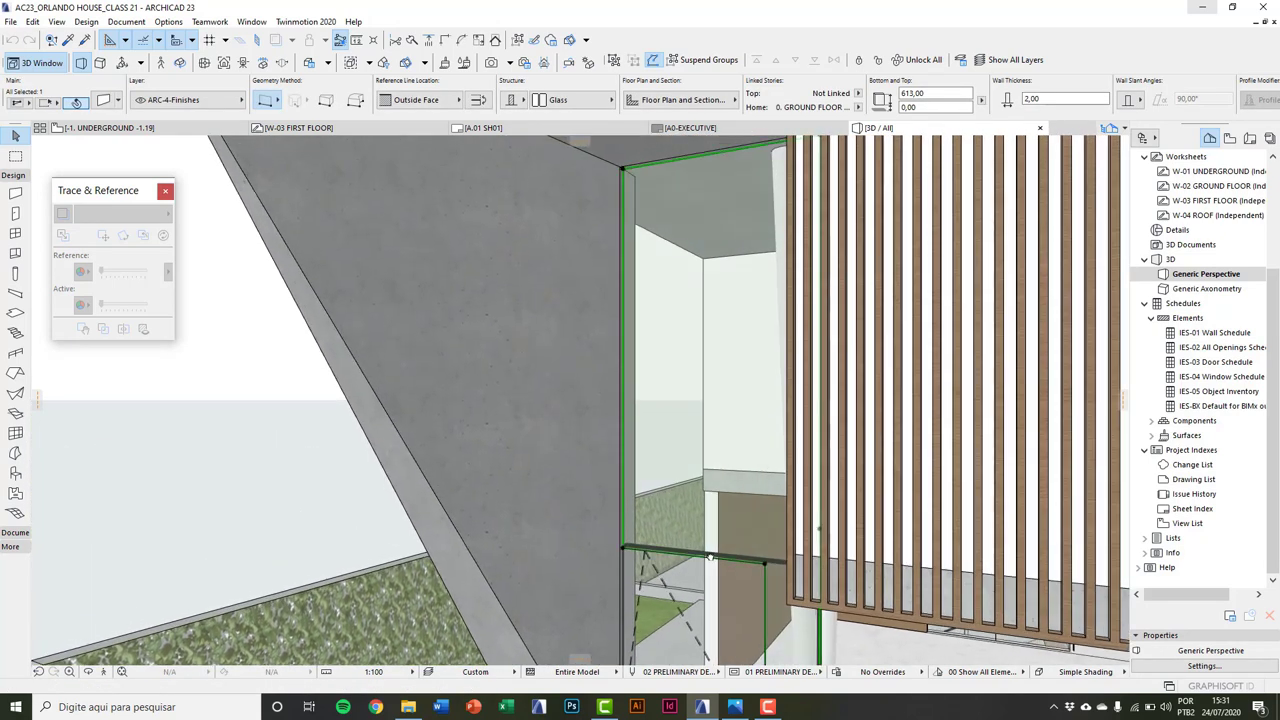
scroll(655, 430, down, 1)
scroll(655, 430, up, 1)
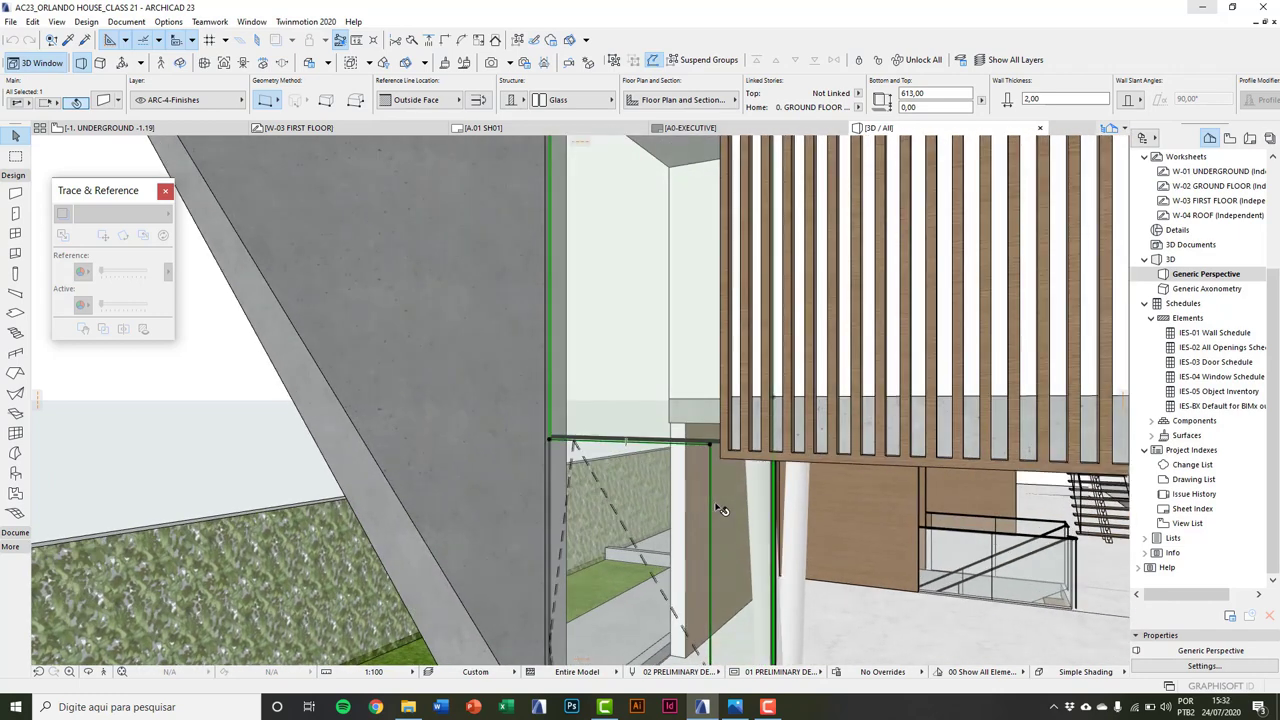
scroll(697, 541, down, 1)
scroll(661, 427, up, 3)
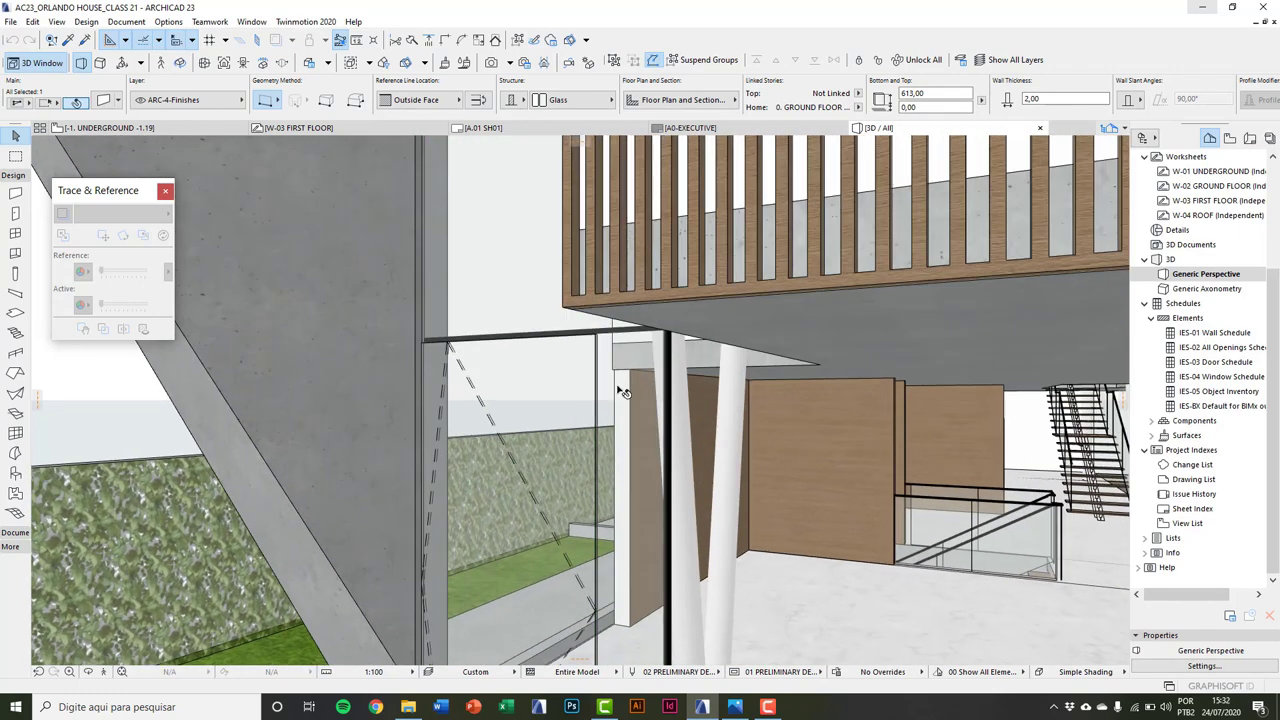
scroll(661, 427, up, 1)
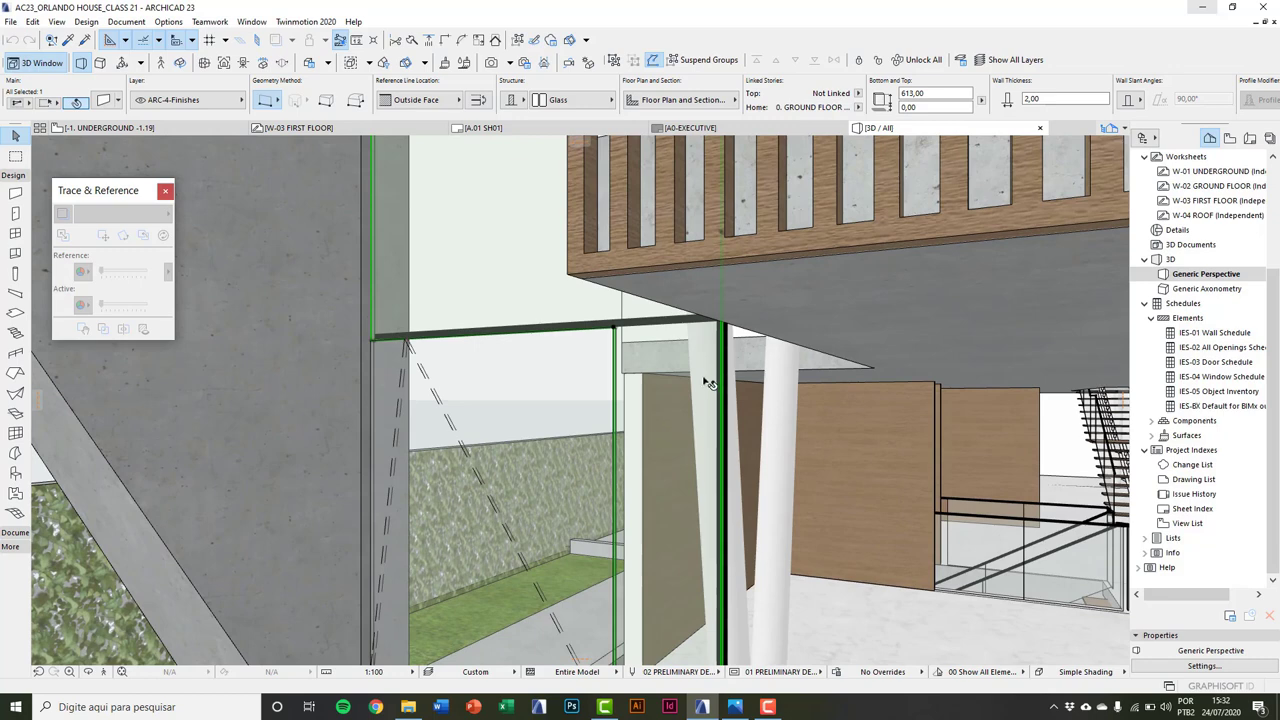
Step: Inspect the dark vertical post and horizontal frame of the entrance glazing, viewing them from close up and from the front
key(Escape)
scroll(730, 338, up, 1)
click(730, 338)
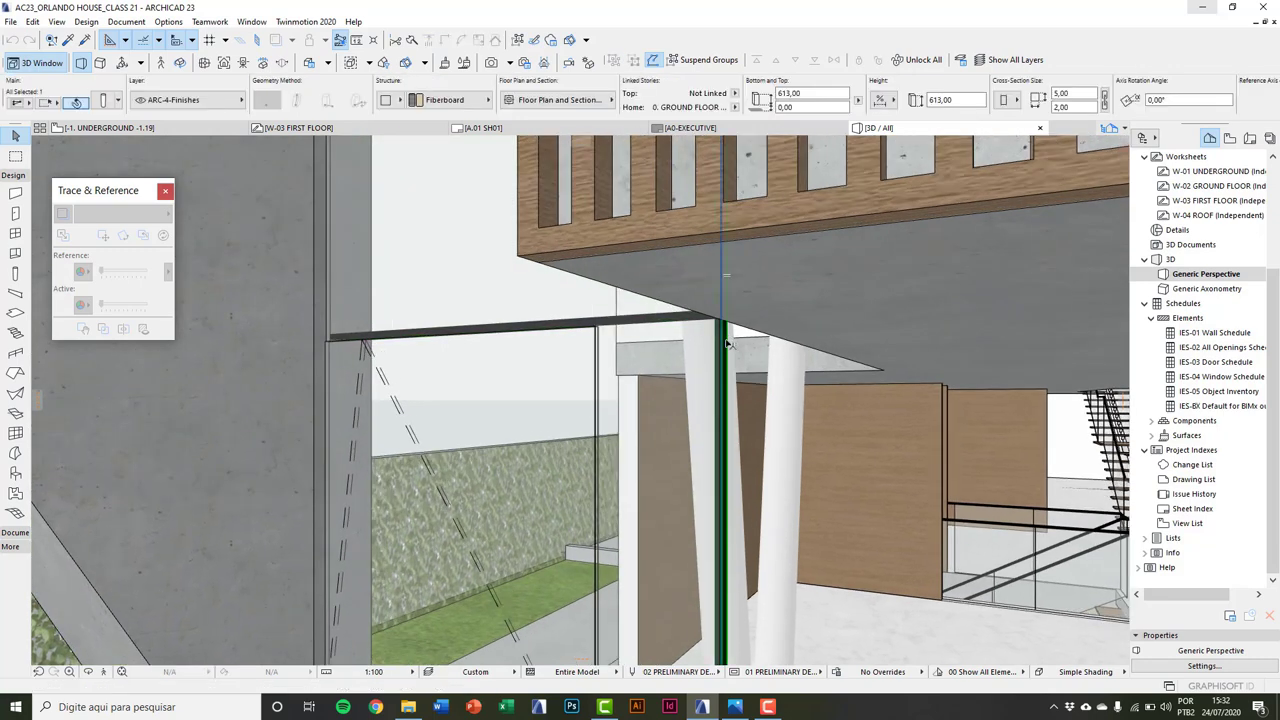
scroll(730, 338, up, 1)
key(Escape)
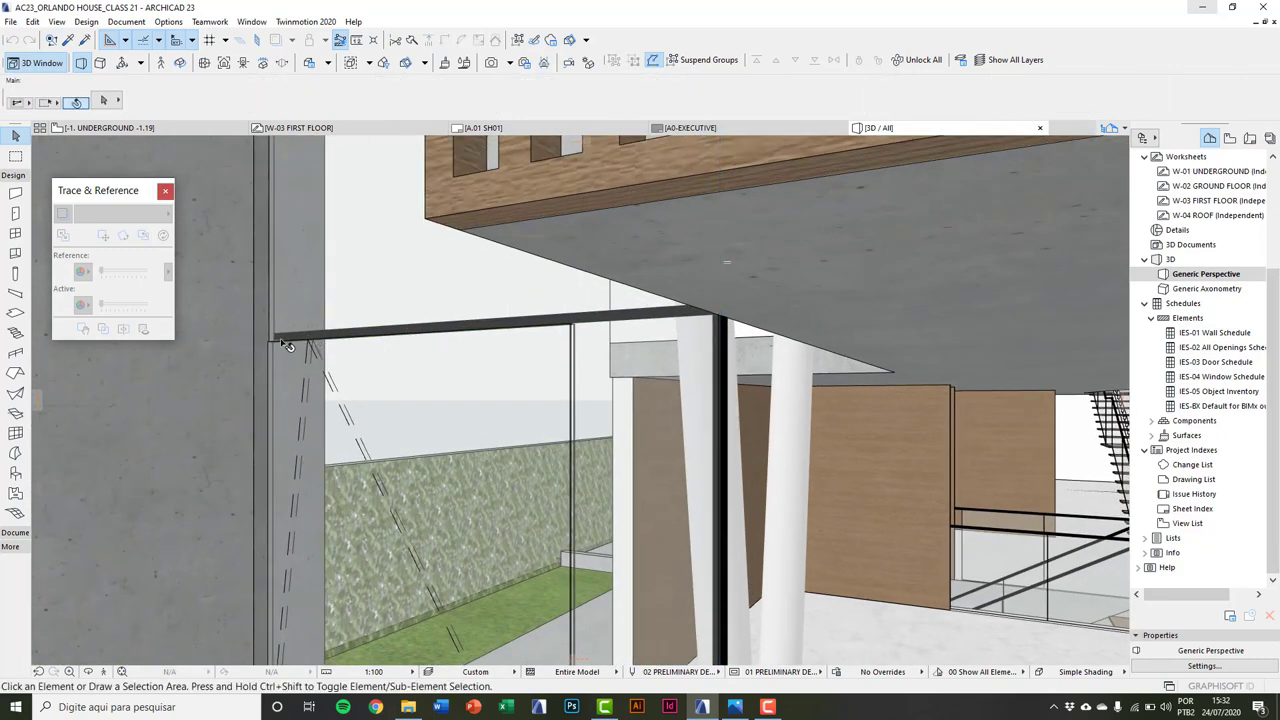
key(shift+F3)
key(Up)
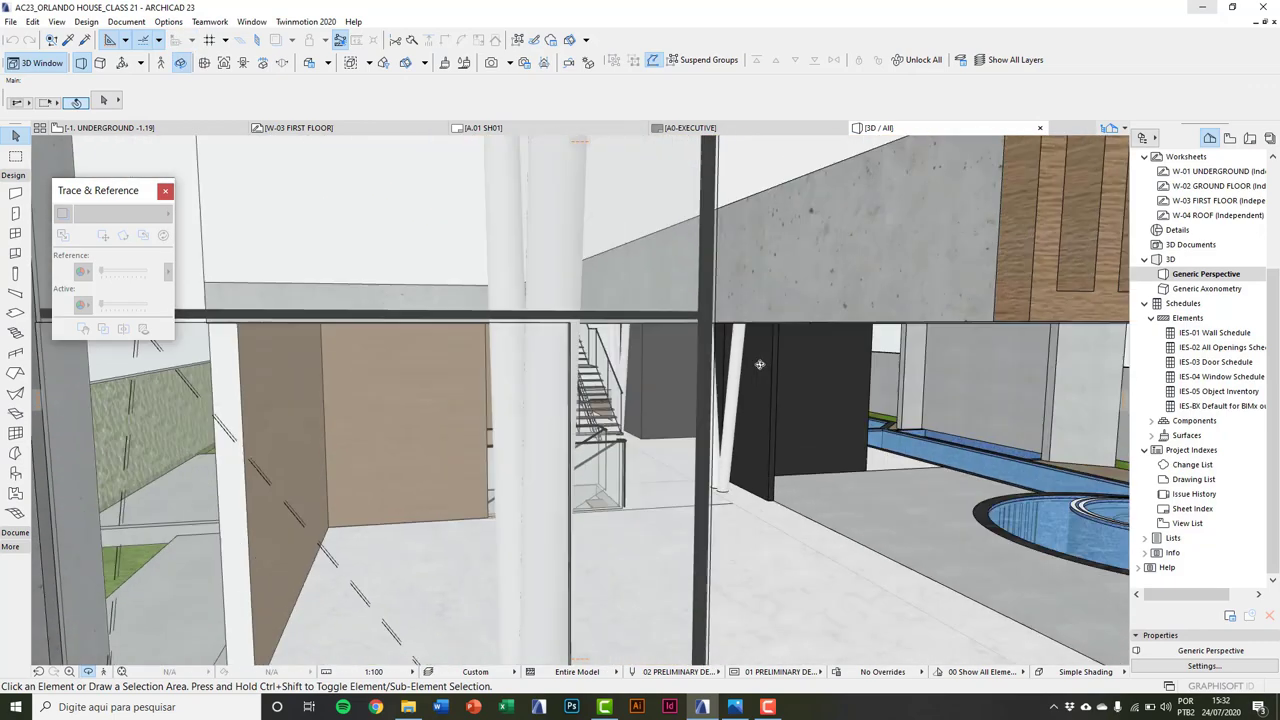
key(Left)
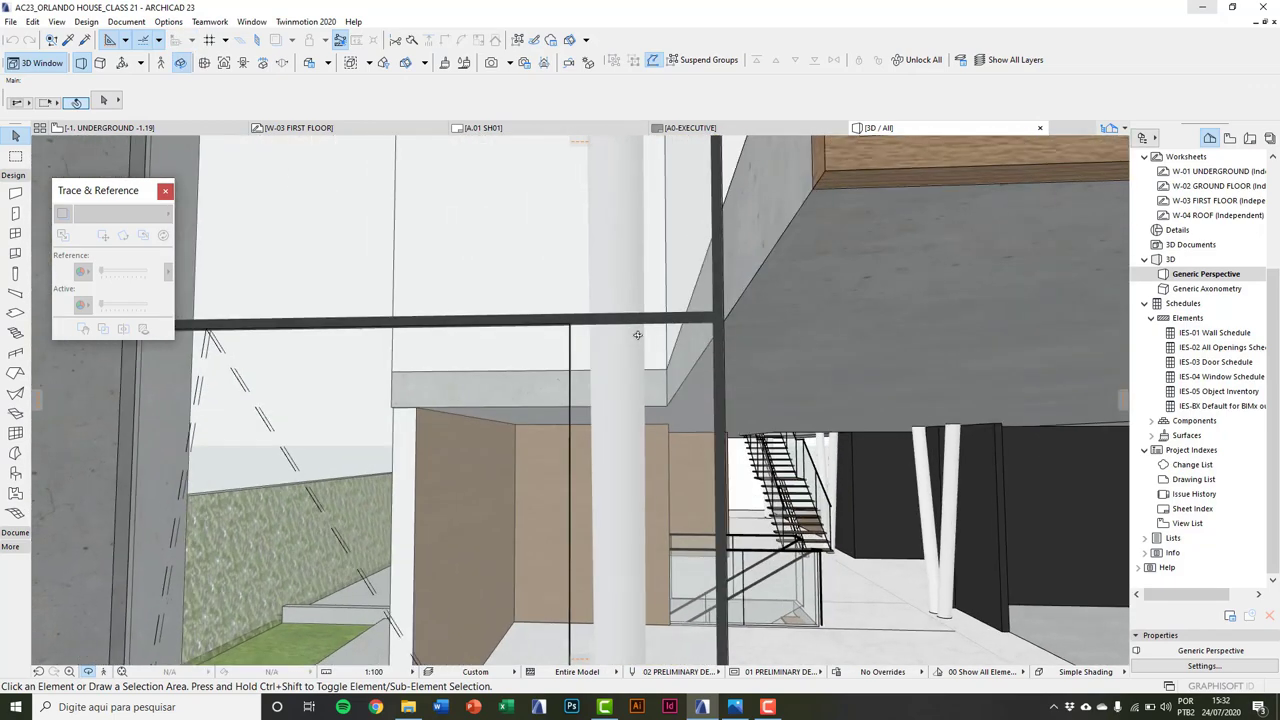
key(Up)
key(Down)
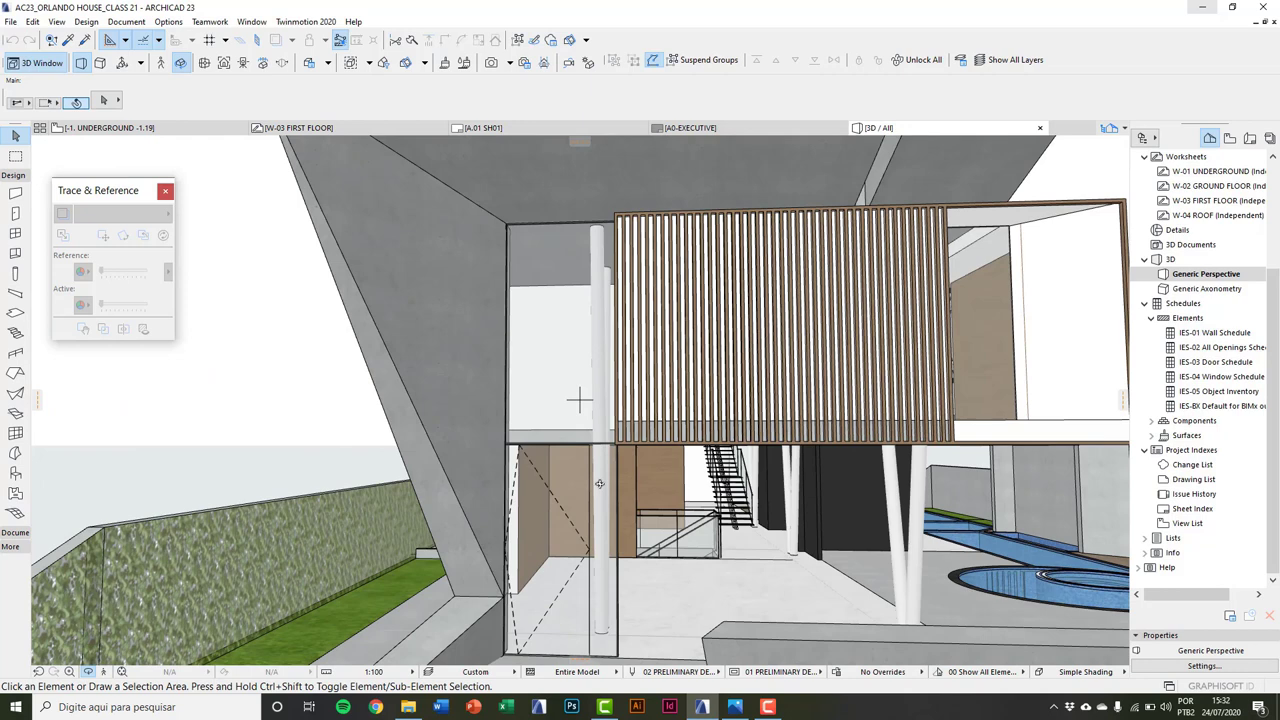
key(Down)
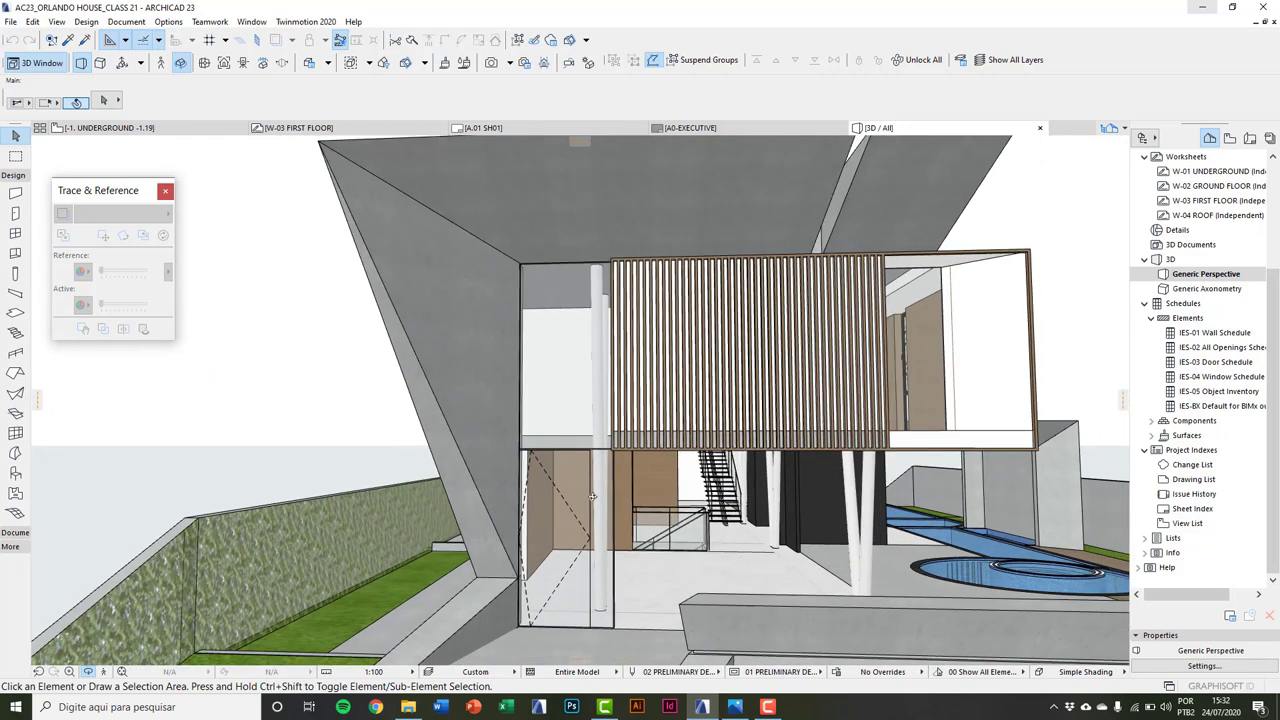
key(Escape)
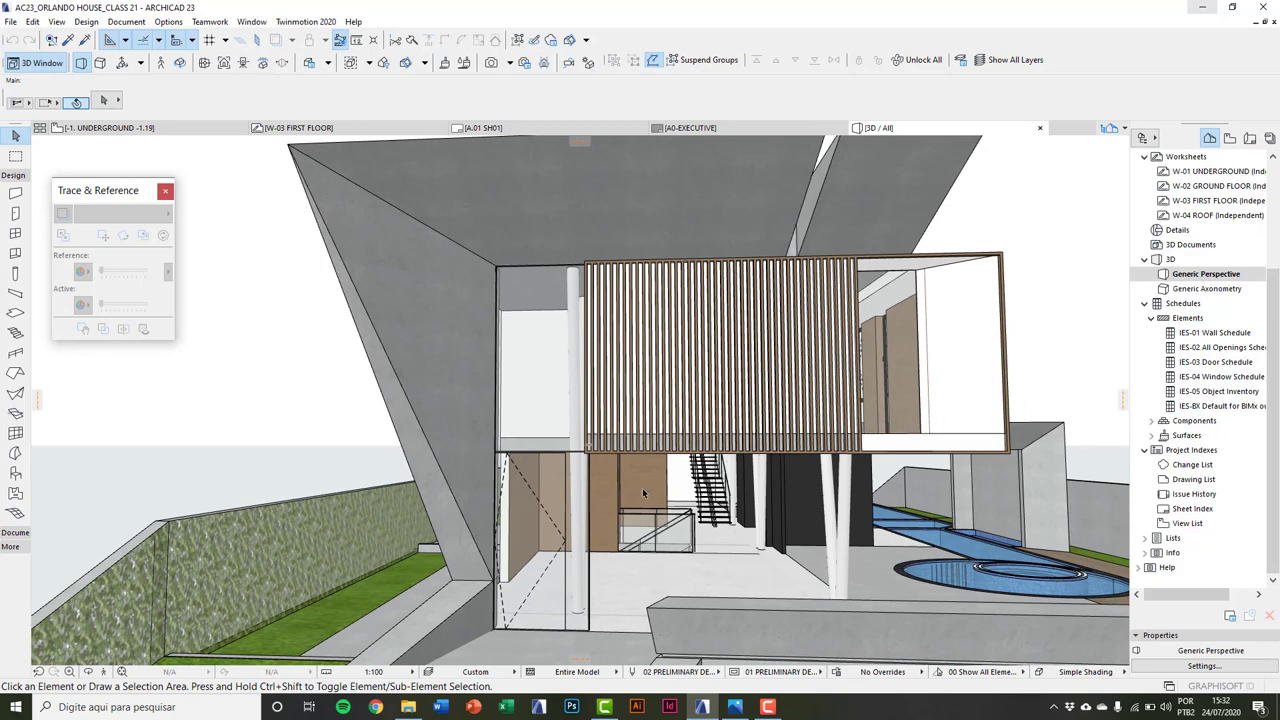
Step: Open the 0. GROUND FLOOR plan and show the W-02 GROUND FLOOR worksheet as its trace reference
key(F2)
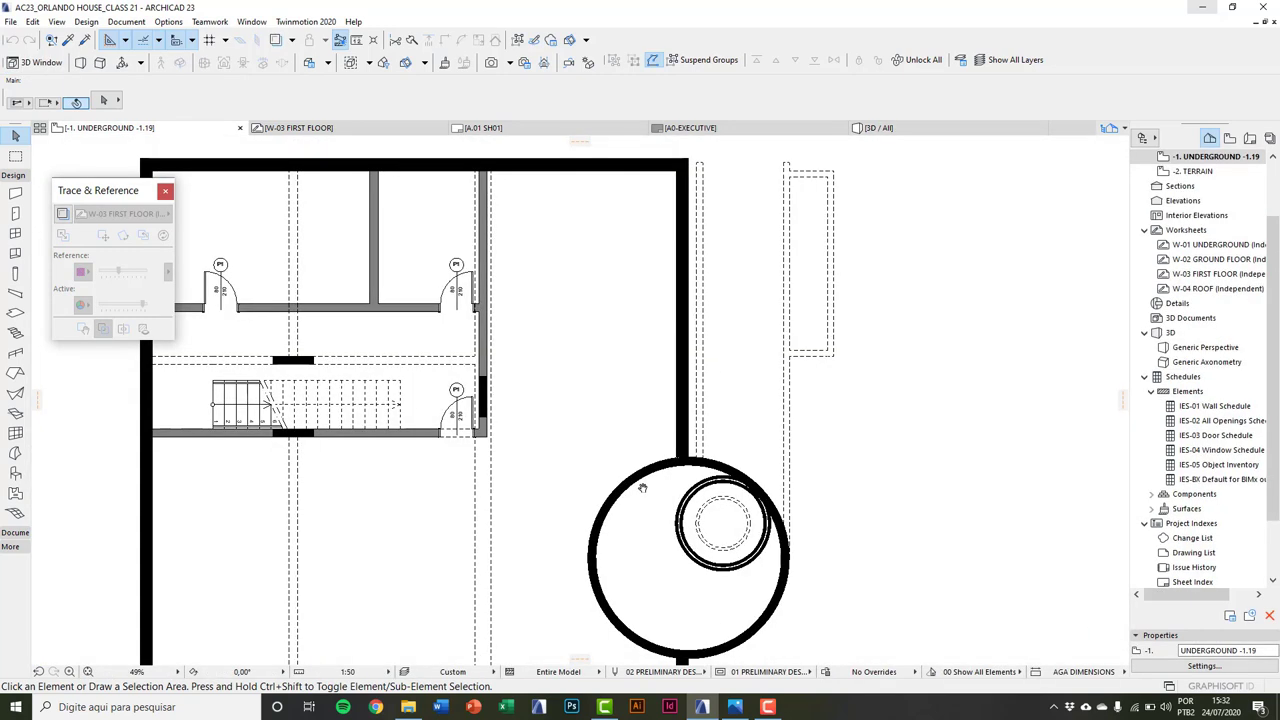
scroll(610, 470, down, 4)
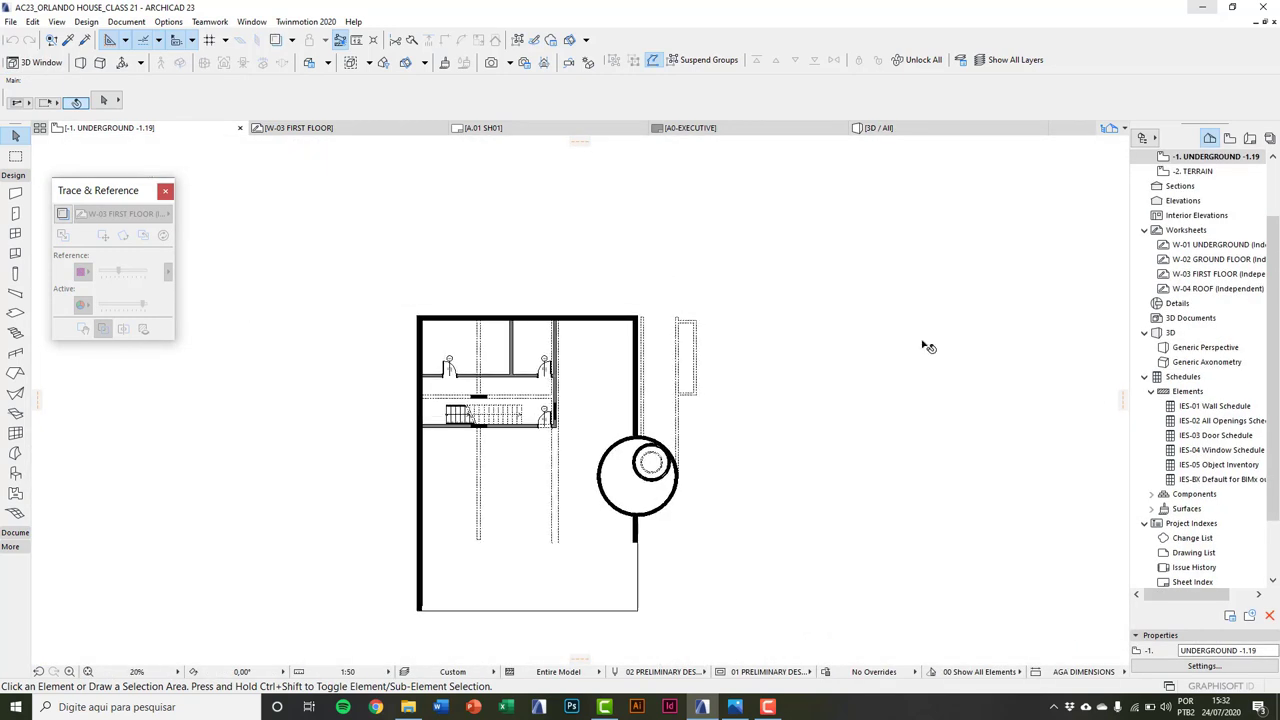
scroll(1196, 201, up, 2)
double_click(1212, 215)
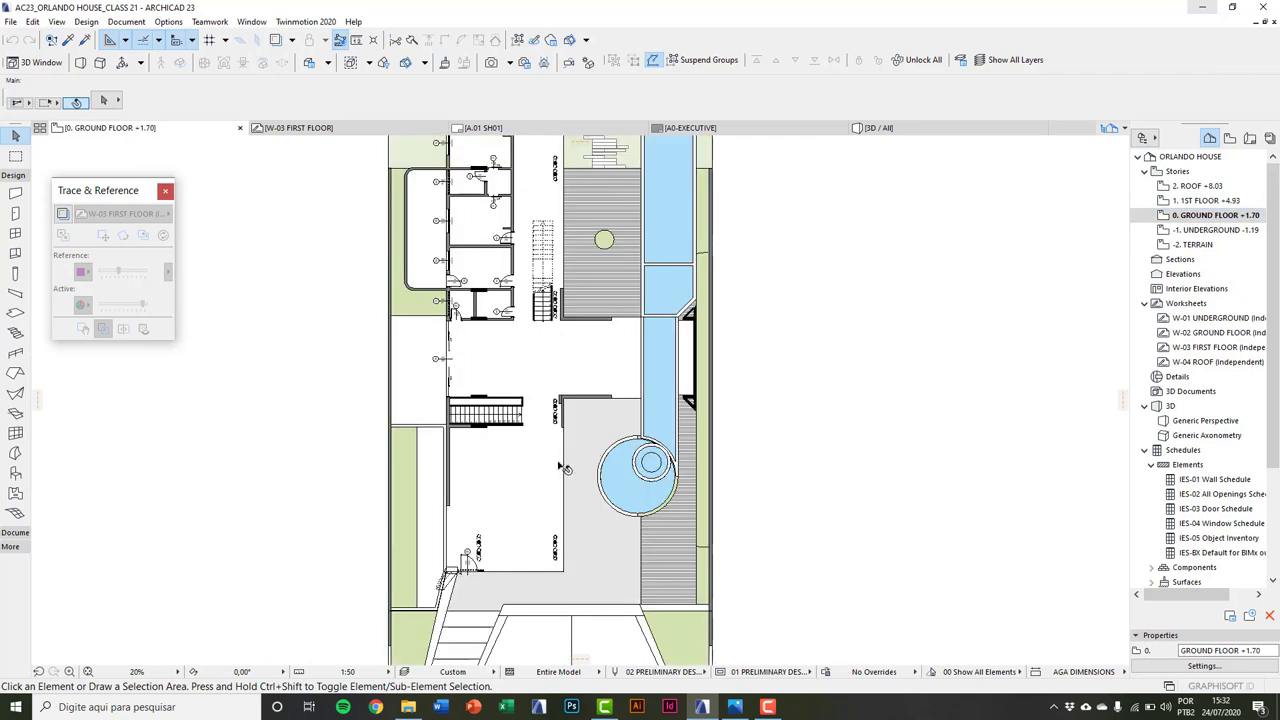
click(63, 213)
click(126, 214)
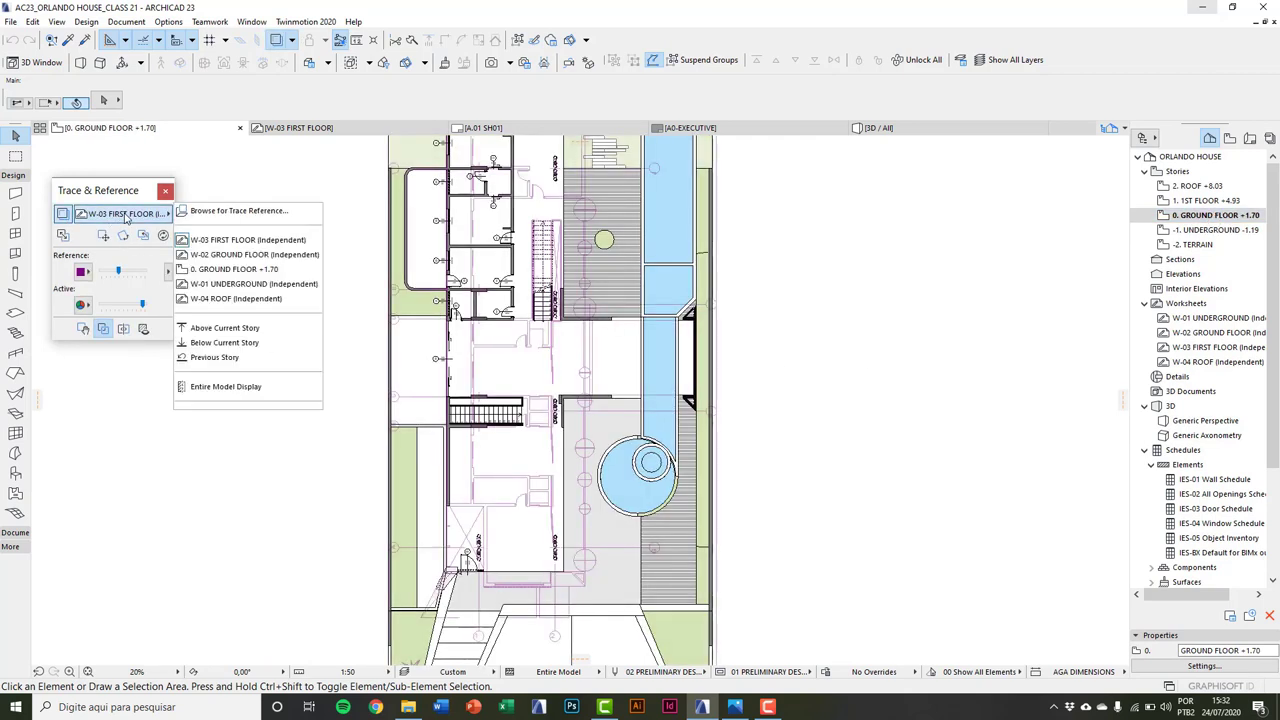
click(244, 257)
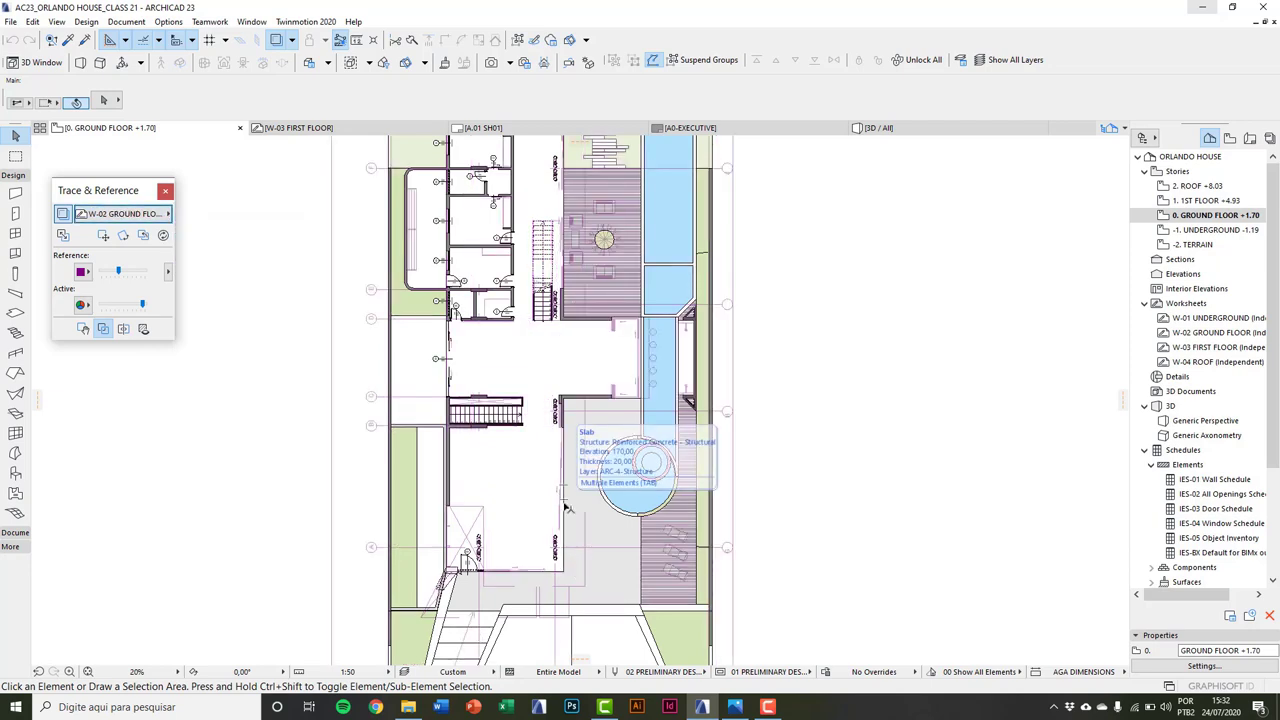
Step: Compare the wall and sliding panel line between the staircase and the round pool with the traced ground floor reference
scroll(560, 500, up, 10)
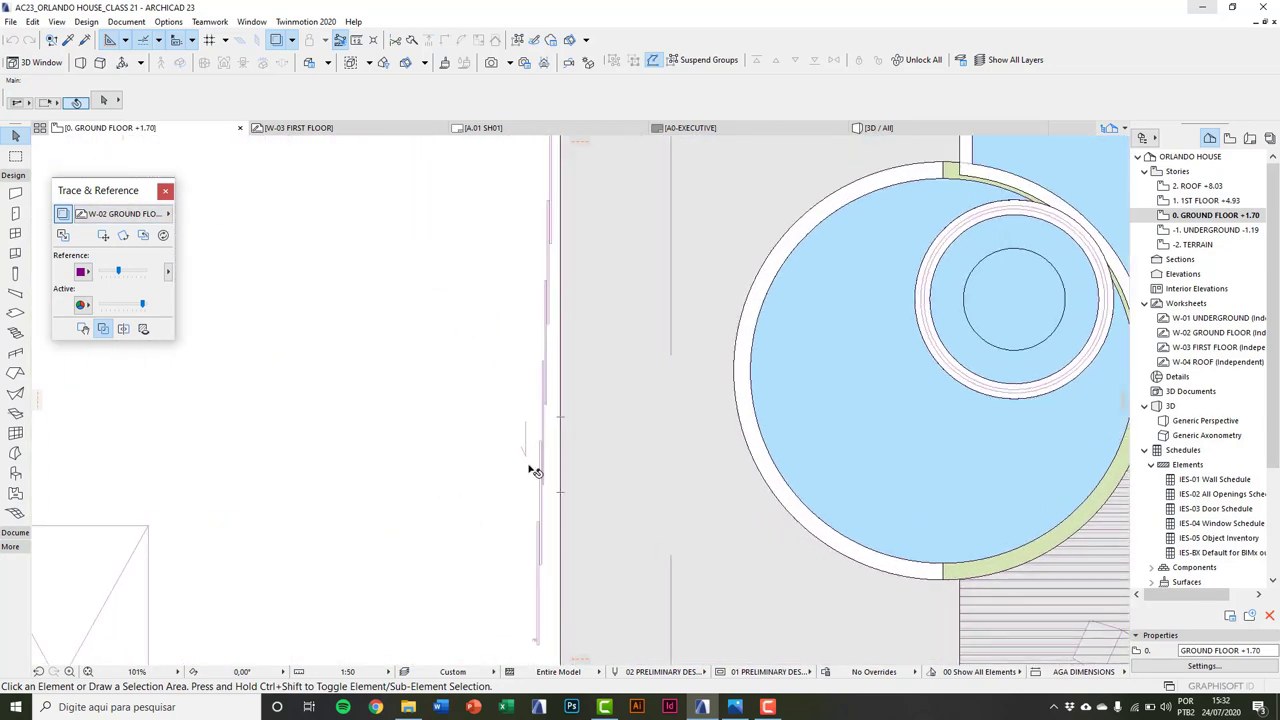
scroll(533, 471, down, 3)
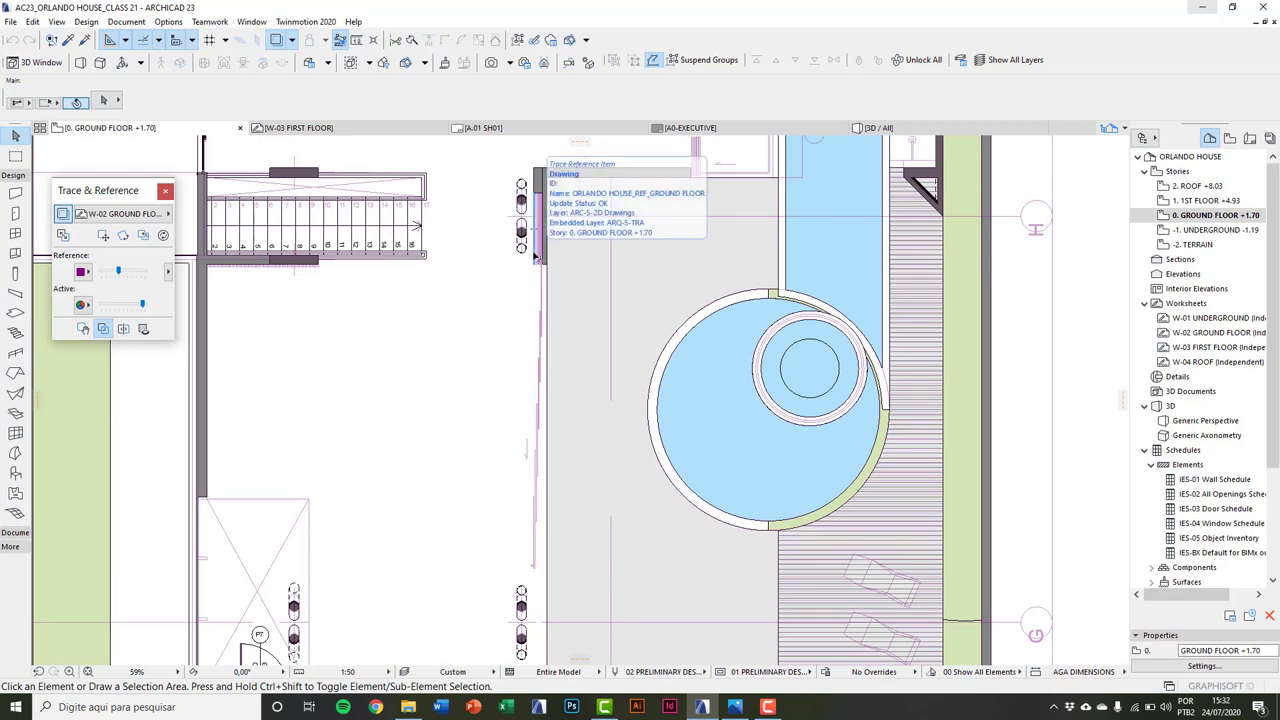
scroll(540, 265, up, 4)
scroll(551, 320, down, 2)
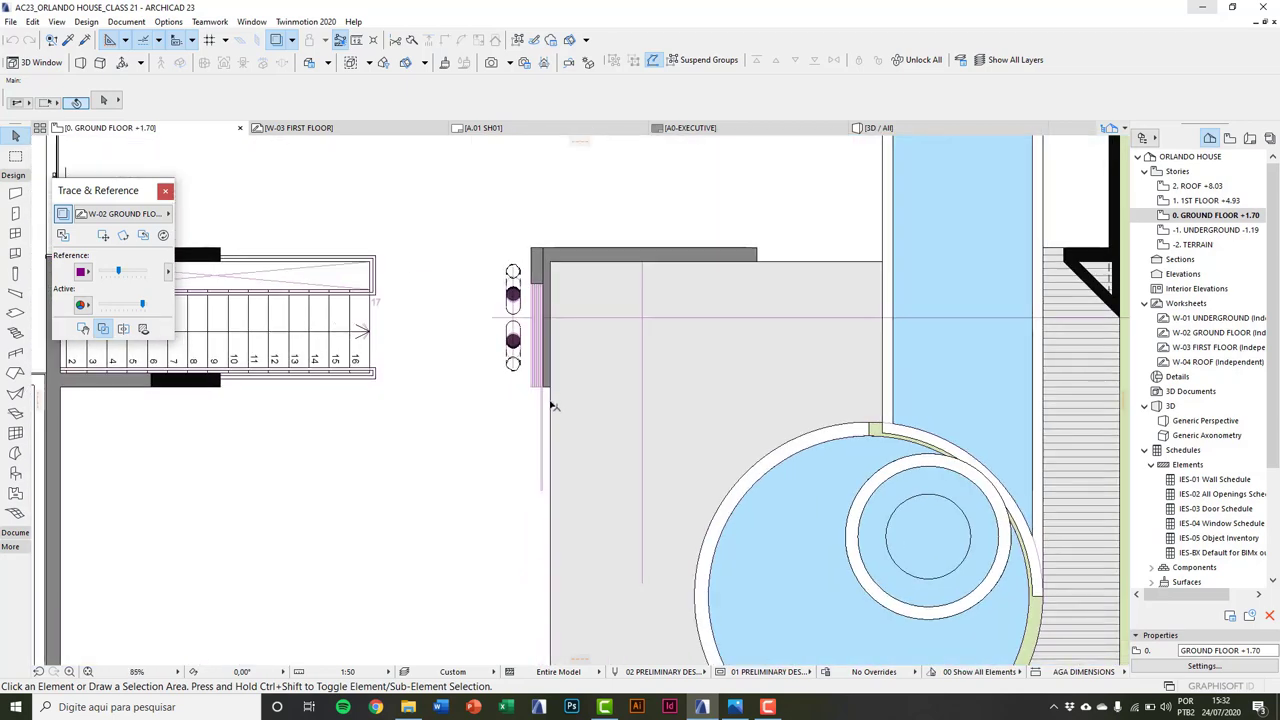
middle_drag(549, 407, 534, 352)
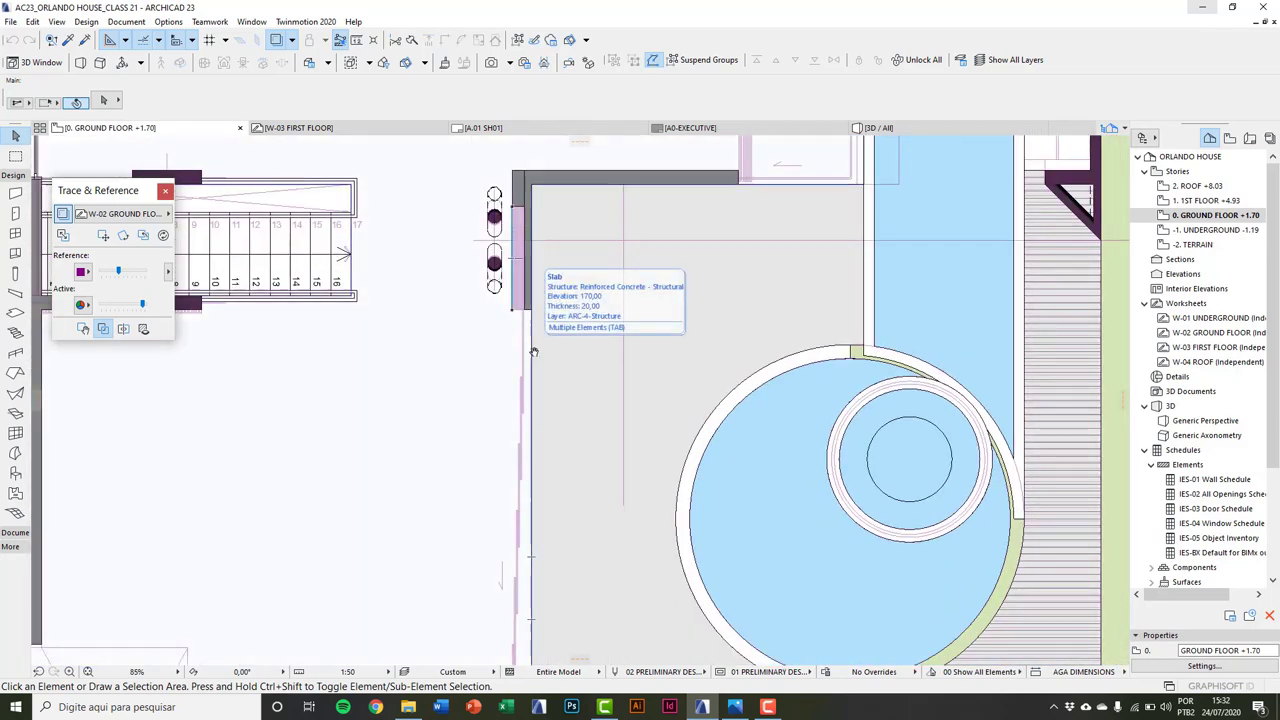
scroll(534, 352, up, 5)
scroll(525, 360, down, 2)
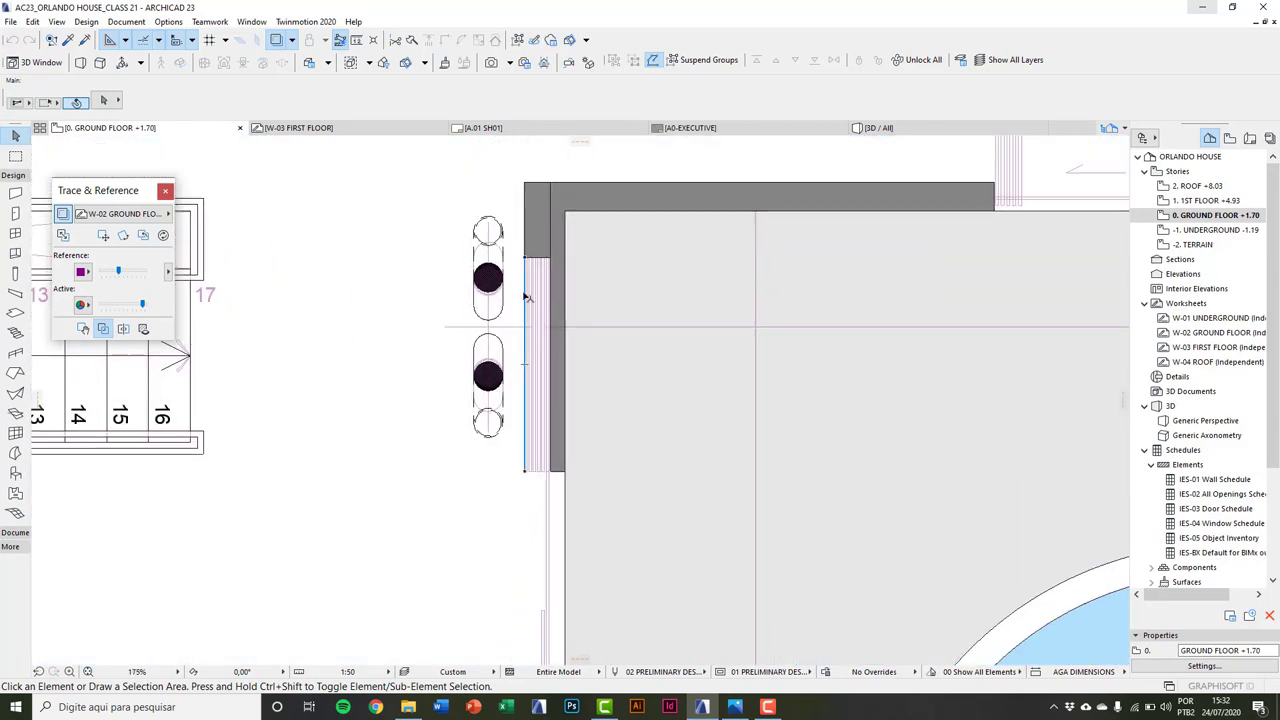
scroll(522, 372, down, 3)
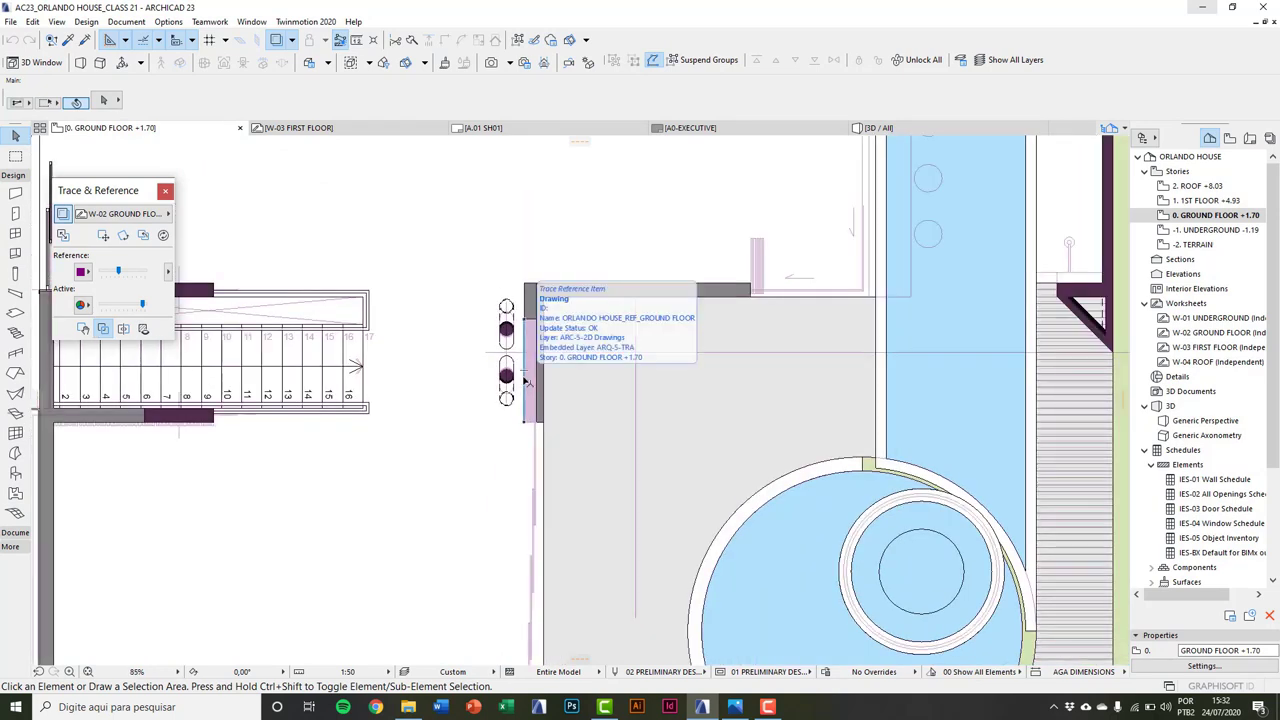
Step: Switch to the Photos app and review the house renderings from IMAGE 04 to IMAGE 06
click(732, 708)
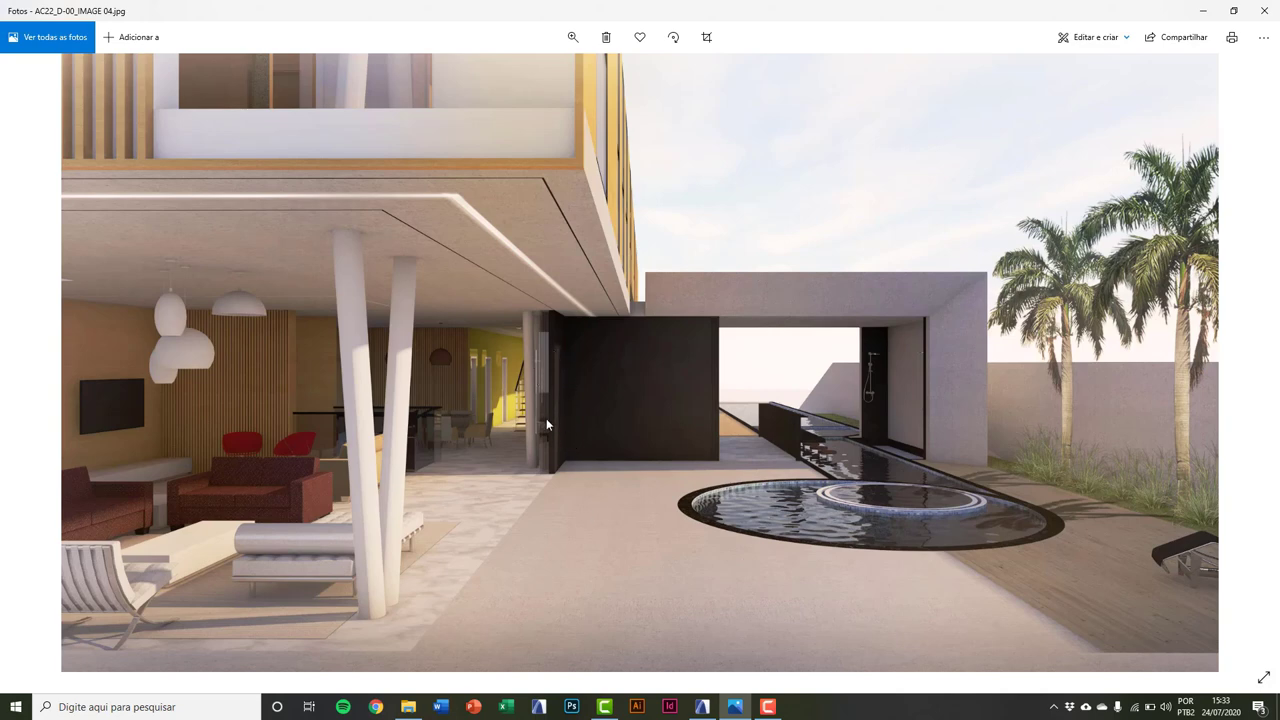
key(Right)
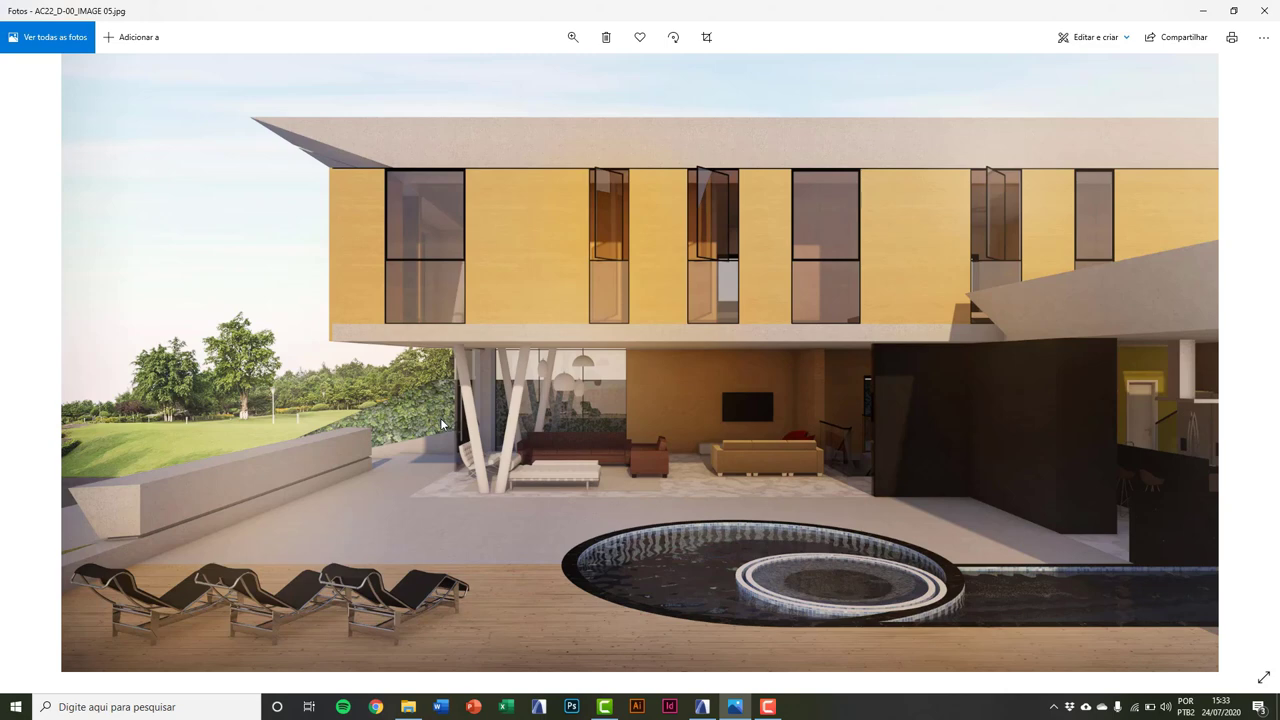
key(Right)
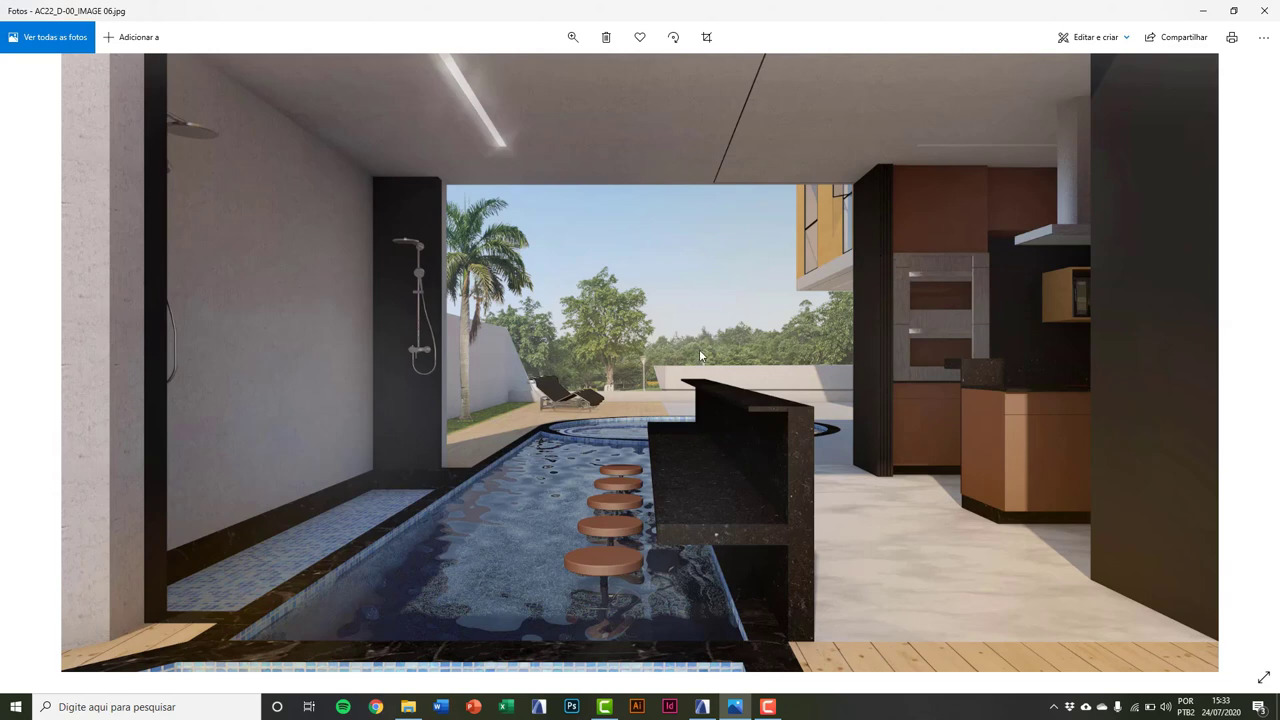
Step: Switch back to Archicad and view the wooden wall with the hinged door beside the staircase in 3D
key(alt+Tab)
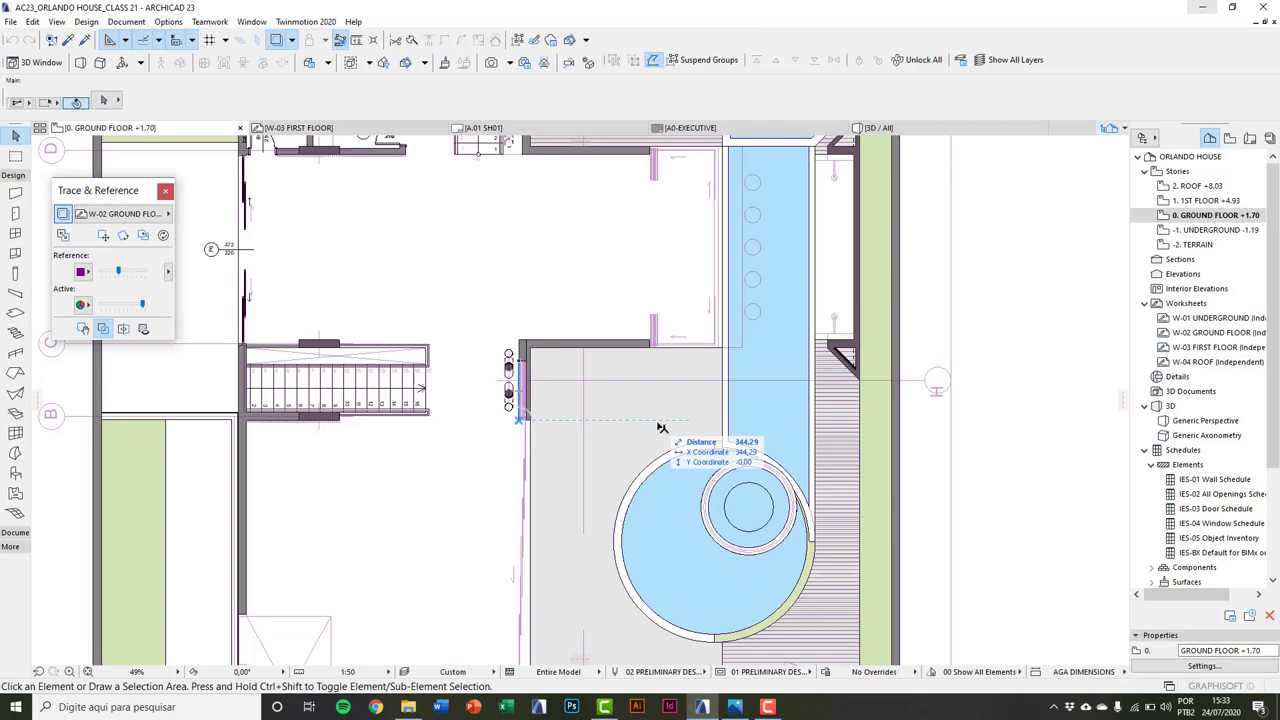
middle_drag(608, 392, 615, 448)
key(F3)
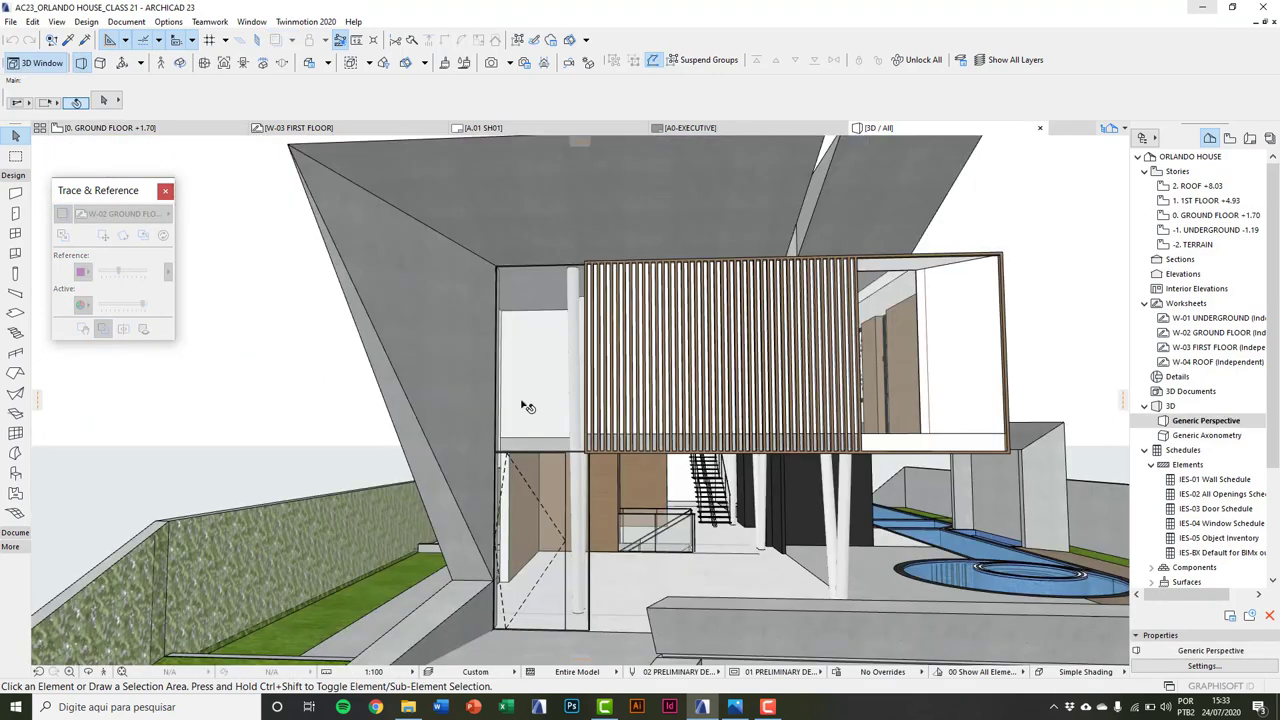
scroll(531, 410, up, 10)
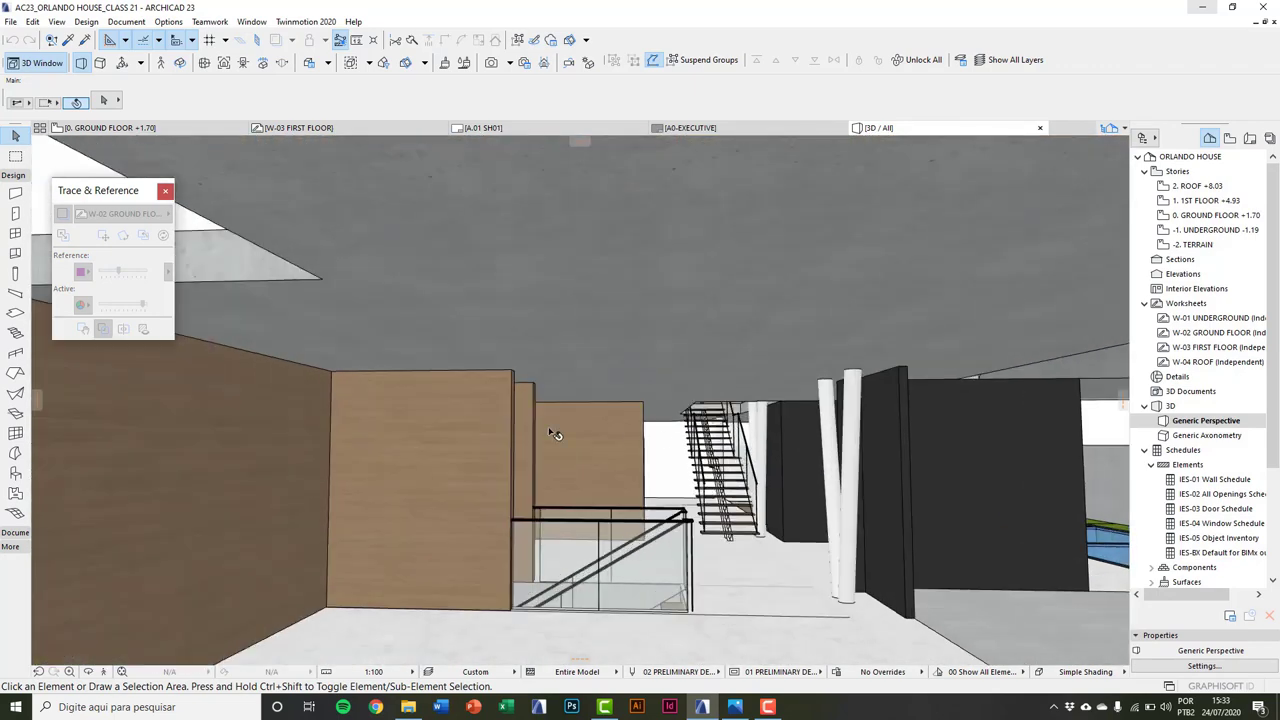
scroll(614, 477, up, 6)
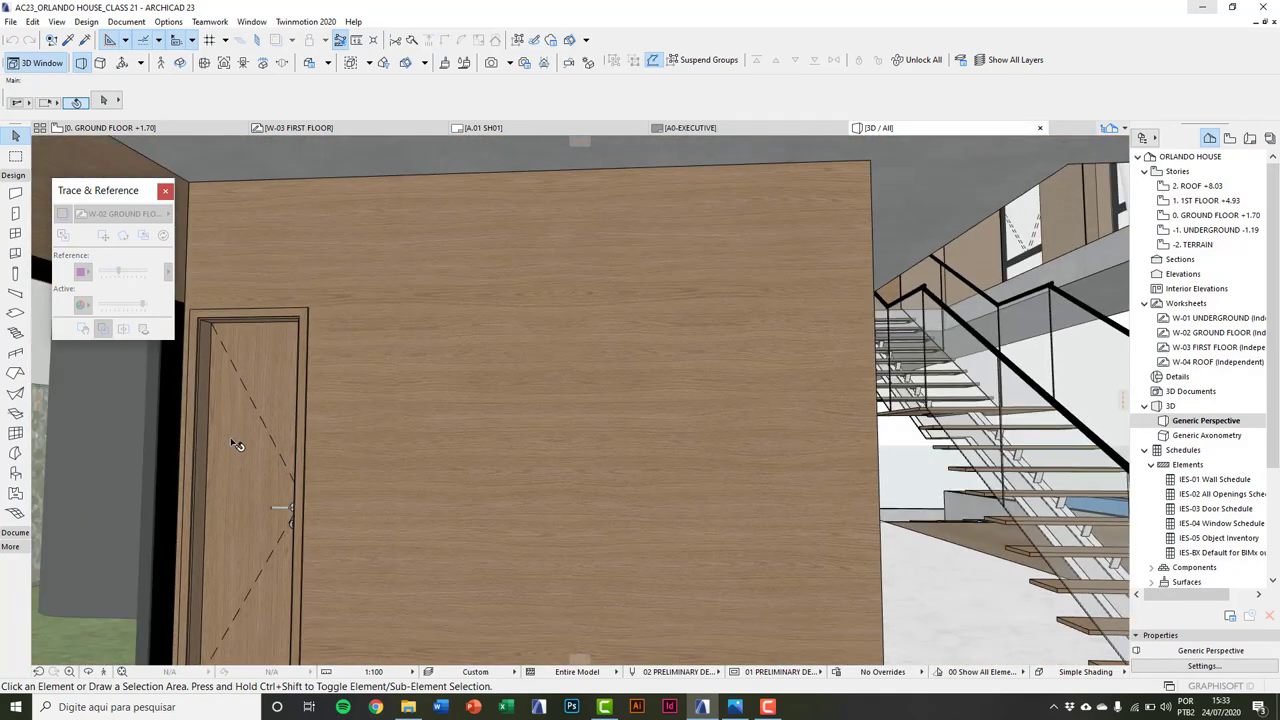
Step: Examine the Custom Door Leaf type in the wooden hinged door's settings, then close them without applying and deselect the door
click(242, 455)
scroll(245, 458, up, 1)
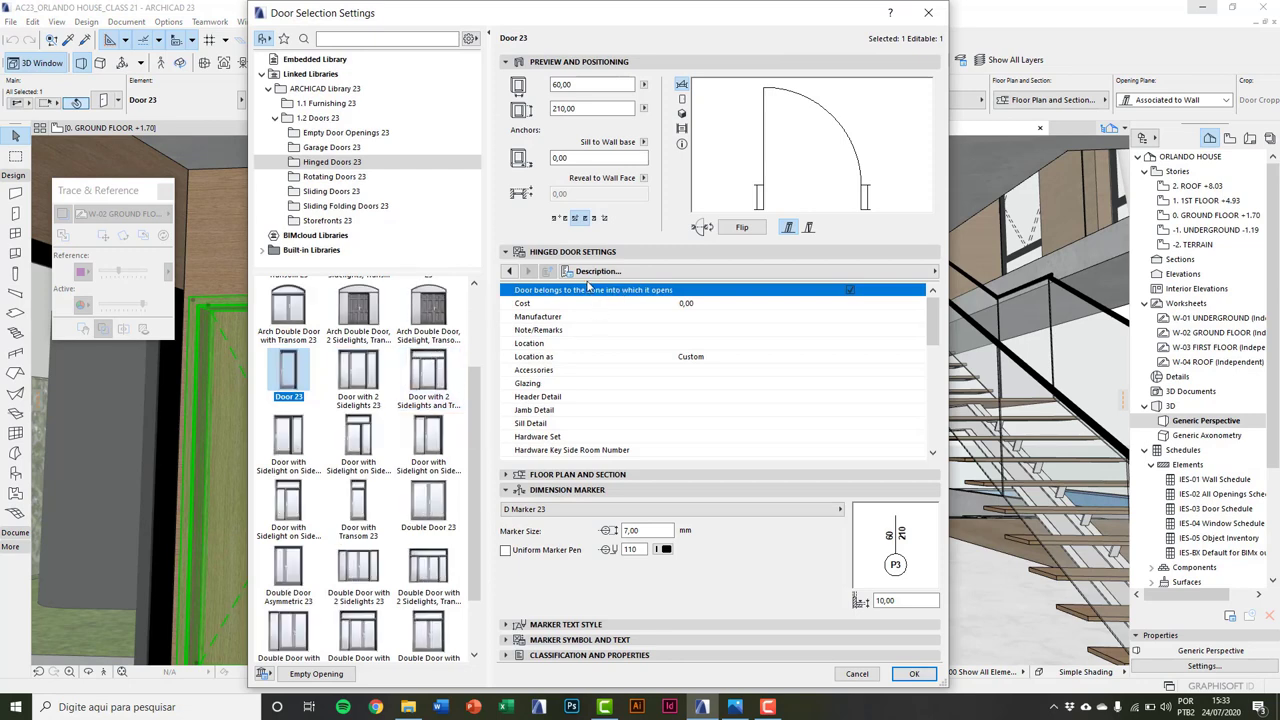
click(605, 270)
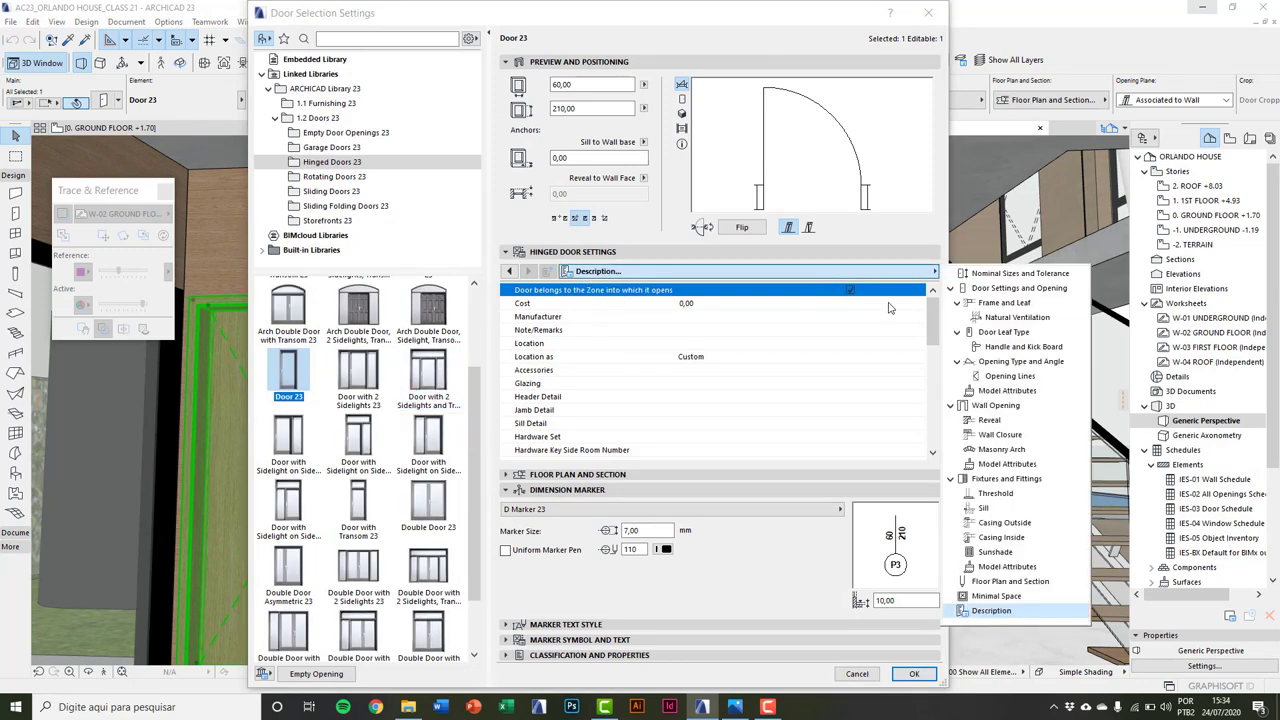
click(1005, 332)
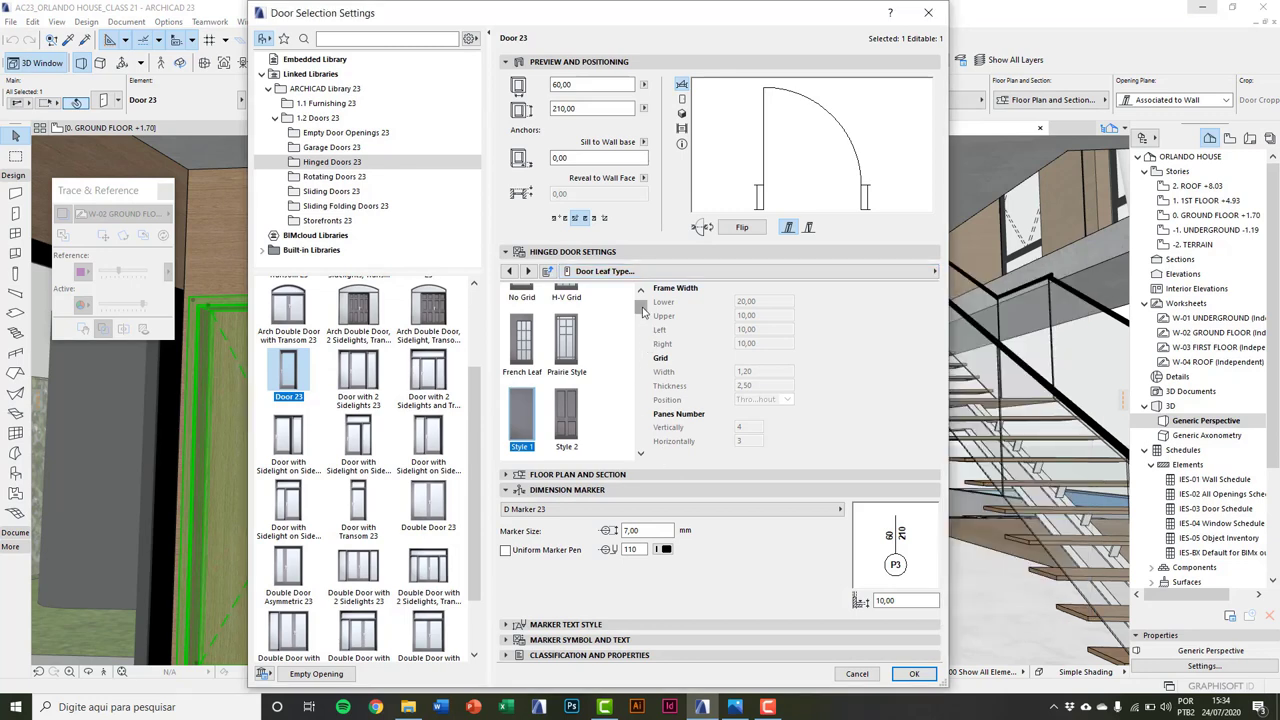
drag(642, 309, 641, 441)
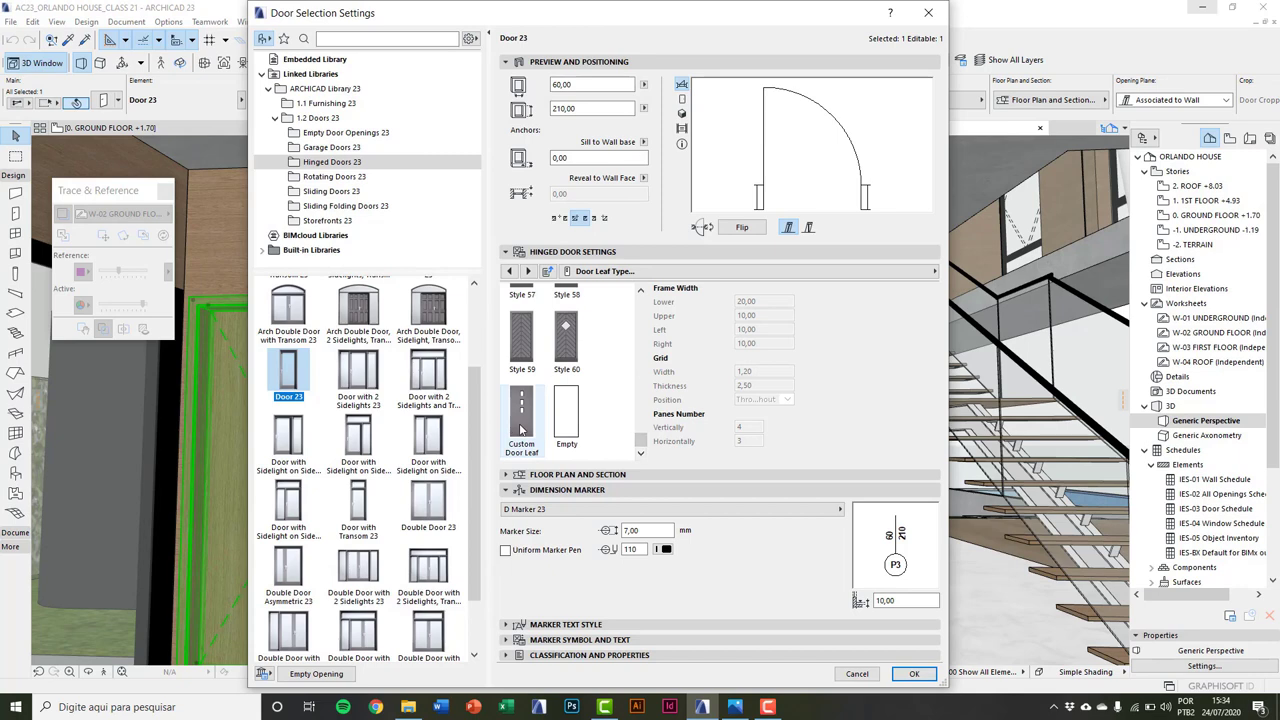
click(520, 430)
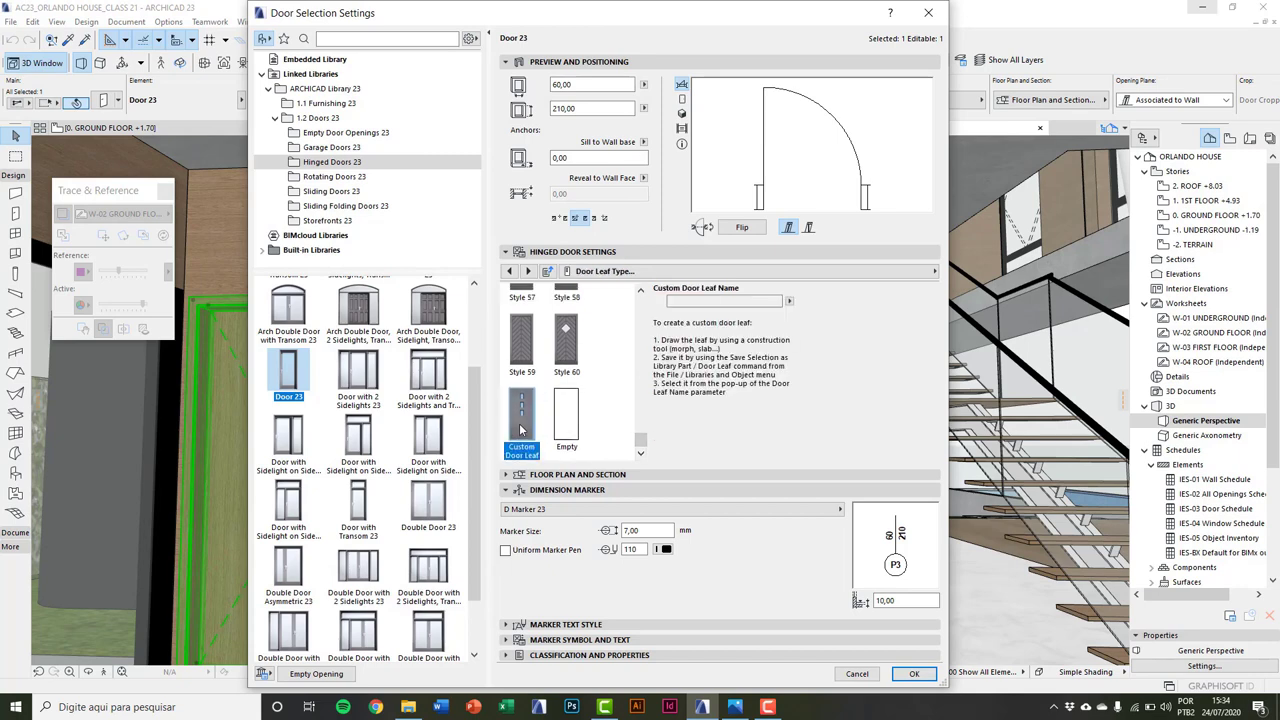
click(932, 11)
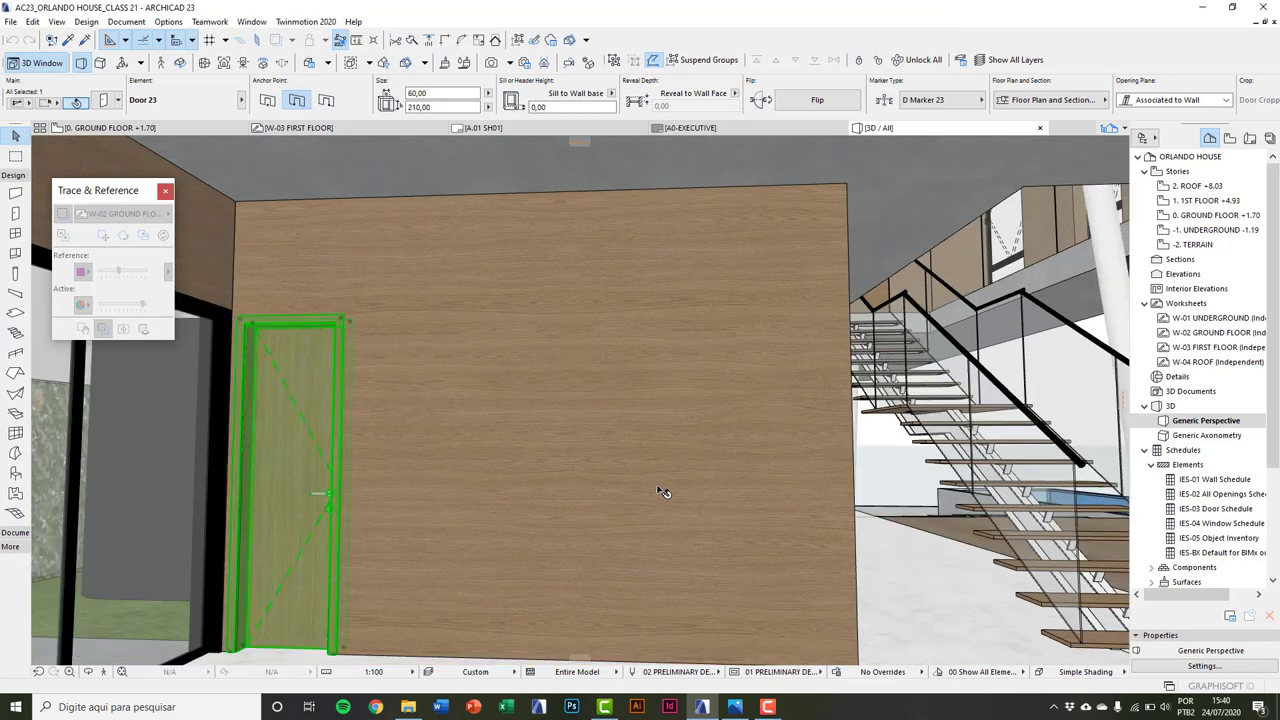
key(Escape)
Step: Return to the ground floor plan and set the slab defaults to a thickness of 3 with Fiberboard as the building material
key(F2)
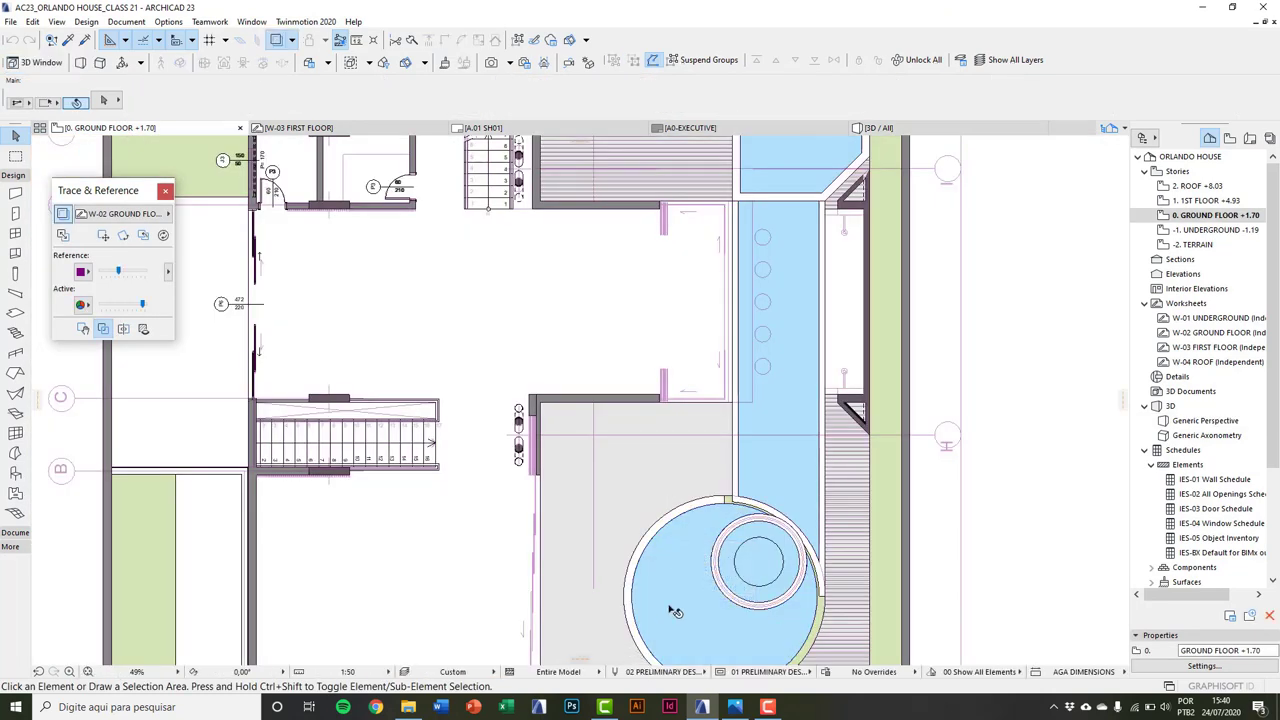
scroll(645, 562, down, 3)
middle_drag(825, 567, 650, 555)
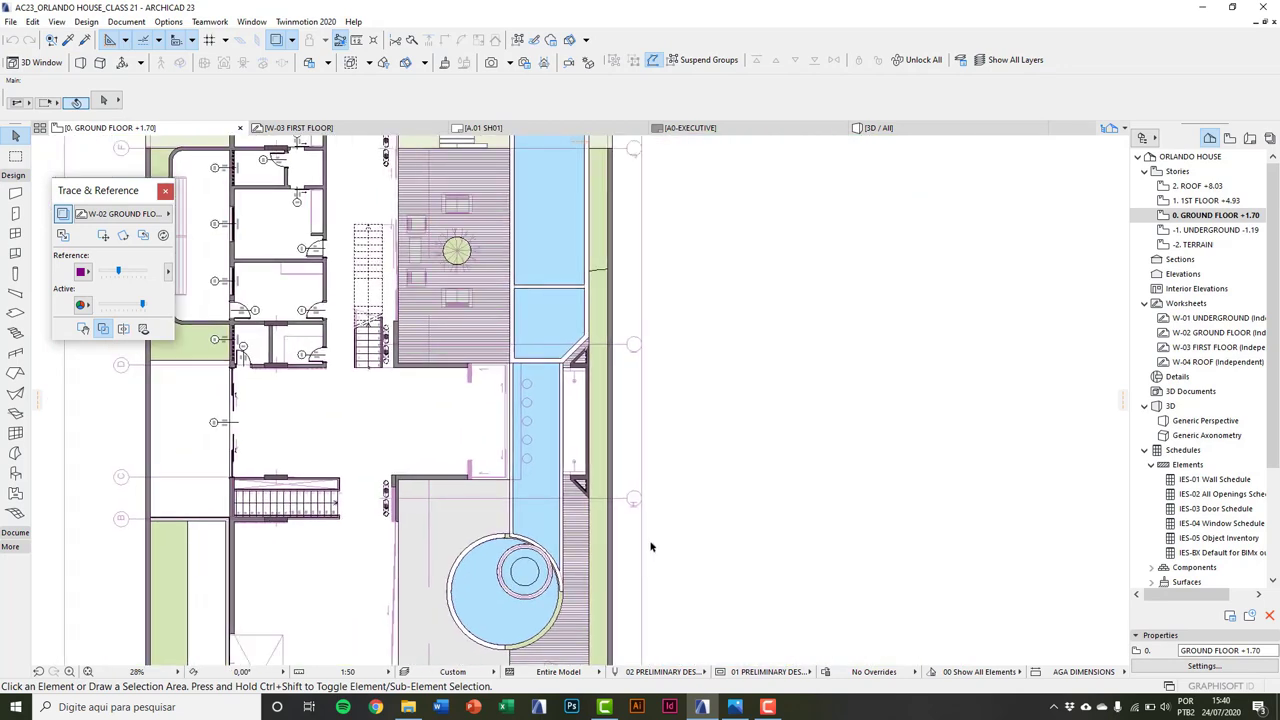
double_click(18, 315)
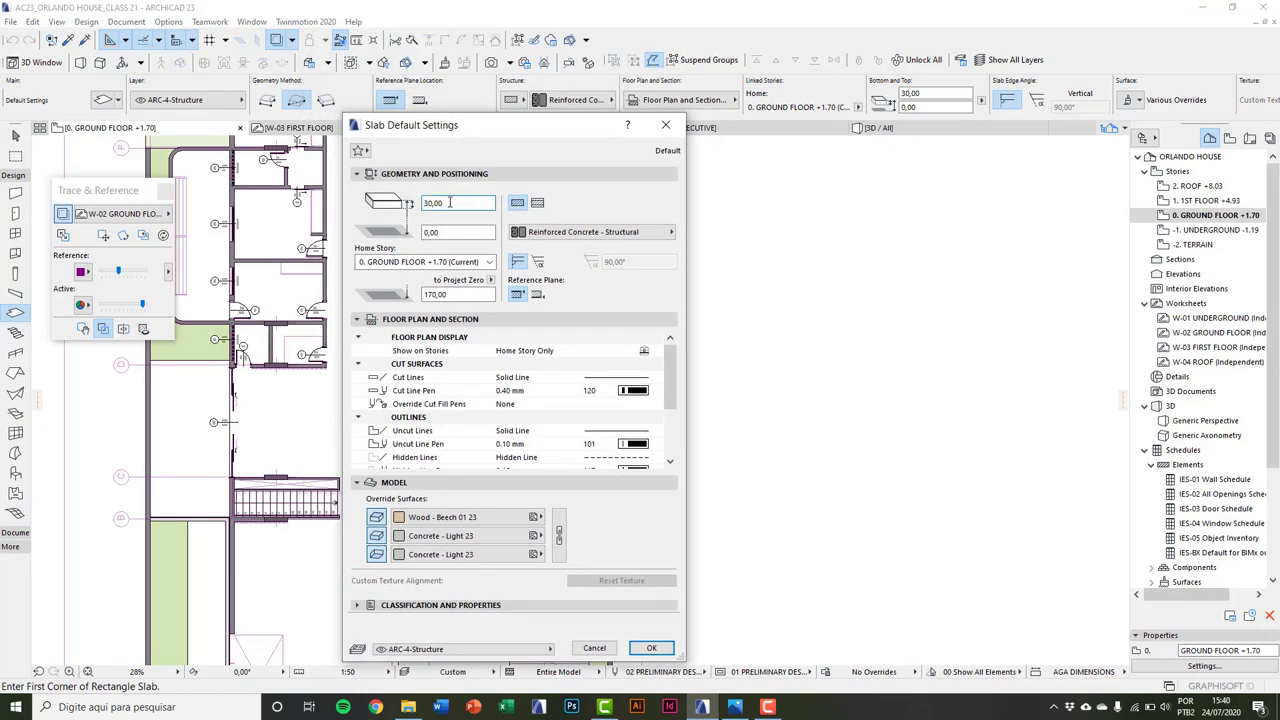
text(3)
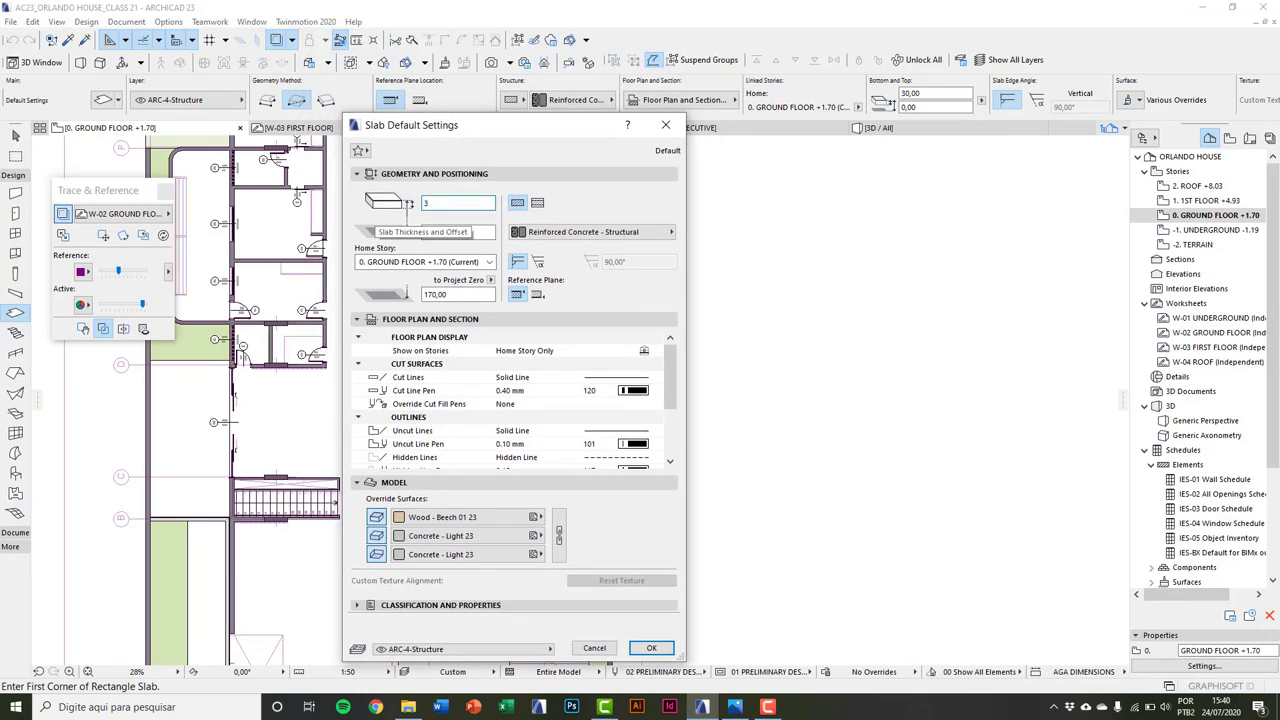
key(Tab)
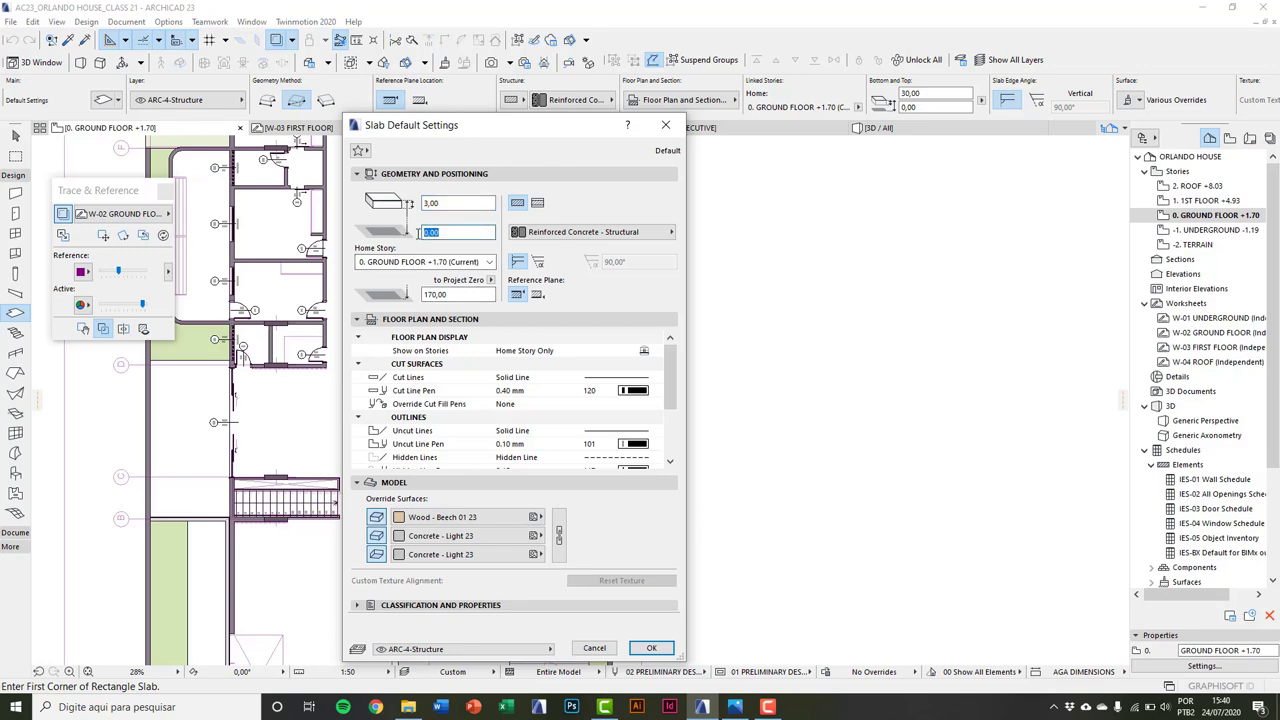
click(603, 236)
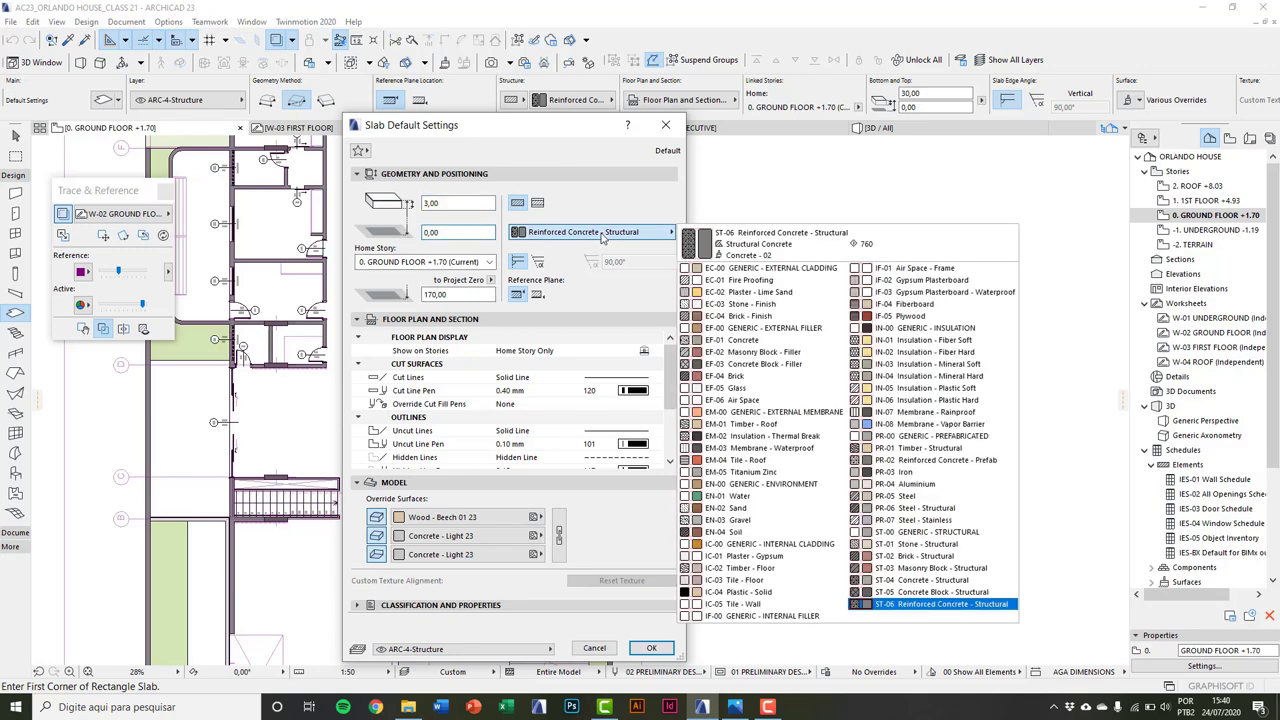
click(897, 308)
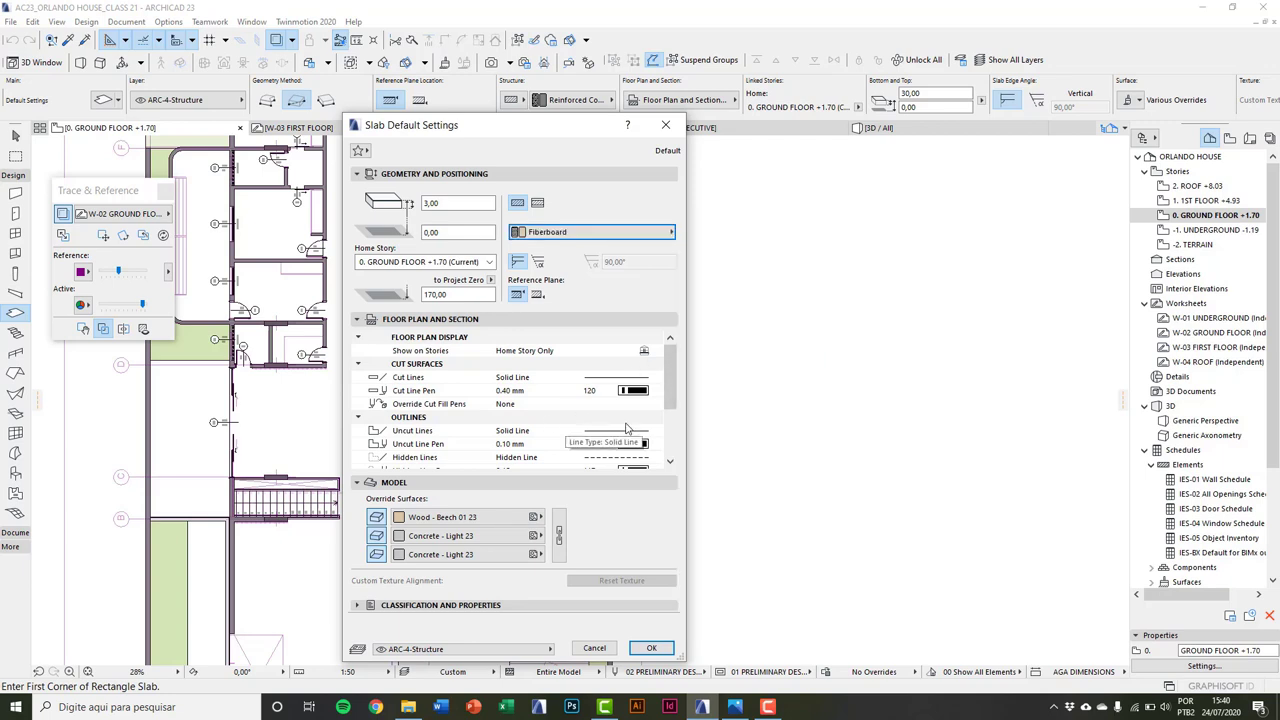
Step: Check the cover fill pen and cover fill background pen in the slab defaults
drag(668, 404, 670, 460)
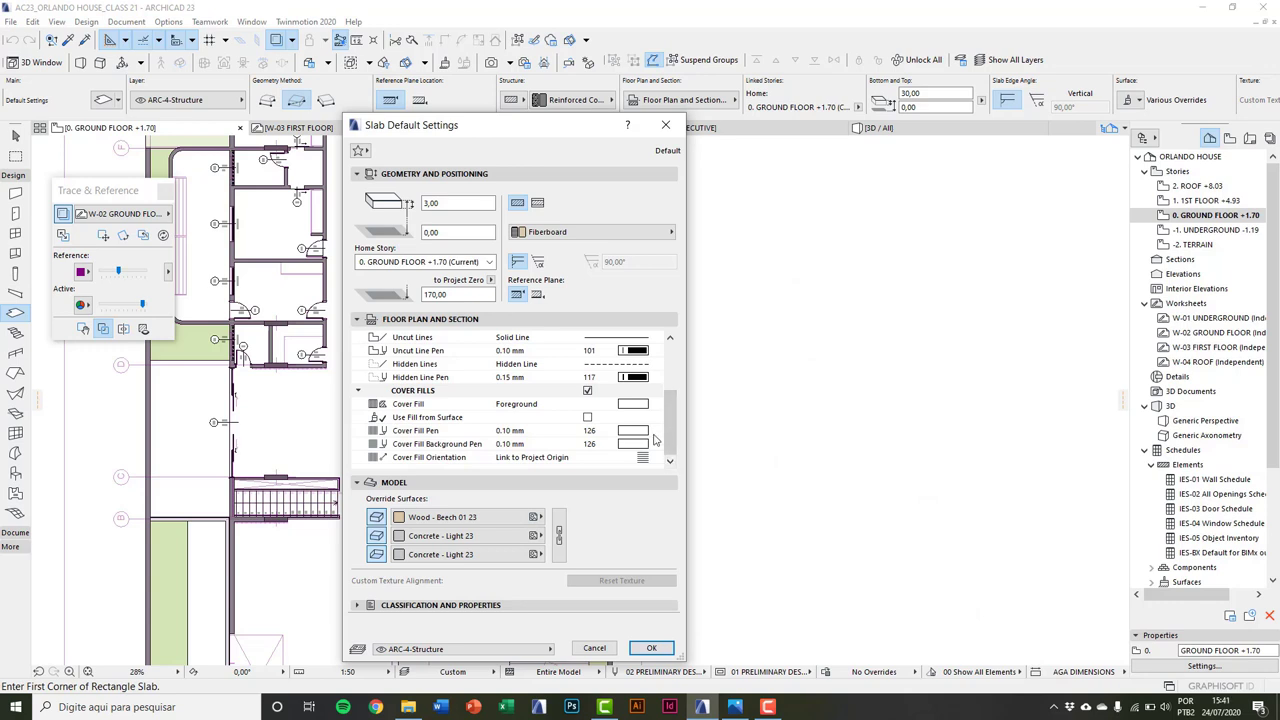
click(655, 437)
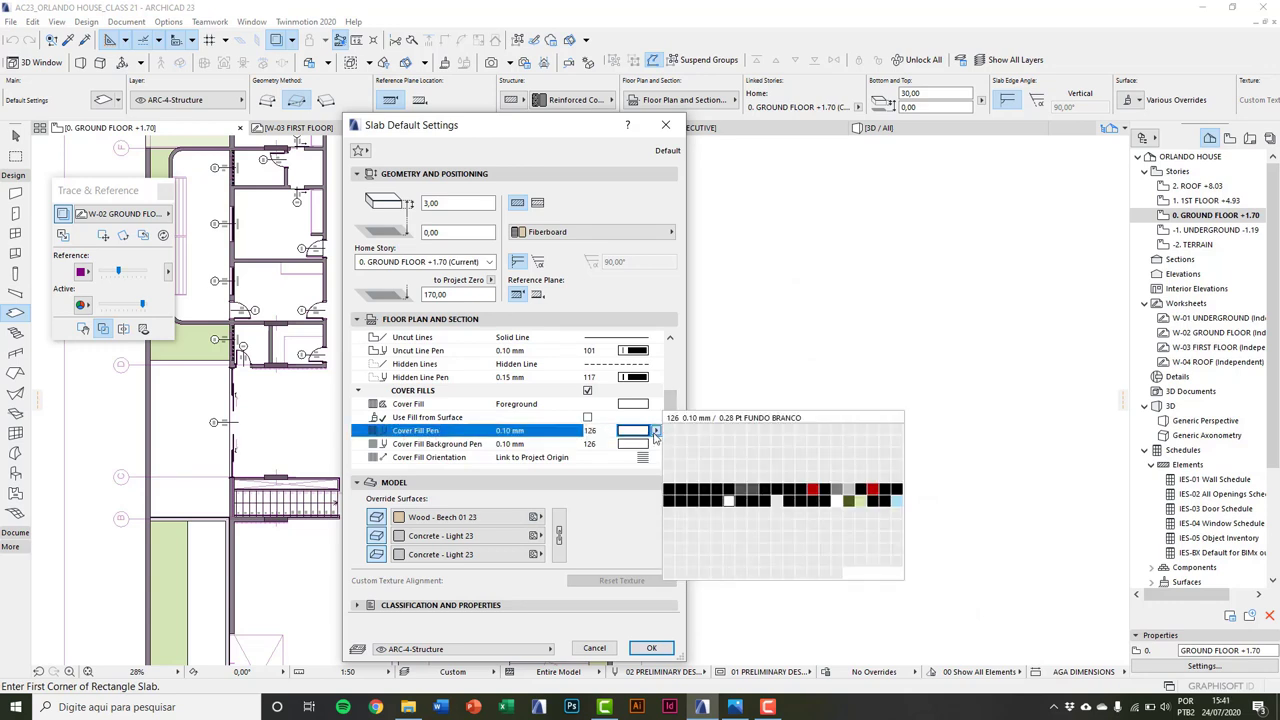
click(655, 437)
click(656, 447)
click(656, 448)
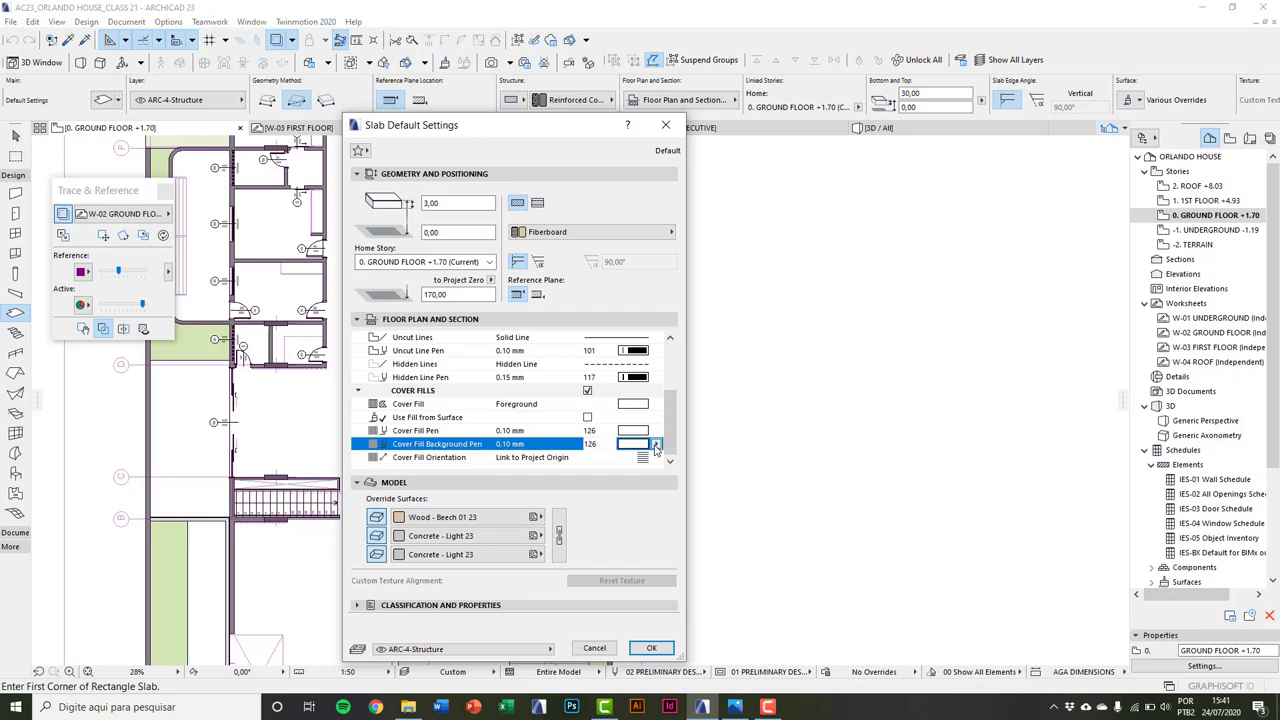
Step: Link the slab's override surfaces, set them all to Wood - Beech 01 23, and accept the slab defaults
click(558, 535)
click(519, 529)
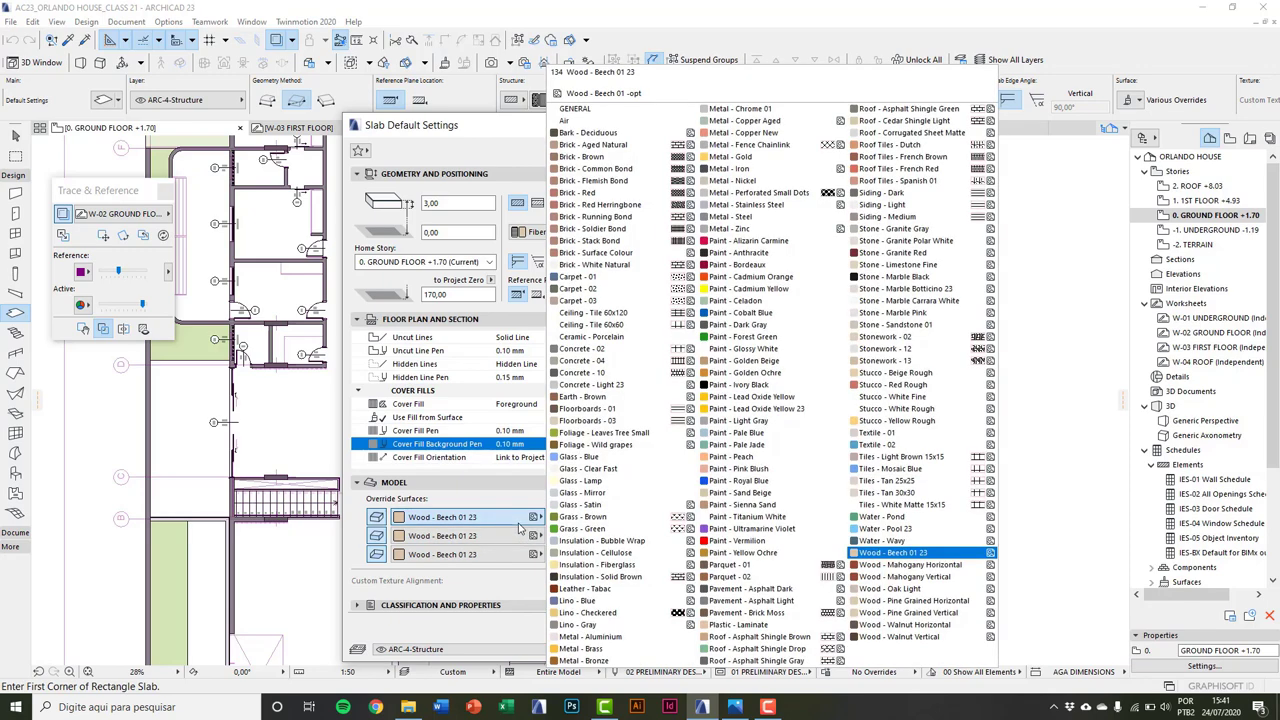
click(876, 555)
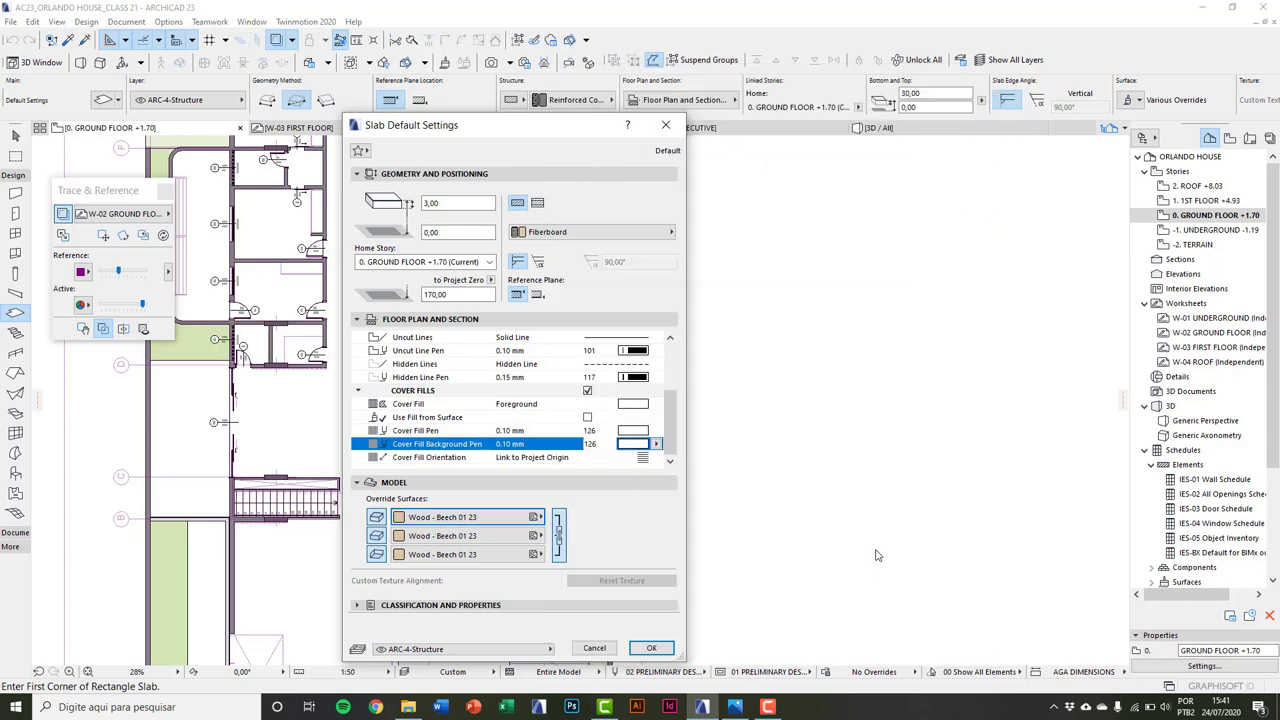
click(651, 648)
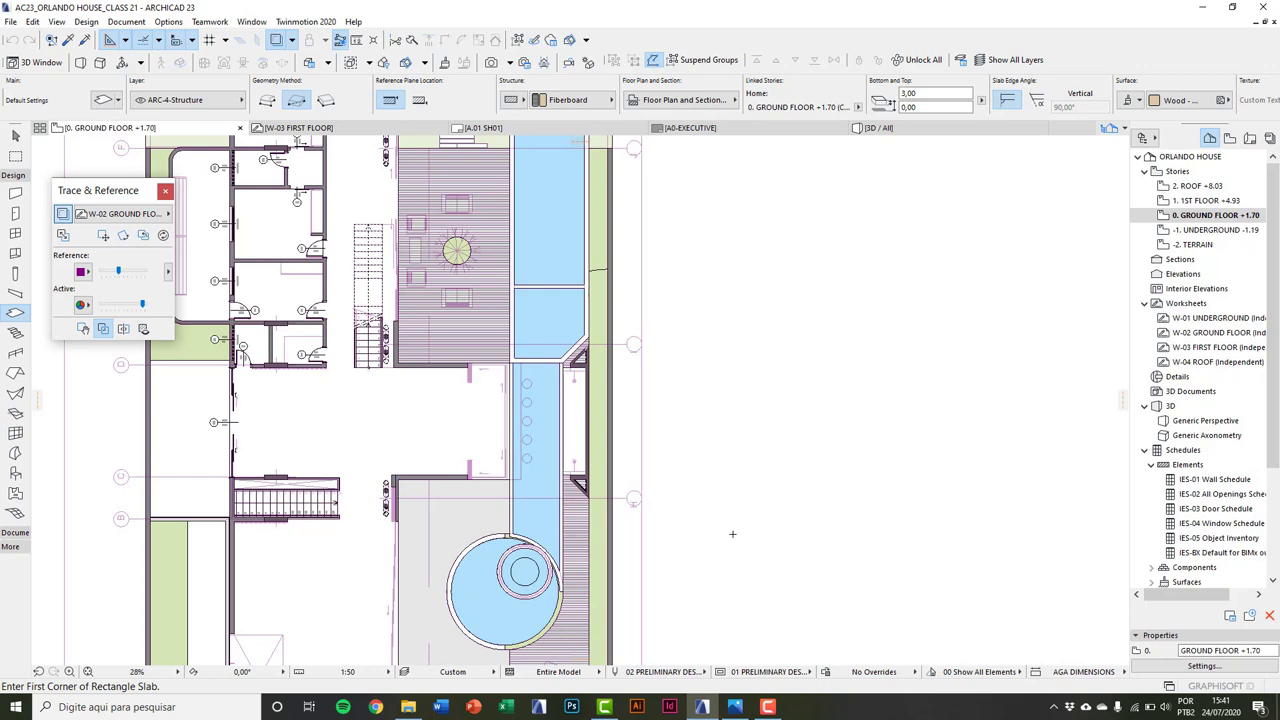
Step: Draw a rectangular slab 70 wide by 210 high in the empty area of the plan beyond the pool and boundary wall
middle_drag(743, 450, 686, 477)
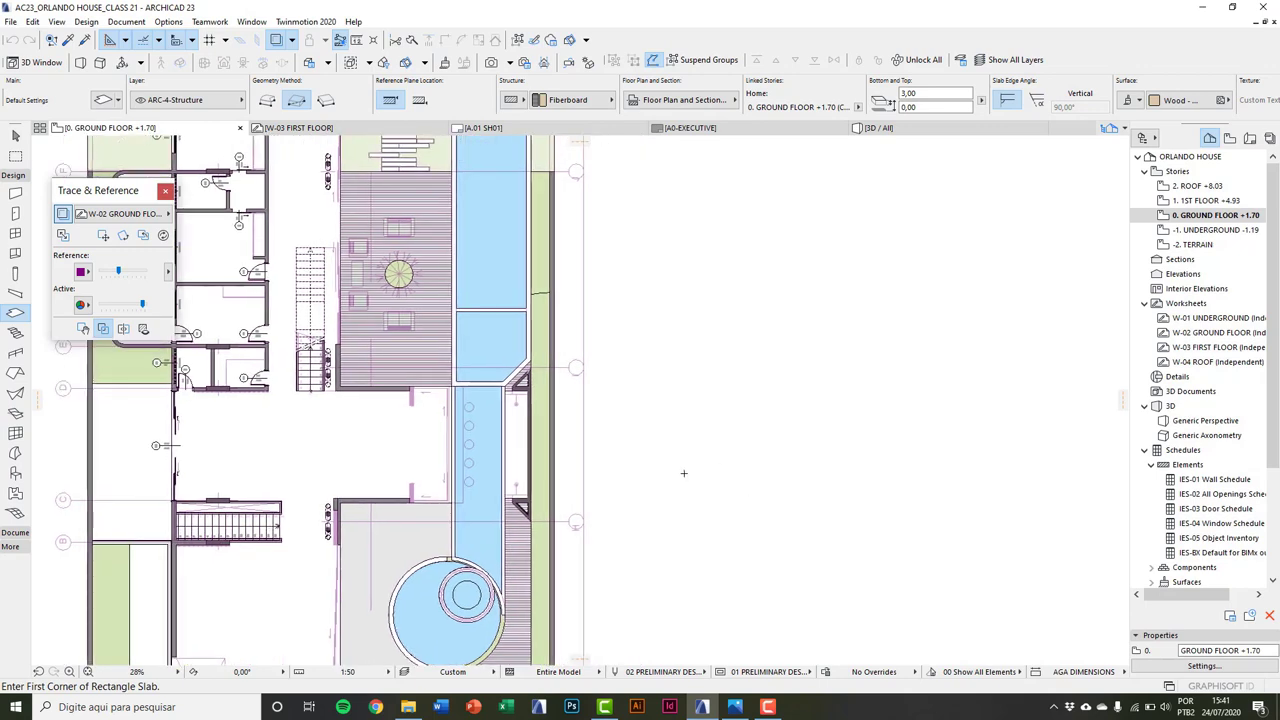
scroll(704, 443, up, 4)
click(593, 327)
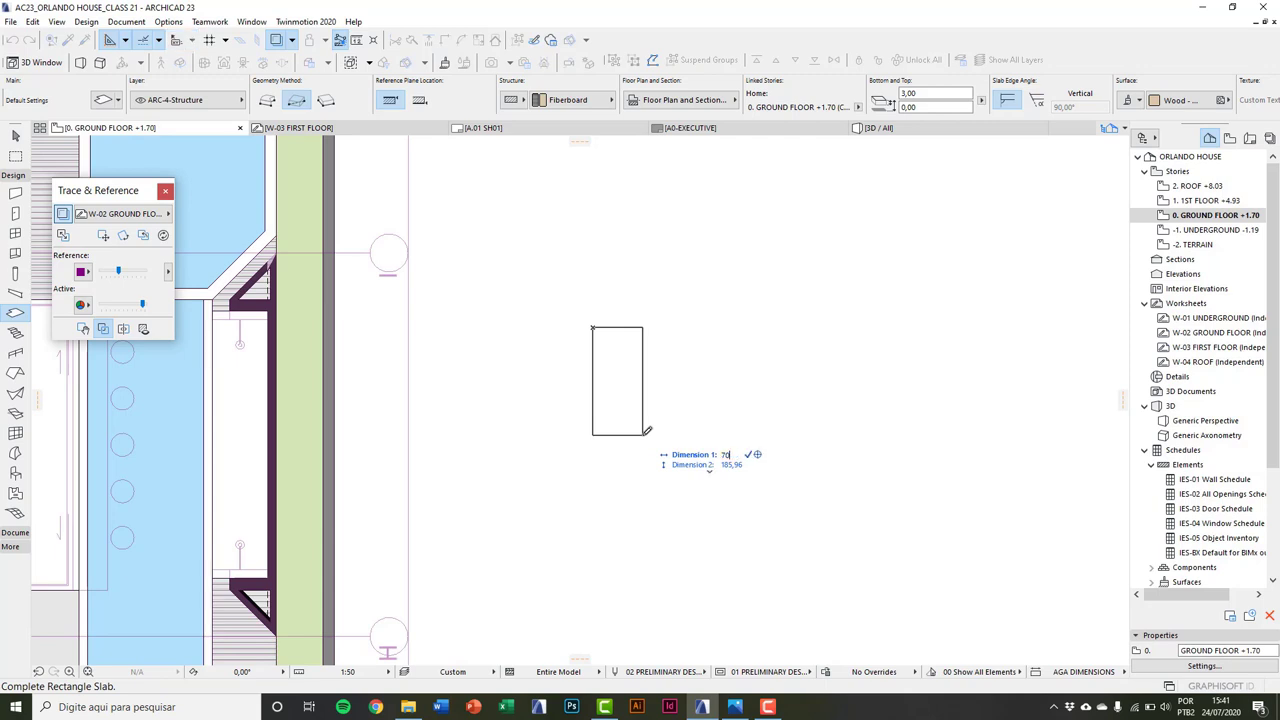
key(Tab)
text(21)
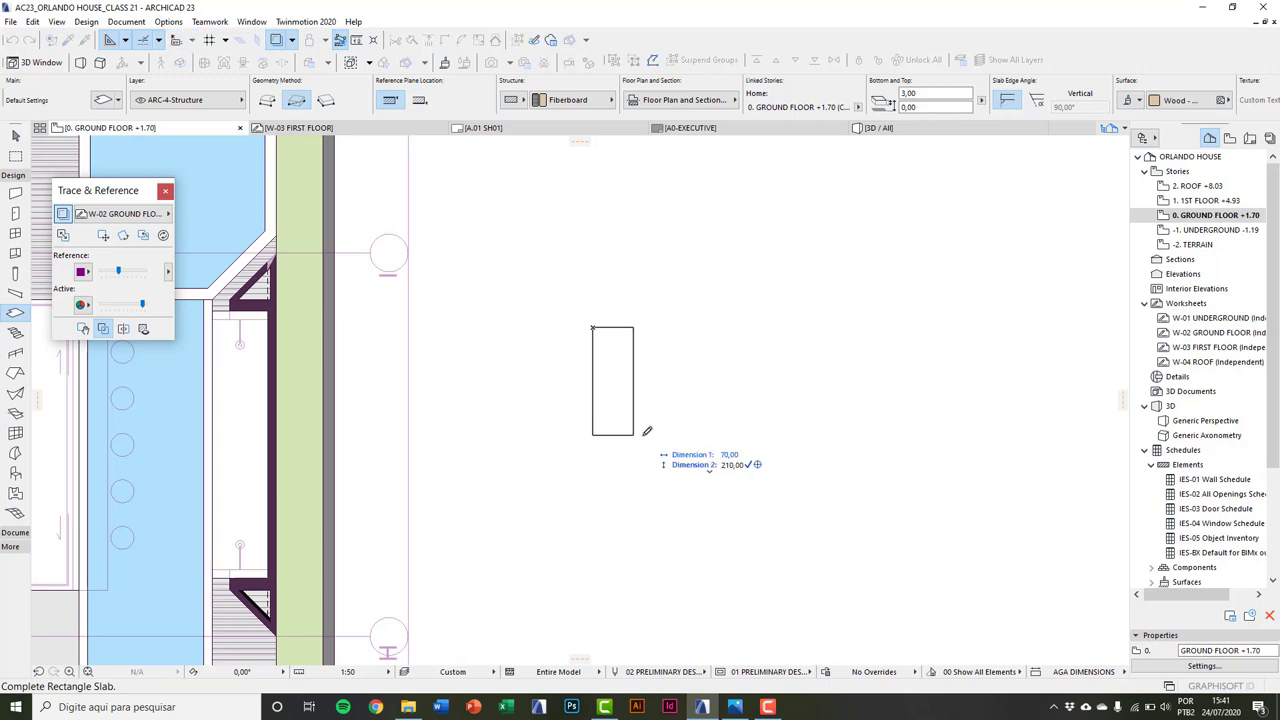
text(0)
key(Return)
scroll(633, 447, up, 2)
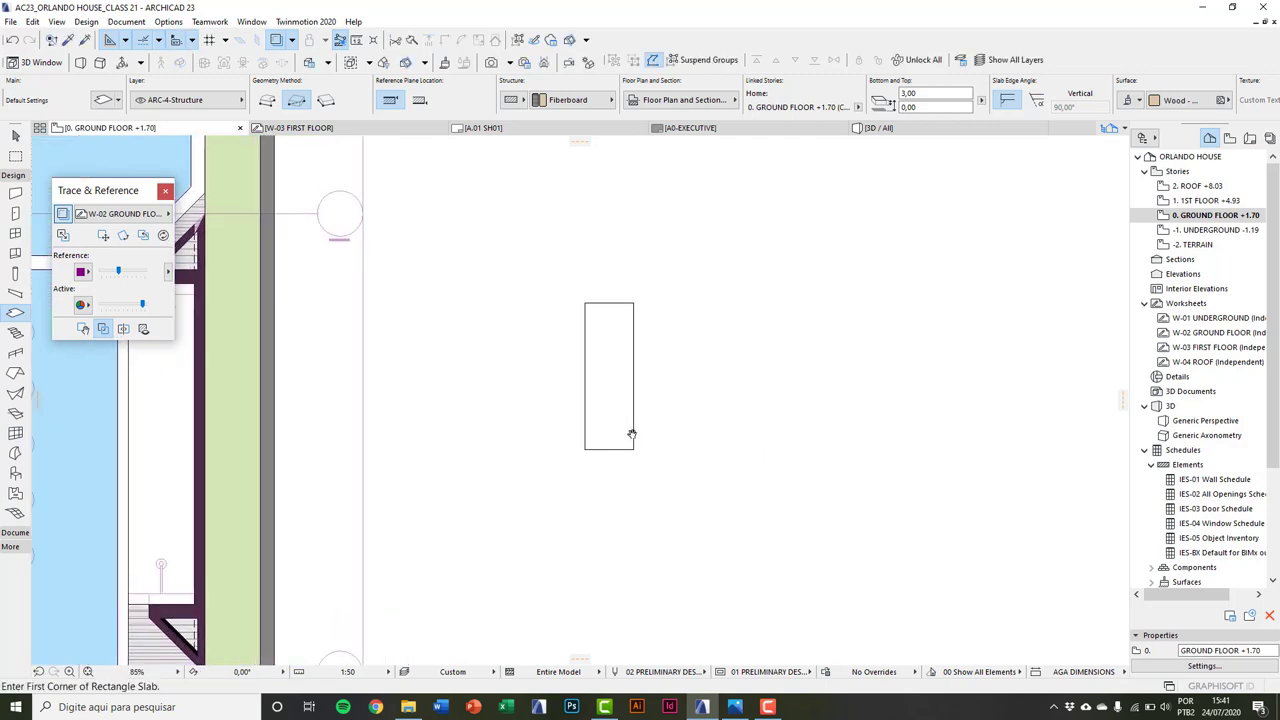
key(Escape)
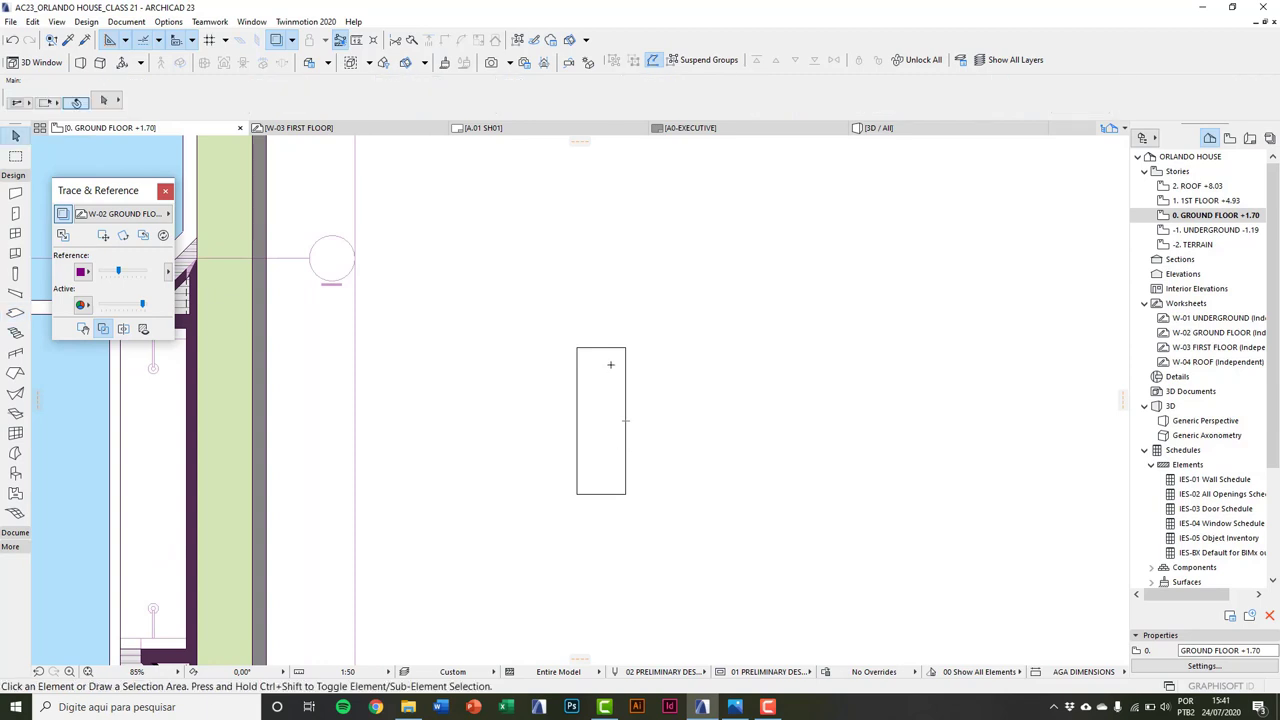
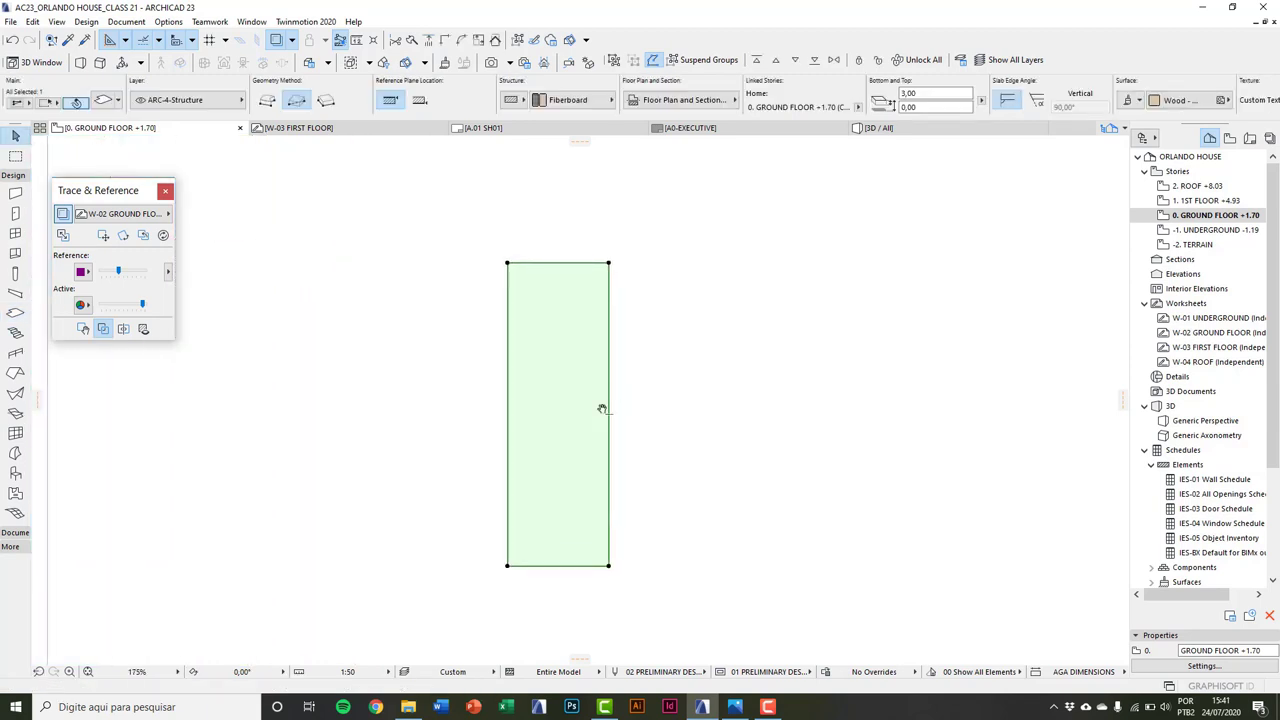
Step: Cut a narrow rectangular hole about 8 by 174 through the new slab, near its right long edge
click(586, 274)
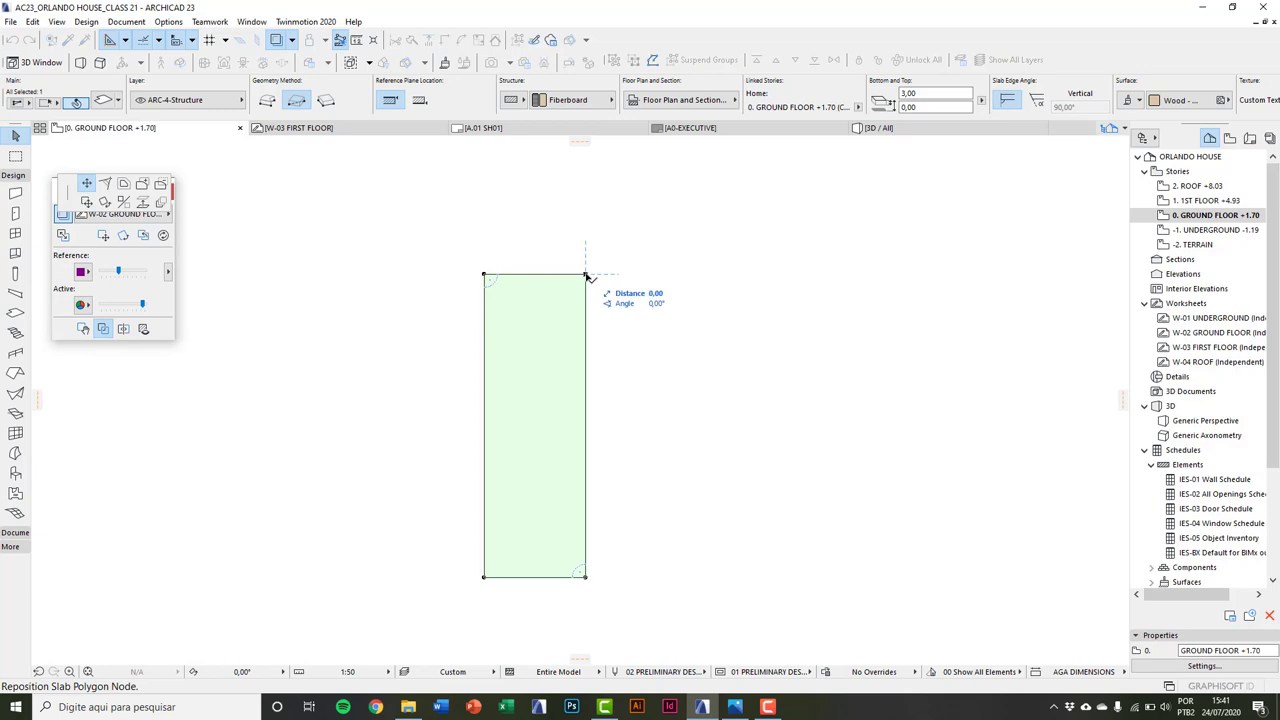
drag(150, 195, 818, 236)
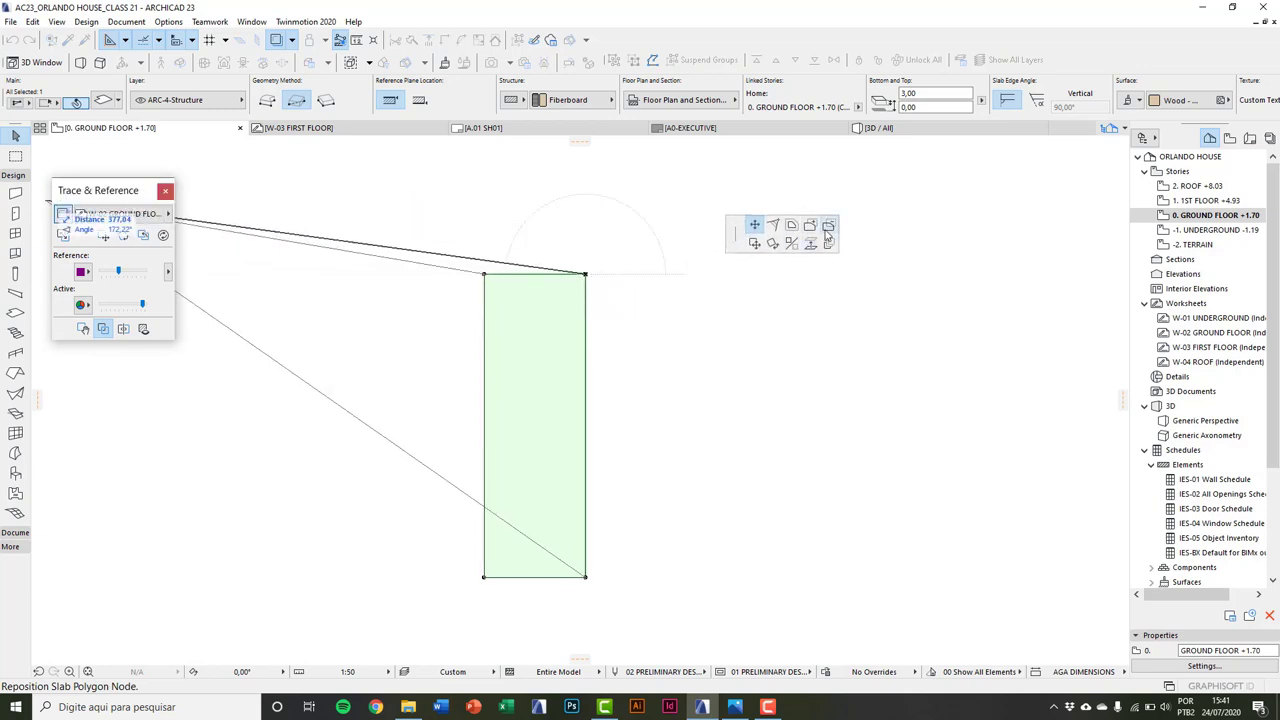
click(828, 229)
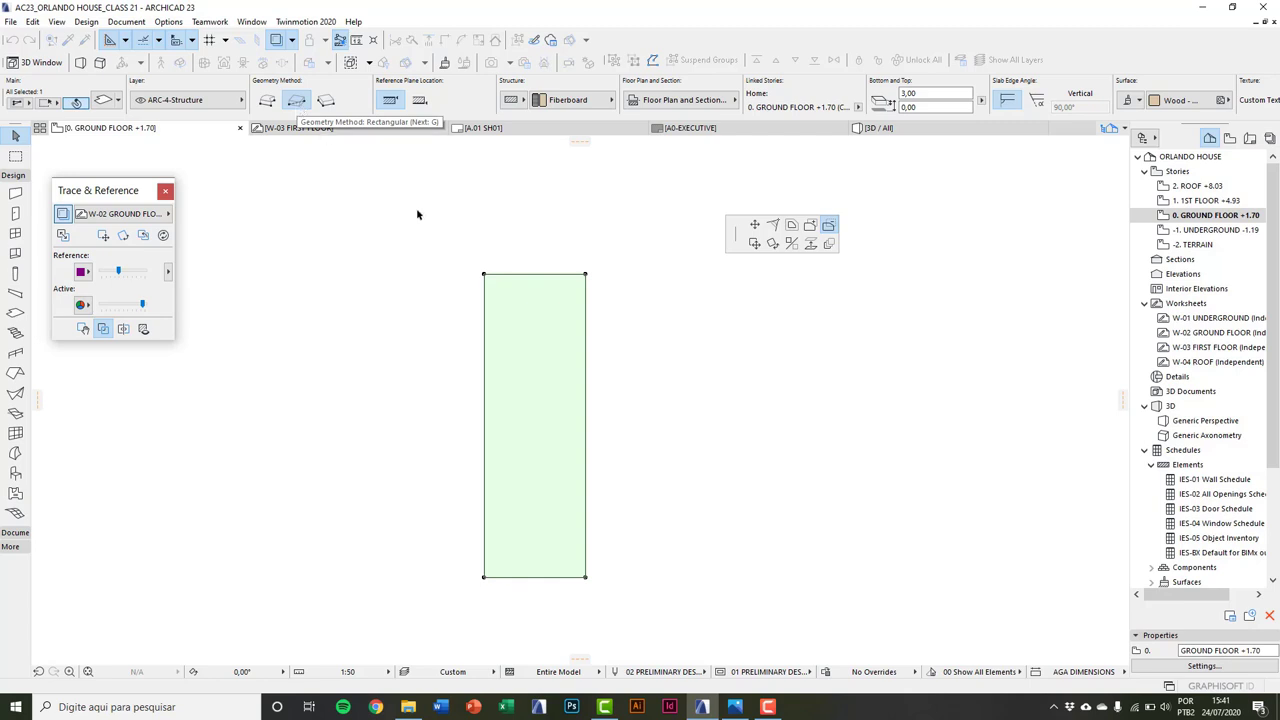
scroll(566, 417, up, 4)
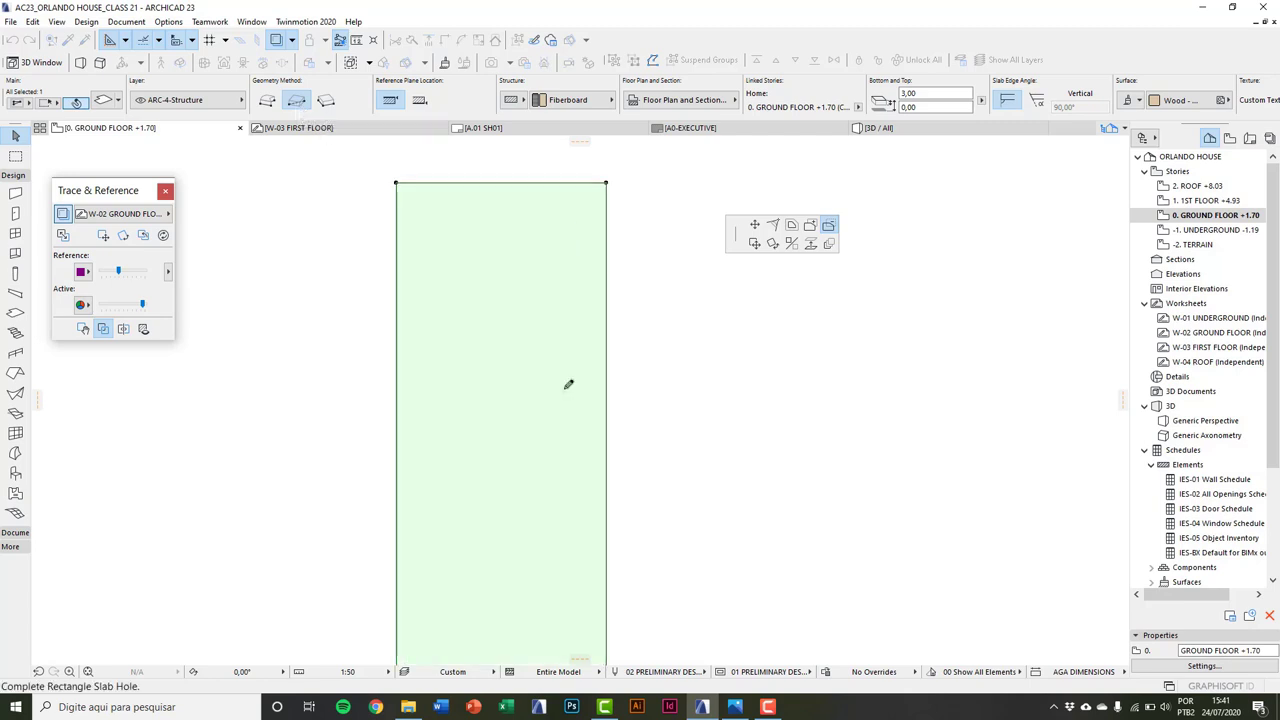
scroll(544, 434, down, 4)
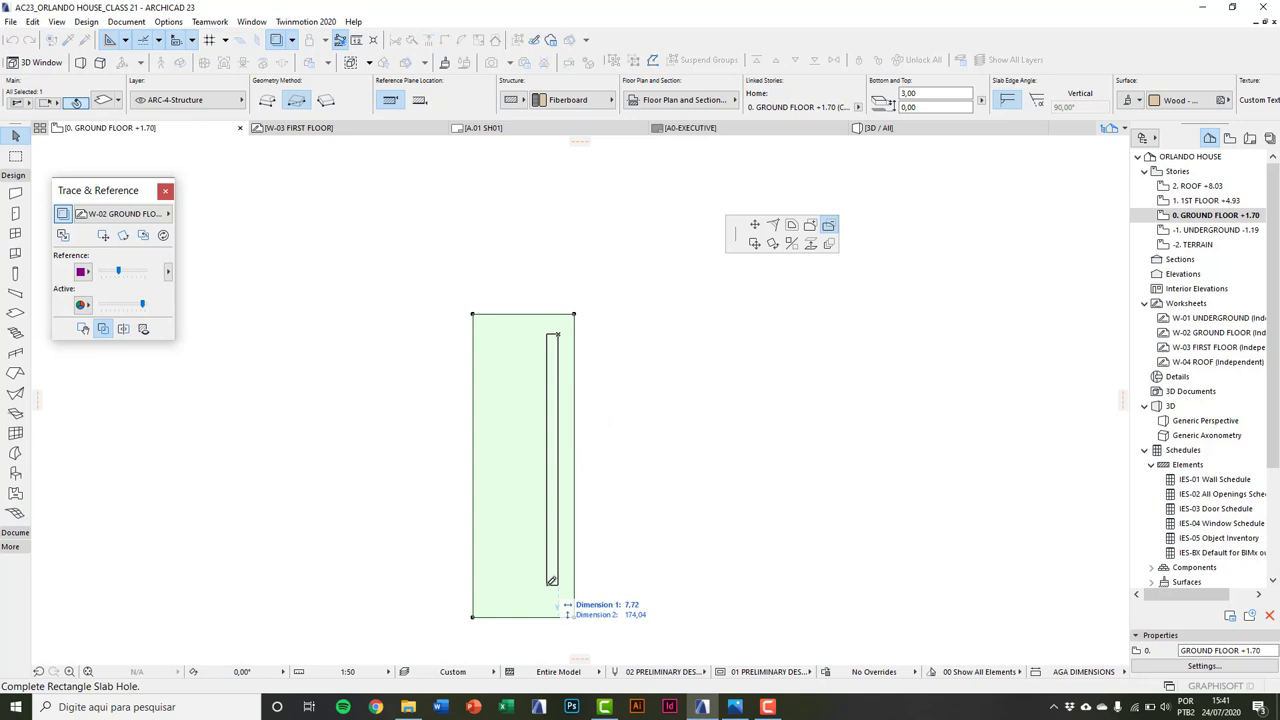
click(552, 583)
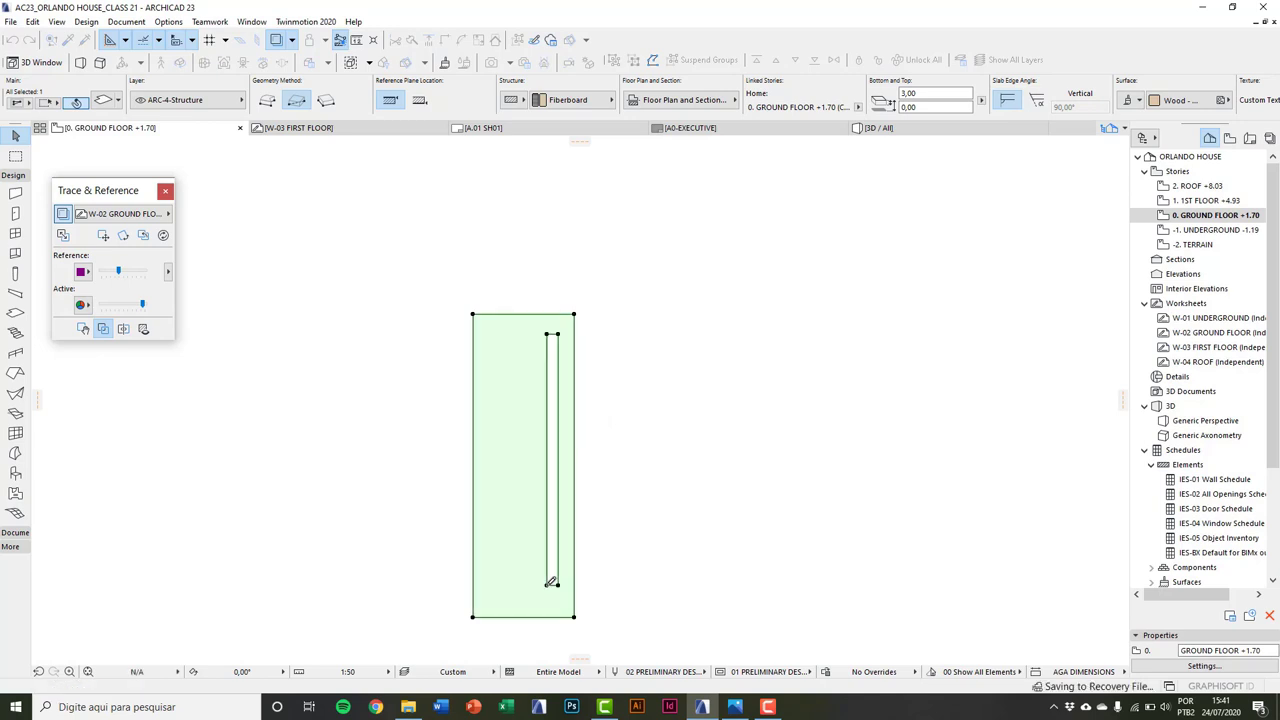
Step: Cut a second rectangular hole about 25 by 18 through the wooden slab, near its upper edge and left of the narrow hole
click(558, 337)
scroll(556, 335, up, 2)
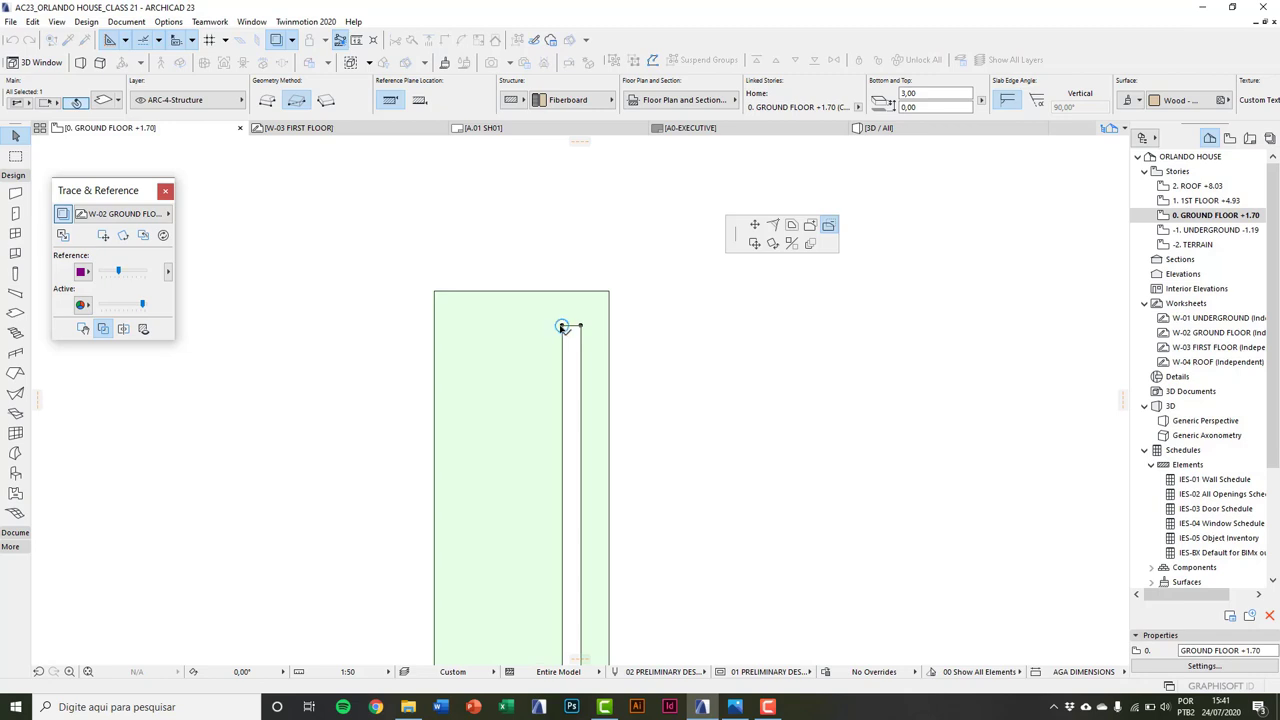
click(543, 330)
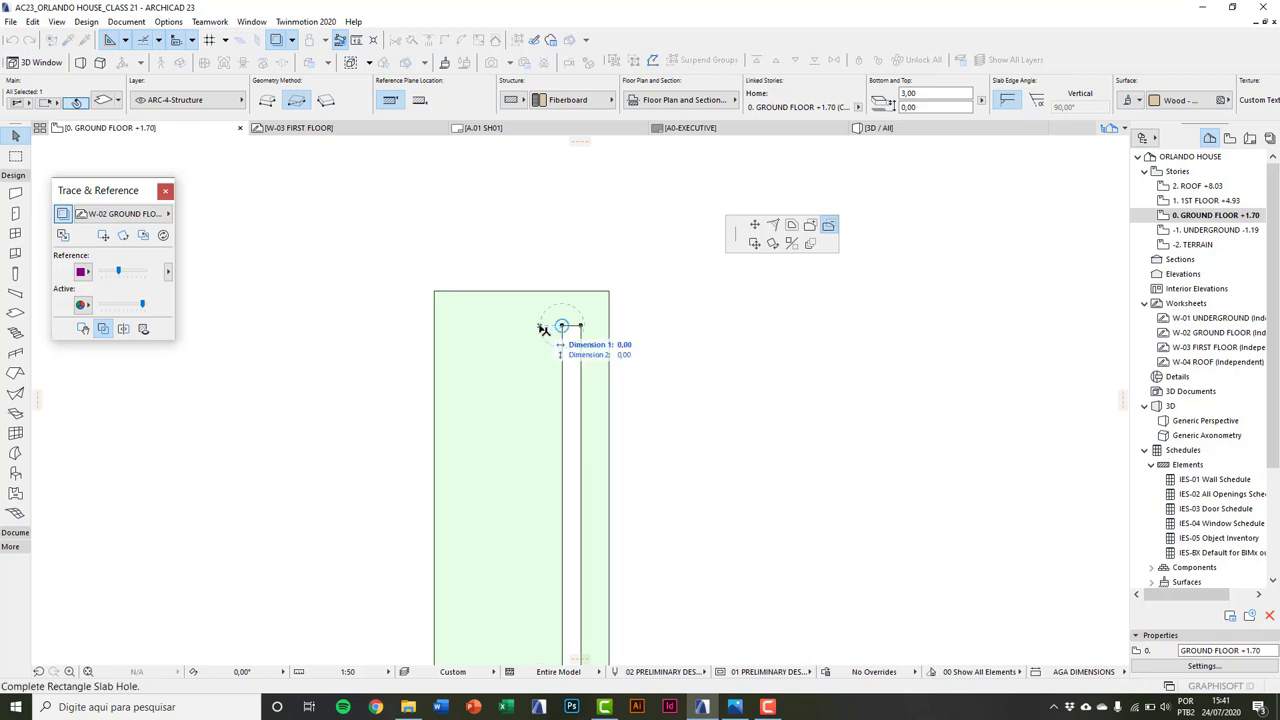
scroll(510, 332, up, 2)
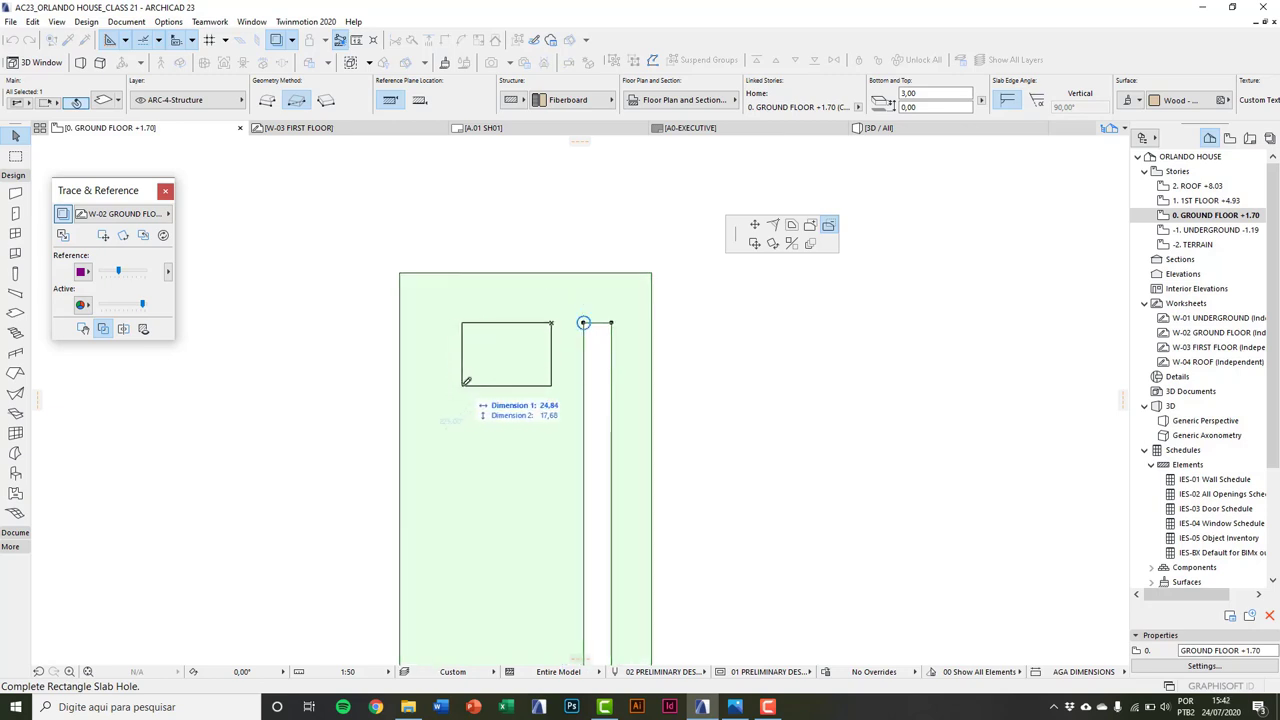
click(463, 385)
scroll(586, 349, down, 3)
key(Escape)
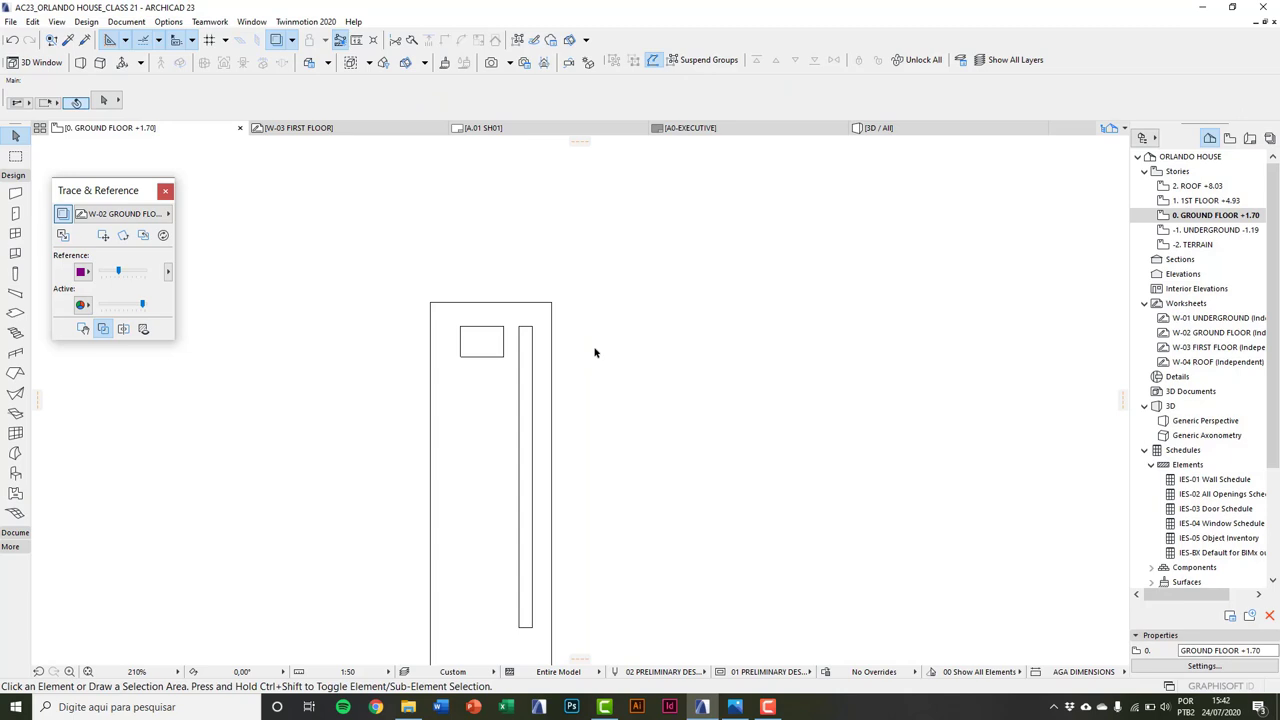
scroll(594, 352, down, 3)
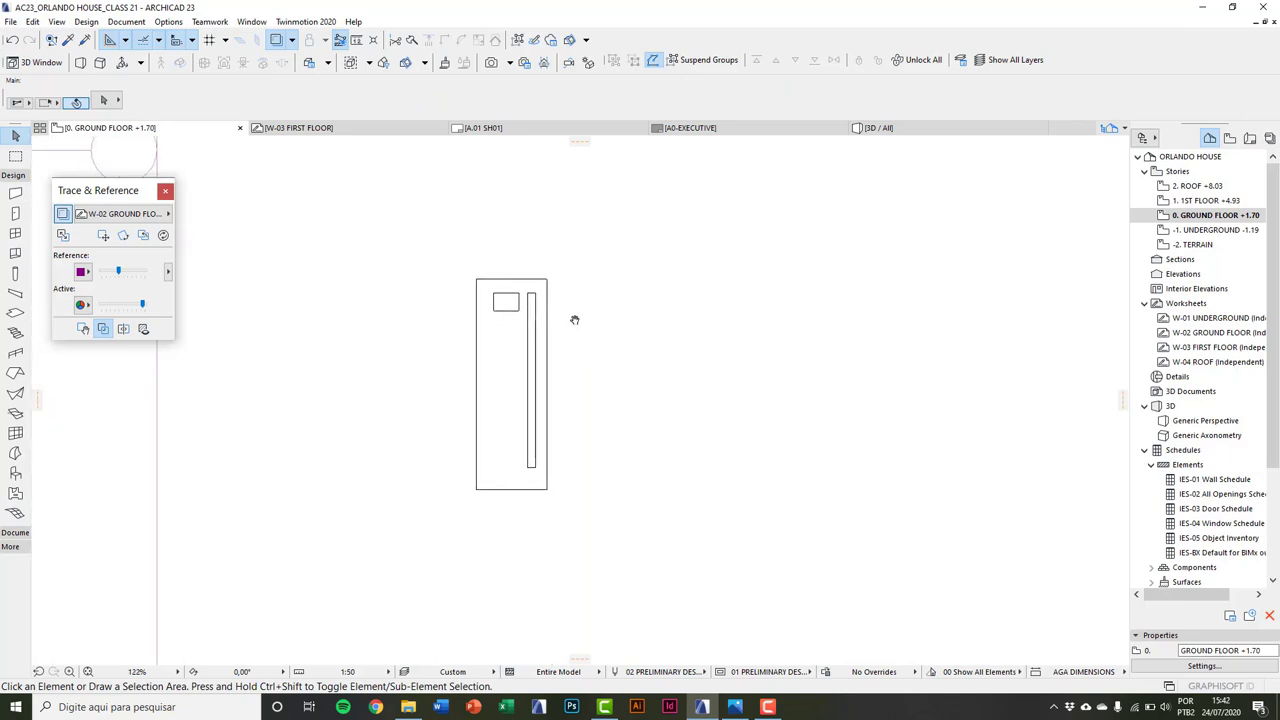
scroll(531, 373, up, 1)
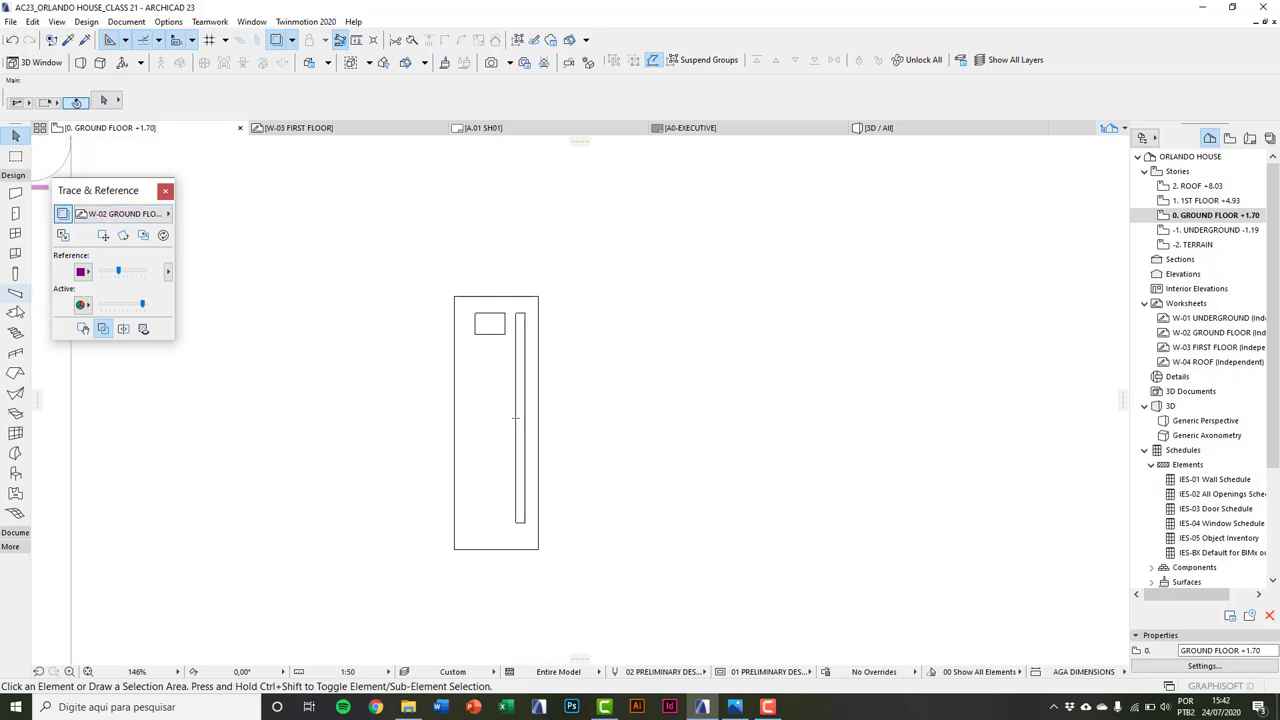
Step: Set the slab defaults to the Glass building material, thickness 1,00 and Glass - Clear Fast on all override surfaces
click(15, 312)
click(103, 101)
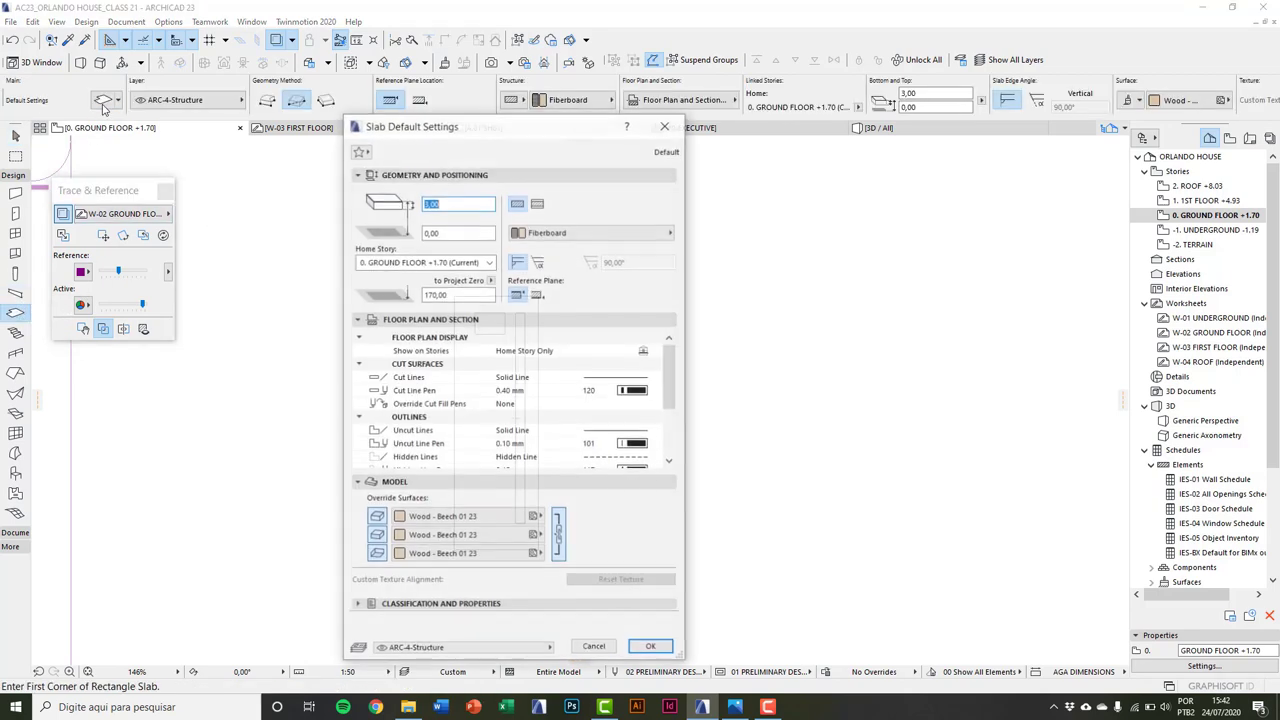
click(606, 232)
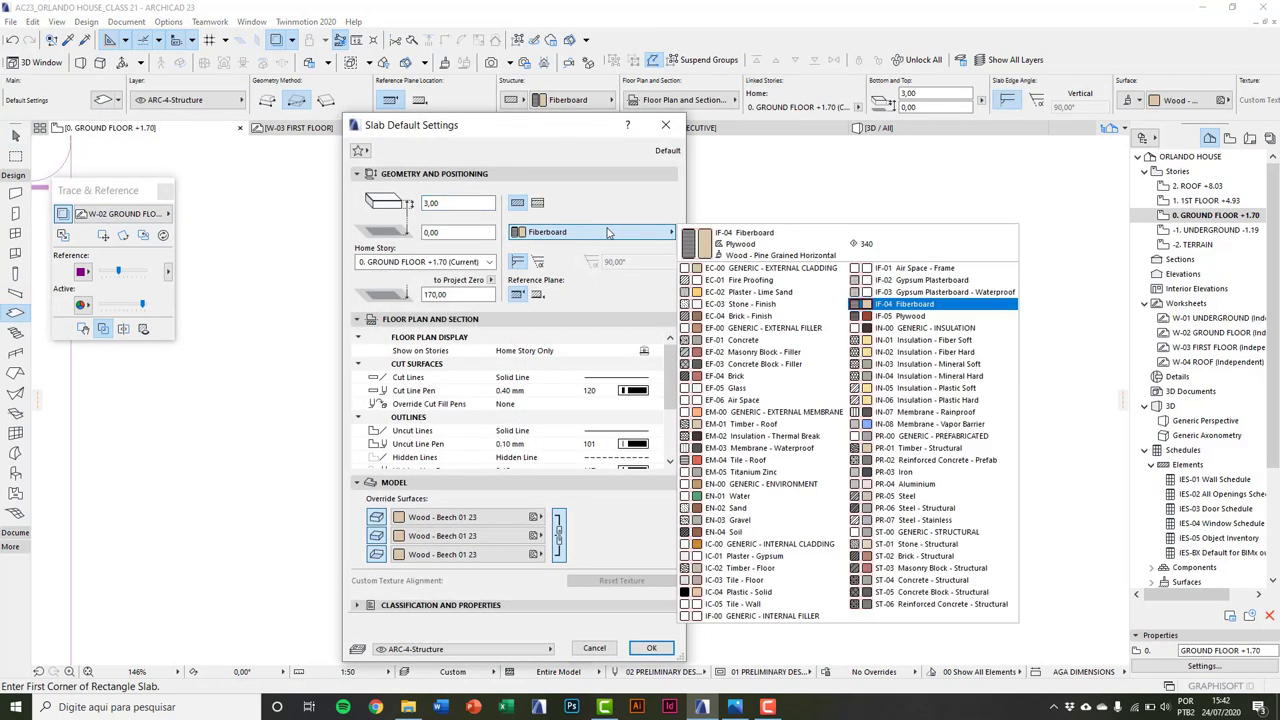
click(735, 388)
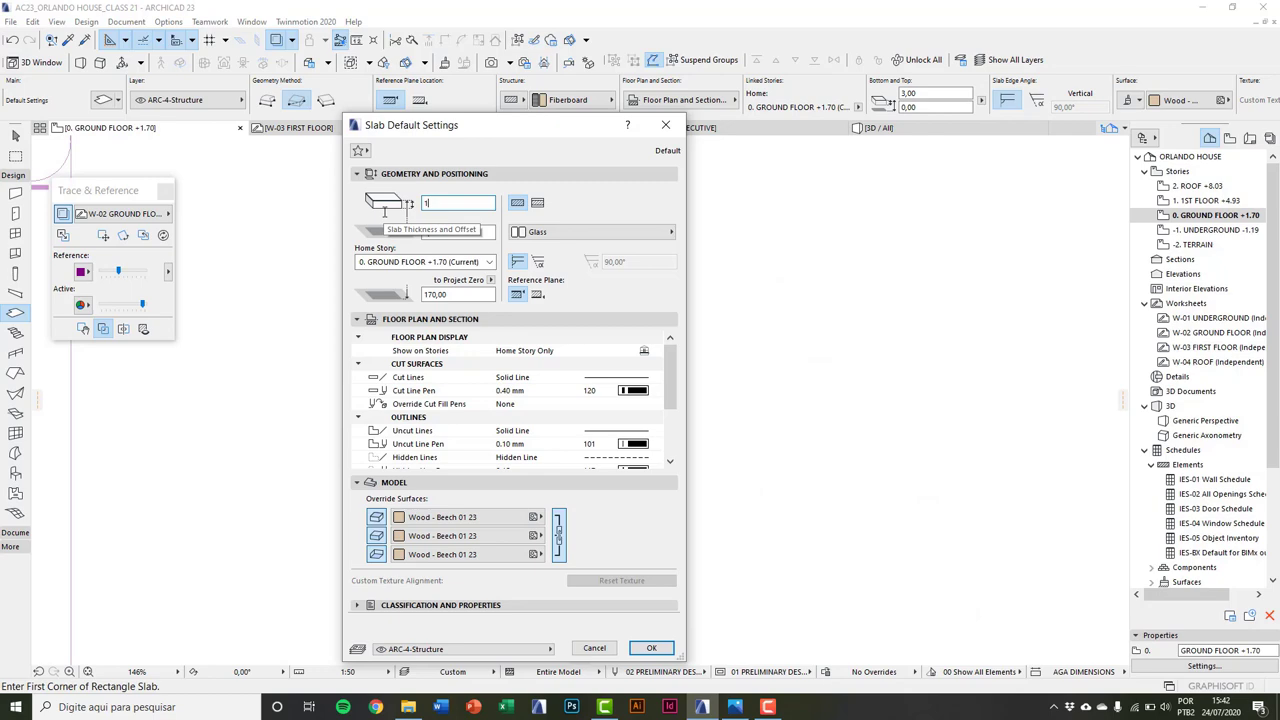
click(470, 535)
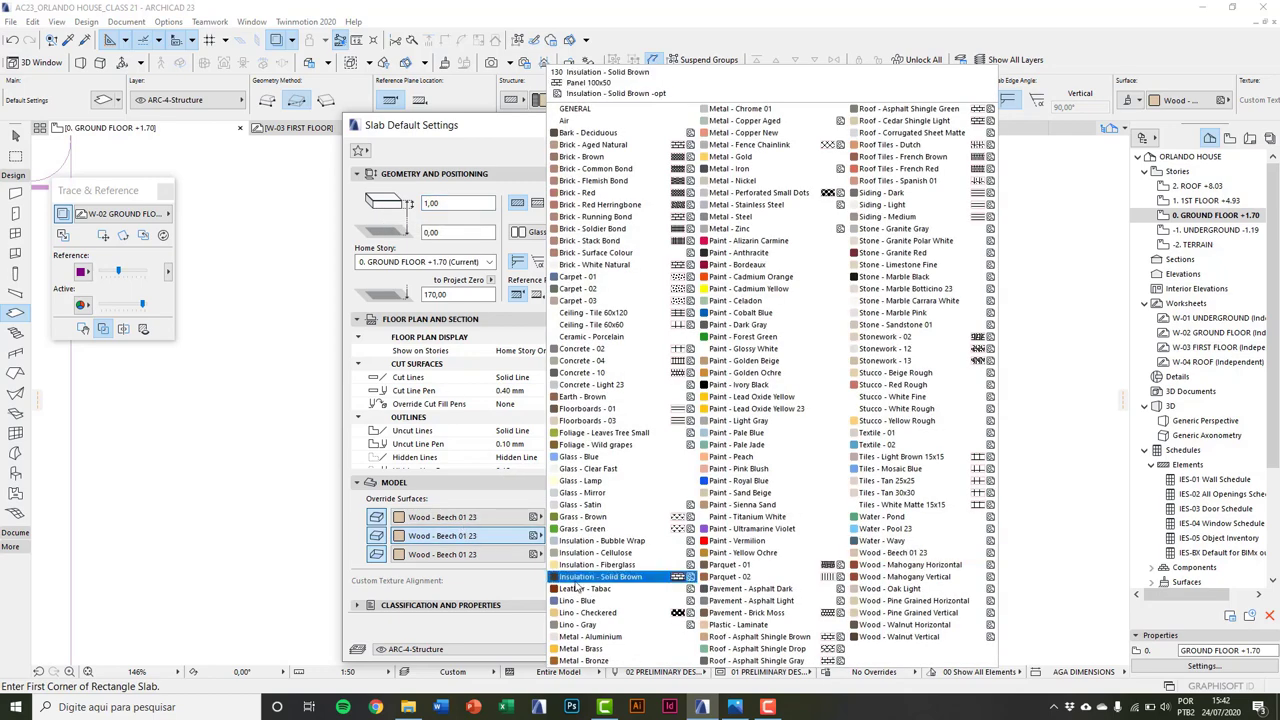
click(614, 468)
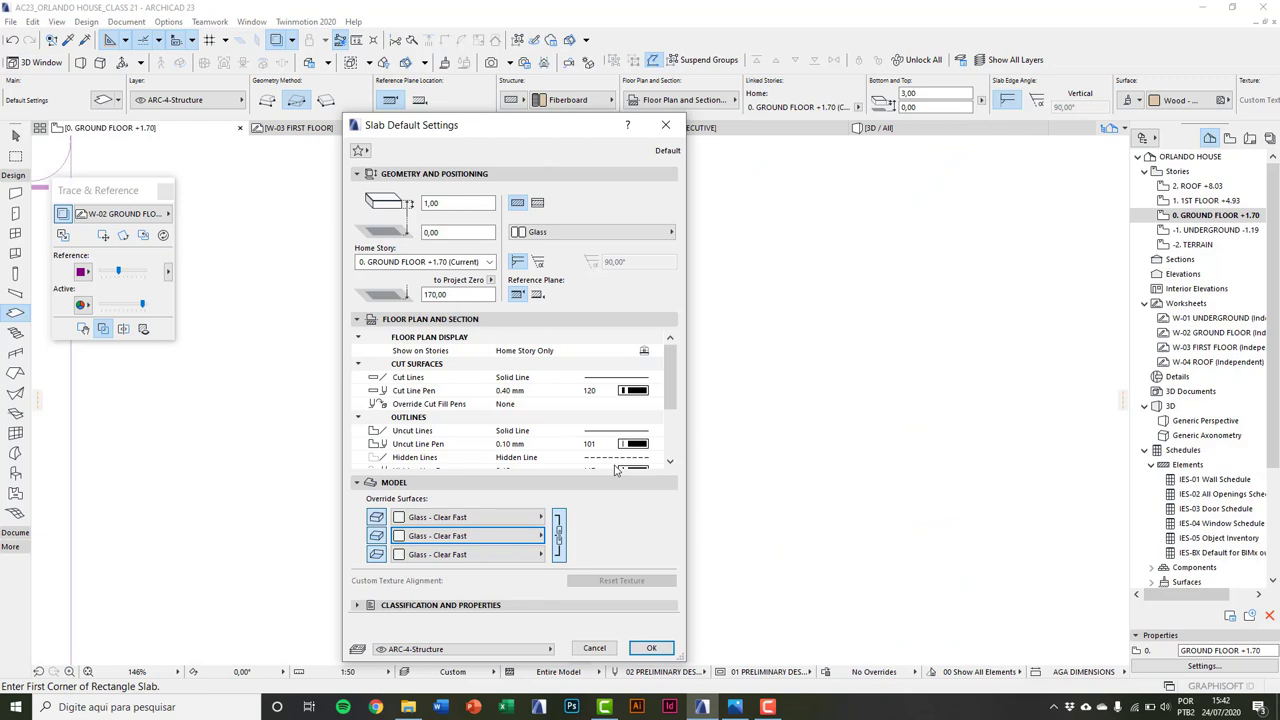
click(651, 647)
Step: Fill both holes of the wooden slab with glass slabs traced from the hole outlines using the Magic Wand
scroll(515, 346, up, 4)
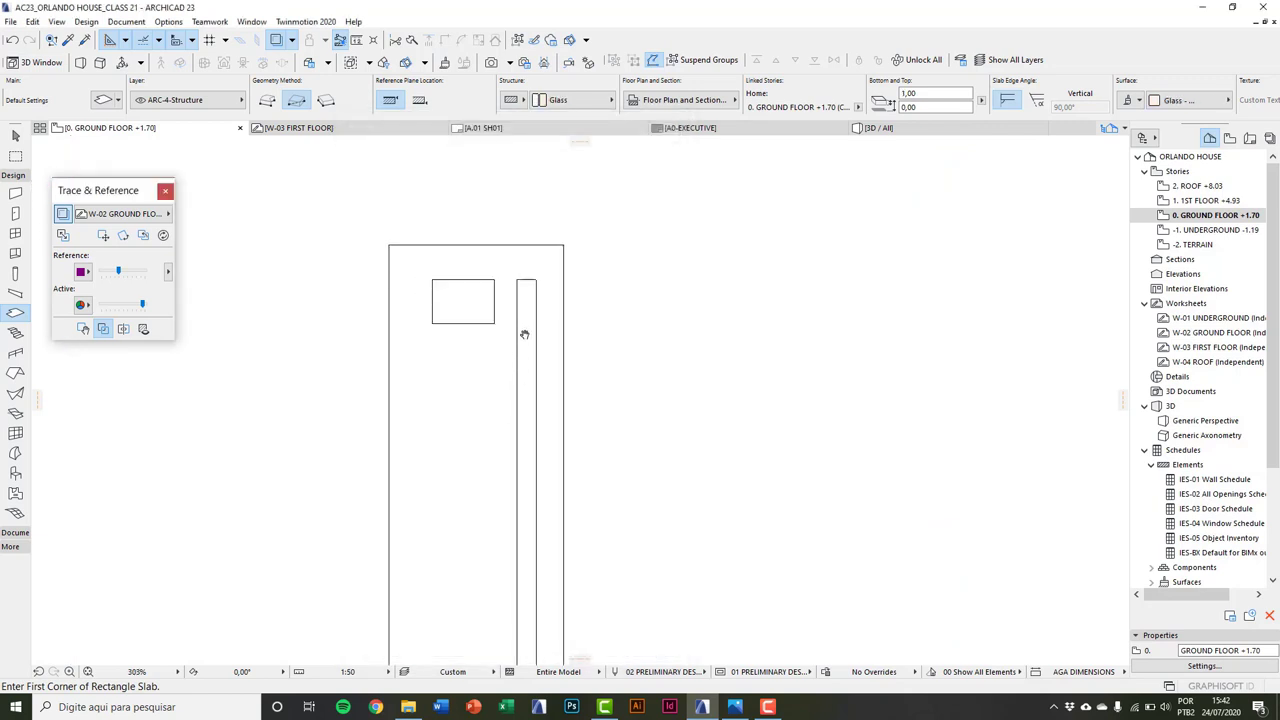
scroll(524, 335, up, 1)
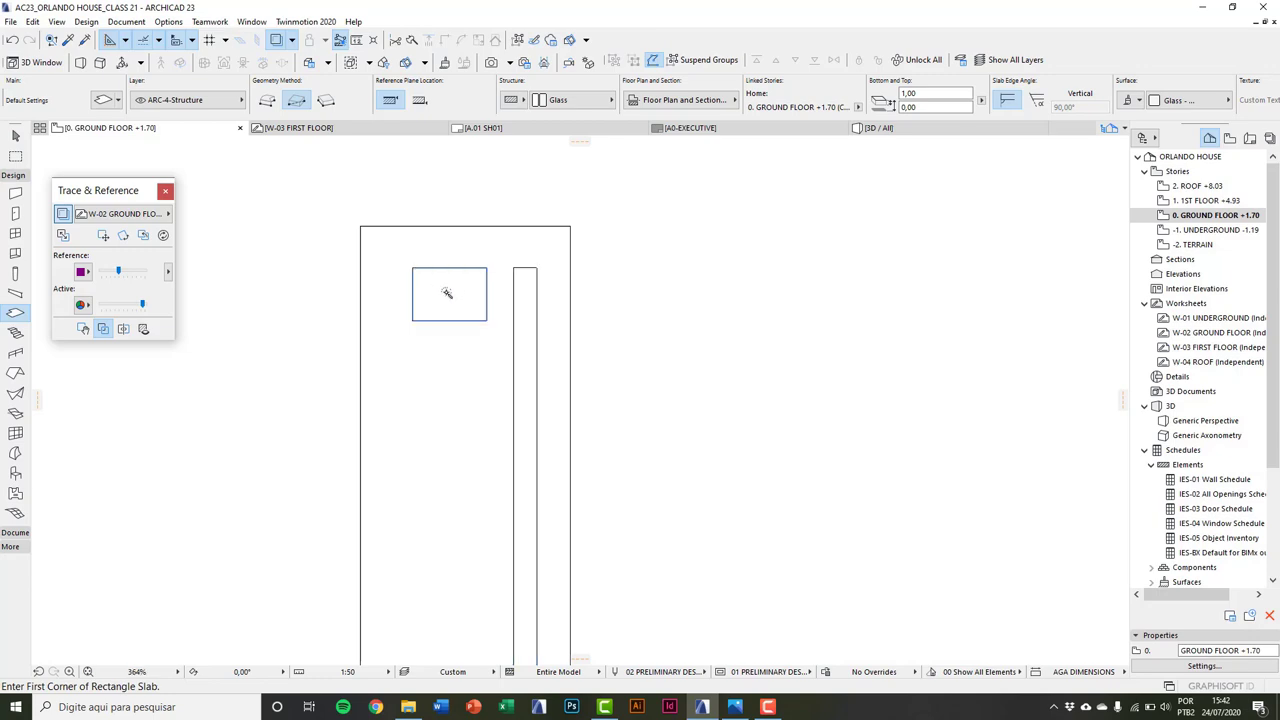
key(Escape)
Step: Show the model in 3D and select the wooden slab beyond the boundary wall together with its two glass slabs
key(F3)
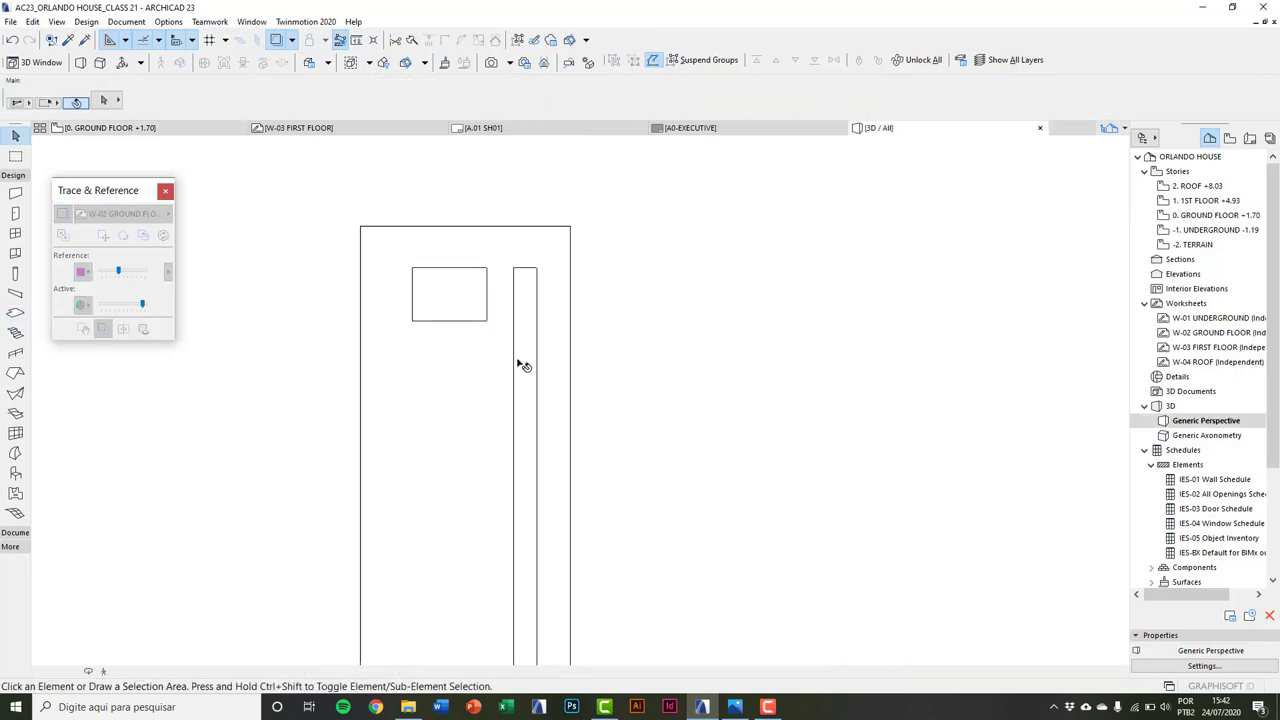
scroll(437, 443, down, 5)
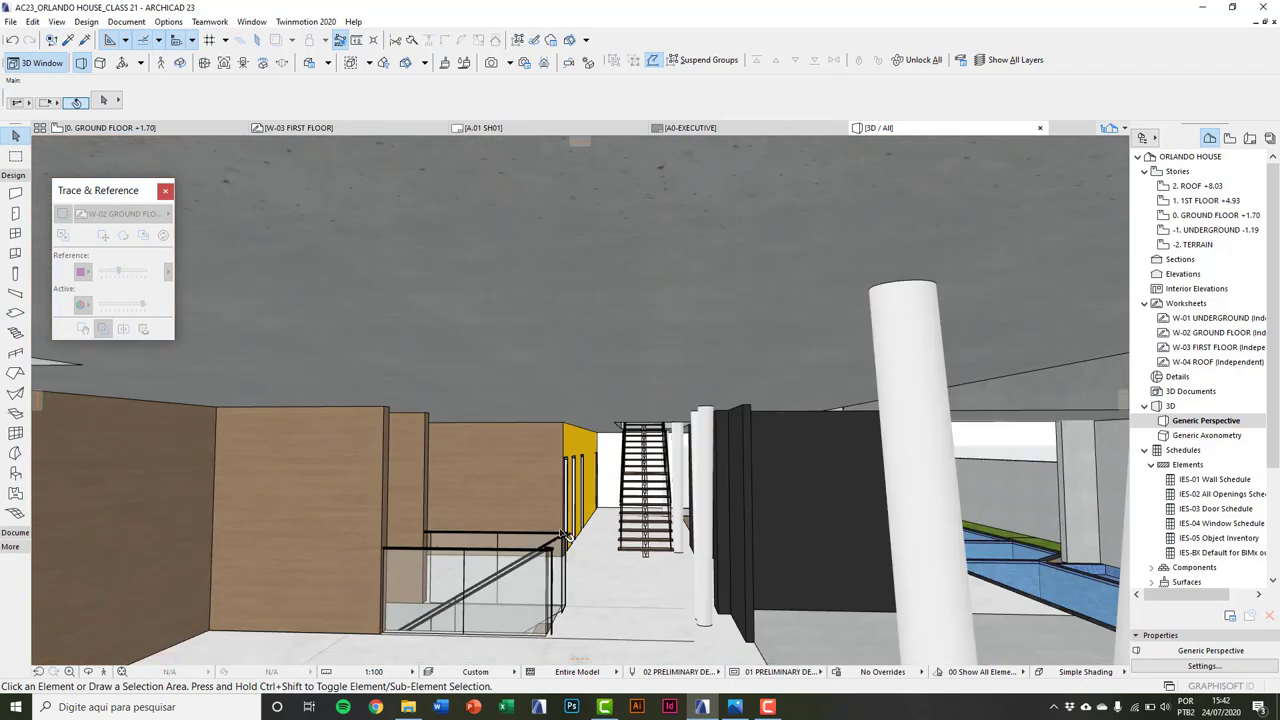
shift+middle_drag(565, 535, 820, 518)
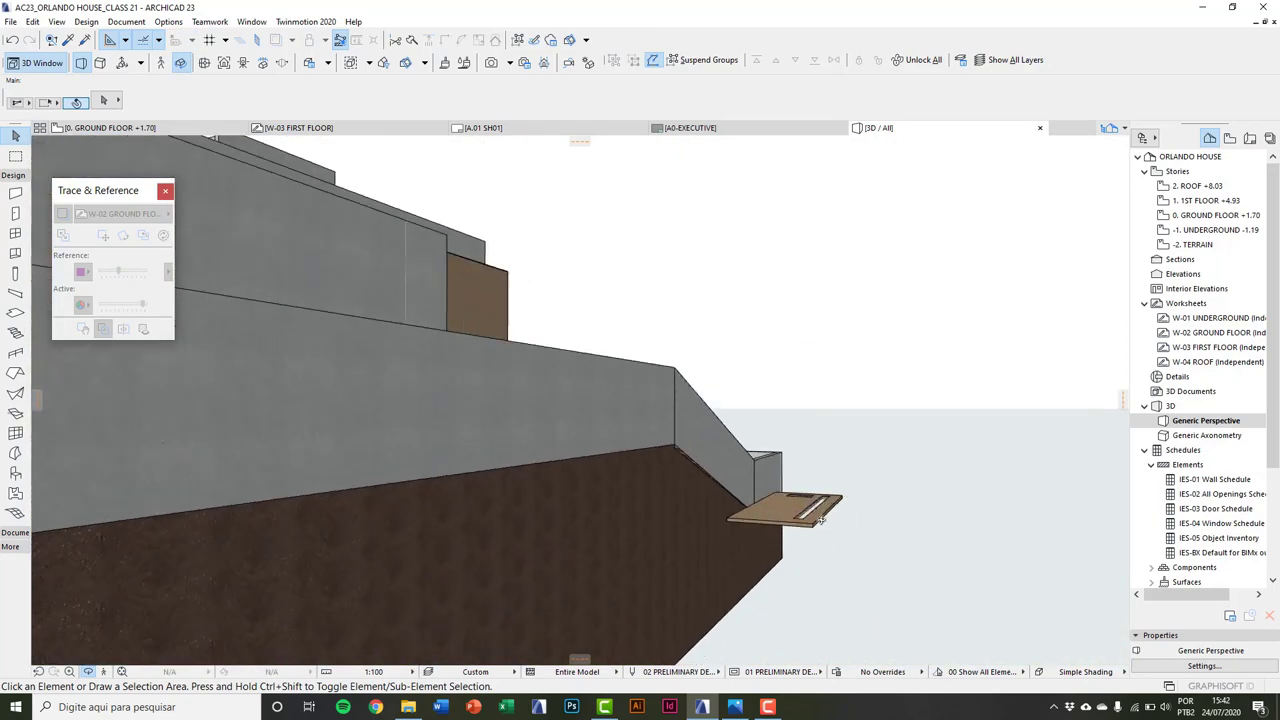
scroll(820, 518, up, 5)
shift+middle_drag(580, 397, 704, 530)
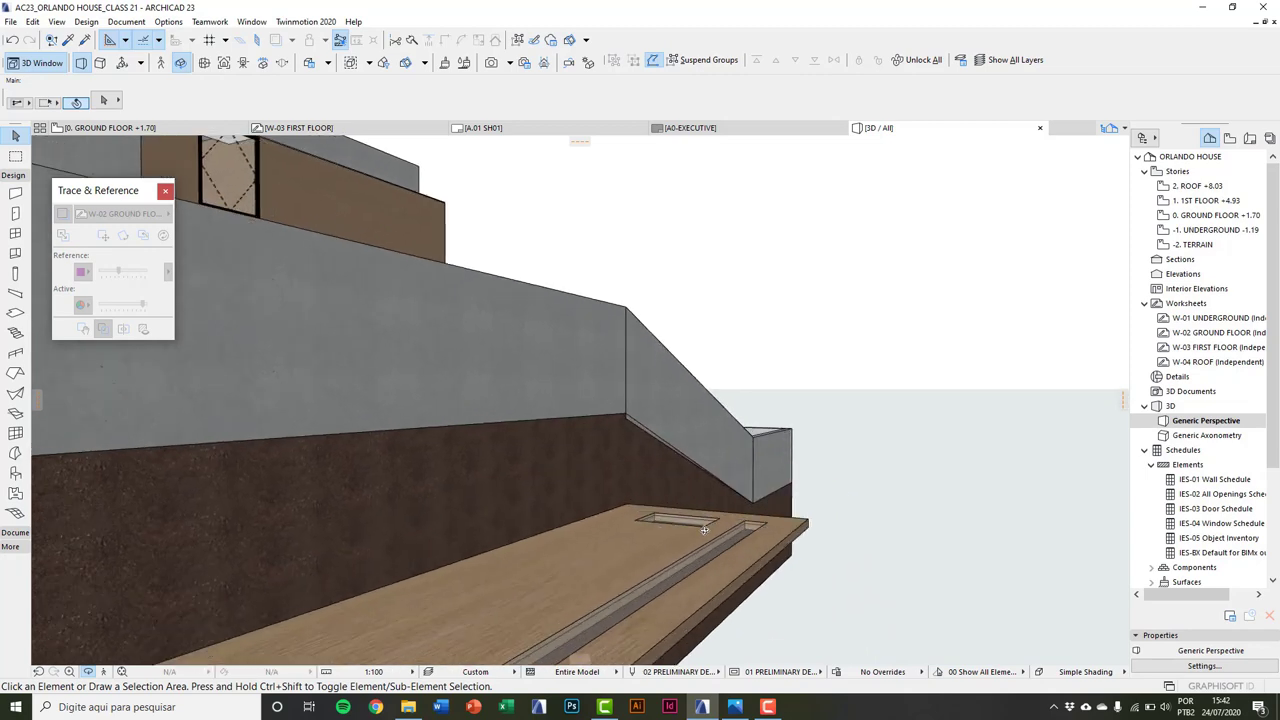
click(695, 550)
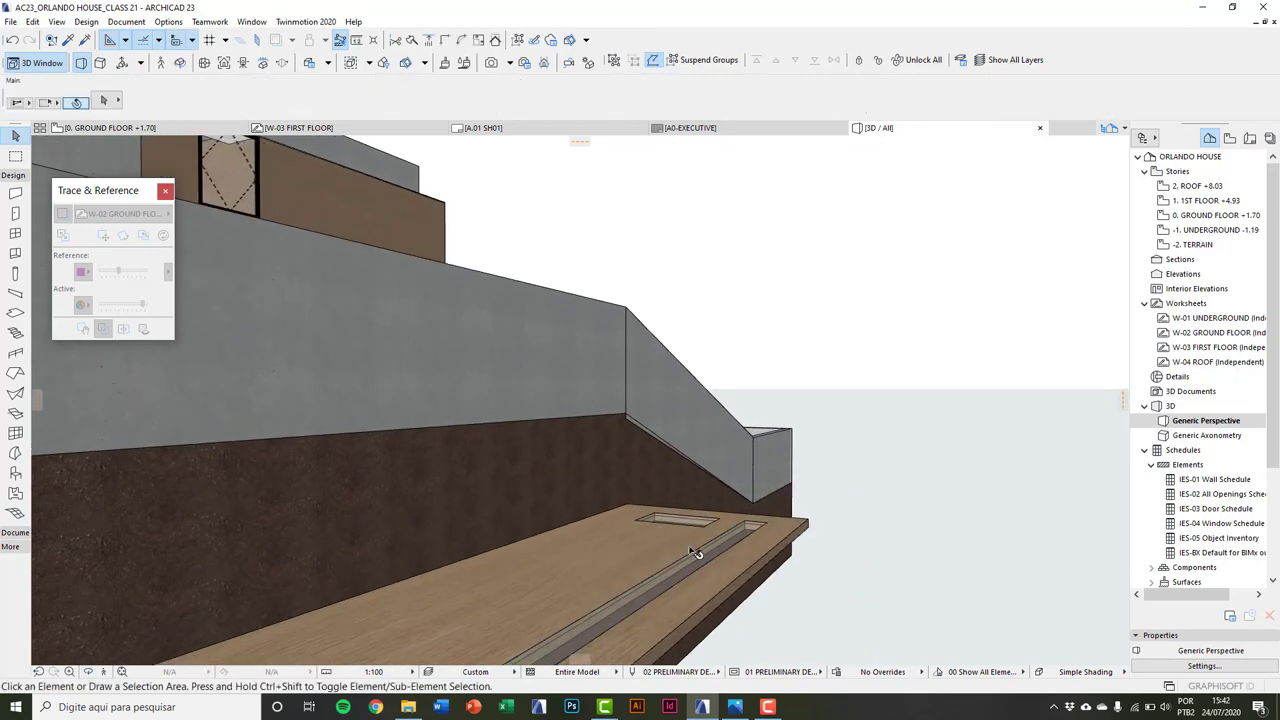
scroll(697, 554, down, 3)
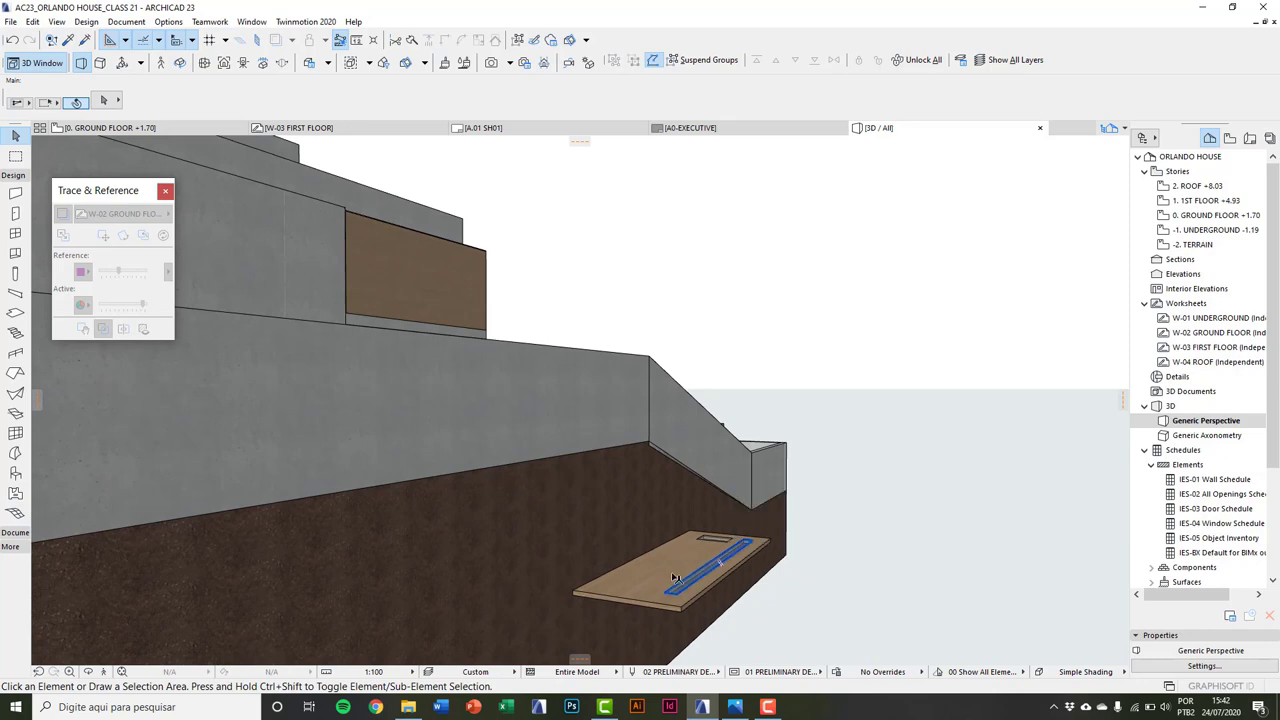
key(o)
drag(650, 560, 892, 595)
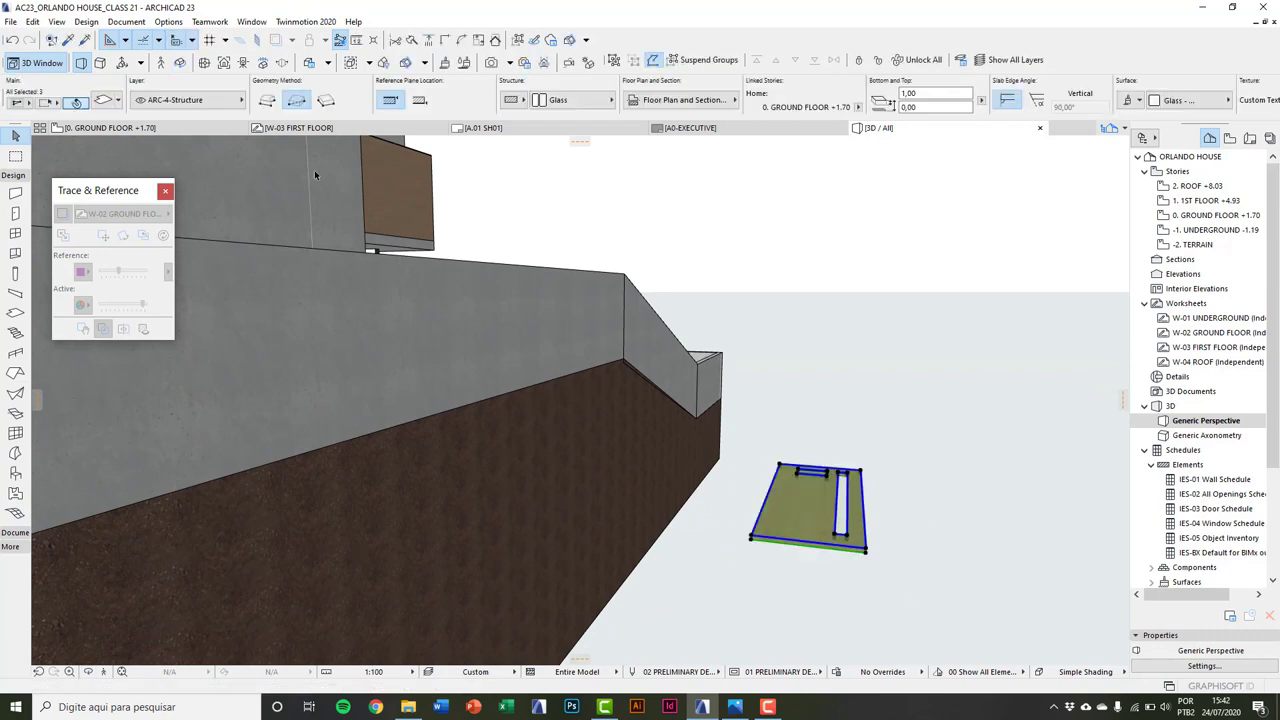
Step: Save the selected slabs as Door Leaf 1 in the Embedded Library, parallel to the Horizontal Plane, and delete the slabs
click(12, 21)
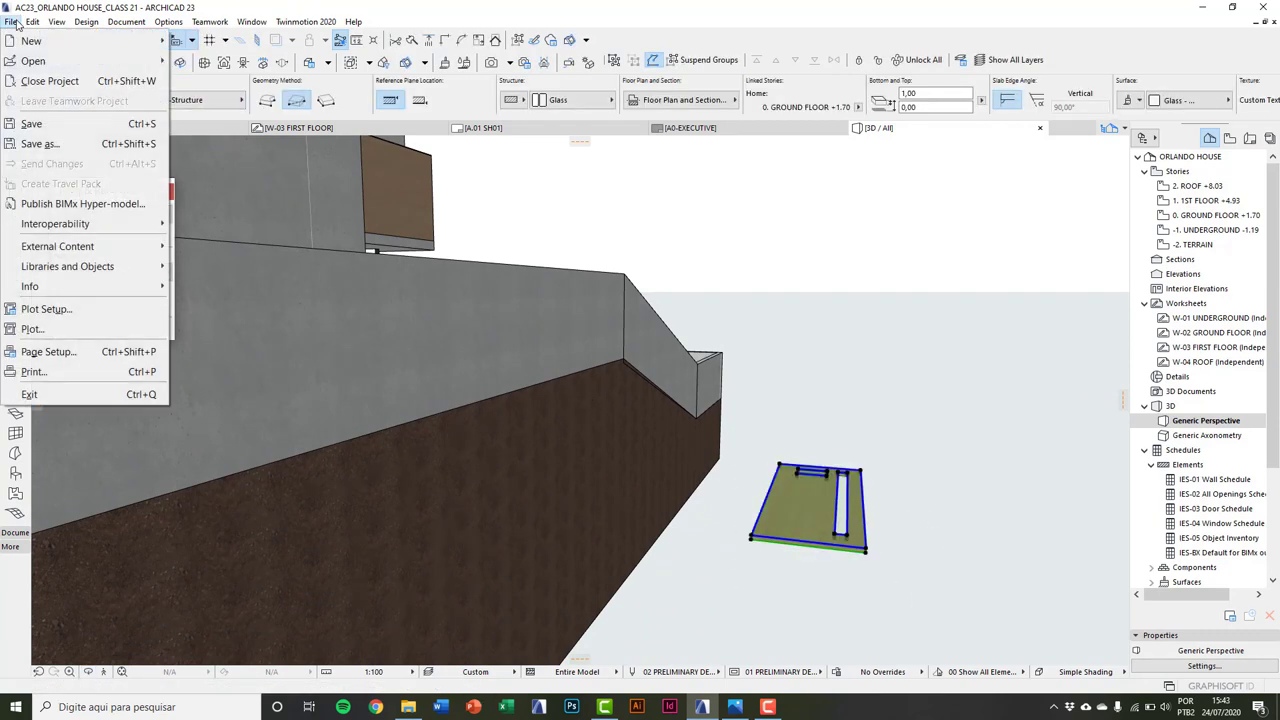
mouse_move(95, 265)
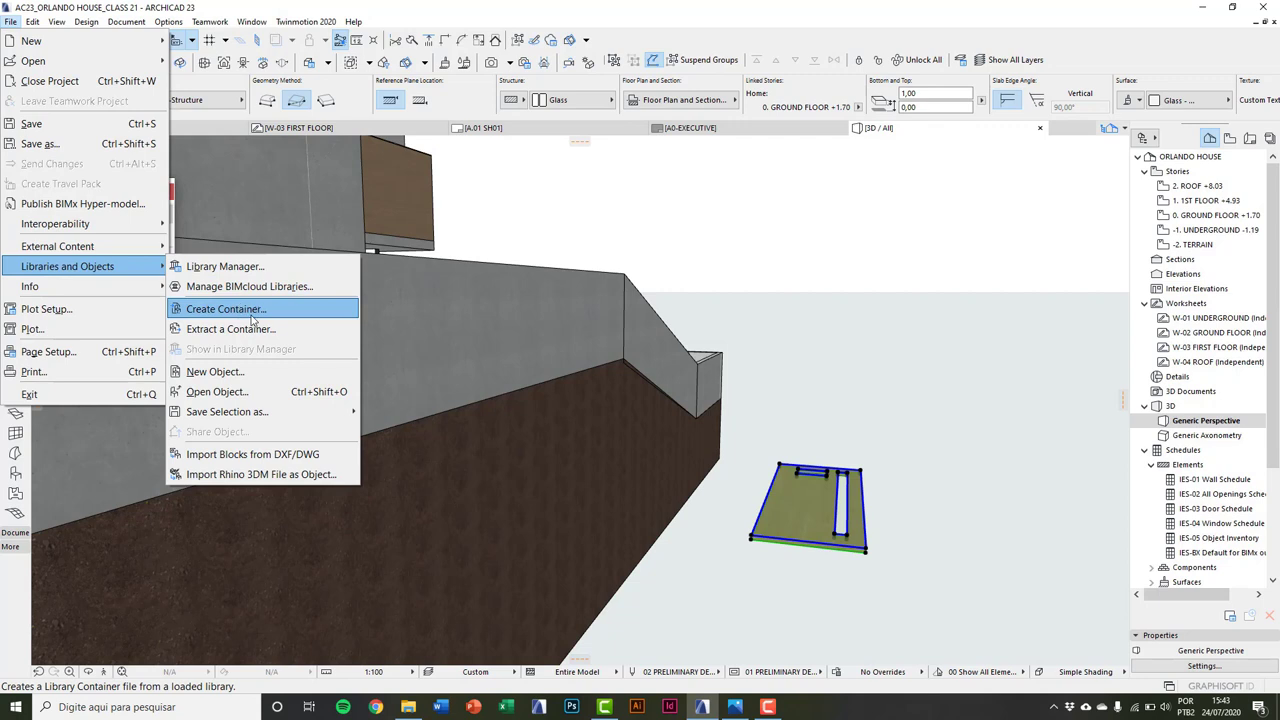
mouse_move(270, 411)
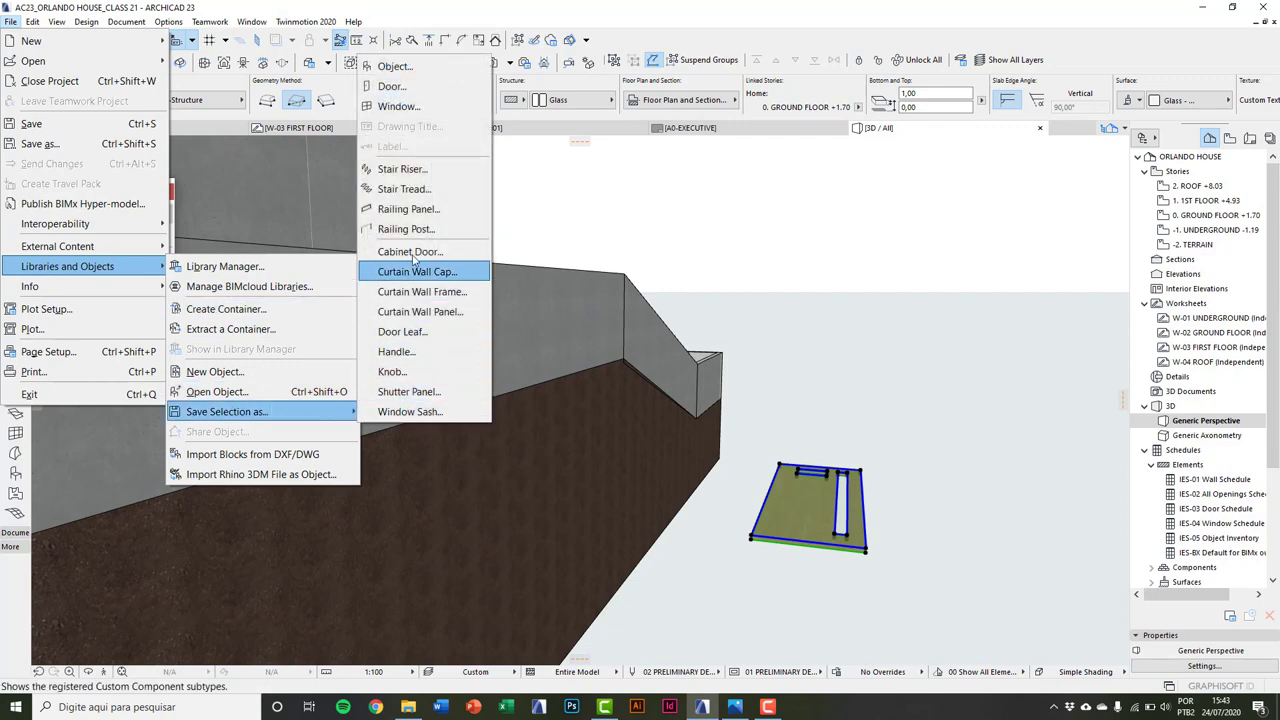
click(418, 334)
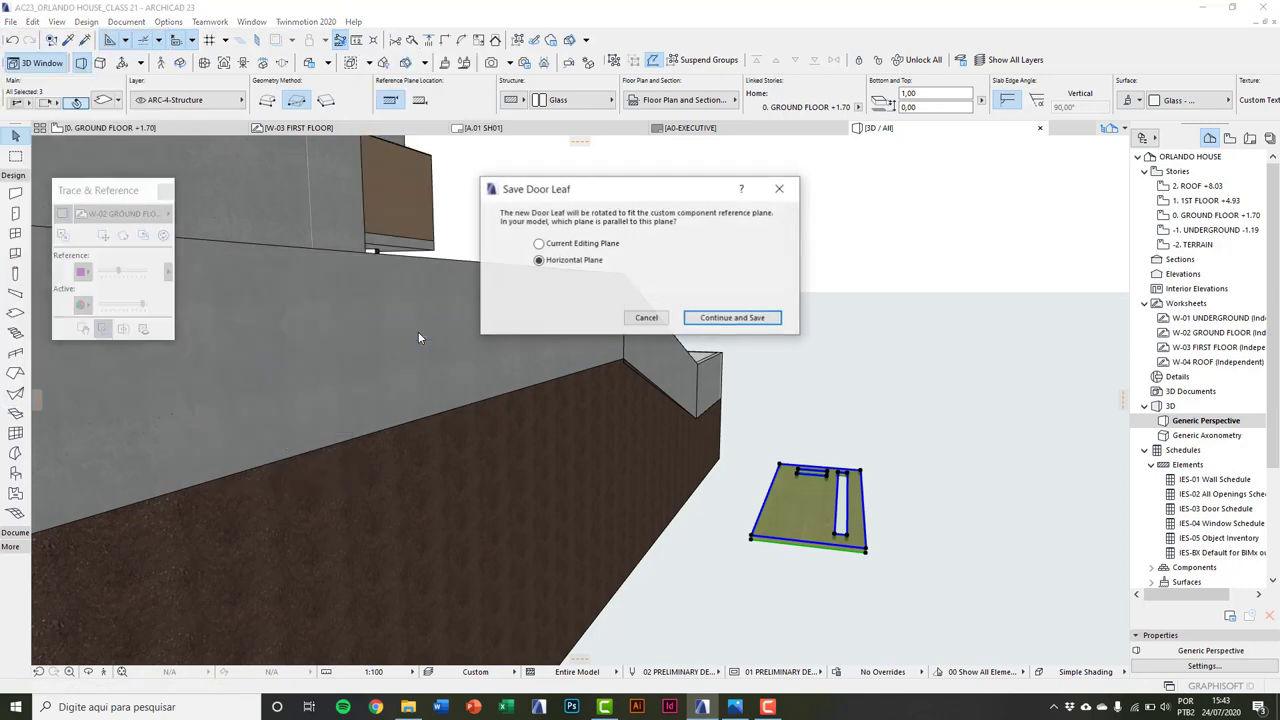
click(732, 318)
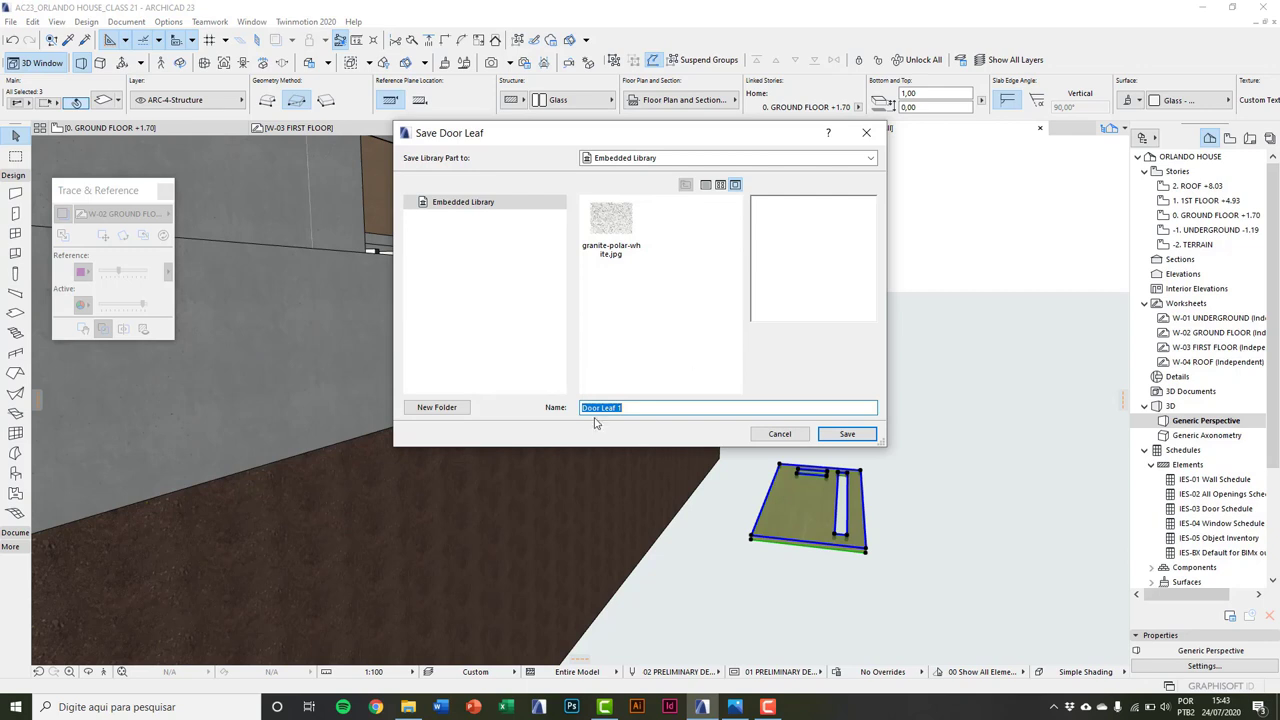
click(627, 408)
click(830, 436)
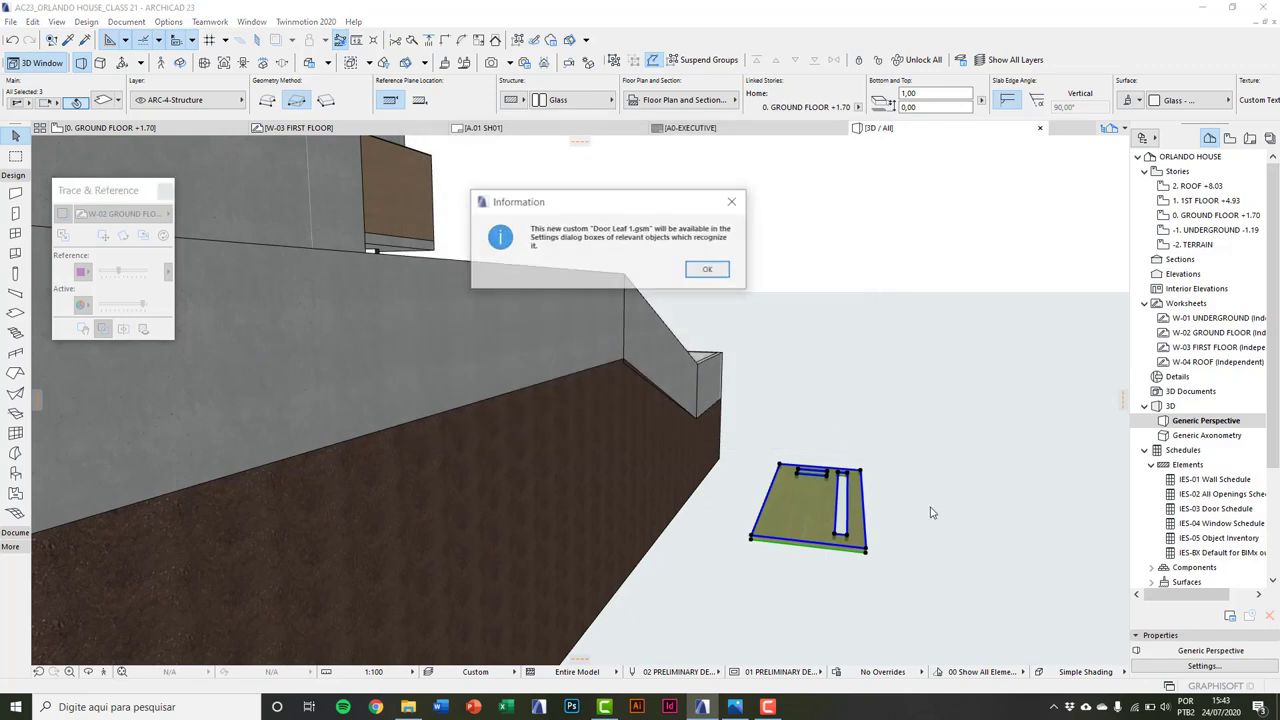
click(707, 269)
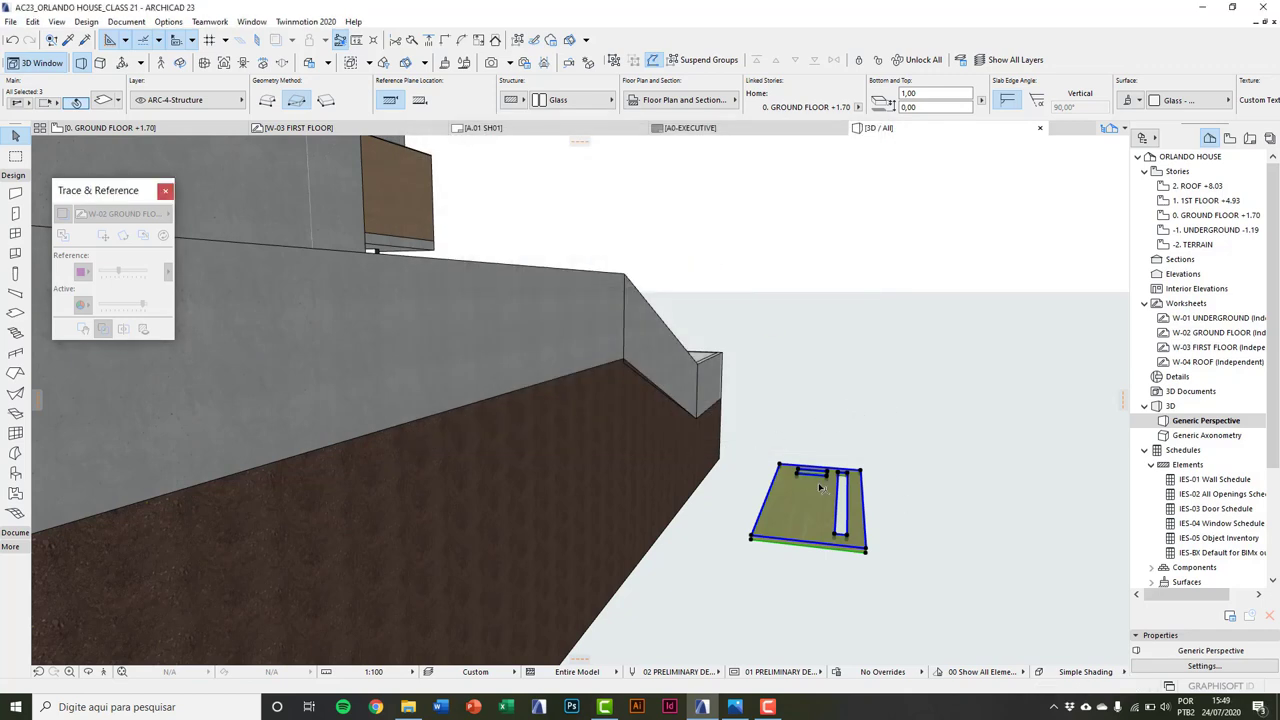
key(Delete)
Step: Set the leaf type of the hinged door beside the sliding glass doors in the wood-clad wall to Custom Door Leaf
shift+middle_drag(726, 443, 828, 410)
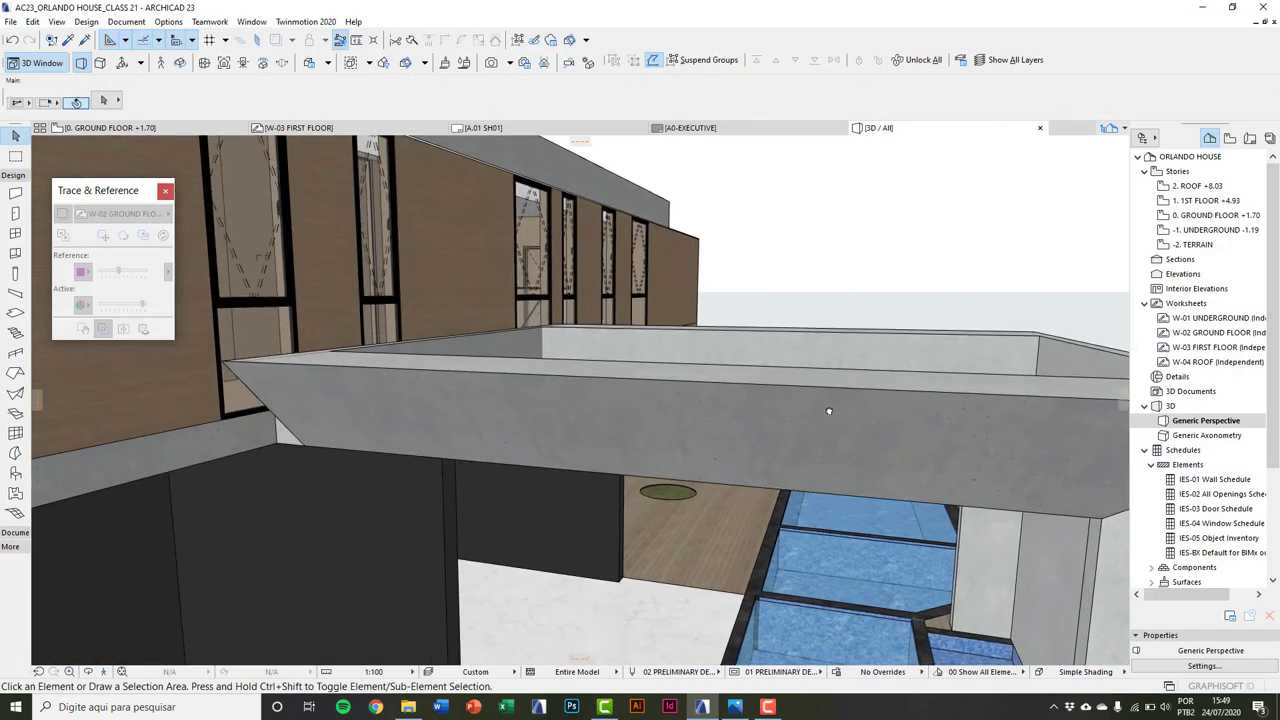
scroll(828, 410, up, 15)
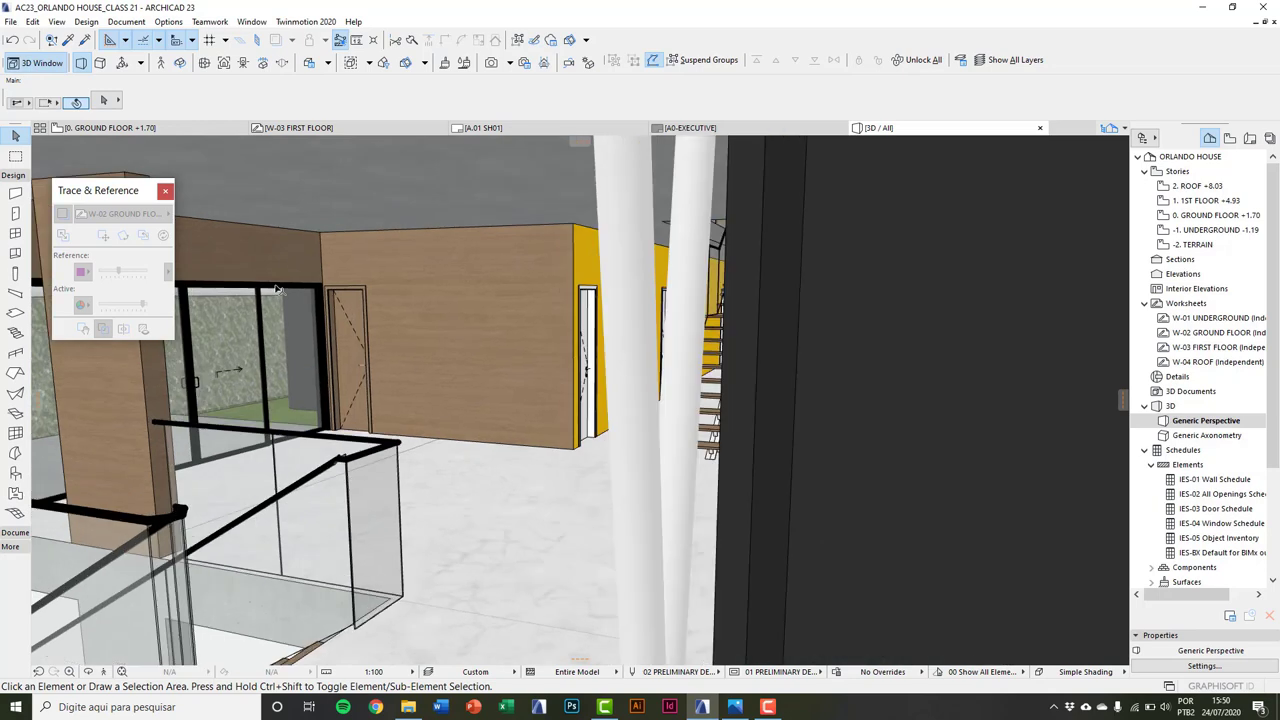
scroll(372, 382, up, 10)
click(386, 312)
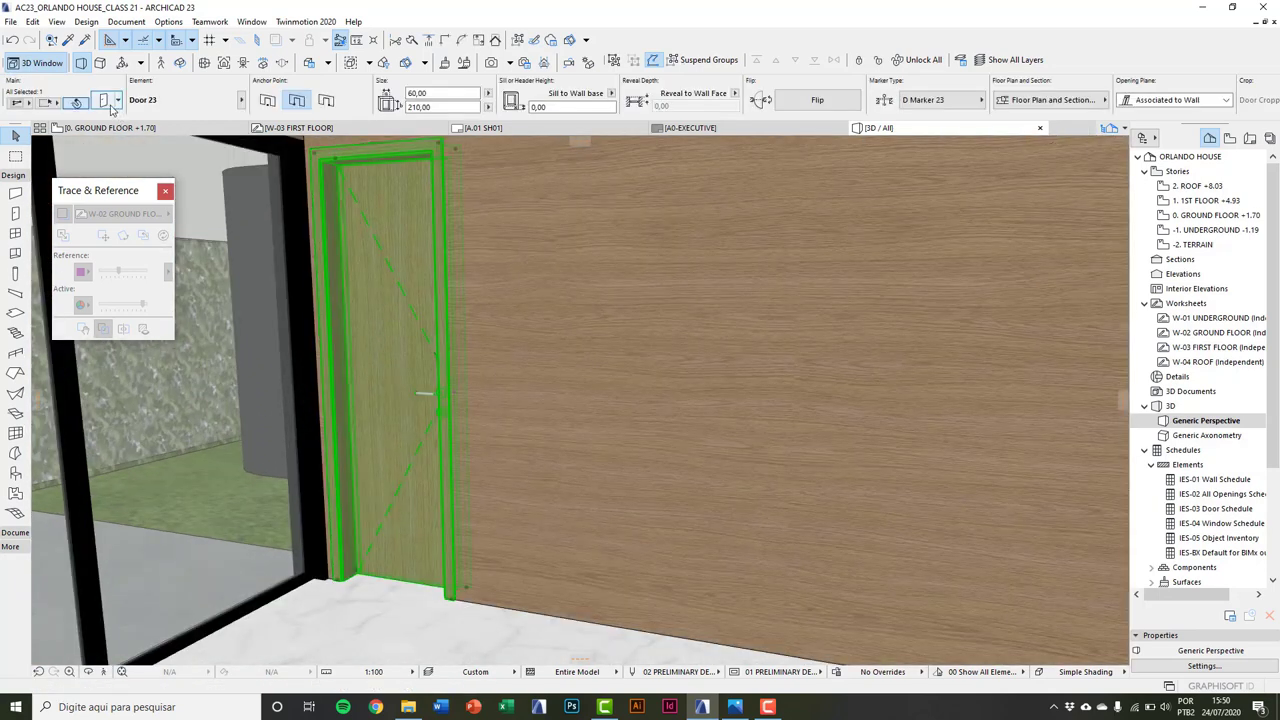
click(110, 104)
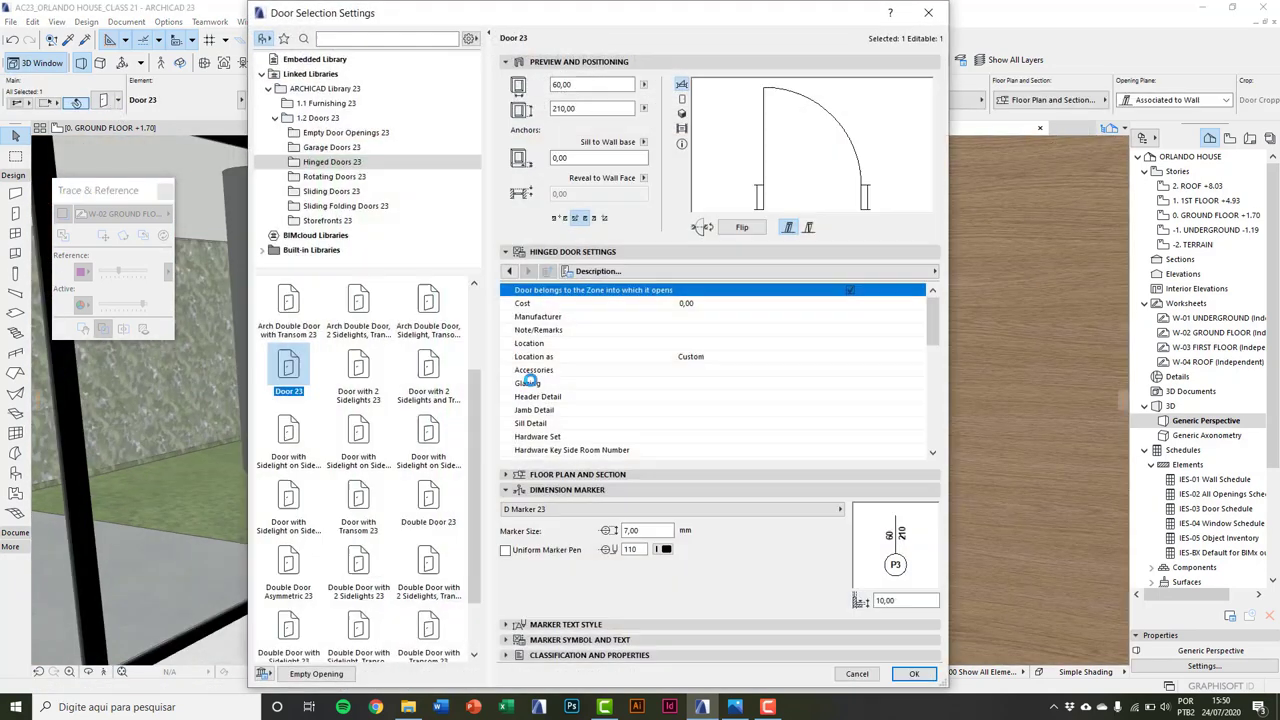
click(757, 273)
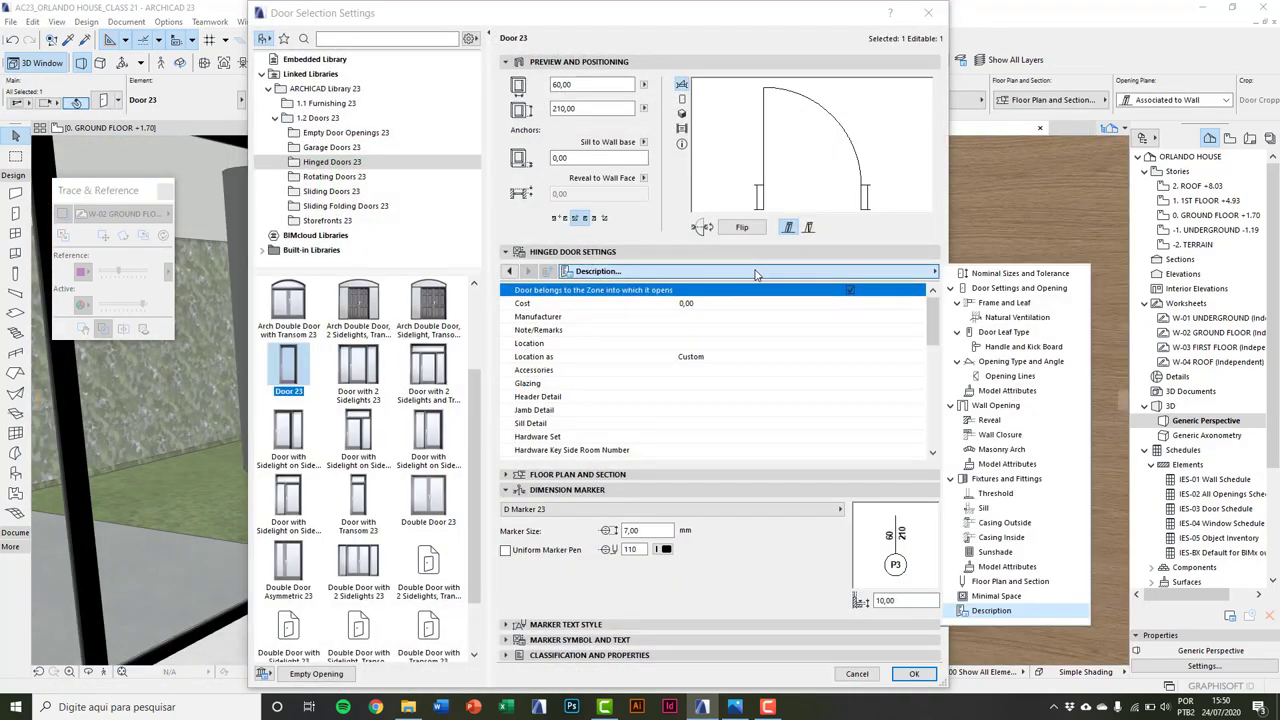
click(1005, 332)
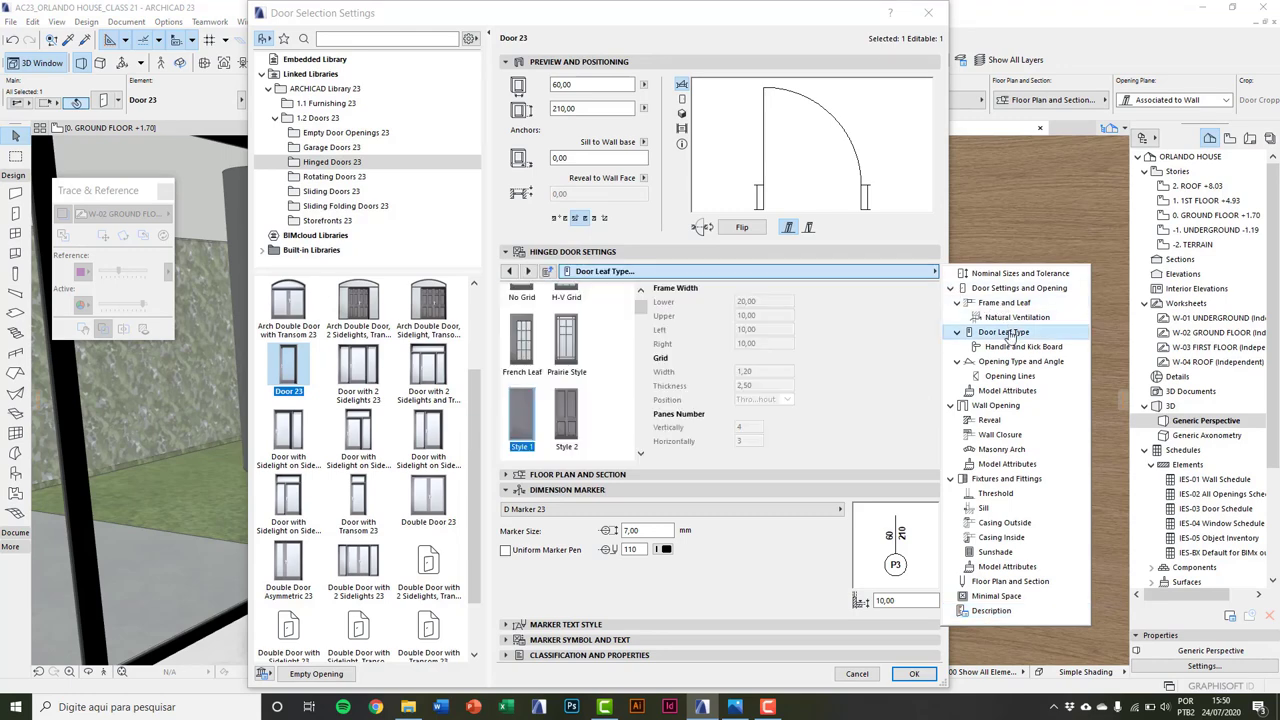
click(640, 322)
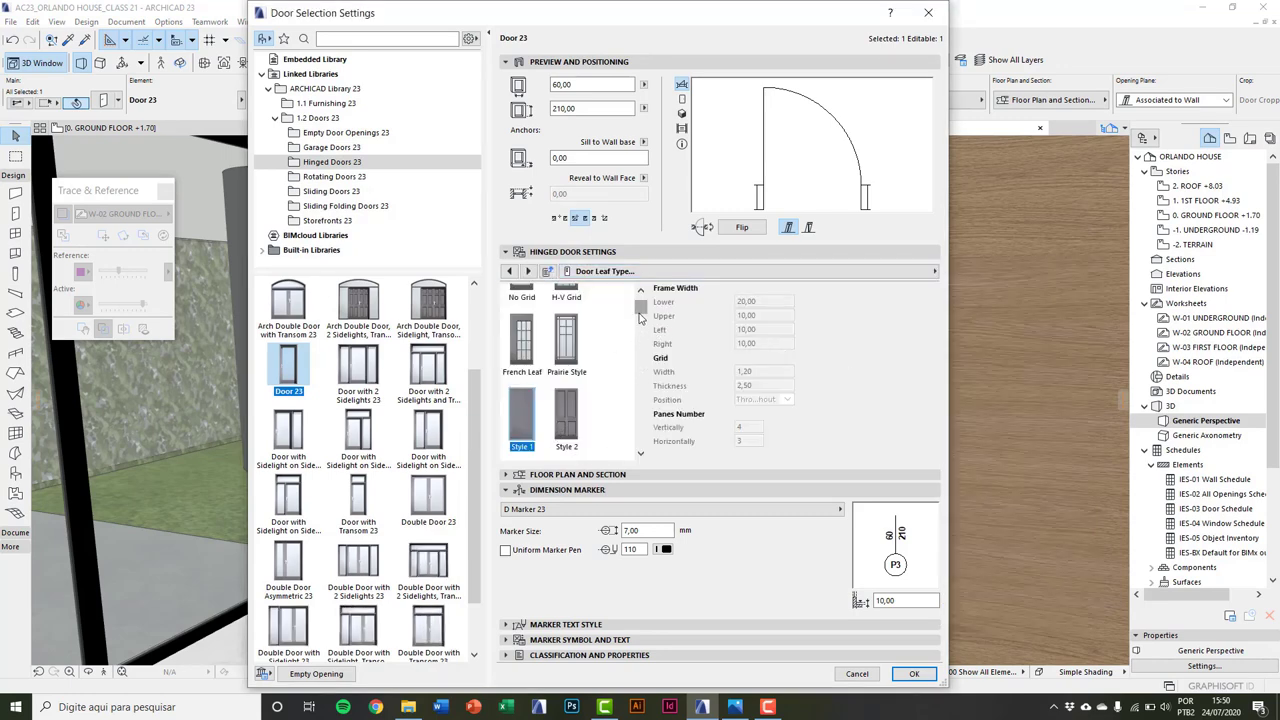
drag(640, 318, 640, 440)
click(540, 423)
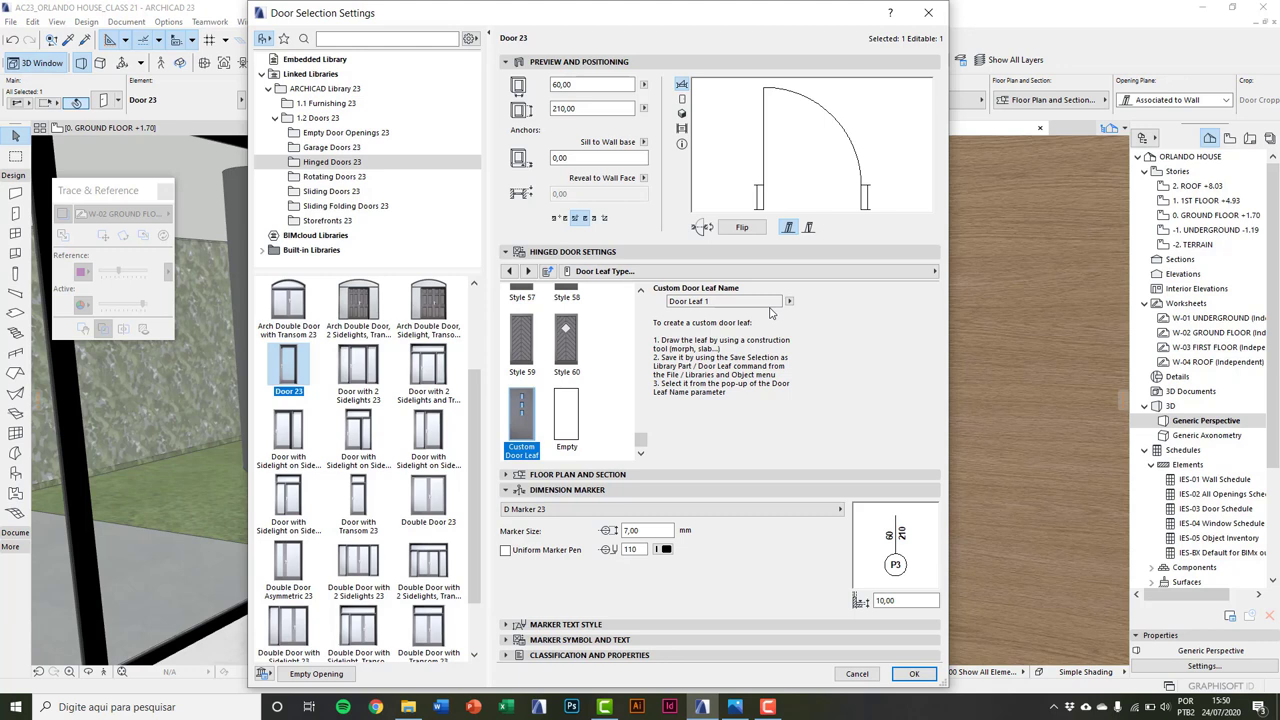
Step: Preview the hinged door's elevation and apply the custom leaf Door Leaf 1 to the door
click(681, 99)
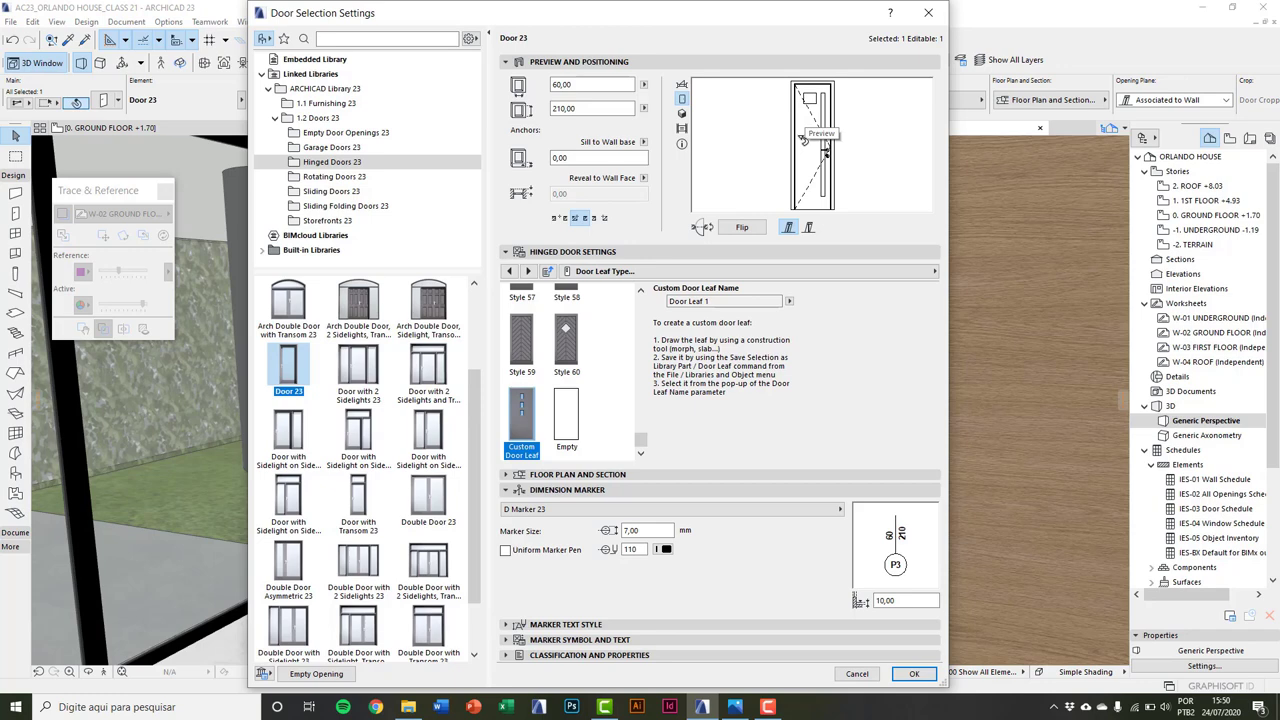
click(913, 673)
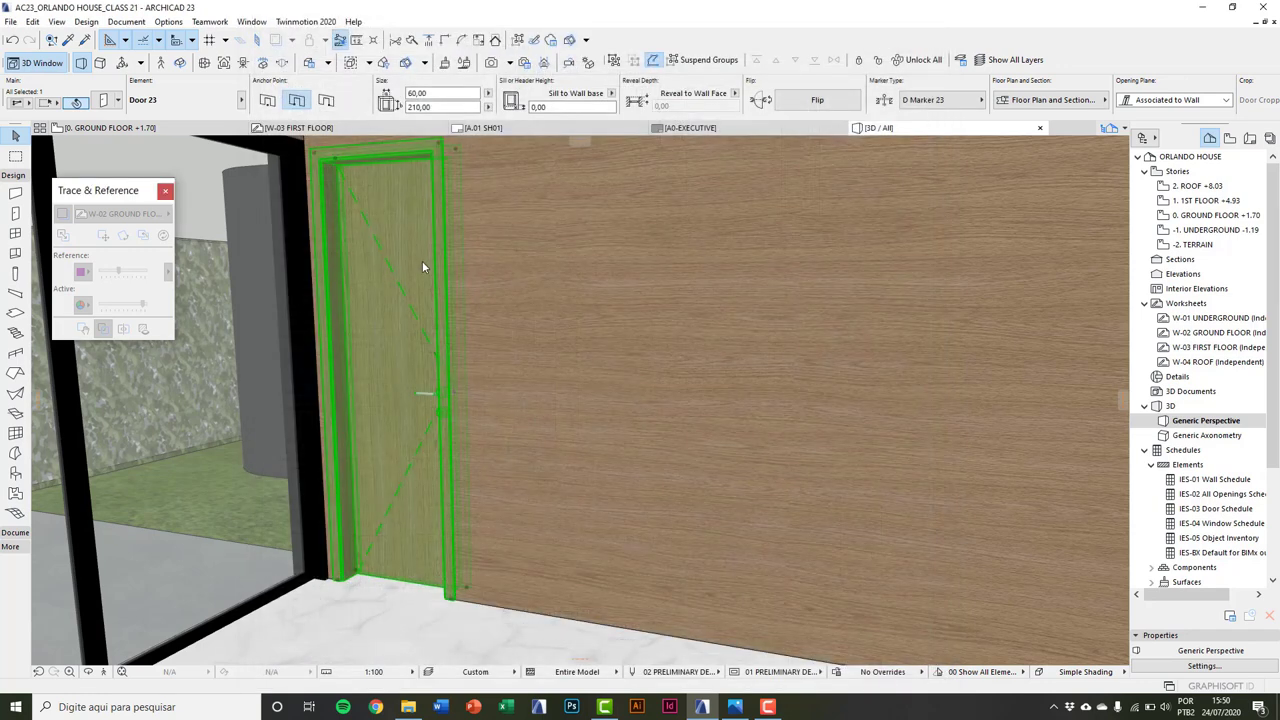
shift+middle_drag(422, 266, 517, 260)
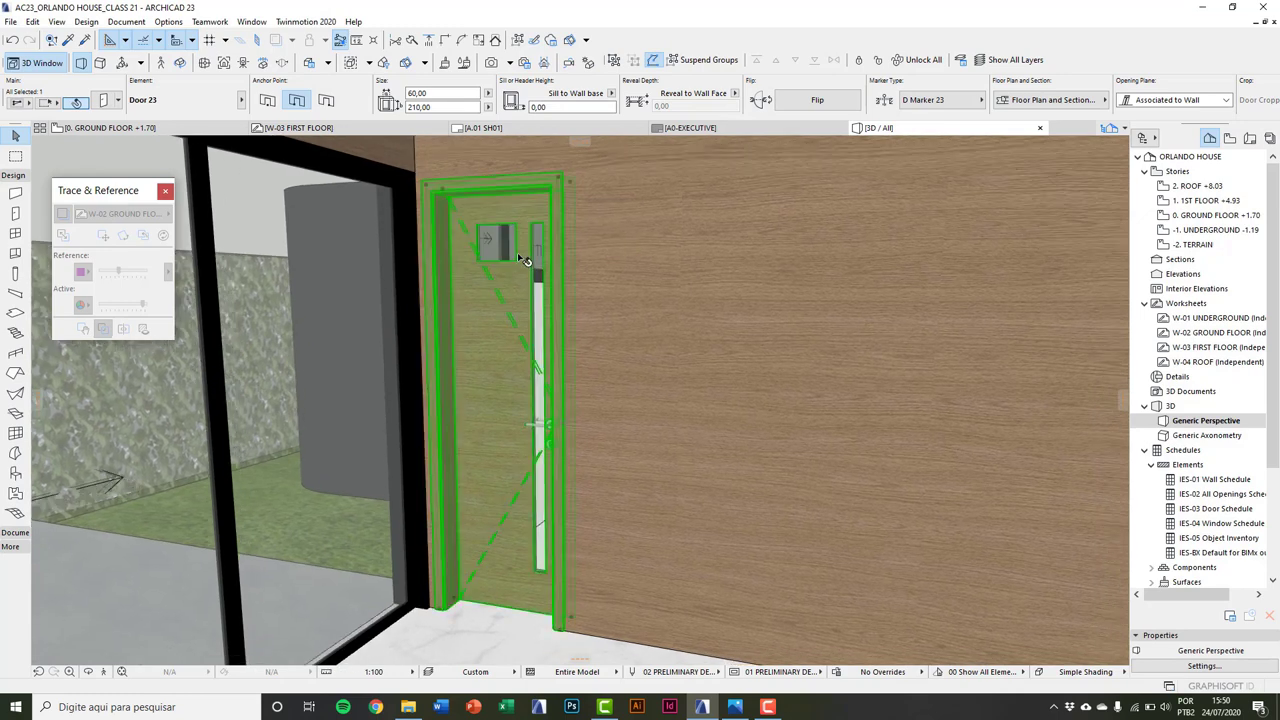
middle_drag(555, 311, 508, 272)
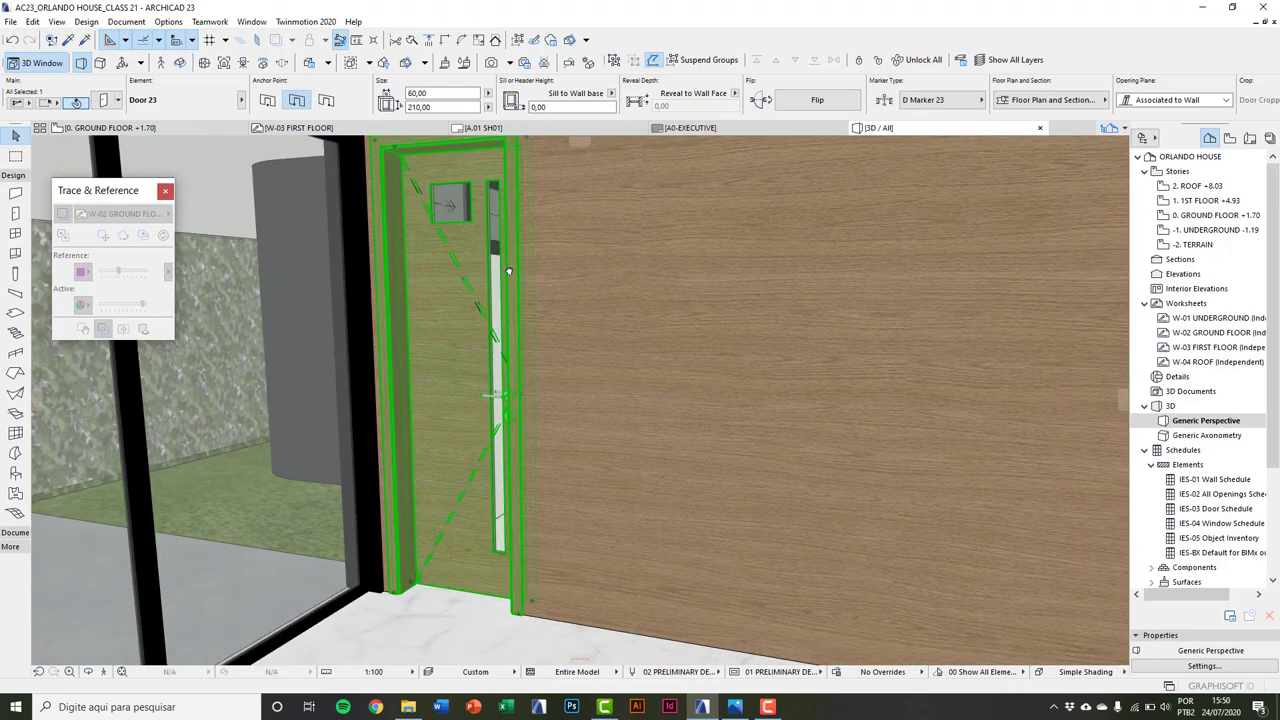
Step: Undo the hinged door's custom leaf change and clear the selection
key(ctrl+z)
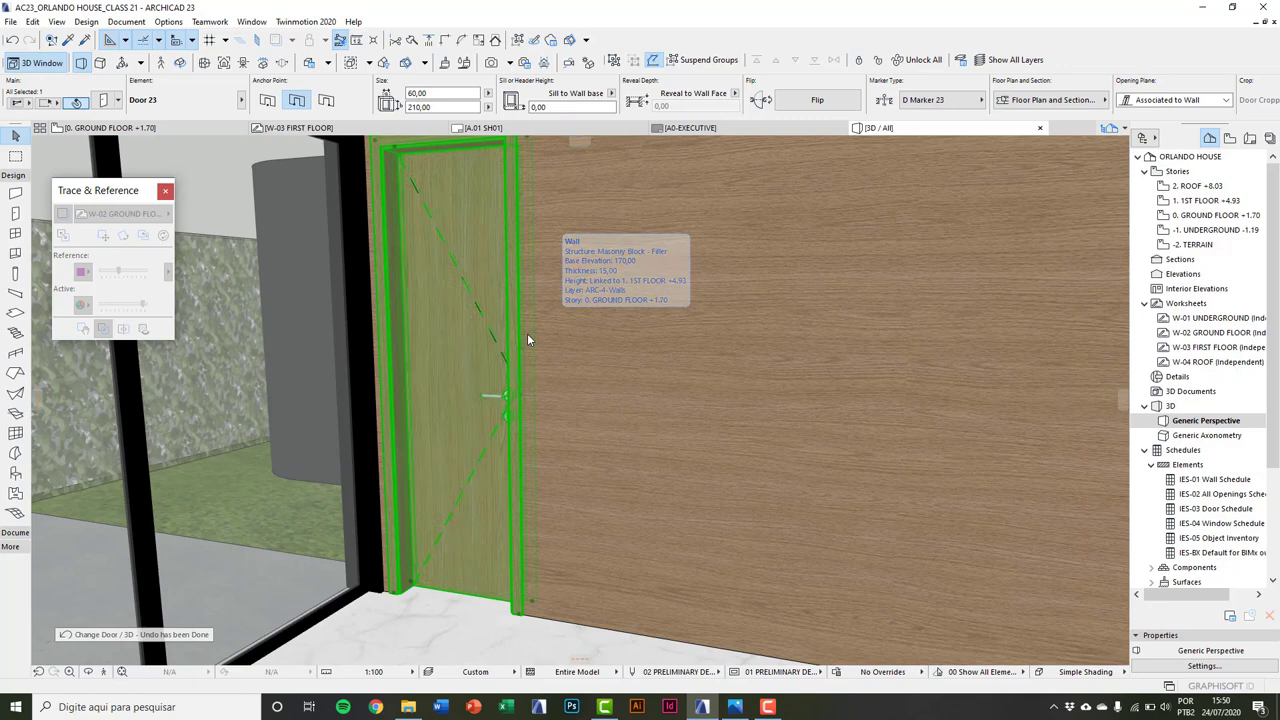
key(Escape)
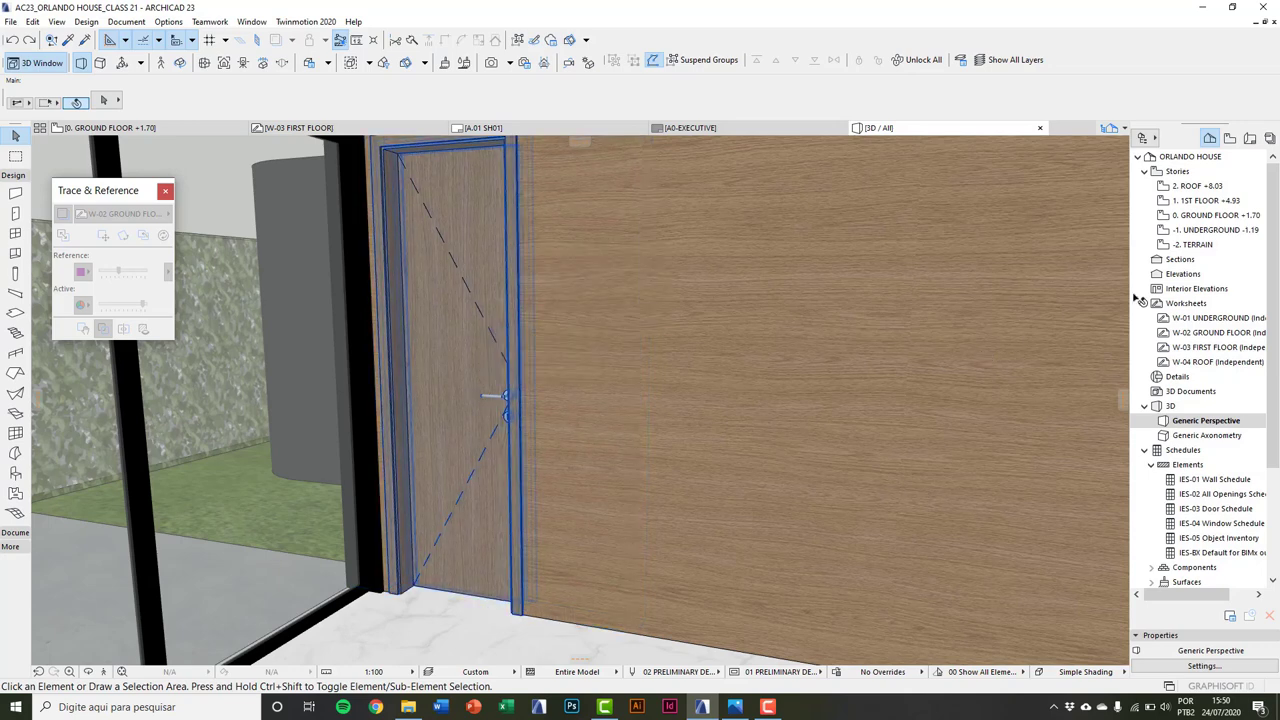
shift+middle_drag(794, 329, 1205, 230)
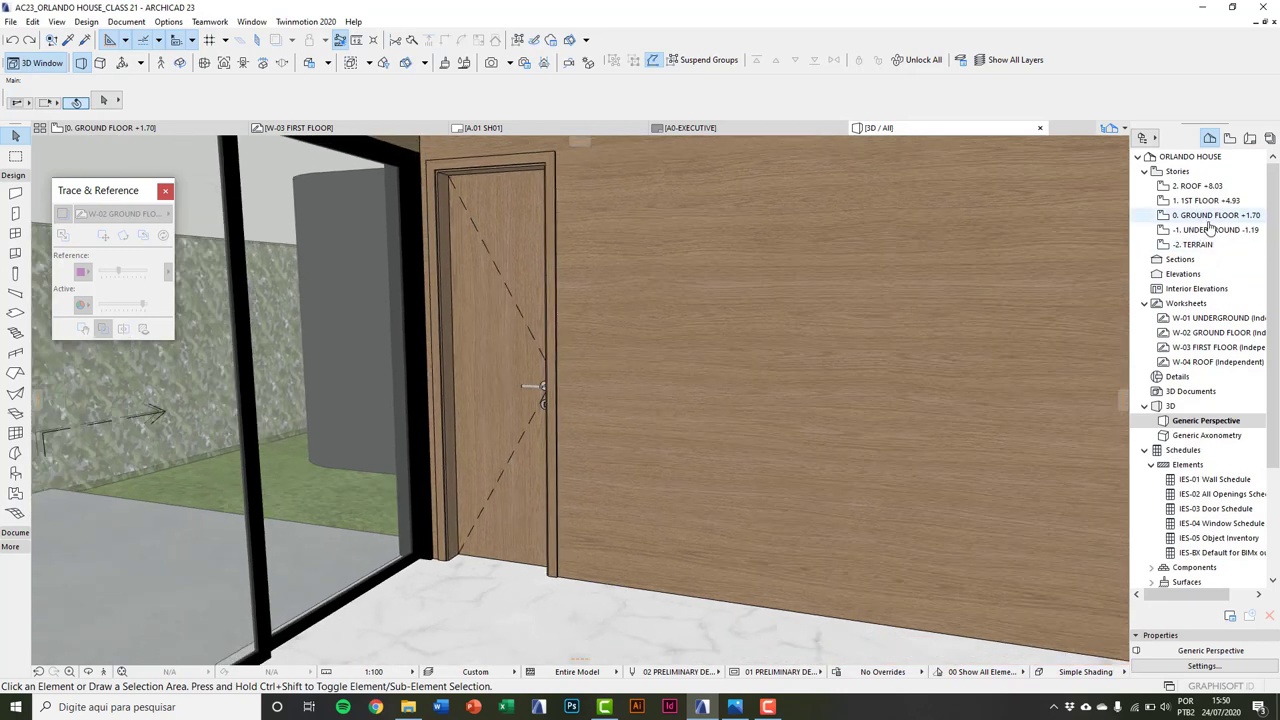
Step: Open the 0. GROUND FLOOR plan and pick up the settings of the thin masonry wall beside the columns near the circular pool
double_click(1212, 216)
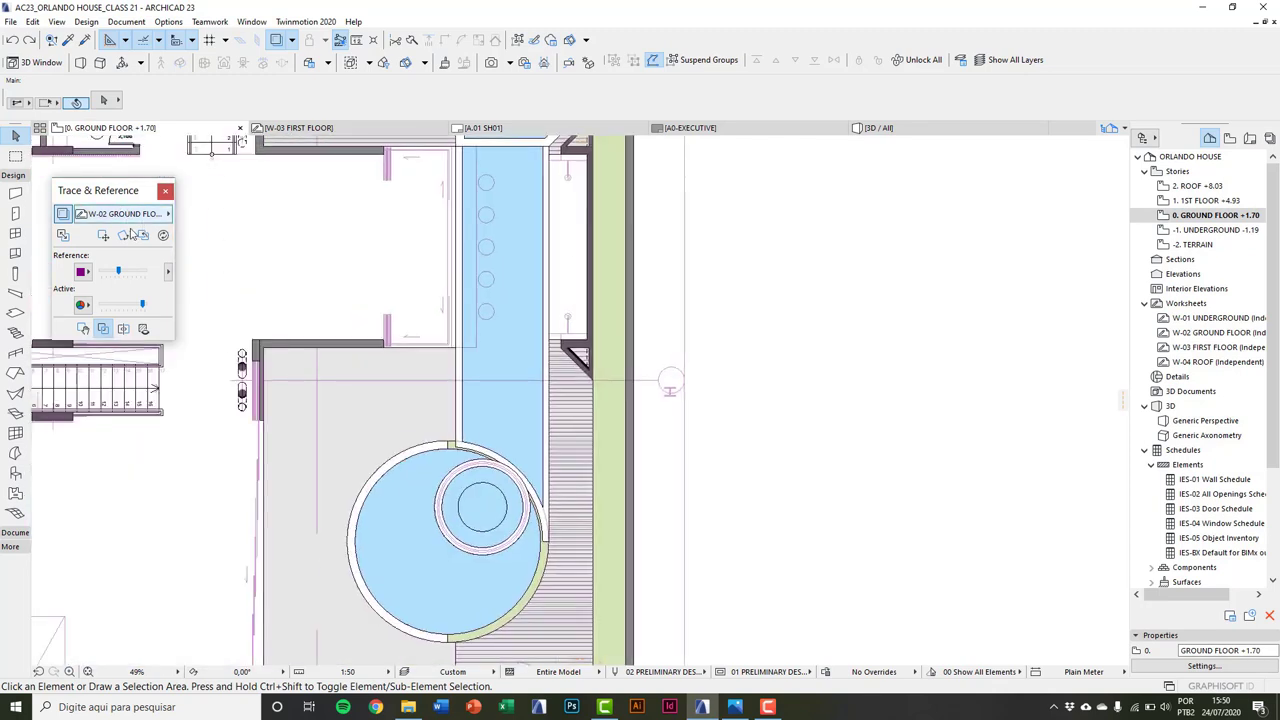
middle_drag(292, 495, 463, 334)
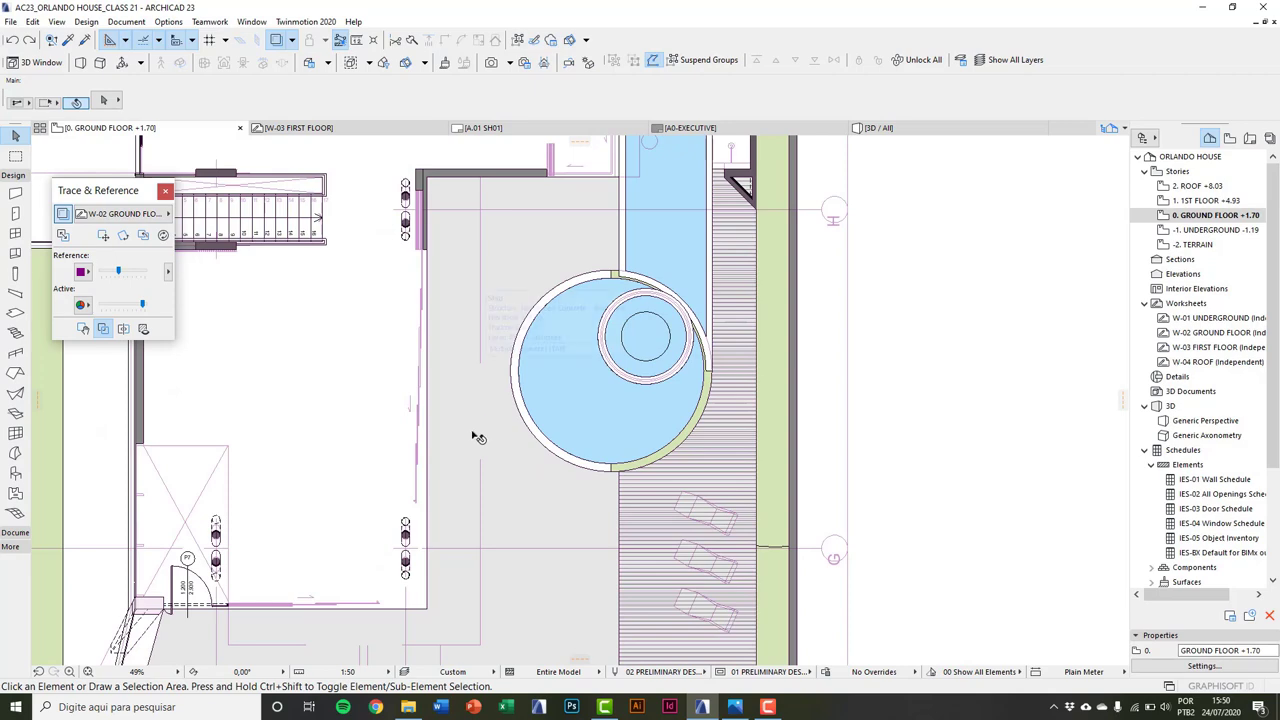
scroll(412, 310, up, 4)
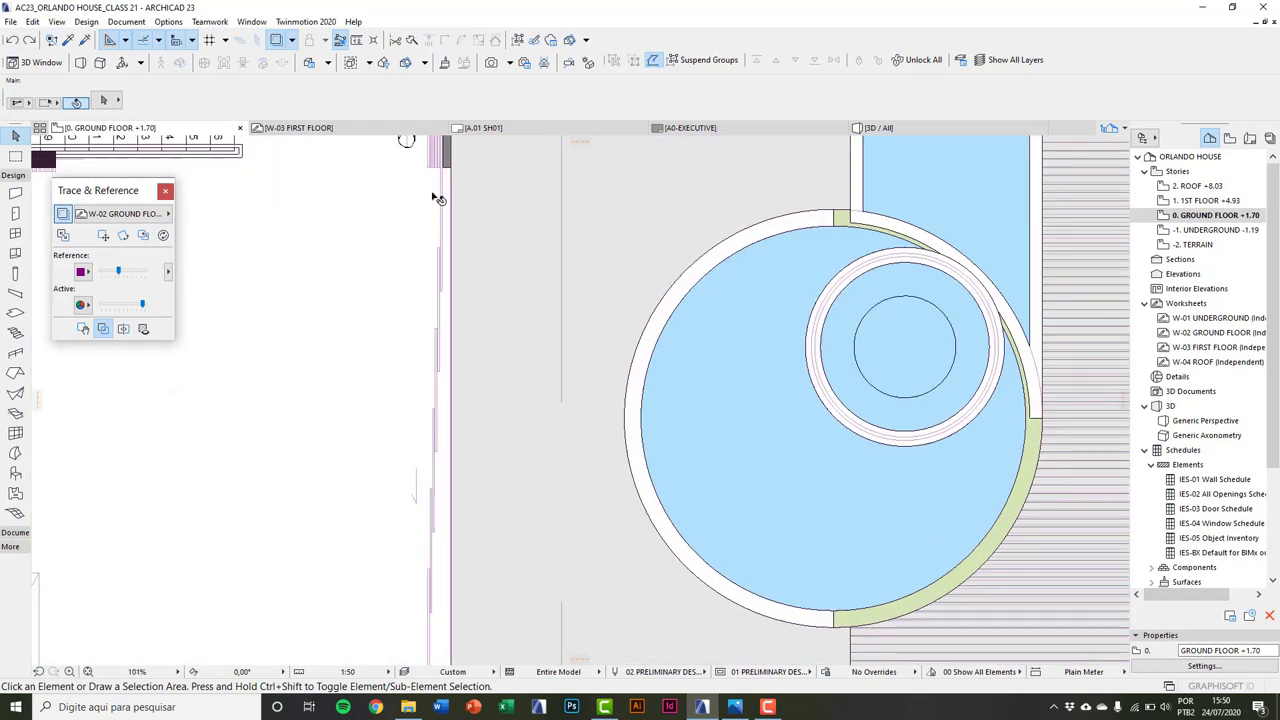
middle_drag(438, 198, 453, 347)
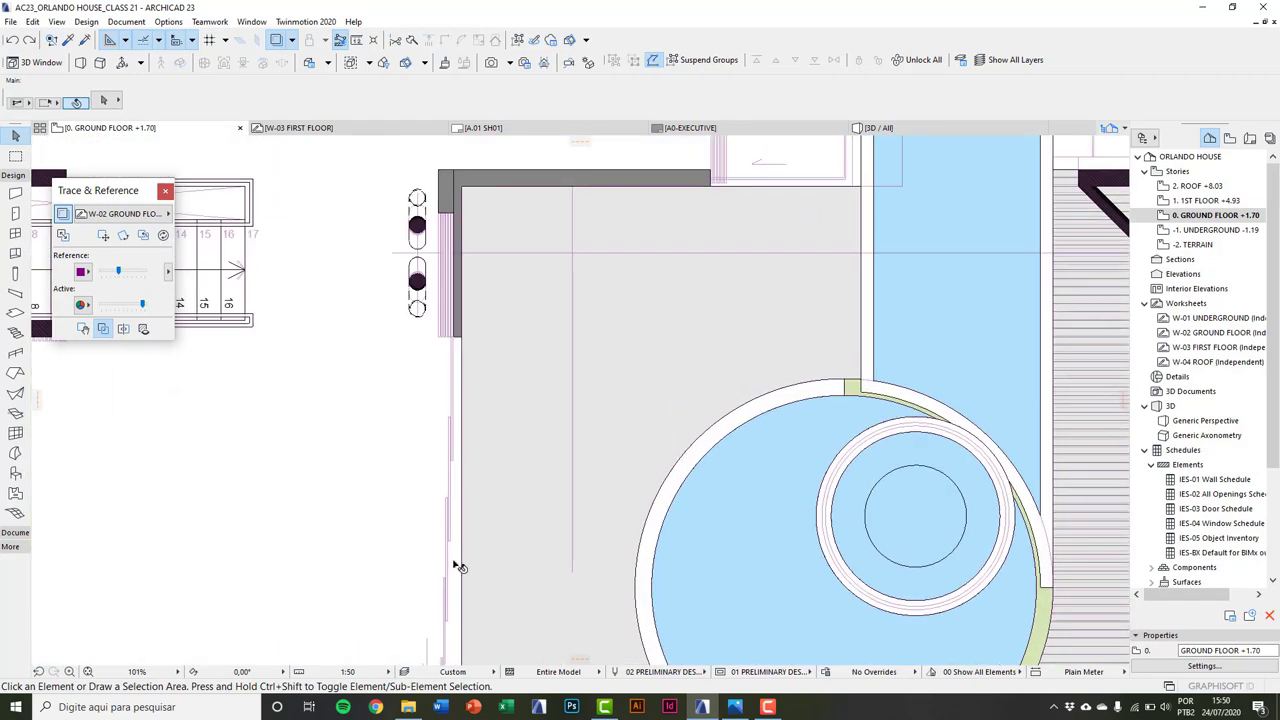
middle_drag(454, 487, 450, 300)
scroll(447, 380, down, 1)
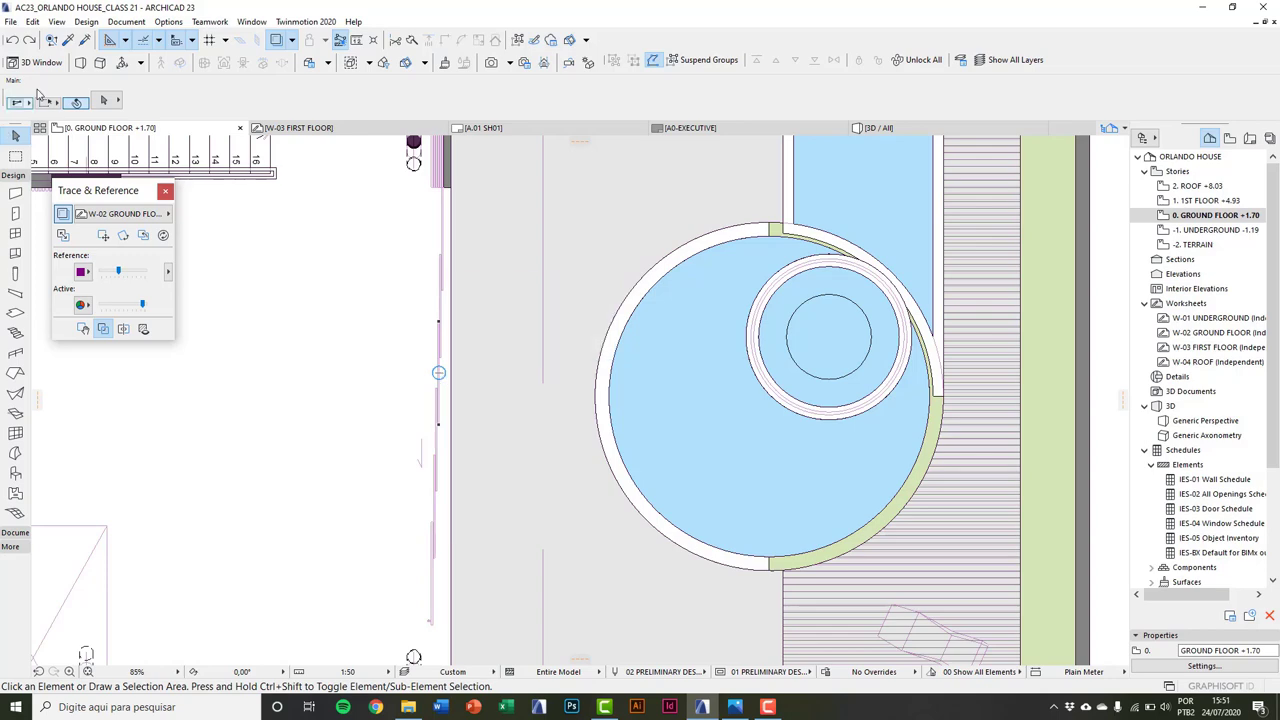
click(68, 40)
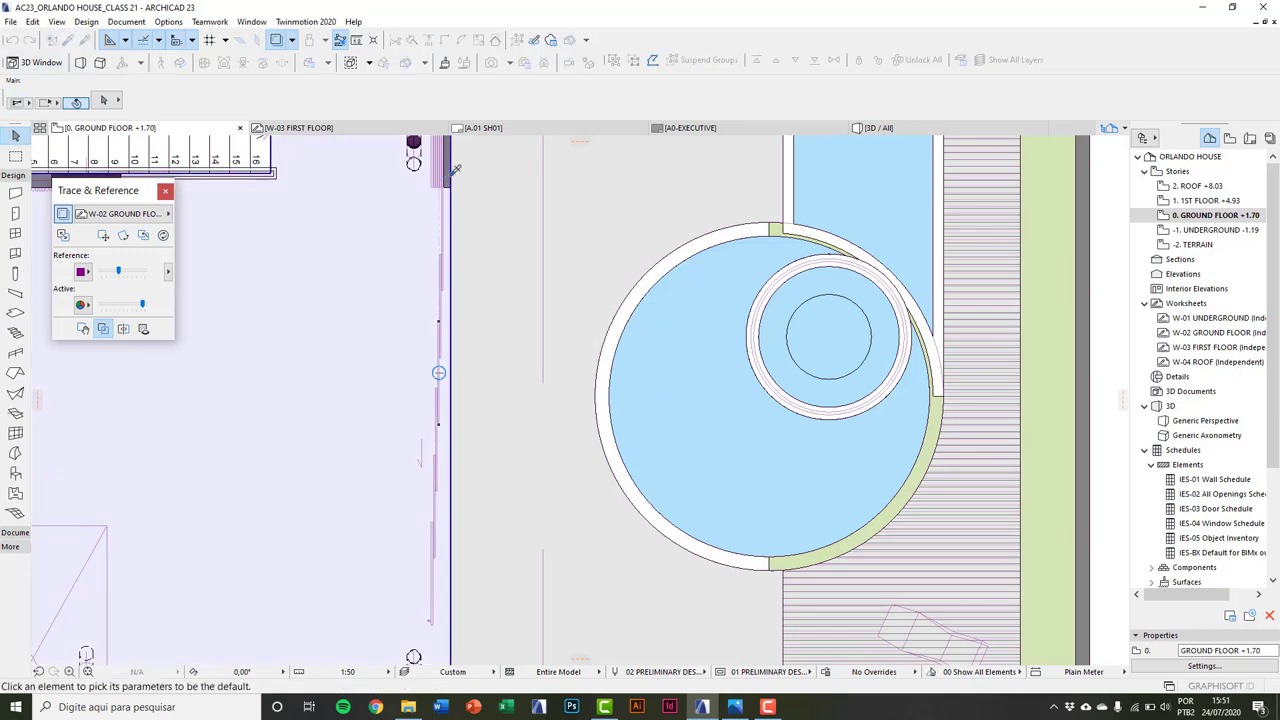
scroll(422, 342, up, 3)
click(418, 338)
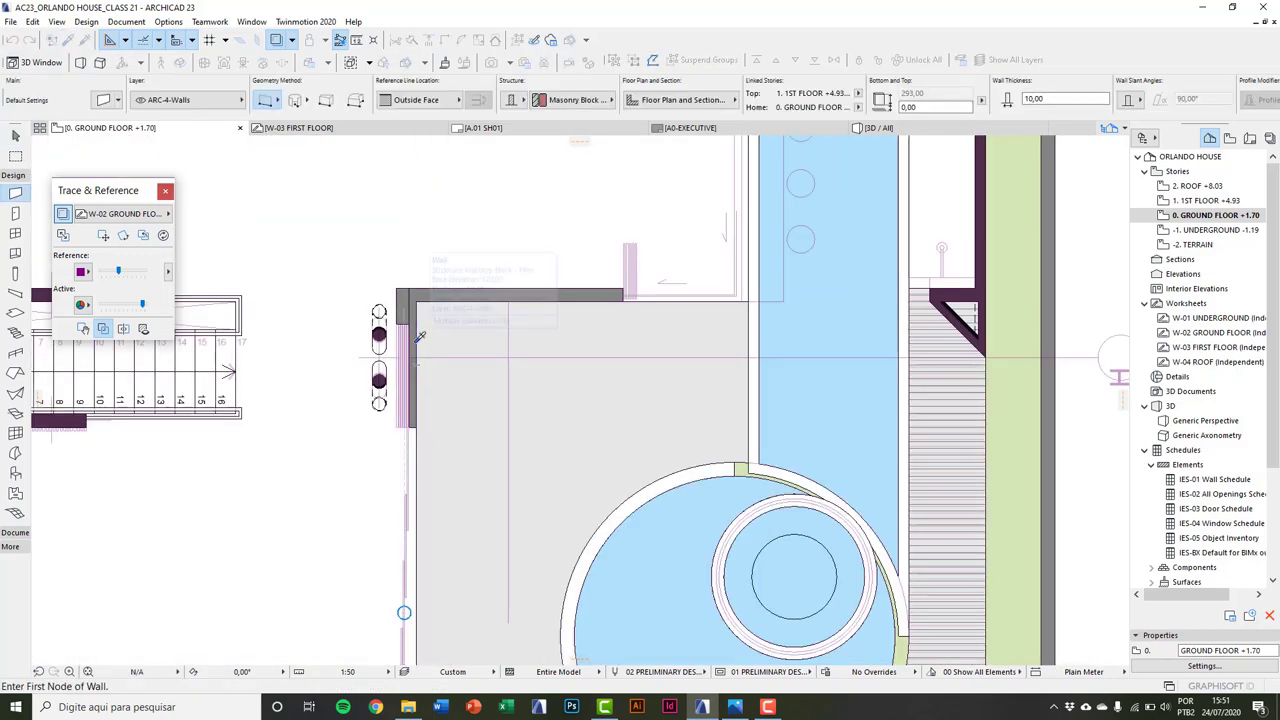
Step: Try to draw a wall from the thin masonry wall's end corner towards the outer house corner, and undo it
scroll(420, 338, up, 3)
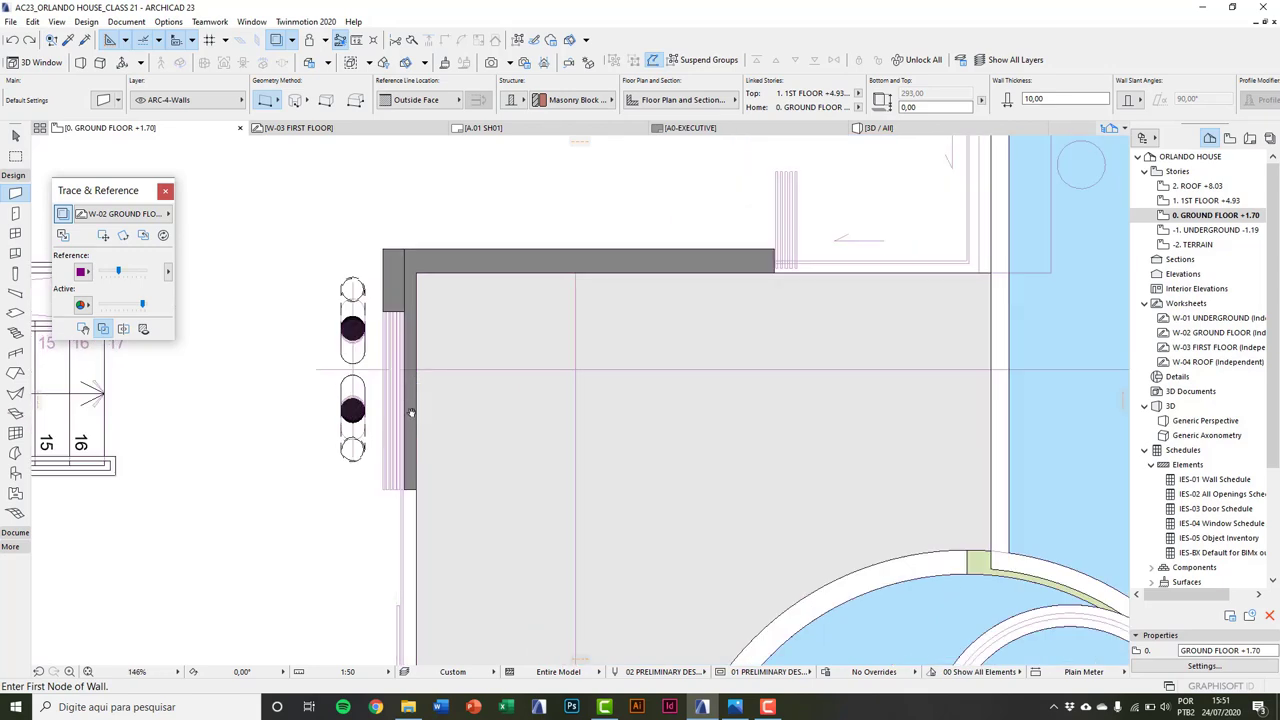
scroll(411, 413, up, 10)
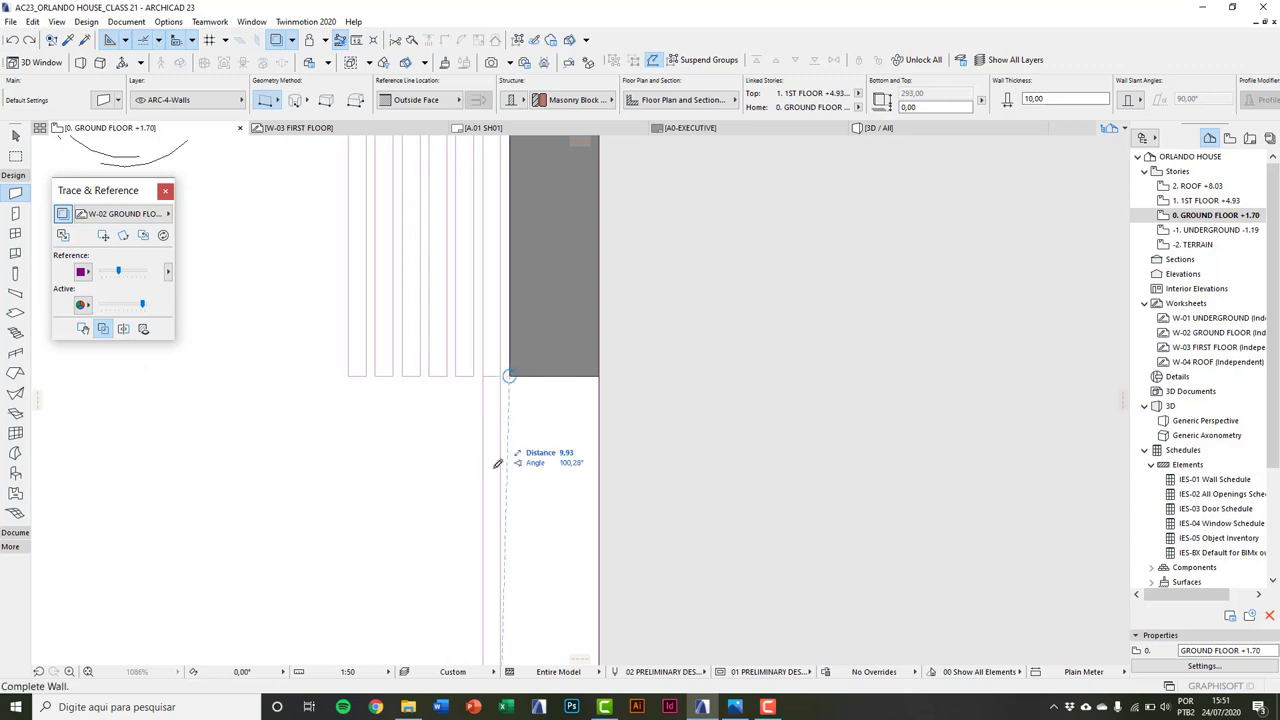
scroll(471, 391, down, 5)
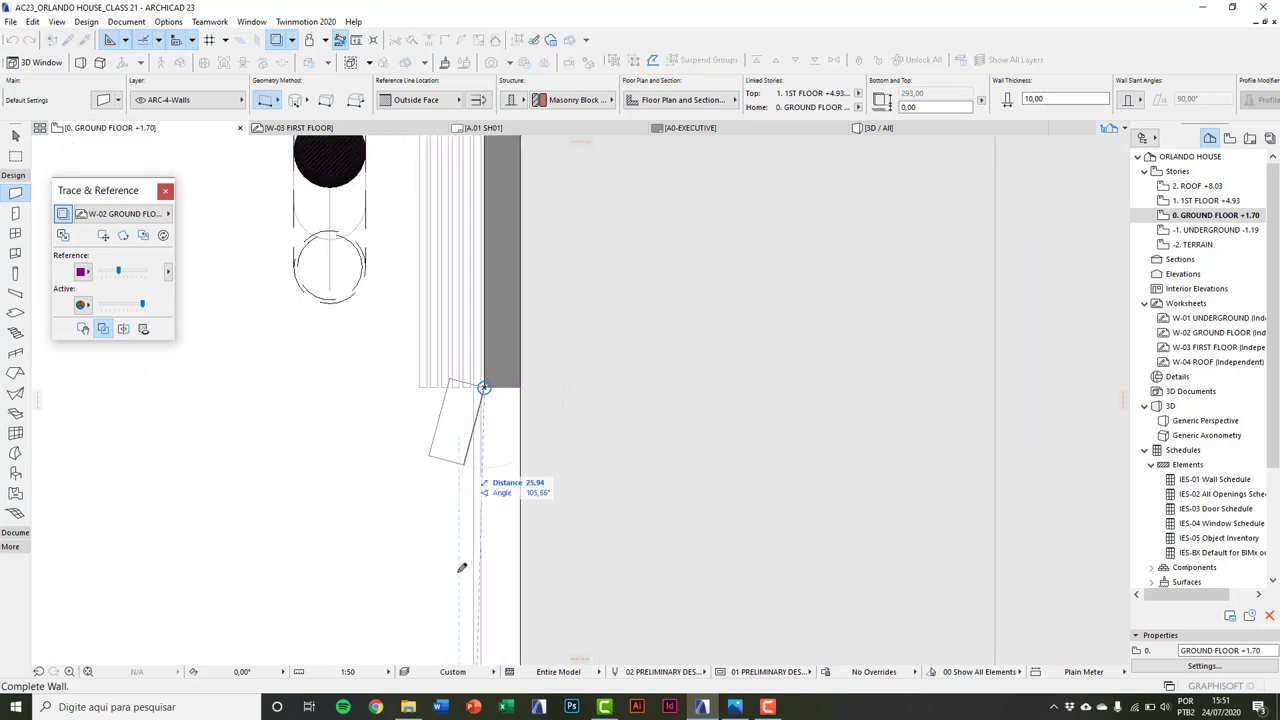
scroll(461, 568, down, 10)
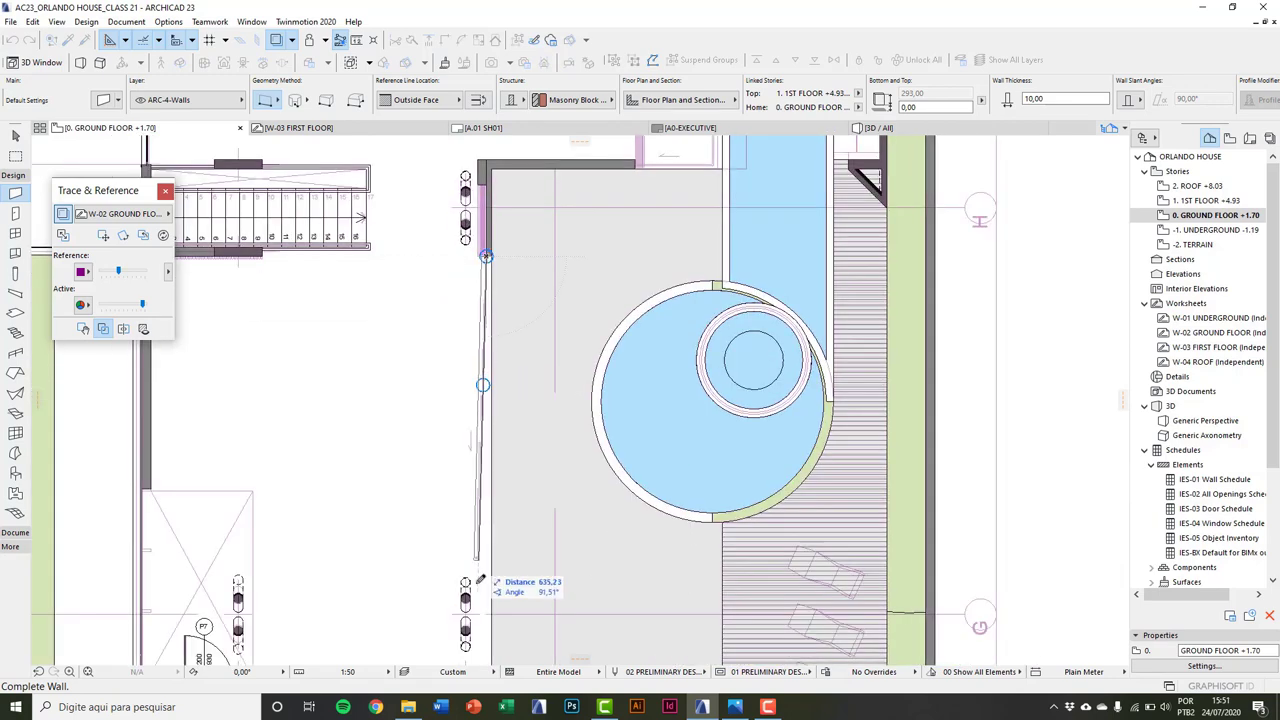
scroll(480, 580, up, 10)
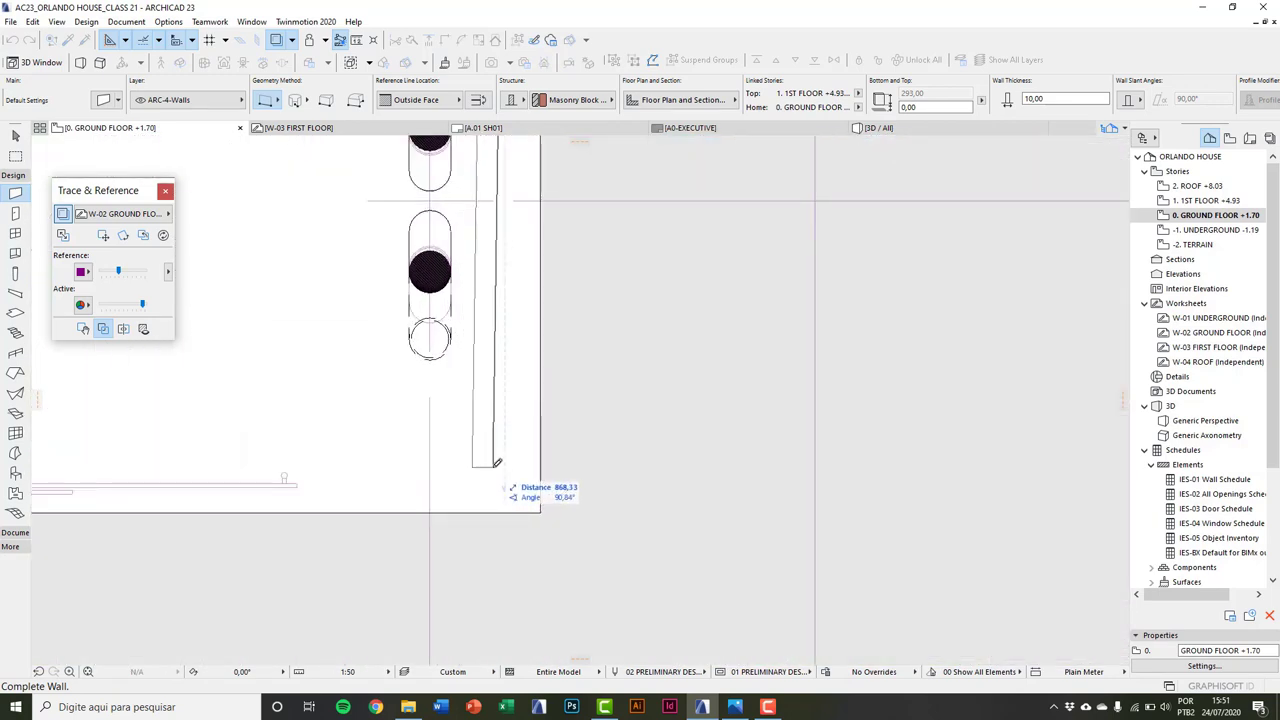
scroll(300, 483, up, 5)
click(292, 481)
scroll(292, 481, down, 10)
key(ctrl+z)
Step: Draw a 10,00 thick wall from the thin masonry wall's end corner along the pool-side slab edge towards the house corner
scroll(580, 440, up, 9)
scroll(595, 424, up, 4)
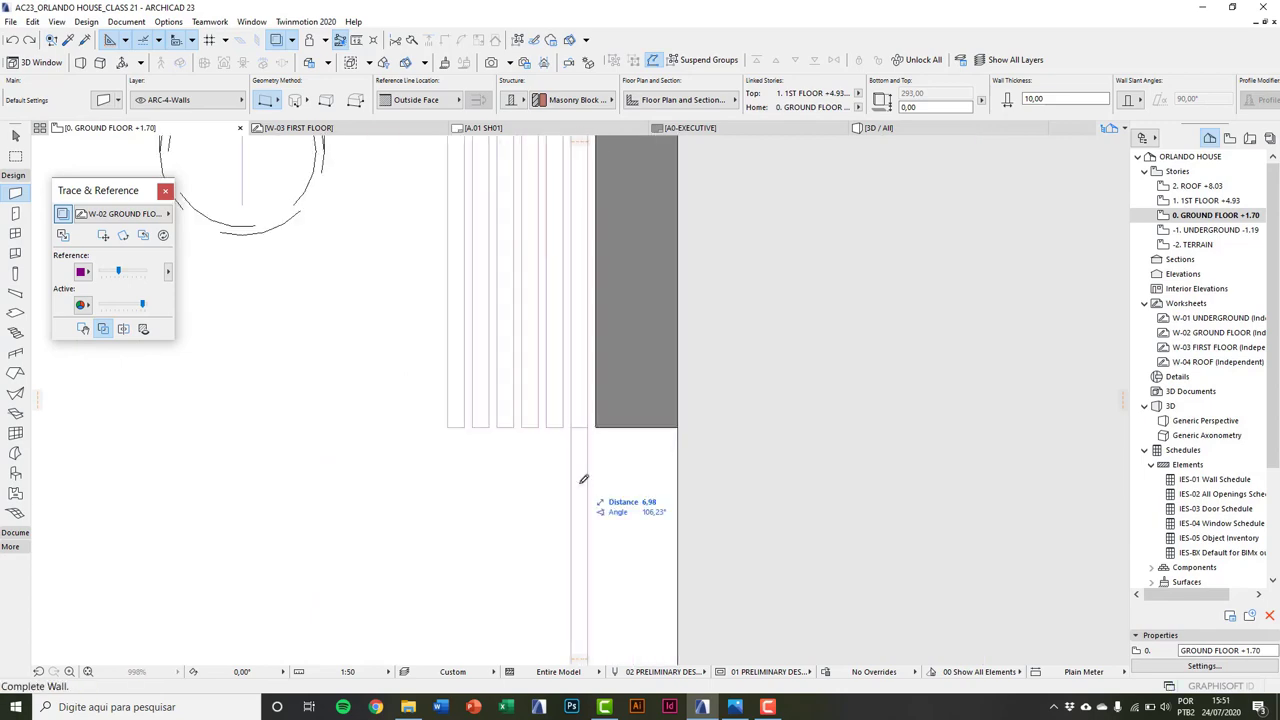
scroll(509, 478, down, 8)
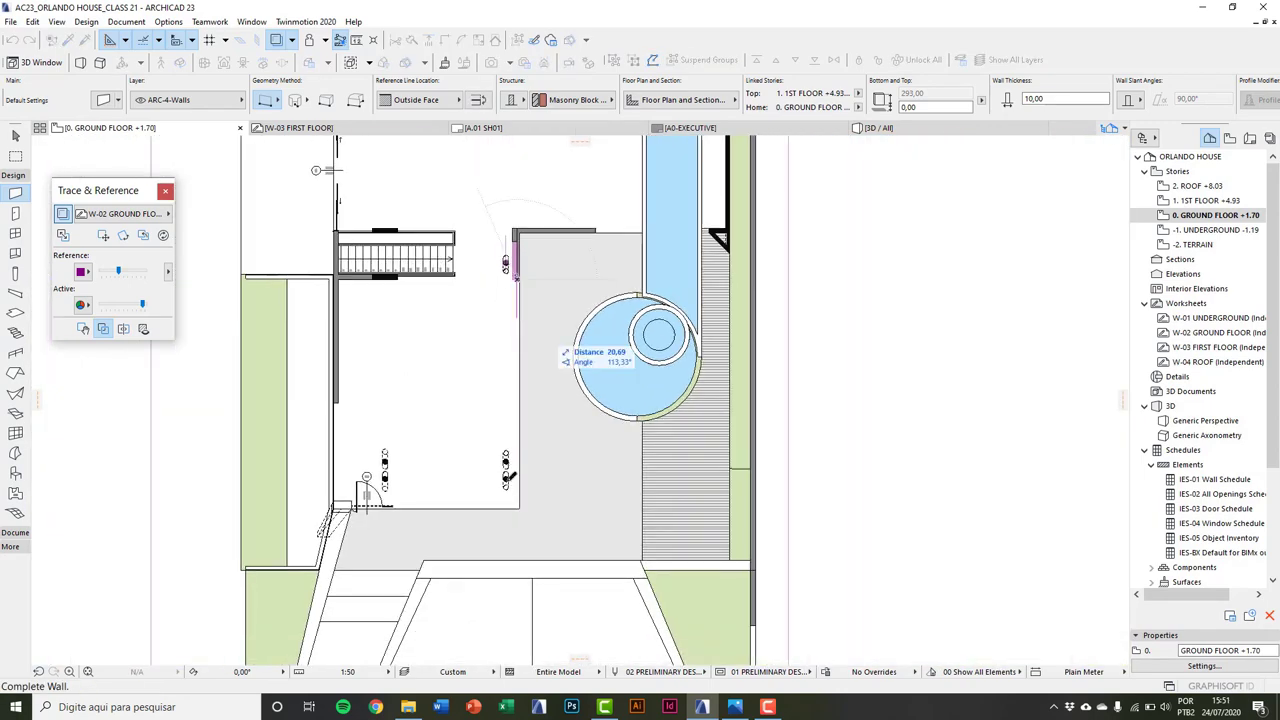
scroll(509, 478, up, 8)
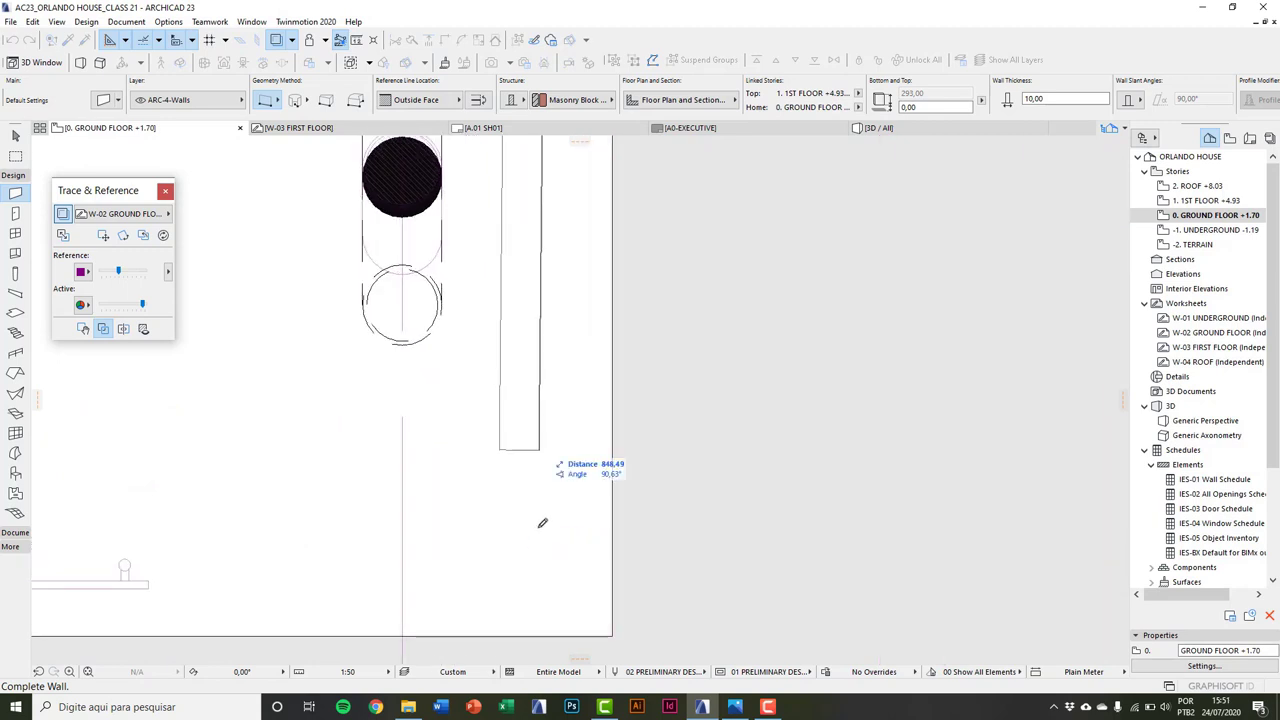
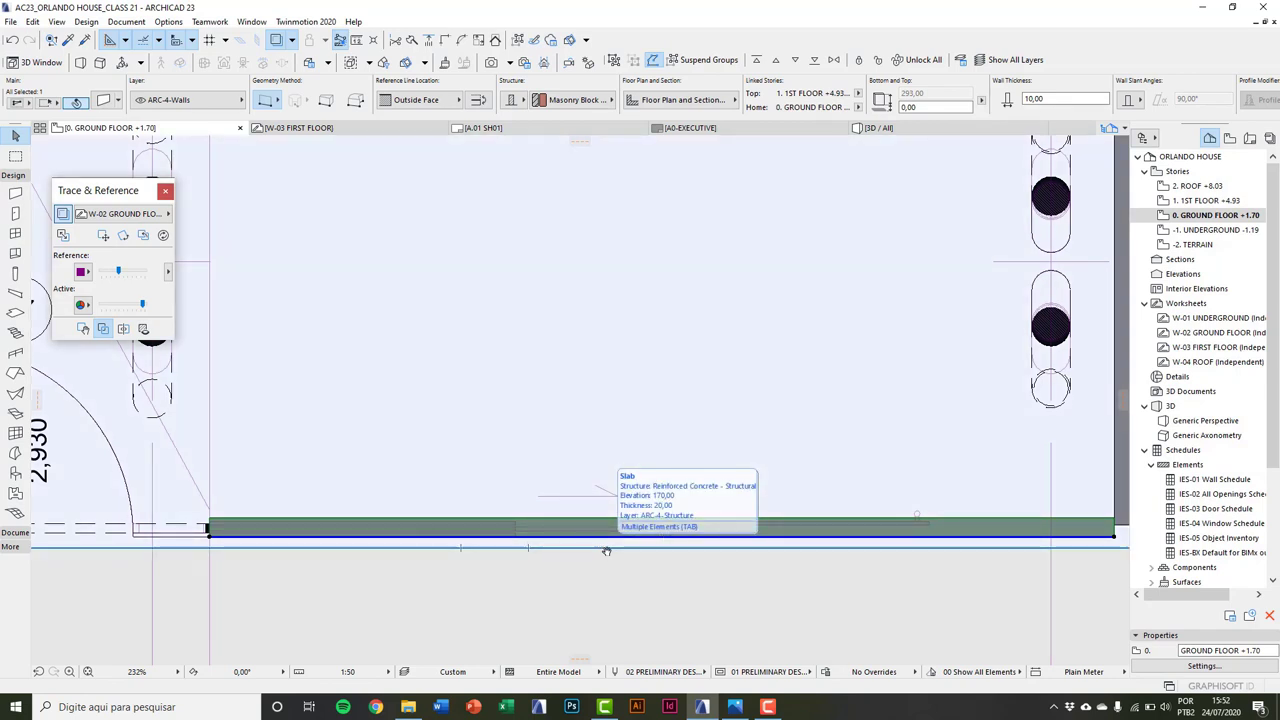
Step: Stretch the door-side end of the masonry wall next to door P7 so the wall is 472,5 long, and clear the selection
scroll(211, 533, up, 8)
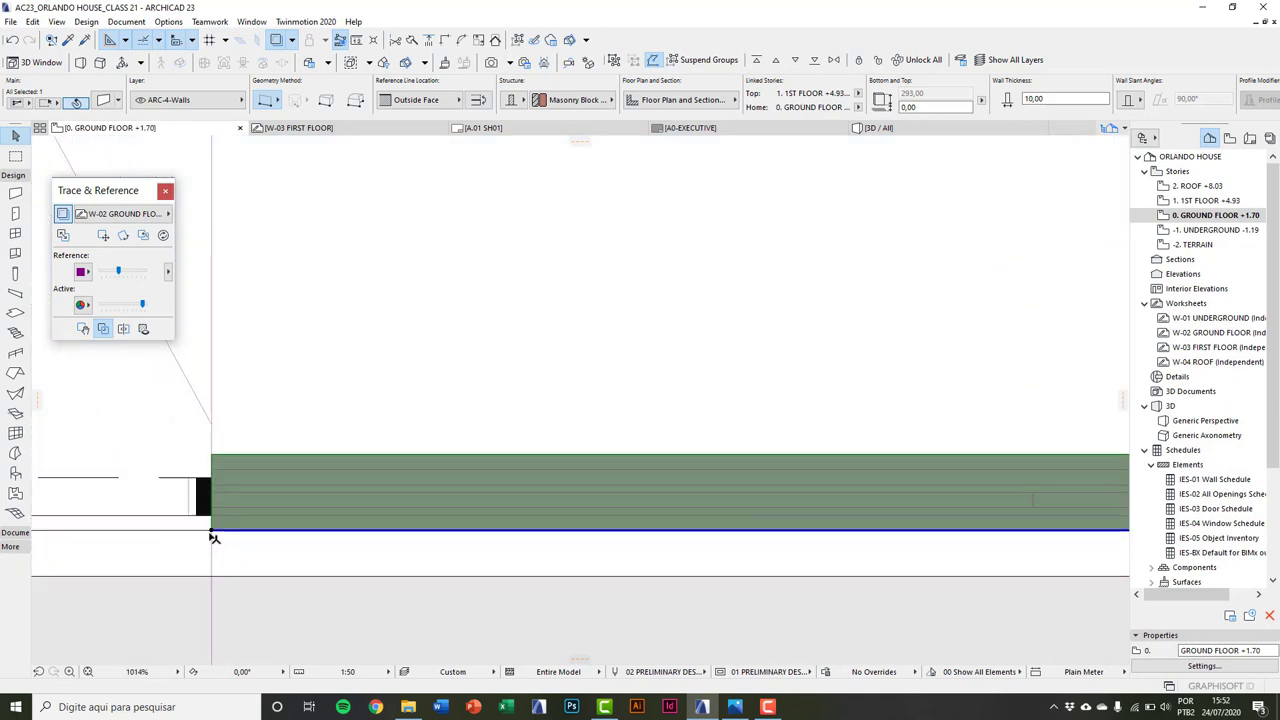
click(216, 531)
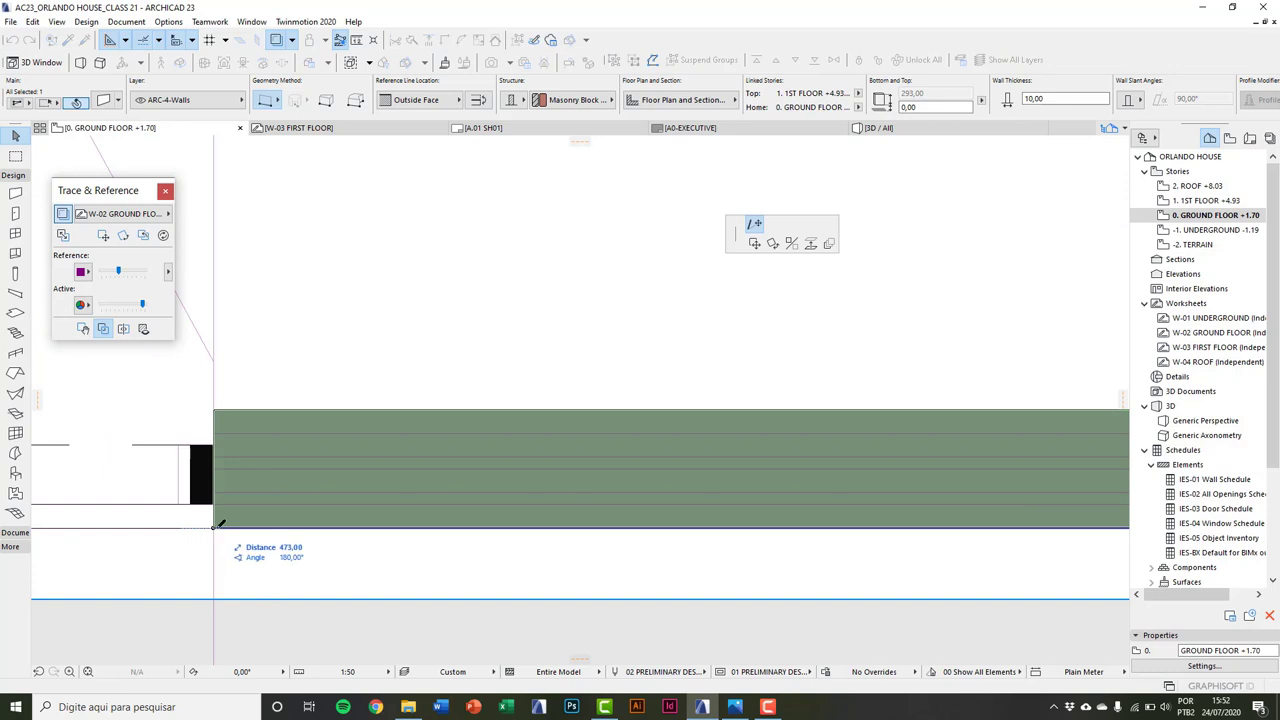
text(4)
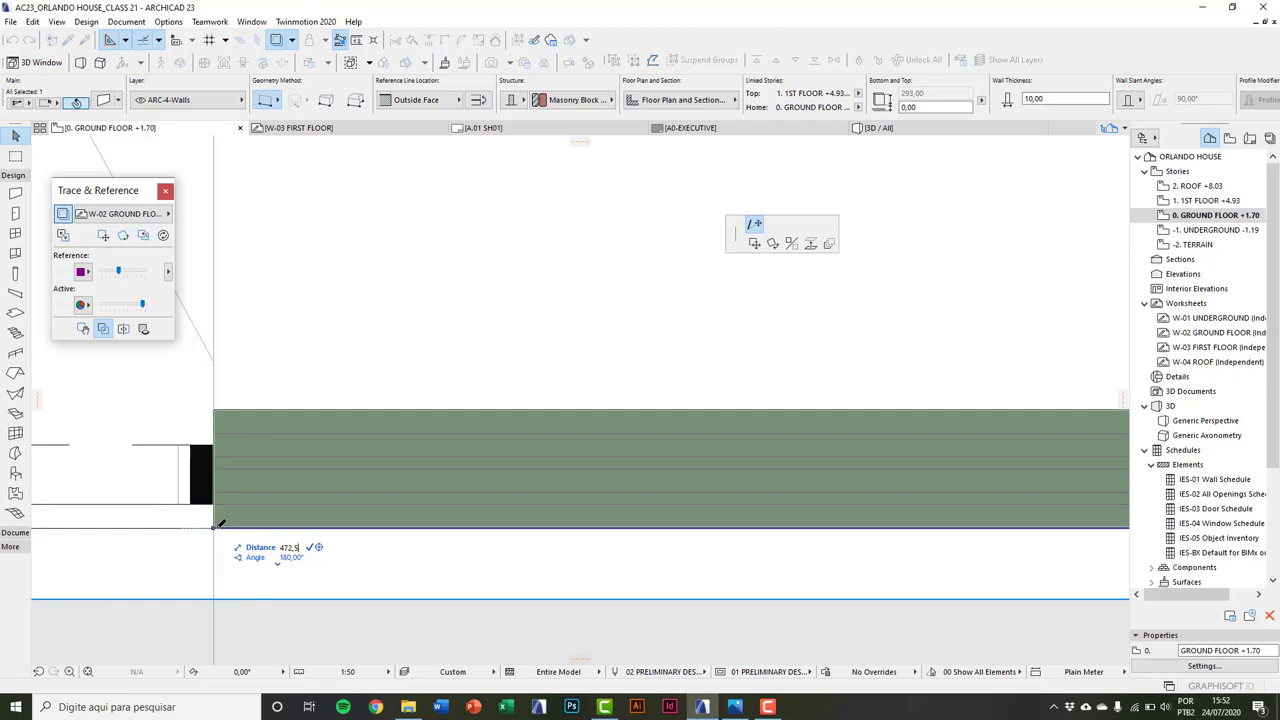
text(72,5)
key(Return)
scroll(220, 525, down, 5)
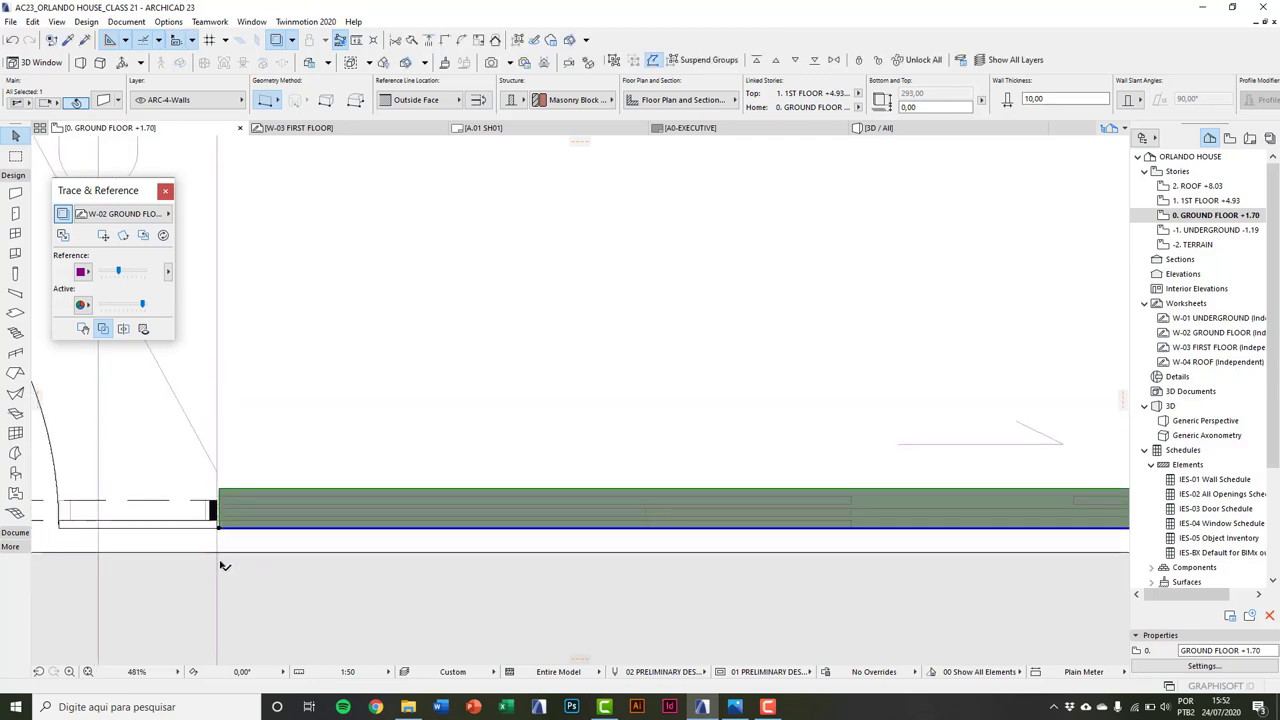
scroll(409, 555, up, 6)
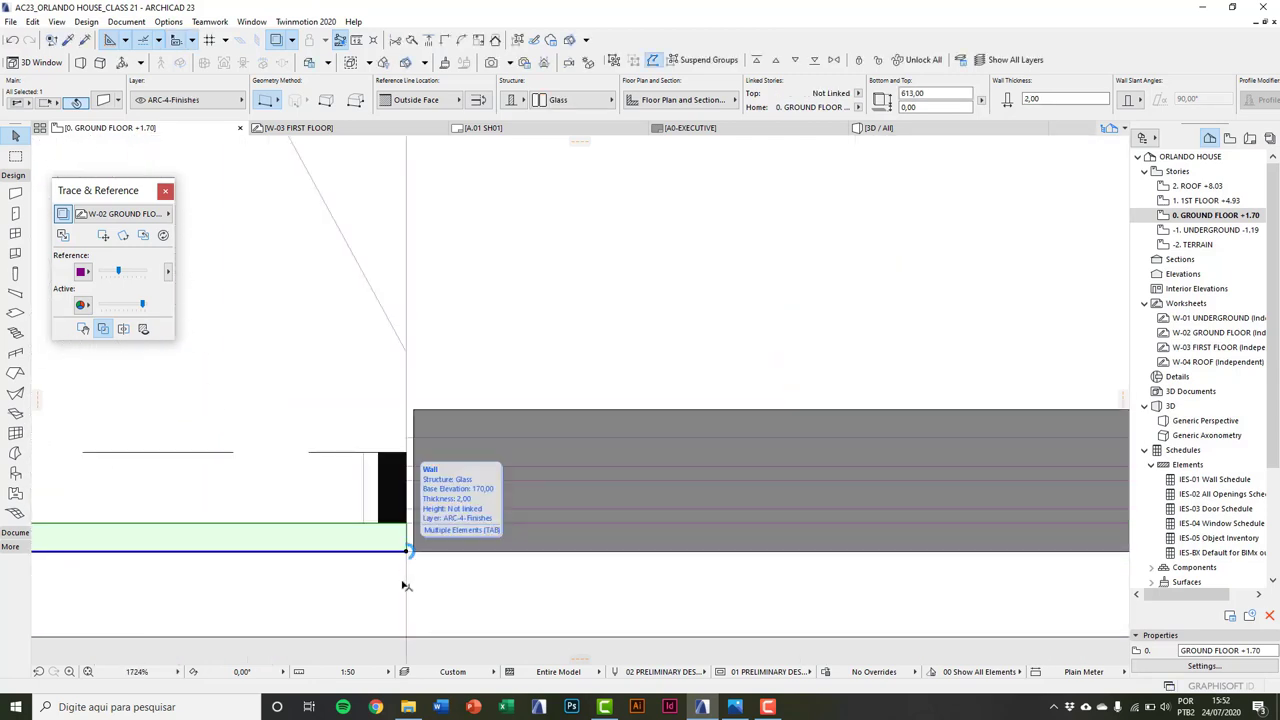
click(417, 555)
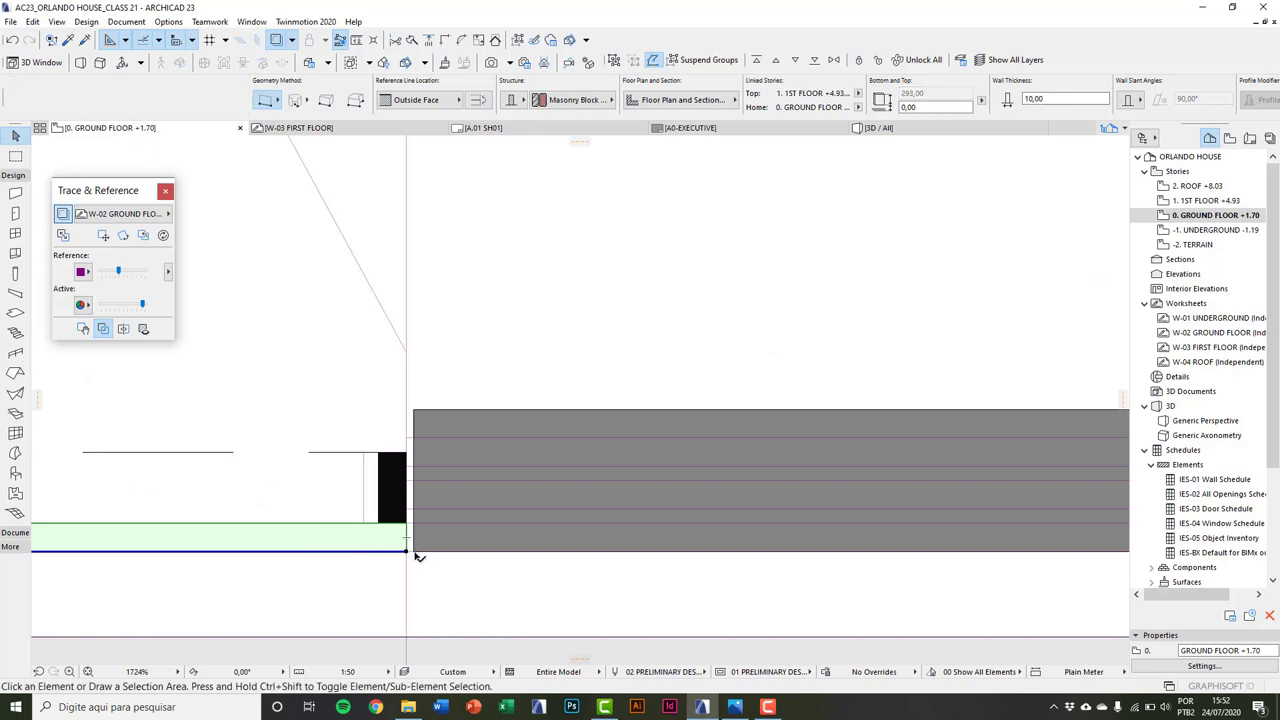
scroll(410, 557, down, 10)
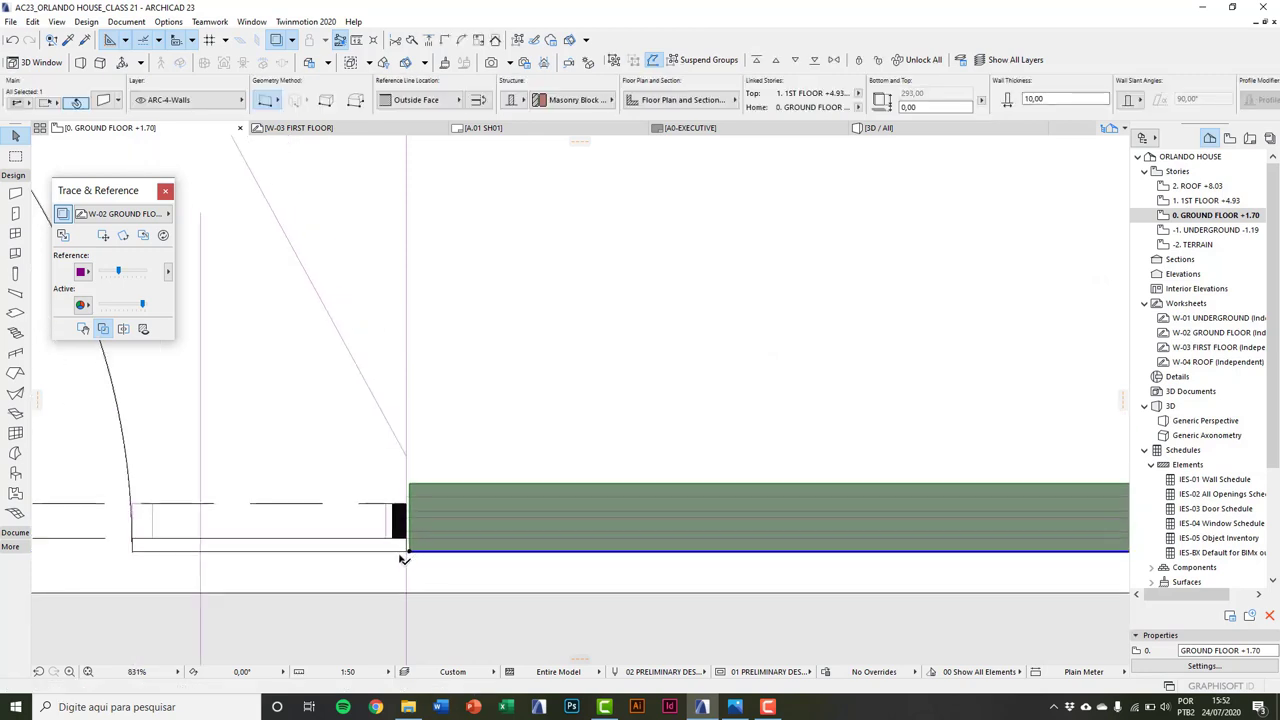
key(Escape)
Step: Move the pool-side wall 1,00 towards the interior, aligning its outer face with the outermost traced sliding-panel line
scroll(606, 563, right, 3)
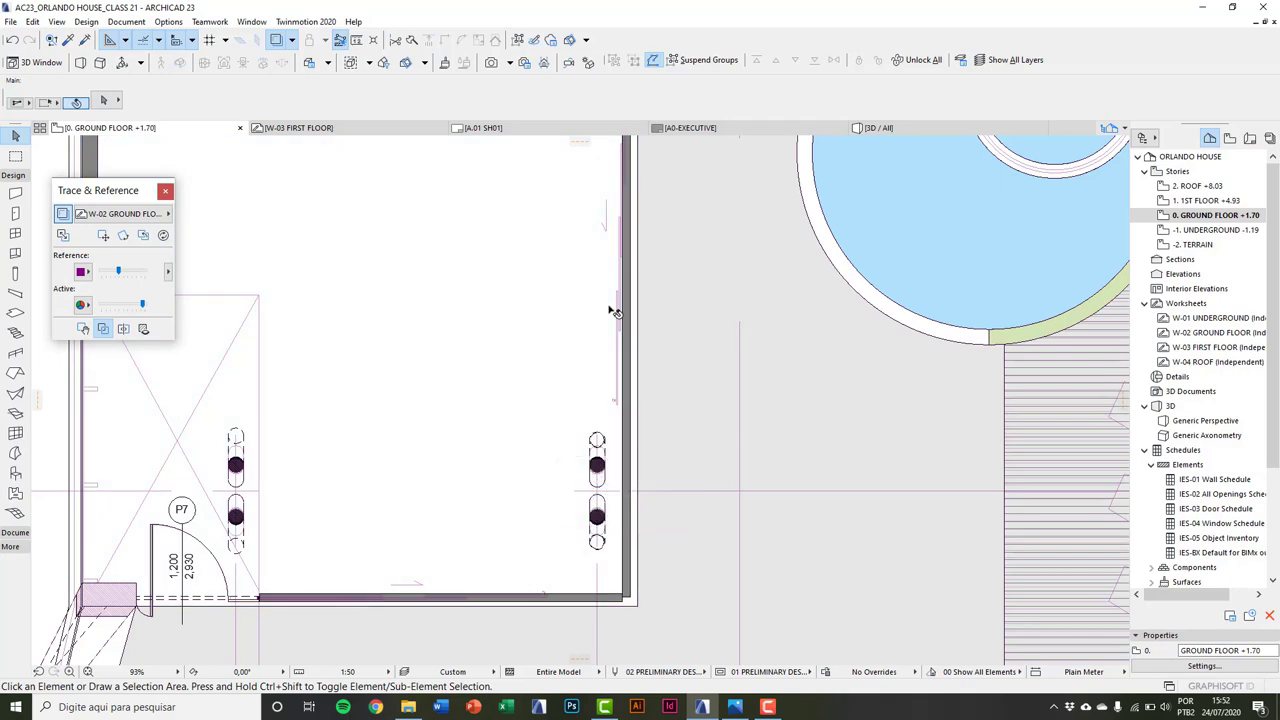
middle_drag(611, 309, 608, 415)
scroll(608, 415, up, 10)
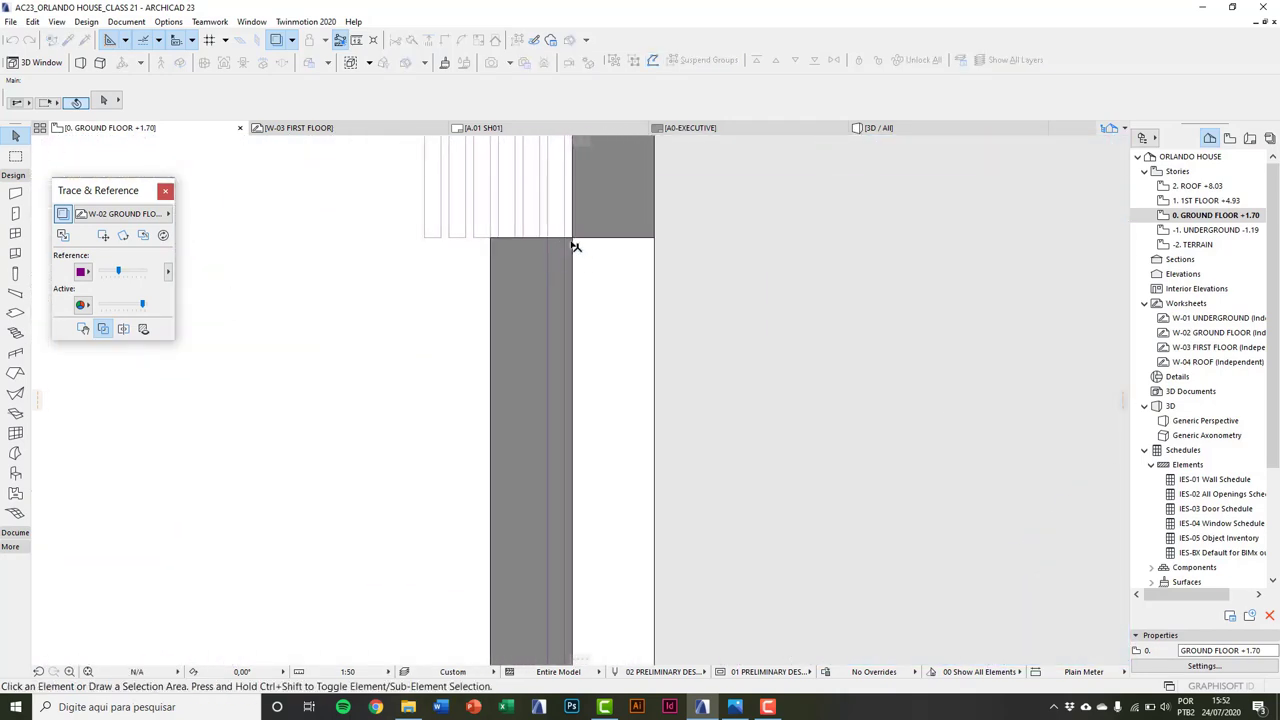
click(566, 248)
middle_drag(566, 248, 570, 288)
click(571, 284)
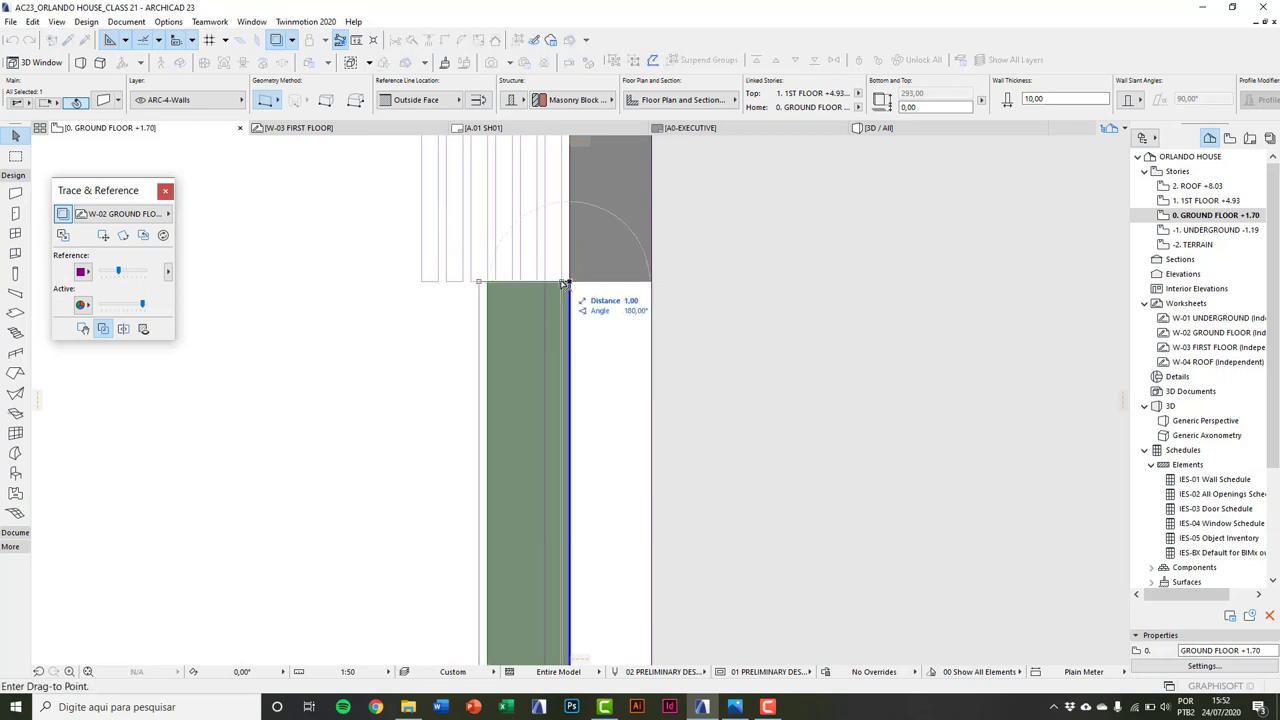
click(562, 283)
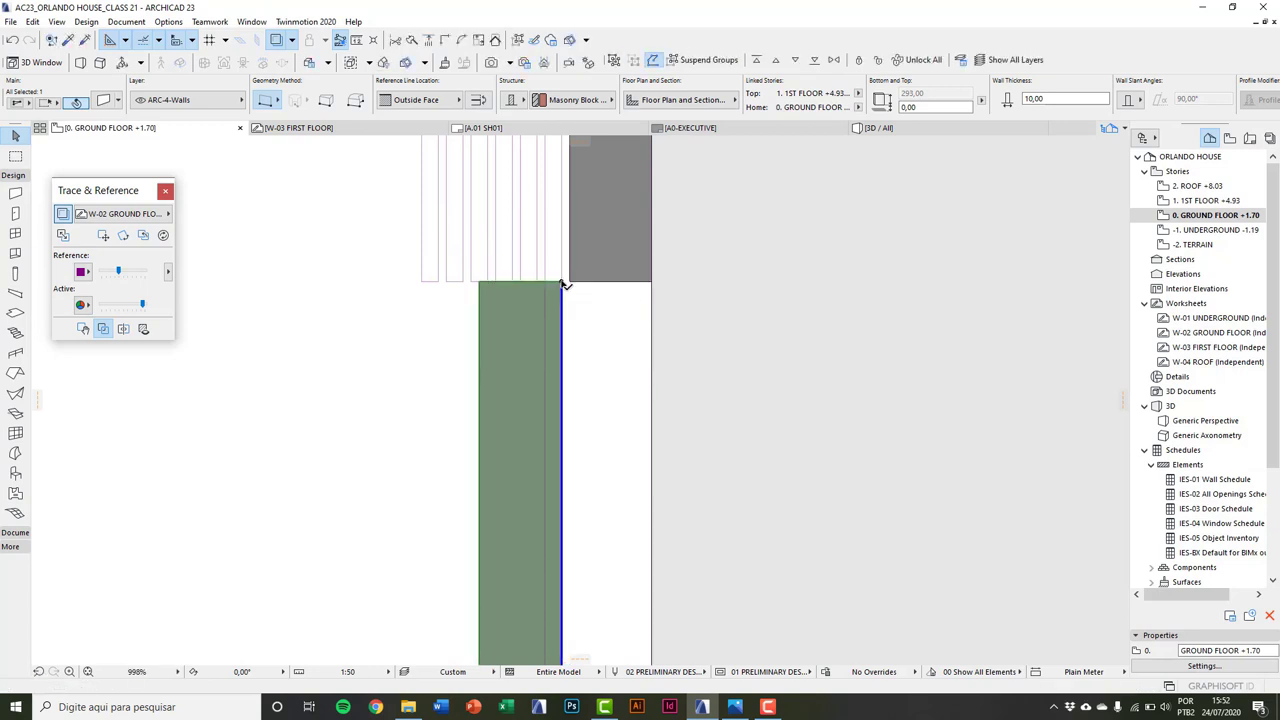
Step: Set the selected pool-side wall's thickness to 17,00 to cover the traced sliding-panel lines
click(1053, 97)
text(17)
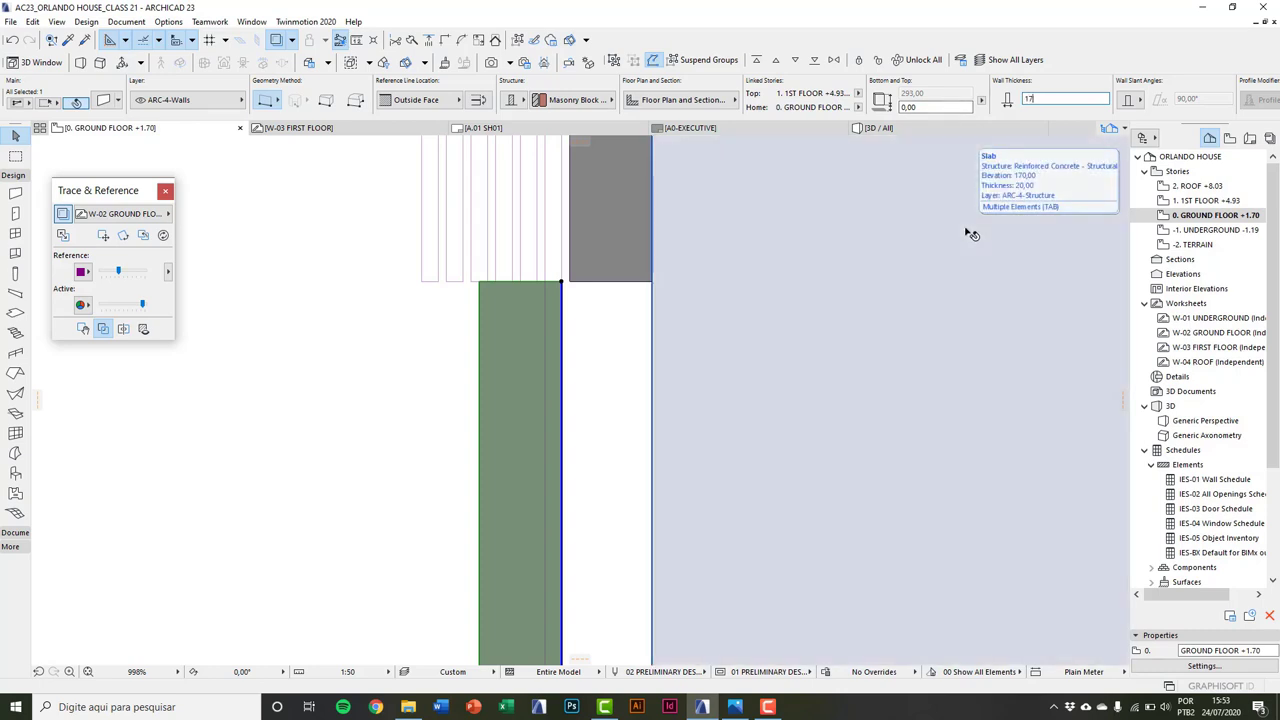
key(Return)
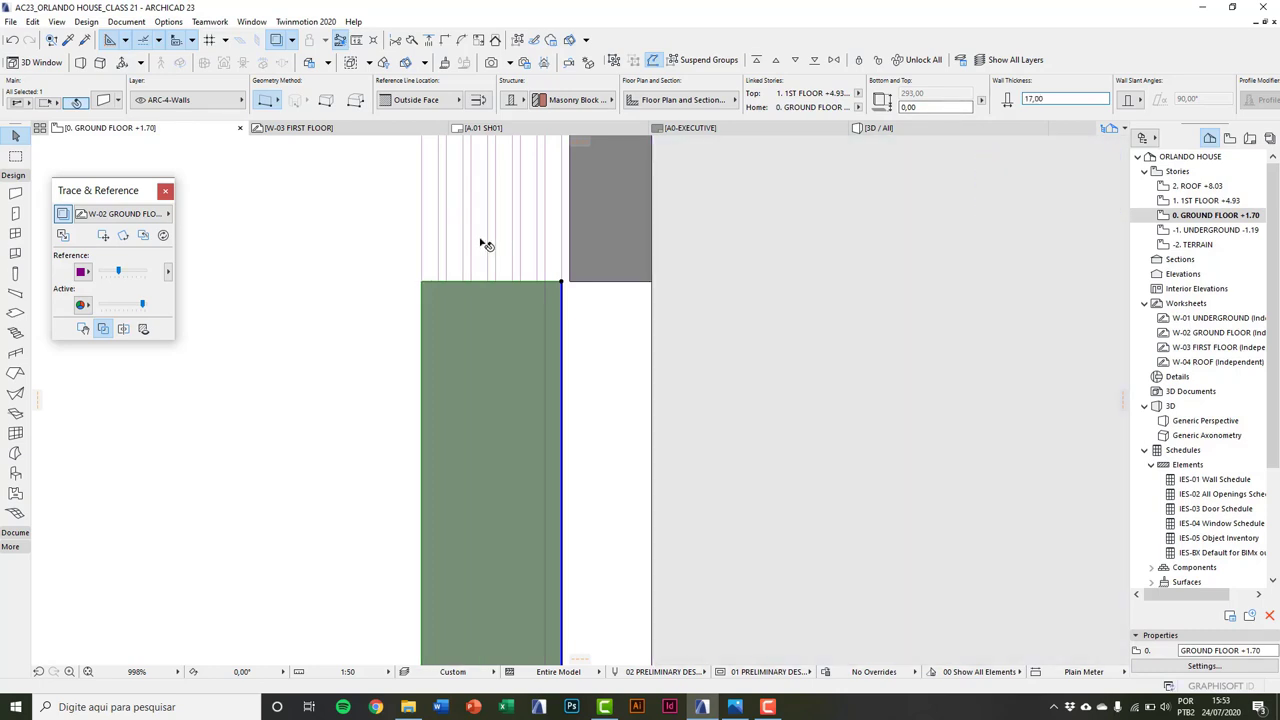
Step: Set the thickness of the masonry wall running from door P7 to the pool-side house corner to 8,00
scroll(488, 230, up, 3)
middle_drag(491, 211, 444, 452)
scroll(444, 452, down, 8)
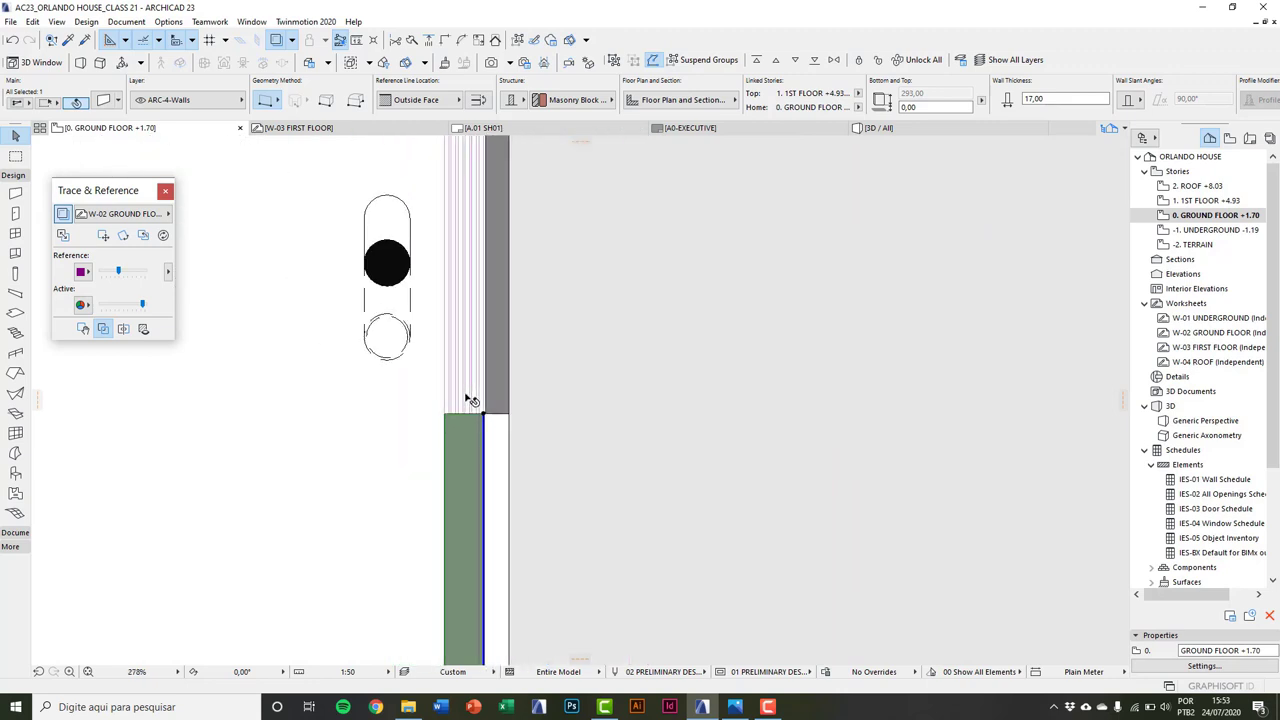
middle_drag(505, 567, 671, 420)
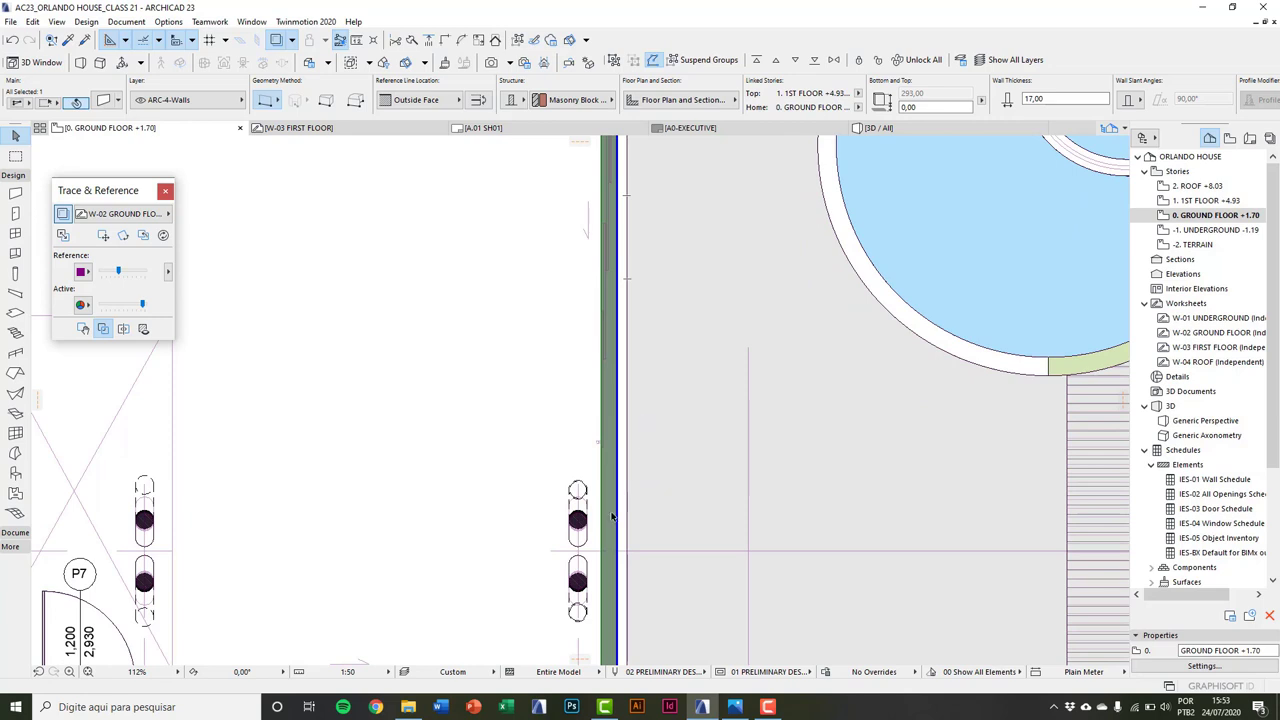
middle_drag(612, 516, 670, 487)
click(617, 463)
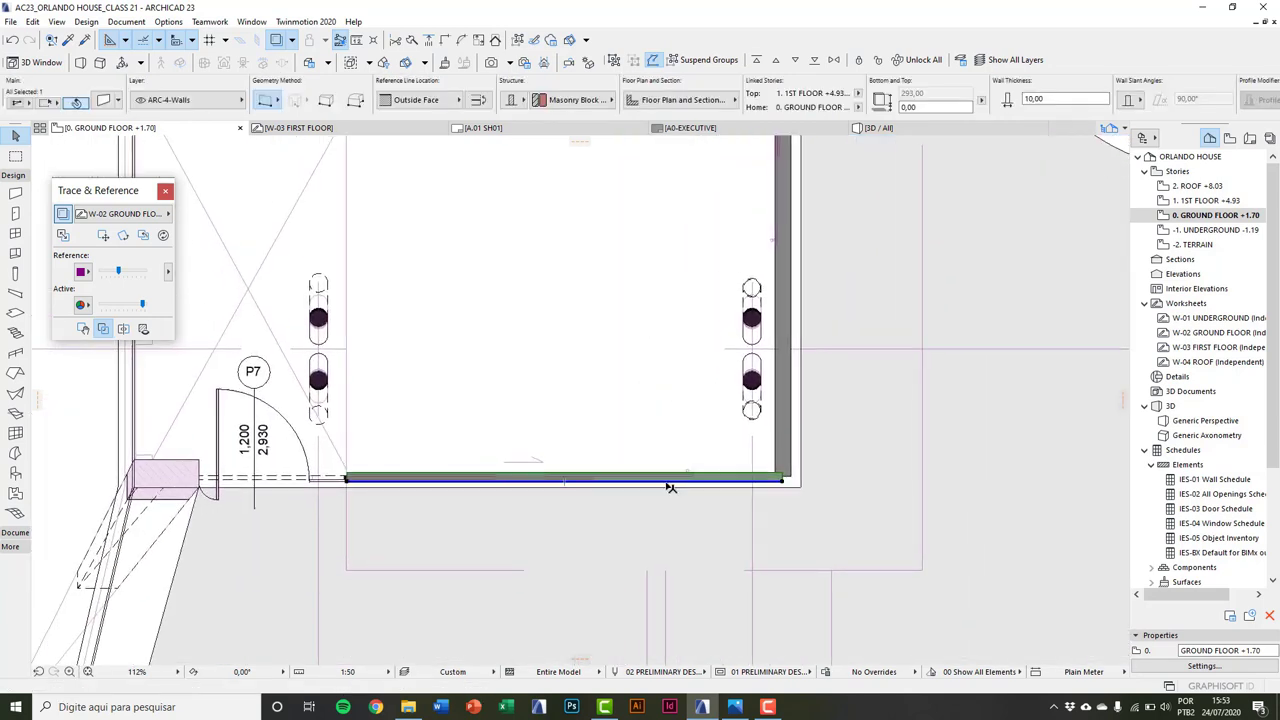
scroll(391, 503, up, 10)
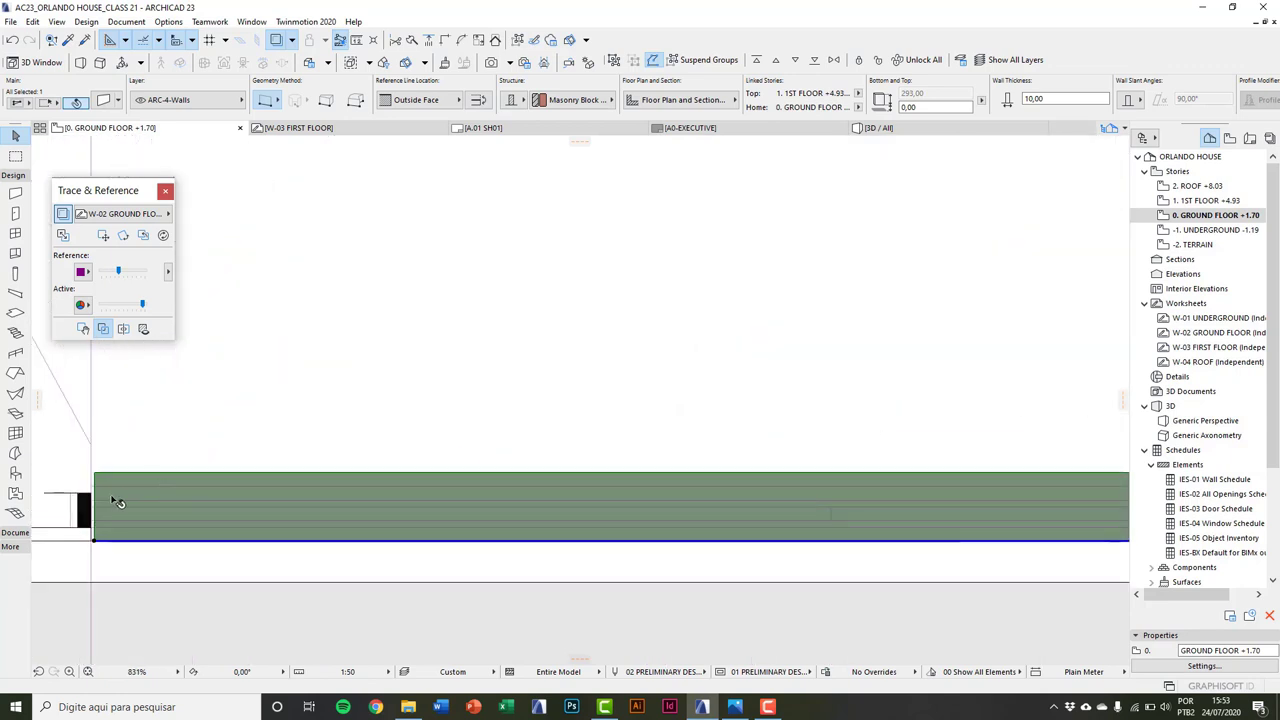
middle_drag(118, 502, 186, 503)
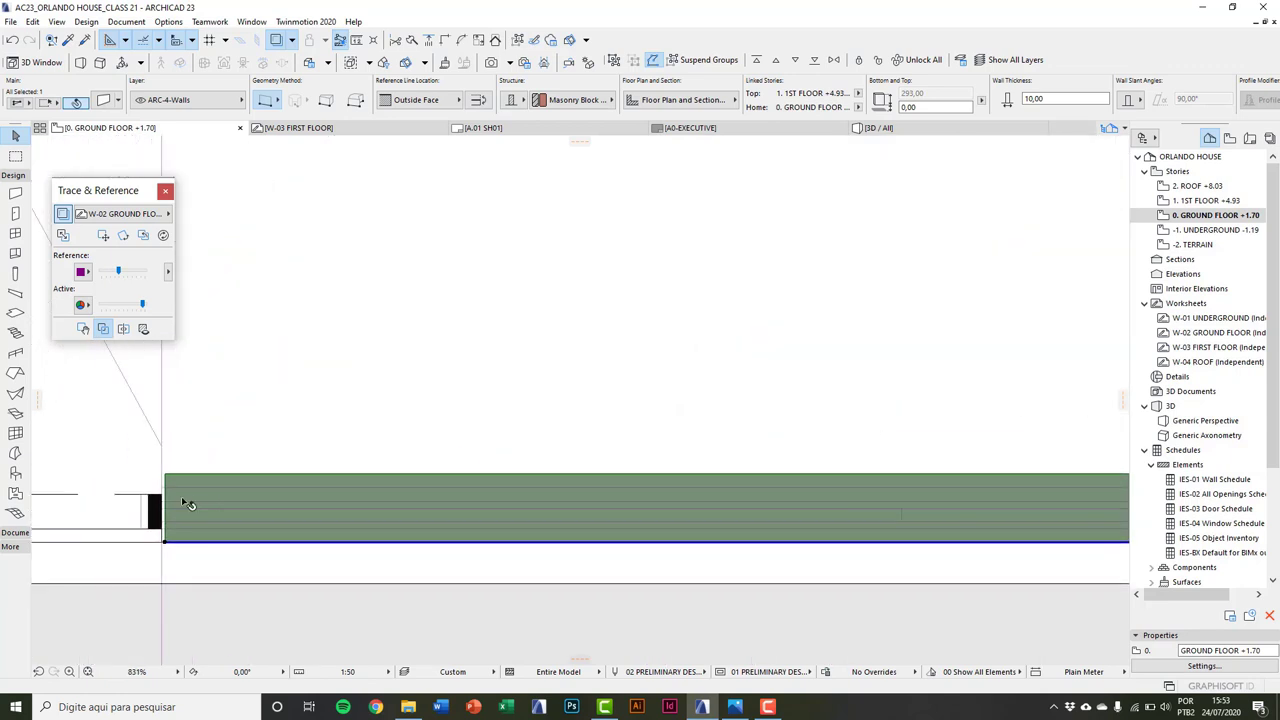
click(1046, 97)
text(8)
key(Return)
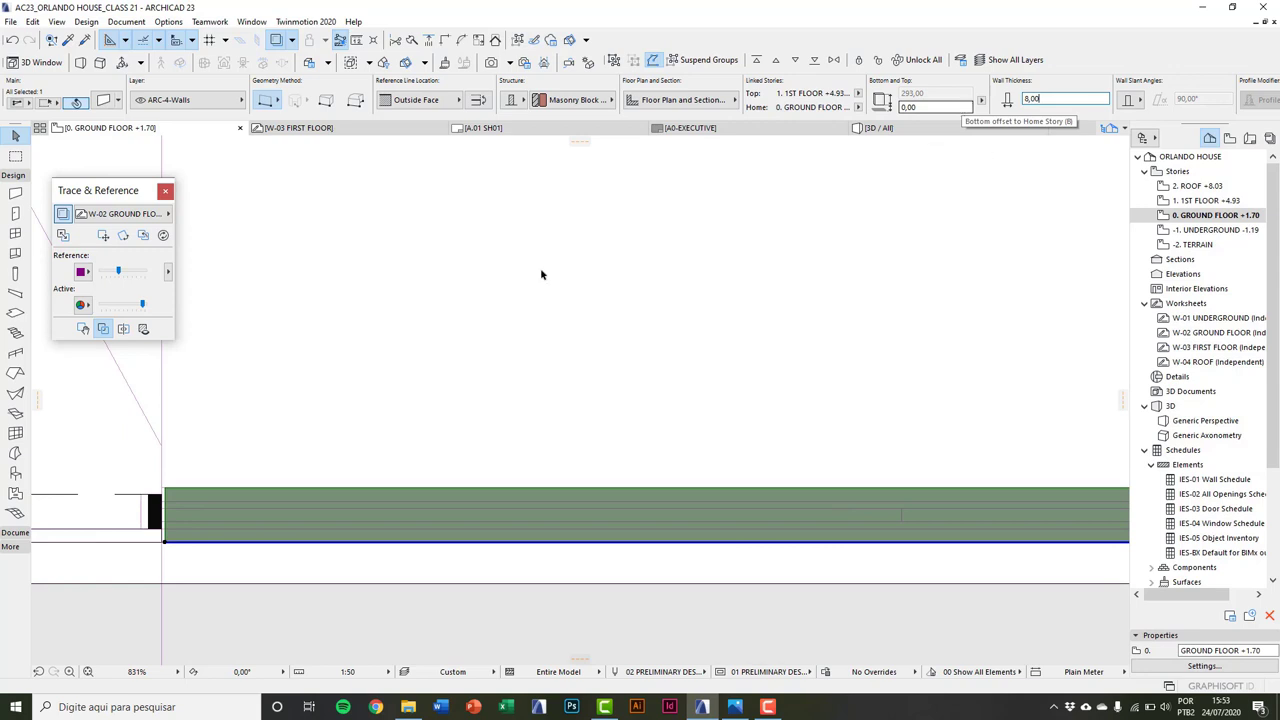
Step: Shorten the wall beside door P7 at its corner end to a length of 464, and clear the selection
scroll(171, 504, down, 5)
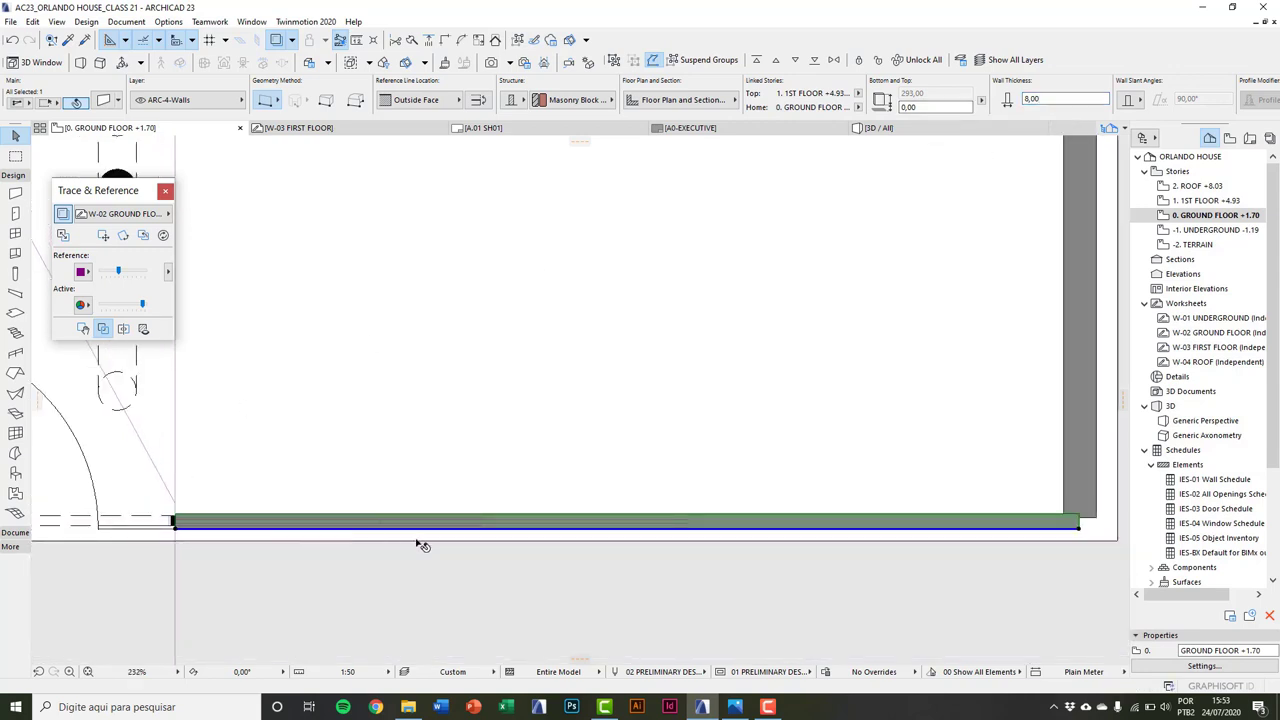
scroll(765, 528, up, 5)
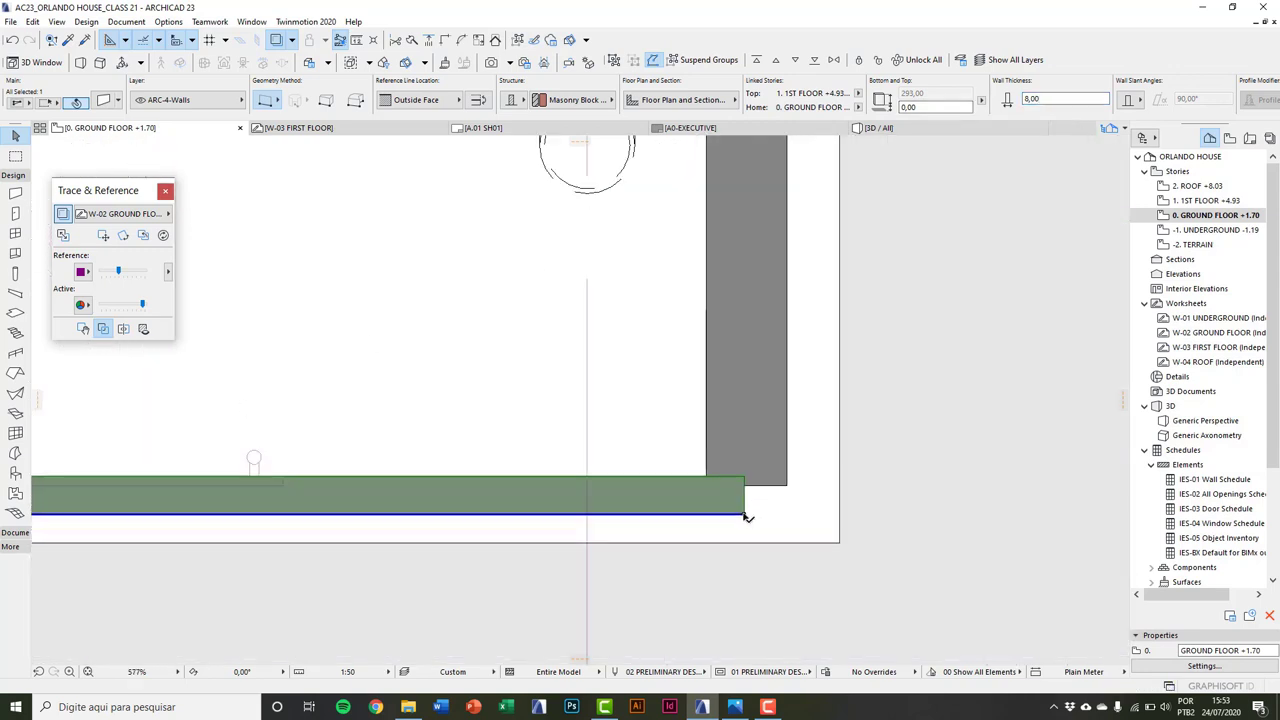
click(747, 517)
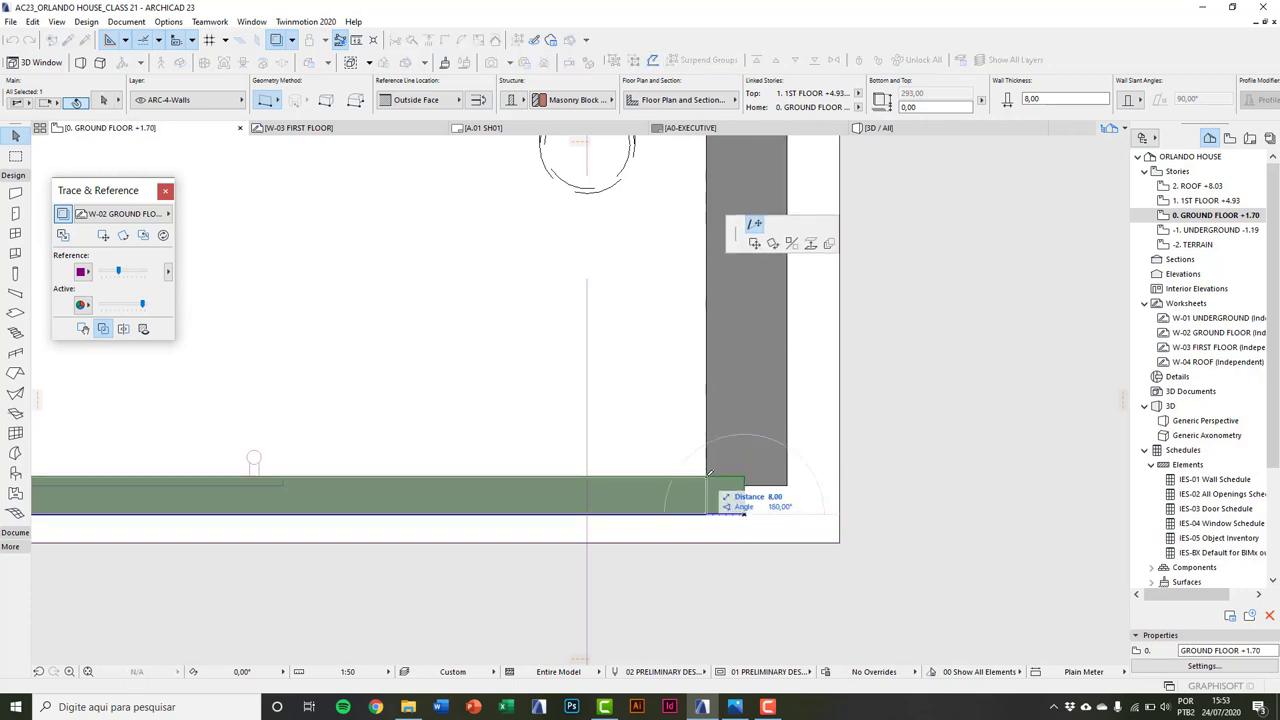
click(707, 515)
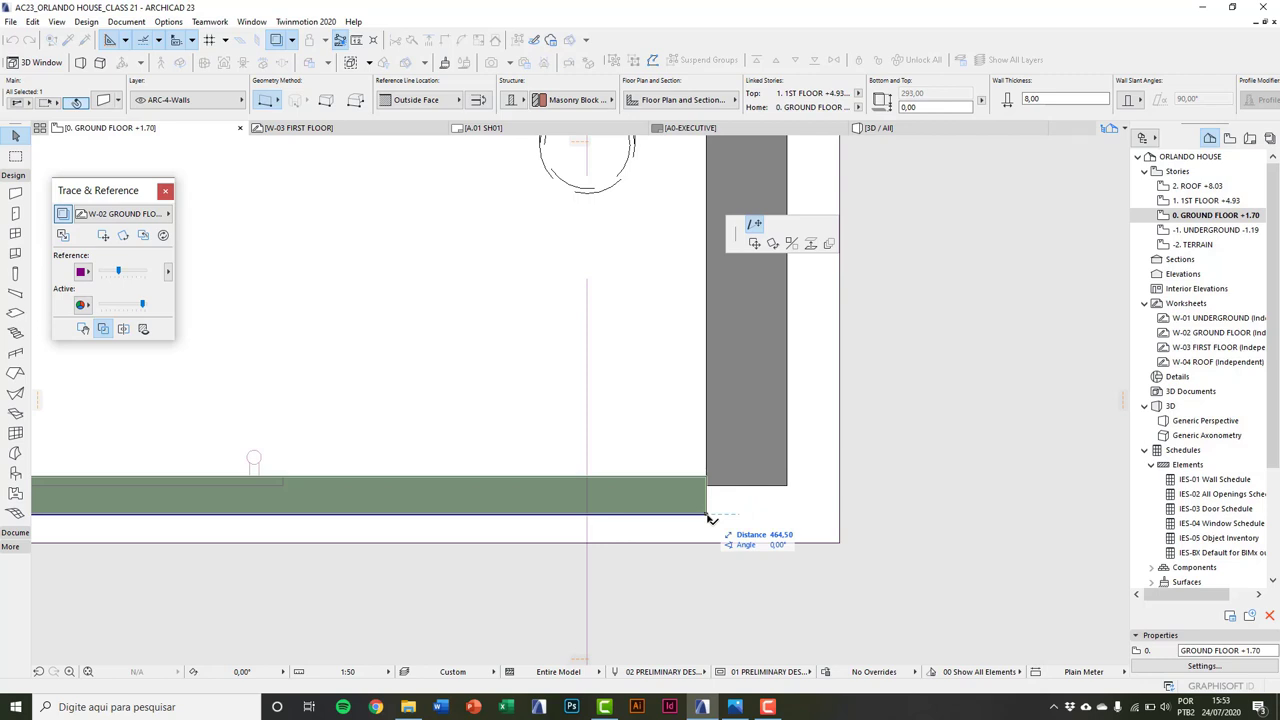
text(464)
key(Return)
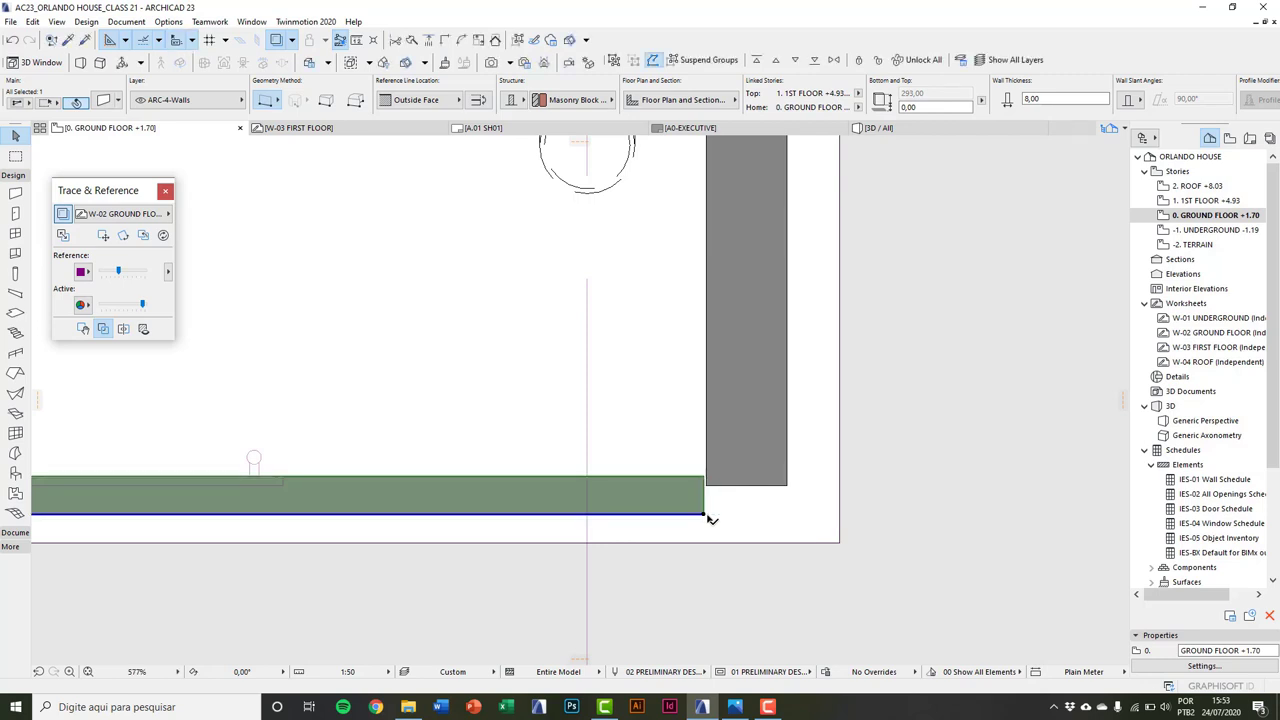
scroll(708, 490, up, 2)
key(Escape)
scroll(729, 594, down, 10)
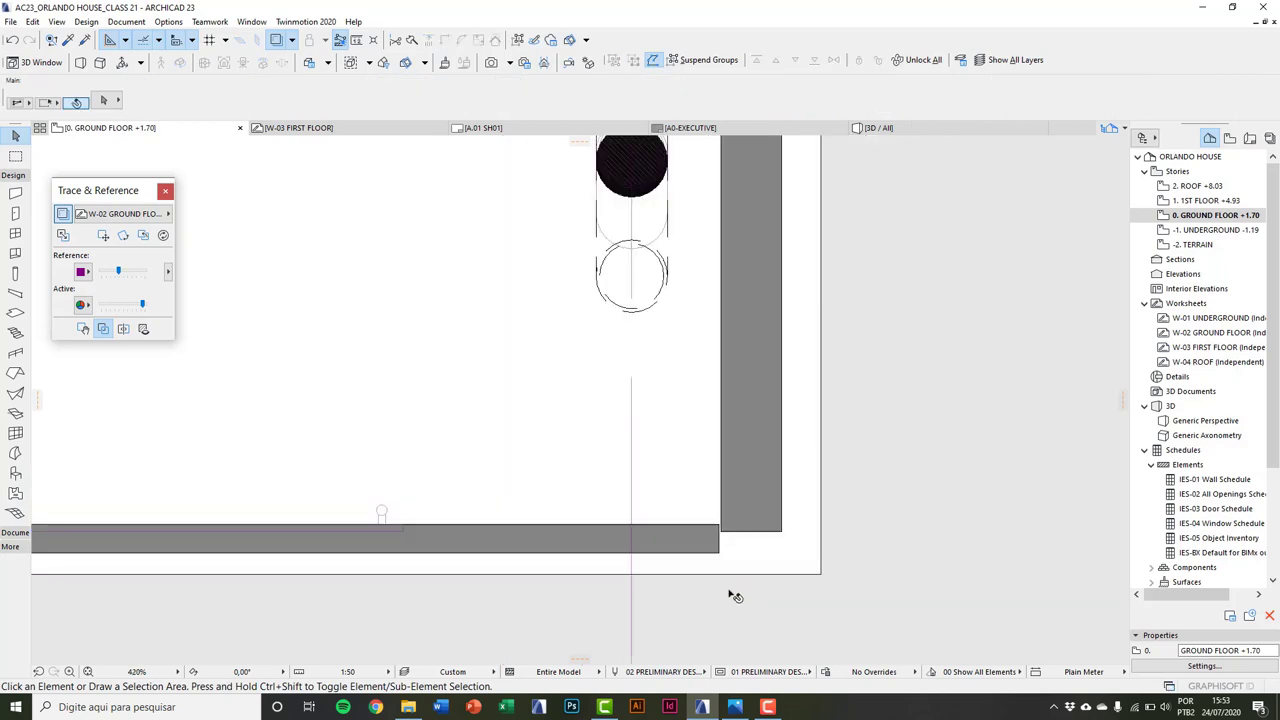
Step: Stretch the 2D opening of sliding door P6 so its panels stand further apart, and clear the selection
scroll(745, 548, down, 1)
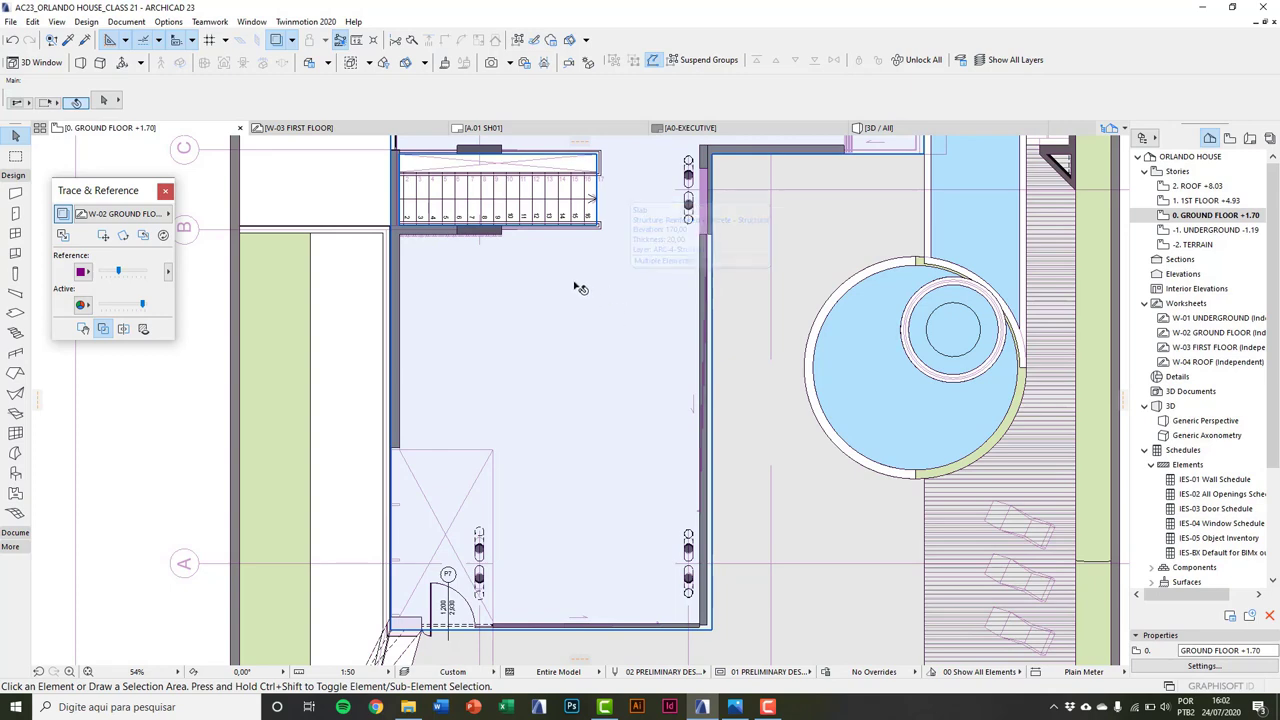
middle_drag(580, 286, 609, 517)
middle_drag(498, 266, 503, 358)
scroll(503, 358, up, 4)
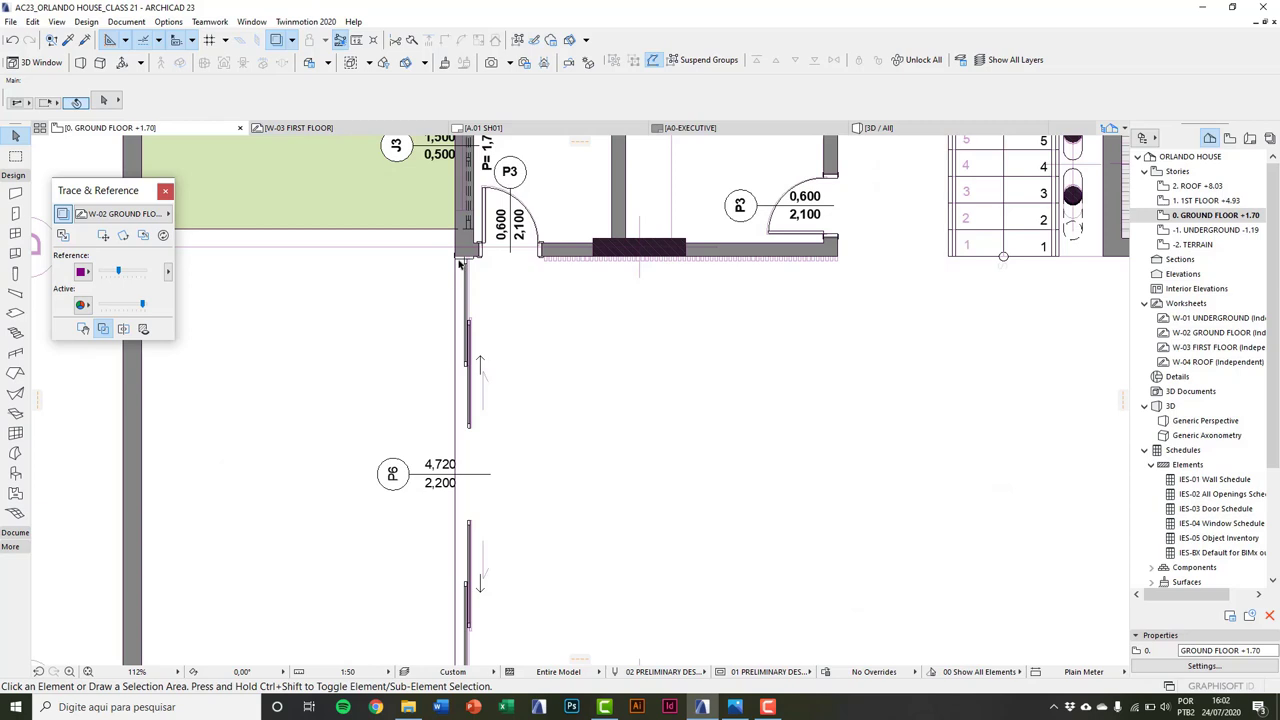
click(460, 260)
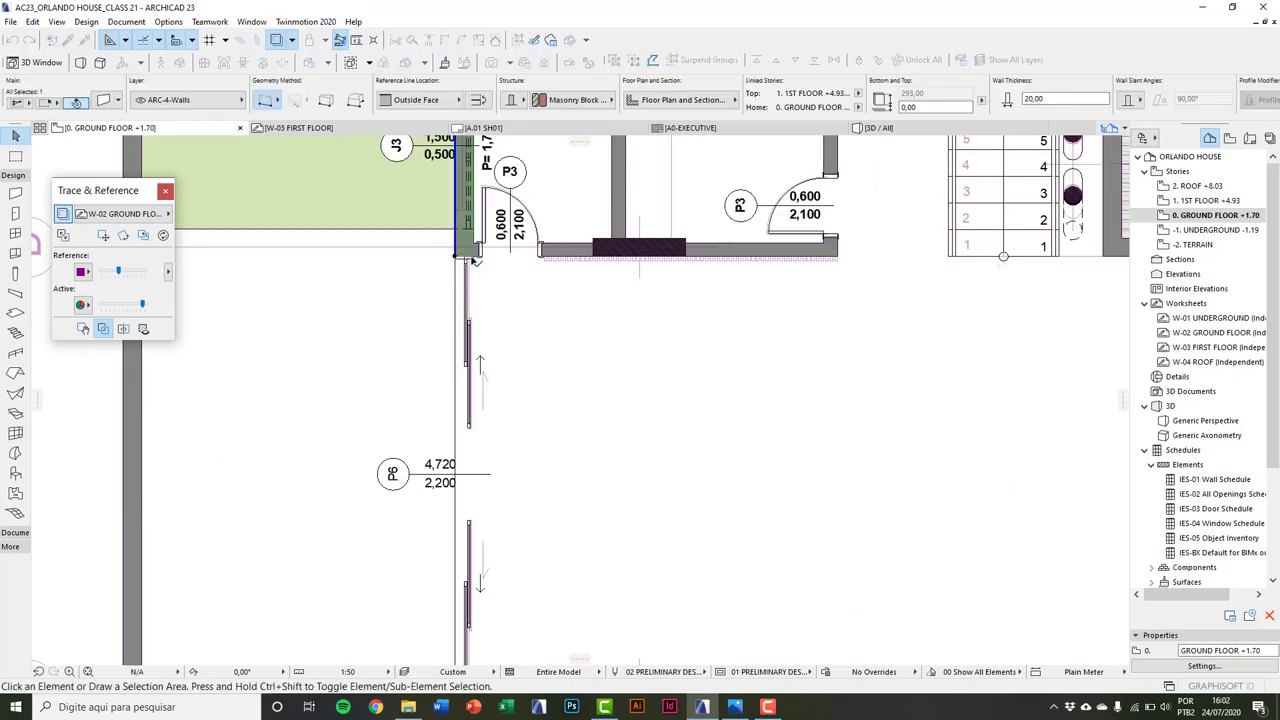
click(477, 322)
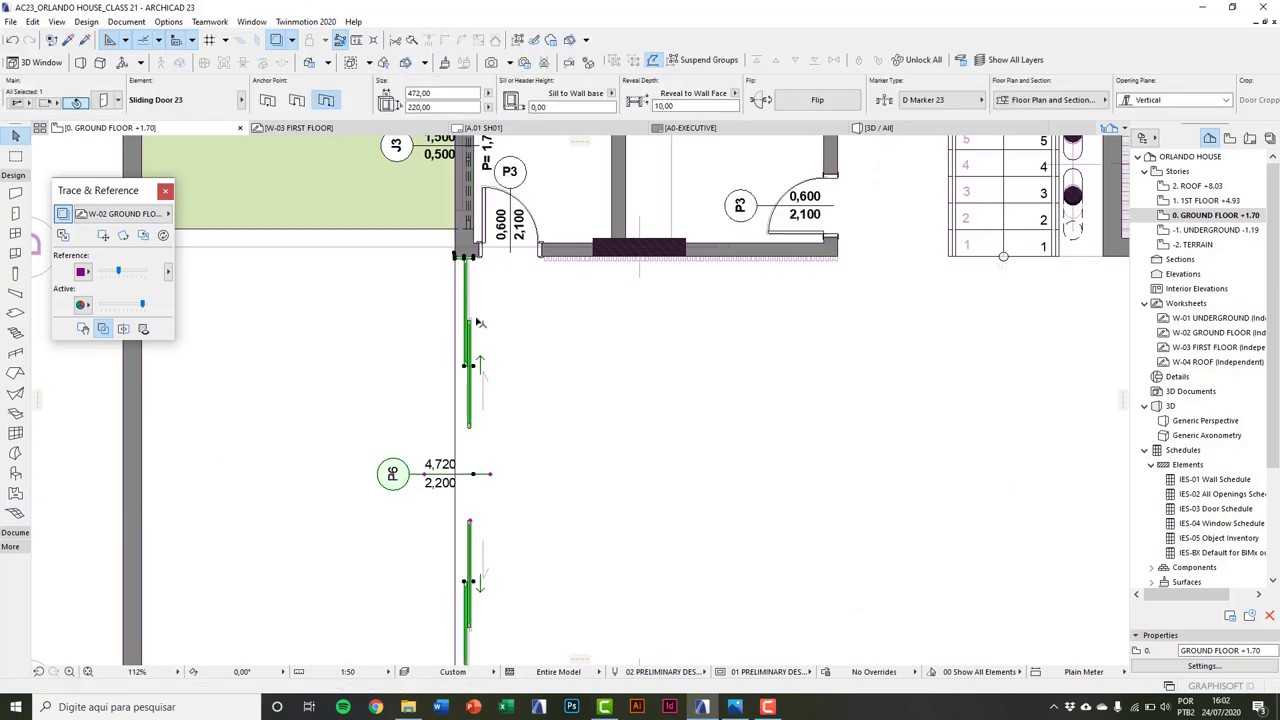
scroll(490, 352, down, 1)
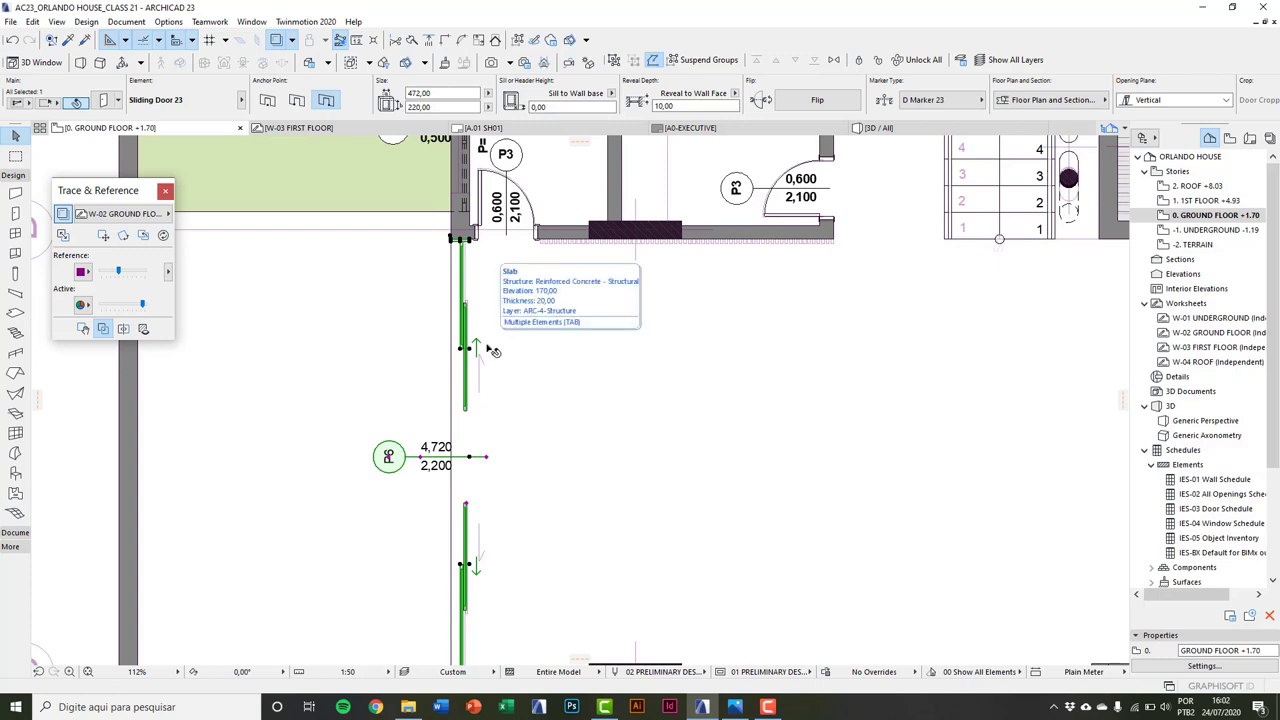
scroll(486, 443, up, 3)
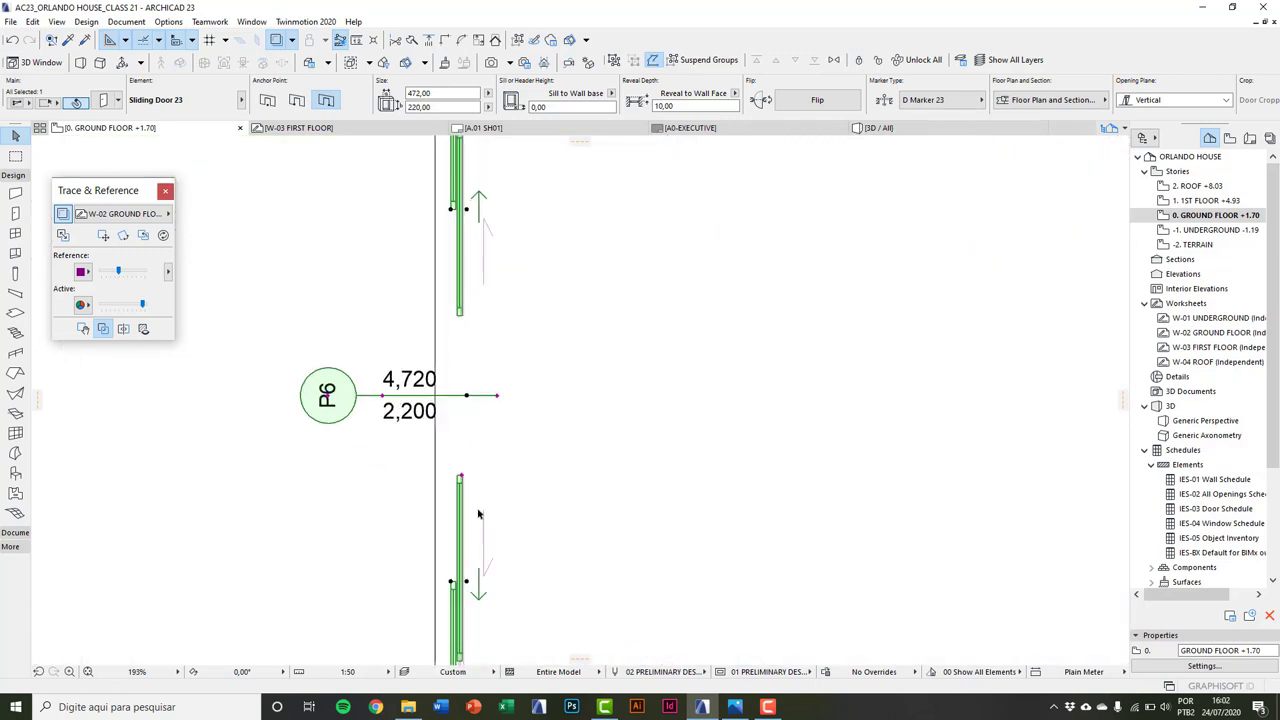
scroll(480, 410, down, 1)
scroll(474, 430, up, 1)
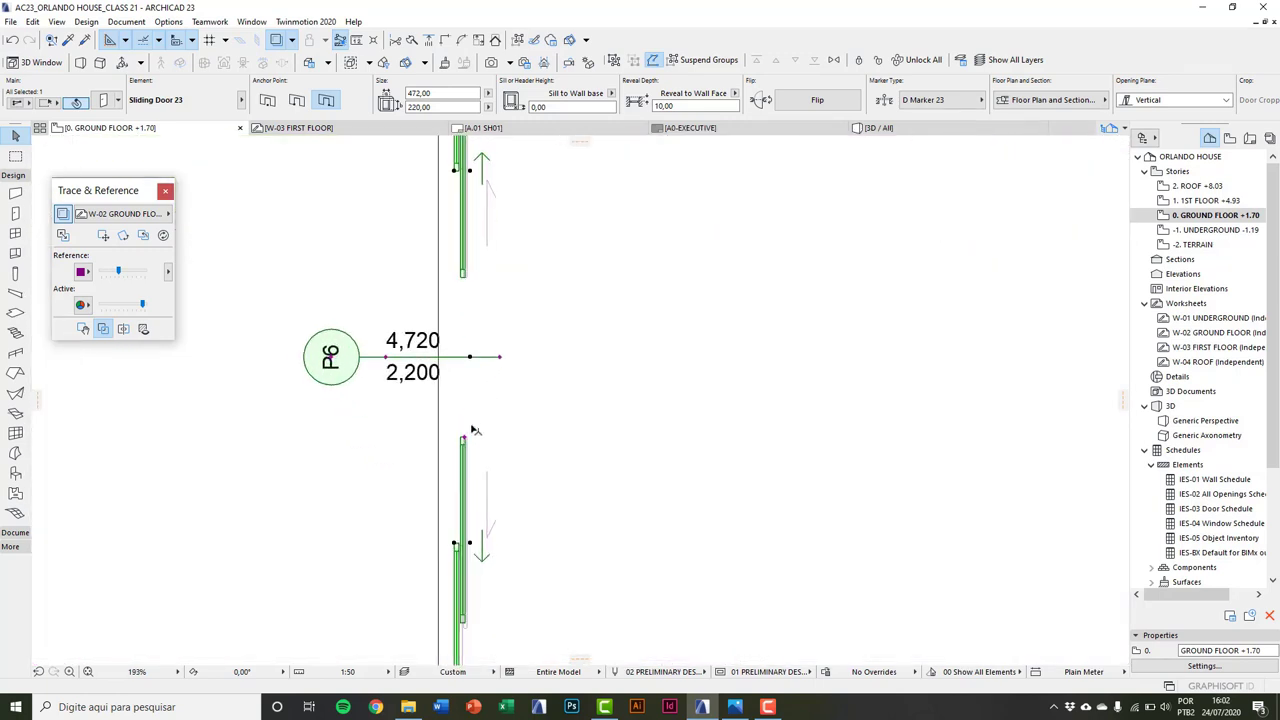
click(463, 437)
scroll(468, 425, up, 1)
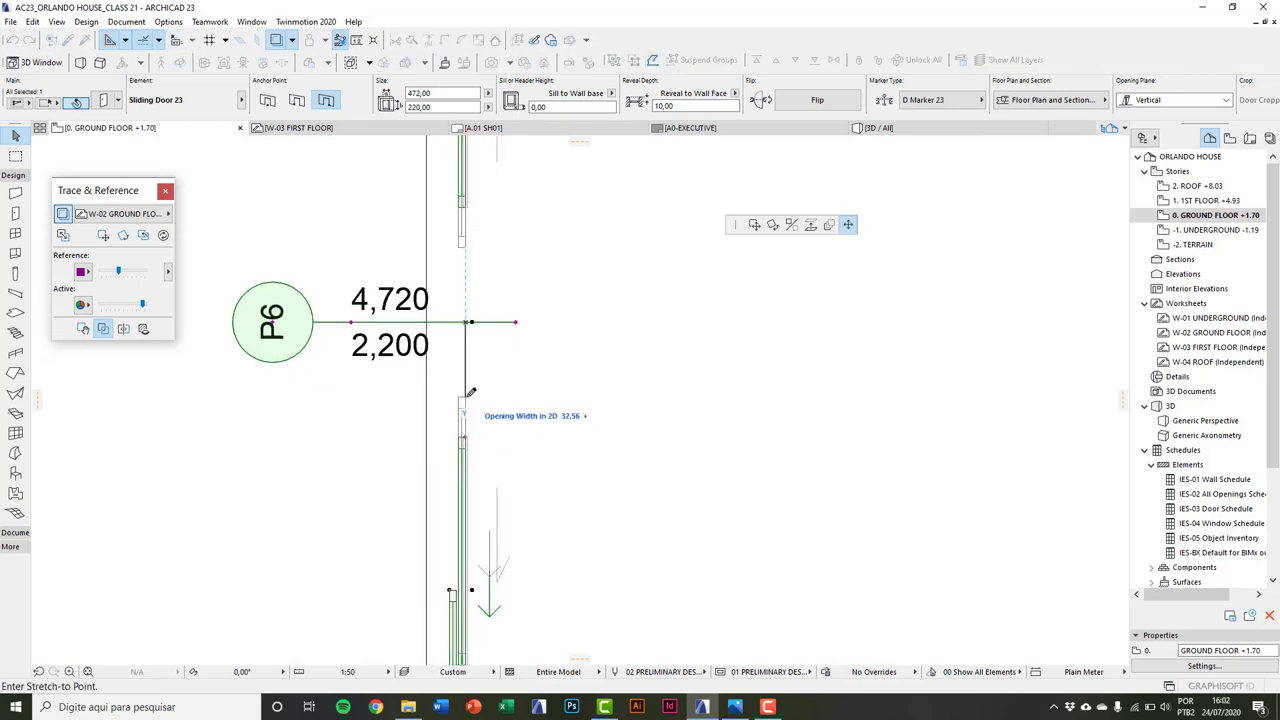
click(470, 392)
click(464, 399)
click(472, 477)
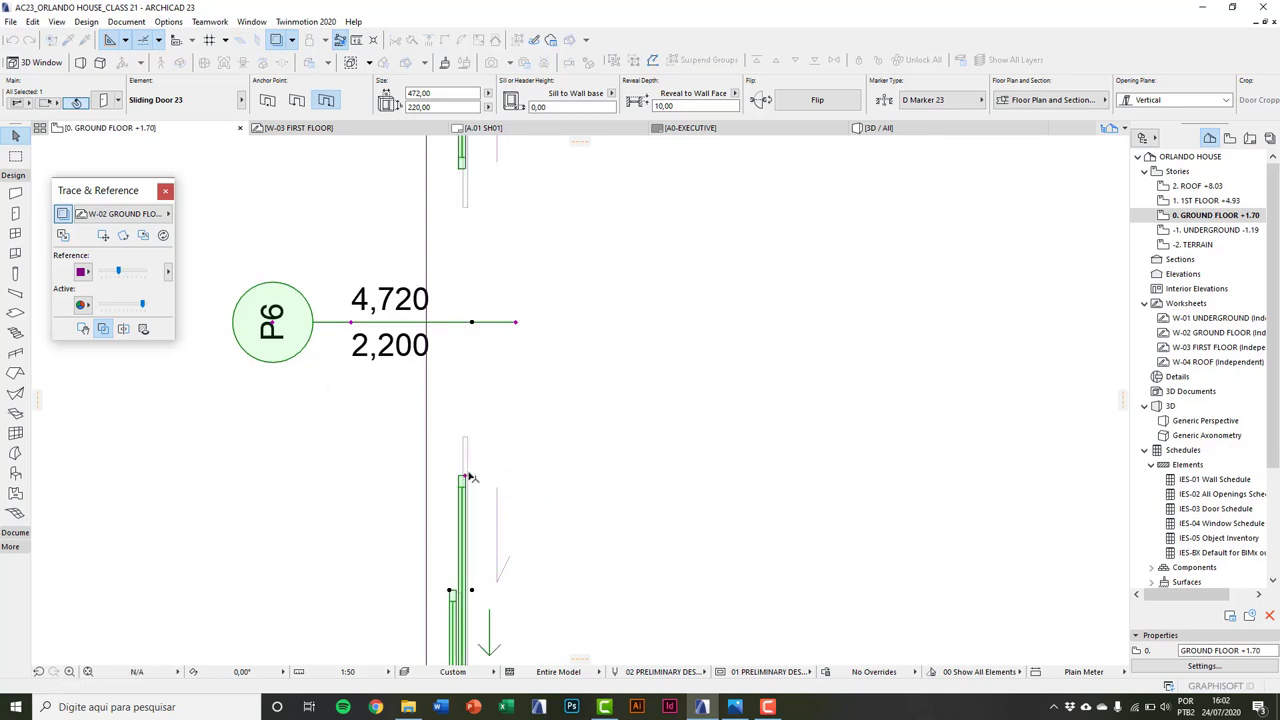
scroll(472, 477, down, 2)
key(Escape)
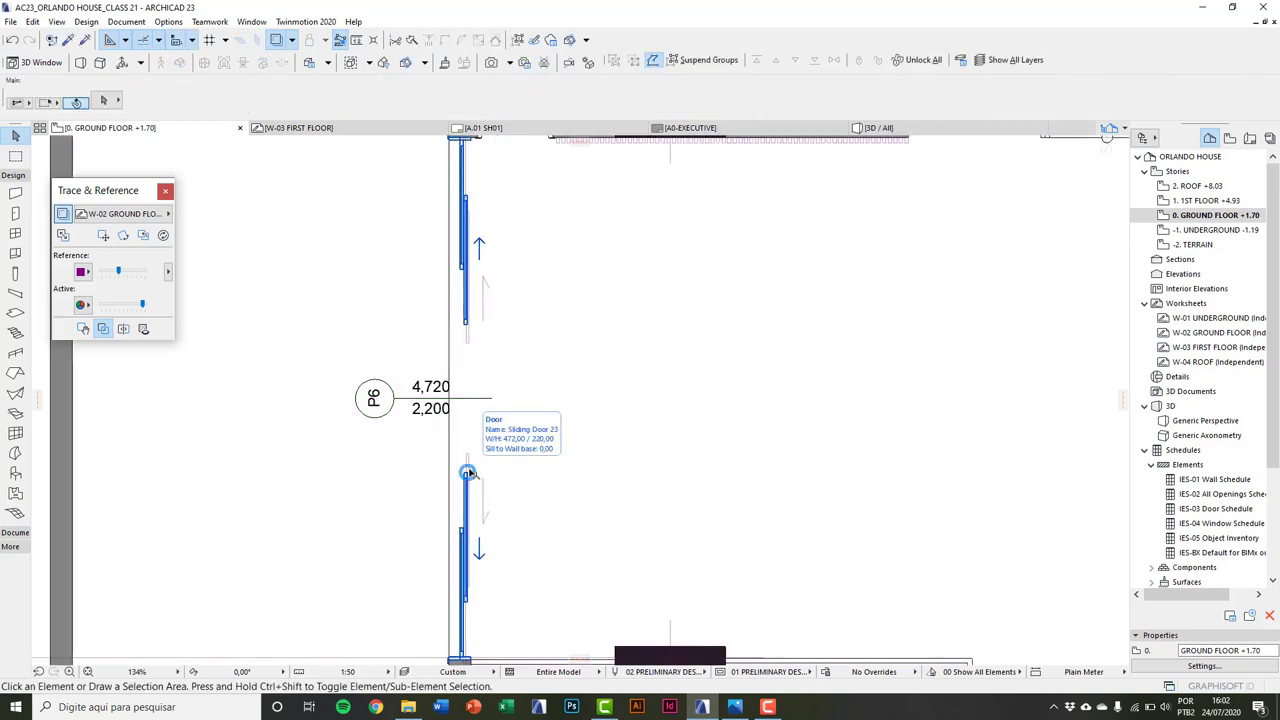
Step: Create a new layer named "ARC-4-Closed Doors" in the model view layer settings, basing its name on ARC-4-Finishes
scroll(468, 473, down, 2)
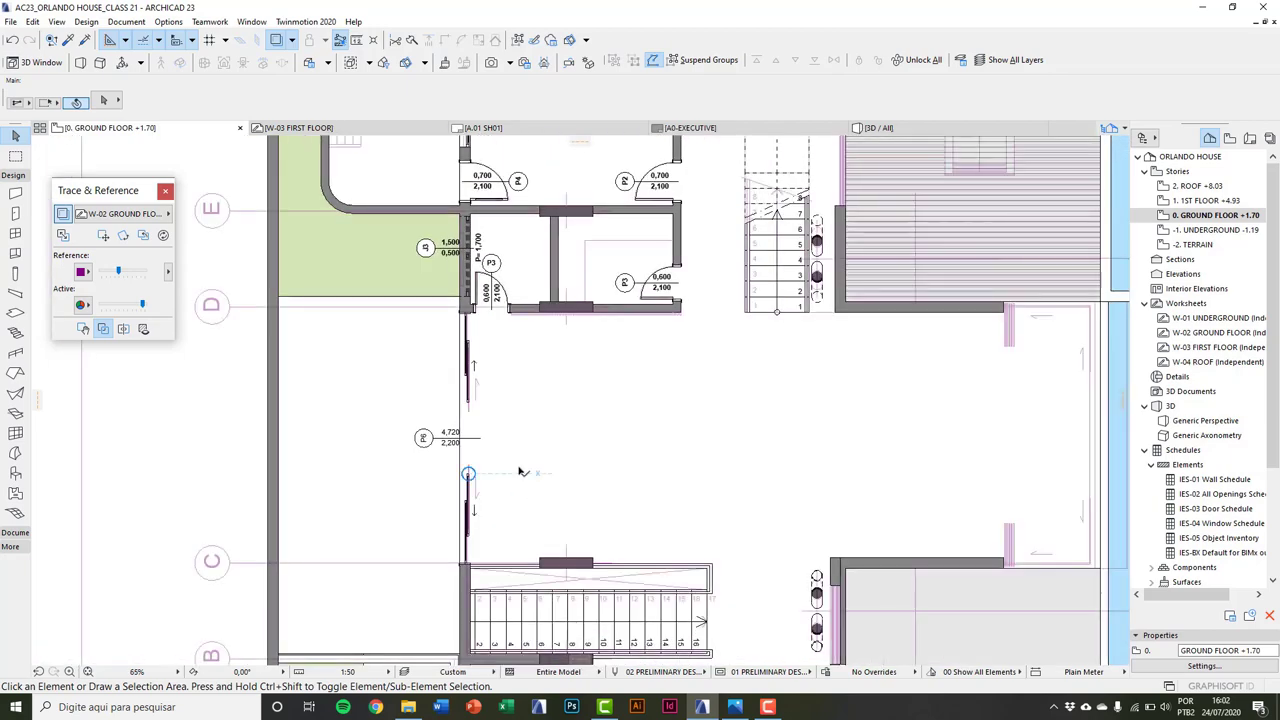
scroll(614, 296, up, 2)
scroll(583, 363, down, 2)
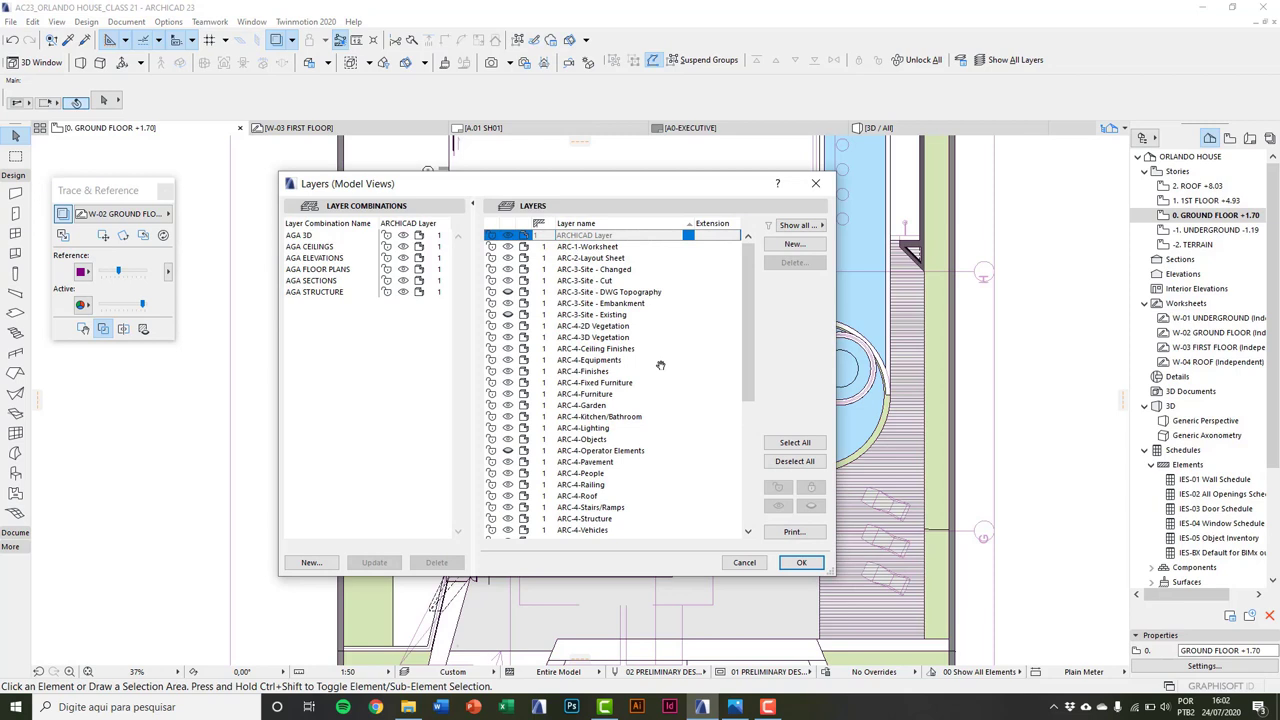
drag(596, 188, 607, 207)
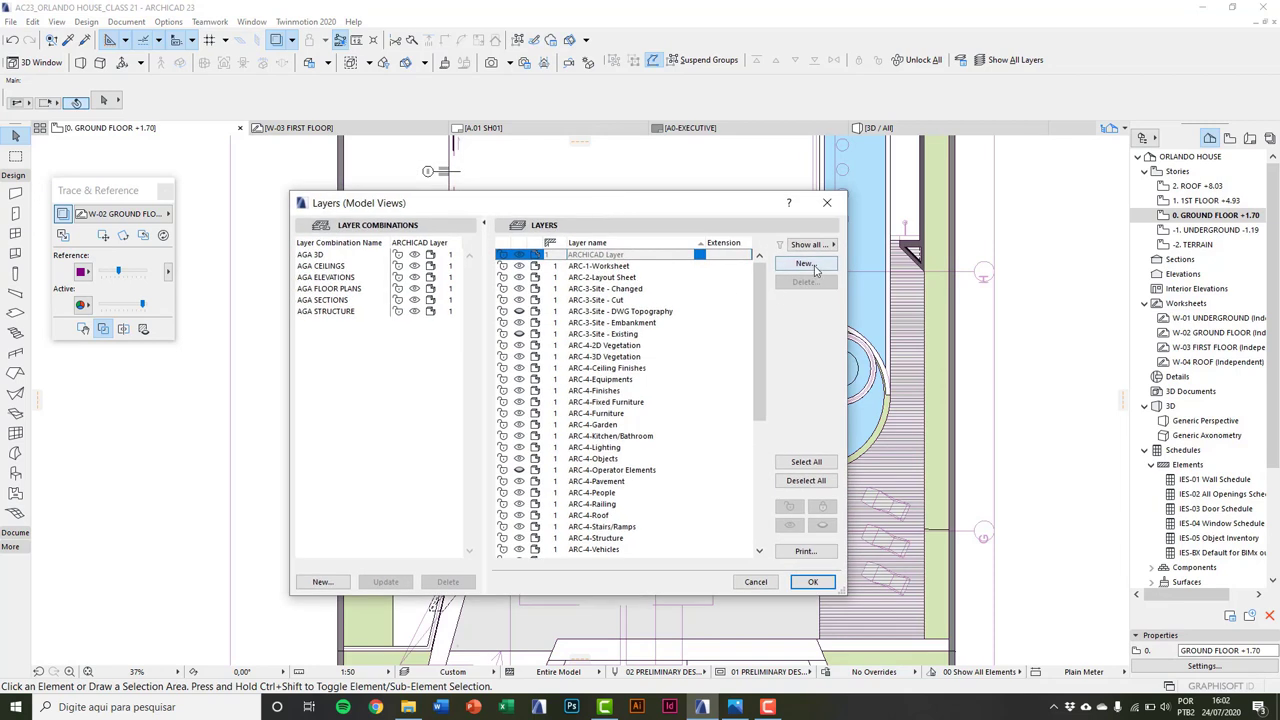
click(562, 391)
key(ctrl+c)
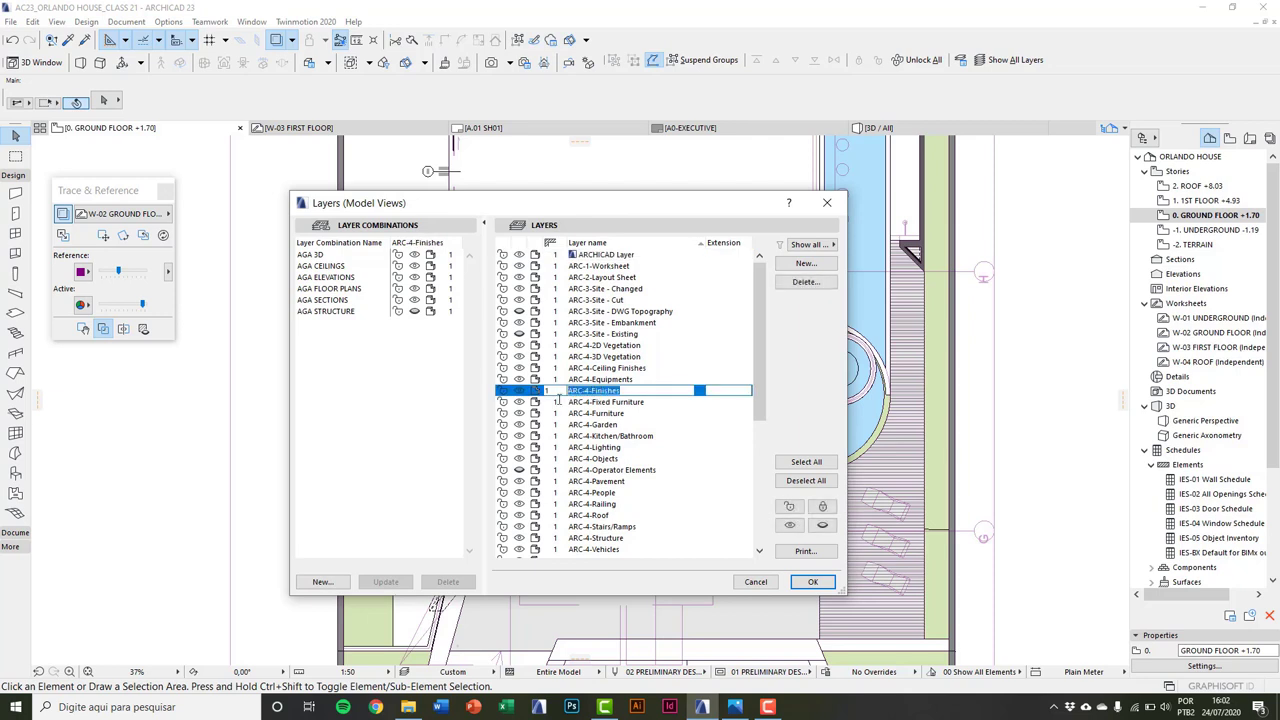
click(806, 264)
drag(598, 214, 610, 271)
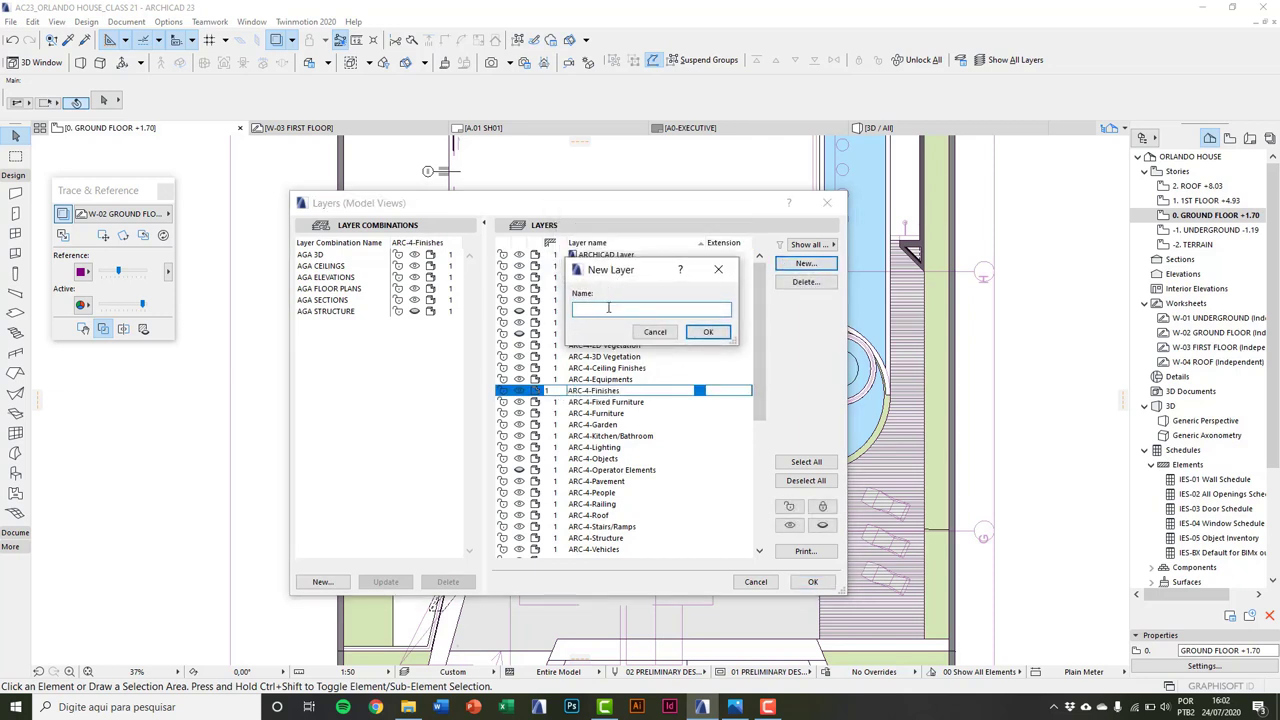
key(ctrl+v)
drag(628, 310, 601, 312)
text(Clos)
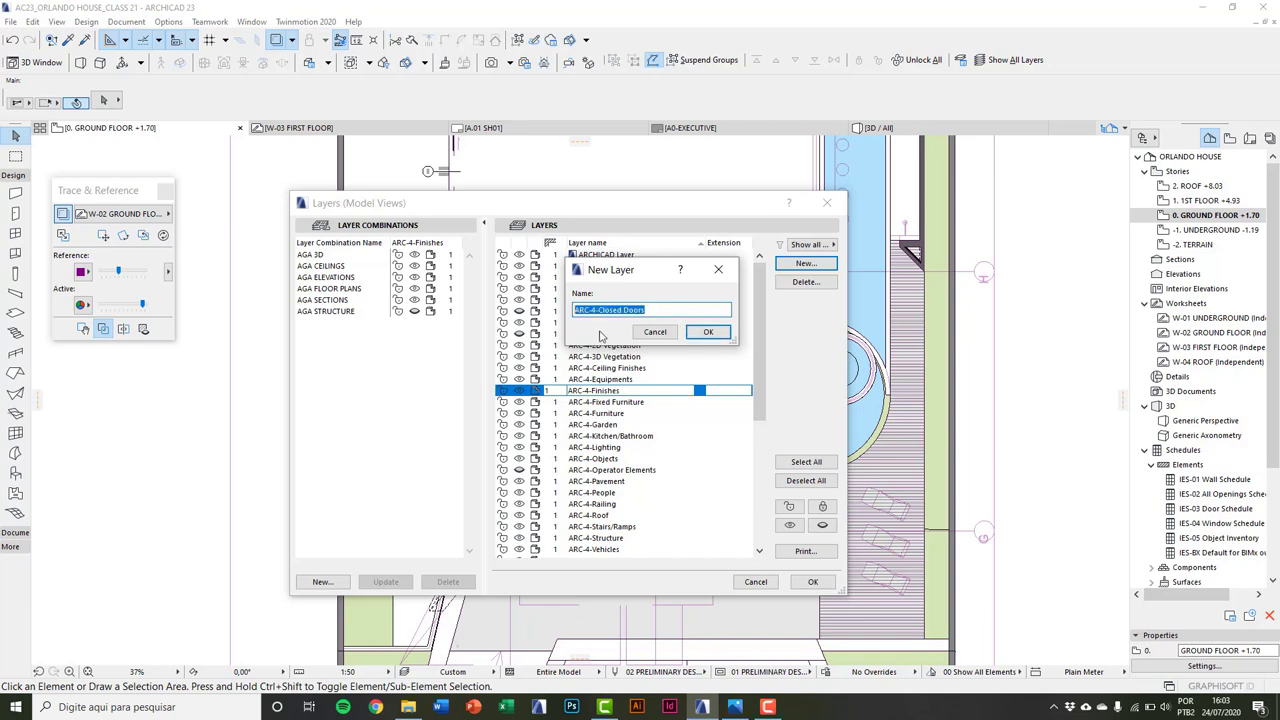
click(707, 332)
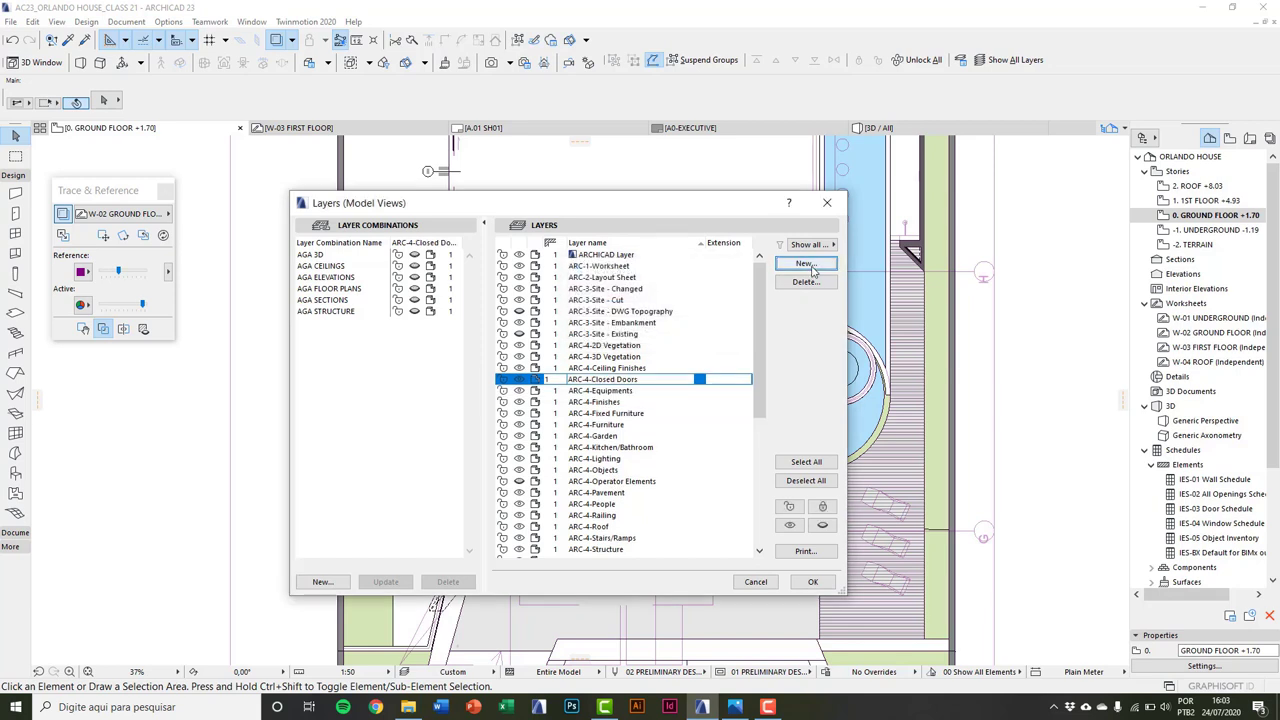
Step: Create a second new layer named "ARC-4-Open Doors", reusing the closed-doors layer's name with the state word replaced
click(808, 265)
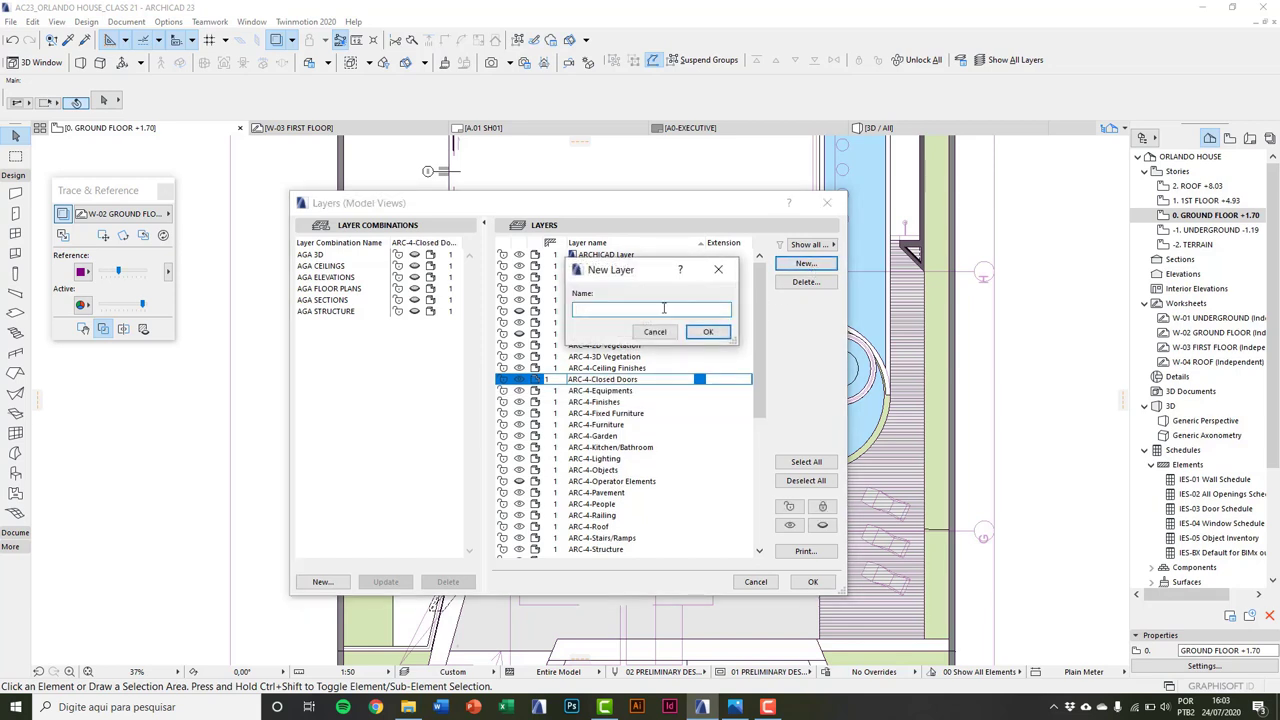
text(ARC-4-Closed Doors)
drag(649, 311, 606, 311)
text(Open)
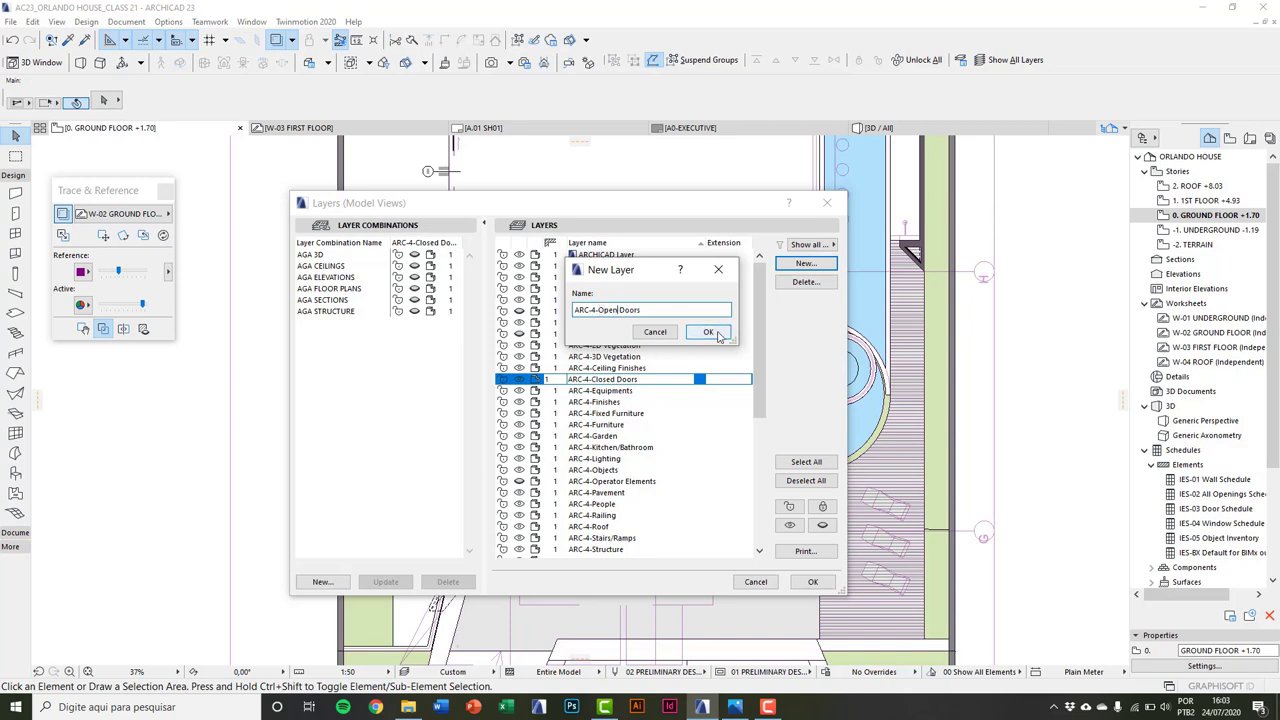
click(716, 334)
Step: Rename the AGA FLOOR PLANS layer combination as "AGA FLOOR PLANS - Closed Doors" and widen the layer combination list
click(387, 288)
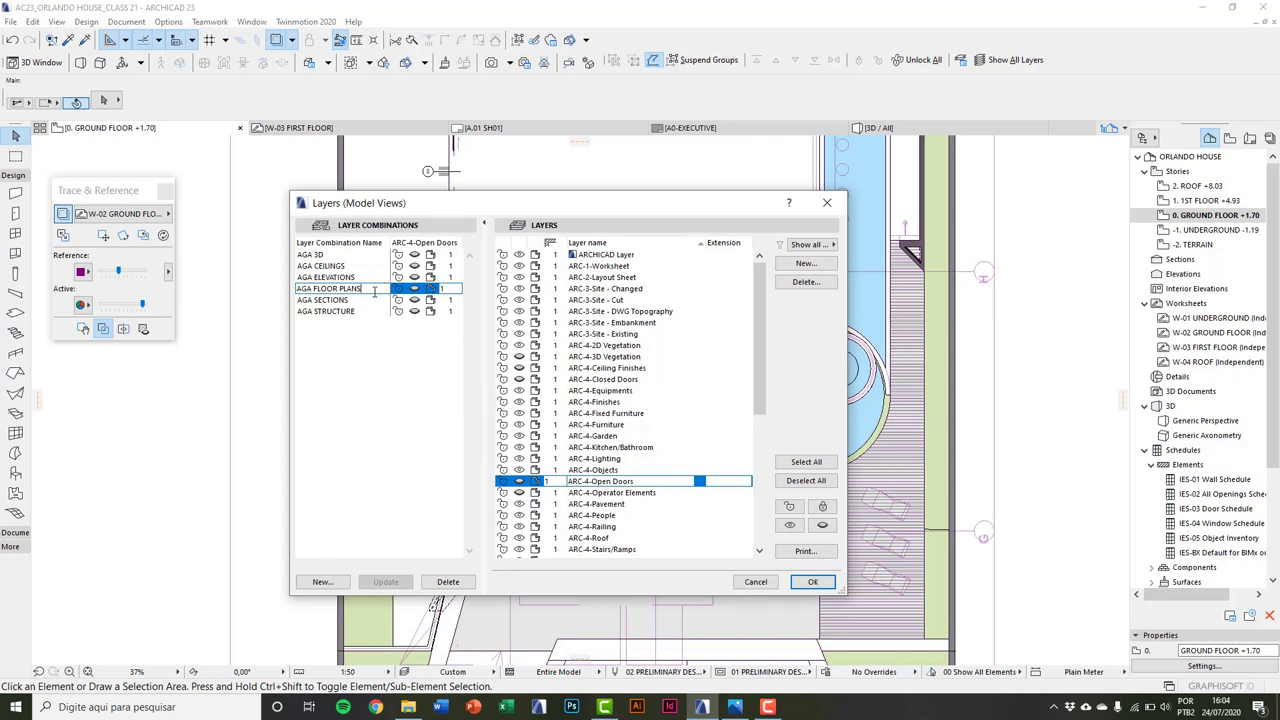
drag(375, 290, 298, 288)
click(369, 288)
text(- Closed Doors)
drag(489, 472, 551, 469)
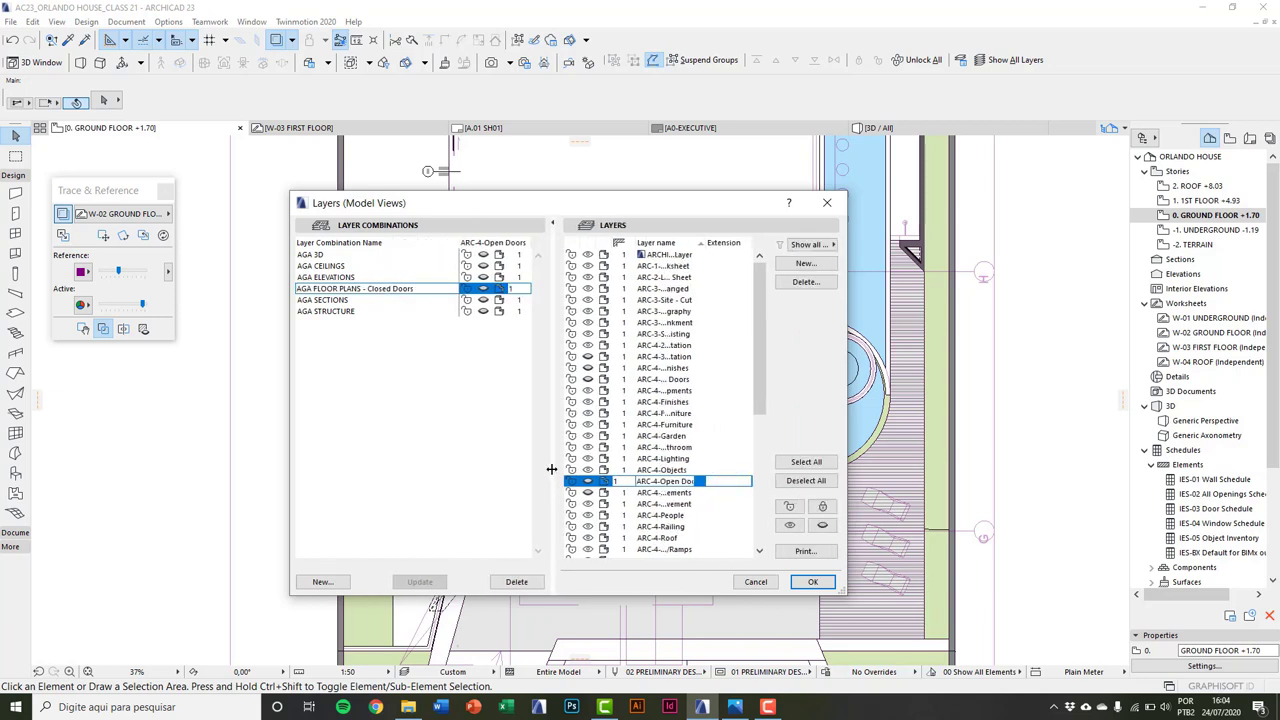
Step: Create a layer combination named "AGA FLOOR PLANS - Open Doors", basing its name on the closed-doors combination
click(300, 289)
key(ctrl+c)
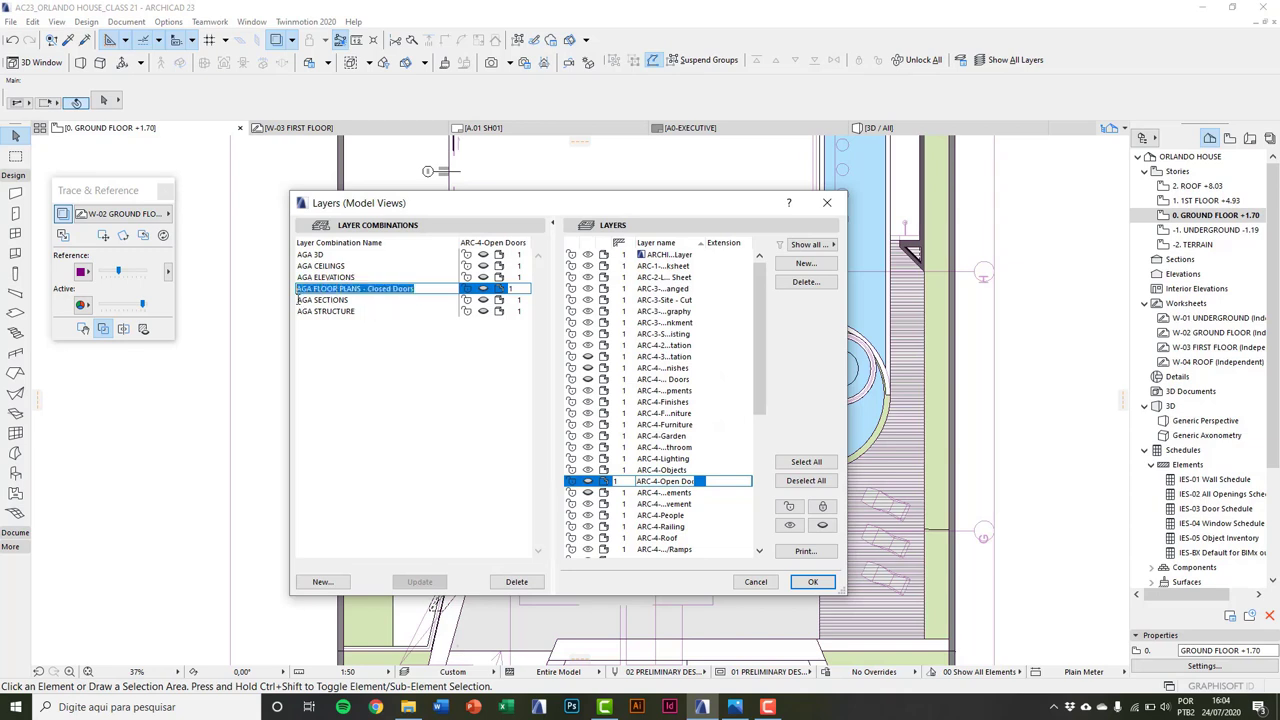
click(330, 582)
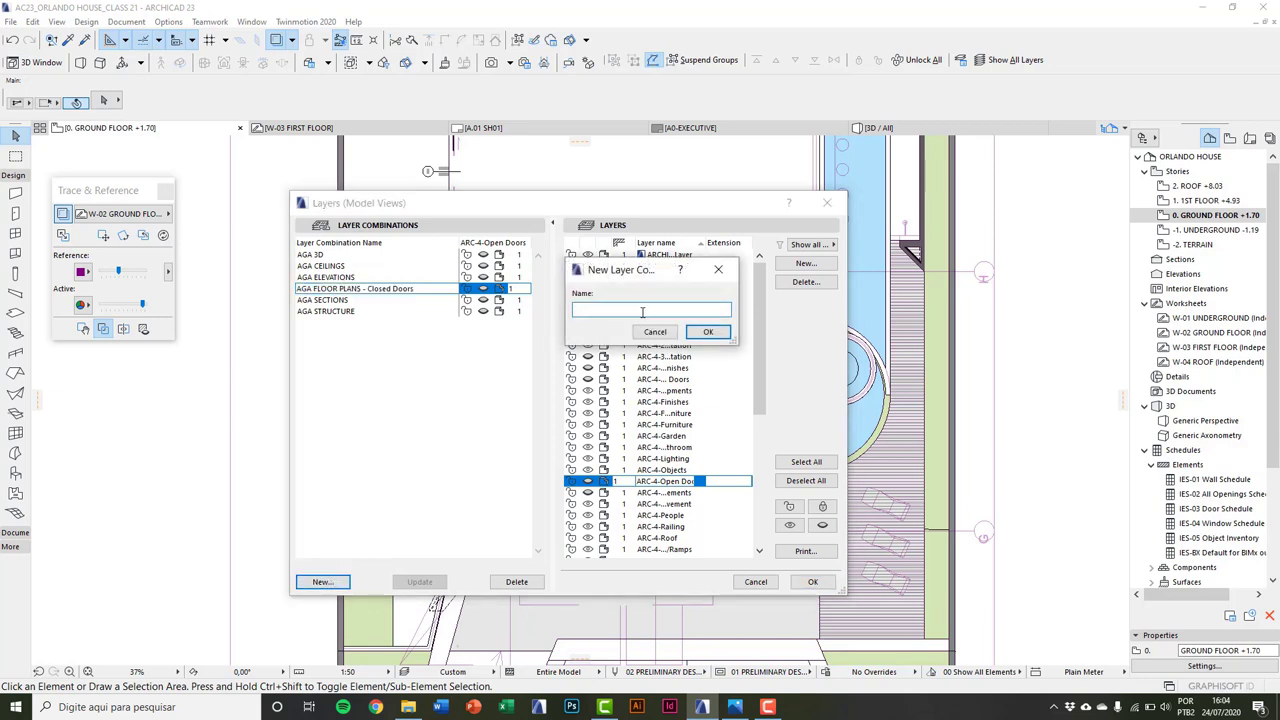
key(ctrl+v)
key(BackSpace)
key(BackSpace)
key(BackSpace)
key(BackSpace)
key(BackSpace)
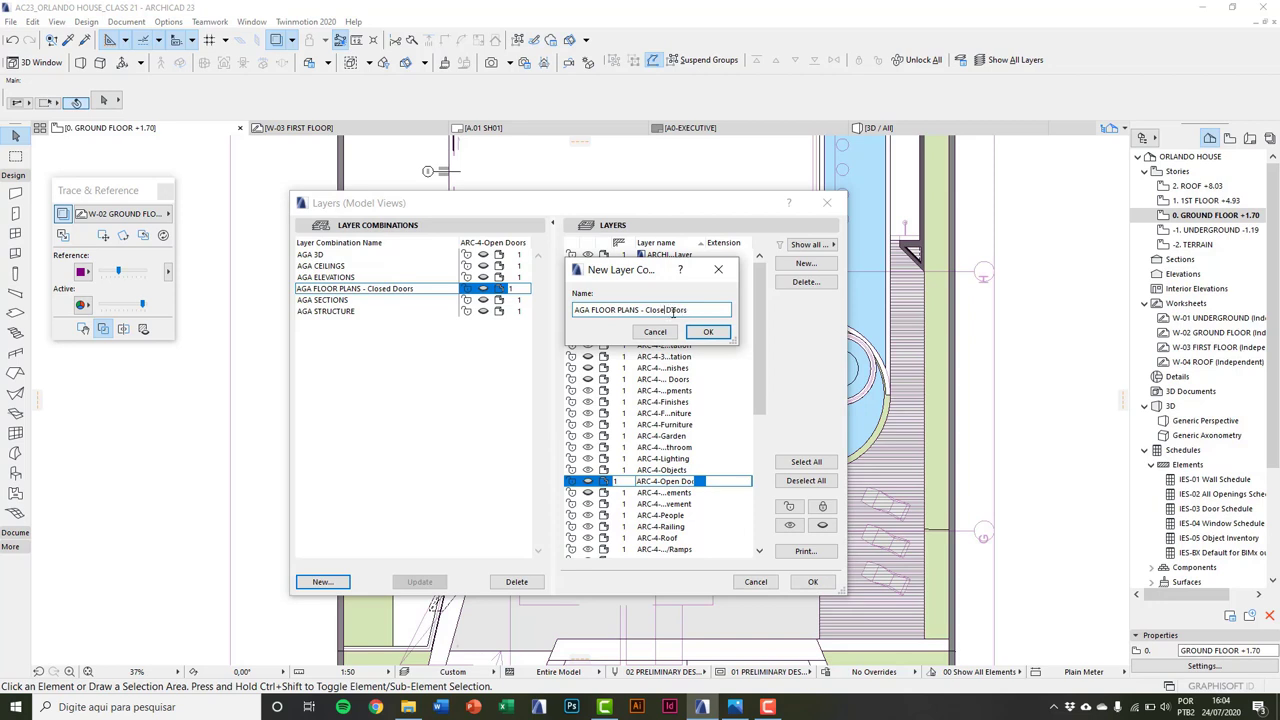
text(Open)
click(708, 331)
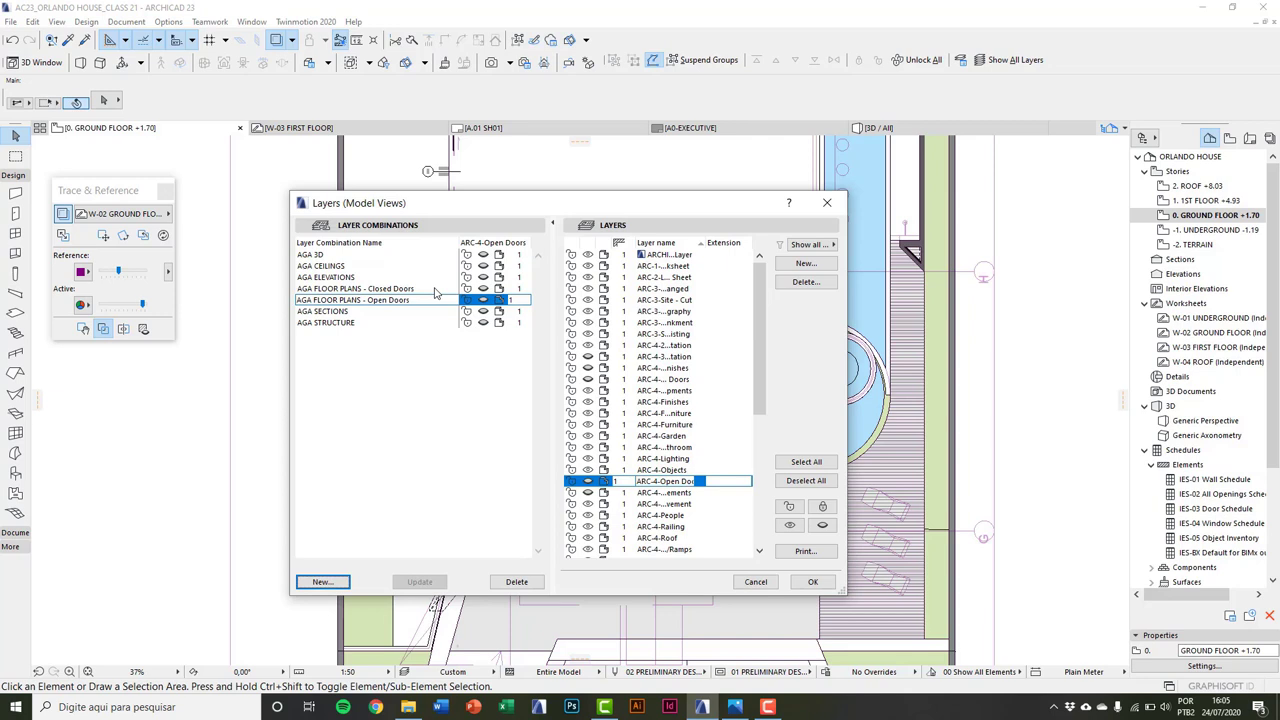
Step: Make the ARC-4-Open Doors layer visible in the AGA FLOOR PLANS - Open Doors combination and update that combination
click(420, 300)
click(588, 482)
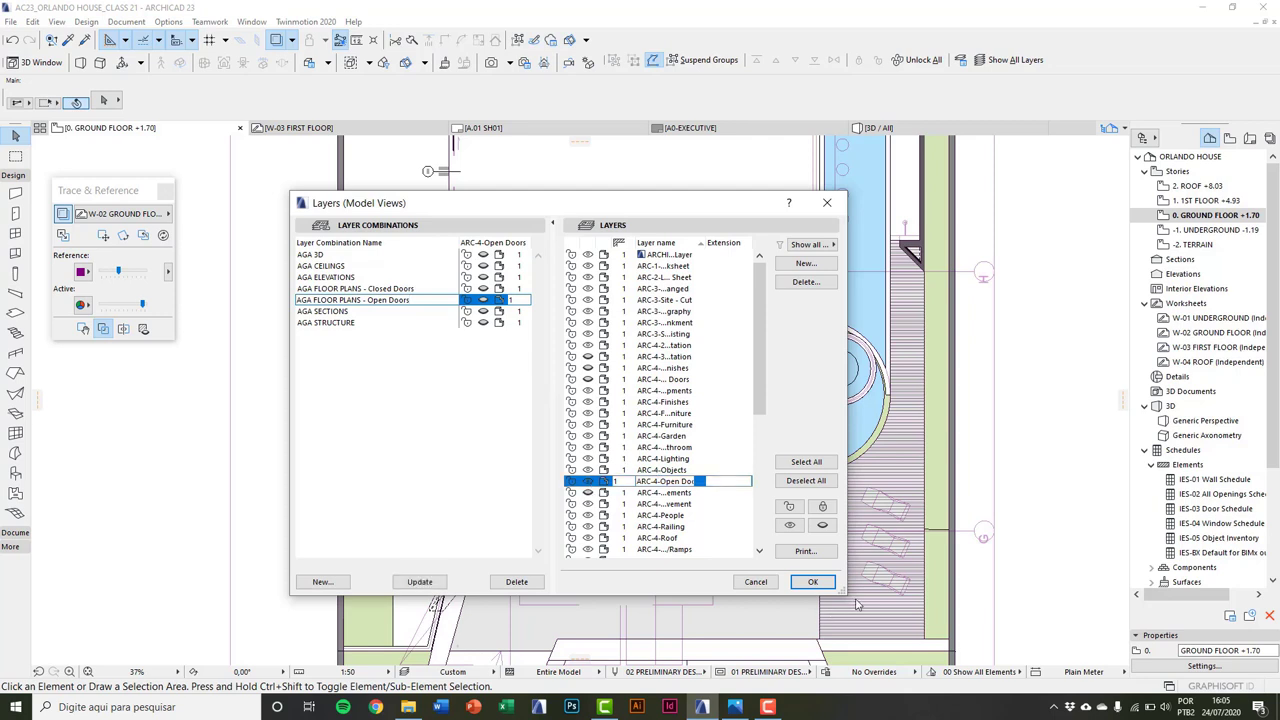
drag(846, 592, 960, 618)
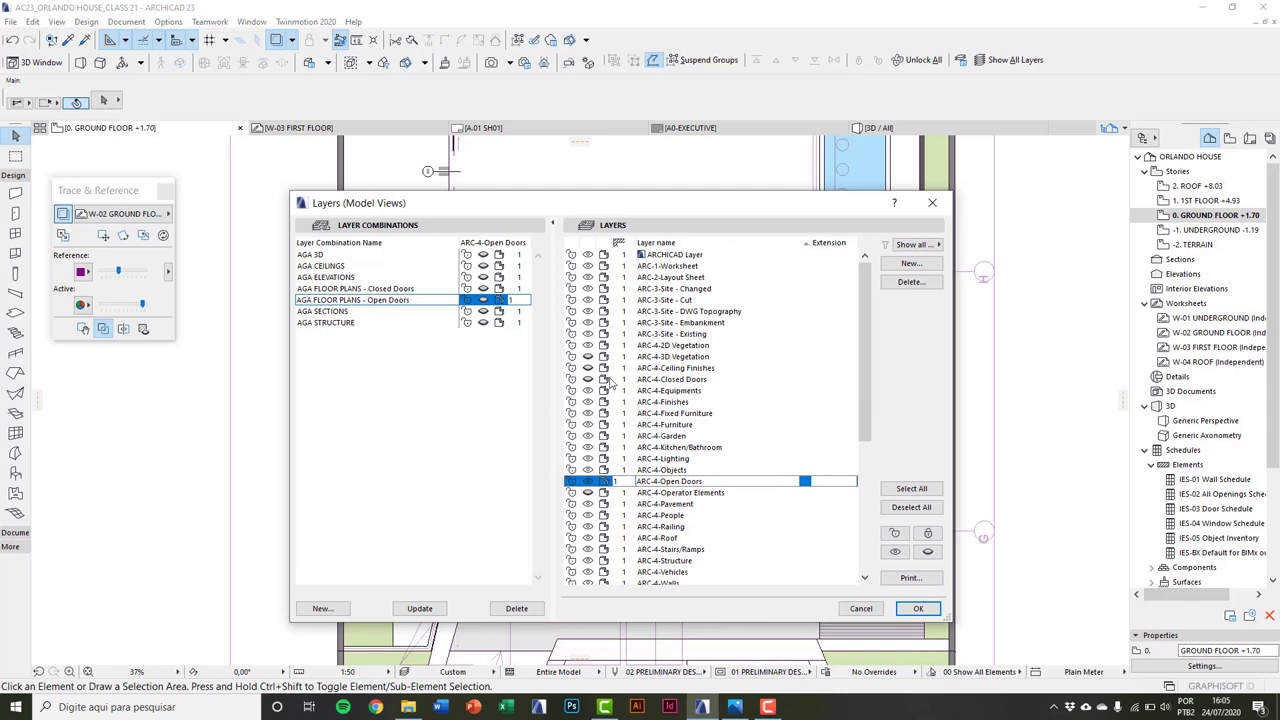
click(664, 381)
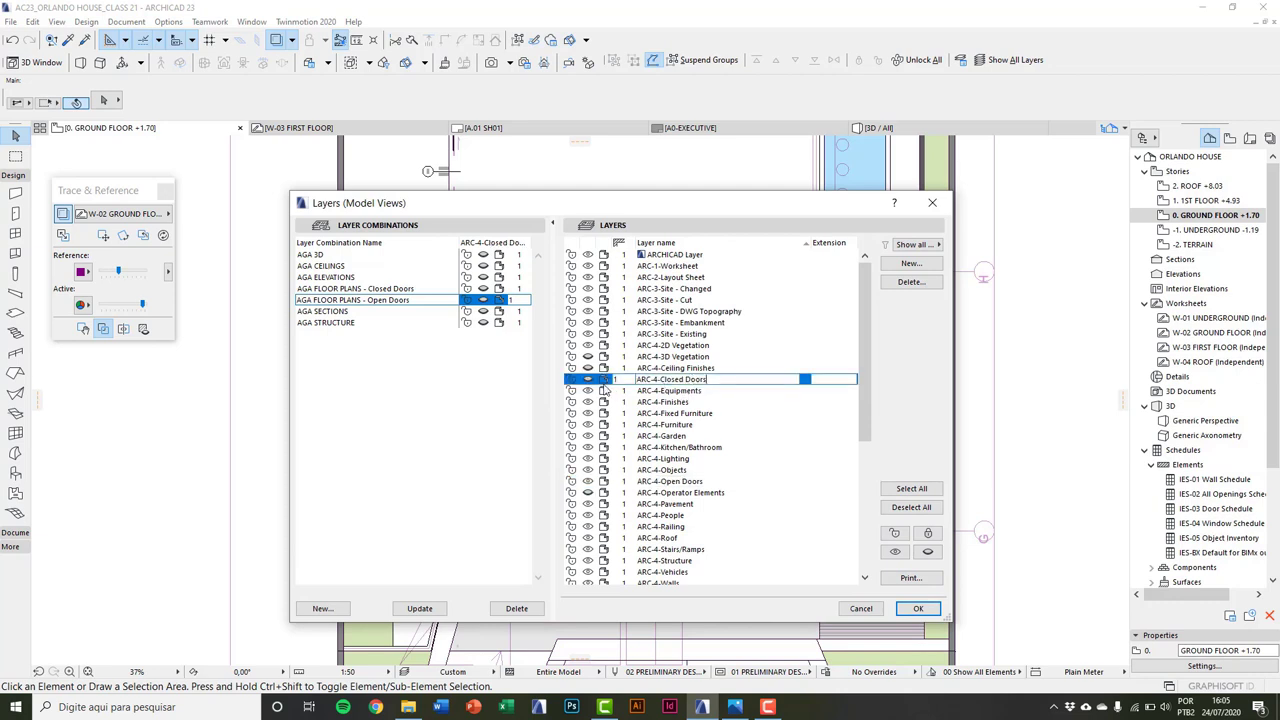
click(417, 612)
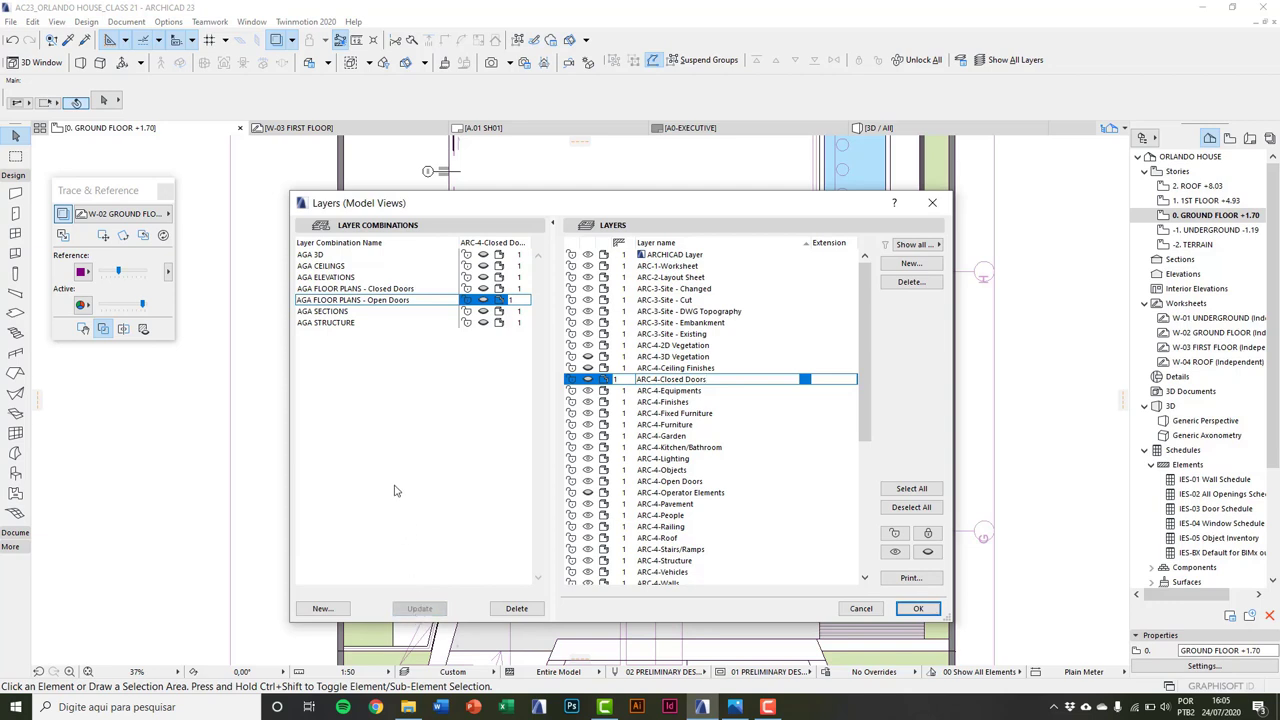
Step: Make the ARC-4-Closed Doors layer visible in the AGA FLOOR PLANS - Closed Doors combination, update it and apply the layer settings
click(407, 290)
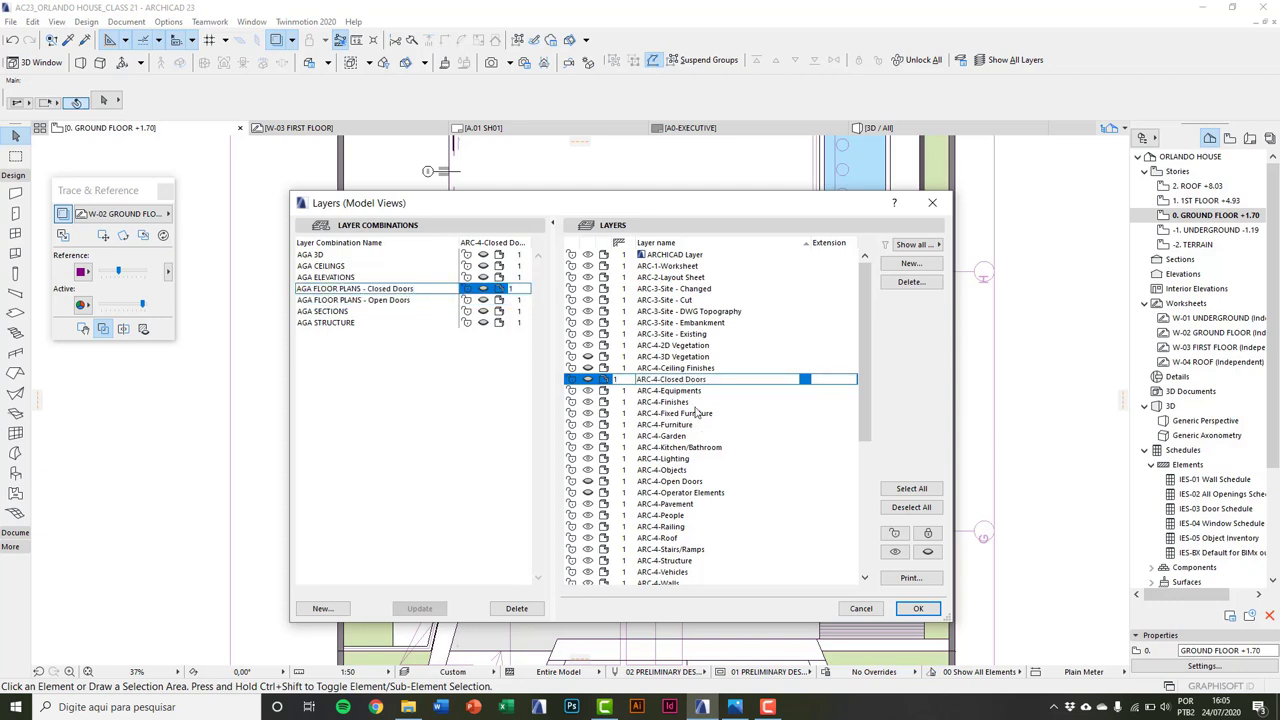
click(588, 380)
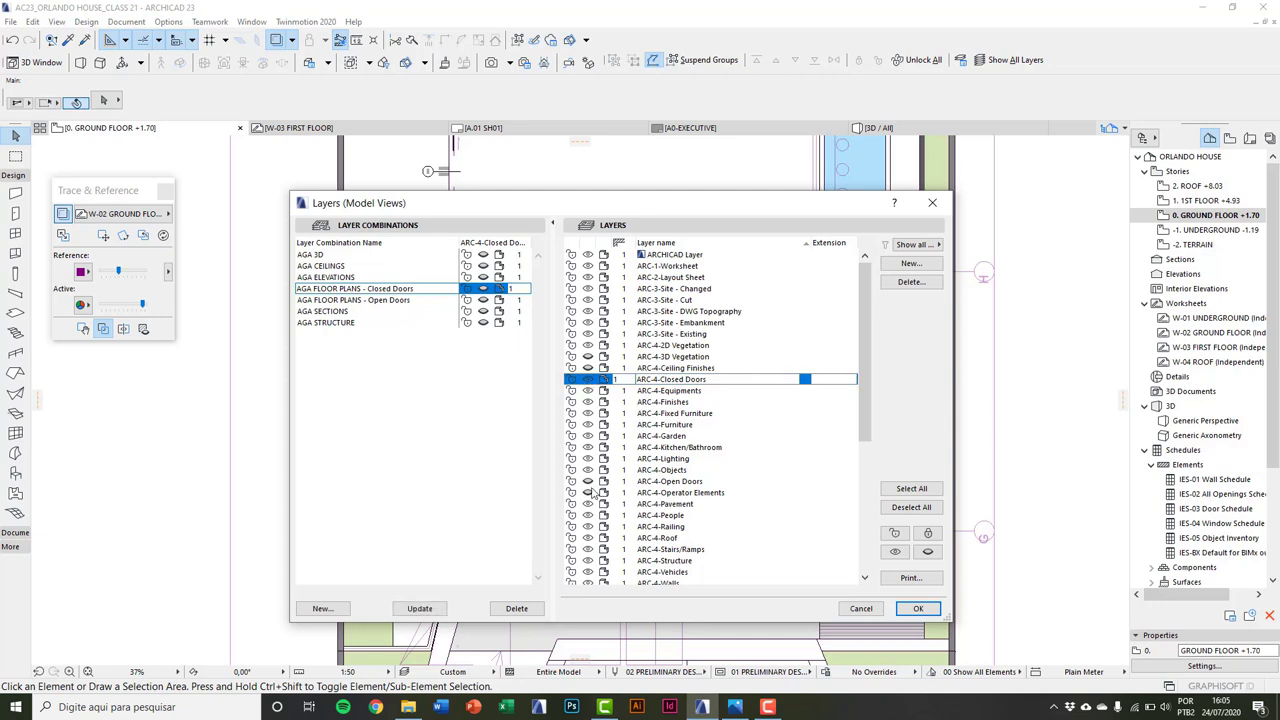
click(678, 482)
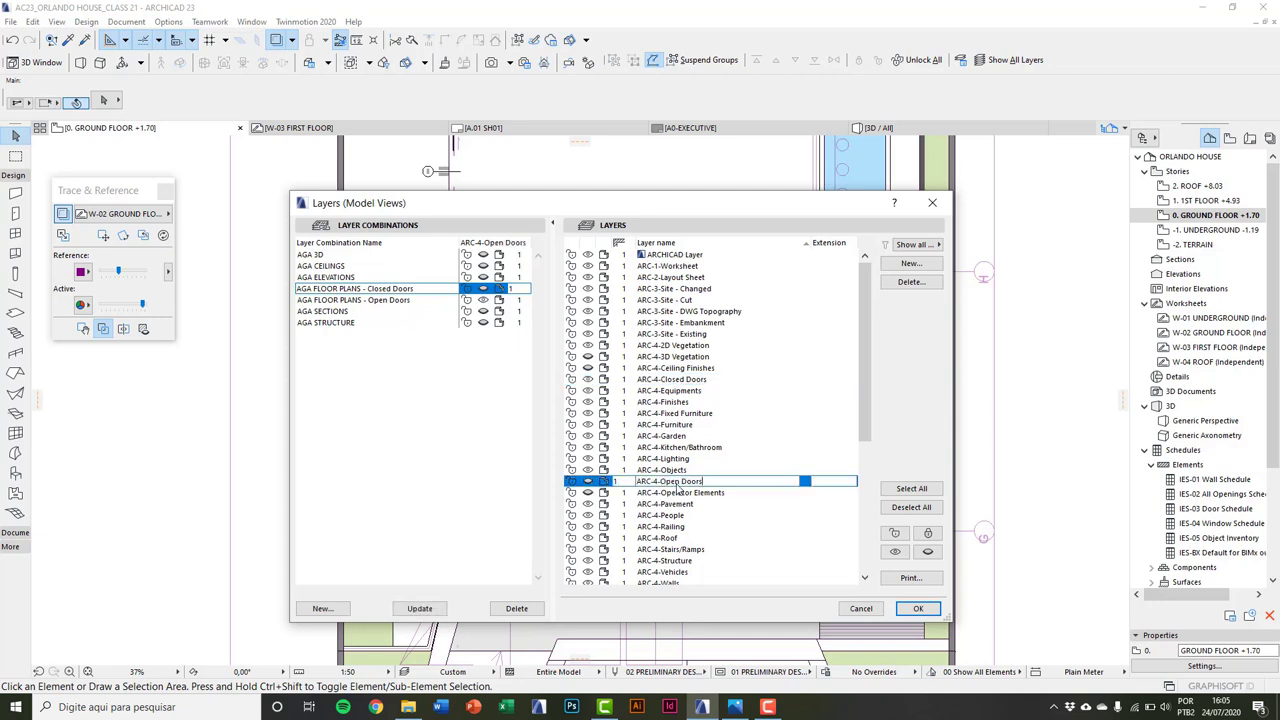
click(437, 615)
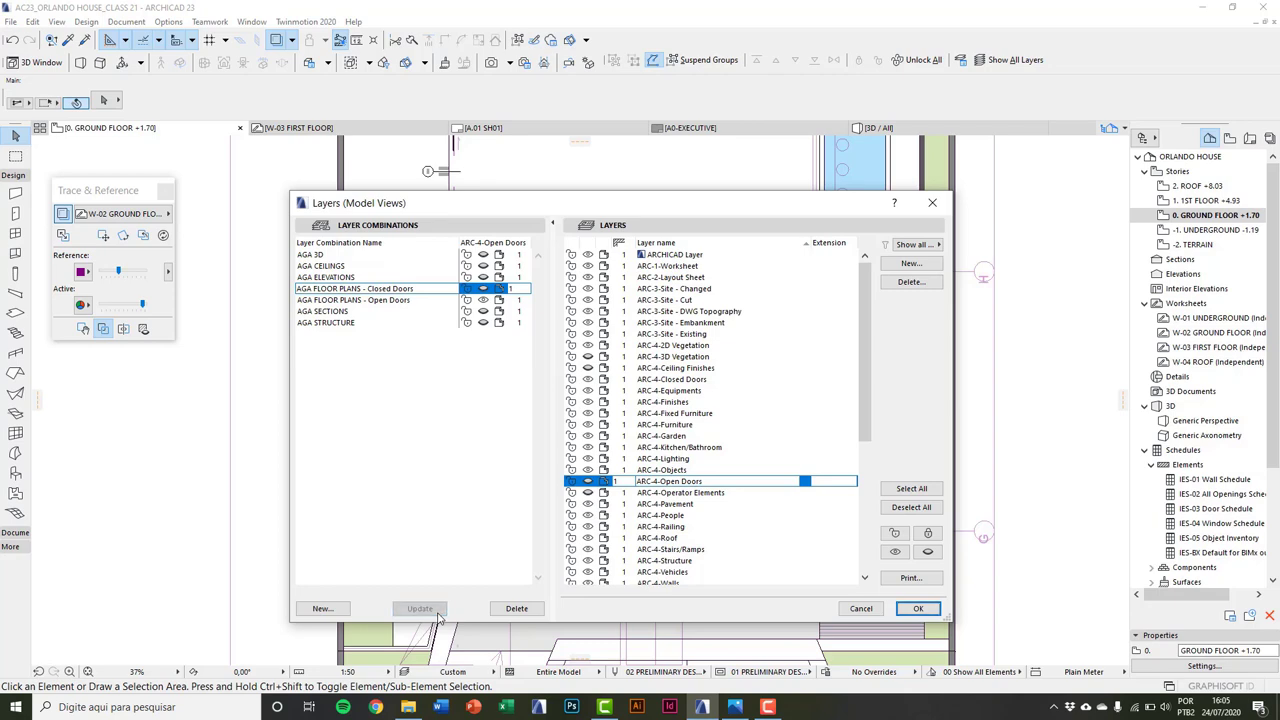
click(912, 608)
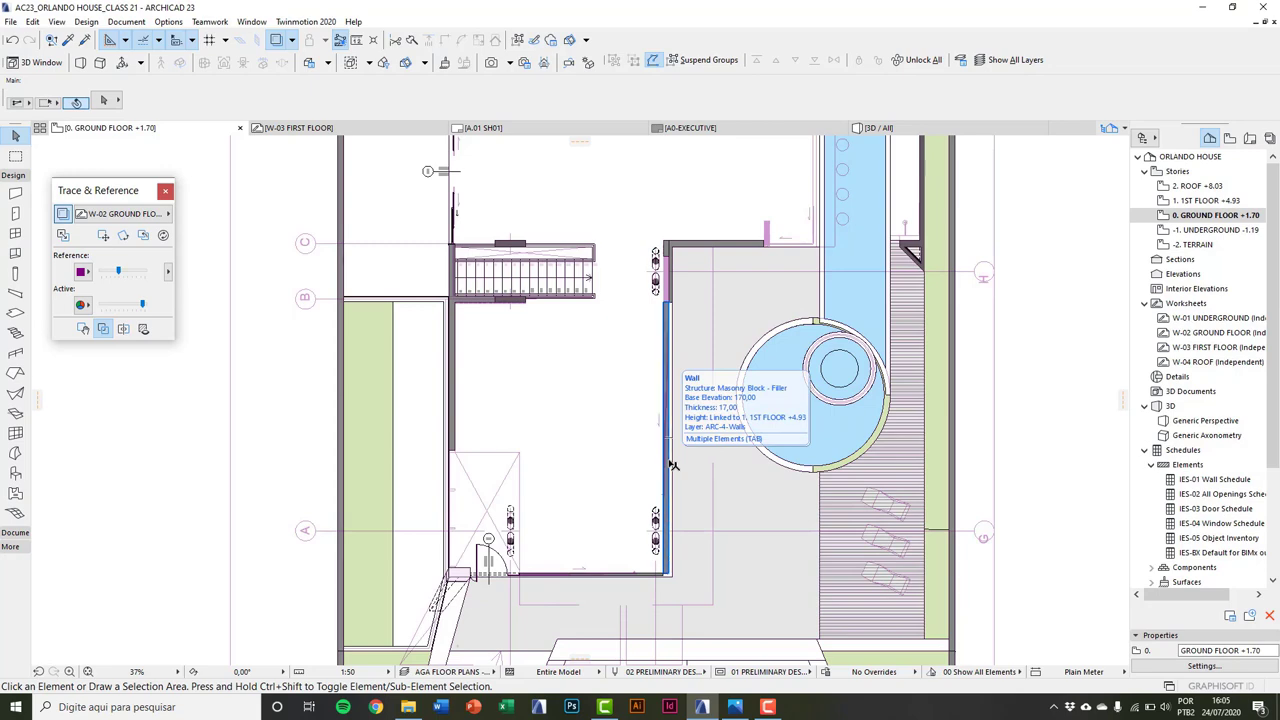
Step: Assign the two sliding-door walls meeting at the living area's lower-right corner to the ARC-4-Closed Doors layer
click(673, 465)
scroll(690, 552, up, 5)
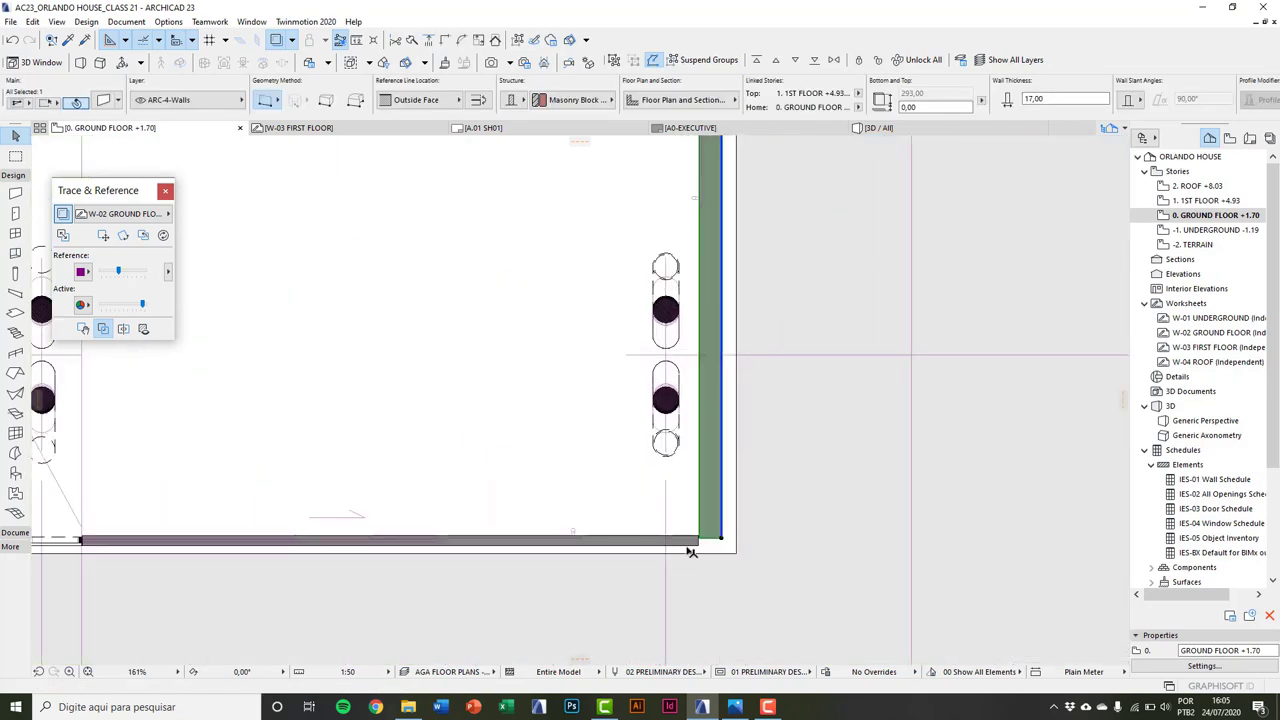
shift+click(693, 549)
scroll(693, 549, down, 3)
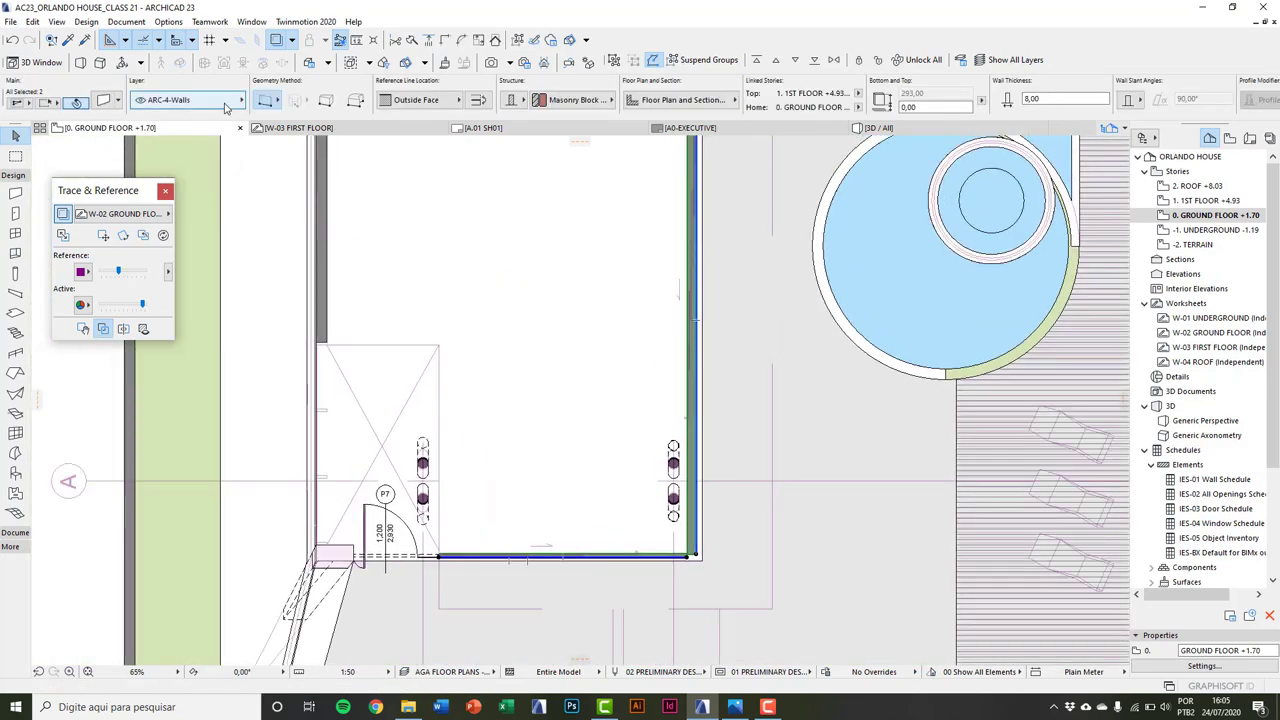
click(226, 100)
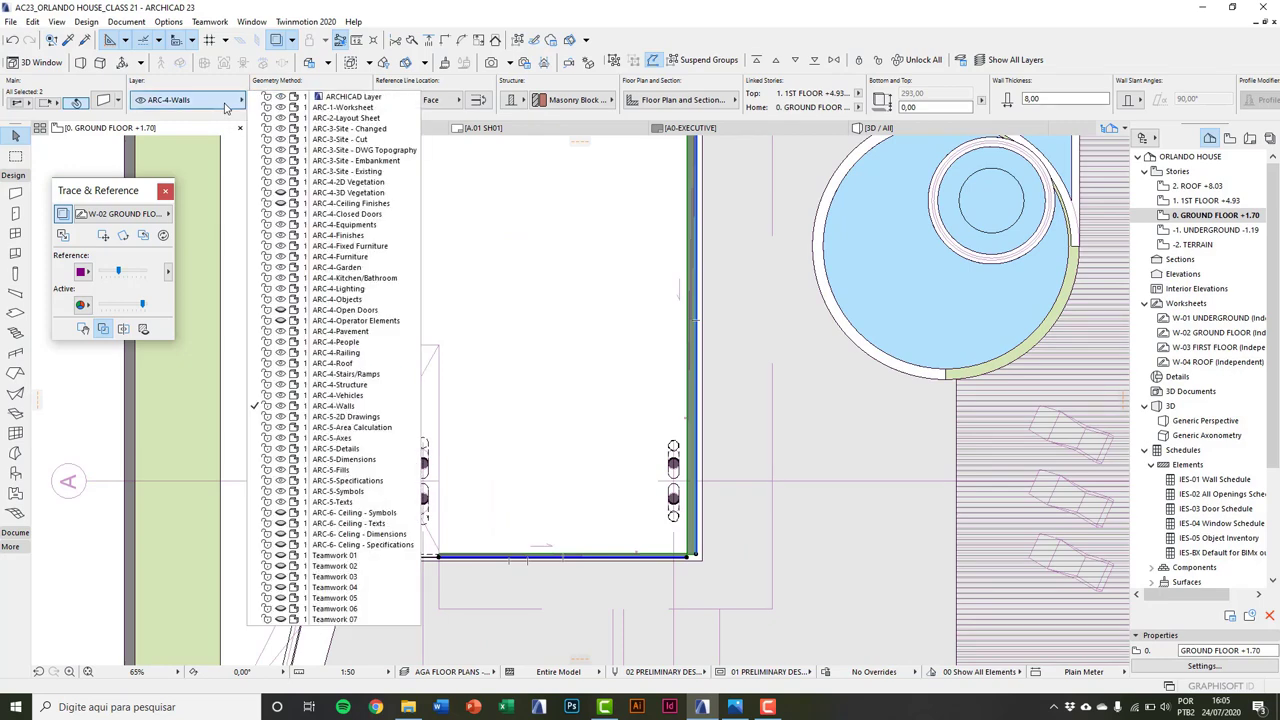
click(364, 214)
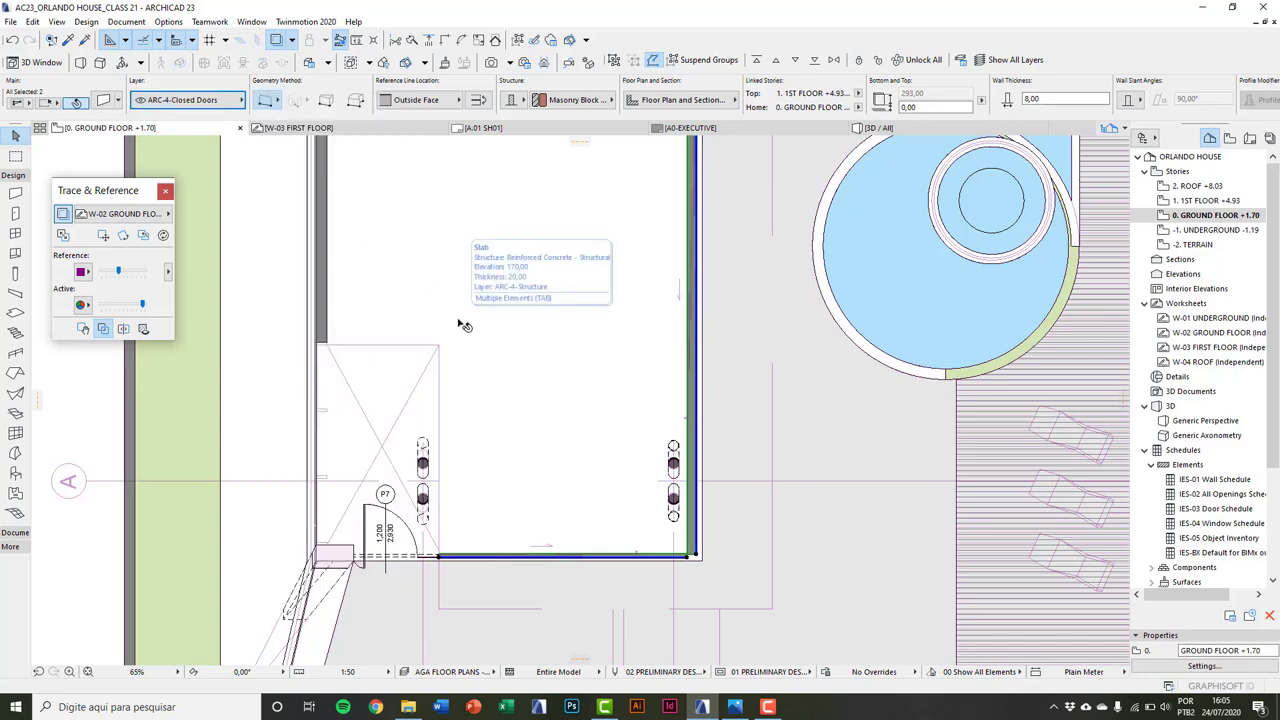
Step: Apply the AGA FLOOR PLANS - Closed Doors layer combination to the 3D view and inspect the dark ground-floor door walls
key(F3)
scroll(528, 446, down, 10)
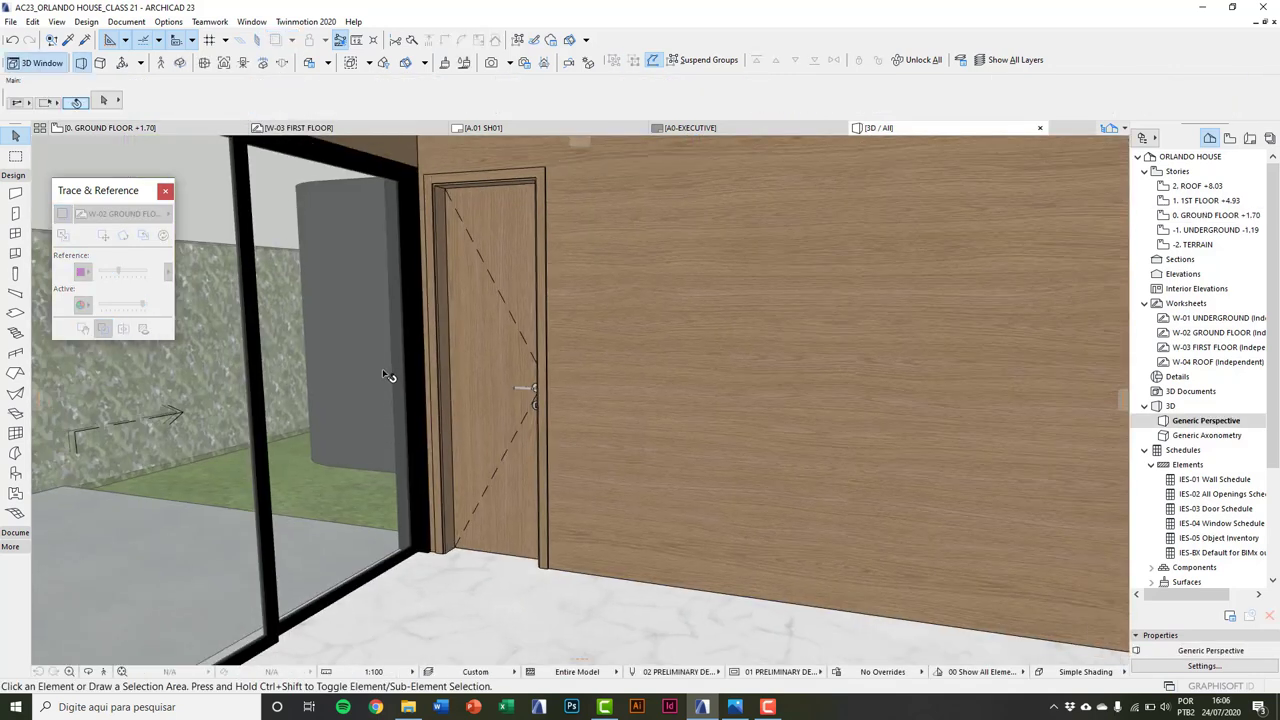
scroll(630, 372, down, 5)
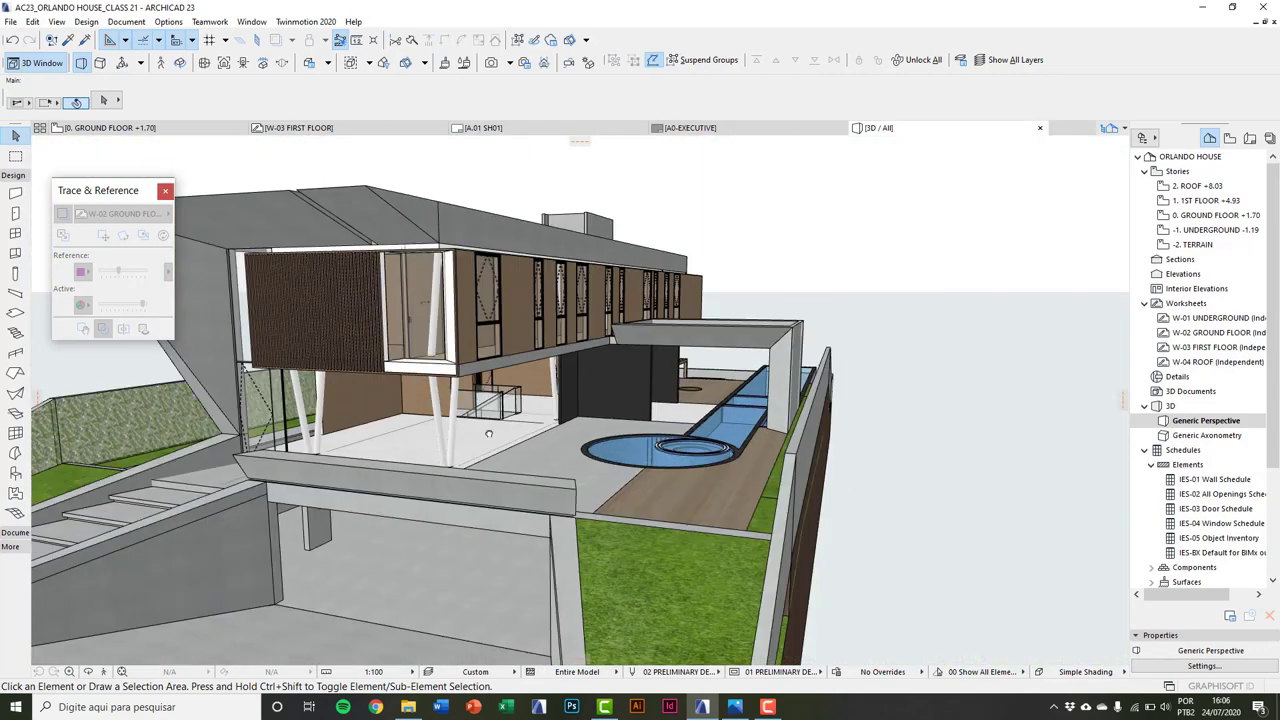
scroll(549, 477, up, 2)
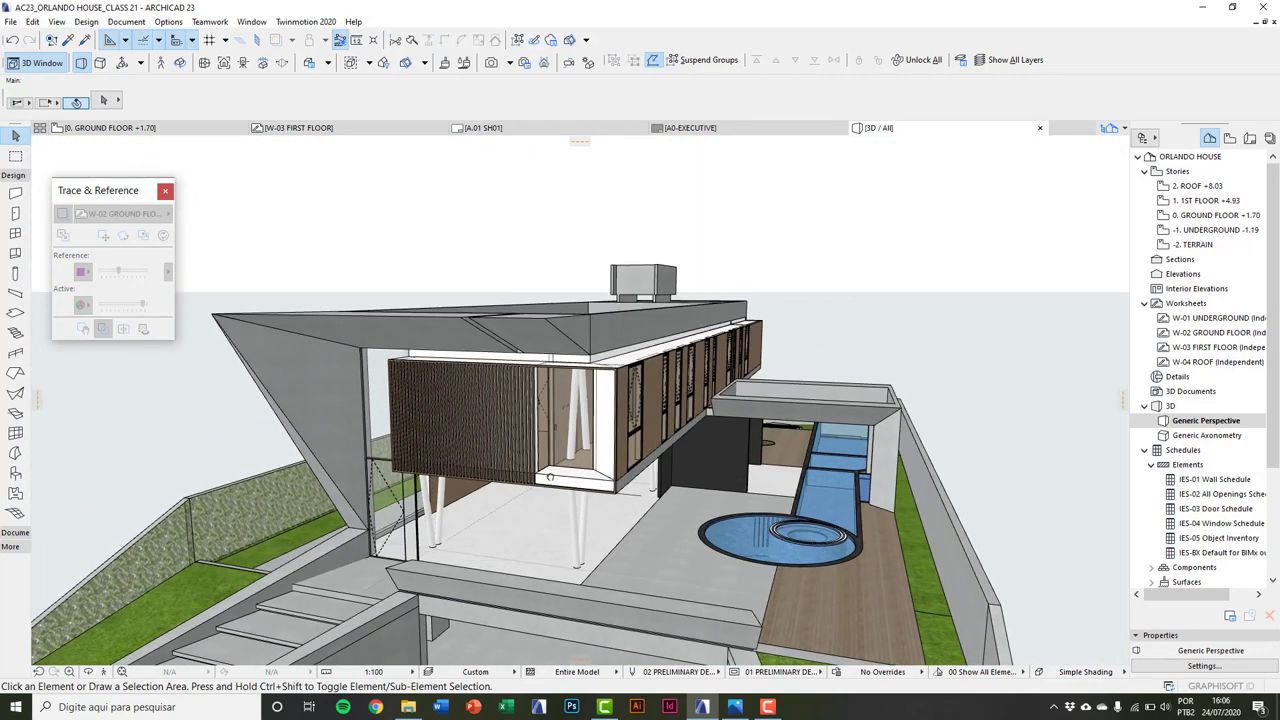
key(ctrl+l)
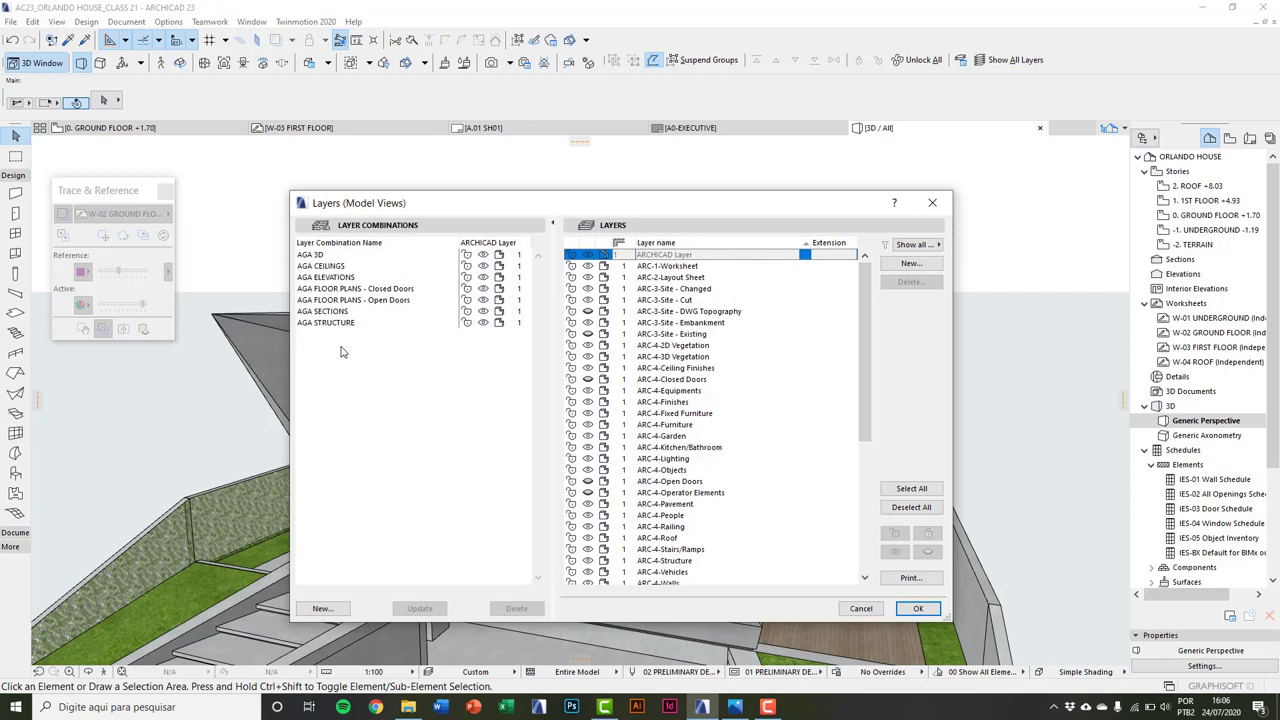
click(409, 289)
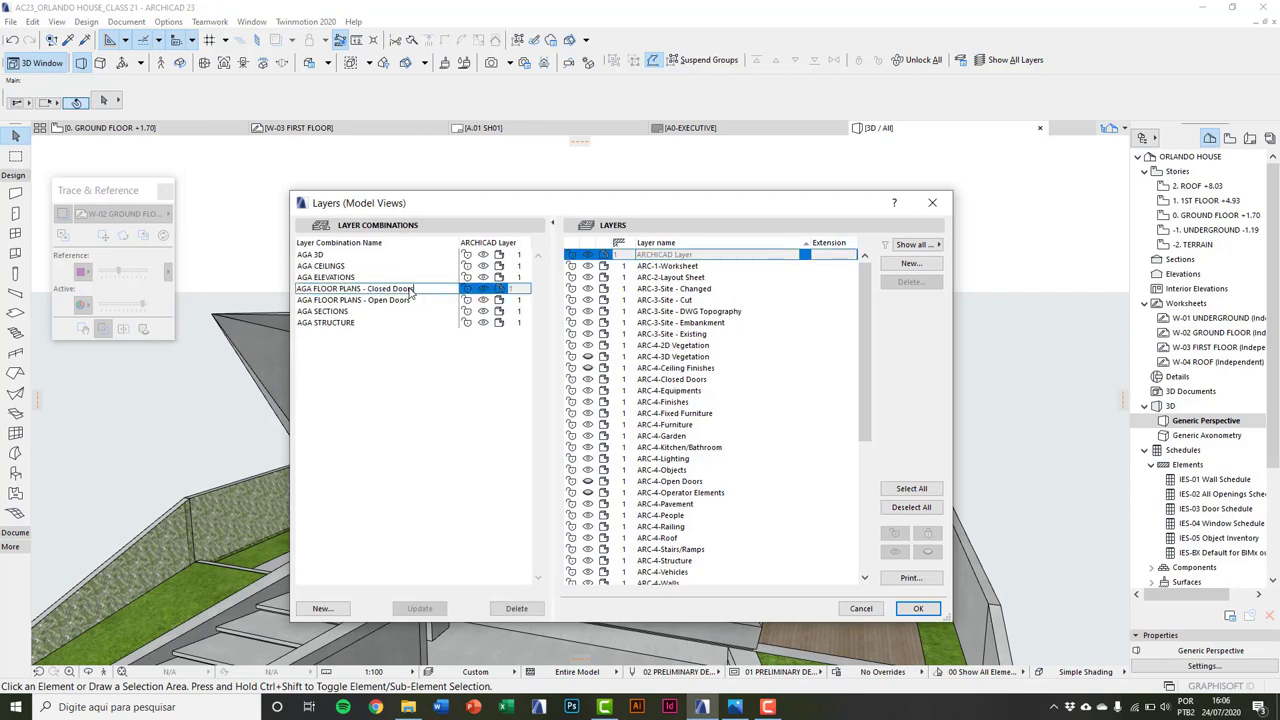
click(917, 608)
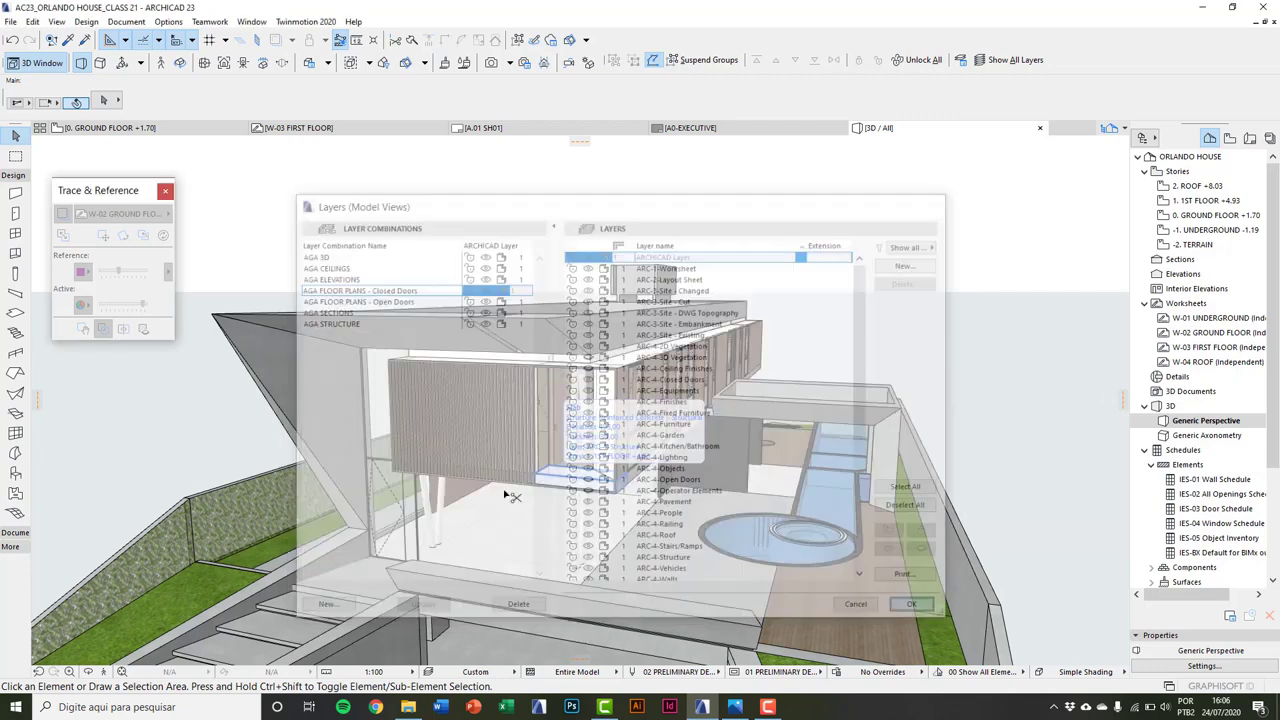
shift+middle_drag(605, 528, 543, 571)
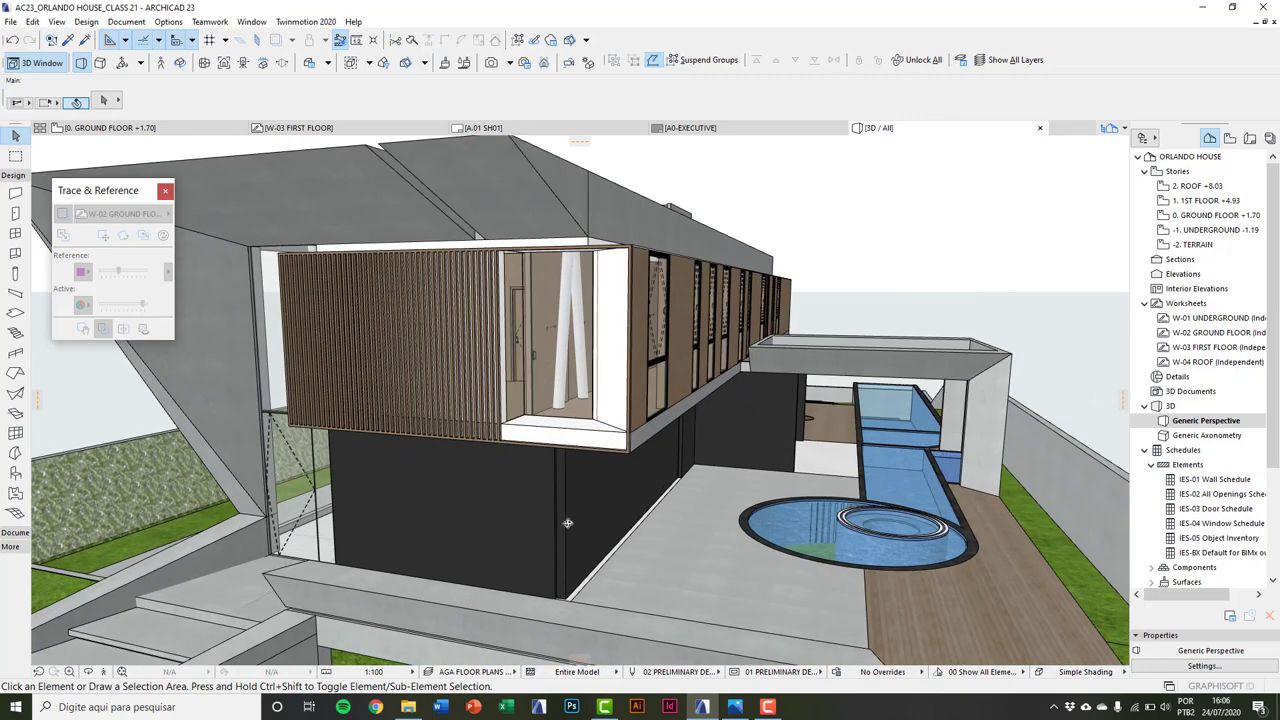
shift+middle_drag(547, 477, 712, 444)
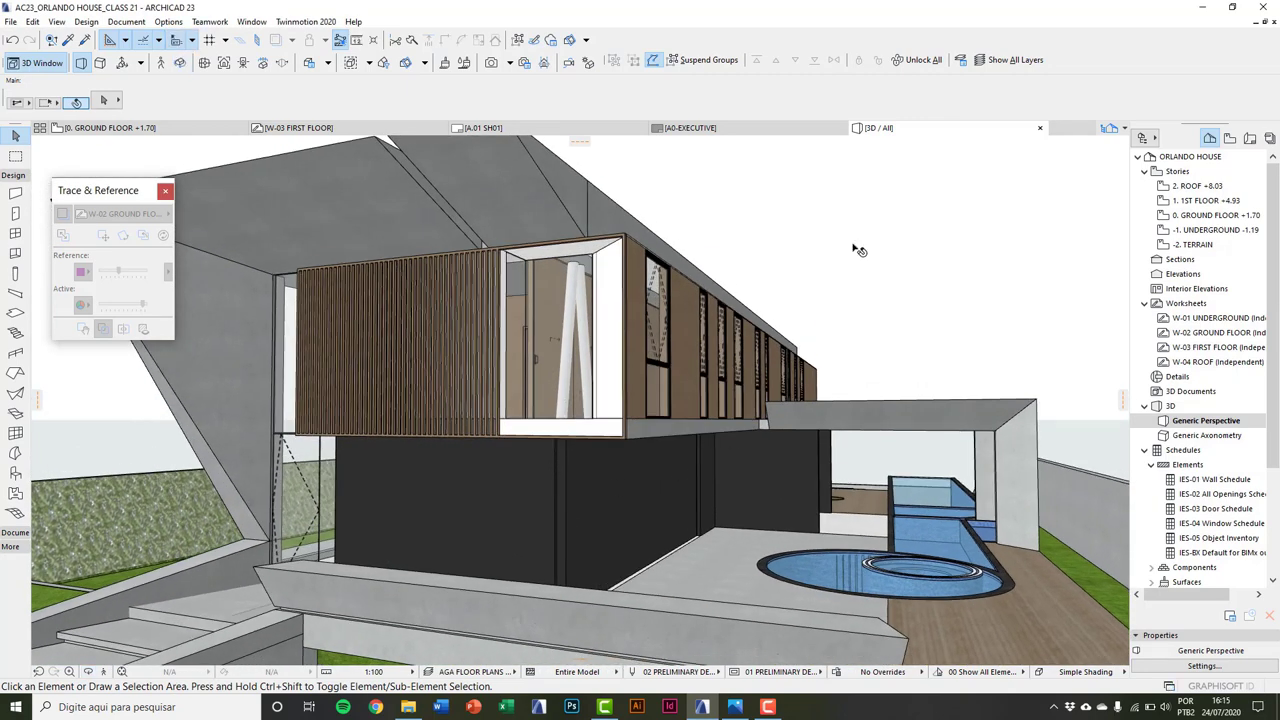
Step: On the ground floor plan, set the default slab to 2,00 thick in Glass with Glass - Clear Fast surface overrides
key(F2)
scroll(463, 480, down, 3)
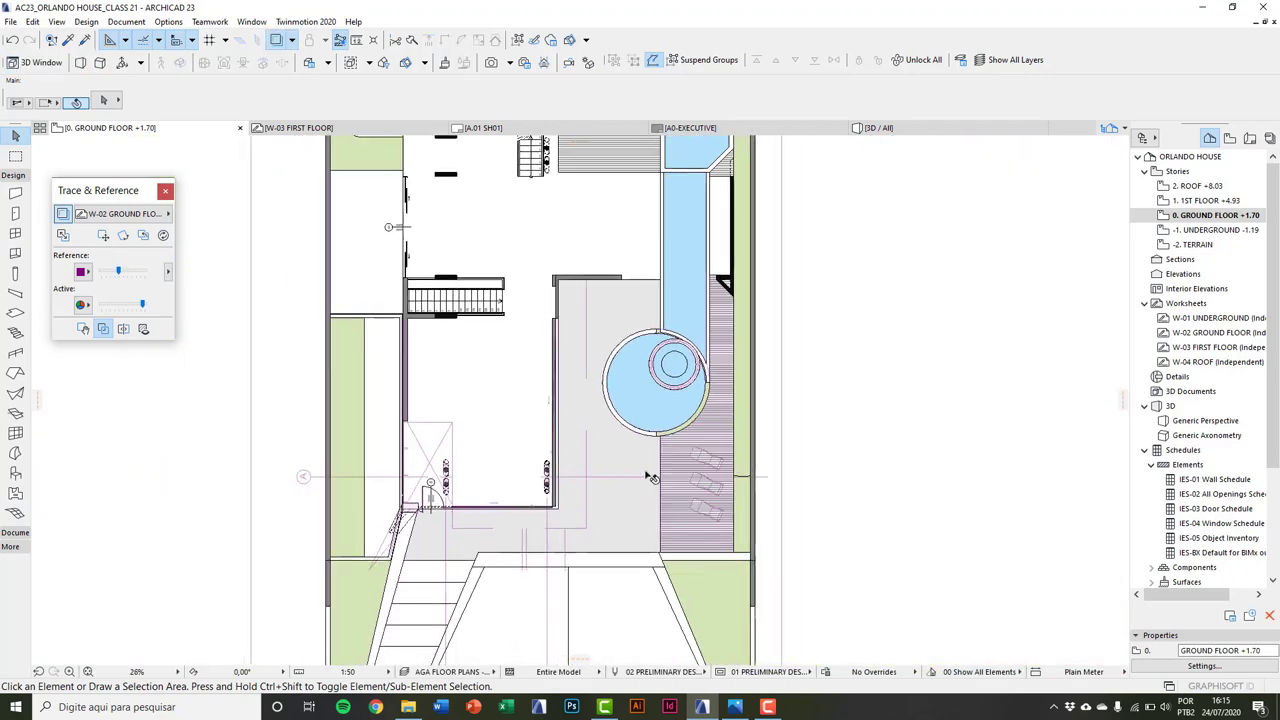
double_click(14, 313)
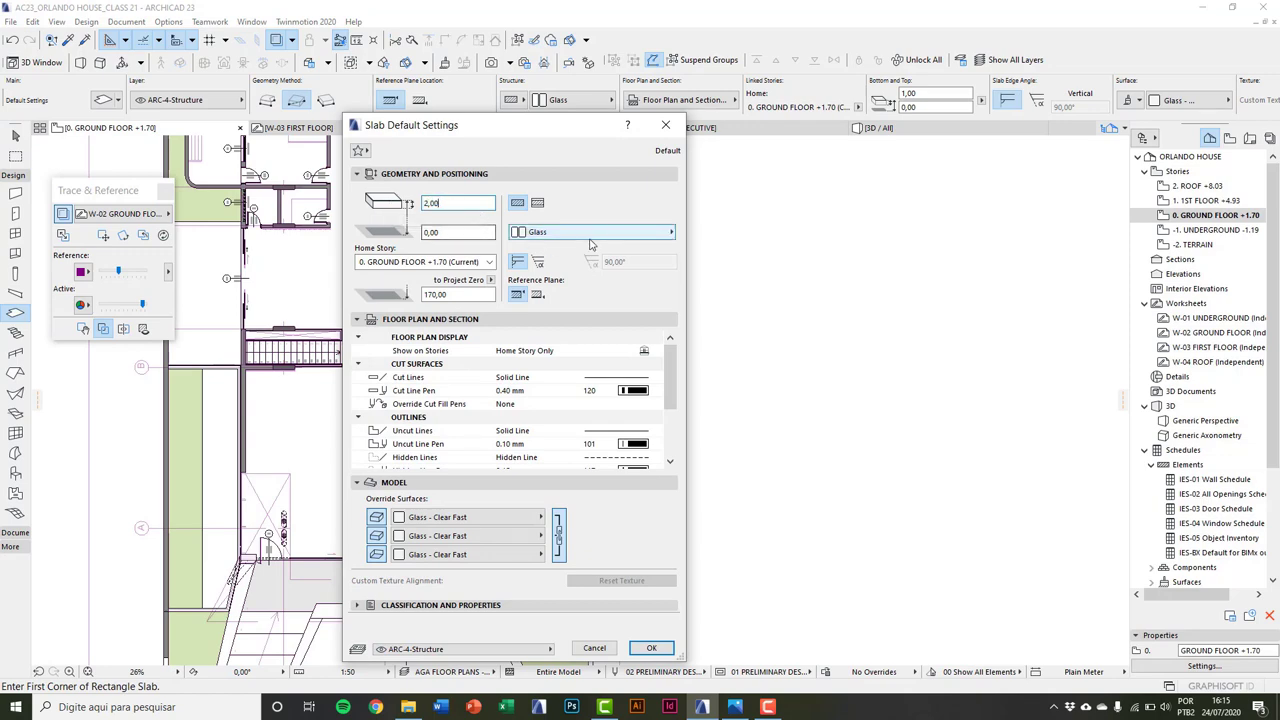
click(637, 232)
click(637, 232)
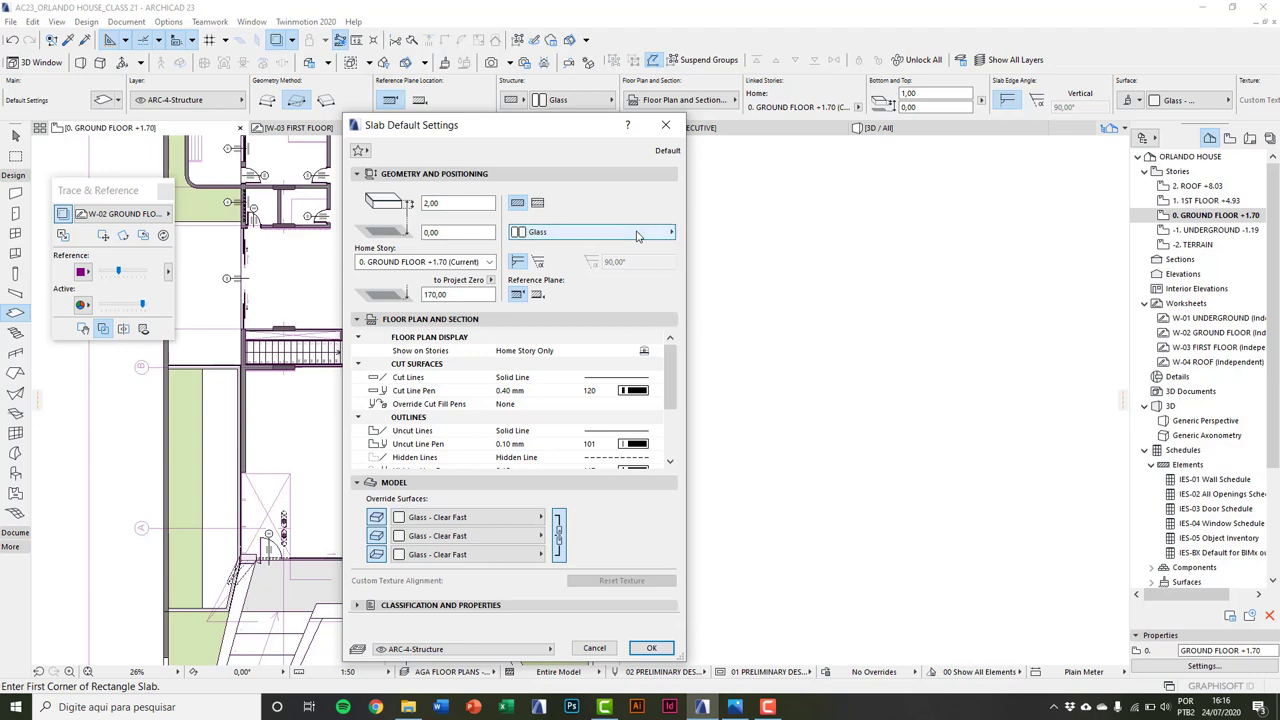
click(510, 537)
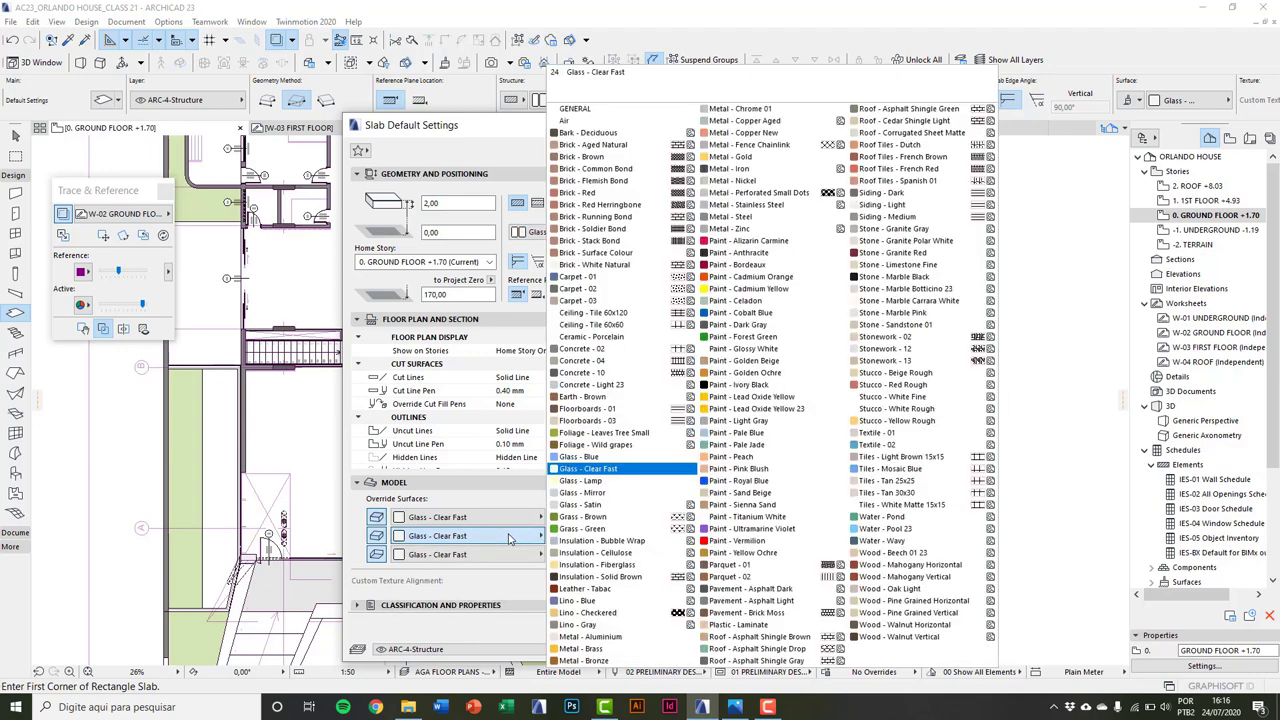
click(510, 537)
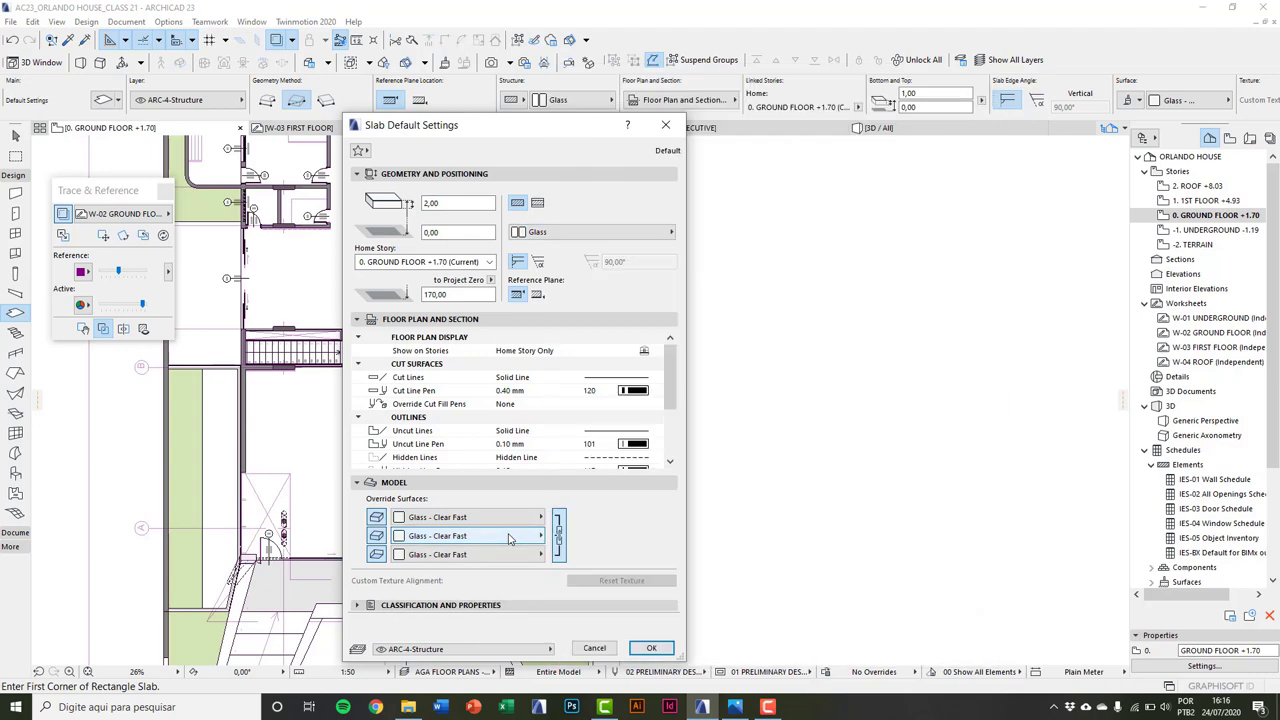
click(651, 648)
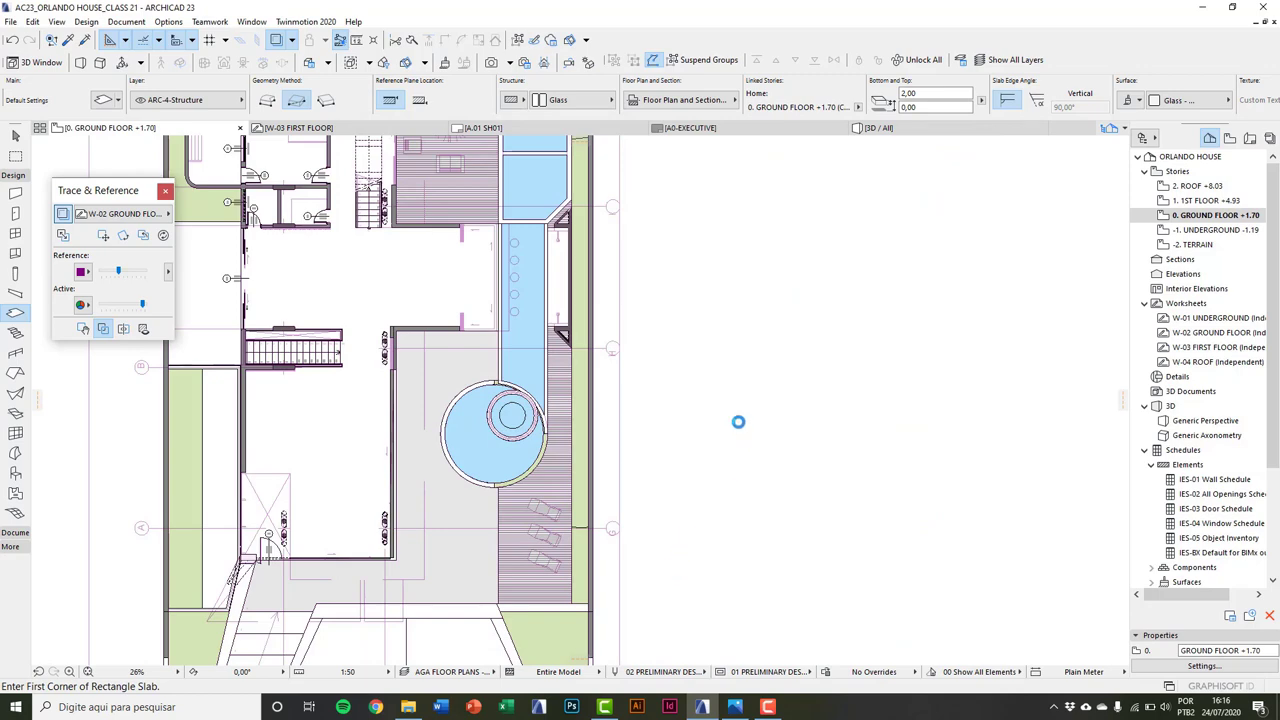
Step: Draw a rectangular glass slab 293 wide by 148 high in the empty area beside the plan, and select it
scroll(741, 424, up, 4)
click(654, 282)
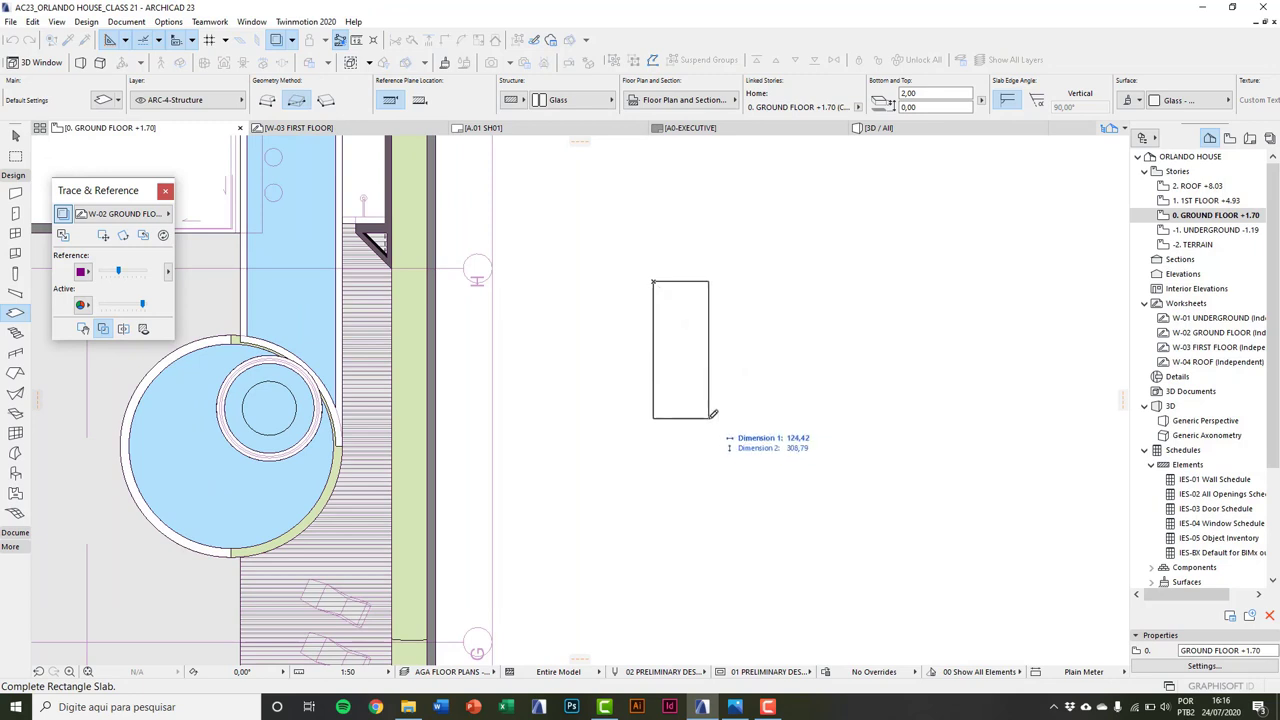
text(293)
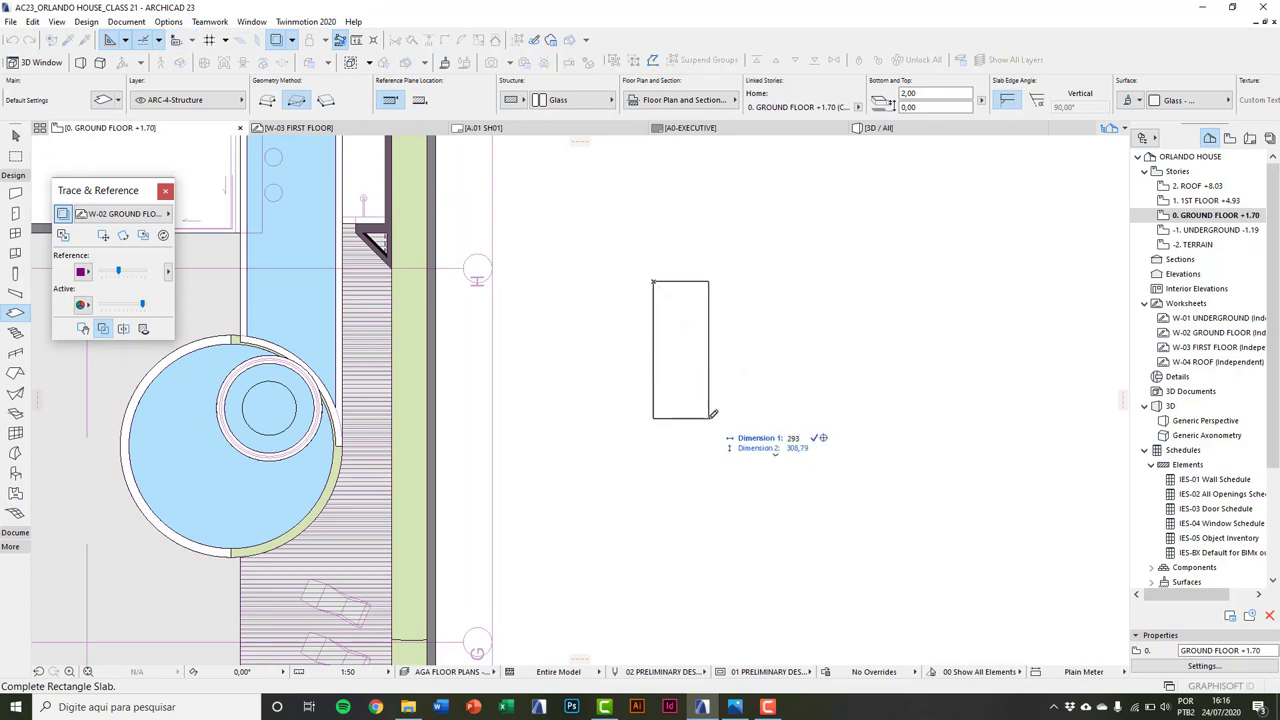
key(Tab)
text(14)
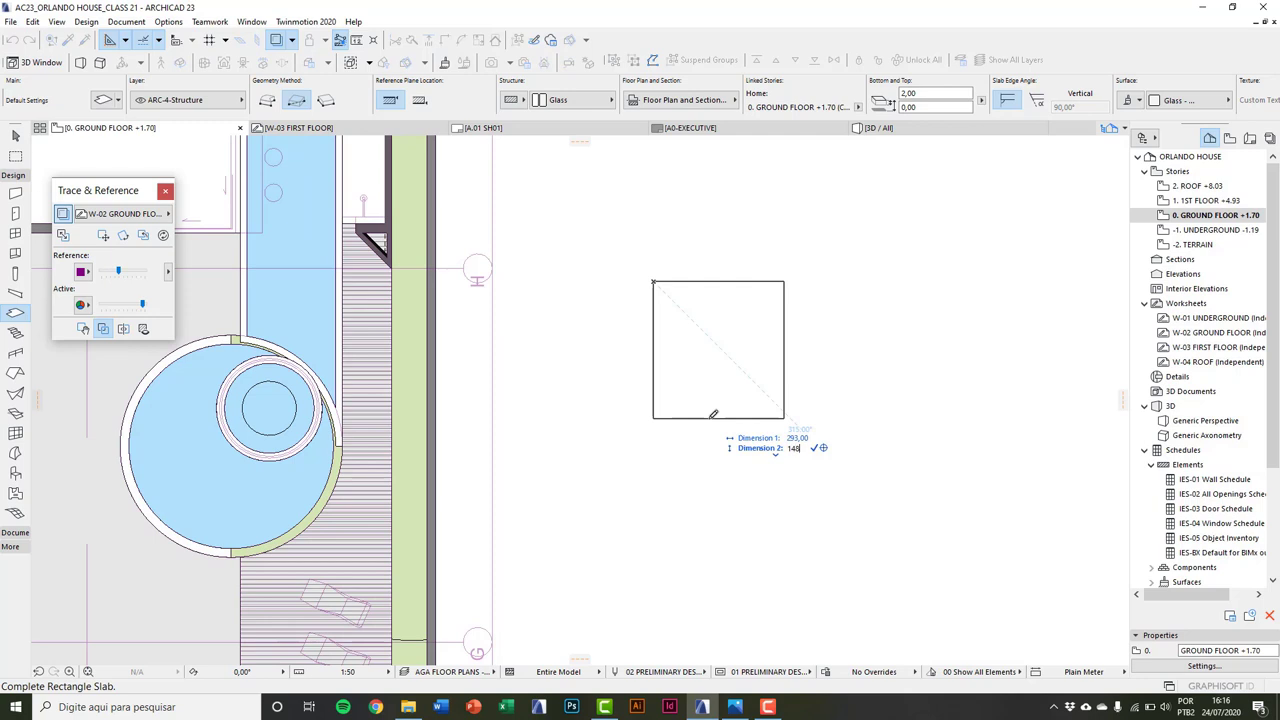
text(8)
key(Return)
click(750, 335)
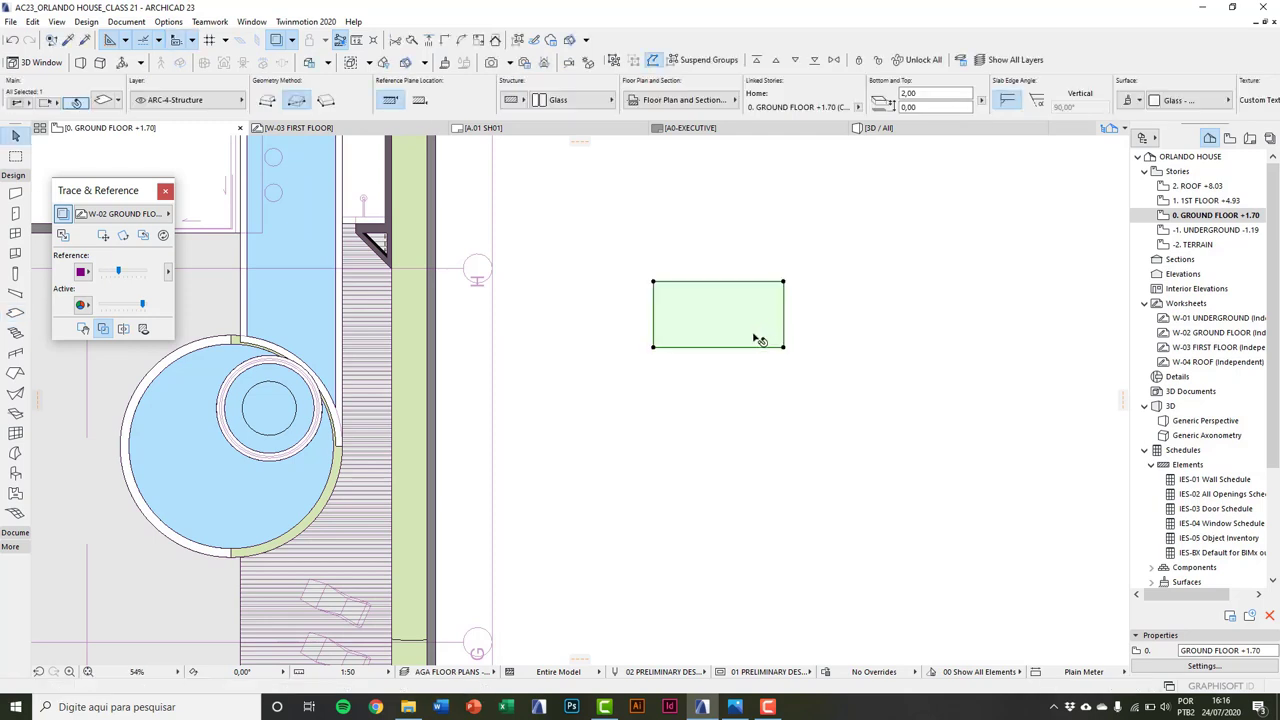
Step: Rotate the selected glass slab 90° about its lower-left corner so its long side stands upright on the plan
key(ctrl+e)
click(653, 348)
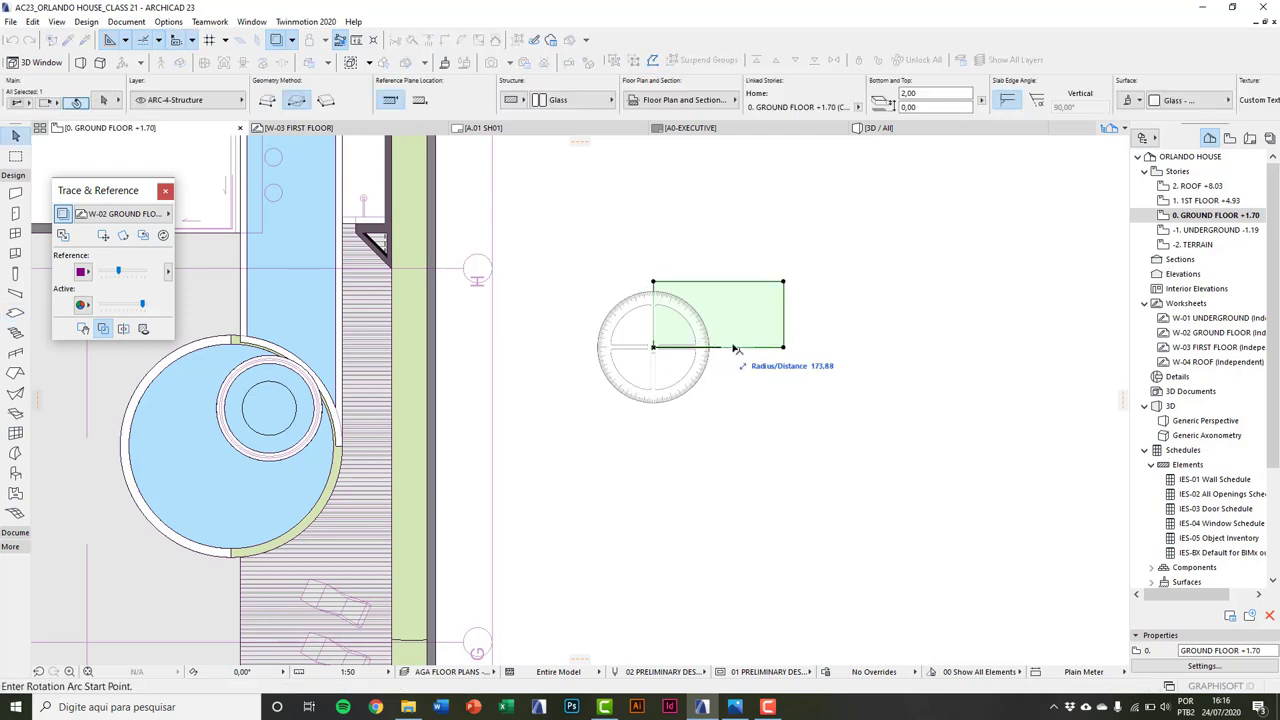
click(740, 348)
click(650, 298)
Step: Drag a copy of the upright glass slab down and to the right, and delete the original slab
key(ctrl+shift+d)
click(635, 296)
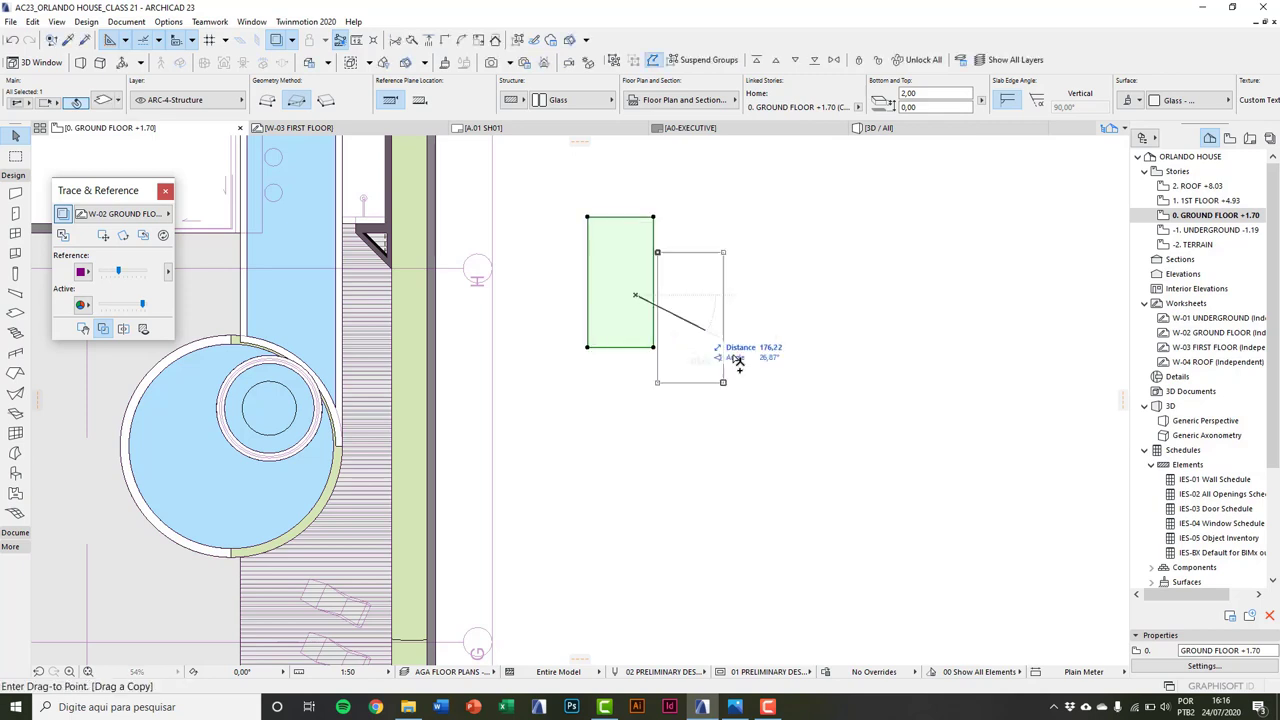
click(748, 360)
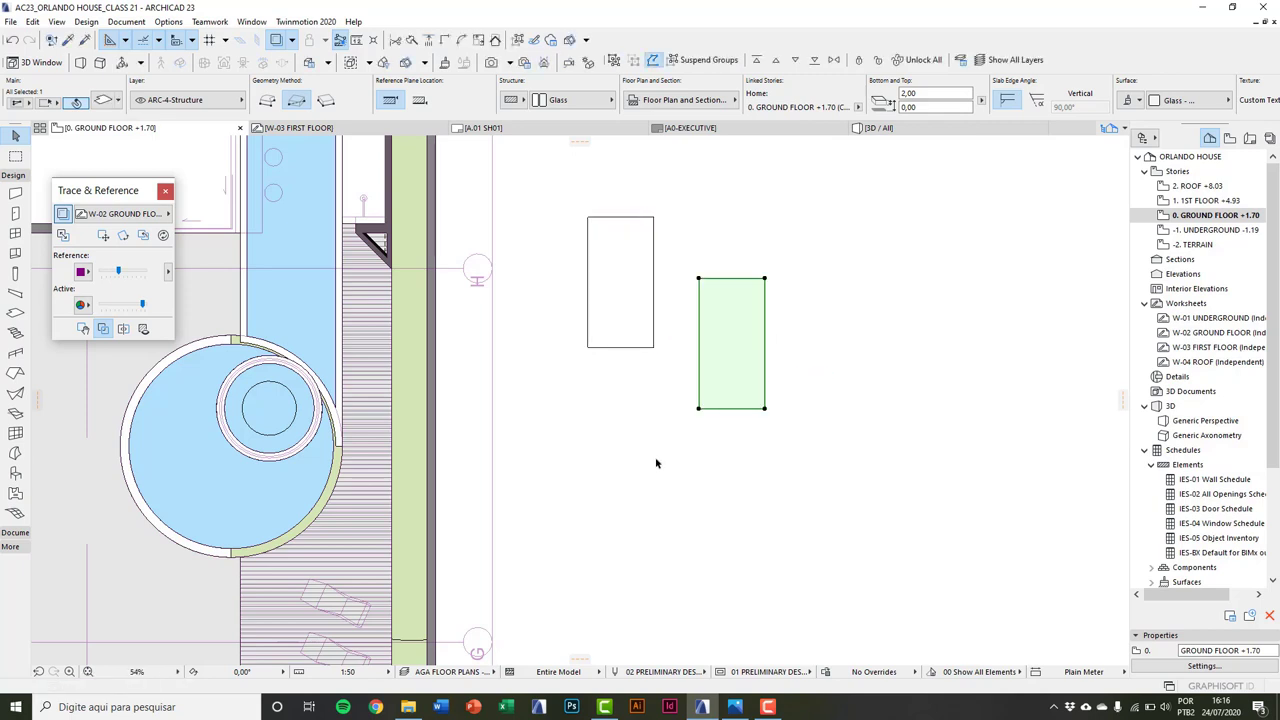
click(645, 308)
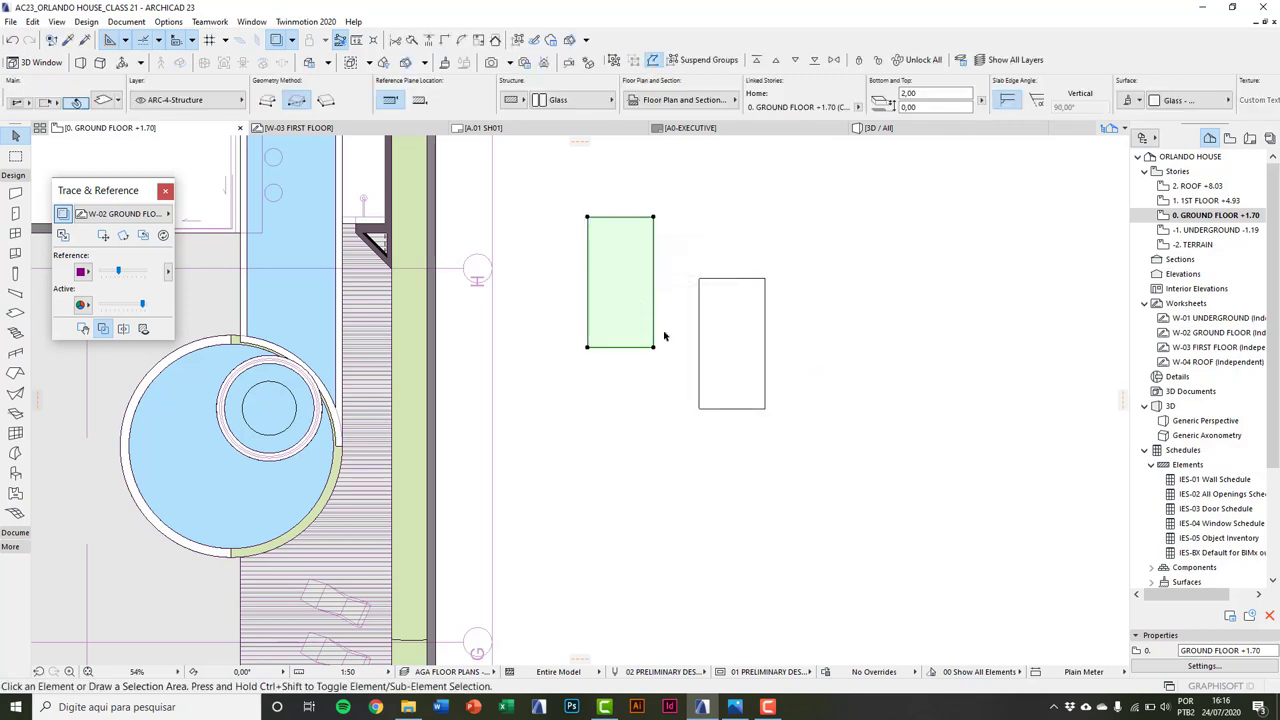
key(Delete)
Step: Configure Multiply for the remaining glass slab to drag by Increment with 5 copies and 3,00 vertical displacement
click(735, 335)
middle_drag(735, 335, 471, 366)
scroll(528, 394, up, 1)
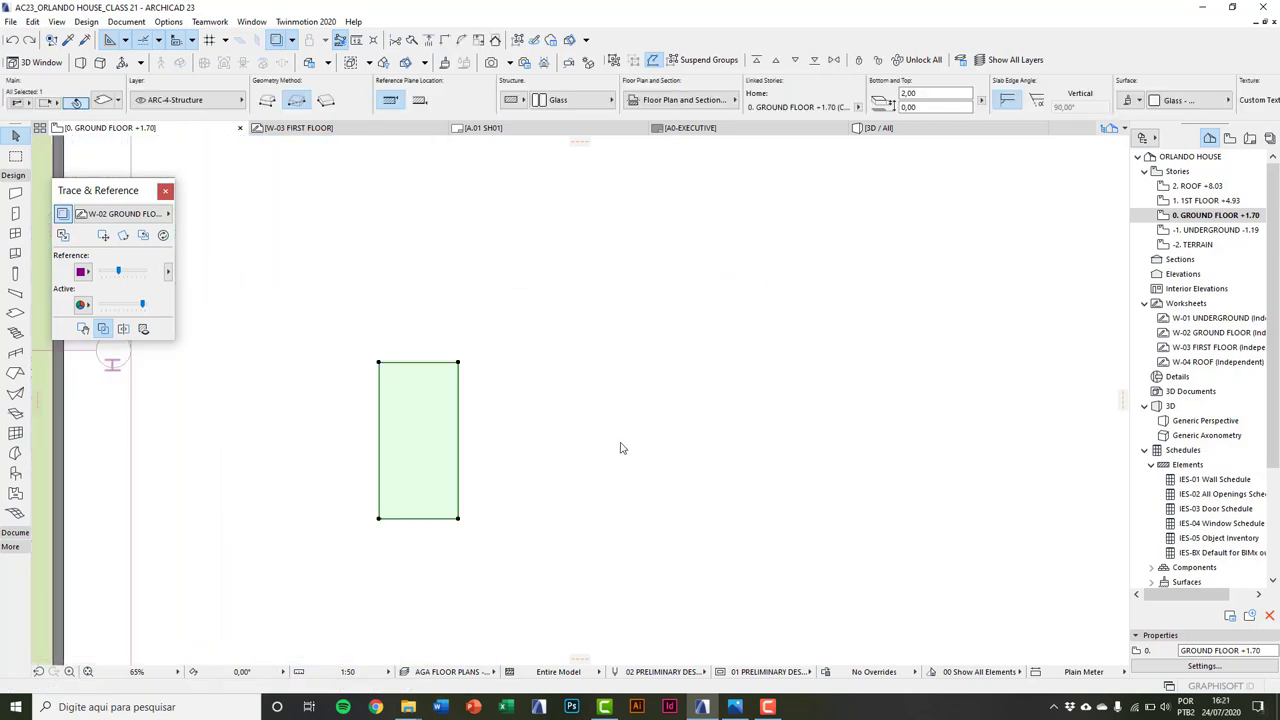
key(ctrl+u)
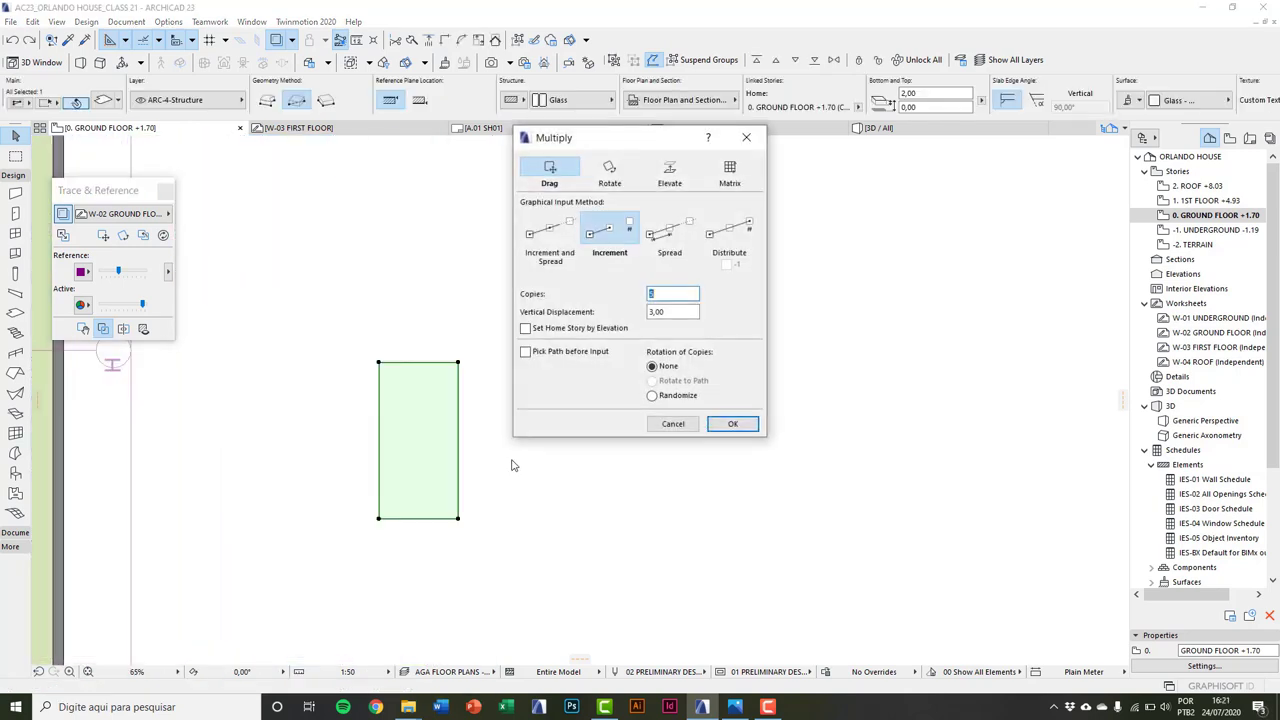
click(609, 232)
click(668, 294)
click(668, 311)
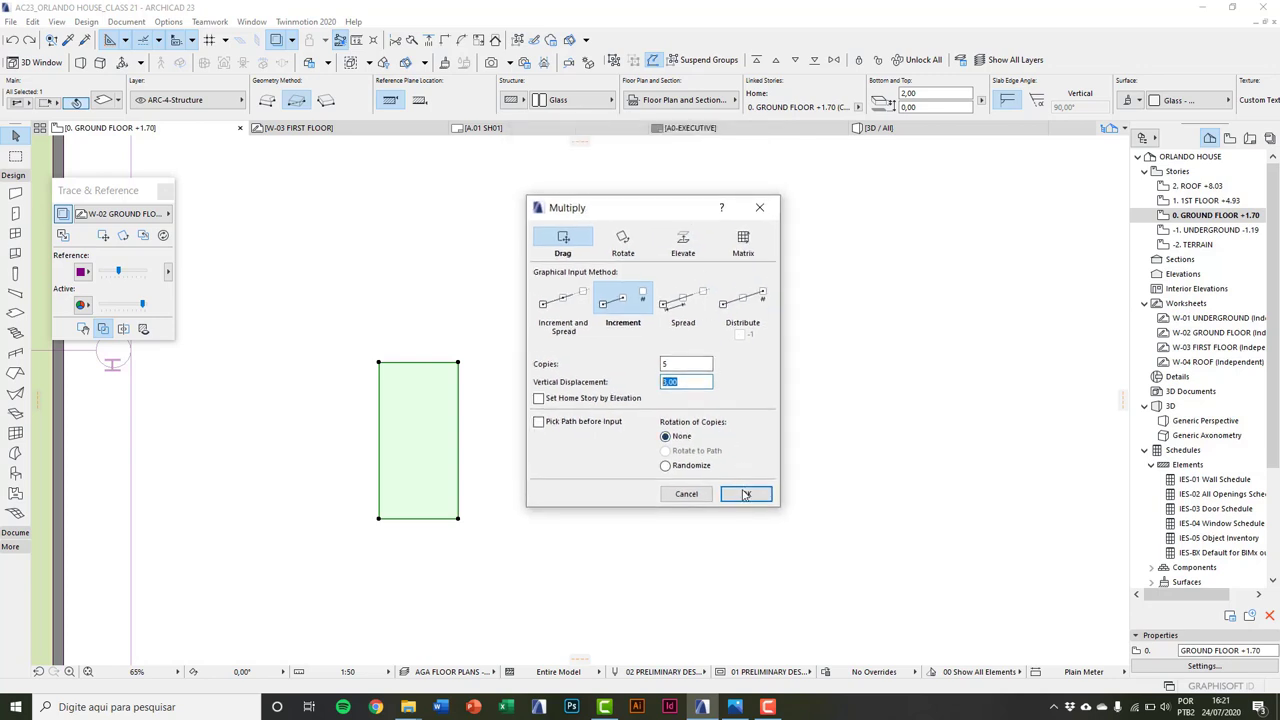
click(745, 494)
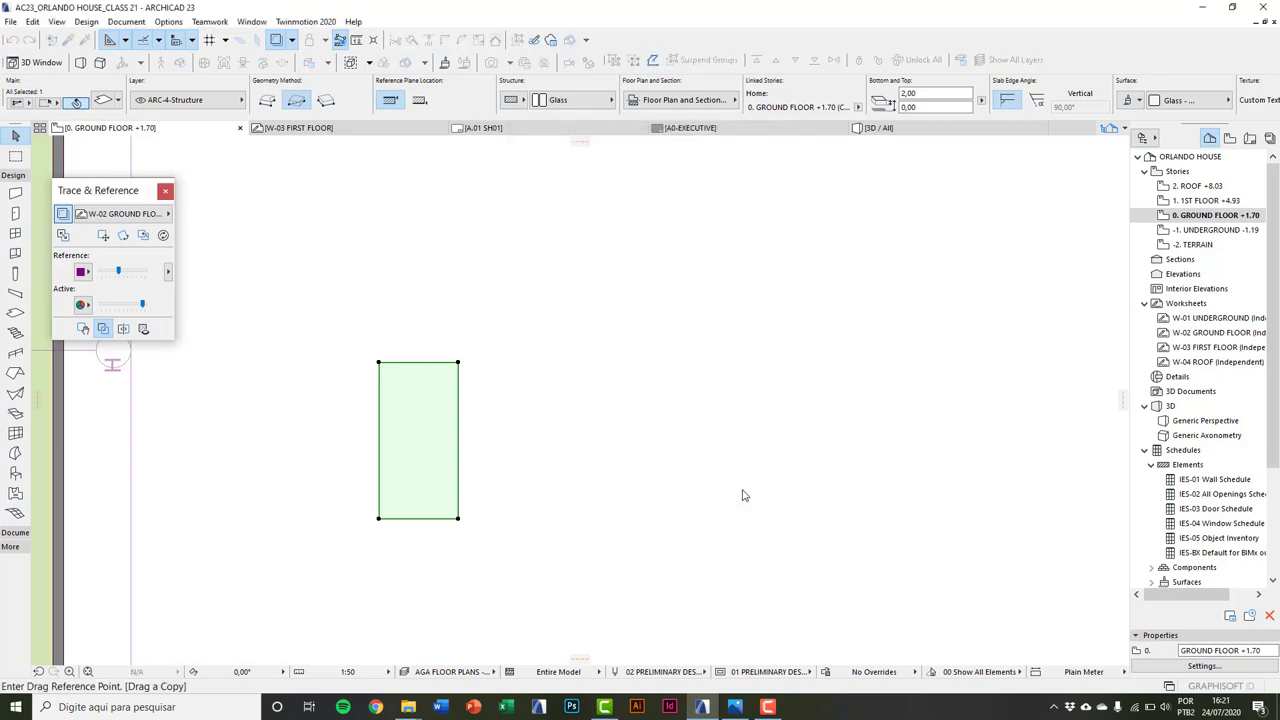
Step: Place the multiplied slabs in a horizontal row to the right of the original at 146 increments
scroll(484, 500, up, 2)
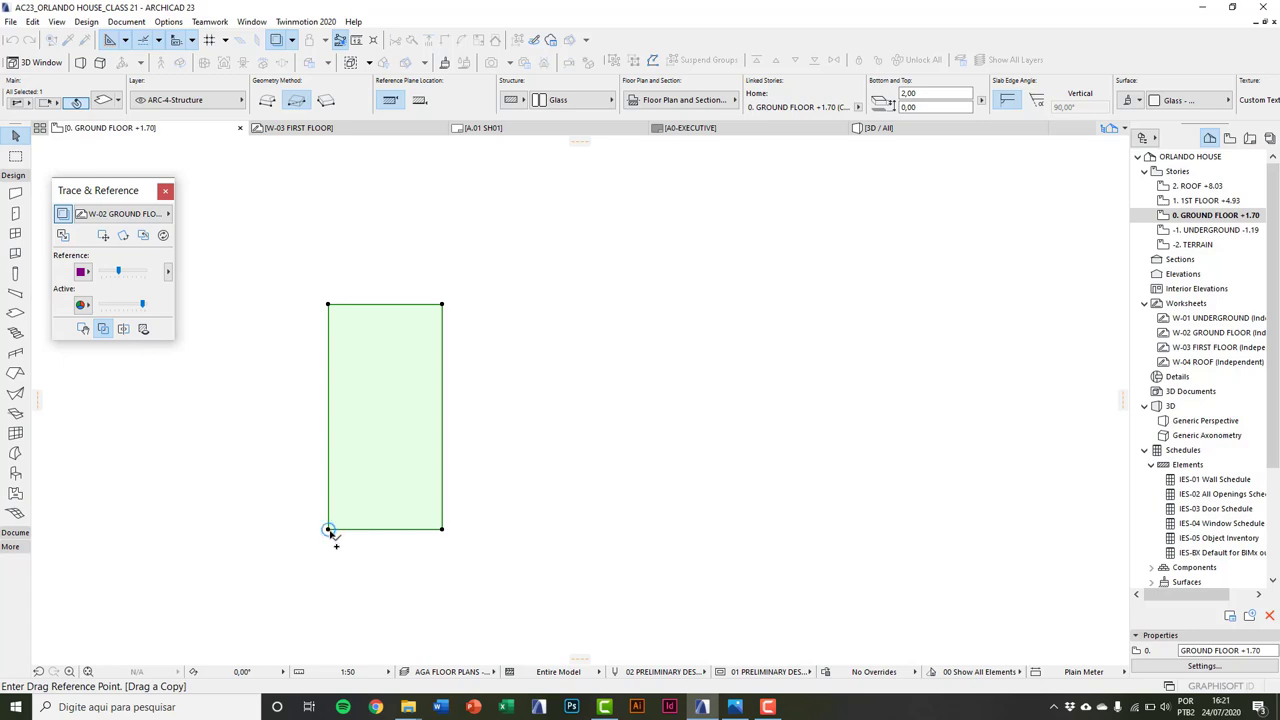
click(329, 530)
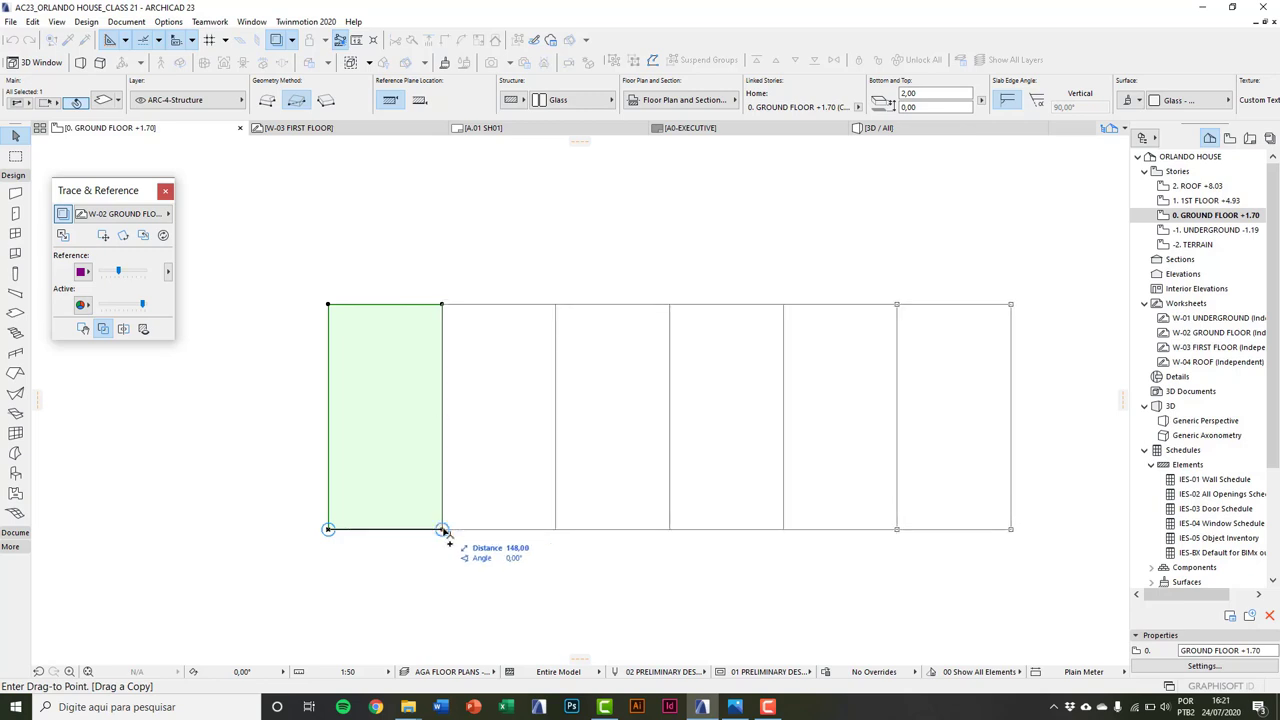
text(14)
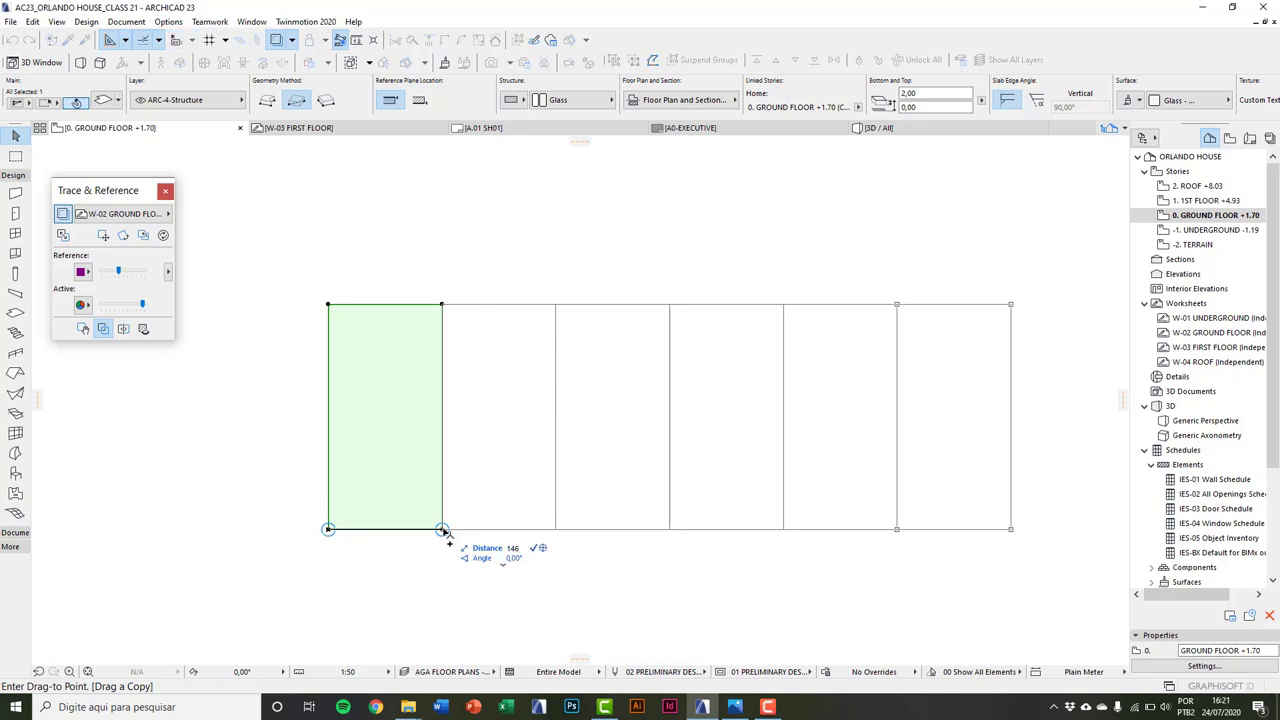
text(6)
key(Return)
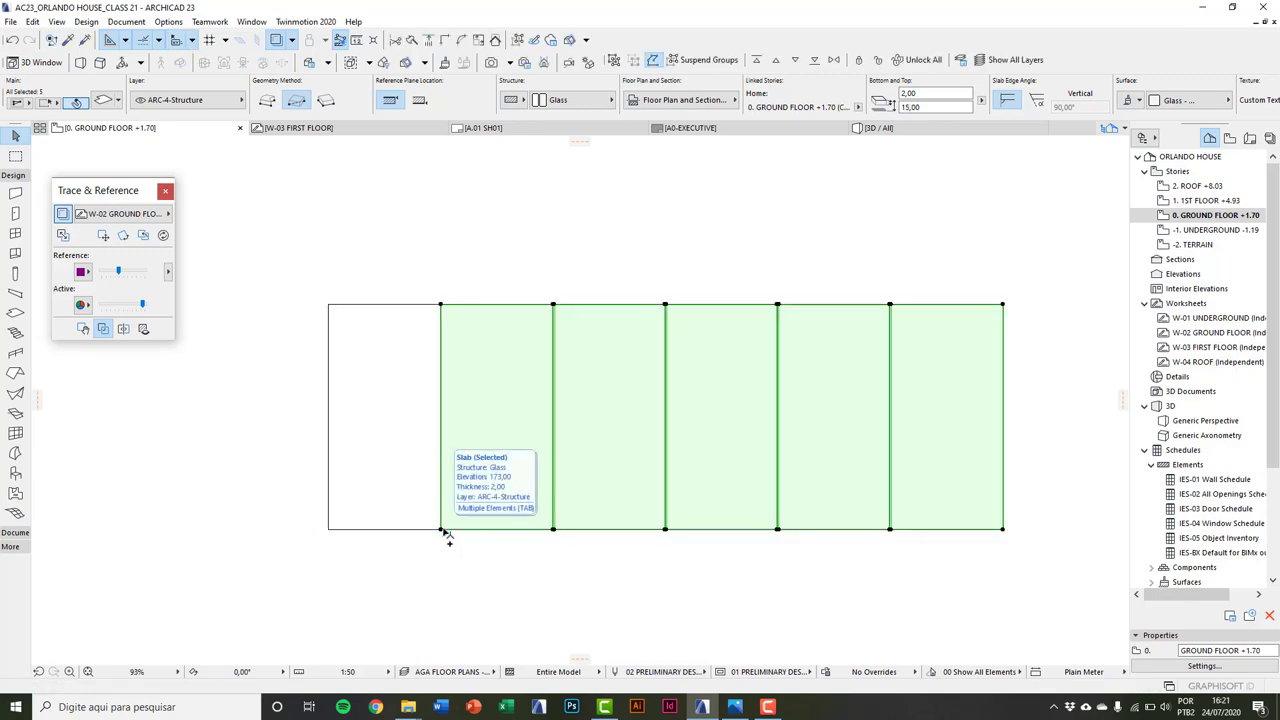
Step: Inspect the overlaps between the glass panels, clear the selection, and measure the total width of the row
scroll(530, 533, up, 5)
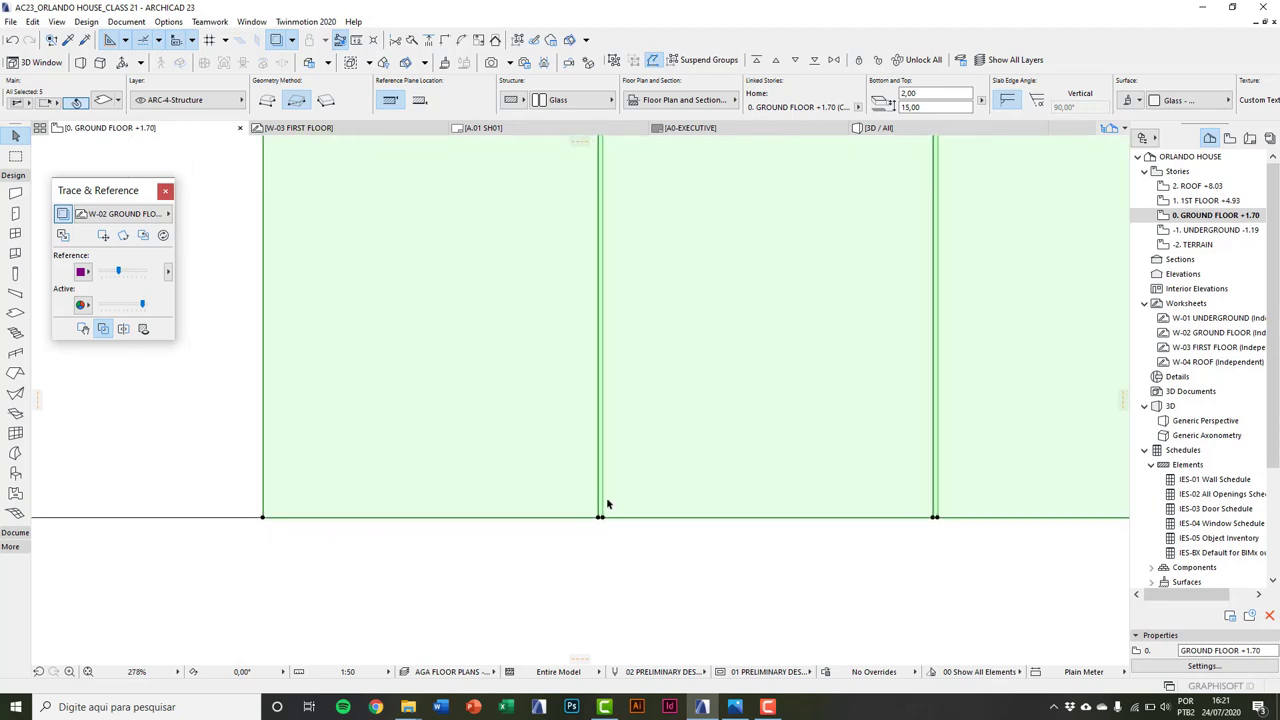
middle_drag(606, 505, 571, 554)
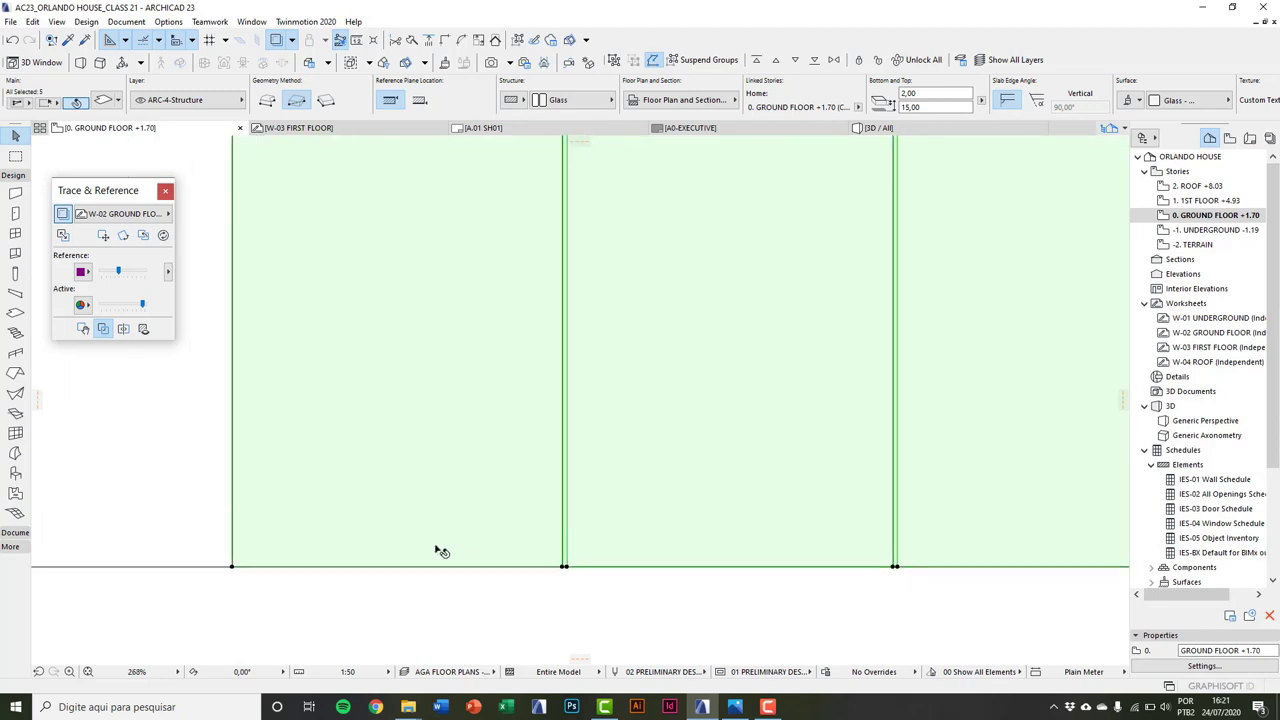
scroll(437, 551, down, 3)
middle_drag(914, 486, 714, 491)
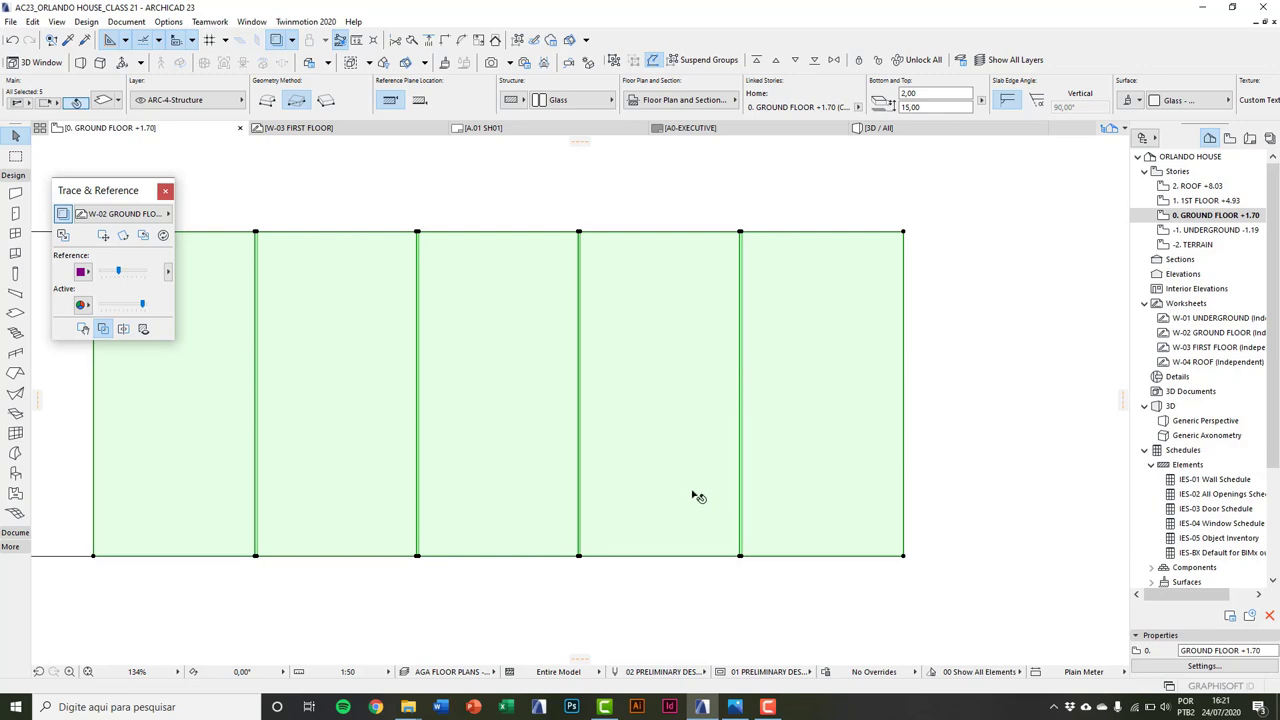
key(Escape)
scroll(690, 505, down, 3)
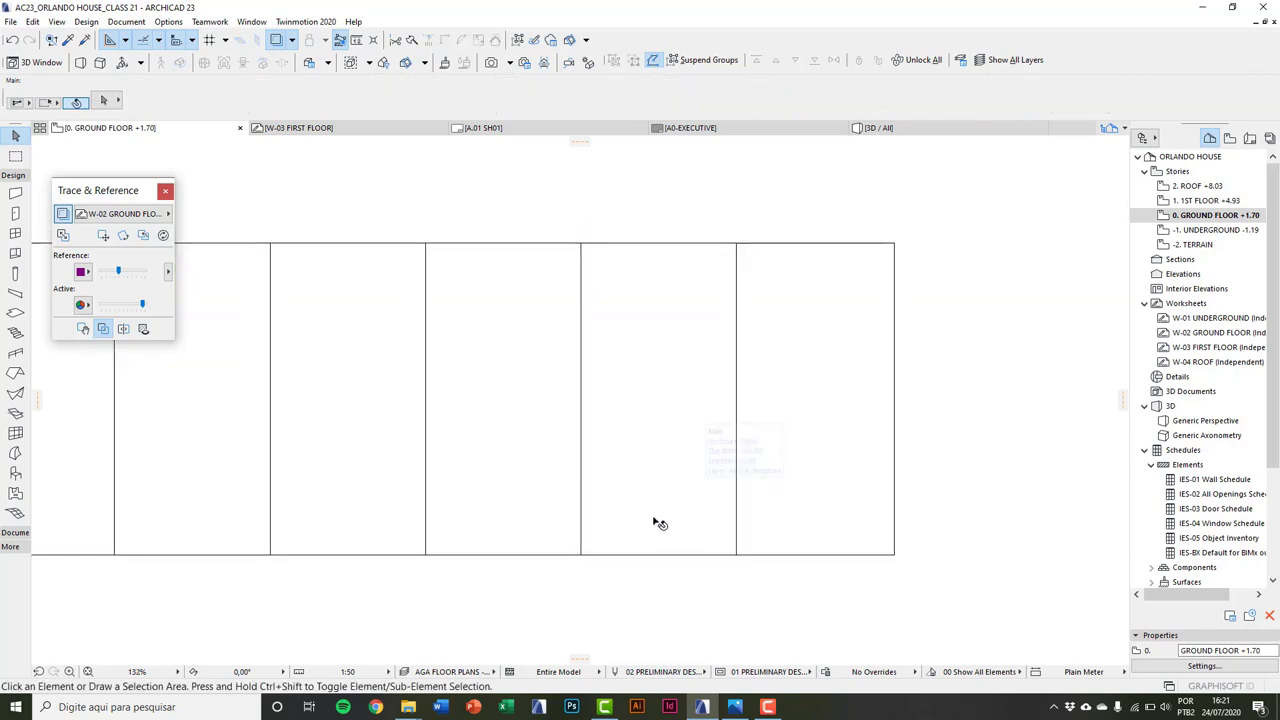
click(358, 41)
click(237, 353)
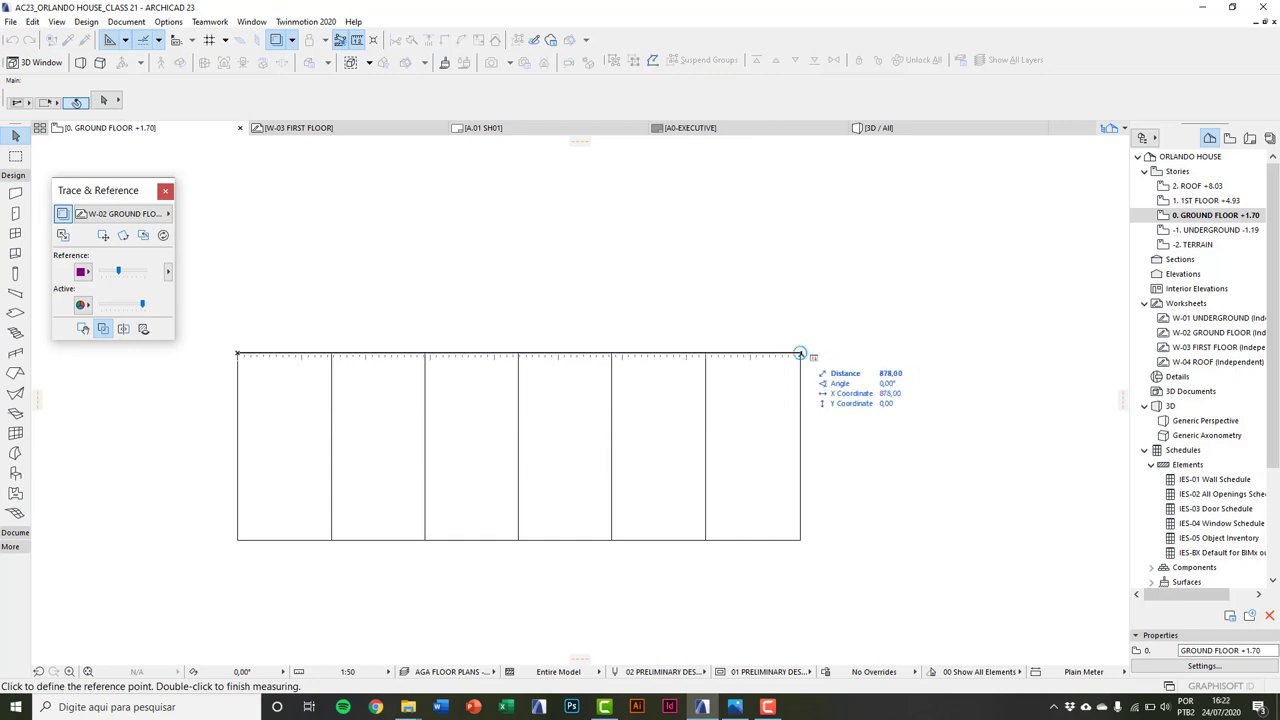
double_click(565, 353)
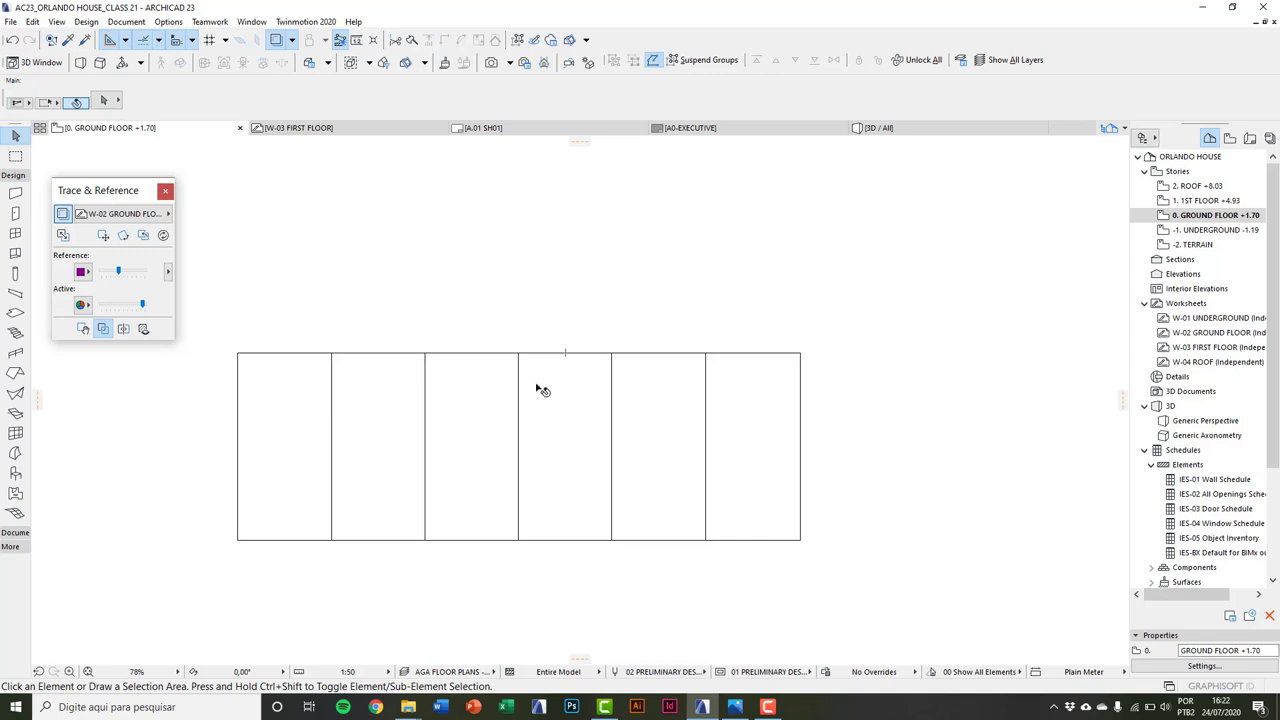
Step: Examine the overlapping and vertical stepping of the glass panels beside the house in the 3D view
key(F3)
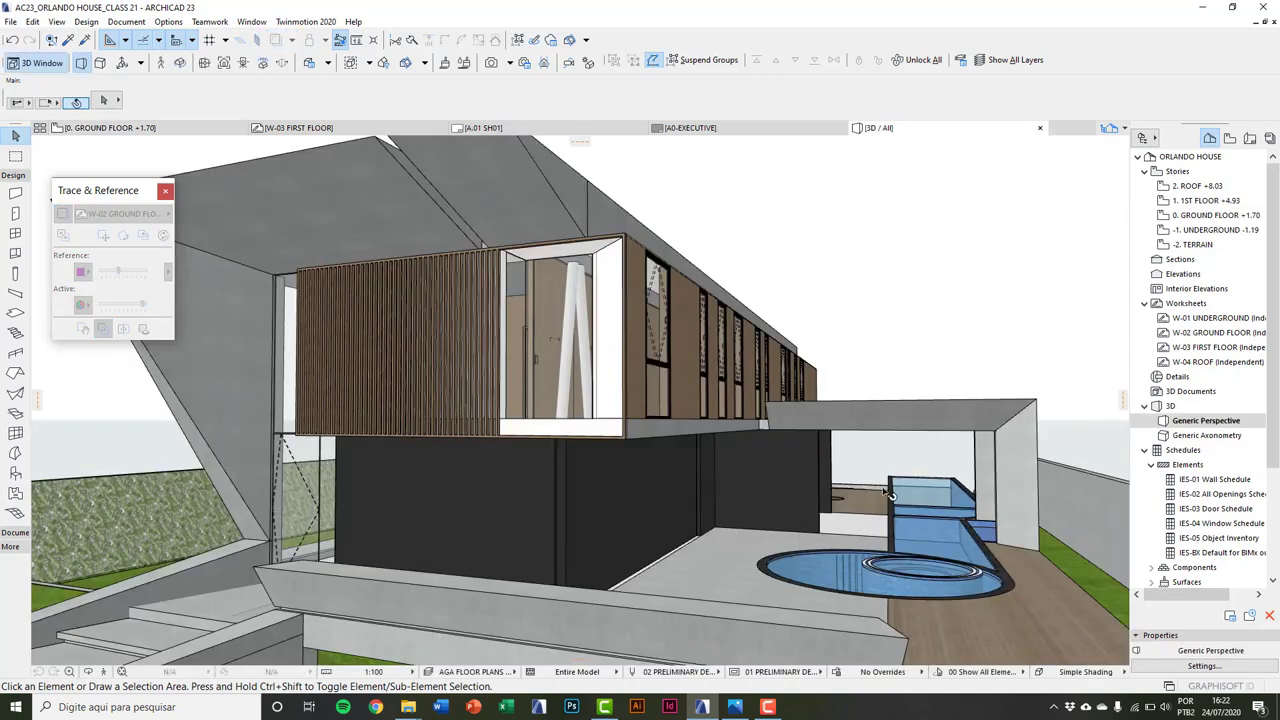
shift+middle_drag(890, 495, 548, 513)
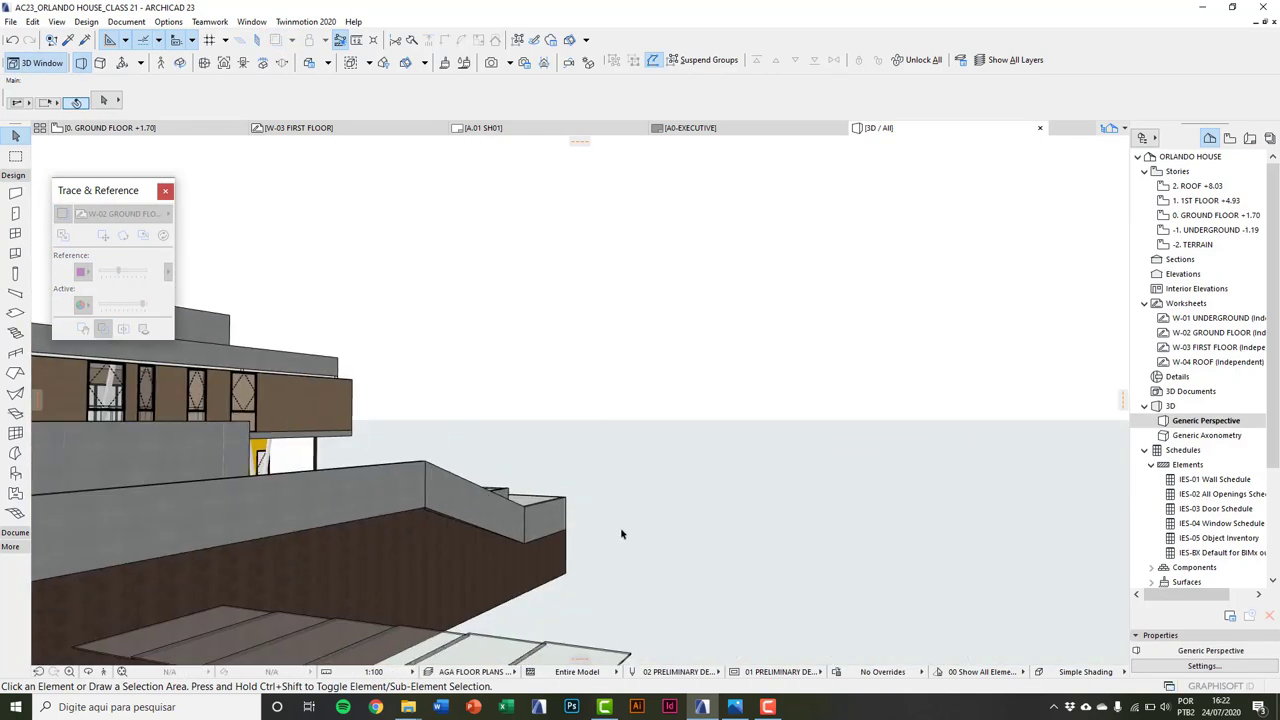
mouse_move(620, 533)
shift+middle_down()
mouse_move(562, 533)
mouse_move(626, 509)
mouse_move(629, 591)
mouse_move(631, 523)
mouse_move(614, 553)
shift+middle_up()
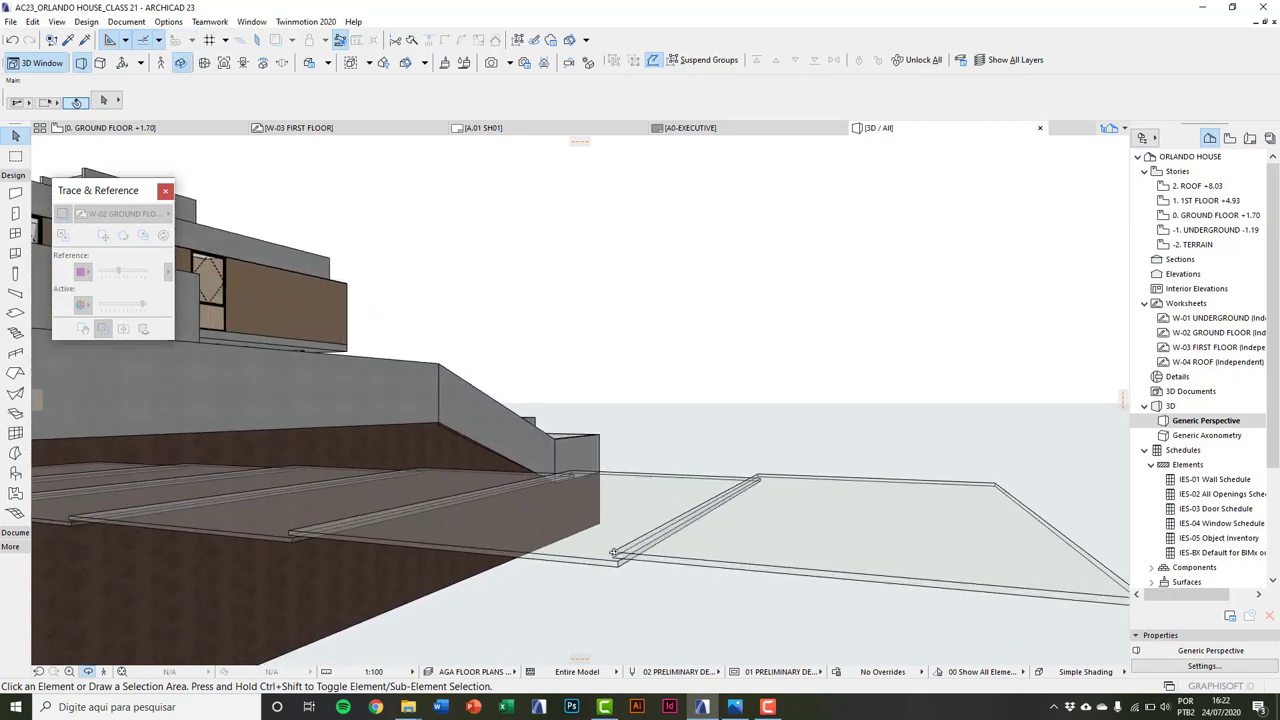
mouse_move(586, 400)
shift+middle_down()
mouse_move(597, 549)
mouse_move(626, 549)
mouse_move(694, 648)
mouse_move(649, 583)
mouse_move(611, 568)
mouse_move(598, 587)
shift+middle_up()
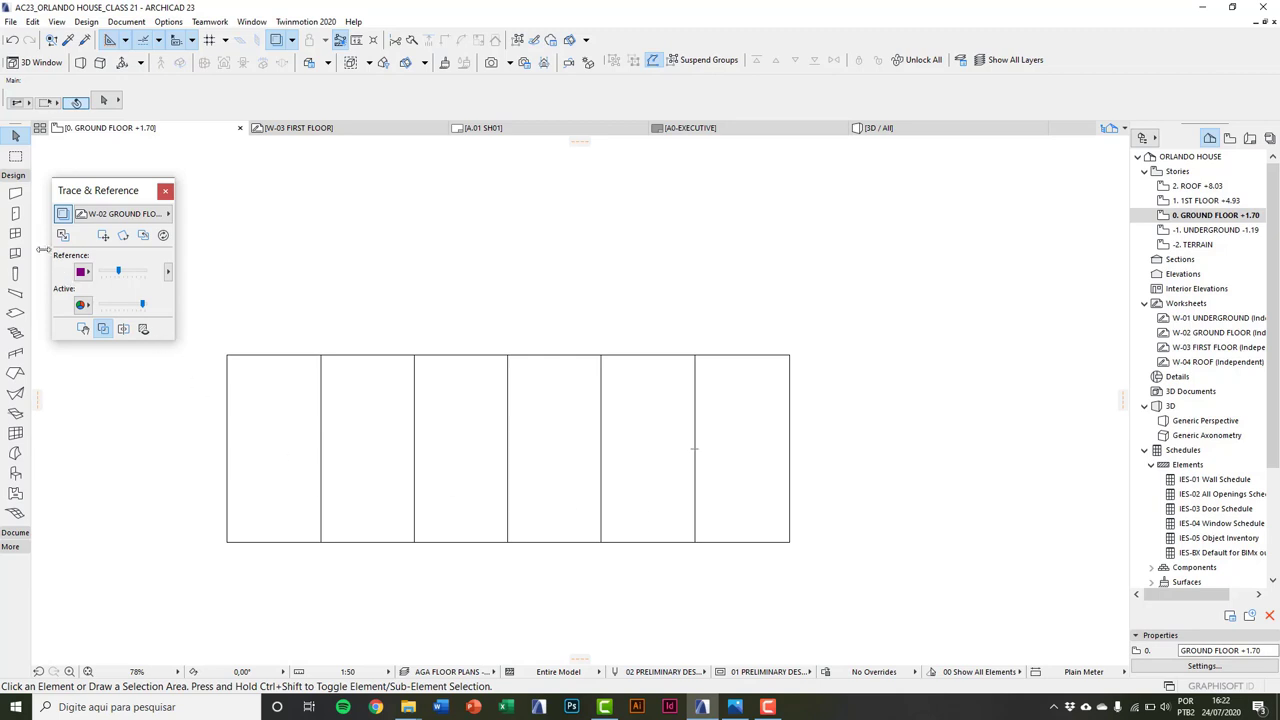
Step: Back on the ground floor plan, set the default beam to a circular 4,00 section with Metal - Stainless Steel surface overrides
double_click(15, 293)
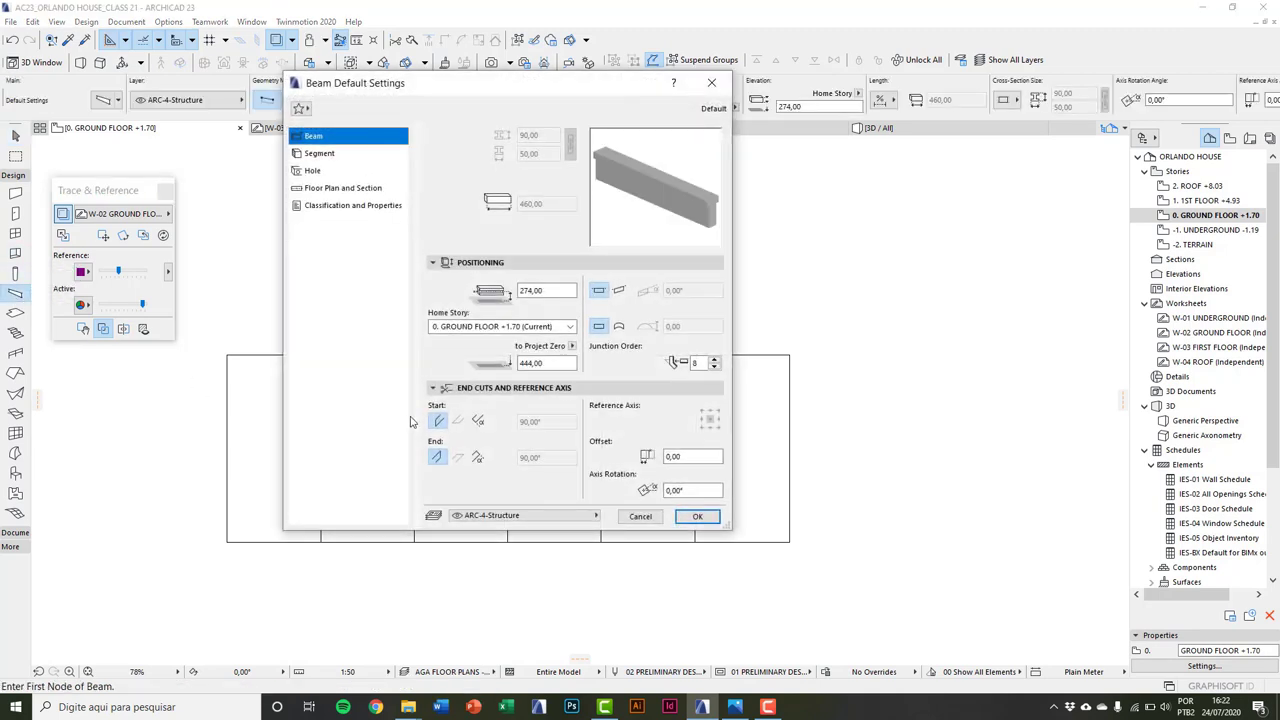
click(318, 153)
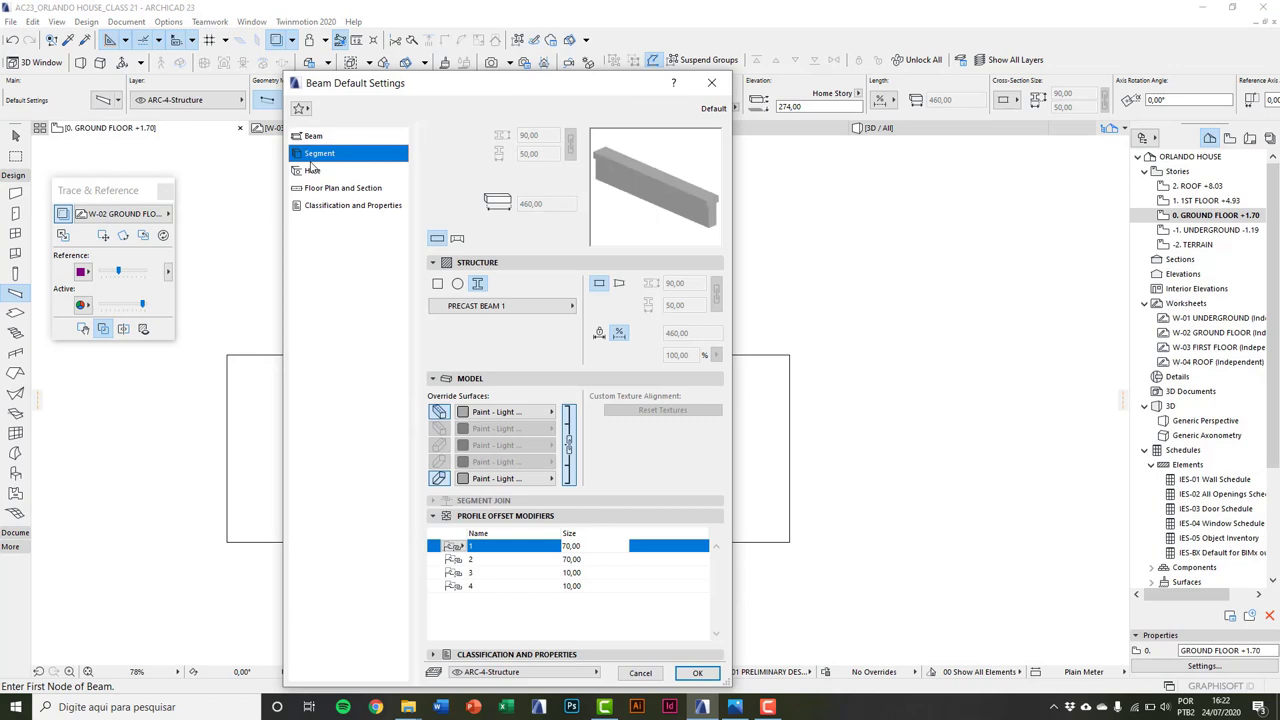
click(457, 284)
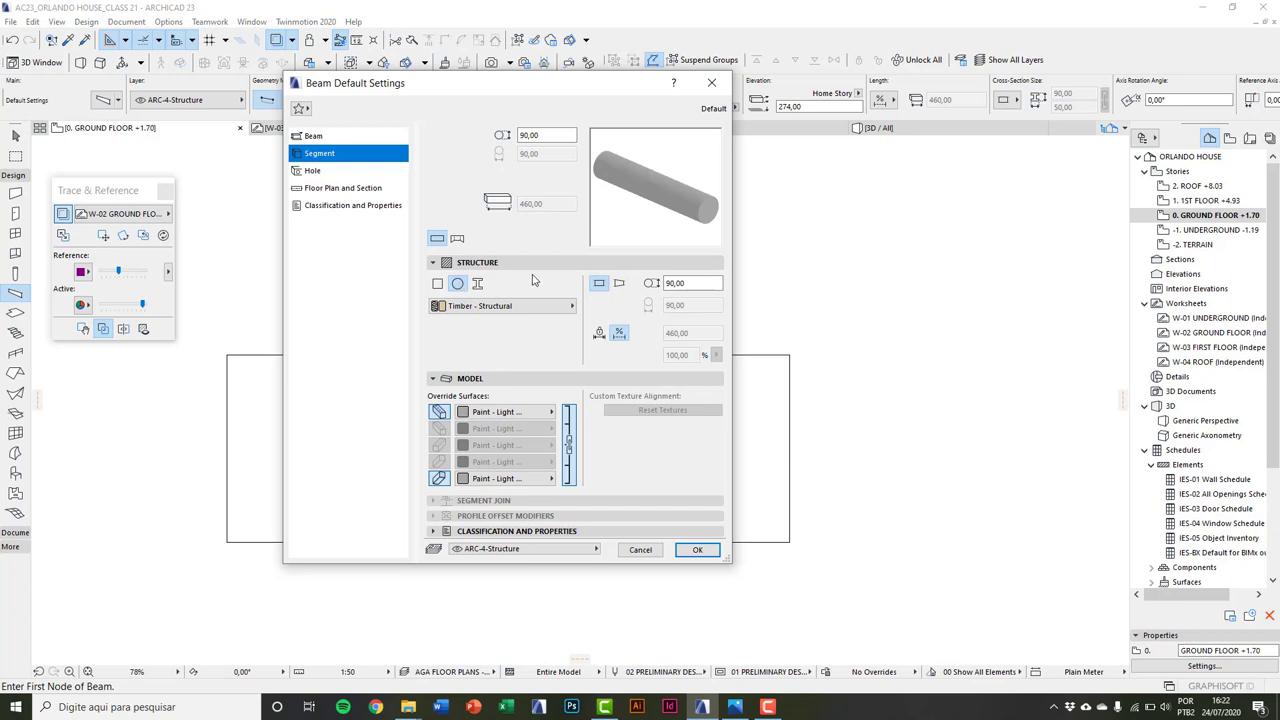
click(535, 136)
text(4,00)
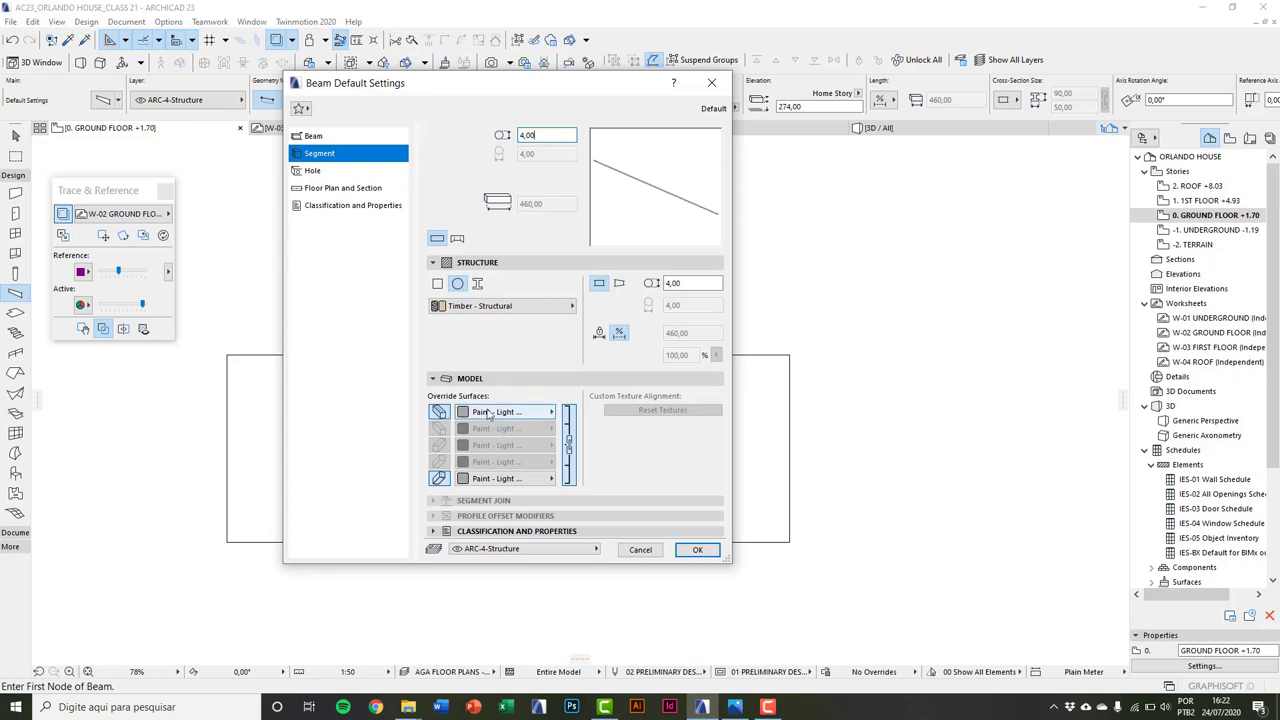
click(490, 412)
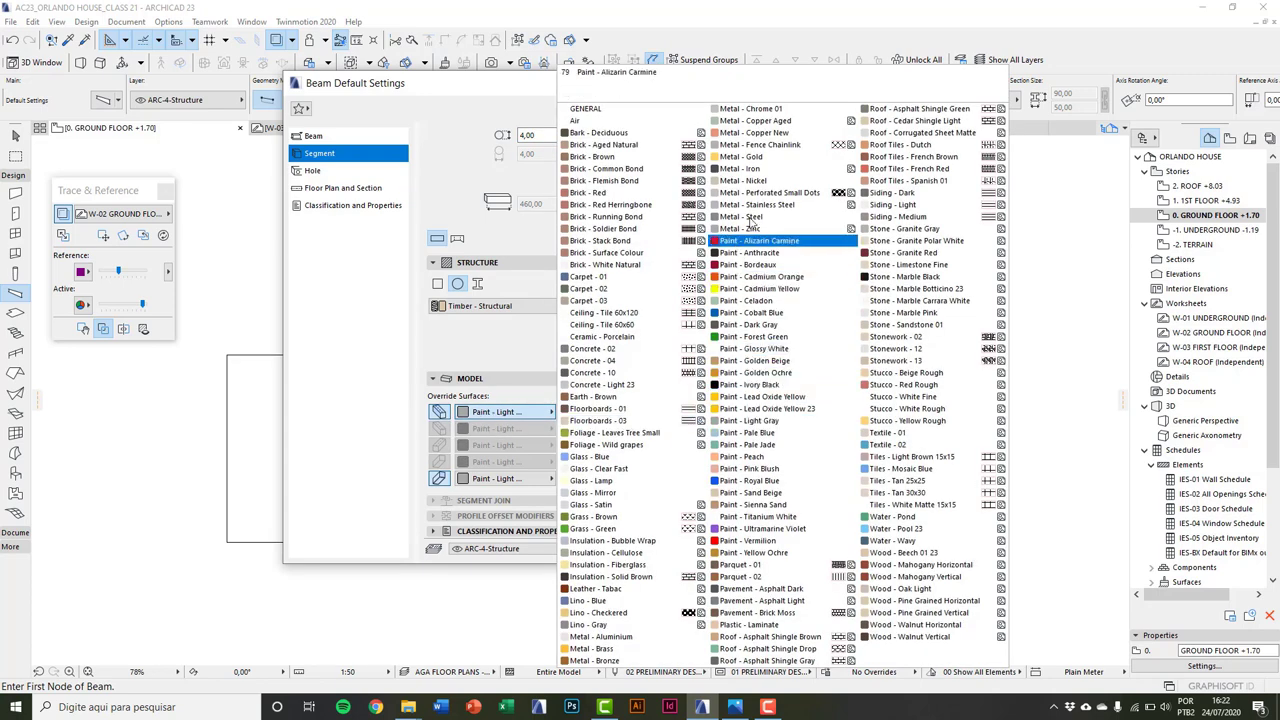
click(757, 206)
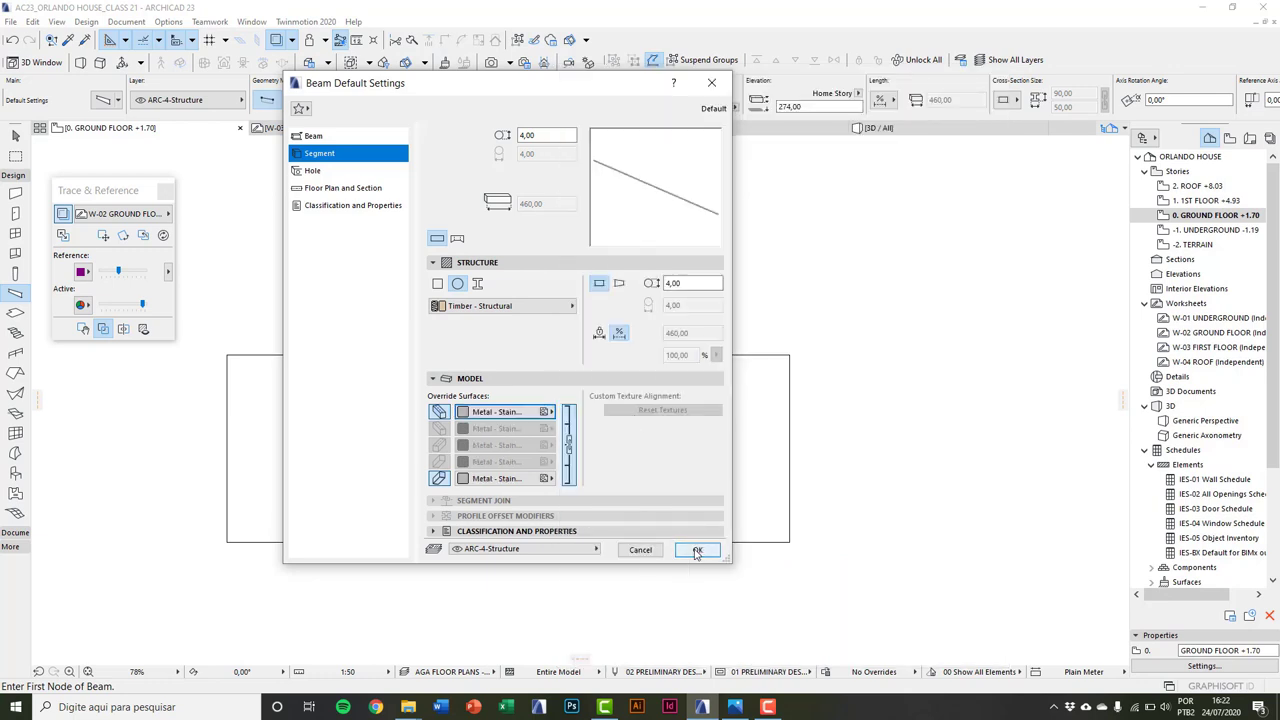
click(697, 552)
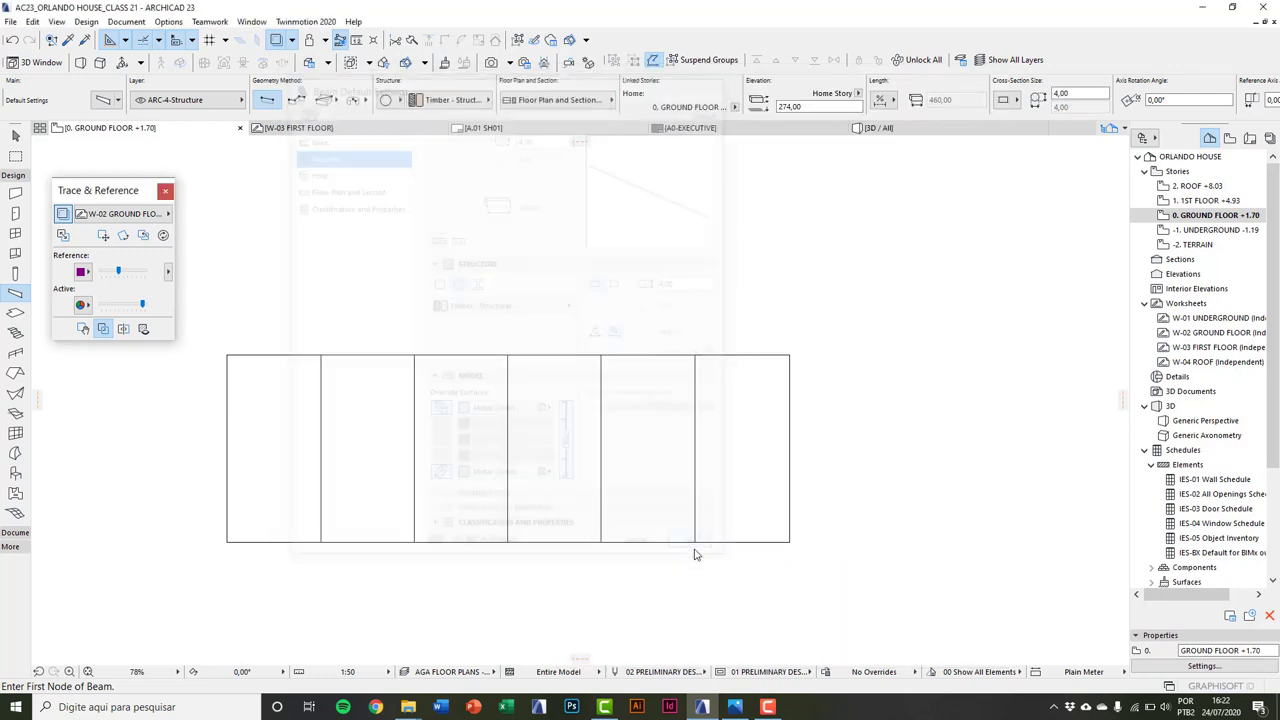
Step: Draw a beam about 120 long upward from the lower-right corner of the last glass panel along its edge
middle_drag(669, 514, 679, 526)
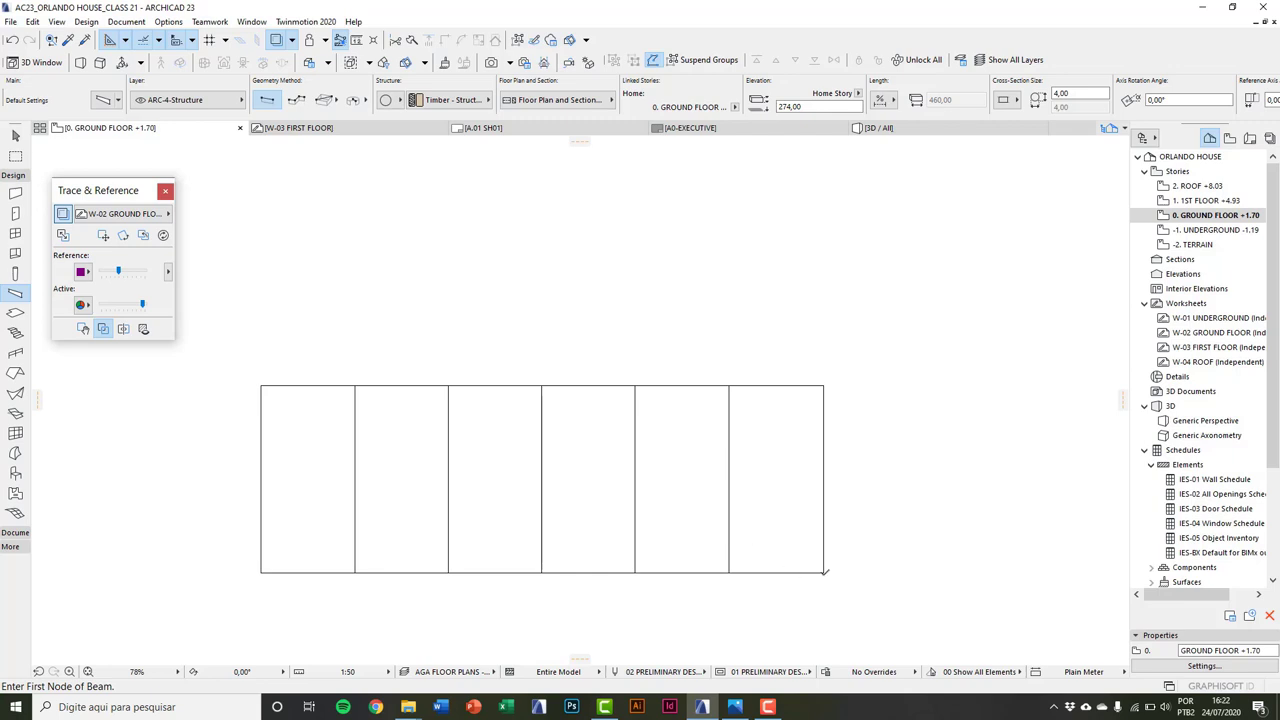
click(824, 571)
scroll(828, 520, up, 2)
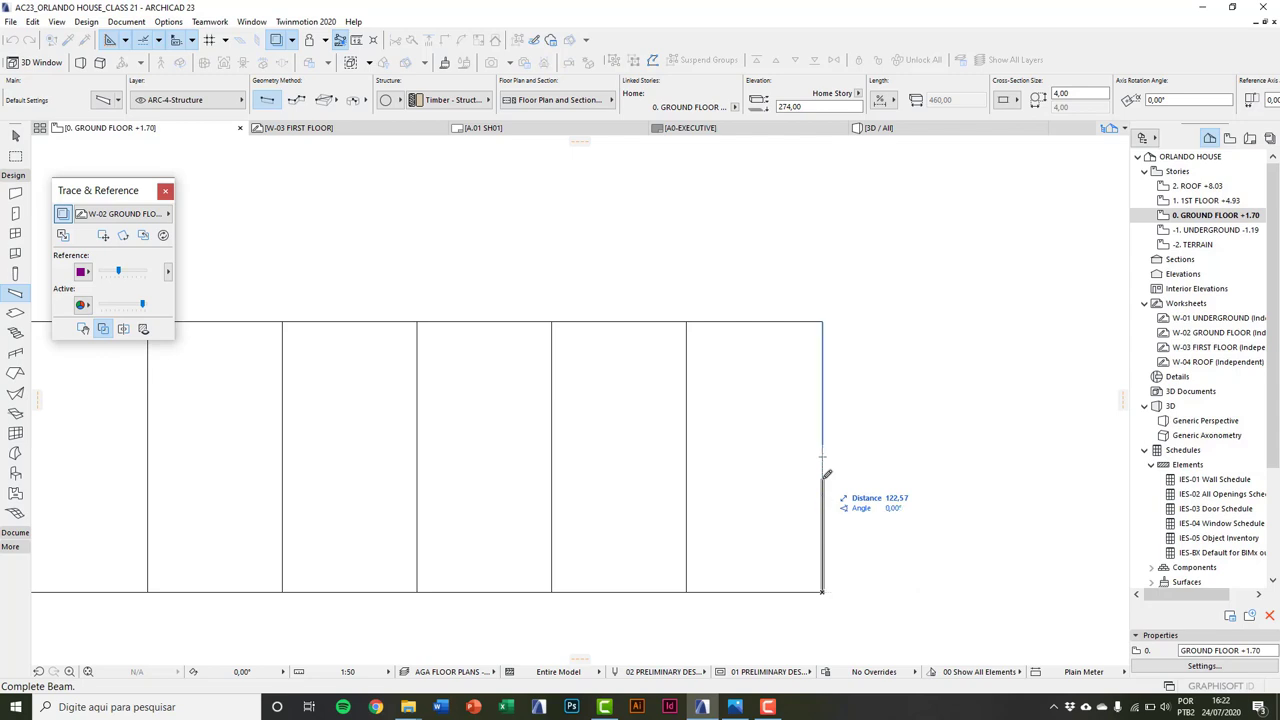
click(826, 474)
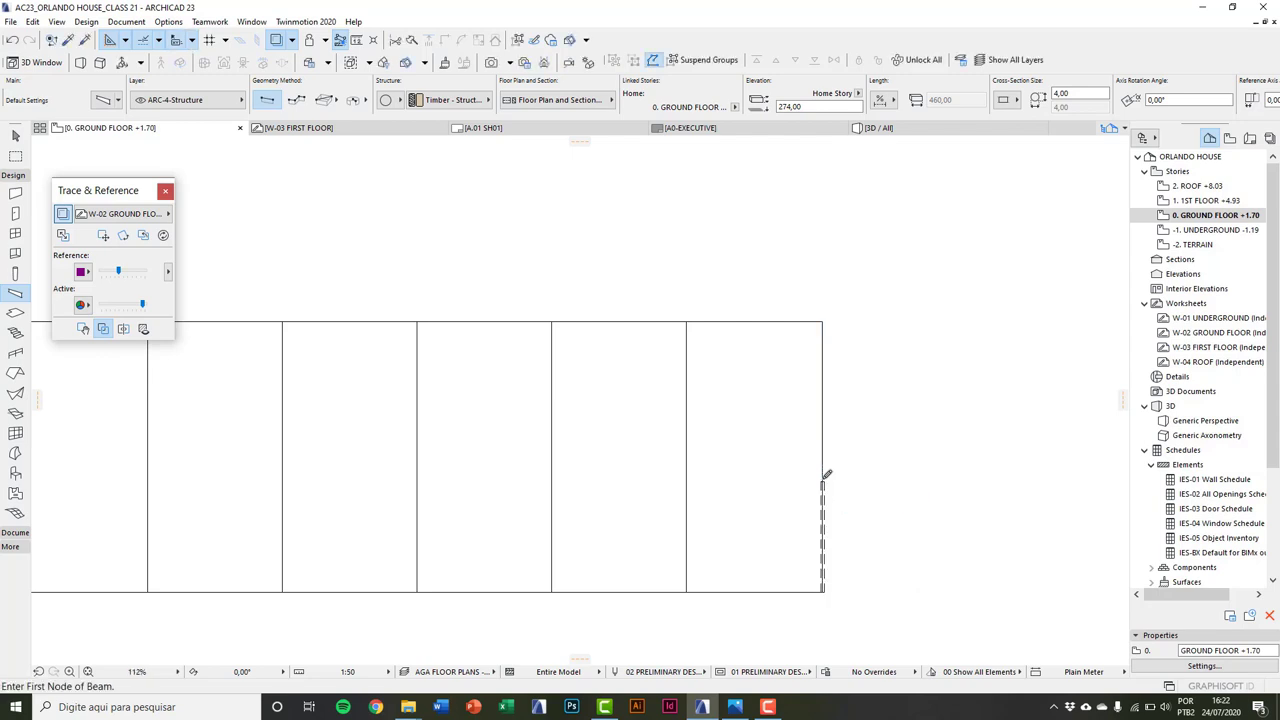
key(Escape)
Step: Move the beam 80 upward along the last glass panel's edge, starting from its lower end
click(822, 480)
key(ctrl+d)
scroll(825, 594, up, 2)
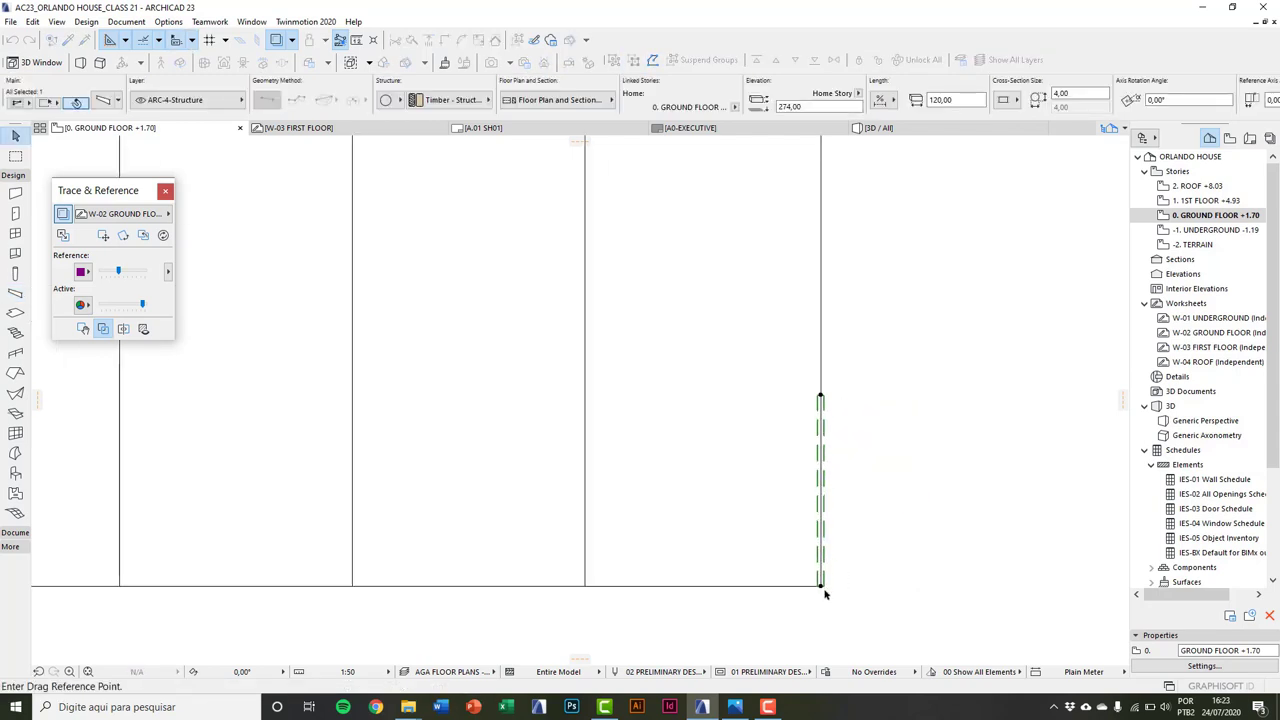
click(822, 587)
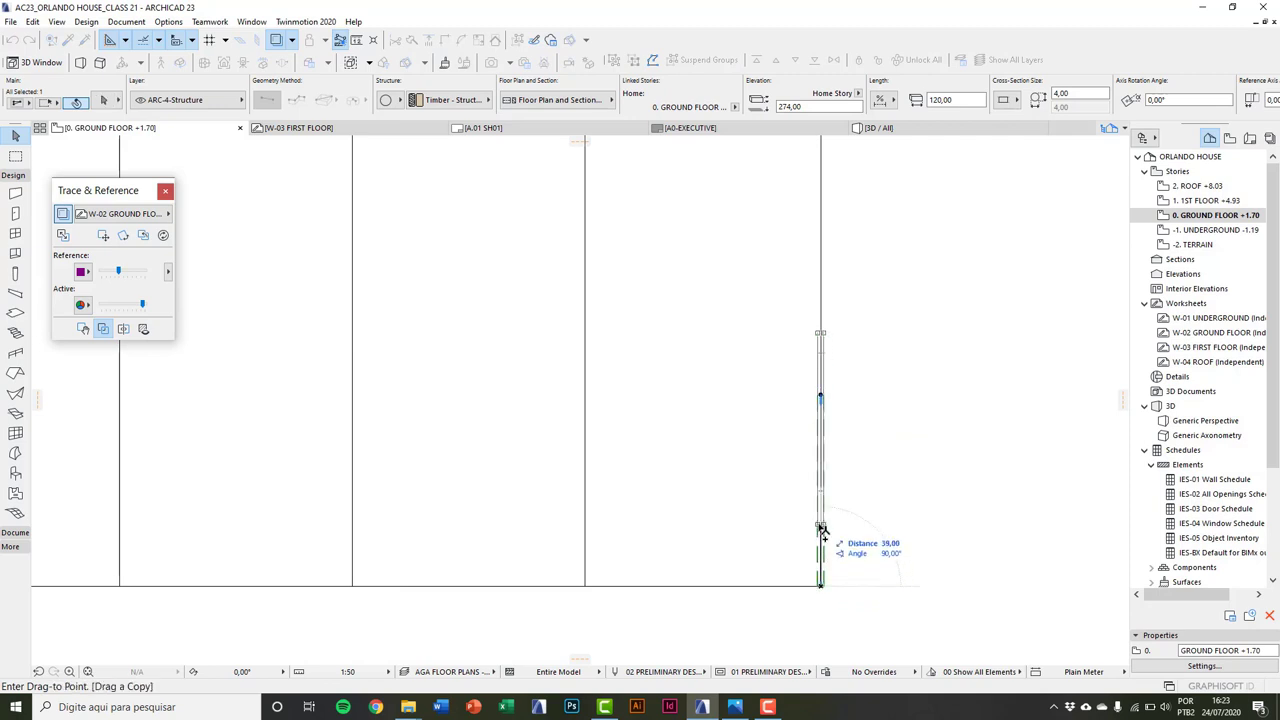
text(80)
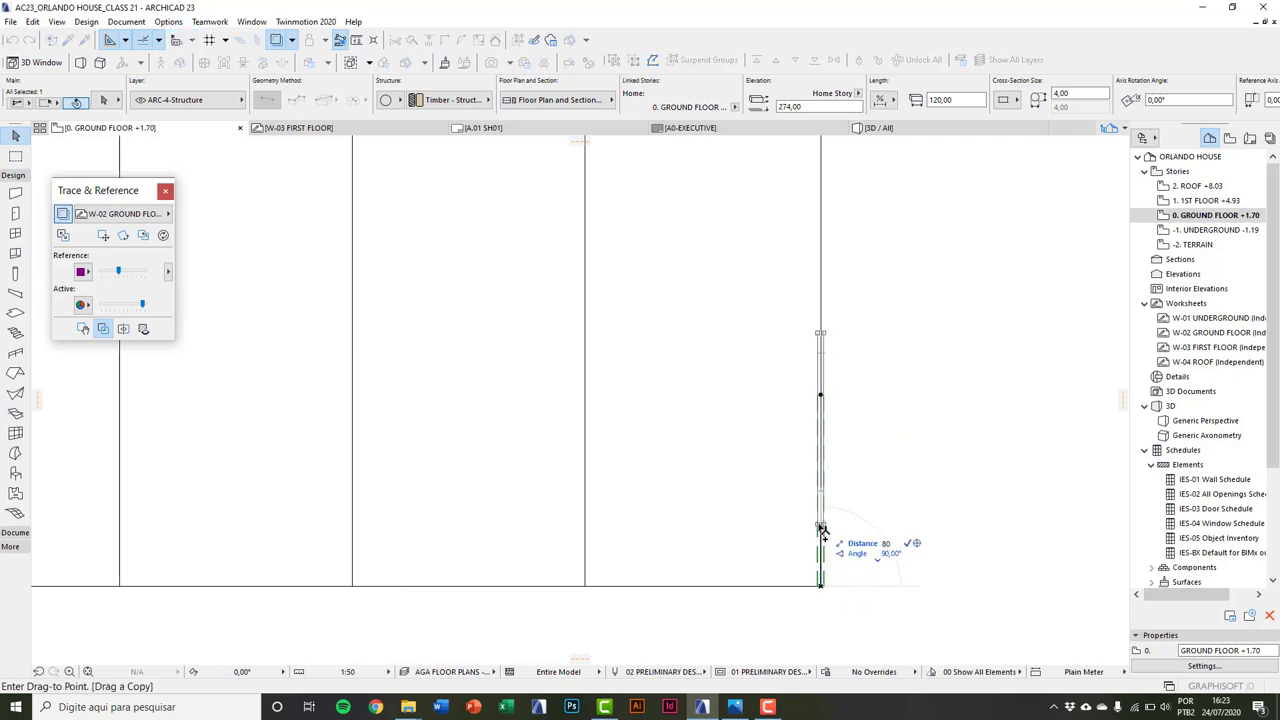
key(Return)
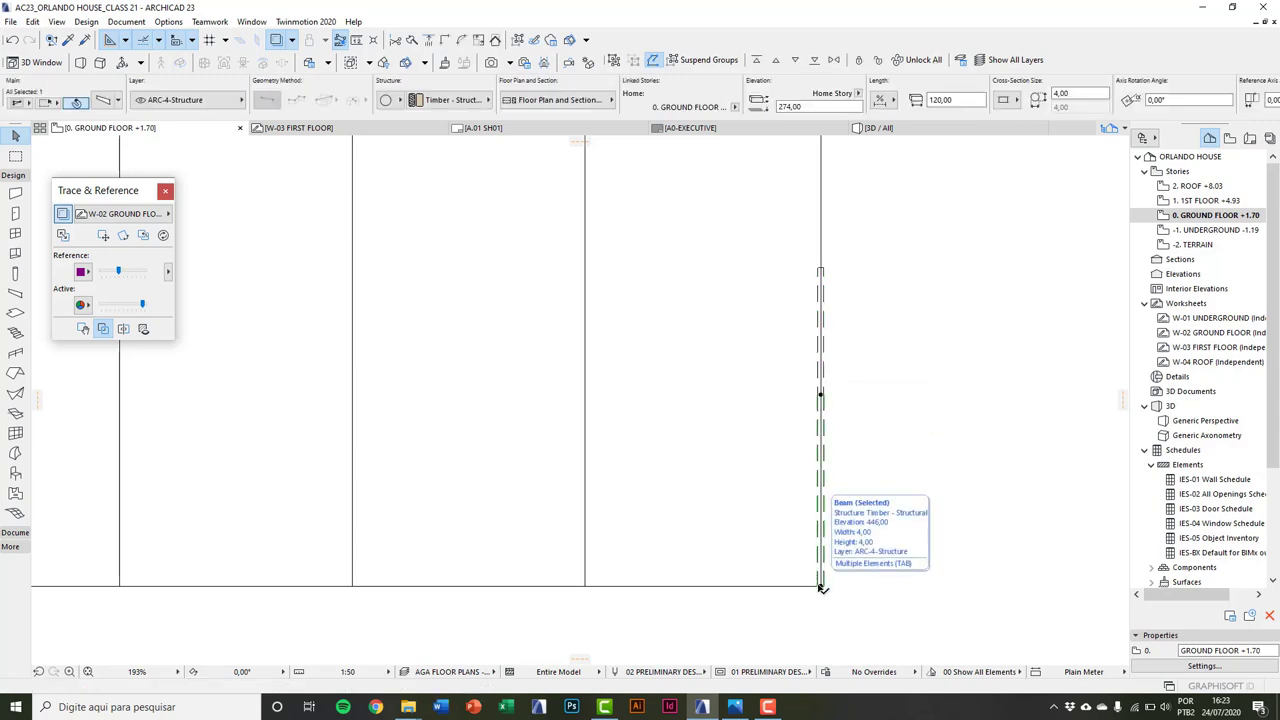
Step: Shift the beam slightly inward from the last glass panel's right edge, keeping it parallel to that edge
click(841, 378)
click(821, 271)
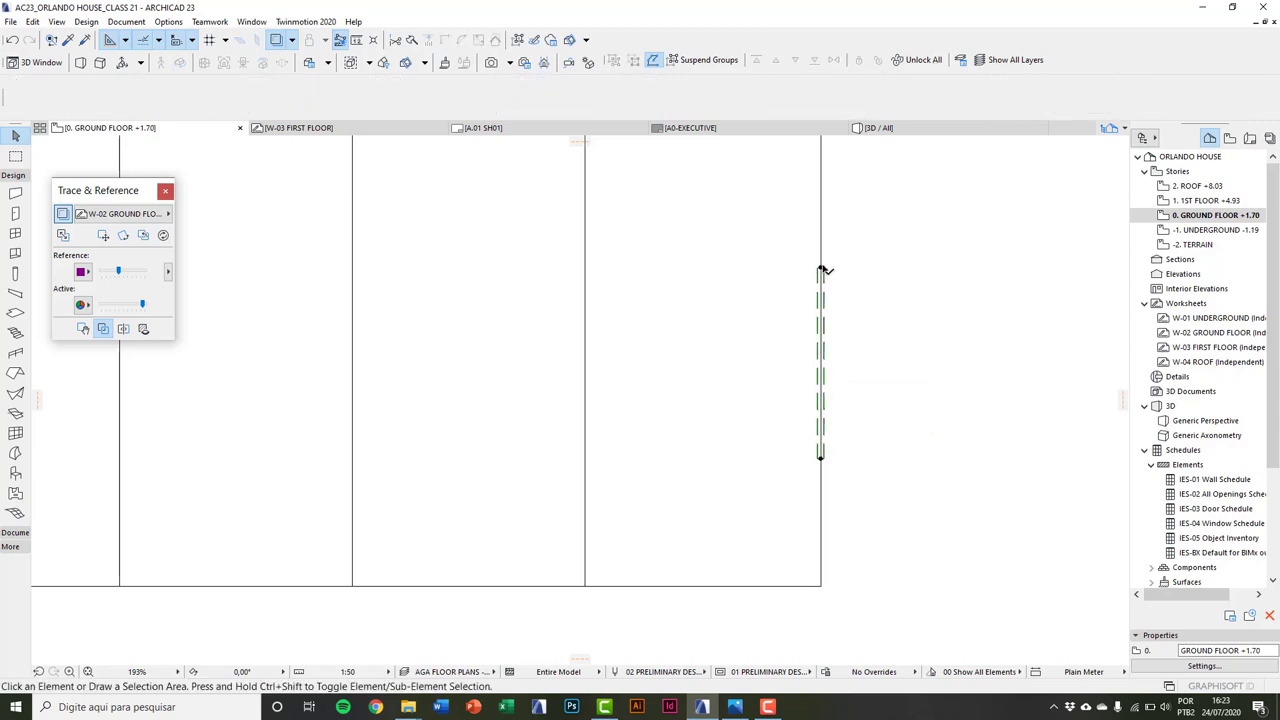
drag(821, 270, 797, 273)
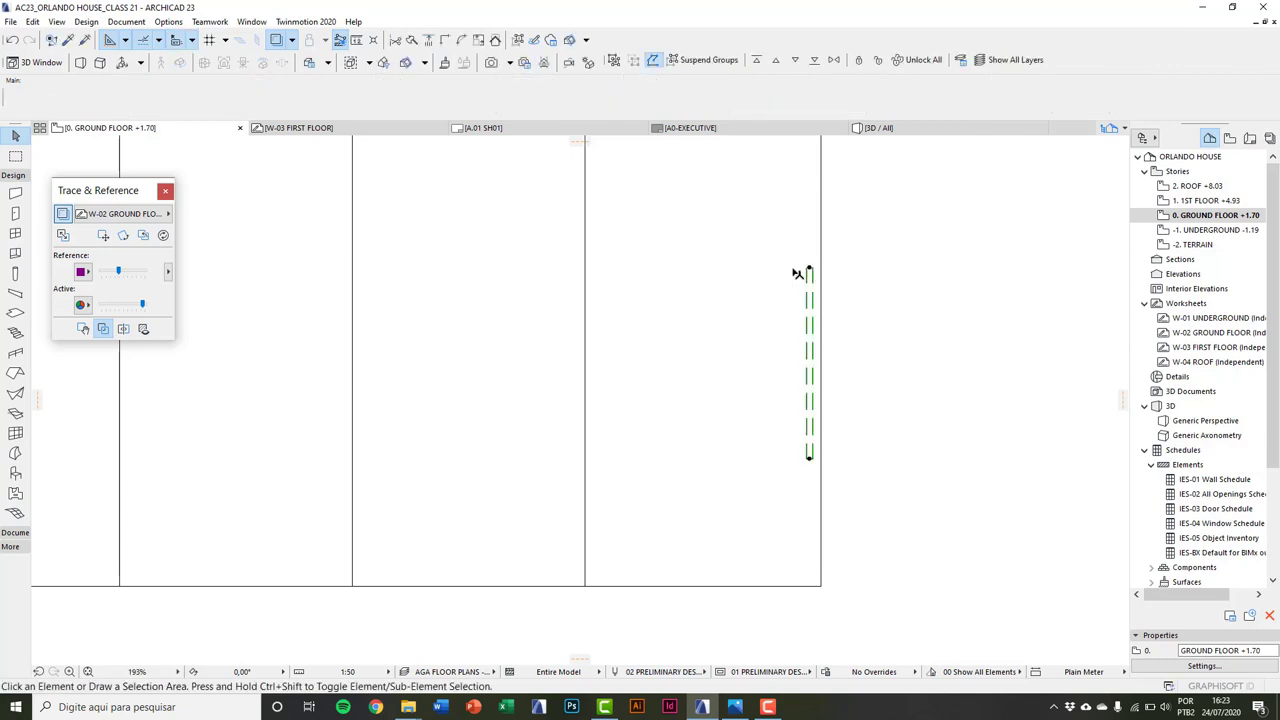
scroll(766, 363, down, 5)
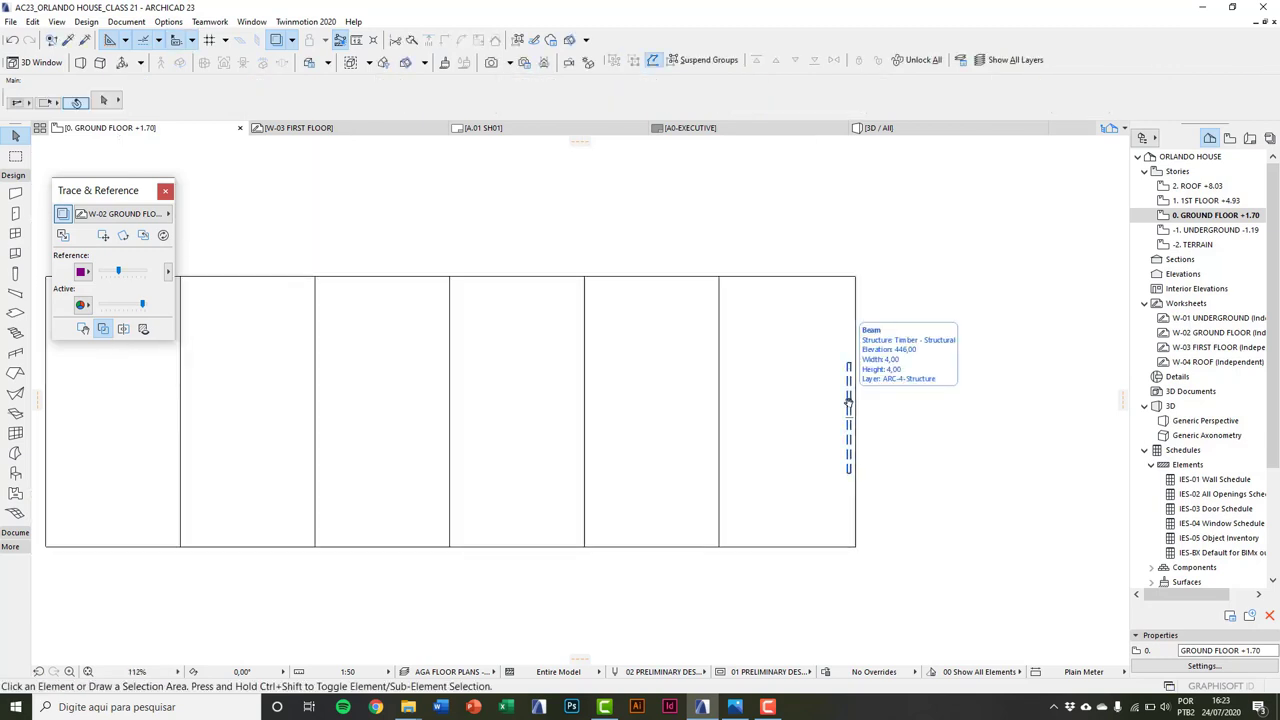
Step: In the 3D view, check the end glass panel's thickness and elevation in its slab settings without changing them
key(F3)
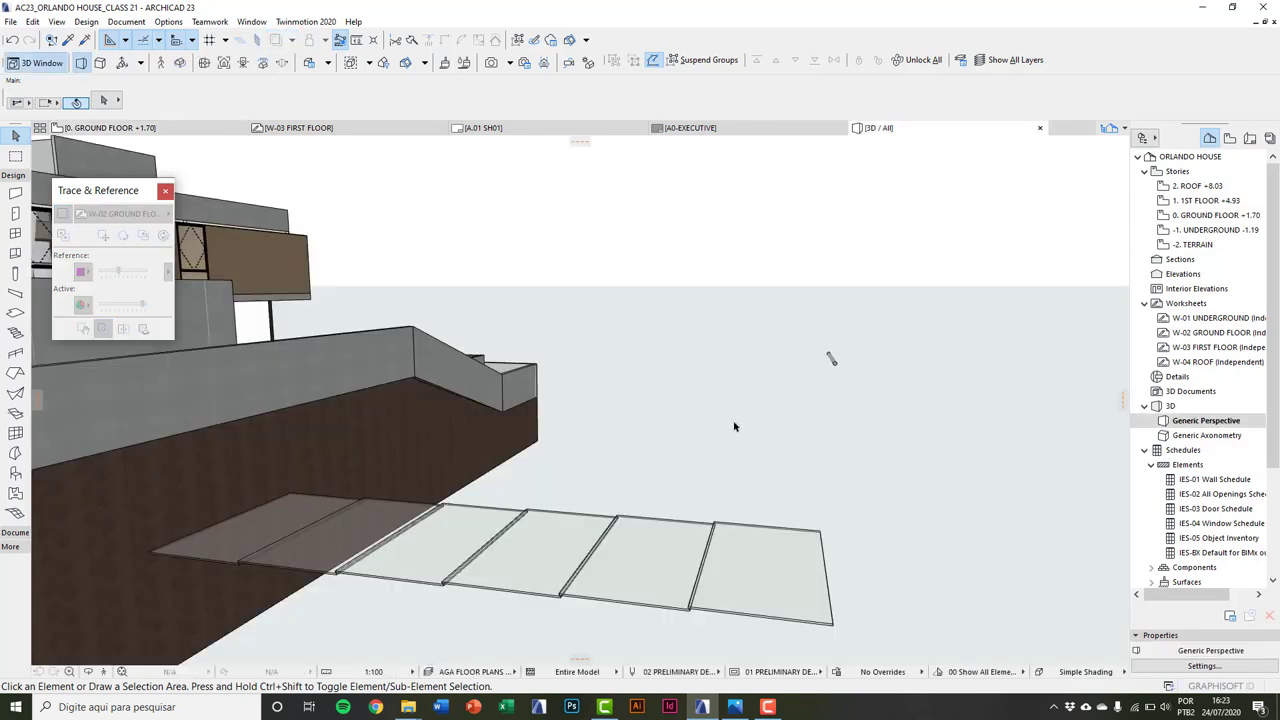
shift+middle_drag(734, 427, 688, 431)
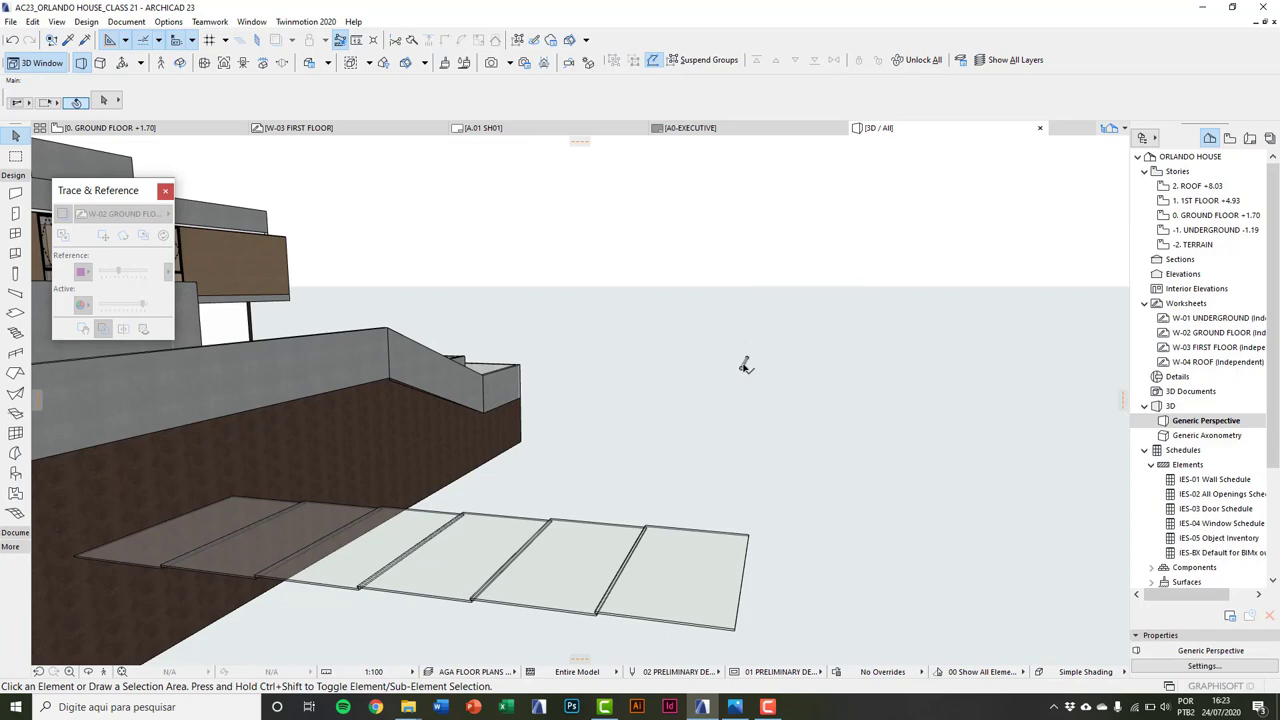
key(b)
shift+click(710, 592)
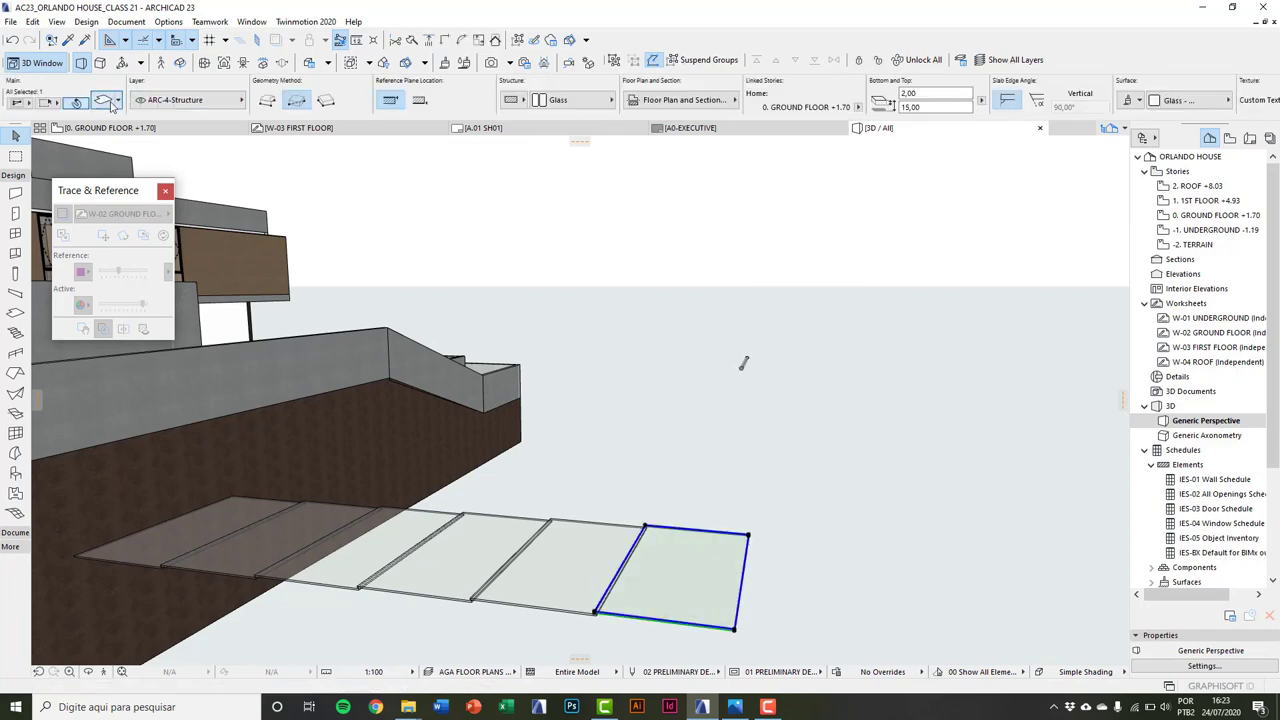
key(ctrl+t)
double_click(433, 234)
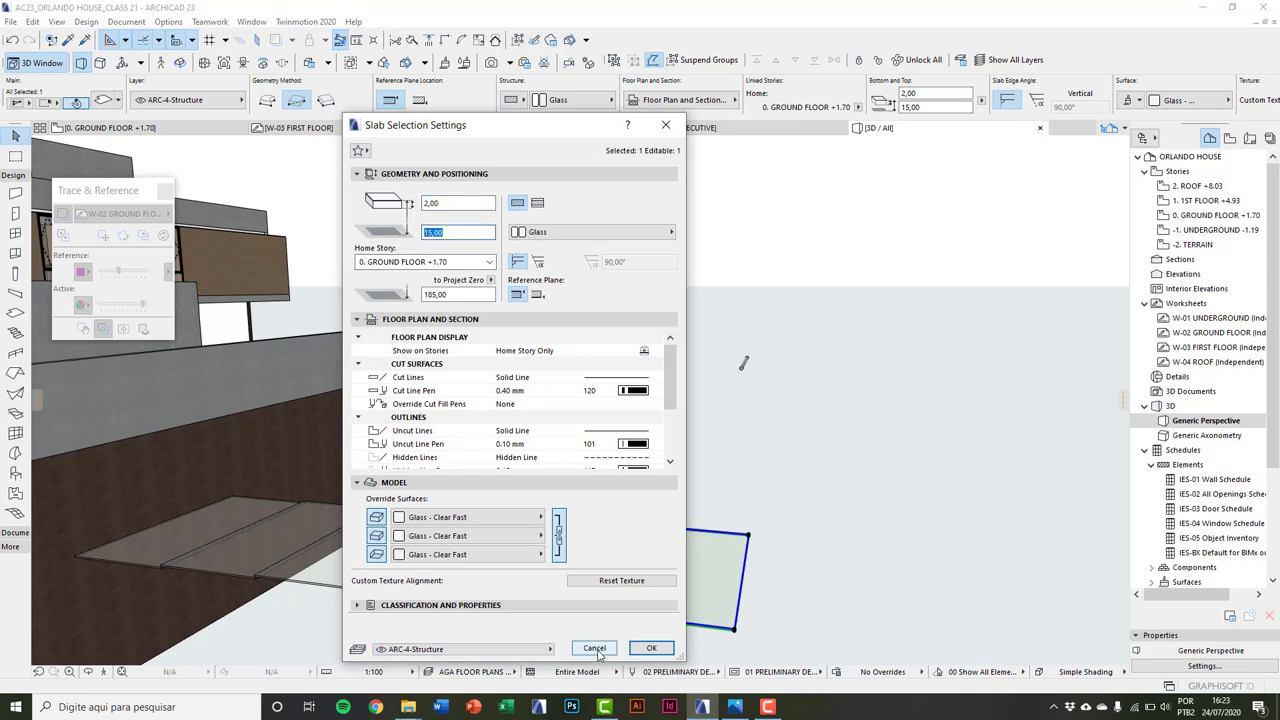
click(595, 648)
Step: Set the handle beam's offset to its home story to 21, then clear the selection
click(743, 364)
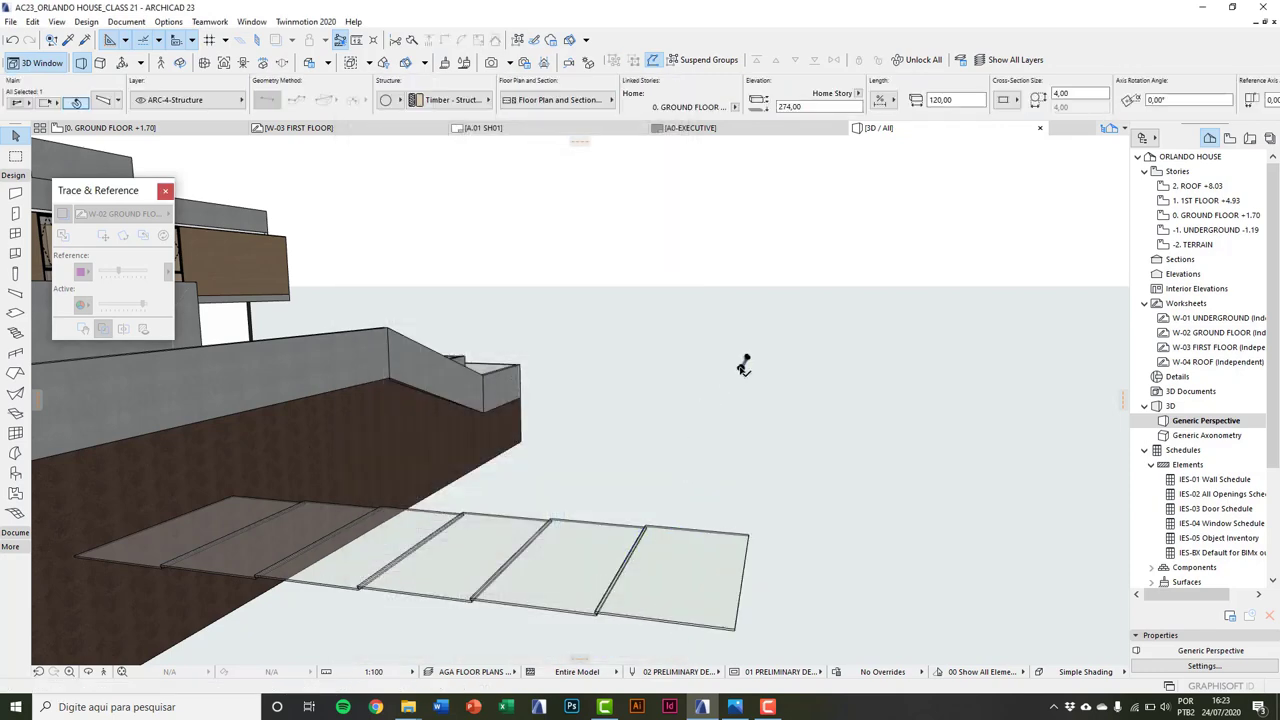
mouse_move(743, 366)
shift+middle_down()
mouse_move(737, 378)
mouse_move(716, 370)
shift+middle_up()
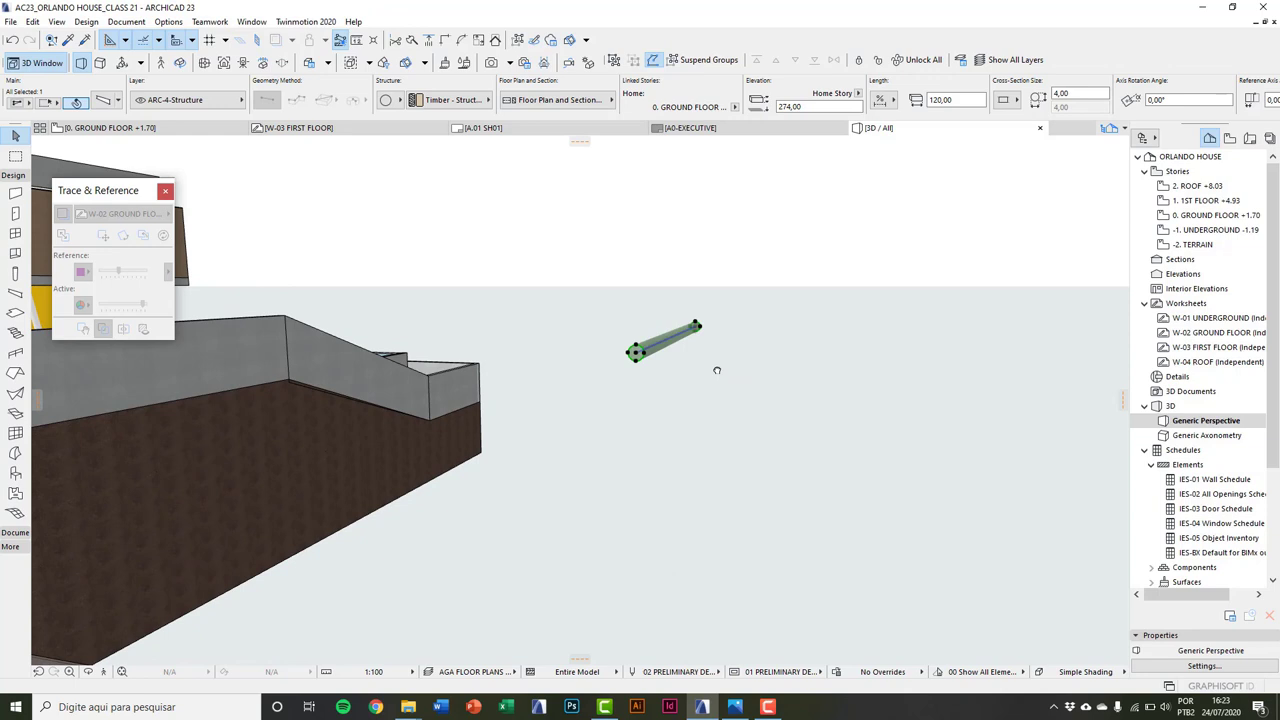
shift+middle_drag(636, 352, 638, 358)
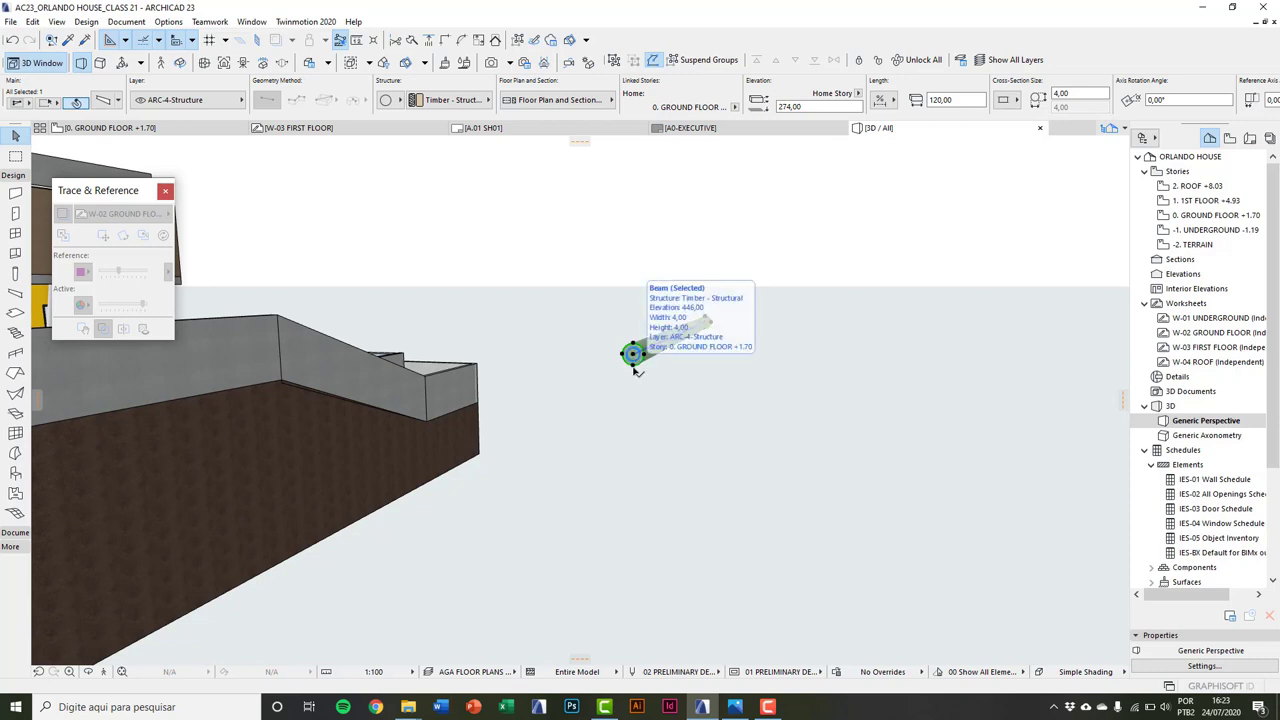
shift+middle_drag(635, 370, 420, 270)
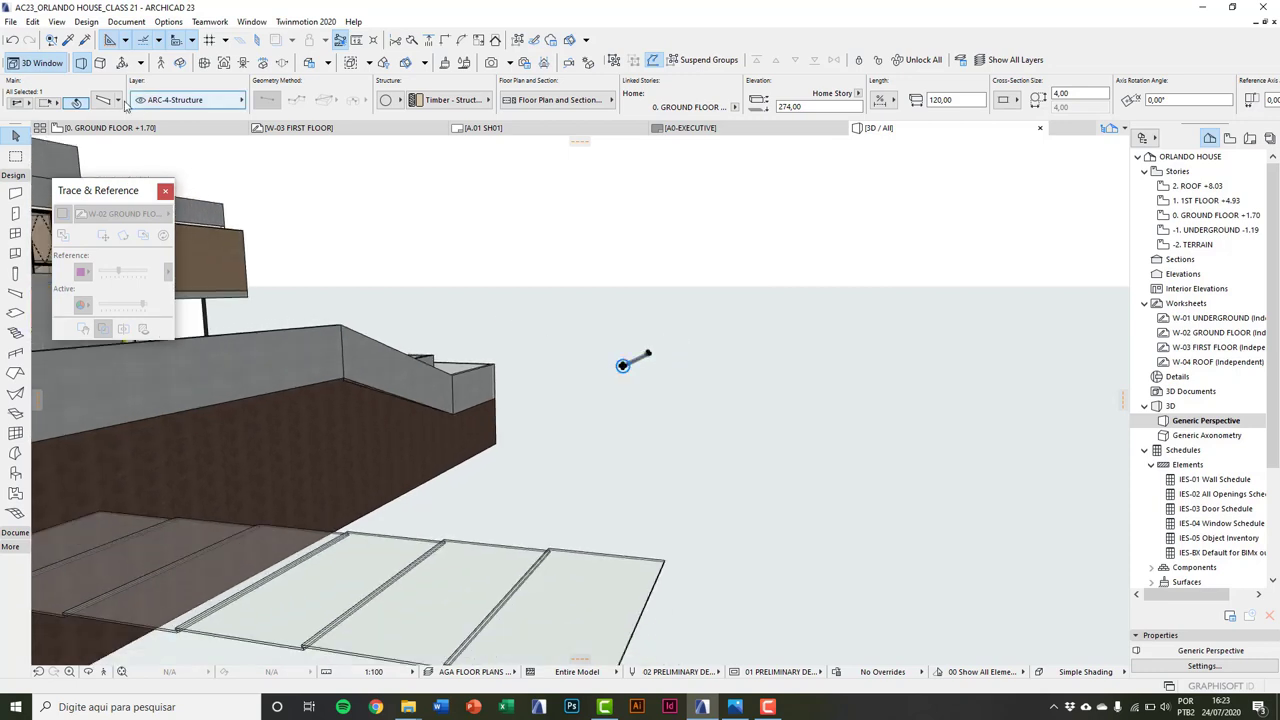
click(103, 103)
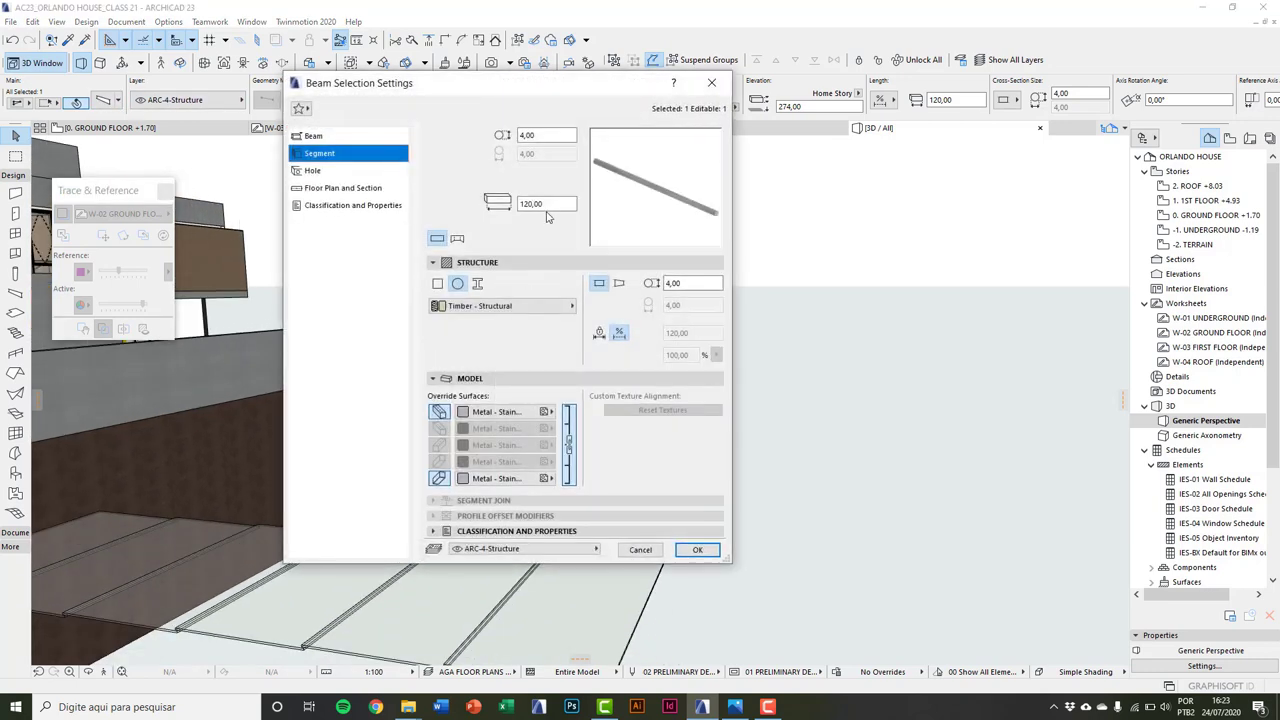
double_click(528, 205)
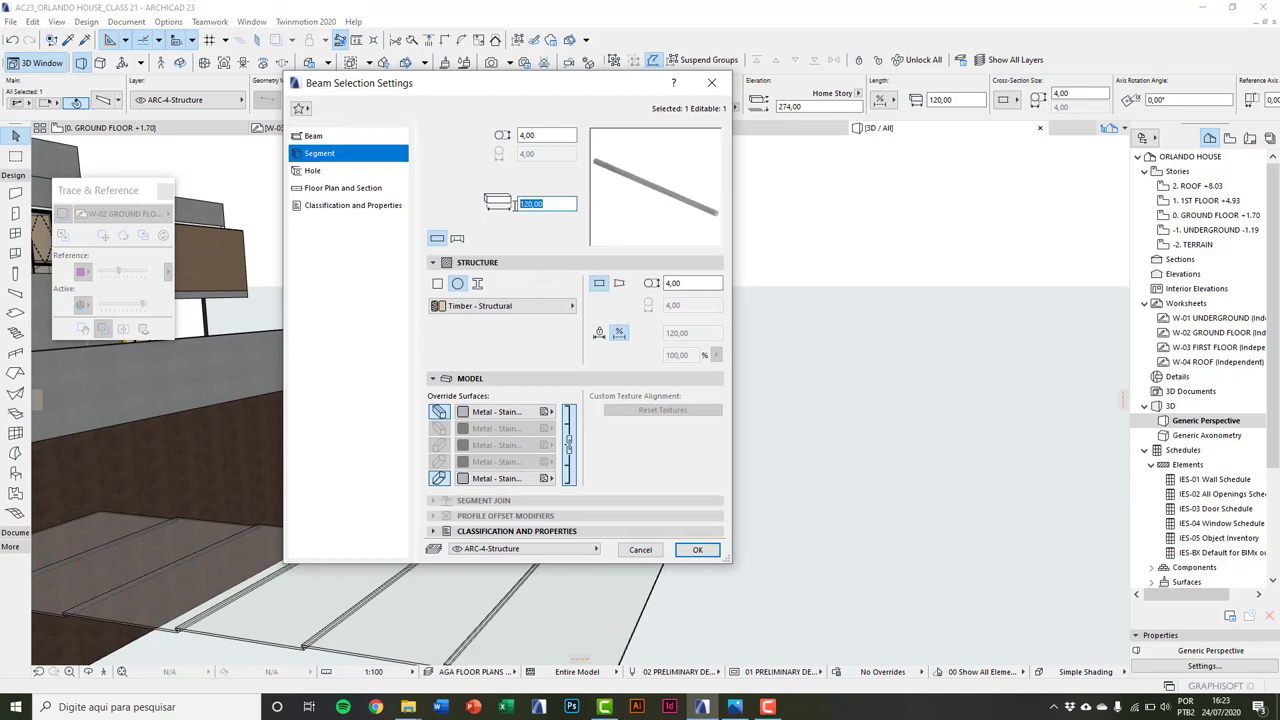
click(318, 136)
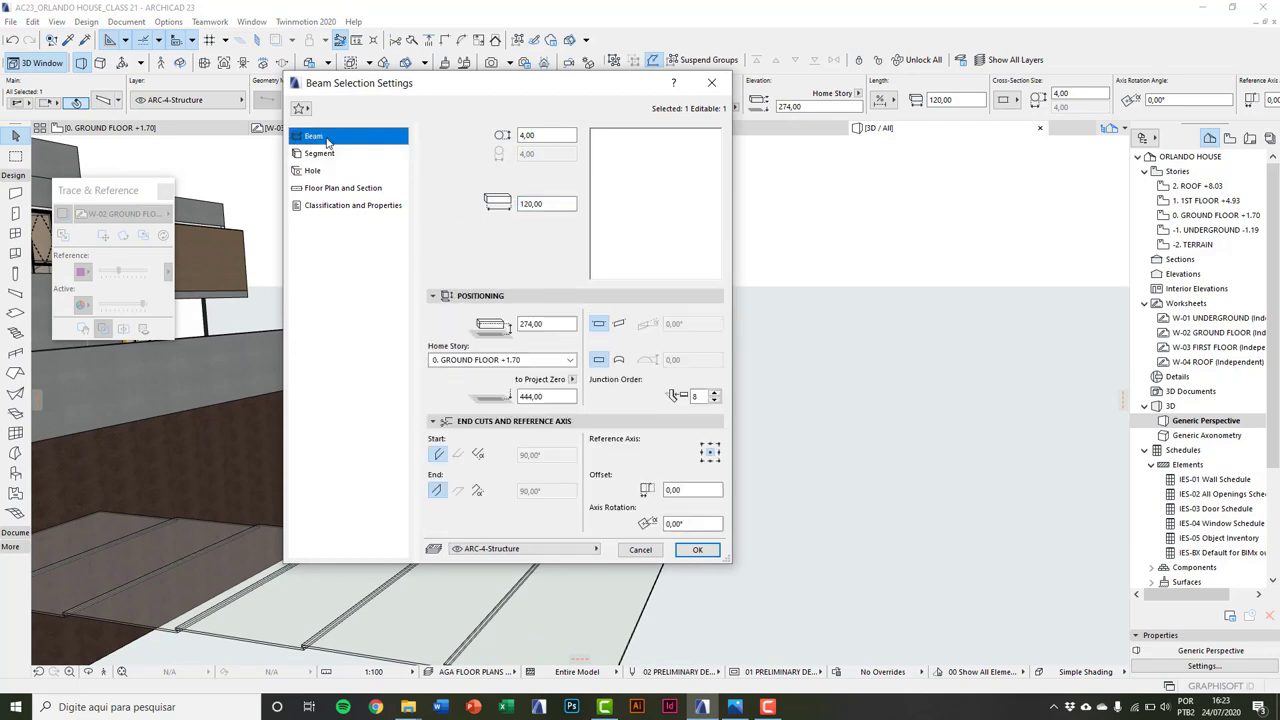
double_click(524, 323)
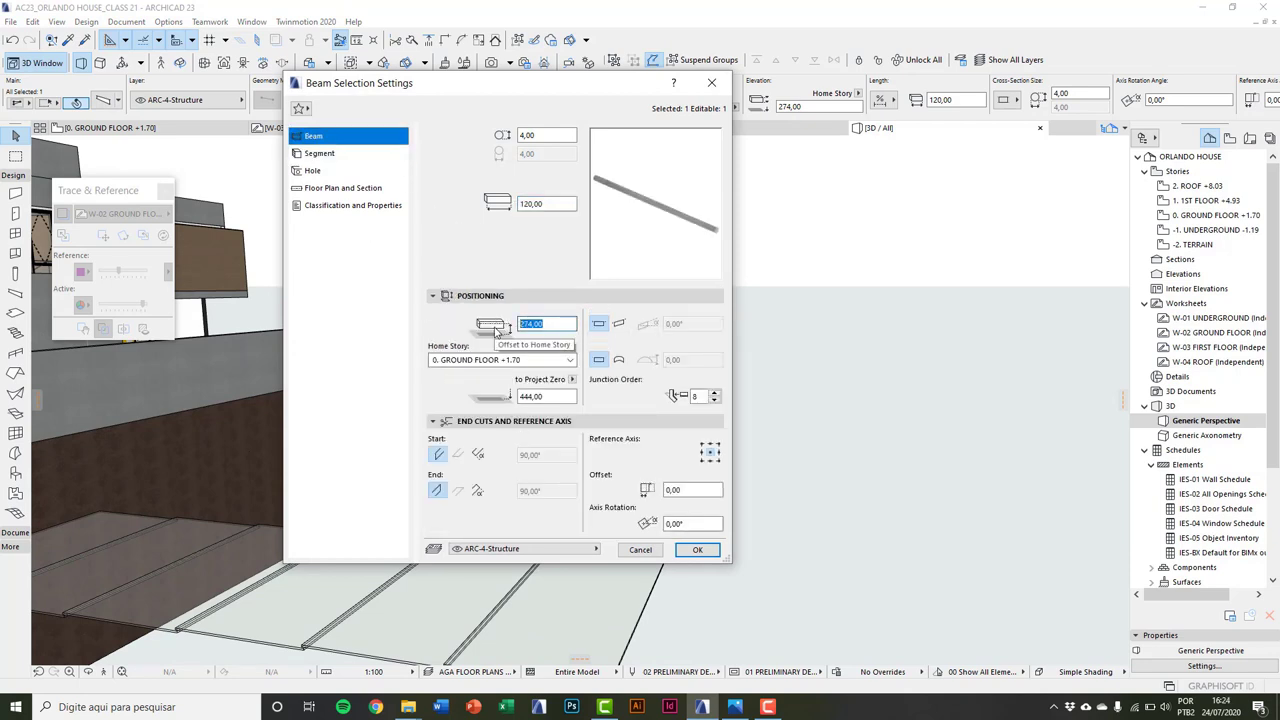
text(21)
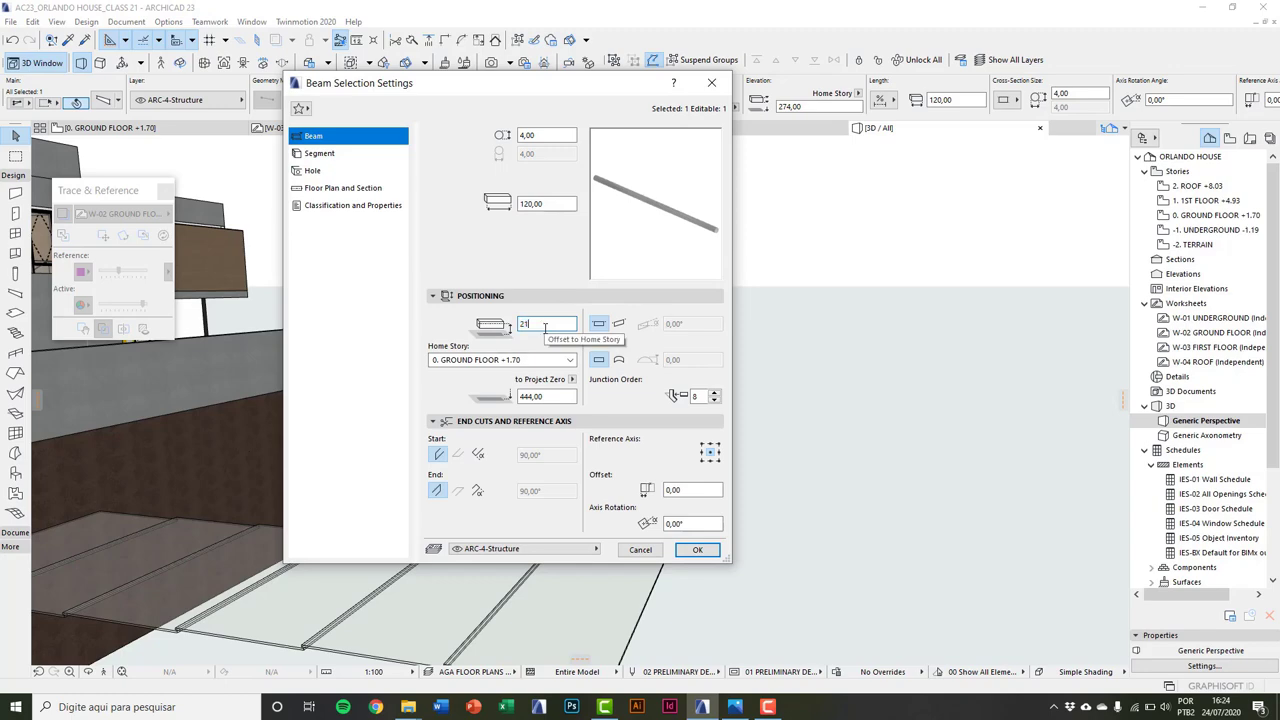
click(697, 549)
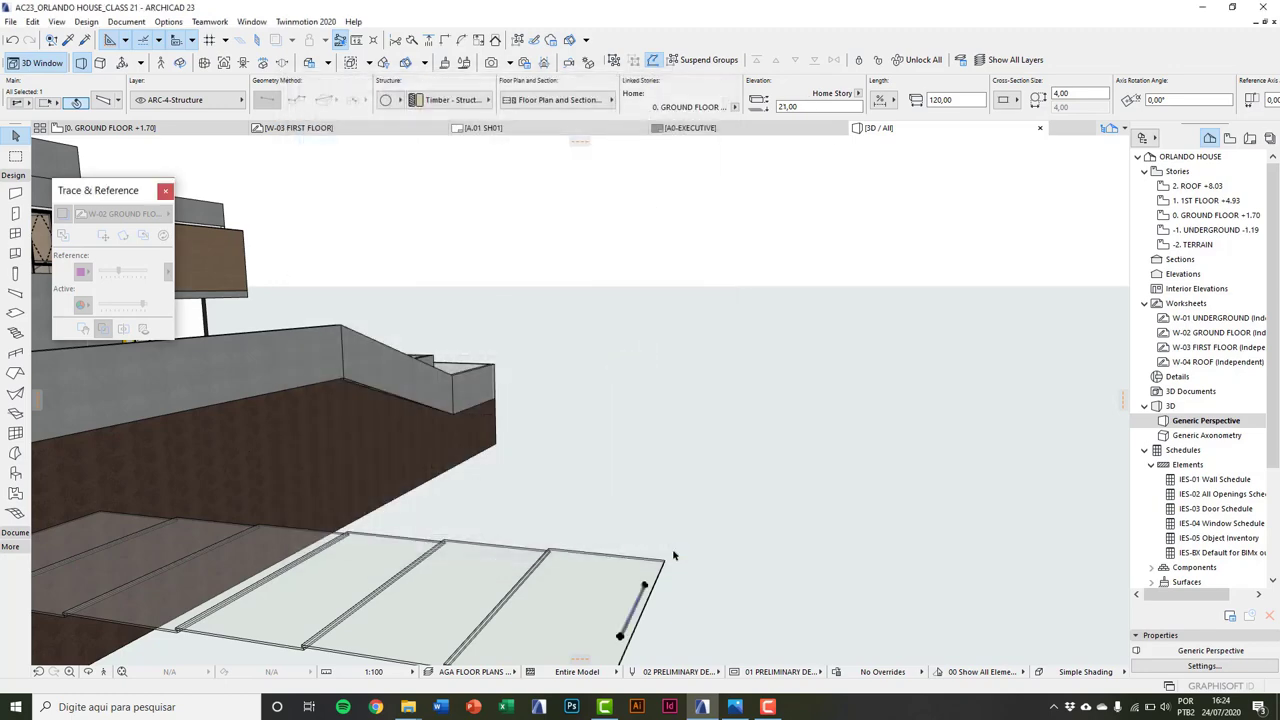
scroll(526, 430, up, 5)
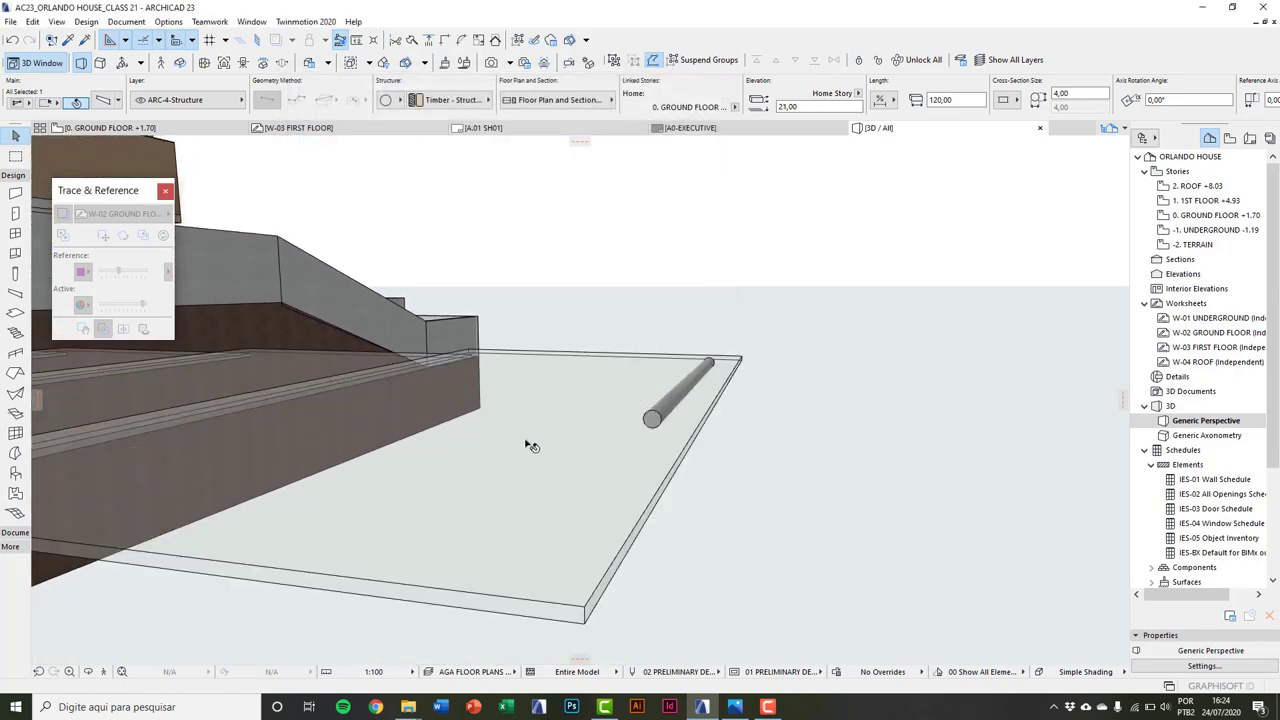
click(816, 533)
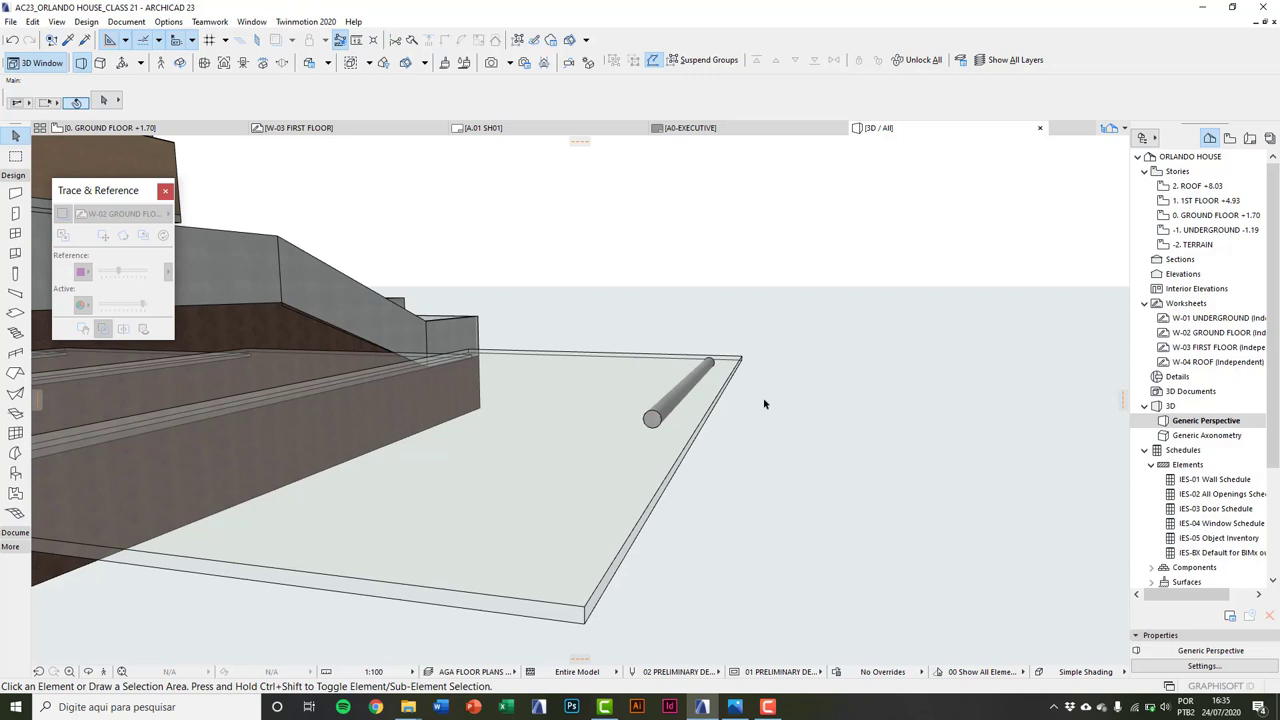
Step: Set the default column to a circular section of diameter 2 and height 6 with Metal - Stainless Steel surface overrides
click(15, 274)
key(ctrl+t)
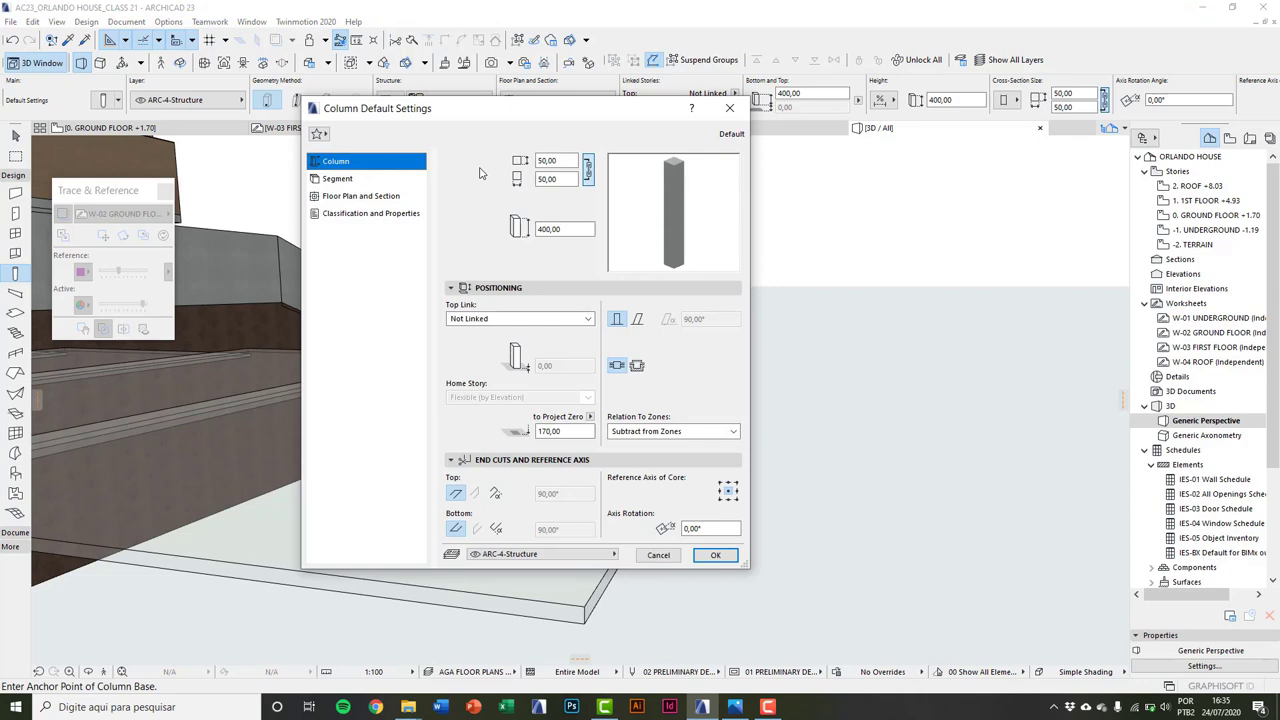
click(357, 180)
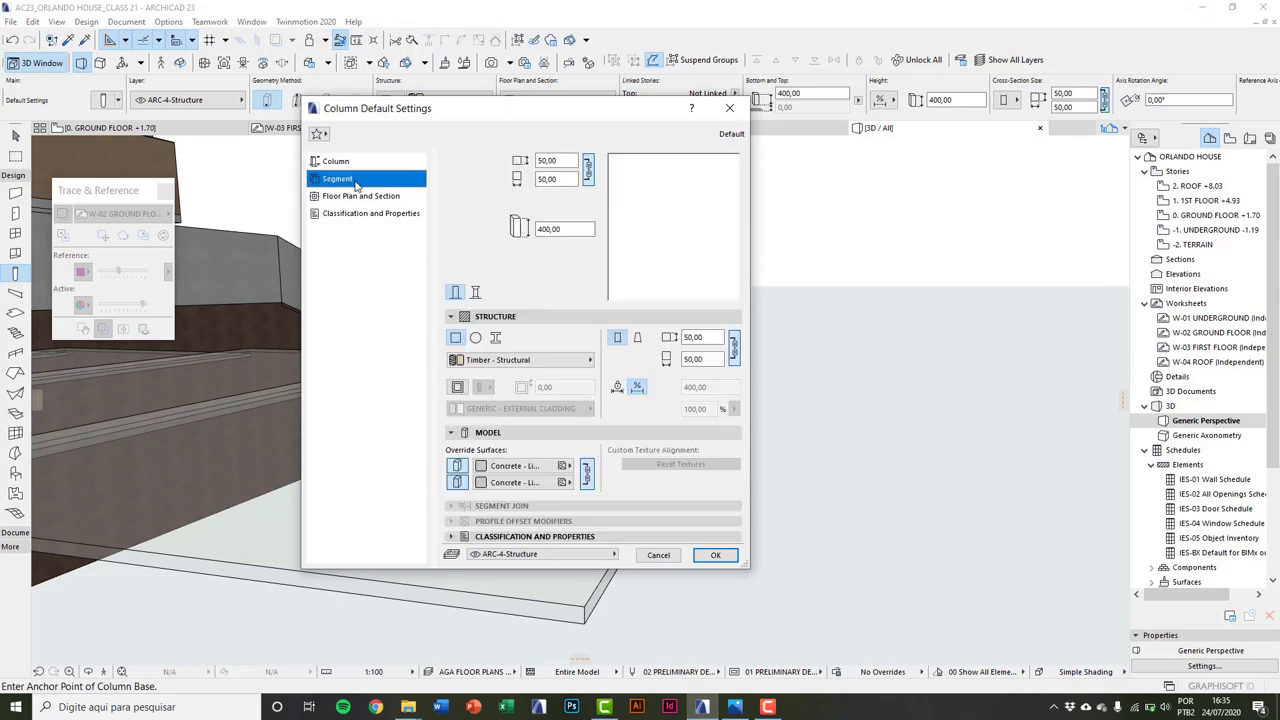
click(476, 338)
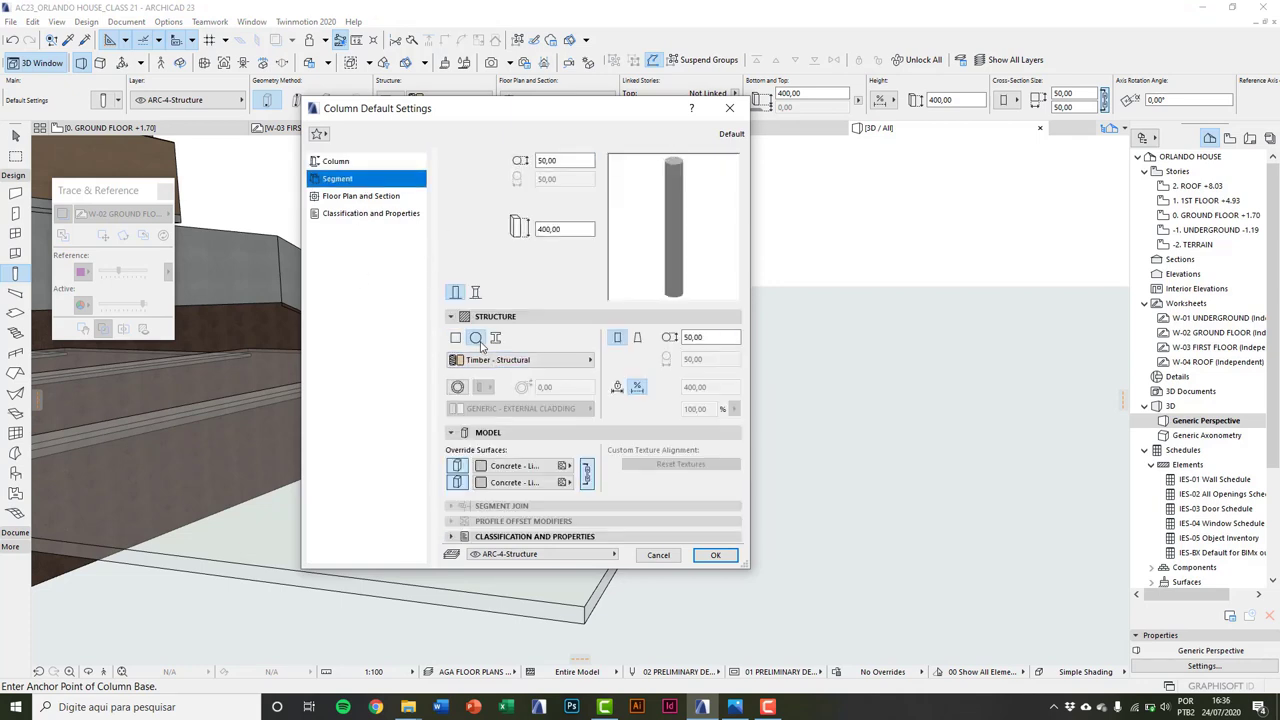
click(552, 161)
text(2)
click(570, 229)
text(6)
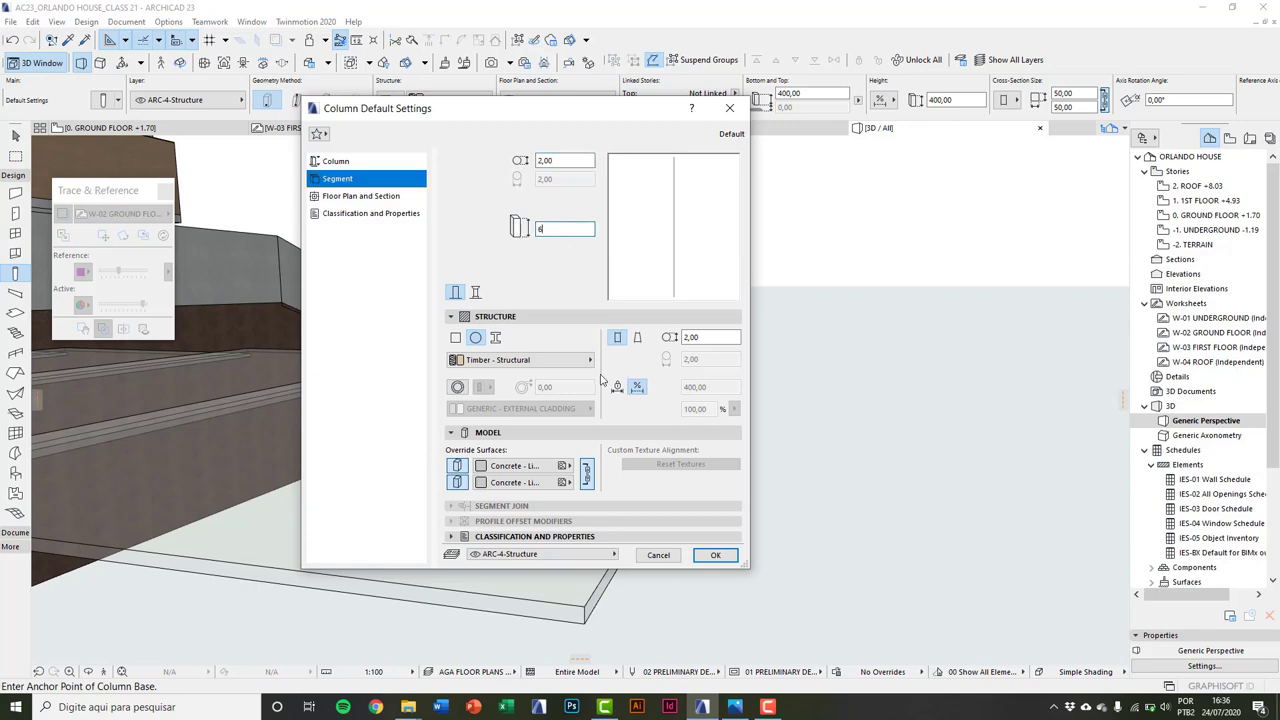
click(510, 474)
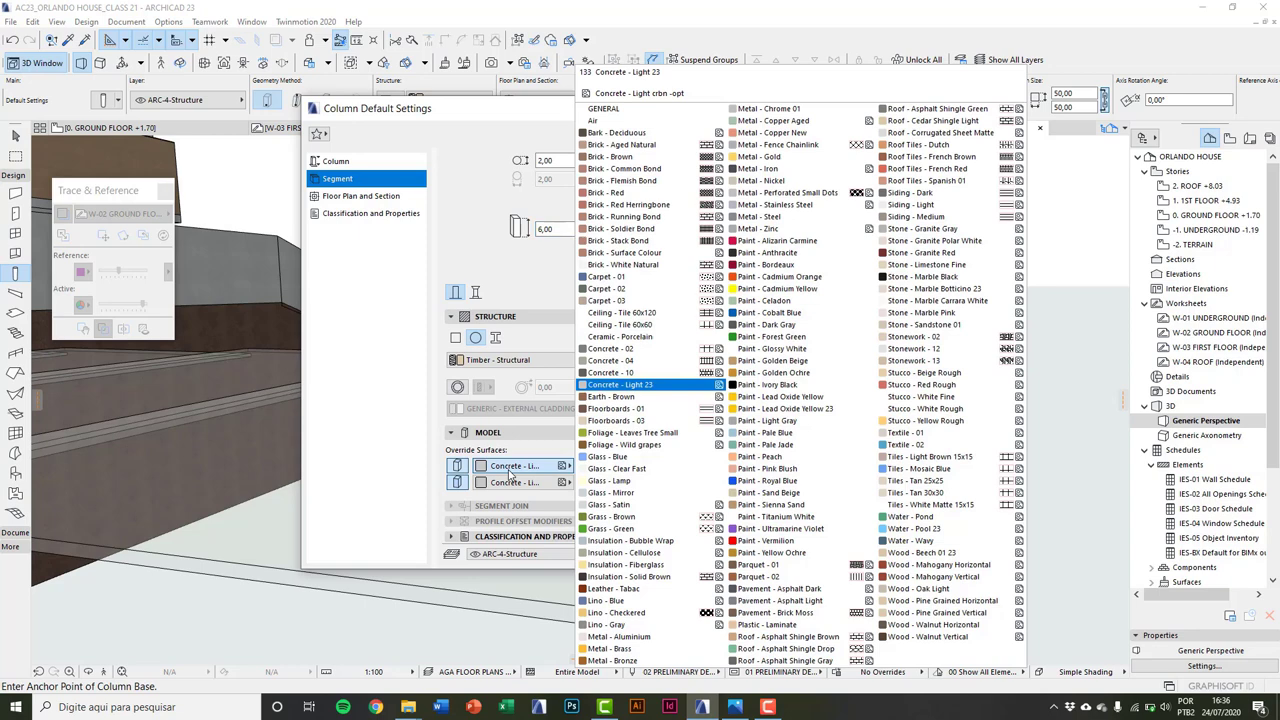
click(810, 206)
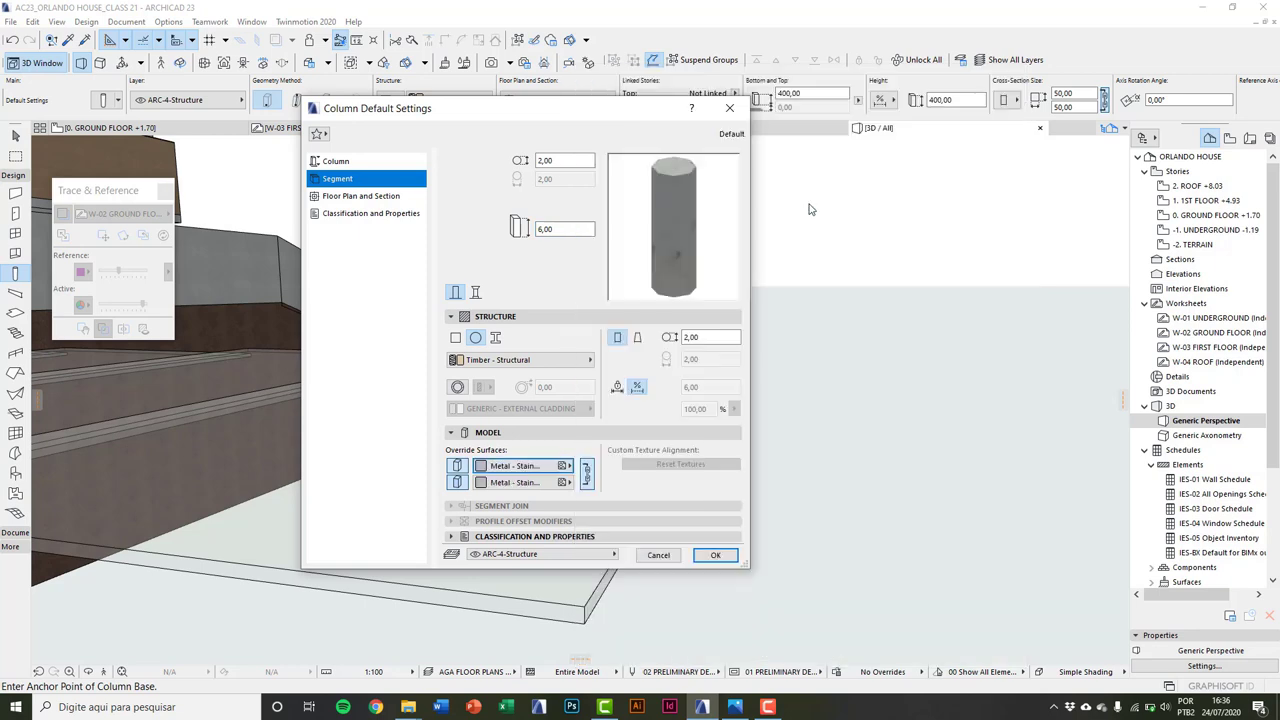
click(715, 555)
Step: On the ground floor plan, place a column centred on the upper end of the handle beam
key(F2)
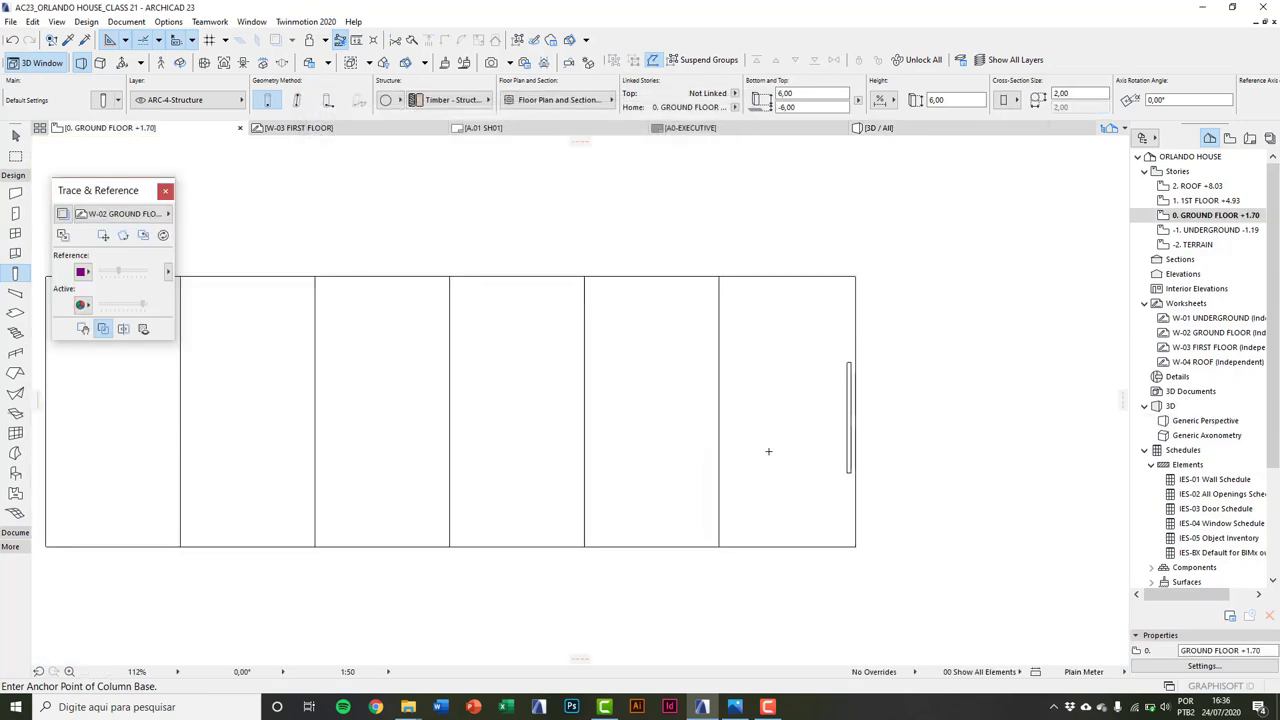
scroll(800, 420, up, 10)
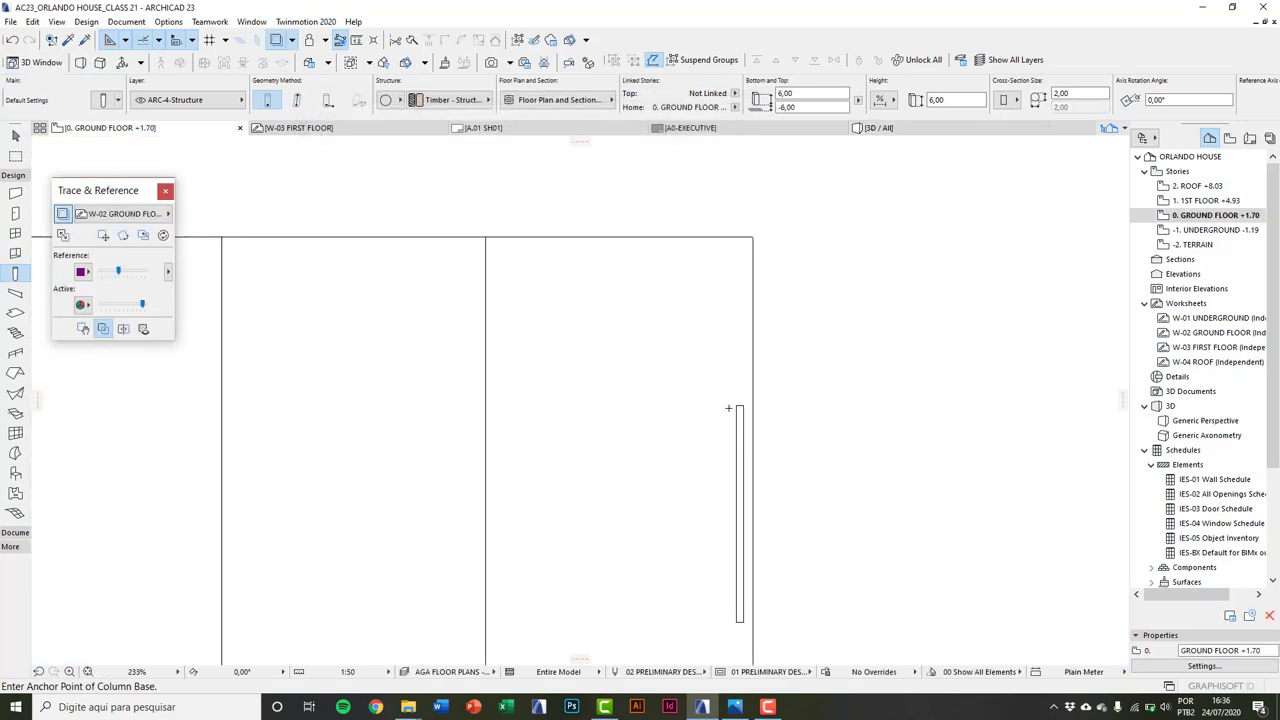
click(749, 404)
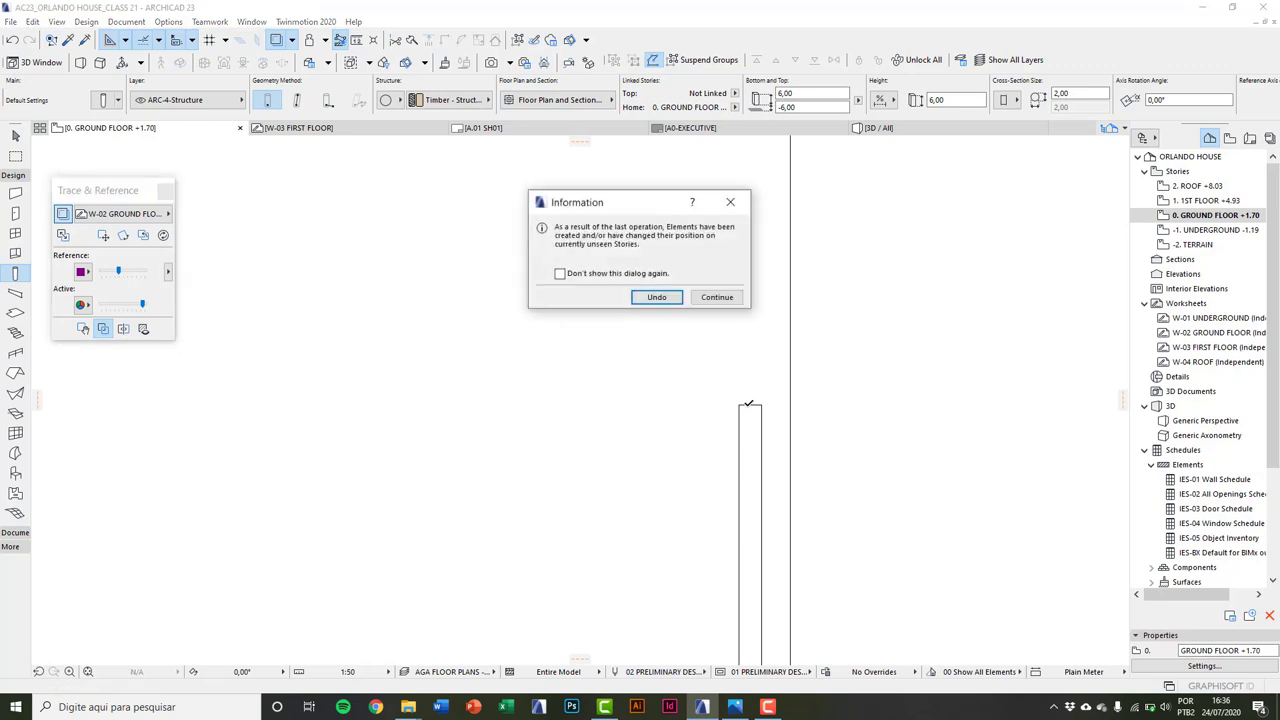
click(716, 297)
key(Escape)
Step: In the 3D view, raise the column vertically to meet the handle beam, with its bottom offset to the home story at 15
key(F3)
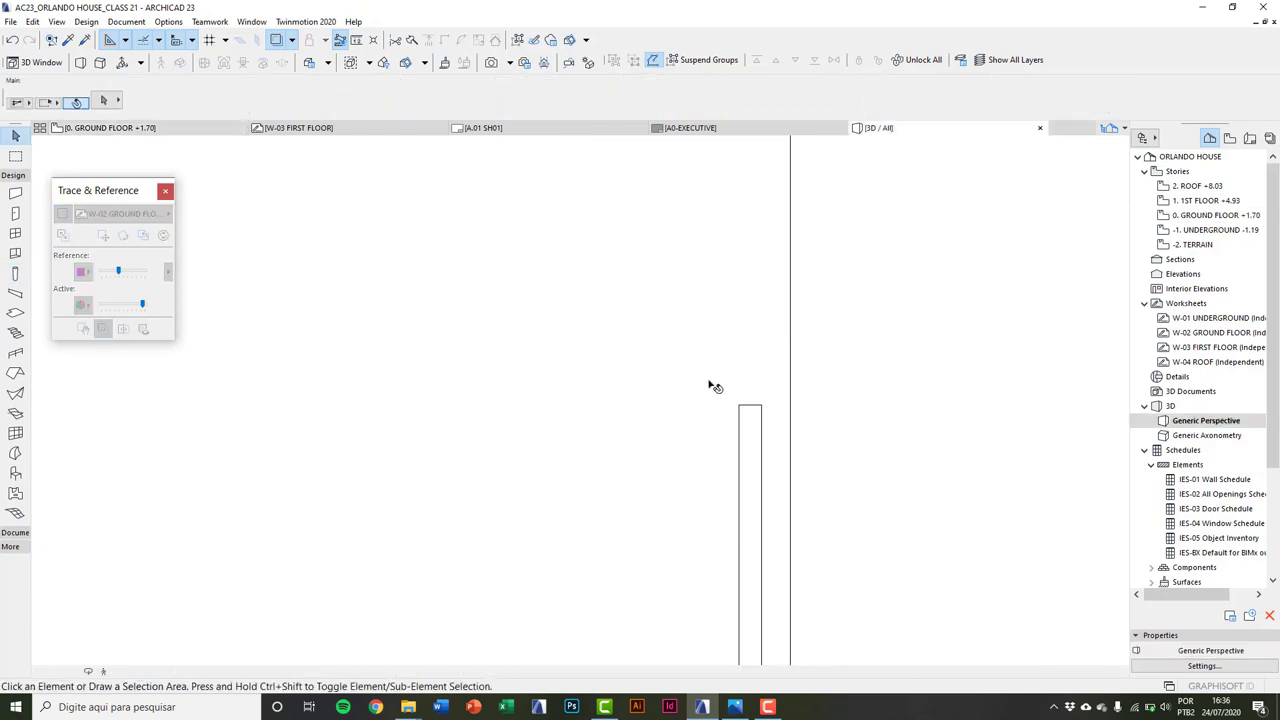
click(714, 436)
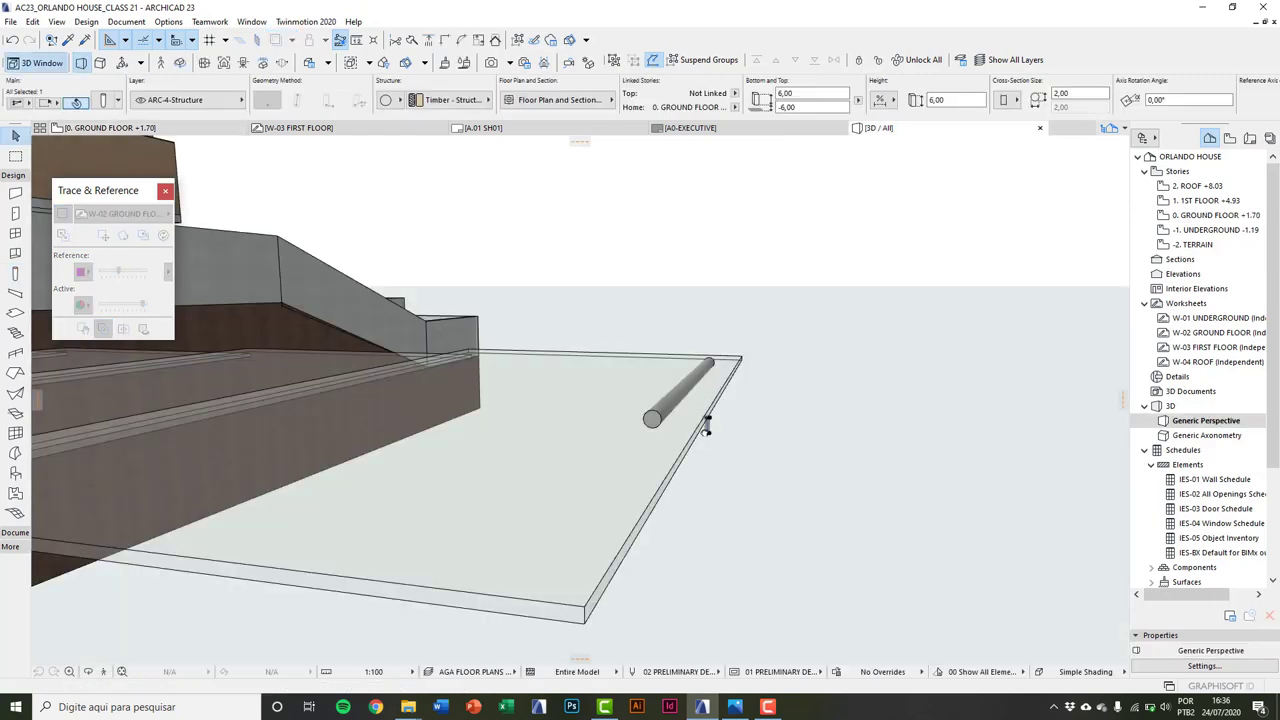
shift+middle_drag(706, 423, 600, 434)
shift+middle_drag(449, 410, 521, 427)
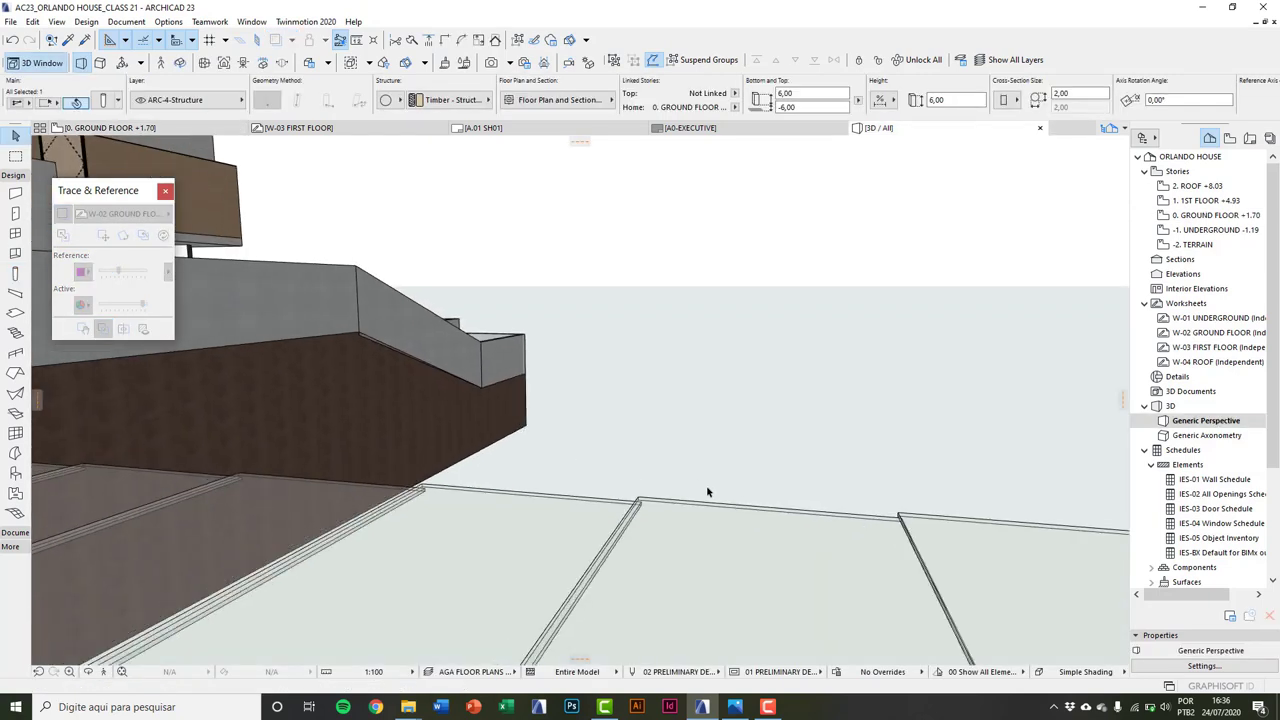
shift+middle_drag(706, 491, 540, 481)
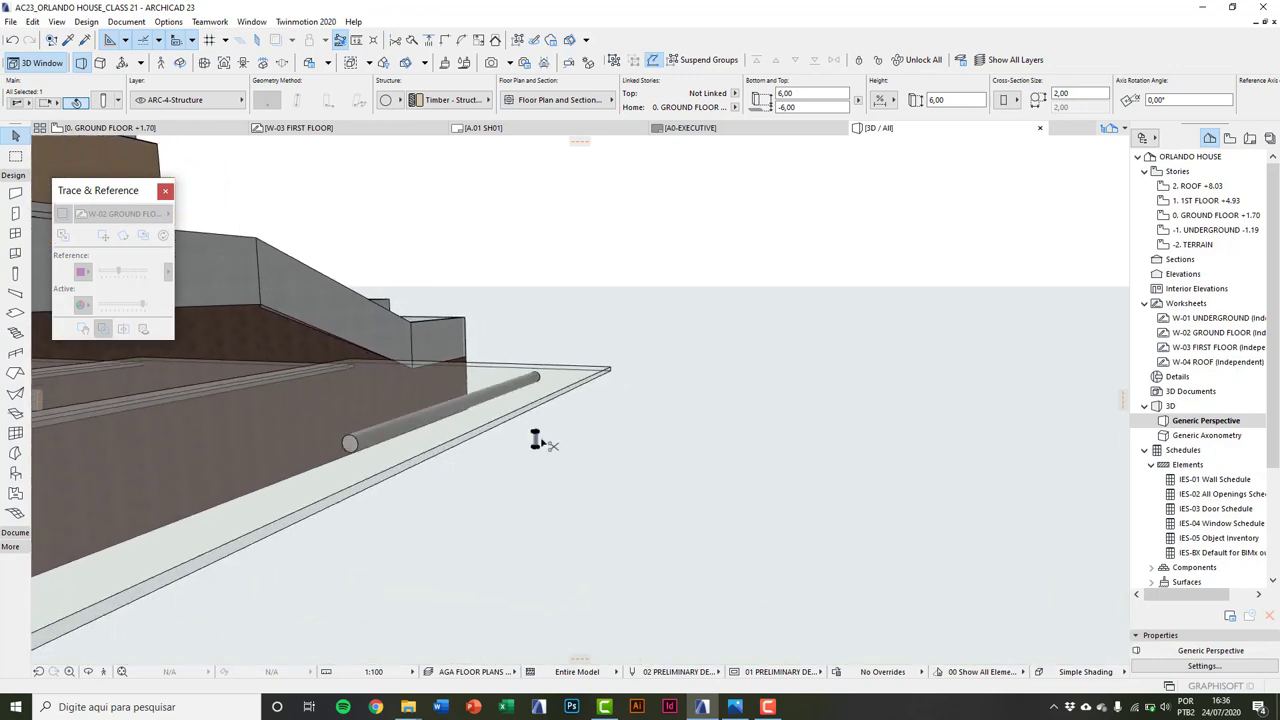
key(ctrl+d)
scroll(537, 445, up, 5)
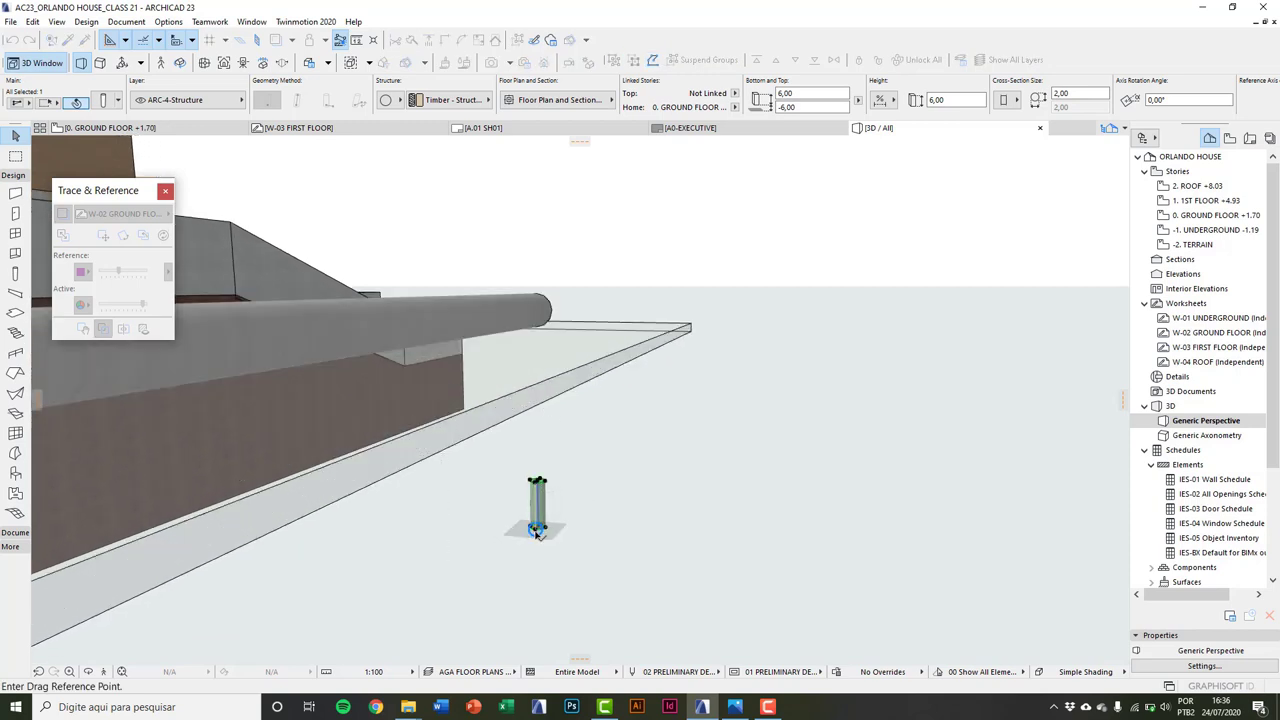
click(537, 532)
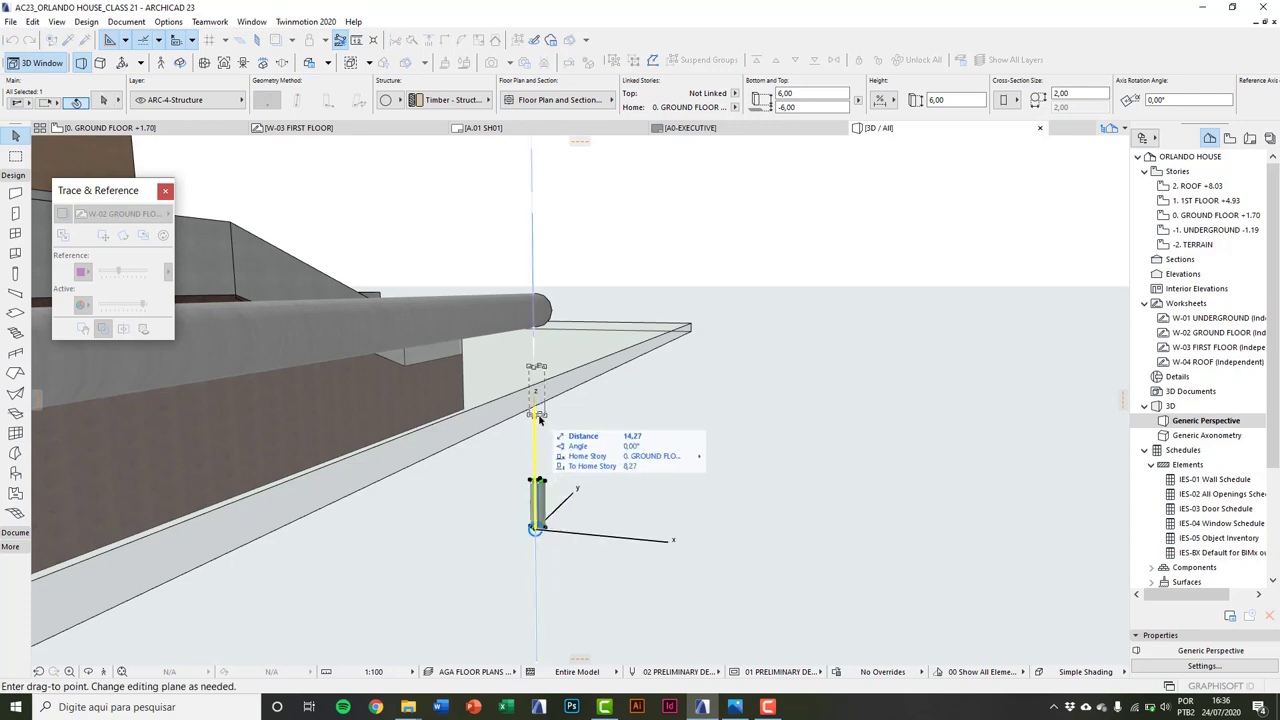
click(690, 325)
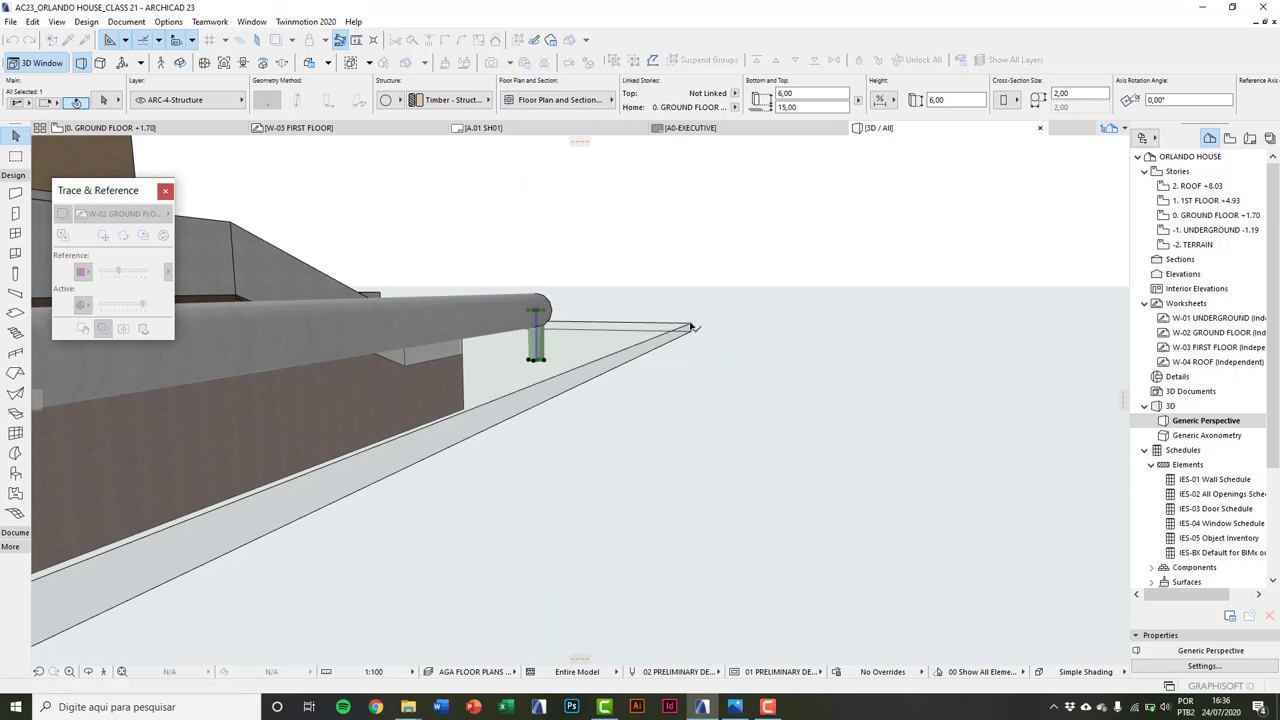
shift+middle_drag(600, 352, 461, 445)
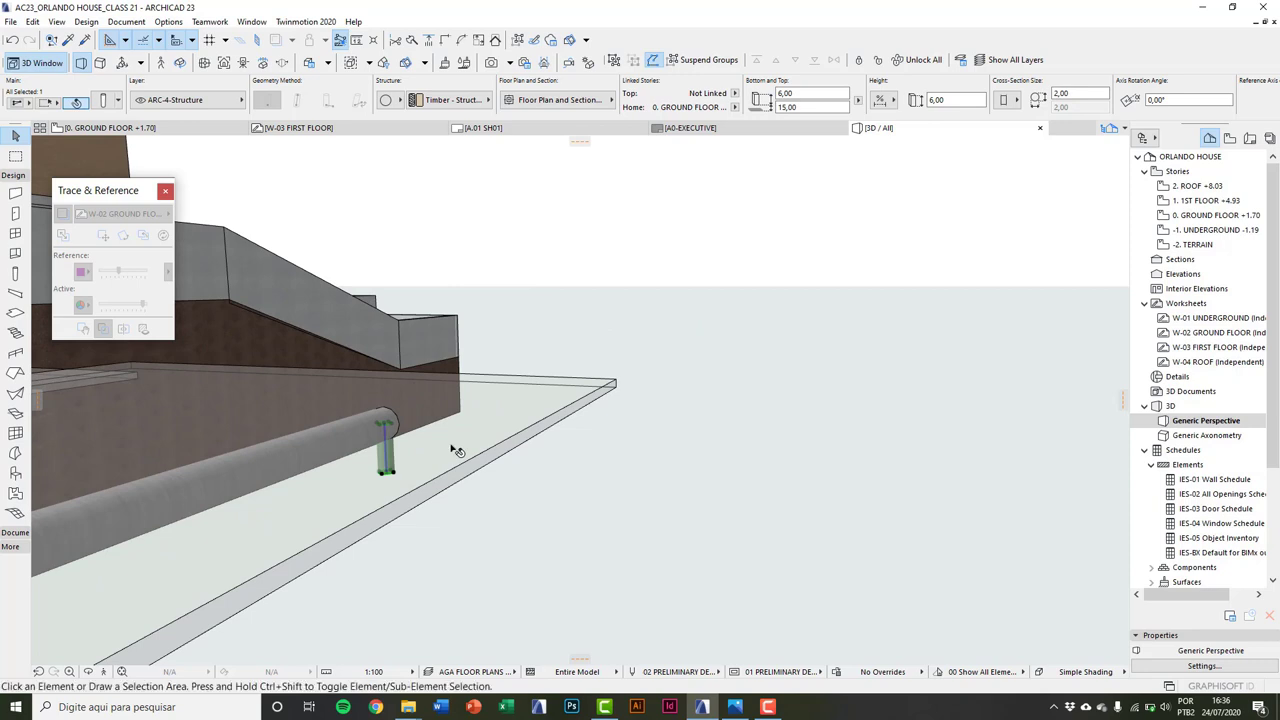
Step: On the ground floor plan, move the column 20 along the handle beam from its upper end towards the middle
key(F2)
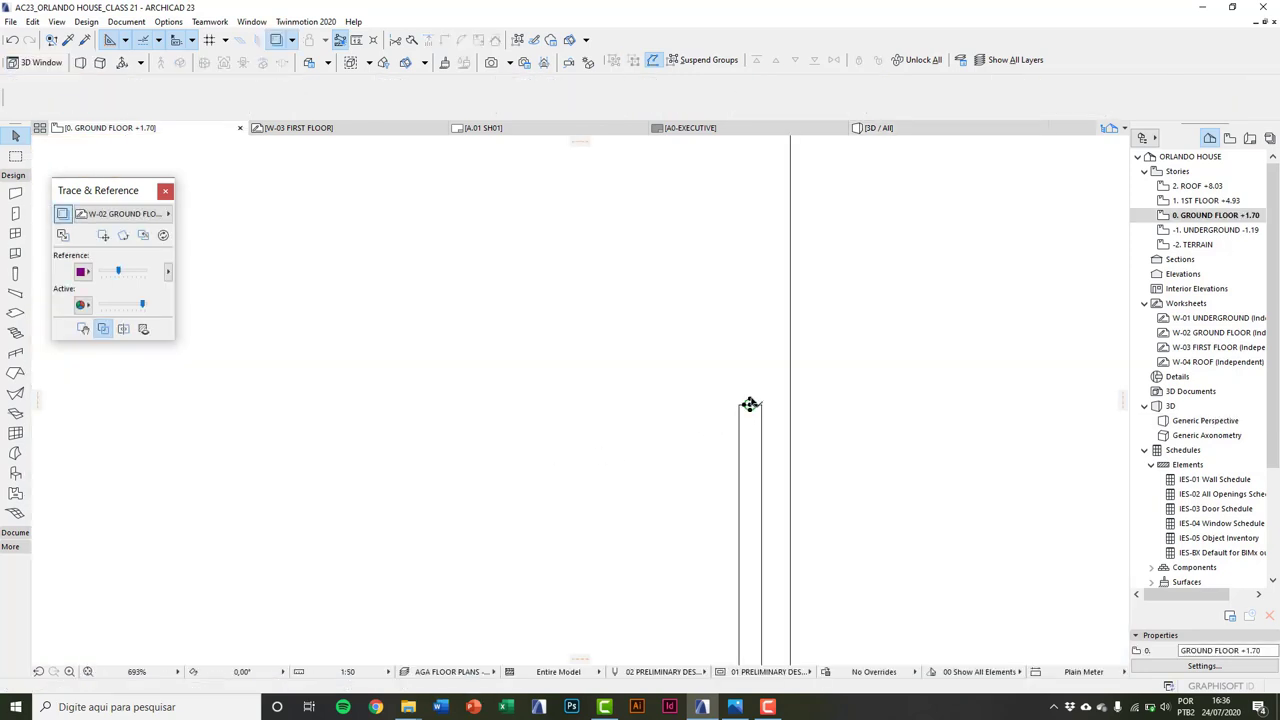
key(ctrl+d)
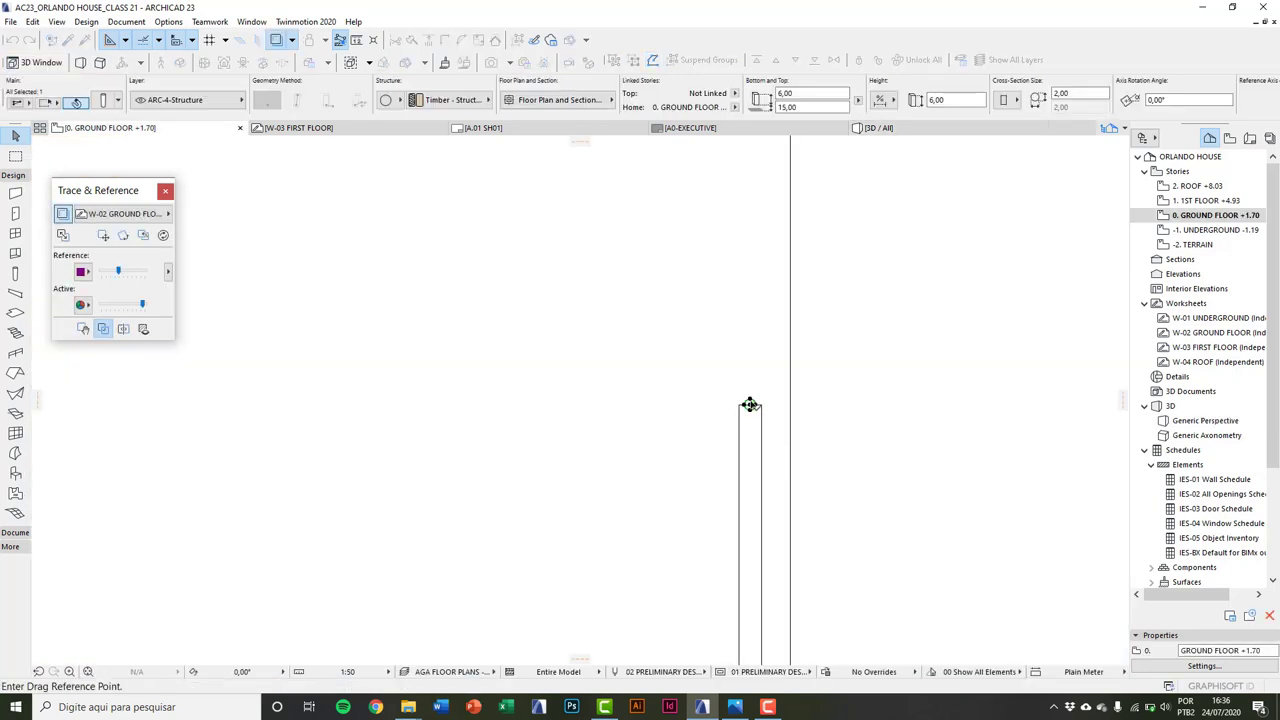
click(749, 404)
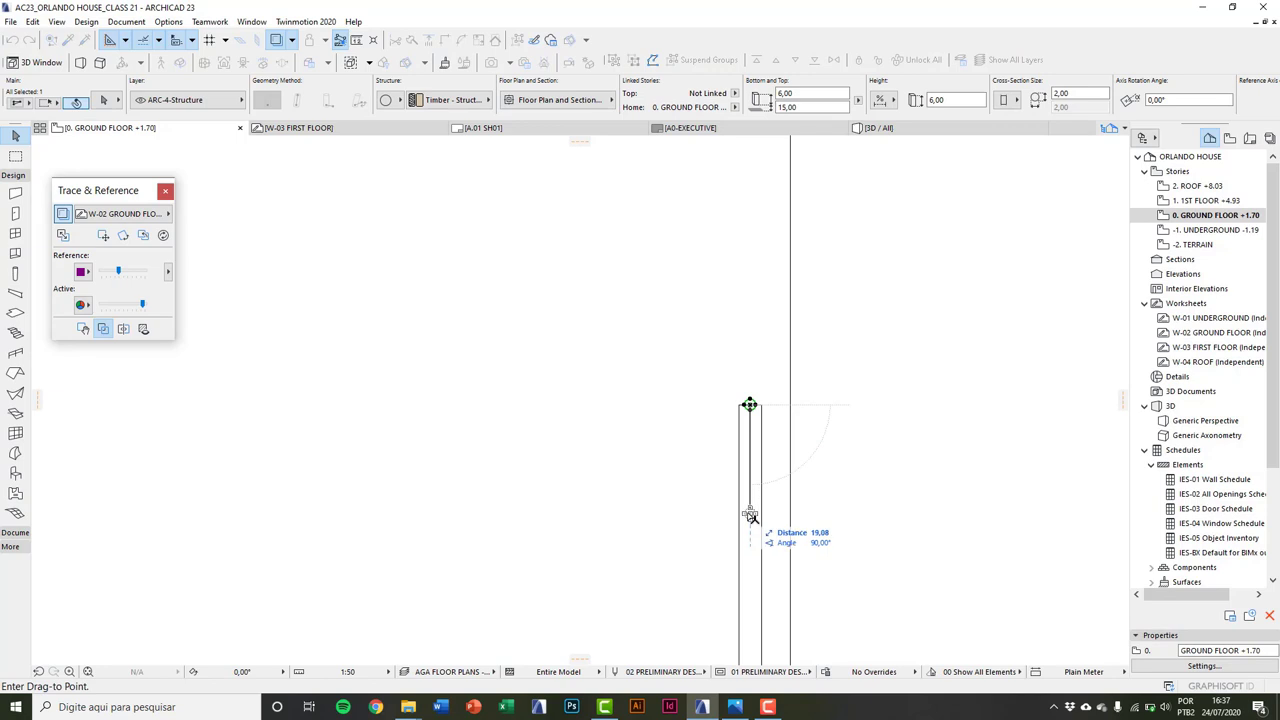
key(Tab)
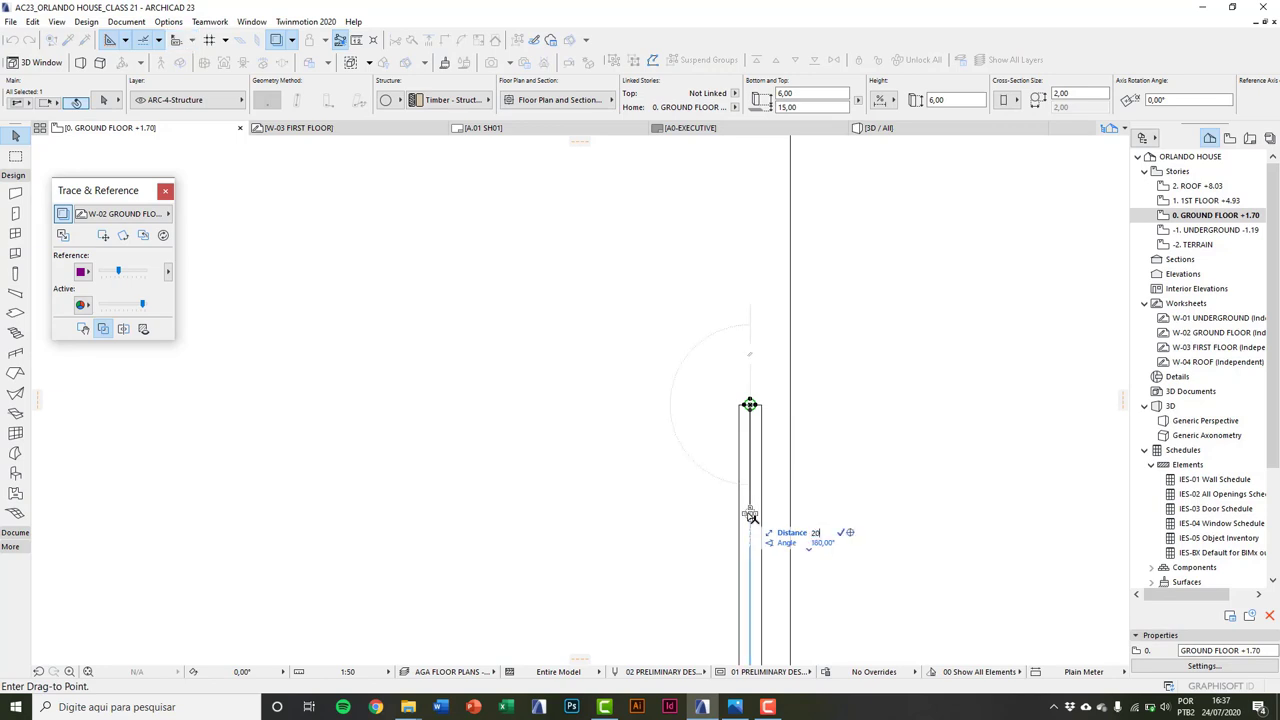
key(Return)
middle_drag(757, 542, 699, 382)
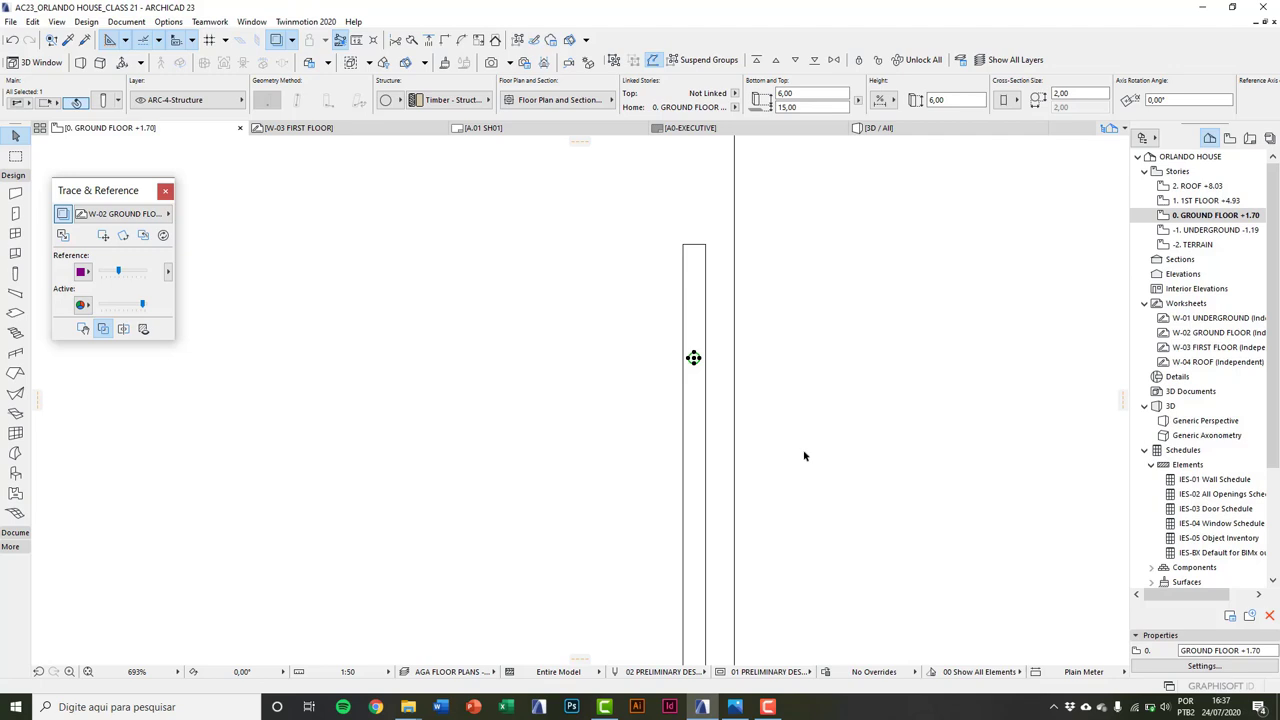
Step: Mirror a copy of the column about the handle beam's horizontal midline to support its lower end, then clear the selection
scroll(807, 456, down, 1)
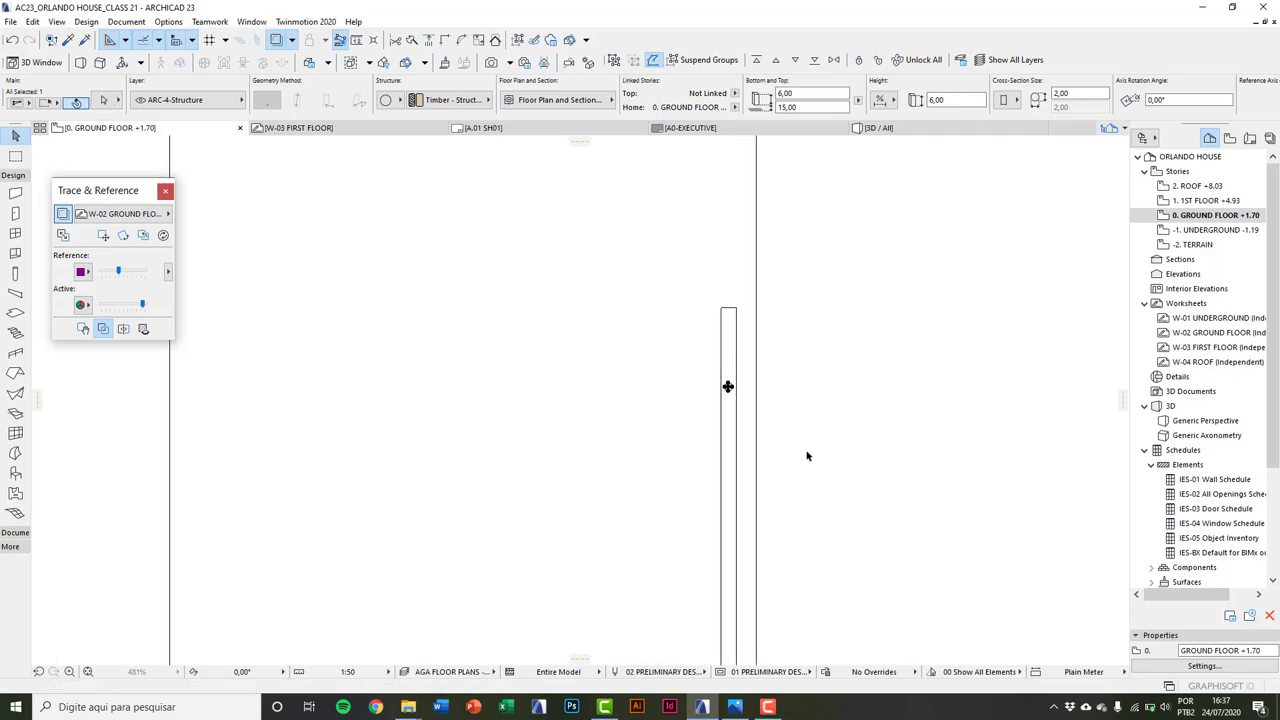
key(ctrl+shift+m)
middle_drag(788, 490, 698, 340)
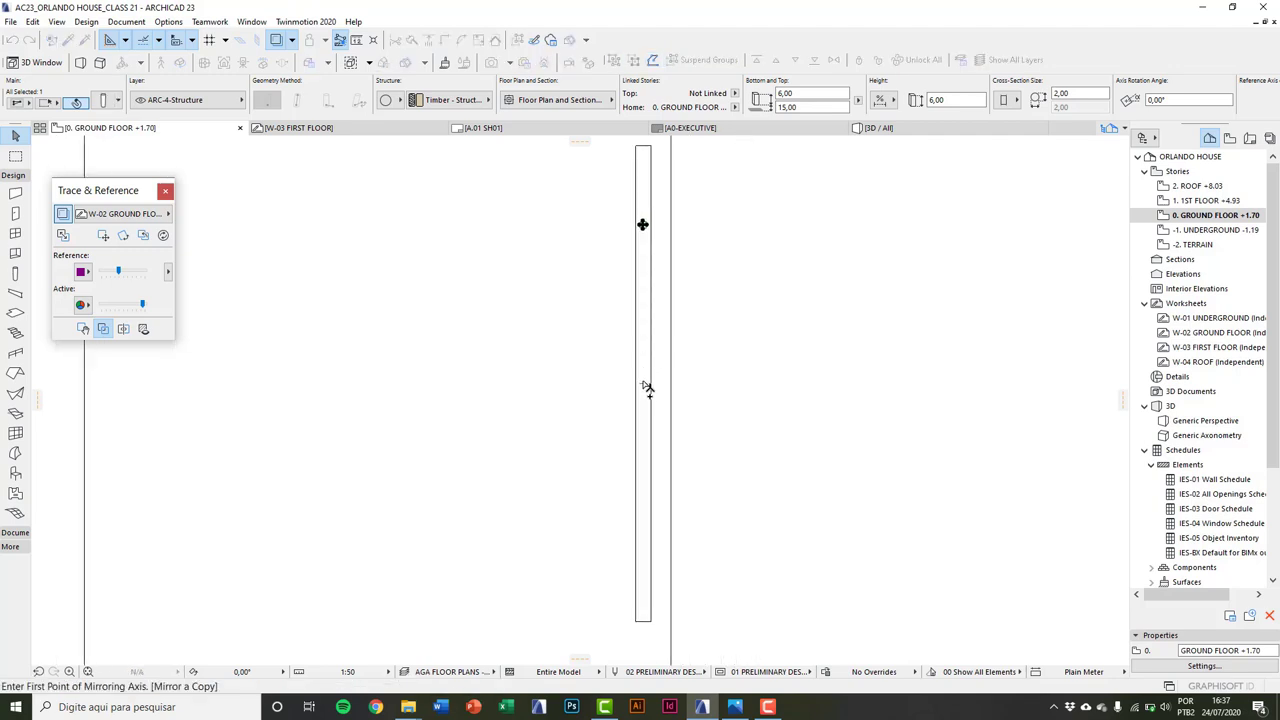
click(767, 398)
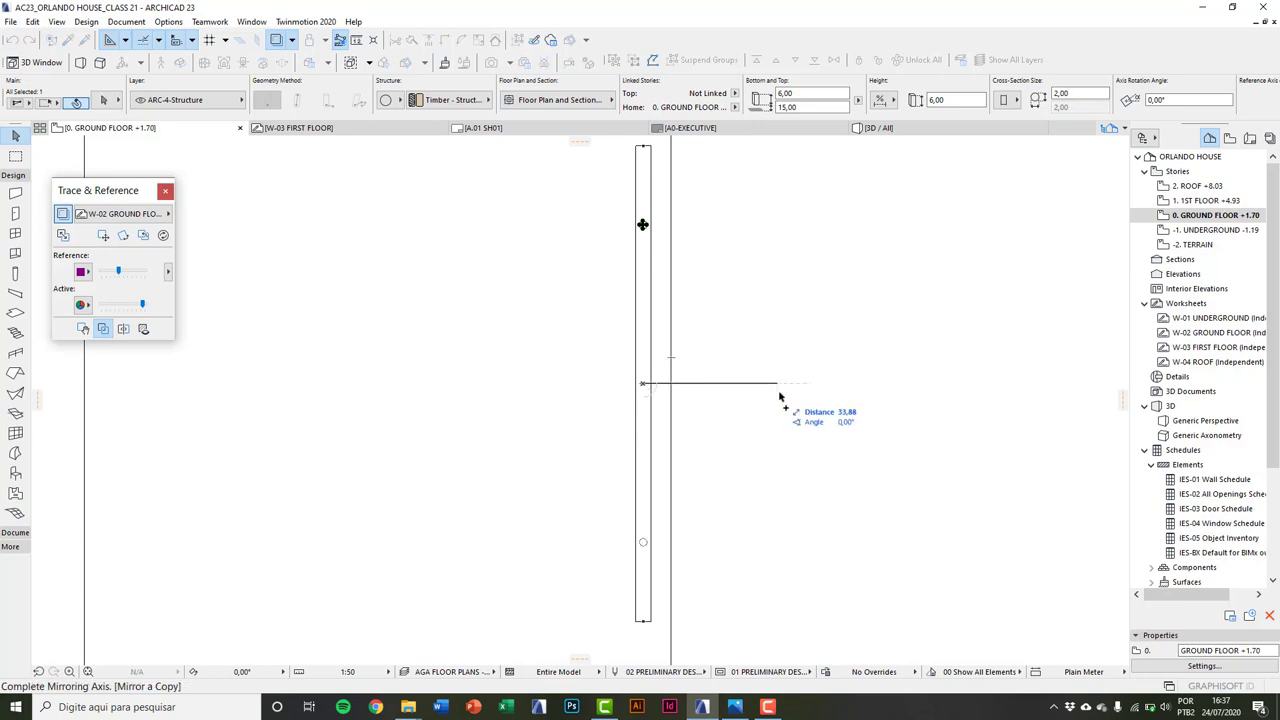
click(857, 405)
scroll(722, 439, down, 3)
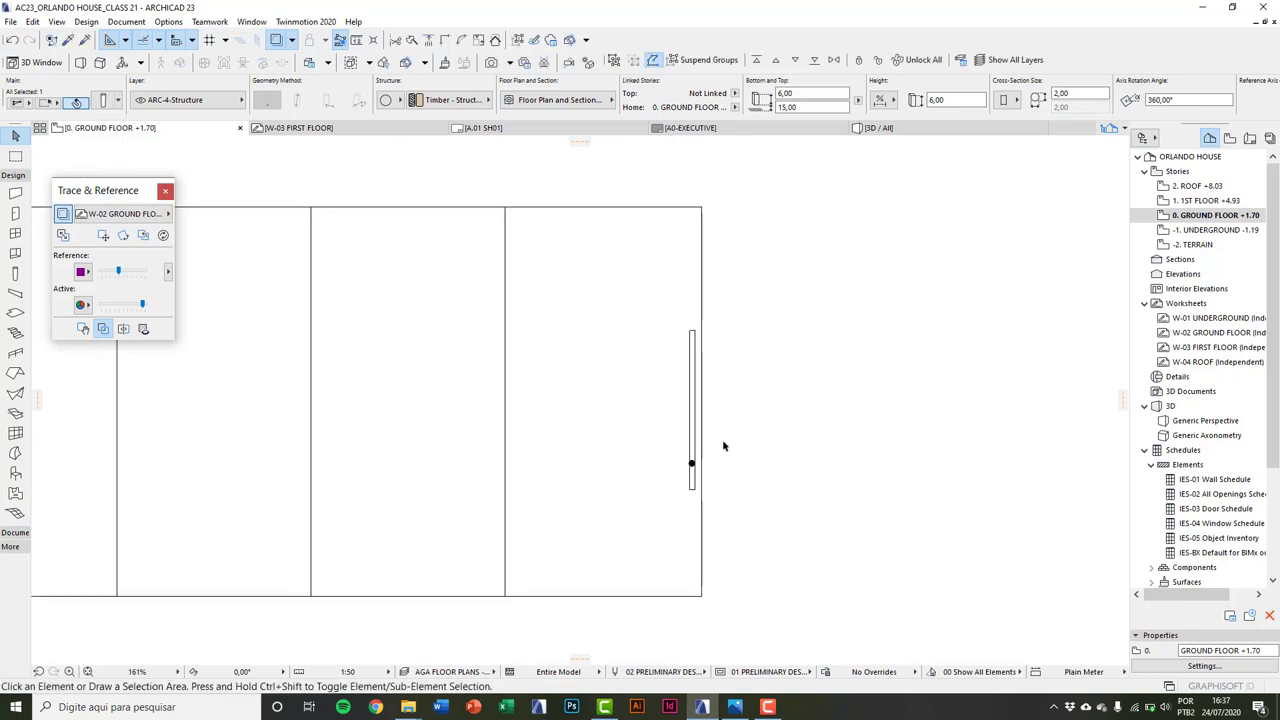
key(Escape)
Step: Return to the 3D view and inspect the handle beam with its two column supports on the end glass panel
key(F3)
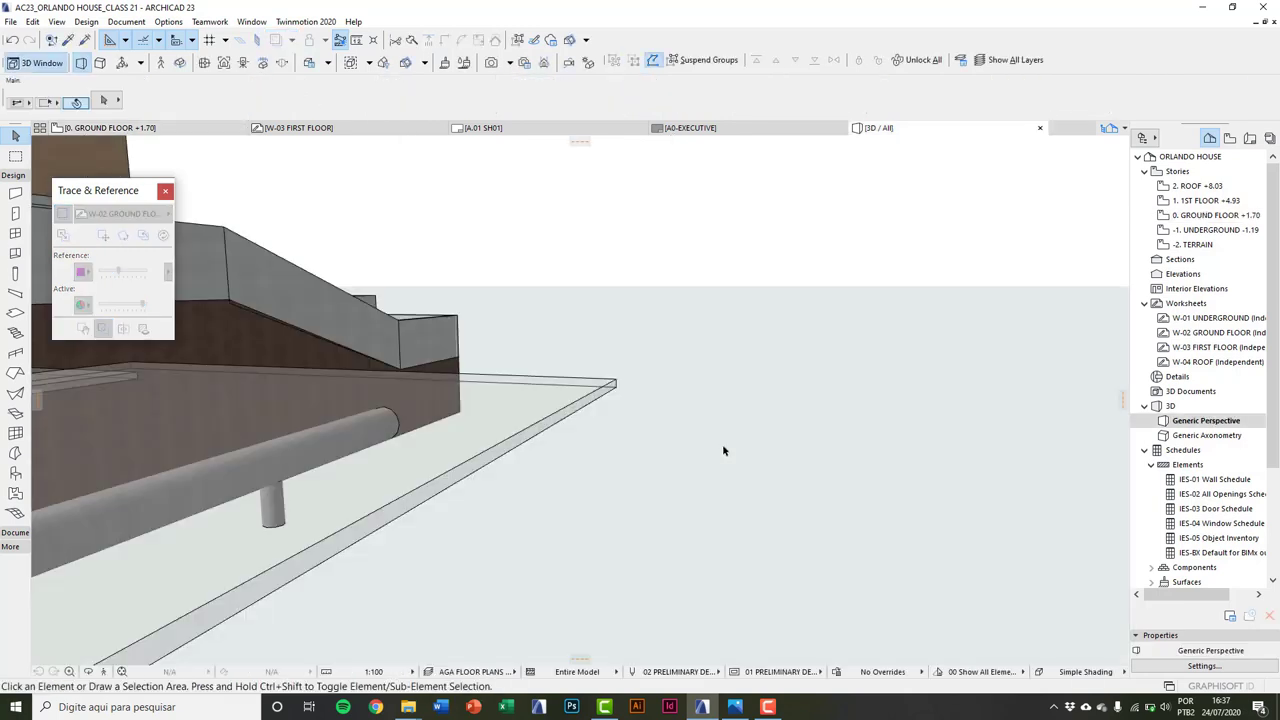
middle_drag(723, 443, 851, 486)
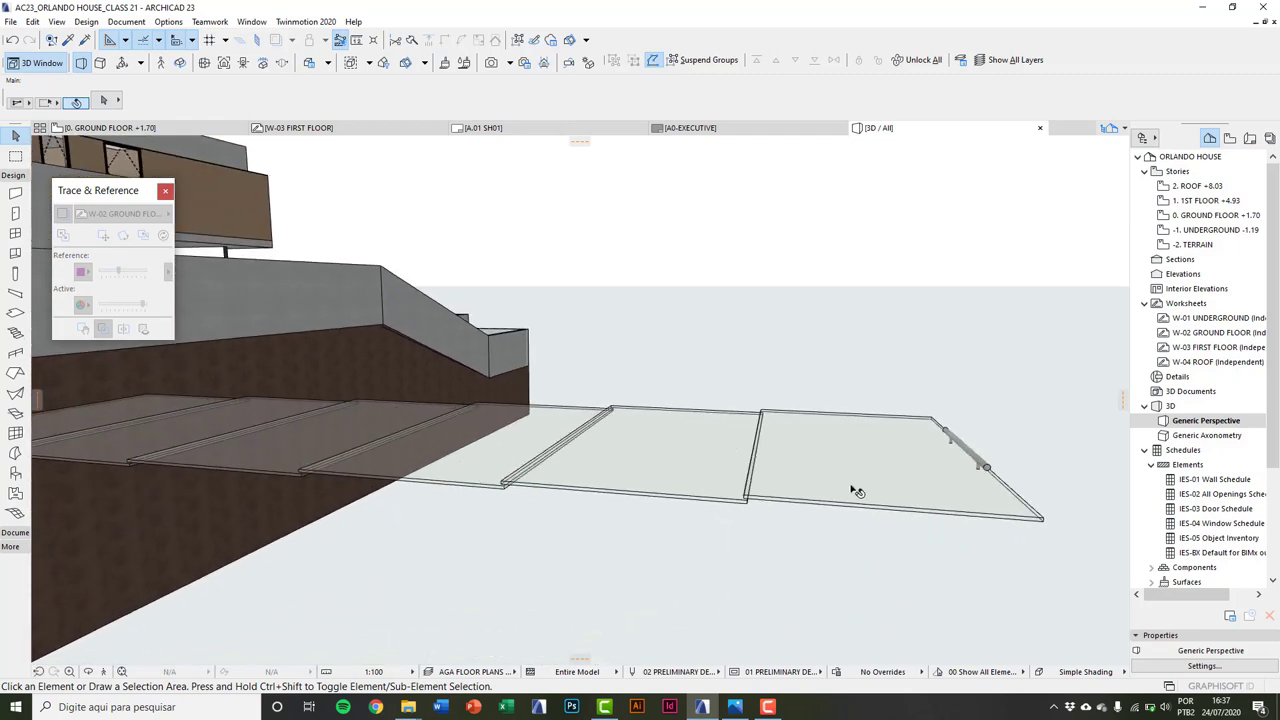
key(o)
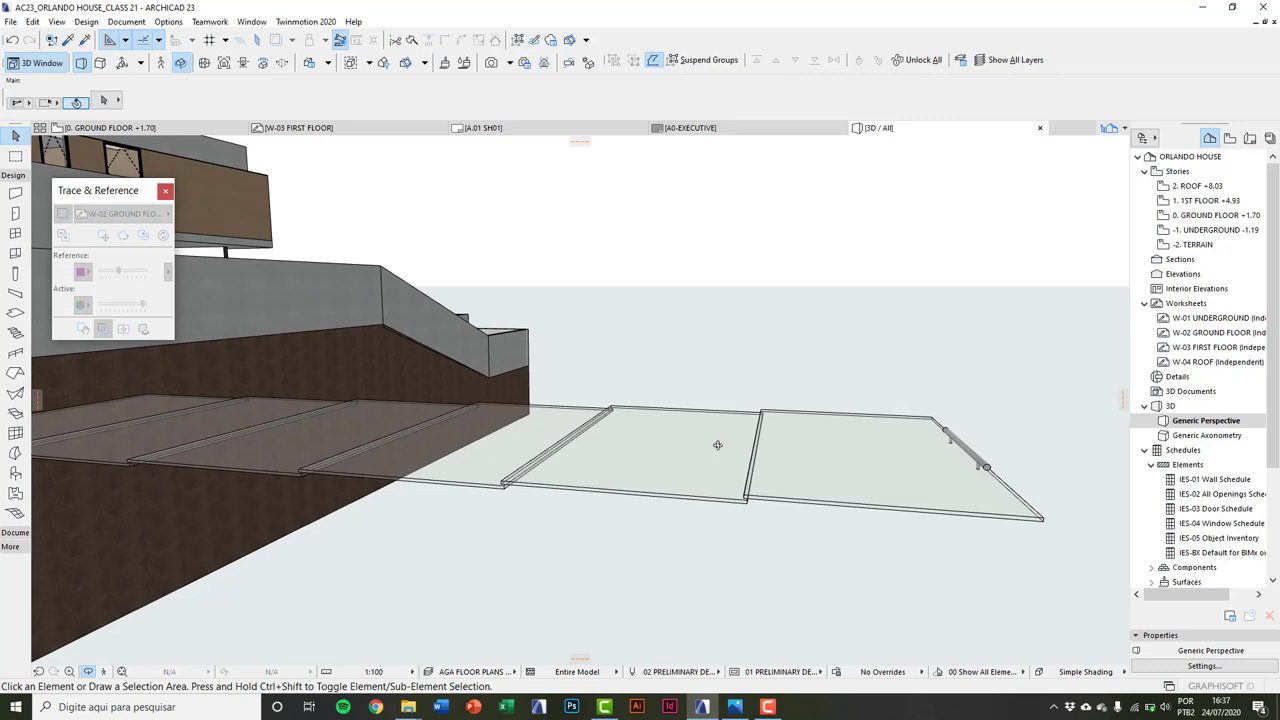
Step: Save the flat glass panels and their handle as a door named New Door 1 in the Embedded Library, using the Horizontal Plane
drag(717, 445, 717, 451)
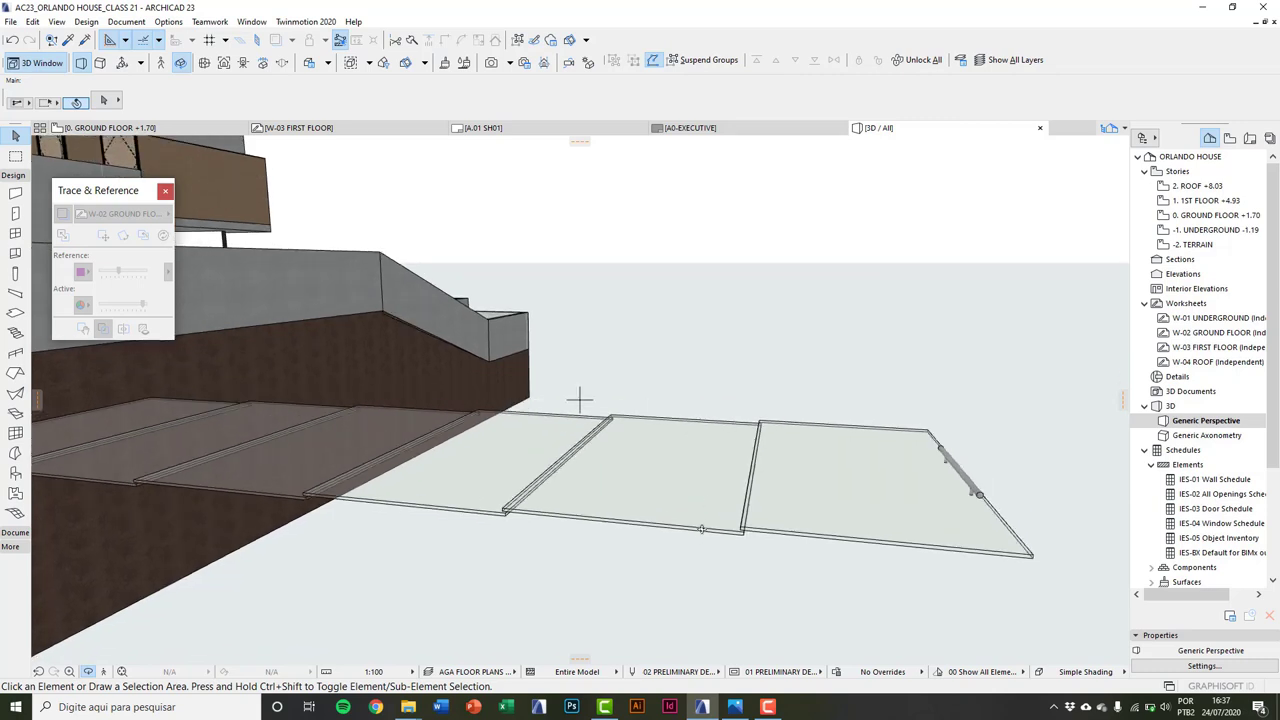
drag(701, 529, 560, 535)
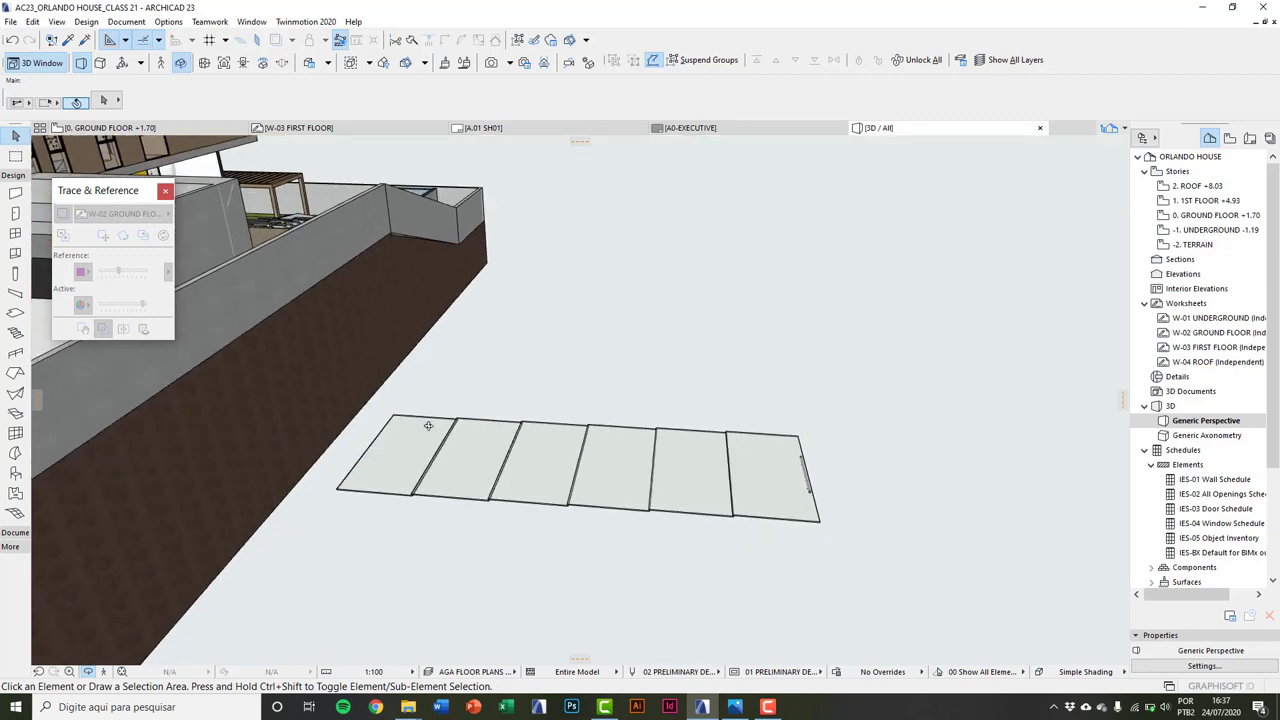
drag(428, 426, 451, 483)
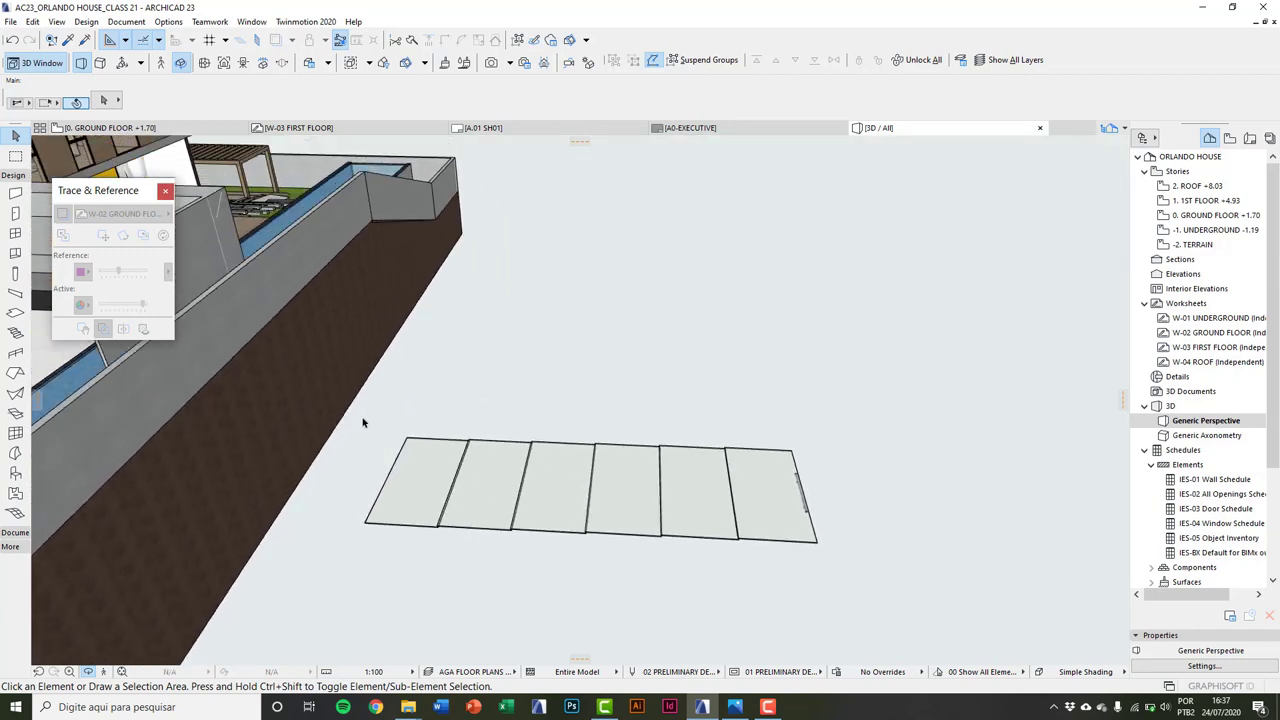
drag(362, 418, 842, 585)
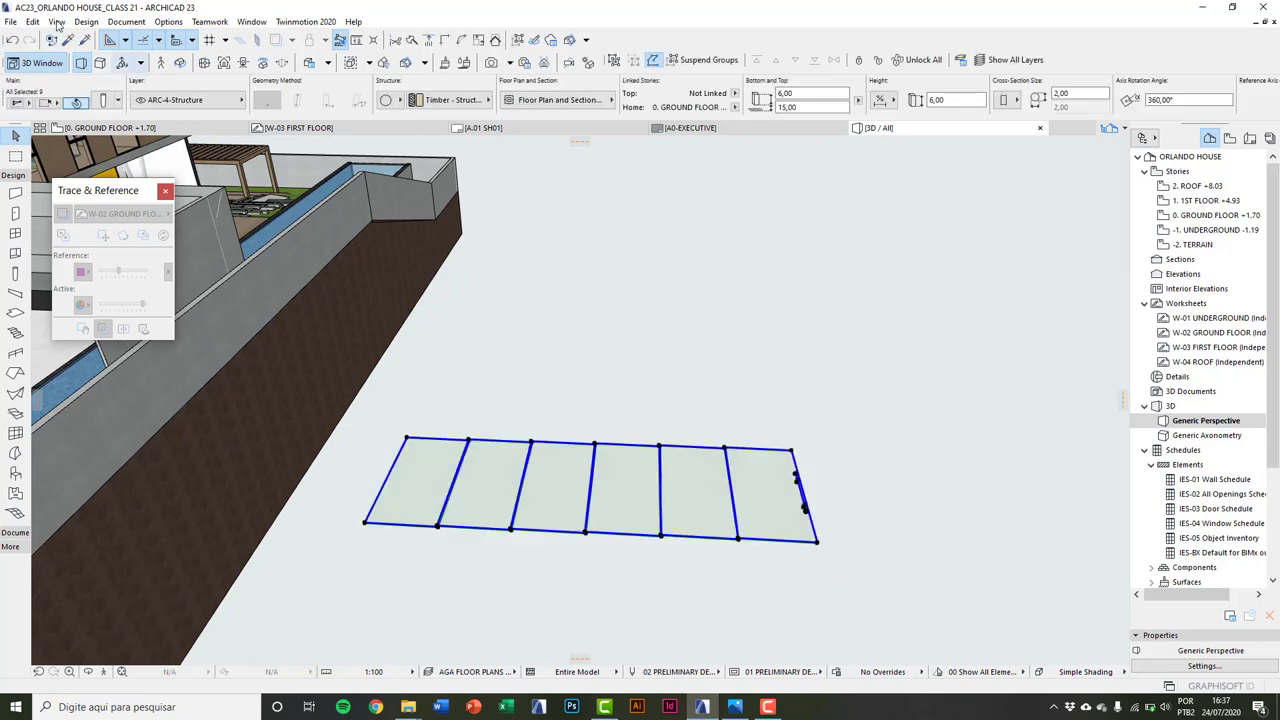
click(10, 22)
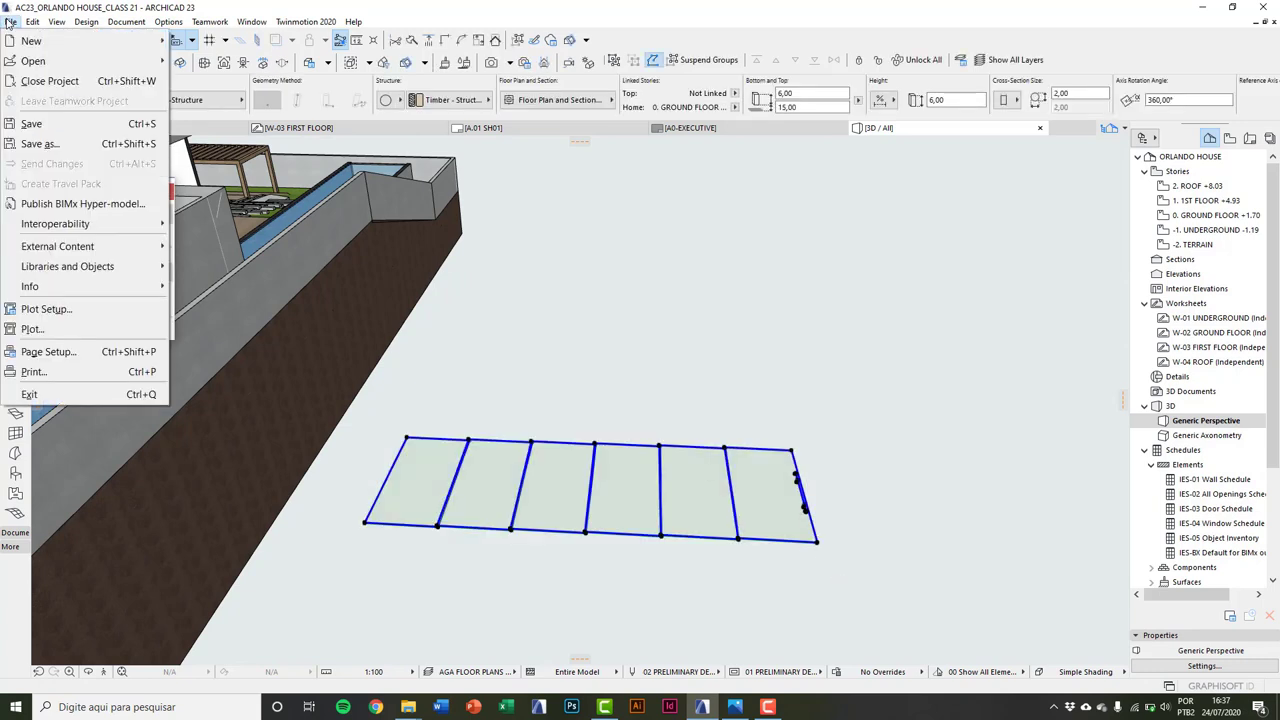
mouse_move(75, 268)
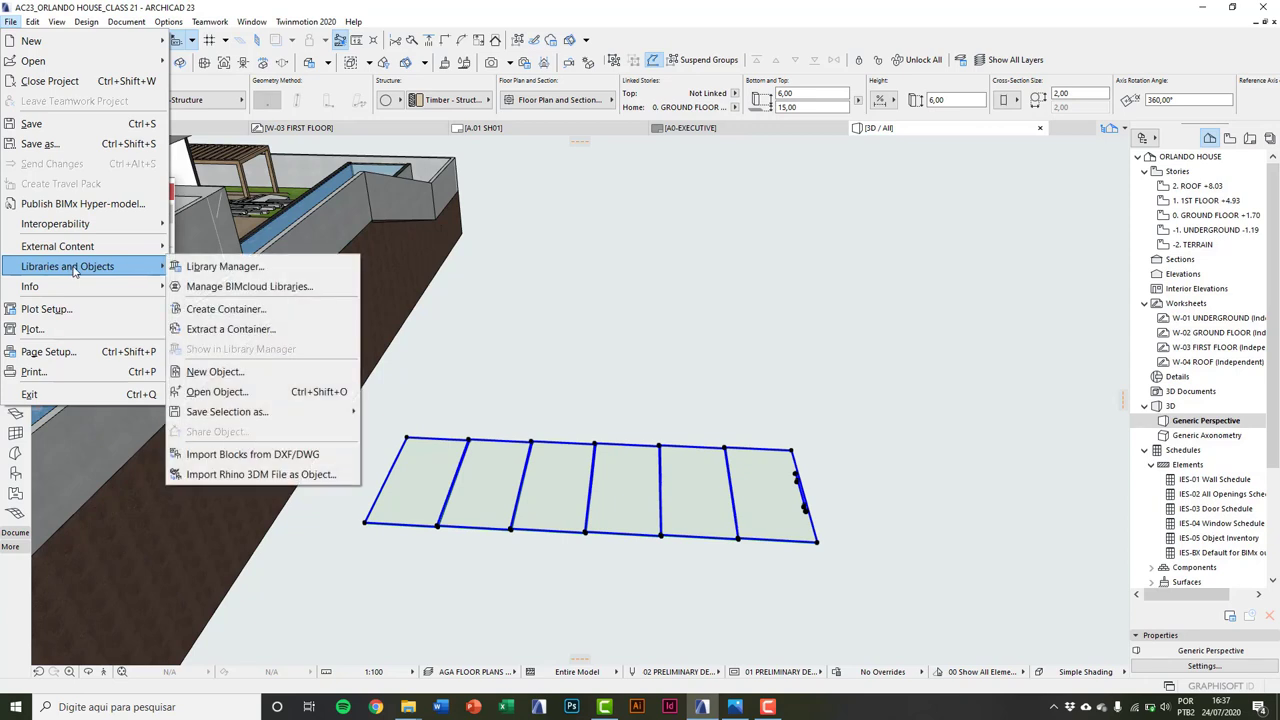
mouse_move(260, 411)
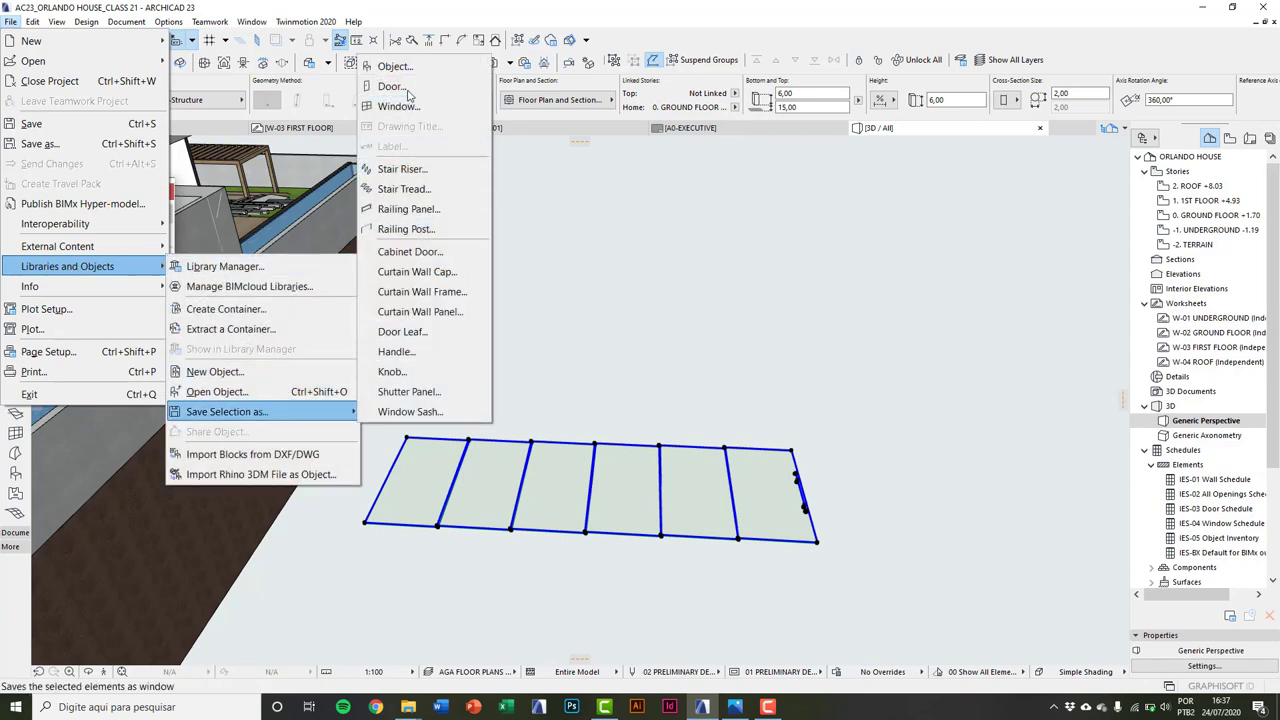
click(408, 89)
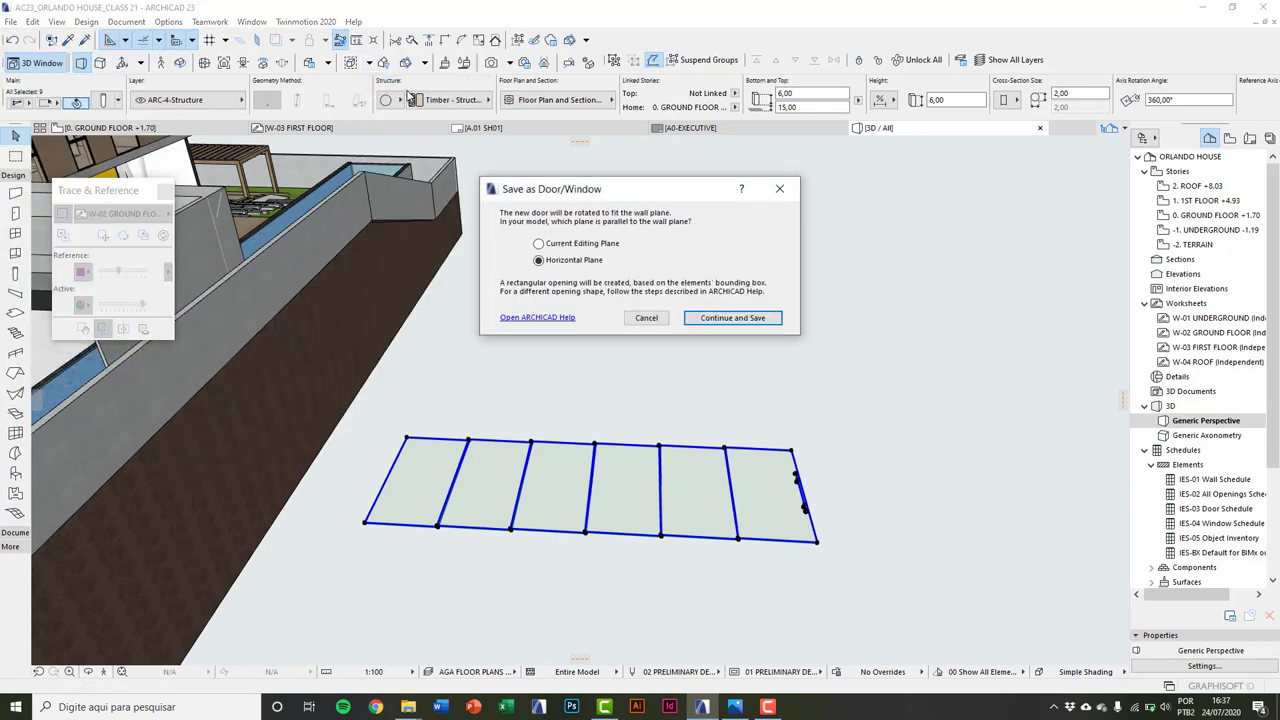
click(731, 317)
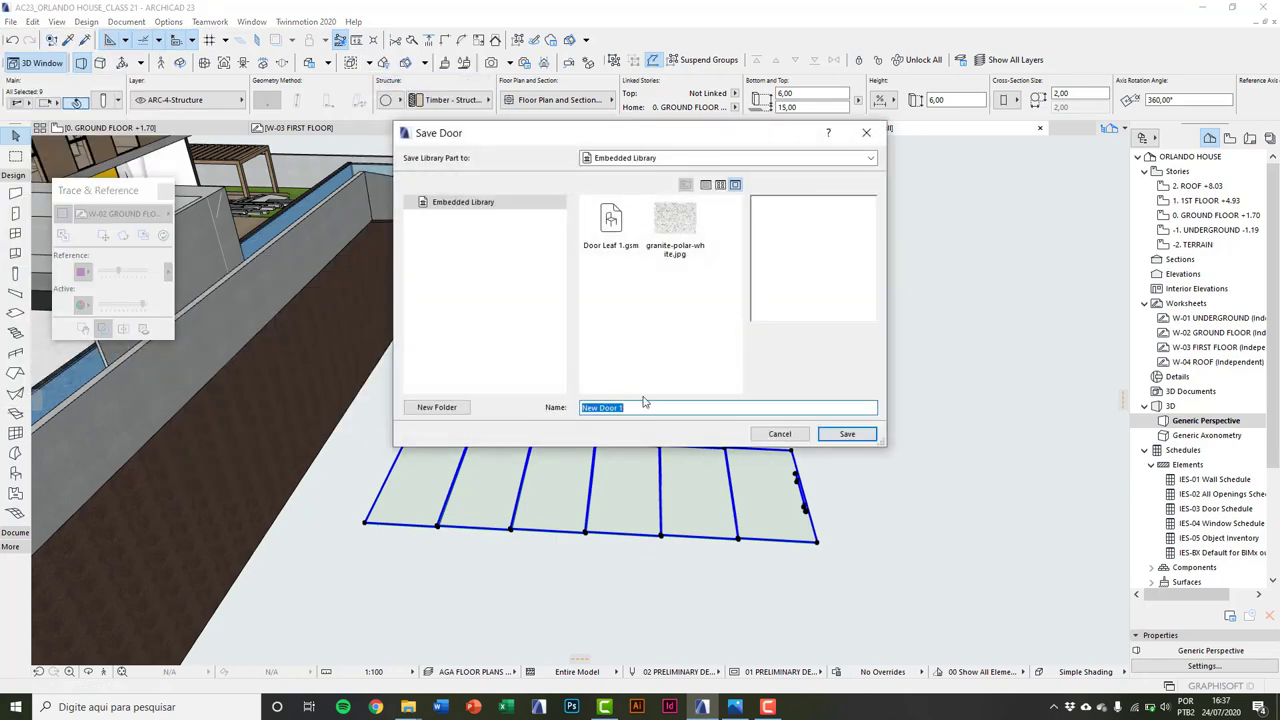
click(845, 434)
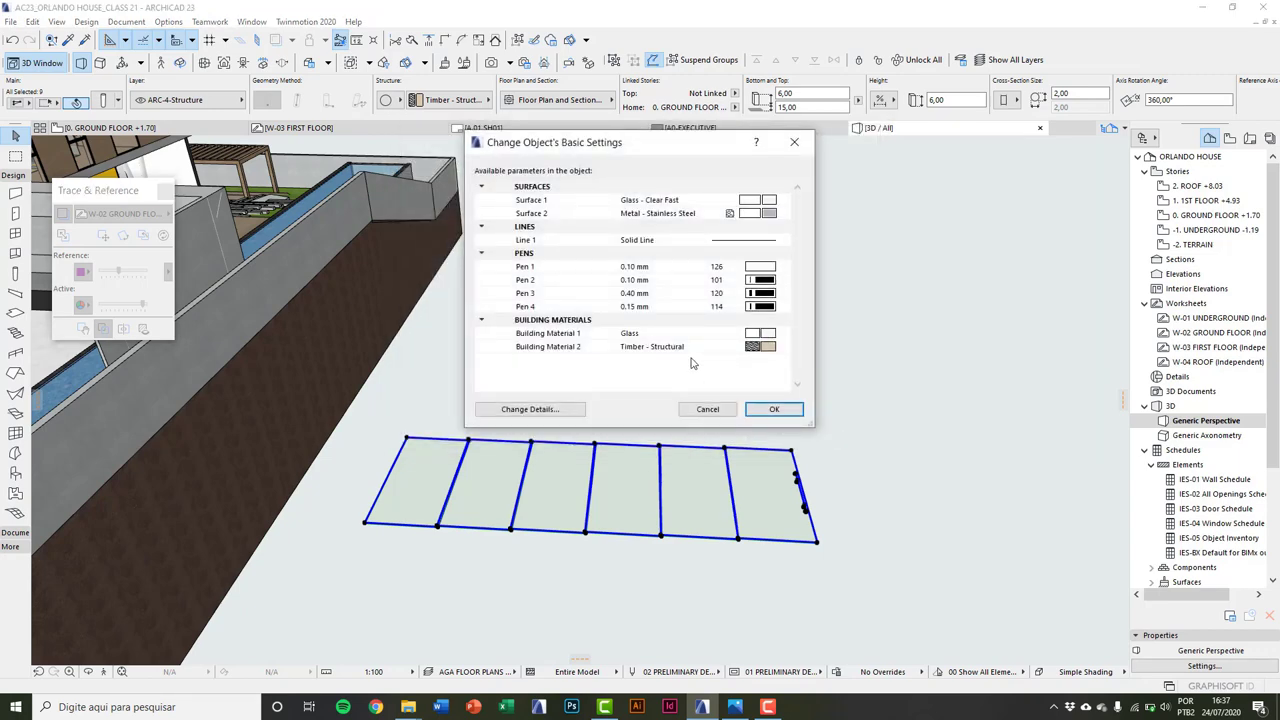
click(757, 411)
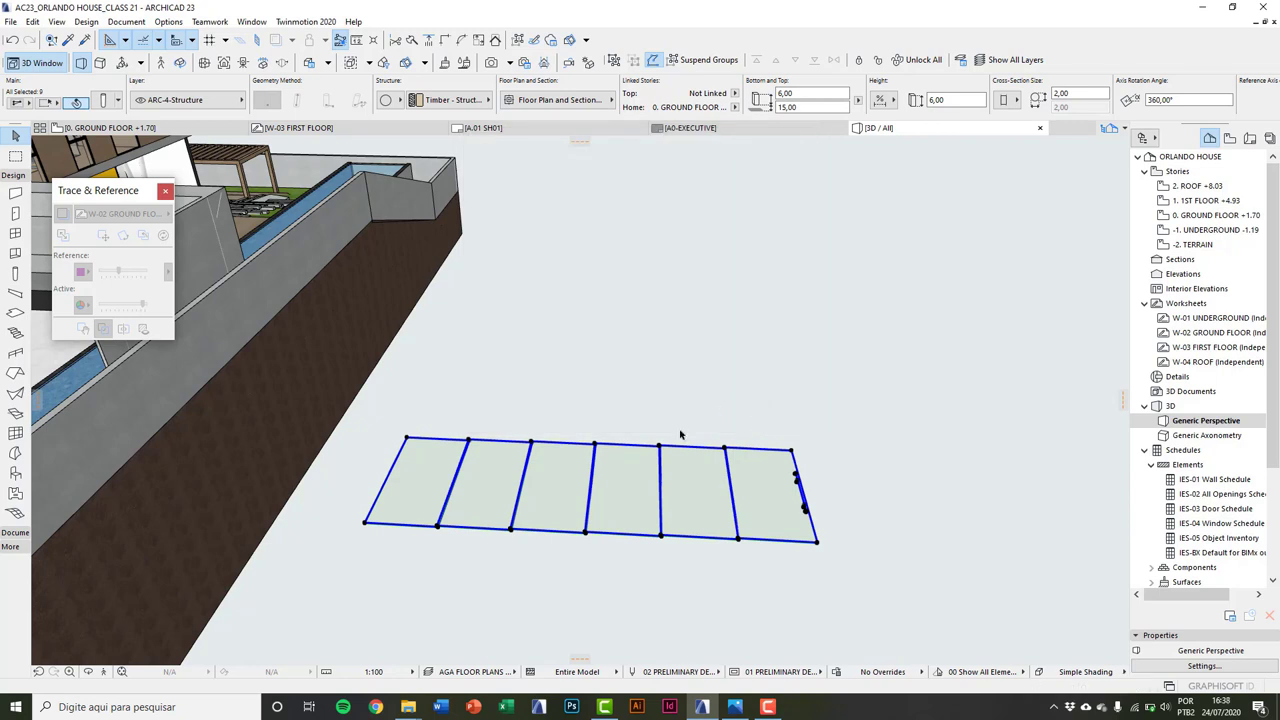
key(Escape)
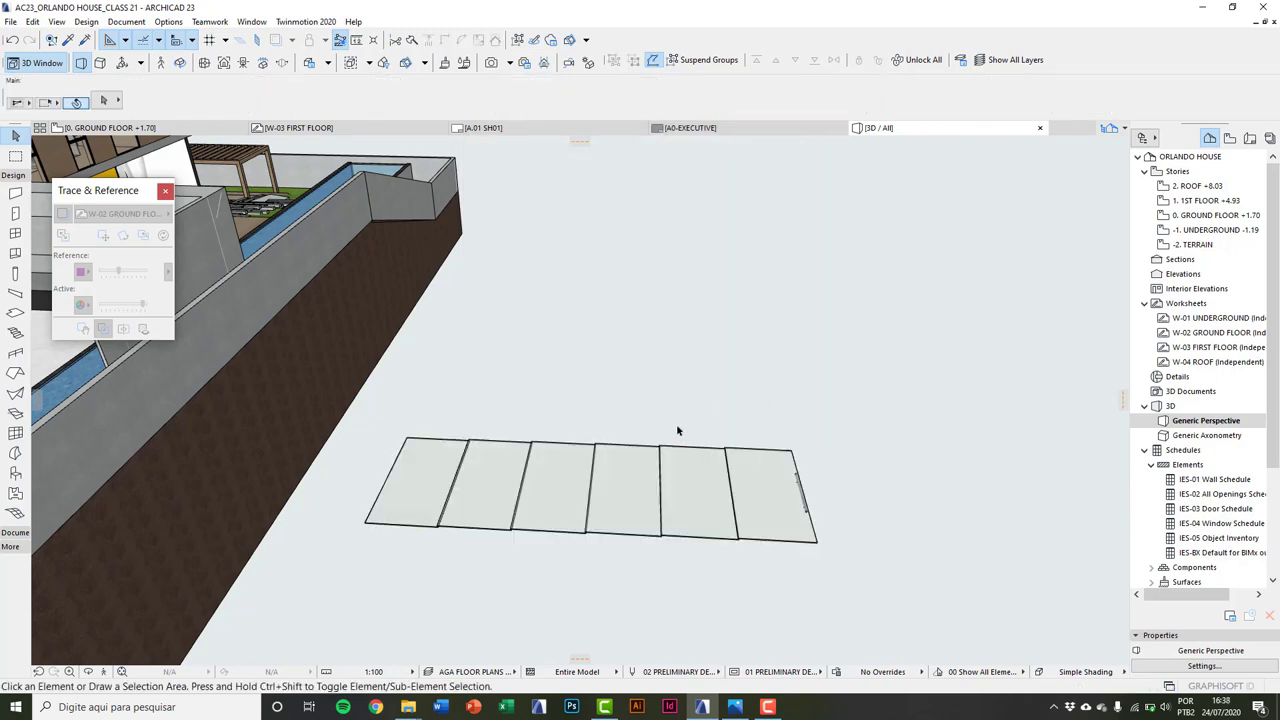
Step: On the ground floor plan, set New Door 1 from the Embedded Library as the default door, 878 wide and 293 high
key(F2)
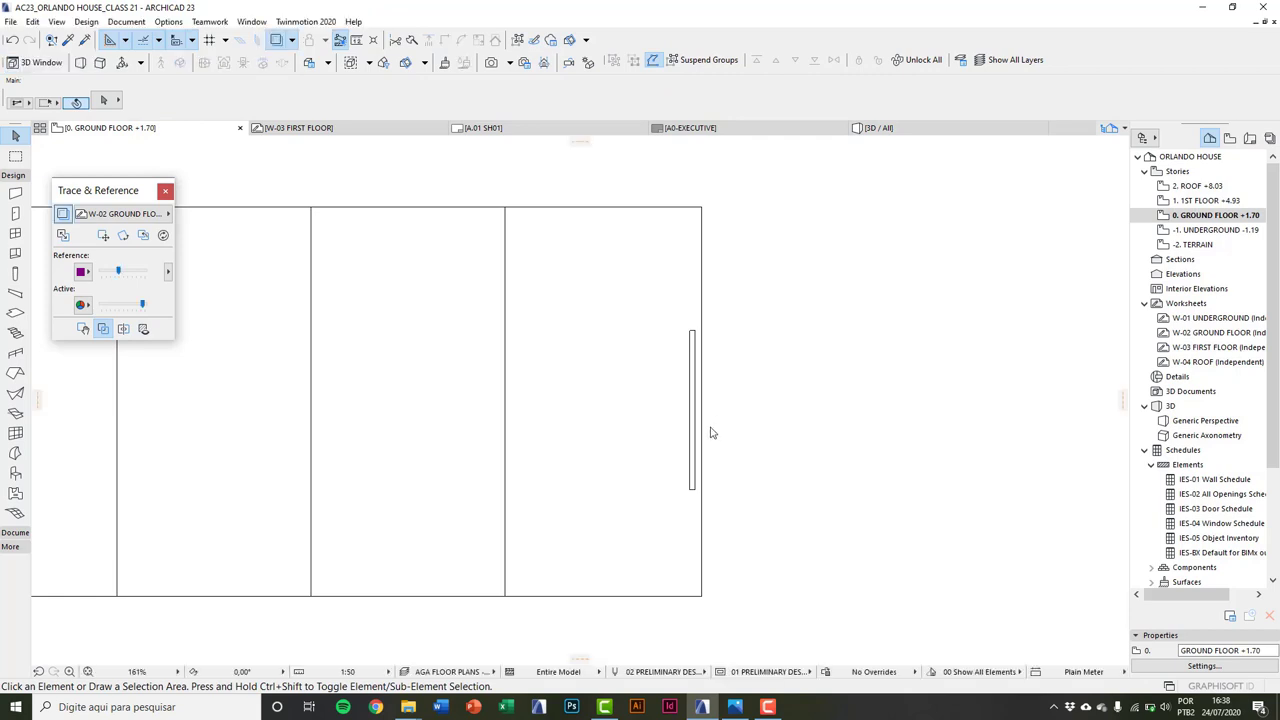
scroll(680, 503, down, 10)
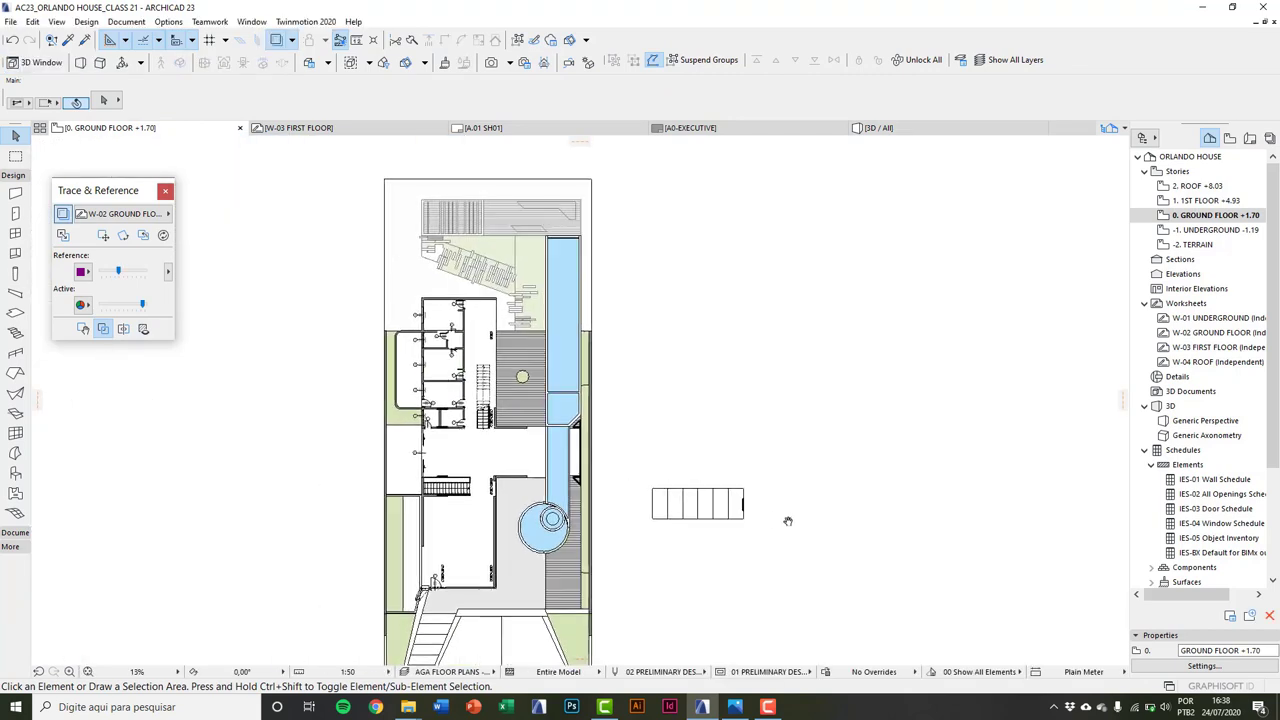
scroll(670, 482, up, 7)
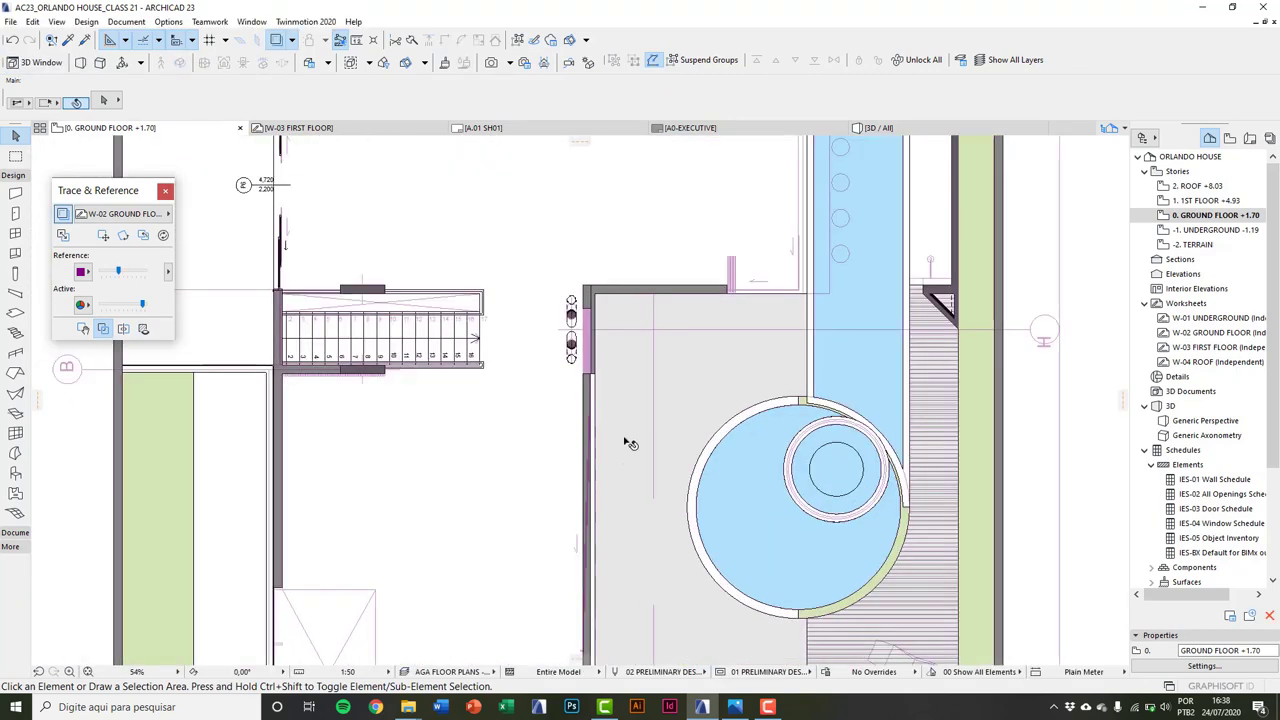
scroll(228, 249, up, 3)
click(12, 213)
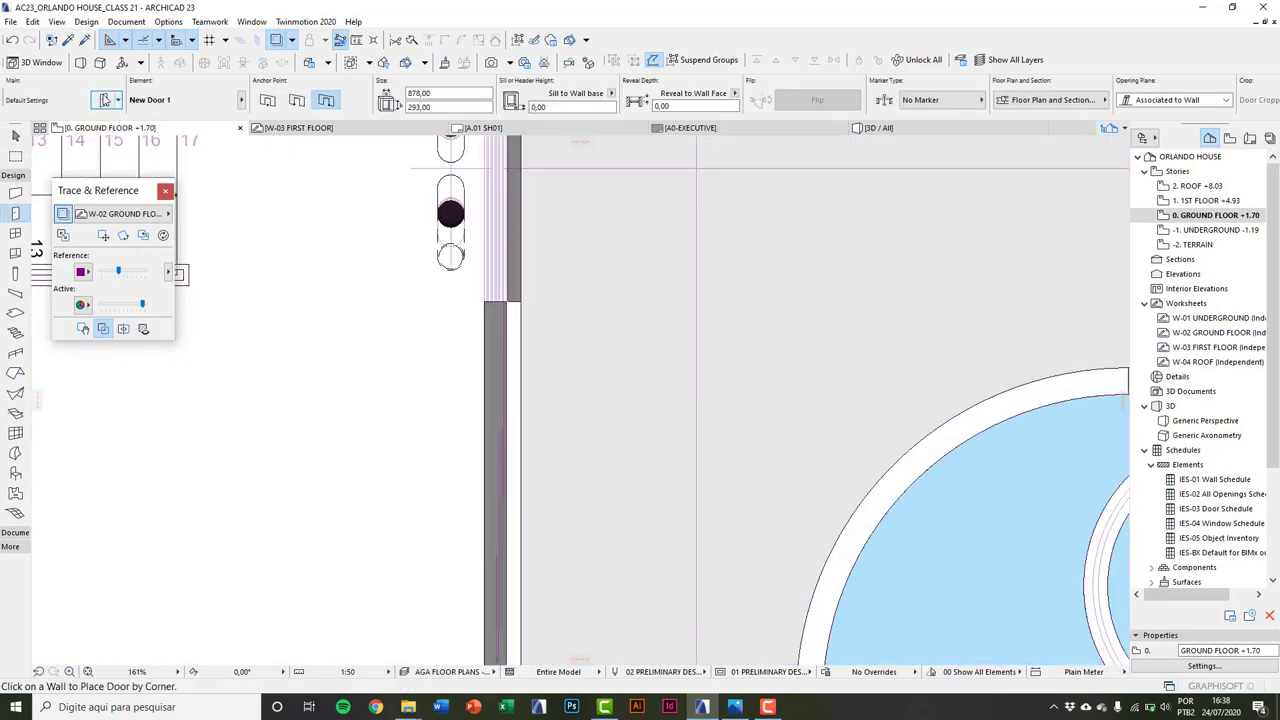
click(104, 100)
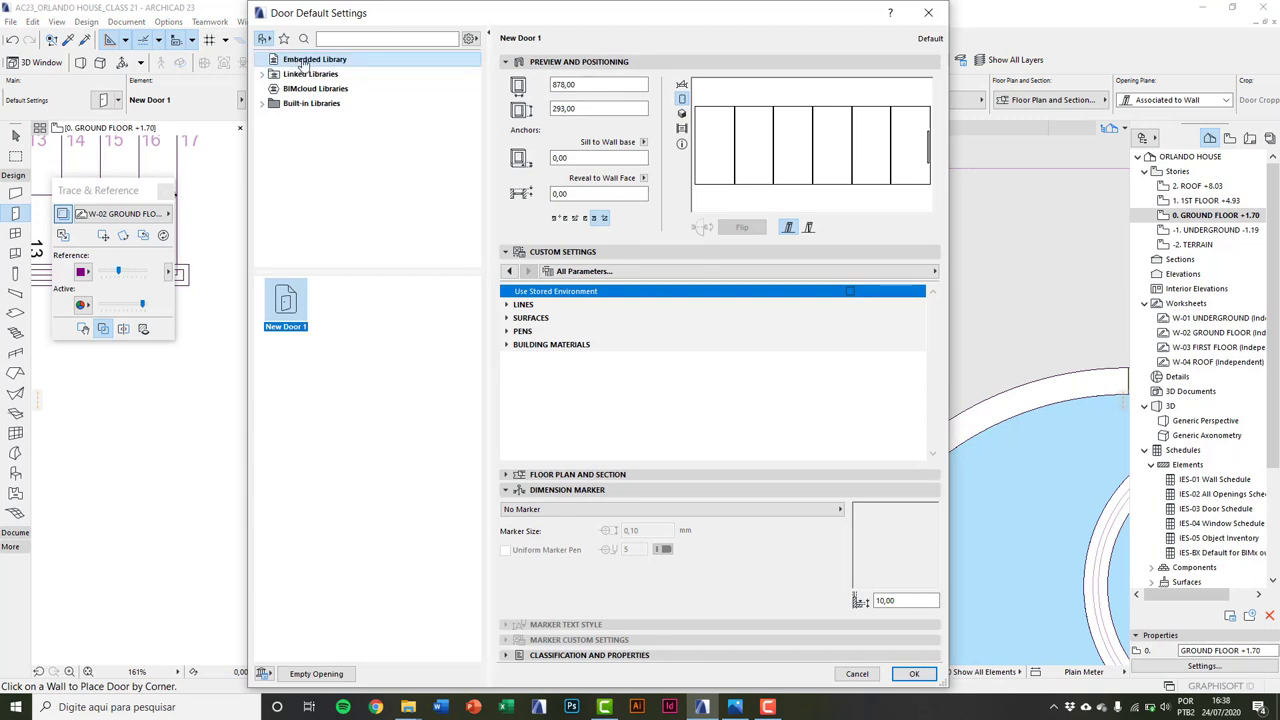
click(912, 674)
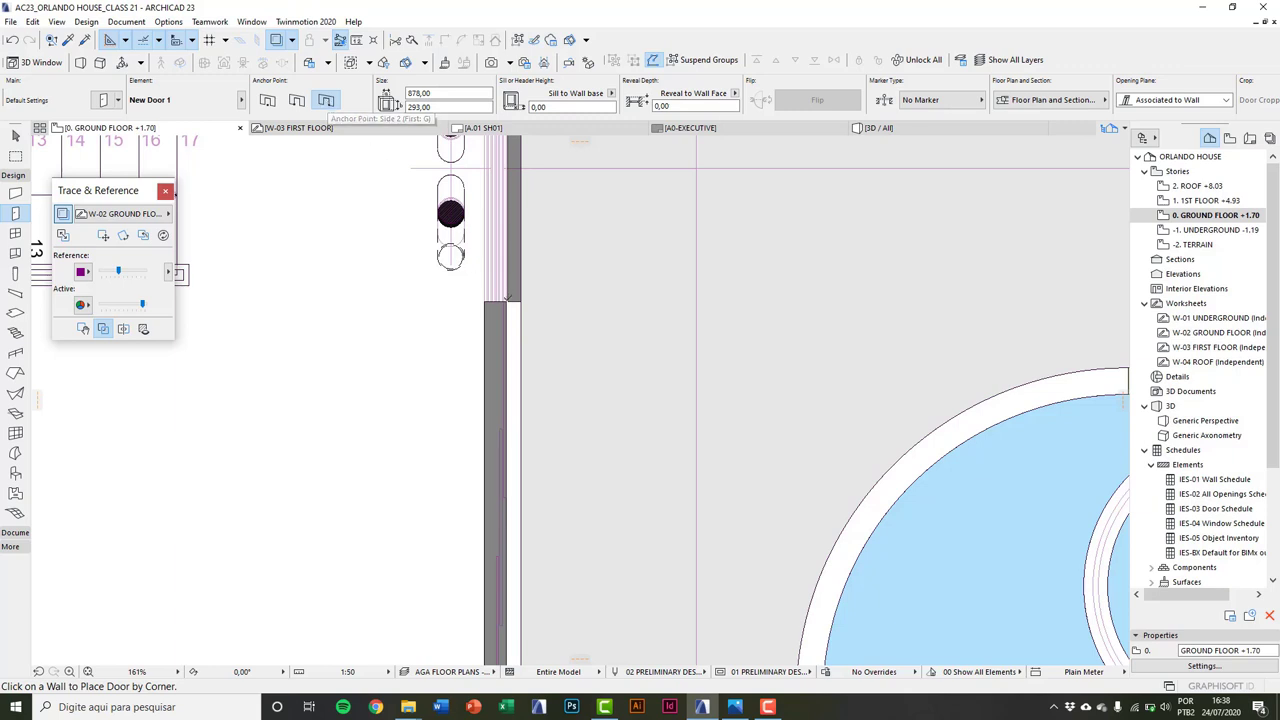
Step: Change the door's anchor point to the opposite side and place New Door 1 from the upper corner of the wall facing the round pool
scroll(508, 298, up, 6)
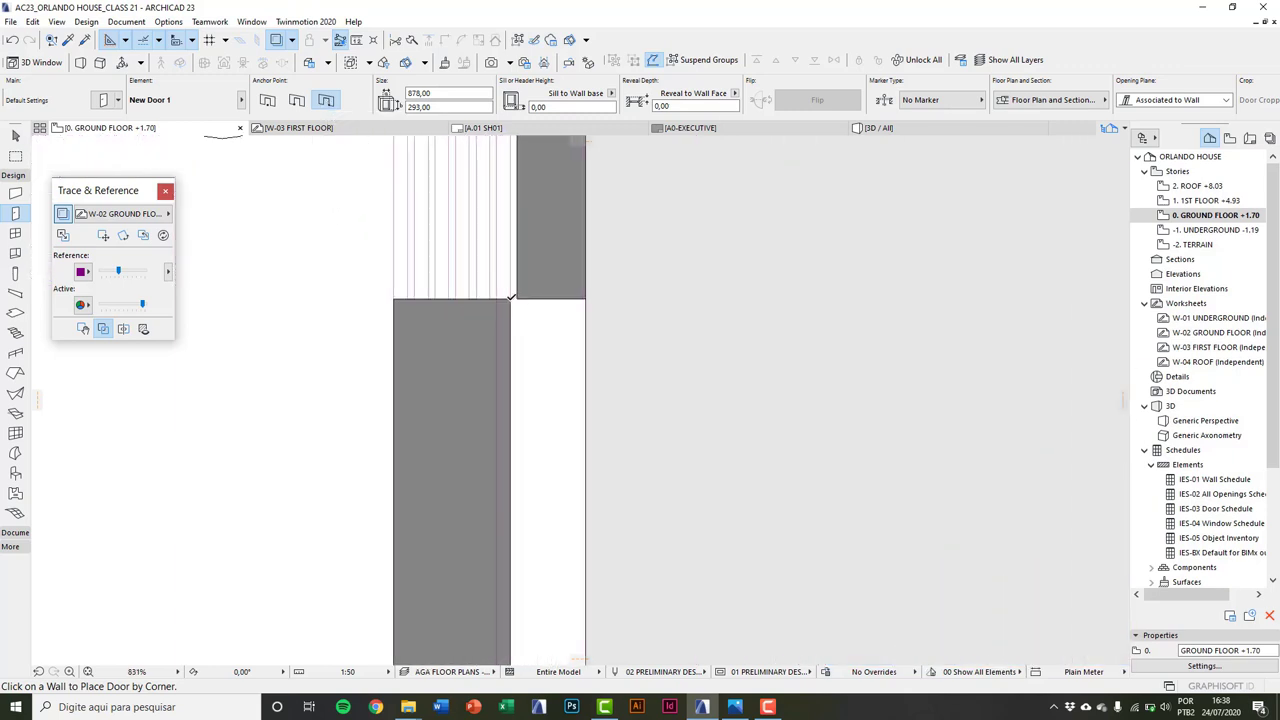
scroll(508, 298, down, 7)
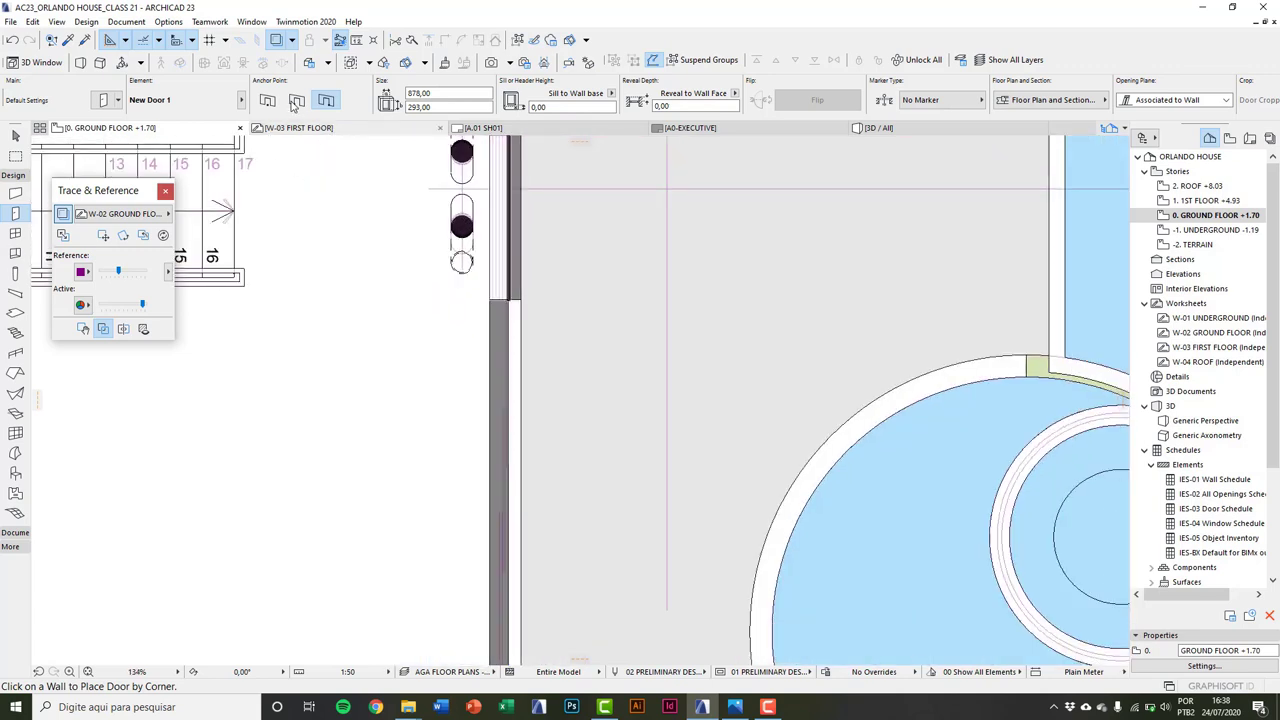
click(296, 100)
scroll(506, 248, up, 4)
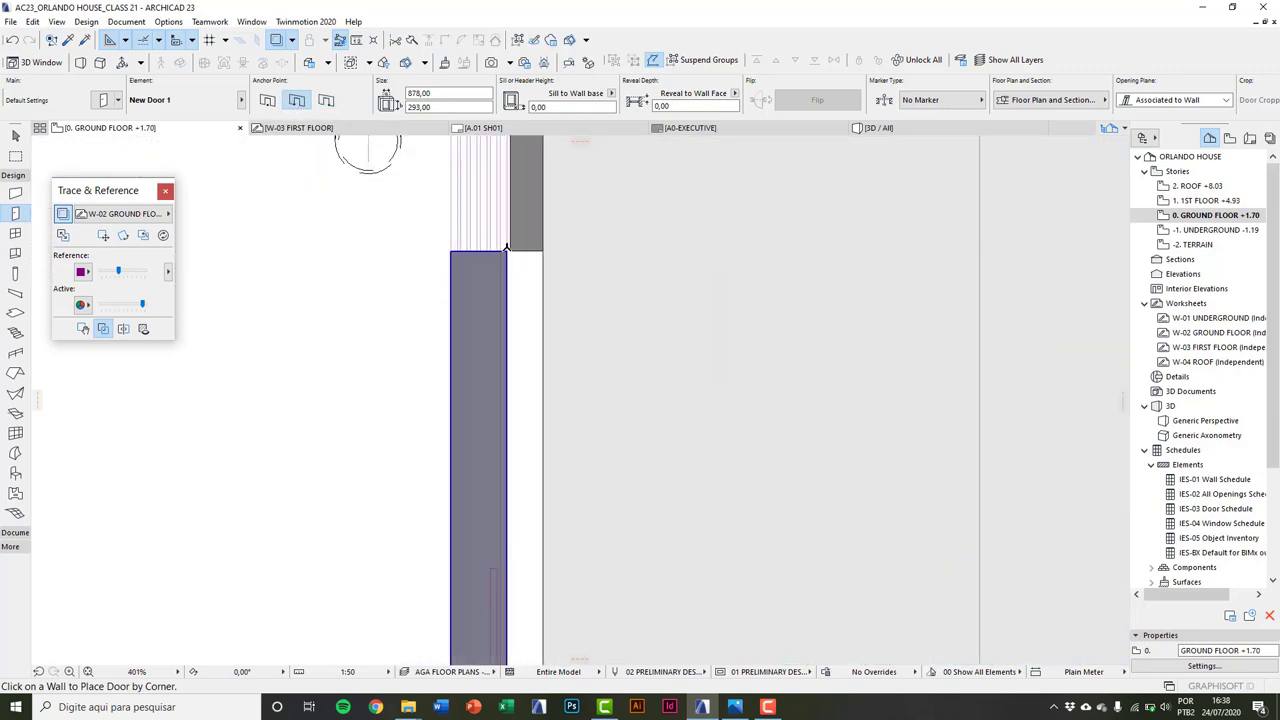
scroll(506, 248, down, 3)
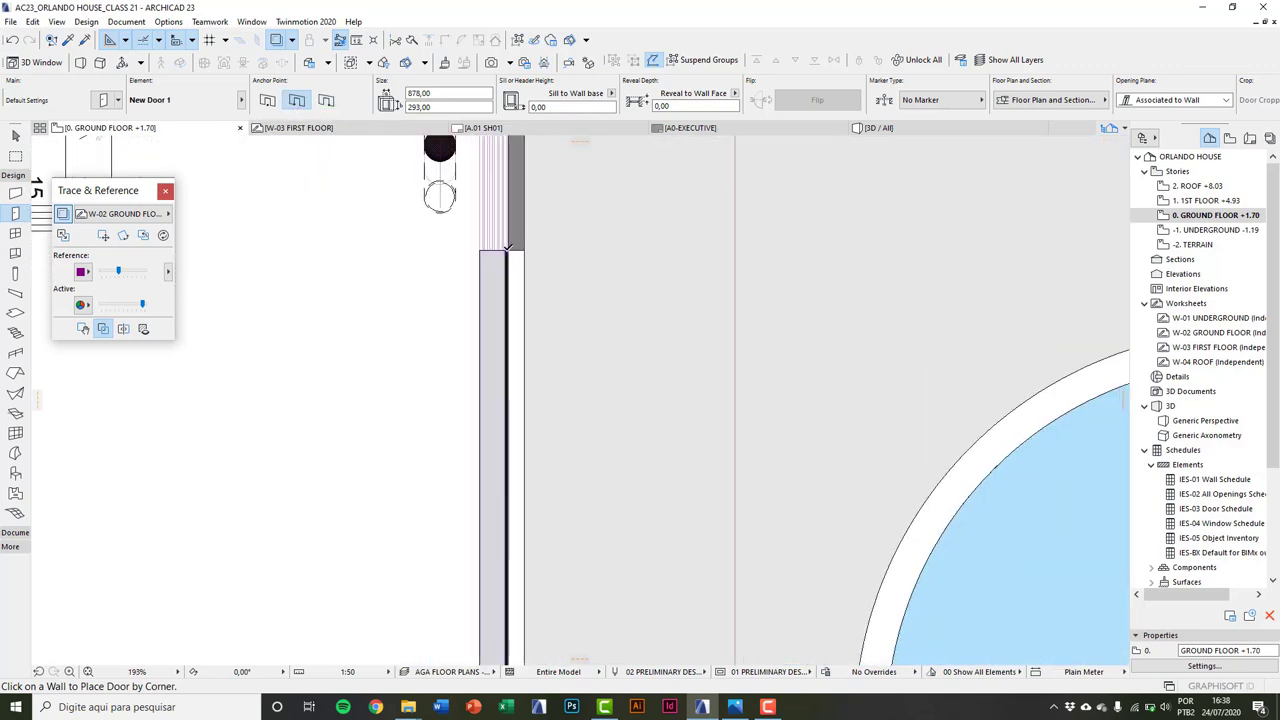
scroll(506, 248, down, 2)
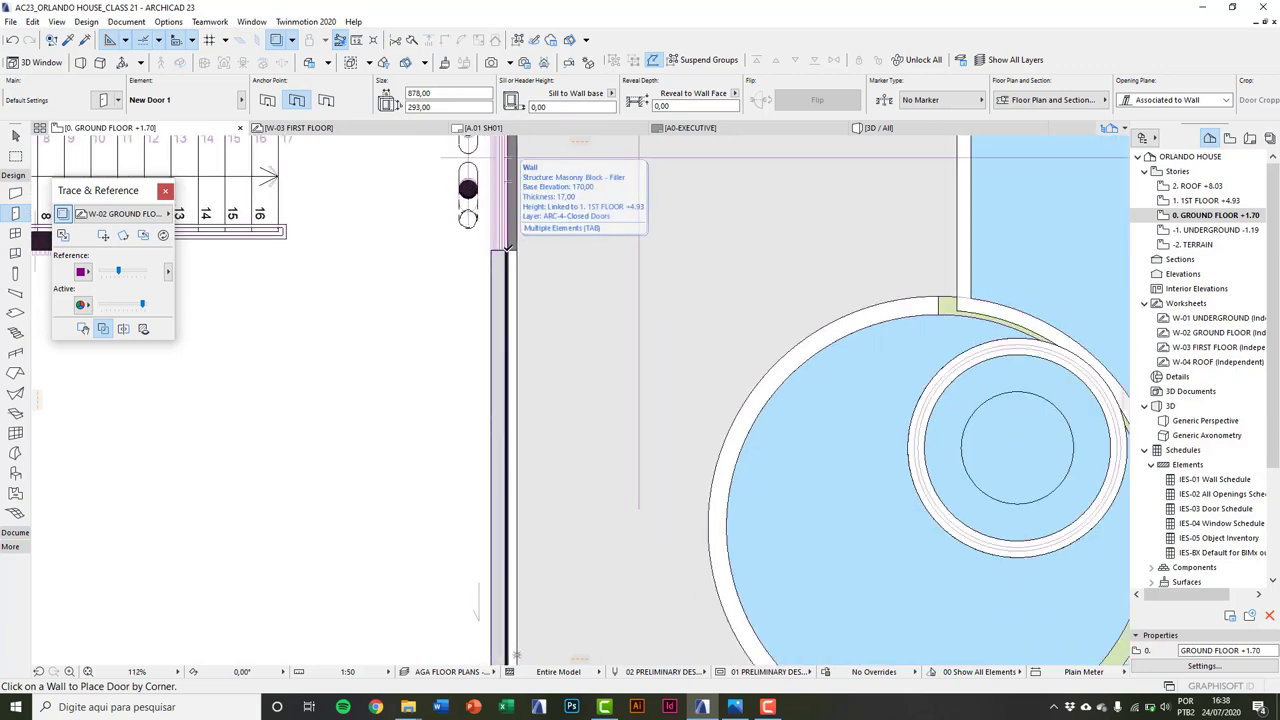
click(506, 248)
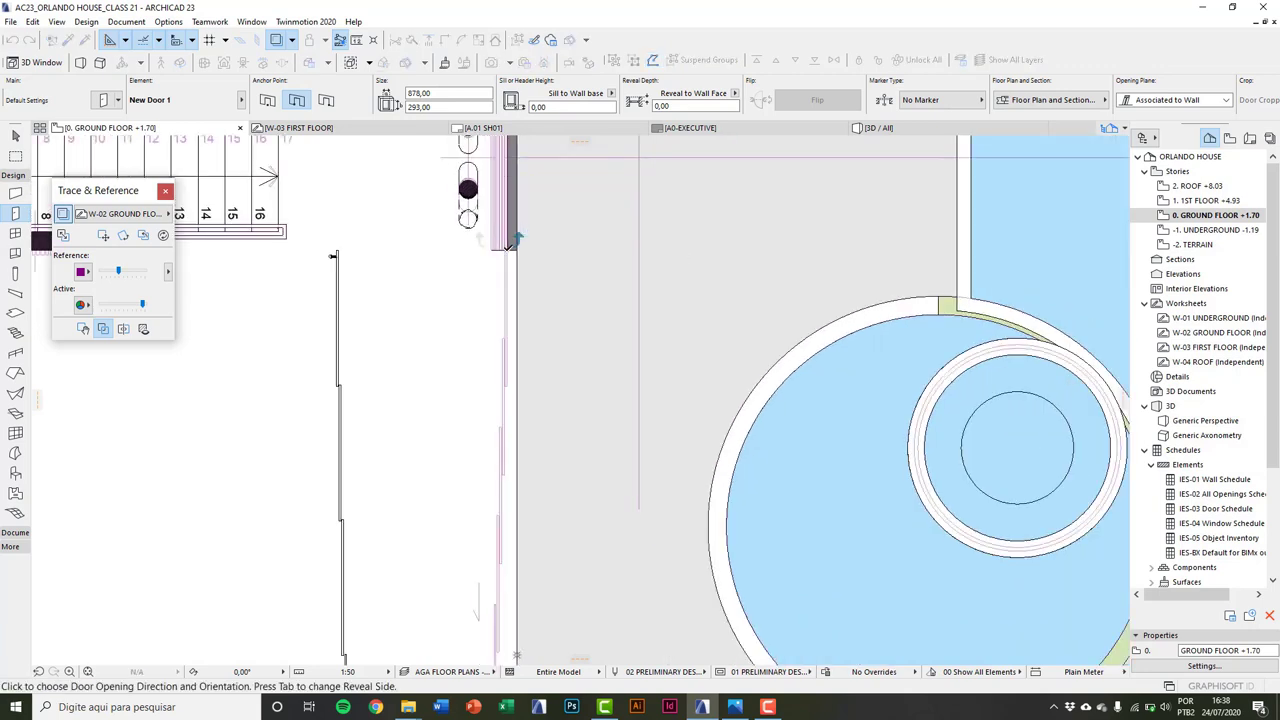
scroll(506, 254, down, 2)
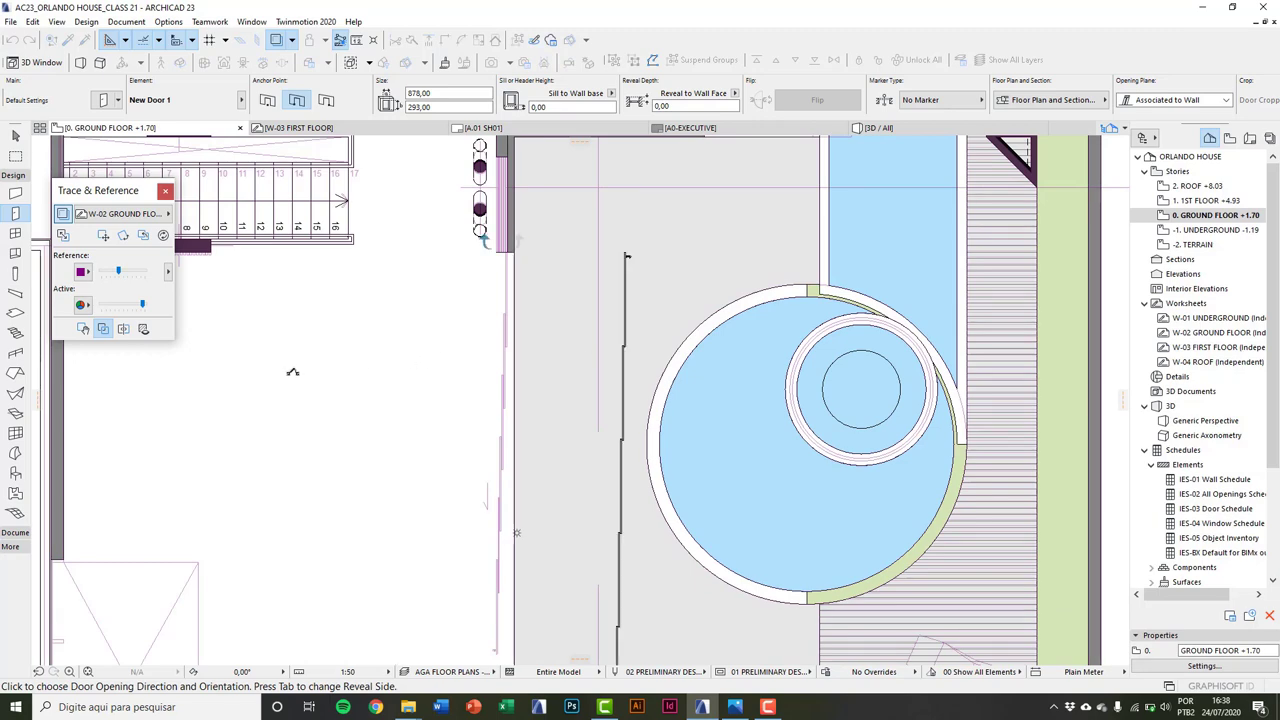
click(662, 378)
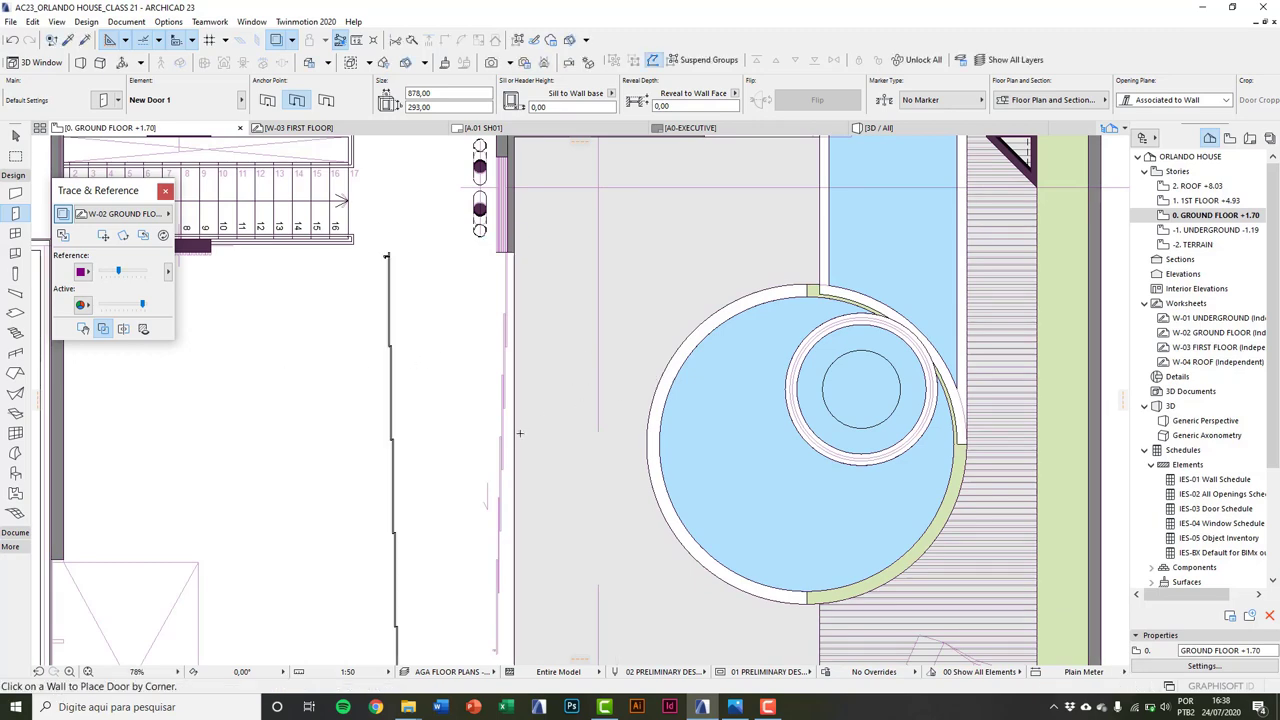
middle_drag(516, 437, 516, 391)
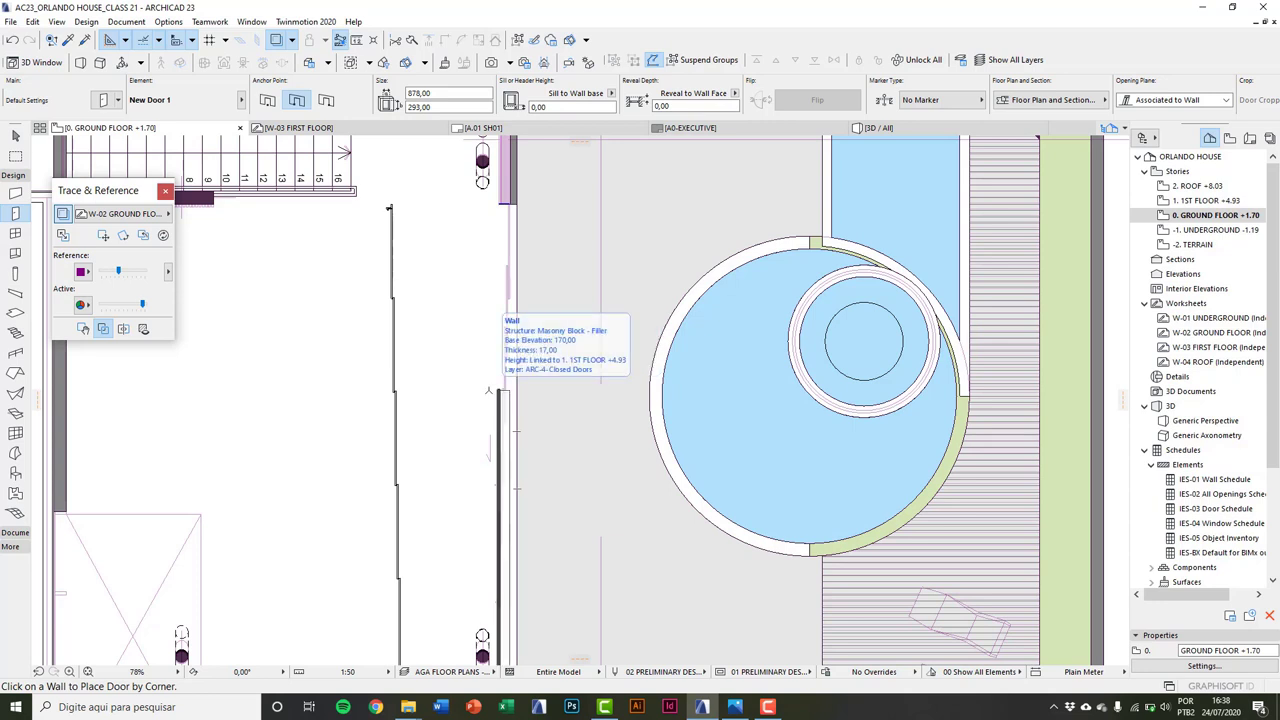
key(Escape)
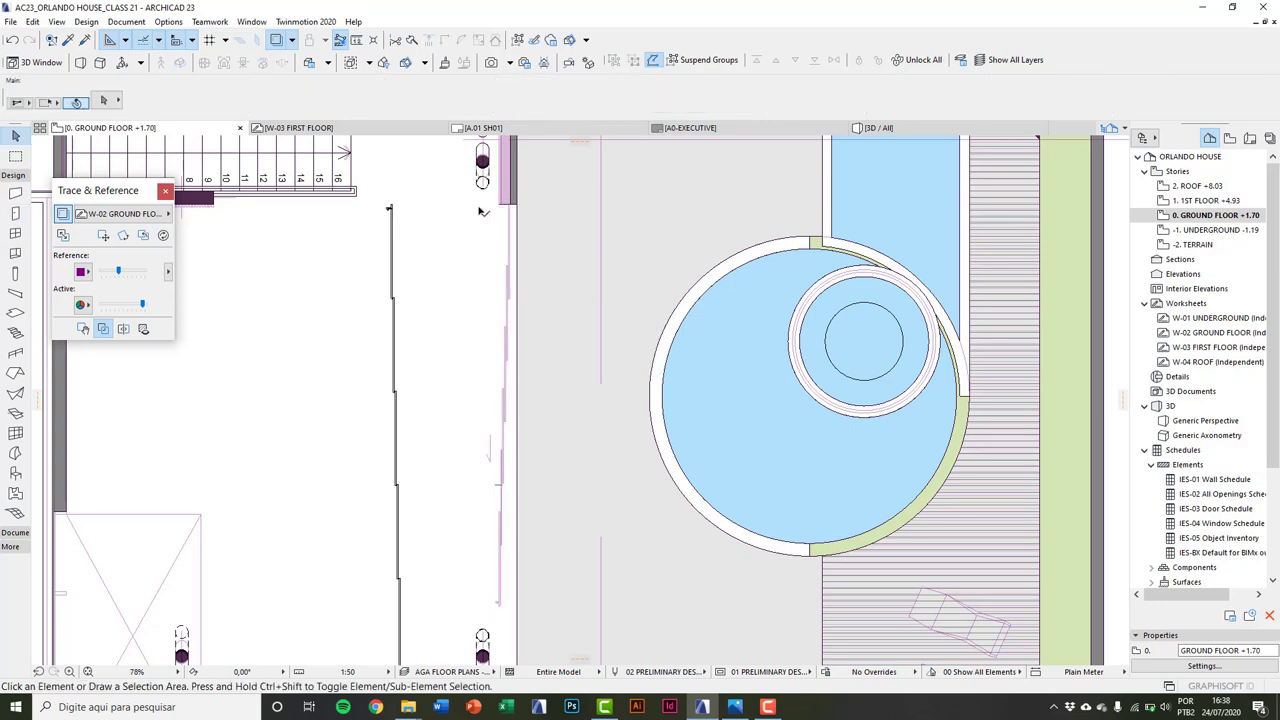
click(503, 205)
scroll(425, 230, down, 2)
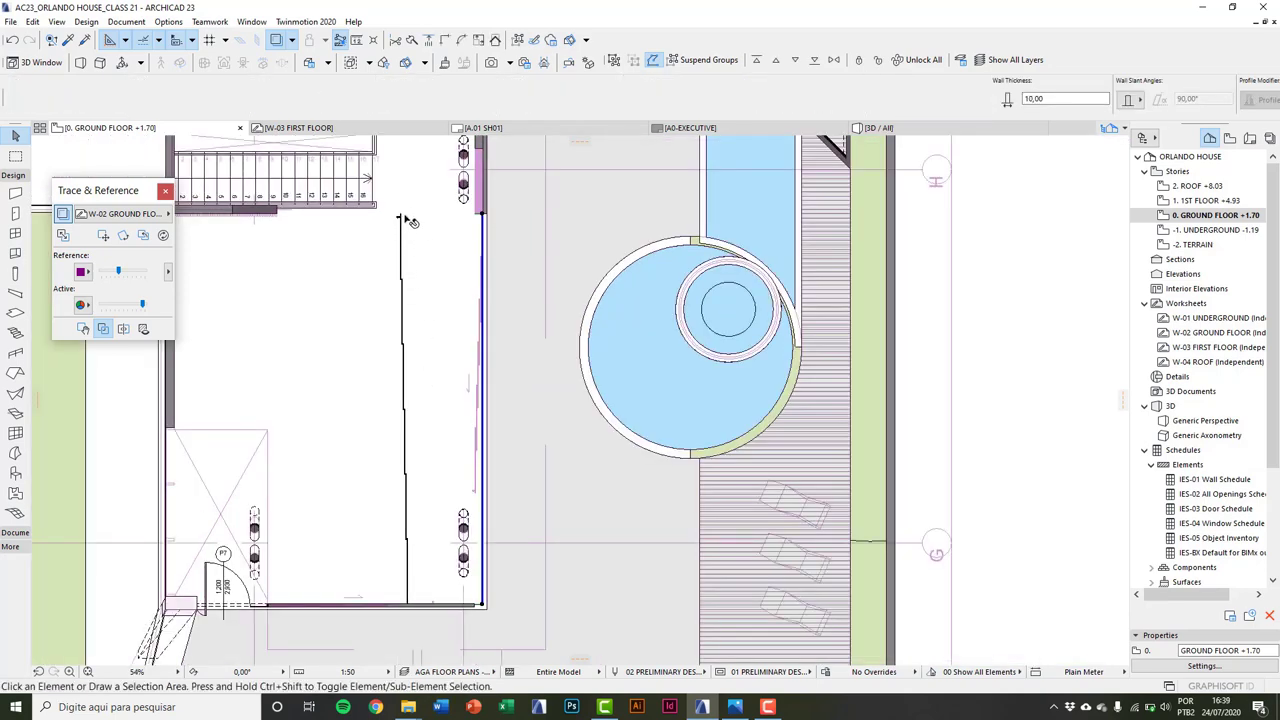
click(406, 219)
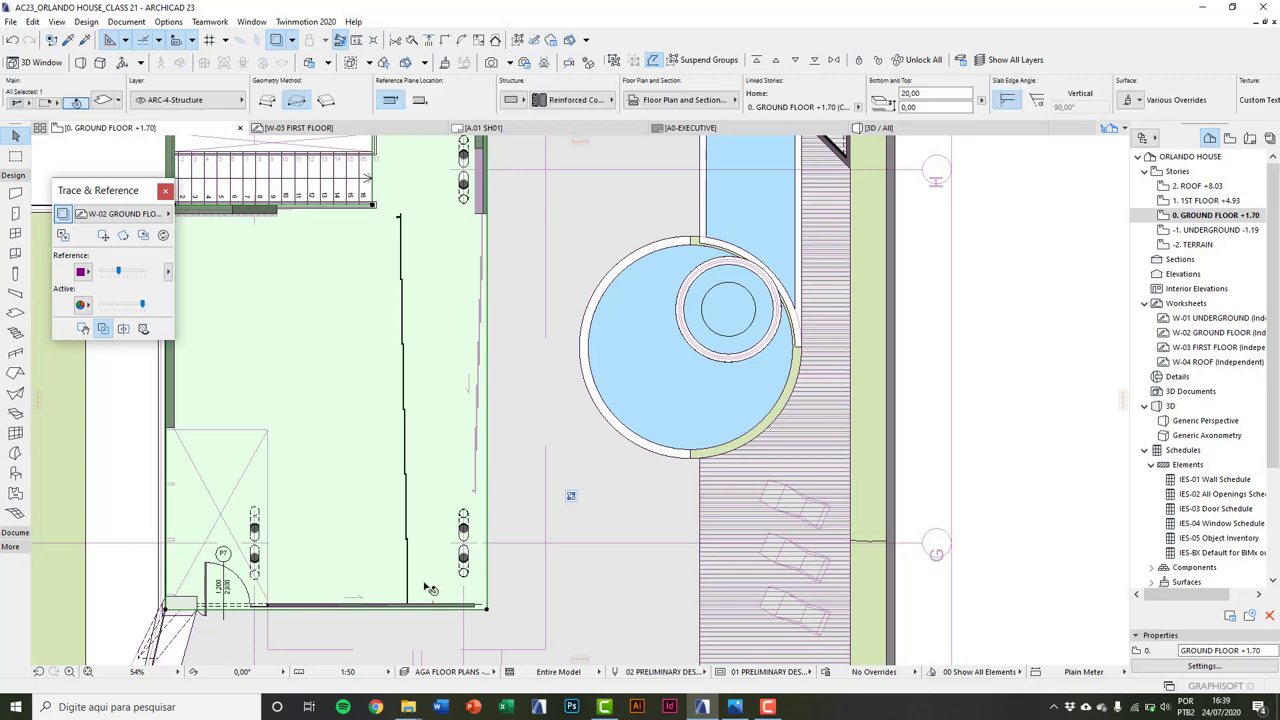
click(412, 630)
scroll(412, 630, up, 10)
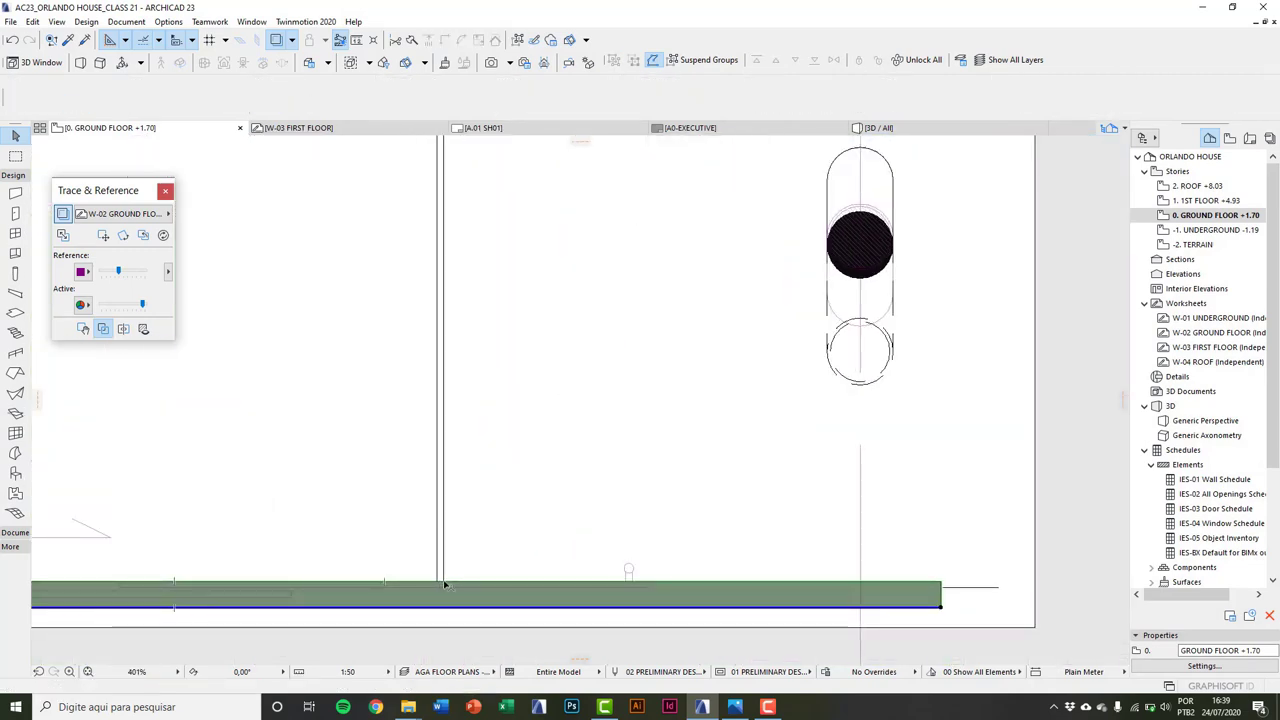
click(445, 465)
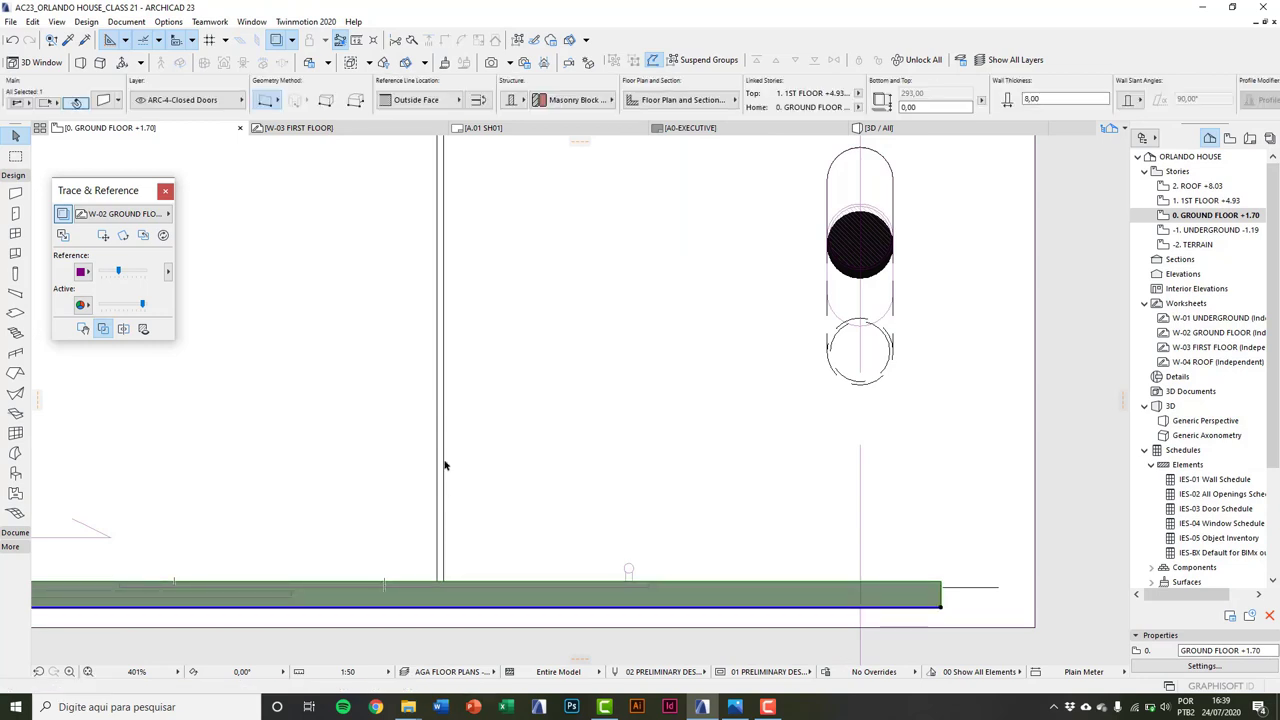
scroll(483, 491, down, 4)
click(534, 286)
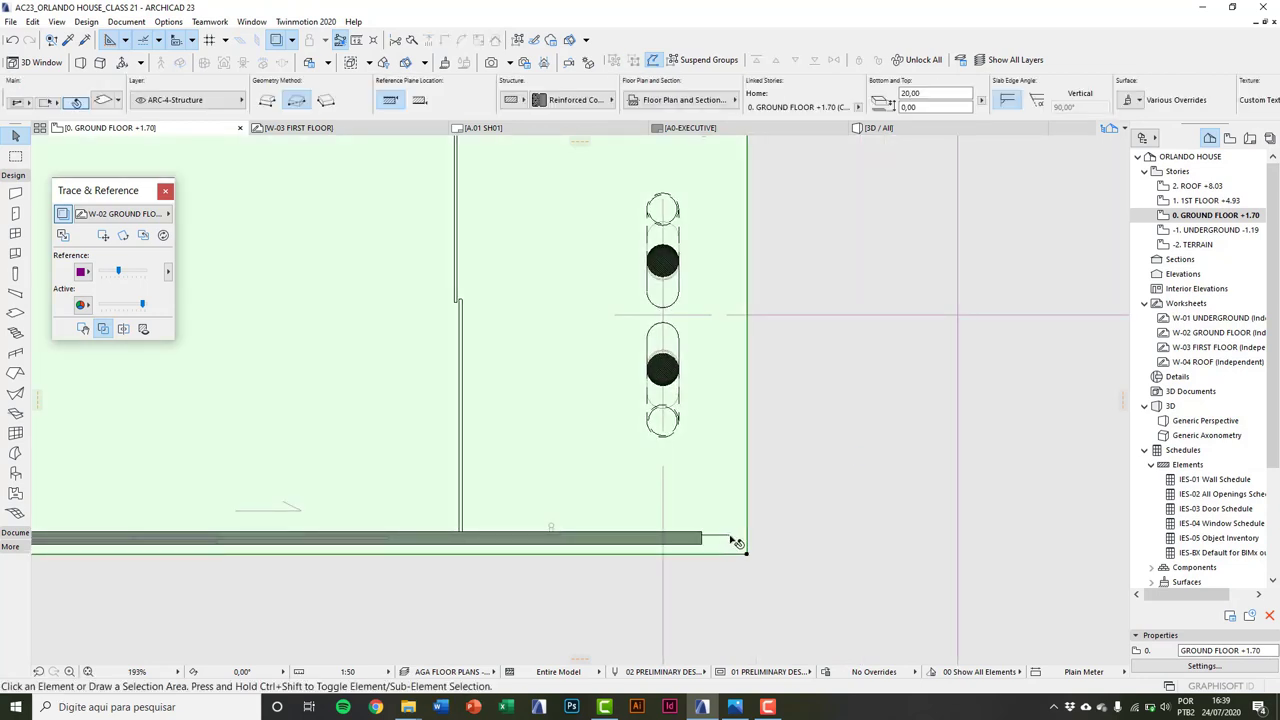
Step: Select the placed New Door 1 and set its reveal to wall face to -168
click(735, 541)
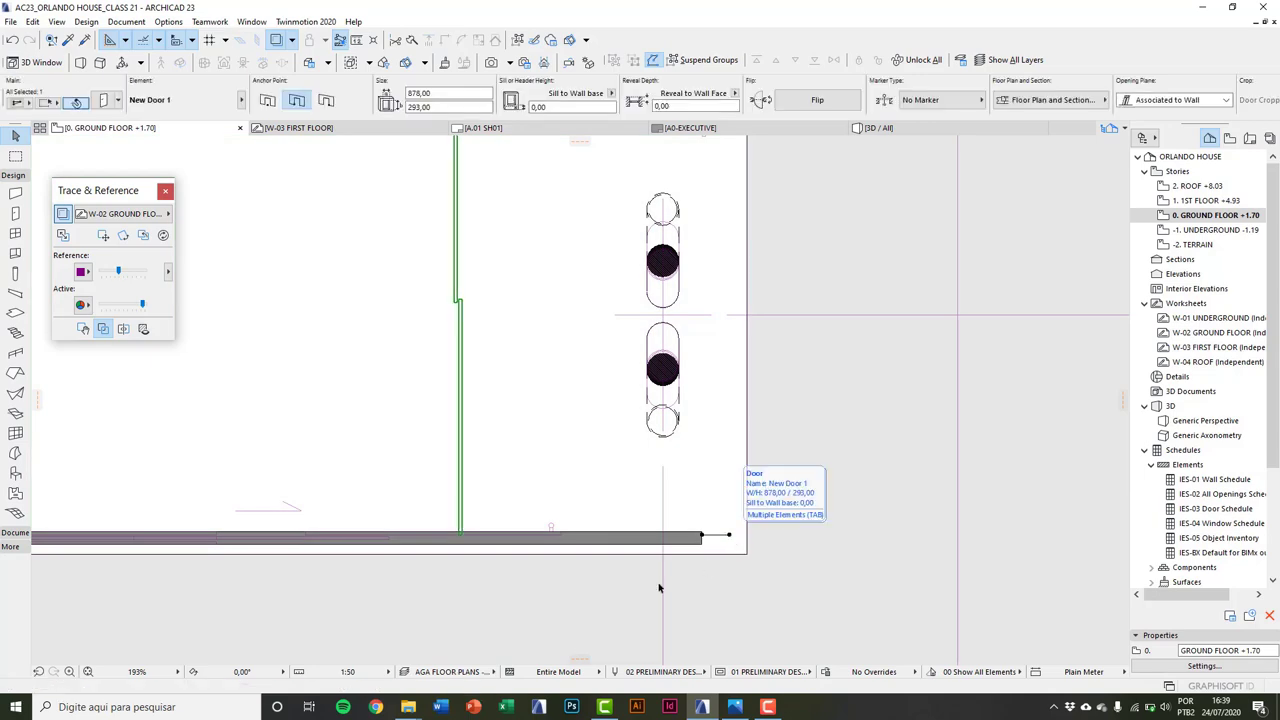
scroll(601, 570, down, 4)
scroll(601, 570, down, 2)
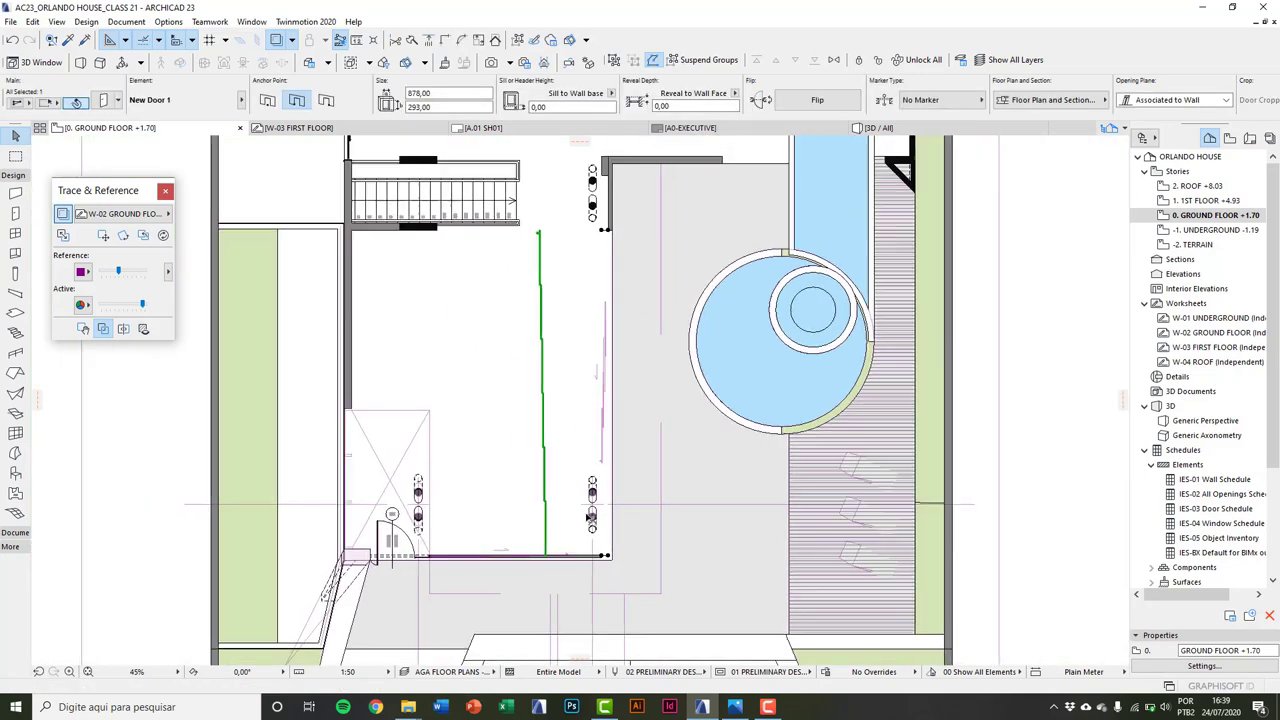
scroll(602, 214, up, 3)
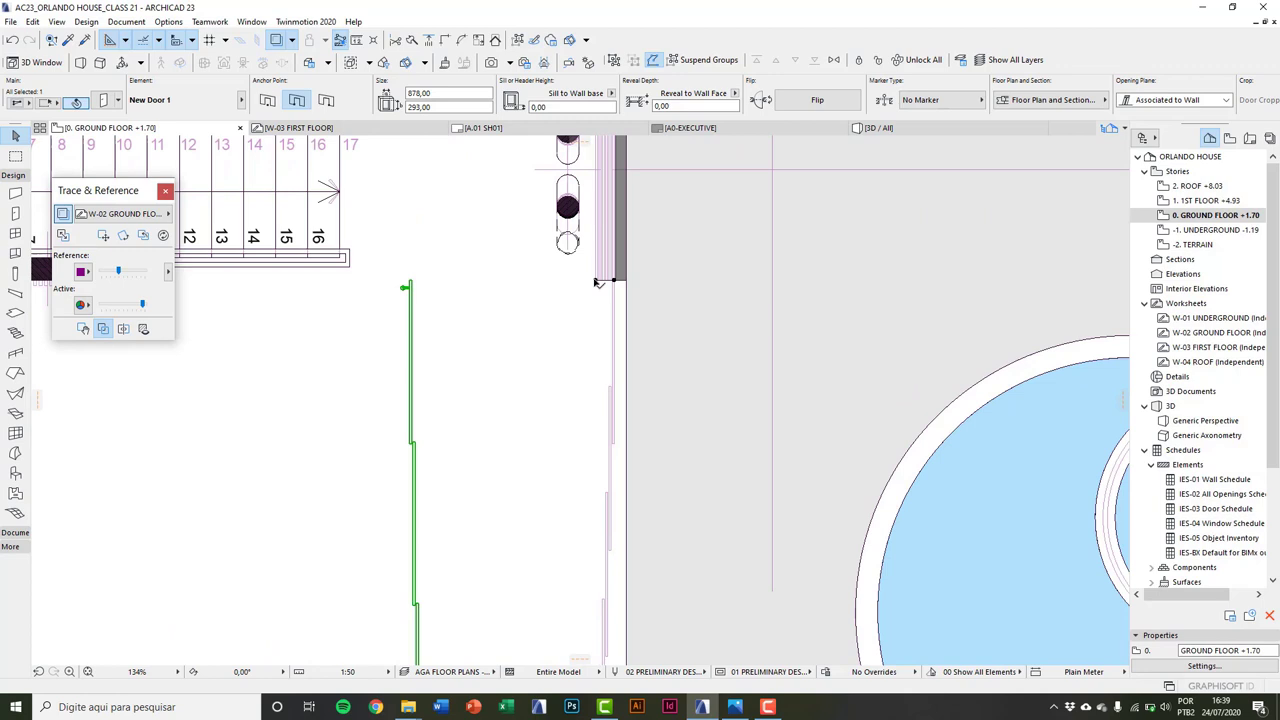
click(591, 111)
key(Tab)
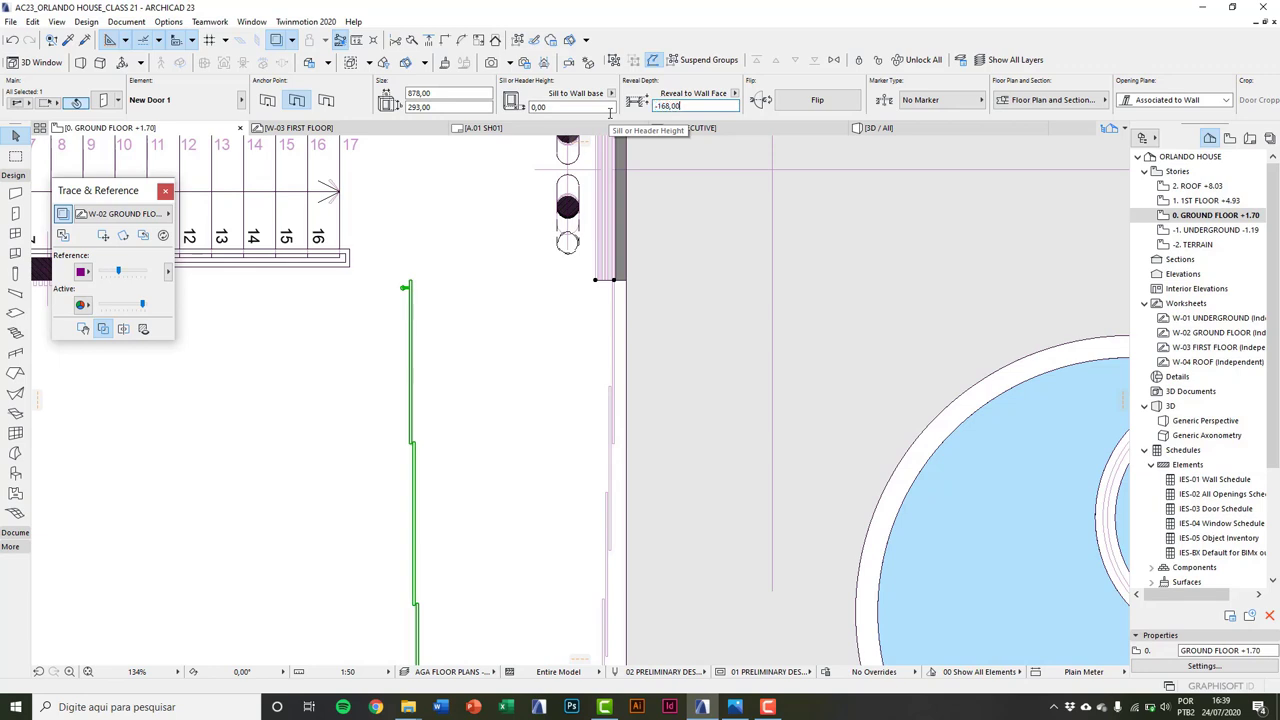
key(Return)
Step: Turn off the trace reference and set the wall end lines of the wall holding New Door 1 to None
scroll(612, 295, up, 3)
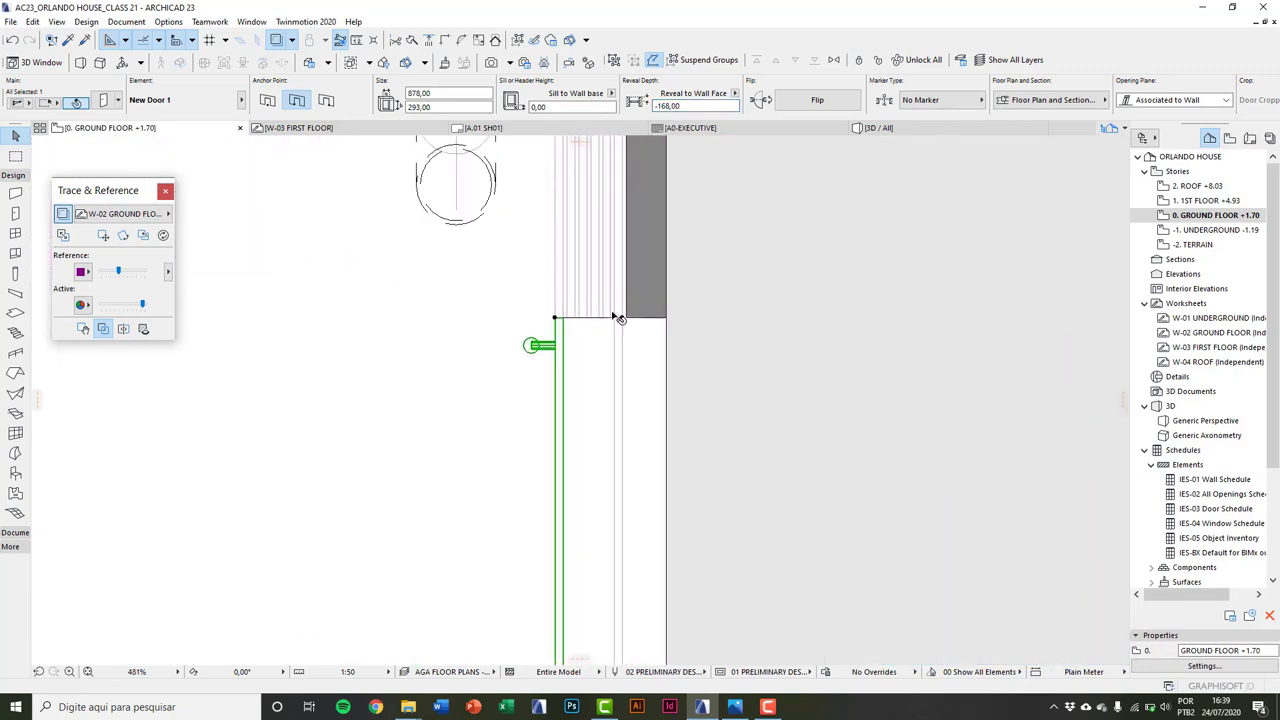
scroll(618, 318, down, 4)
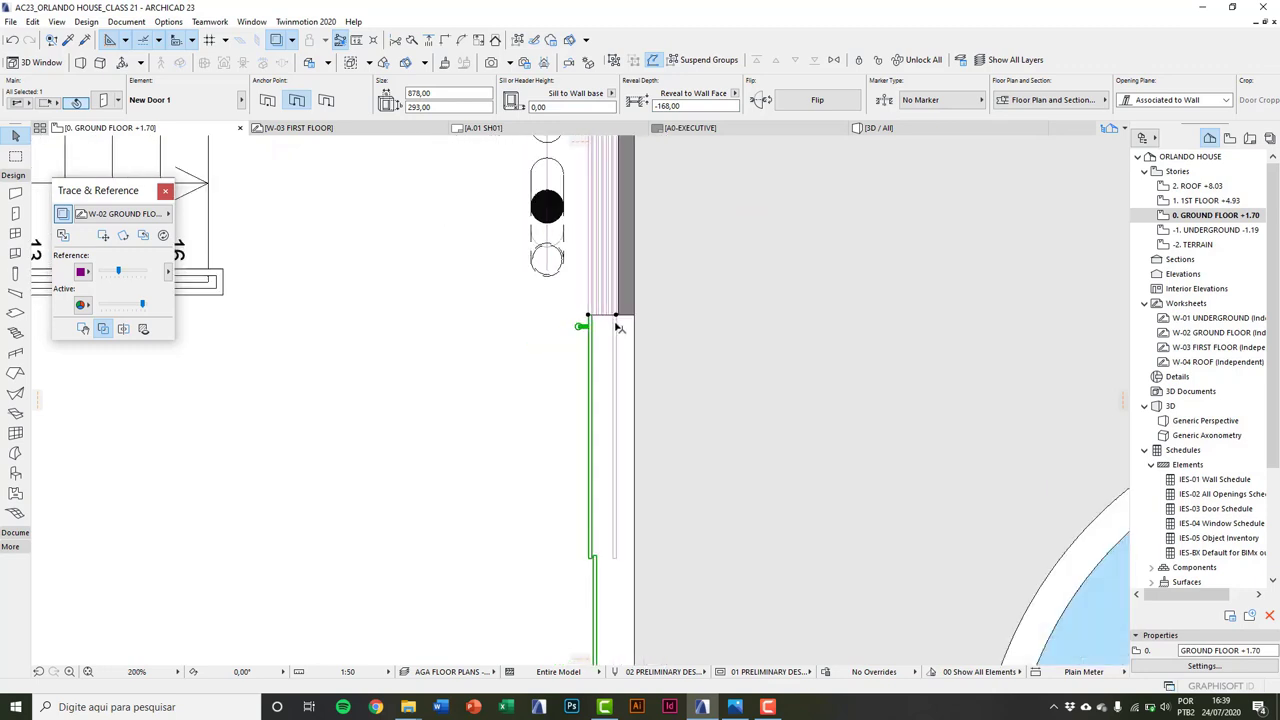
scroll(617, 331, up, 5)
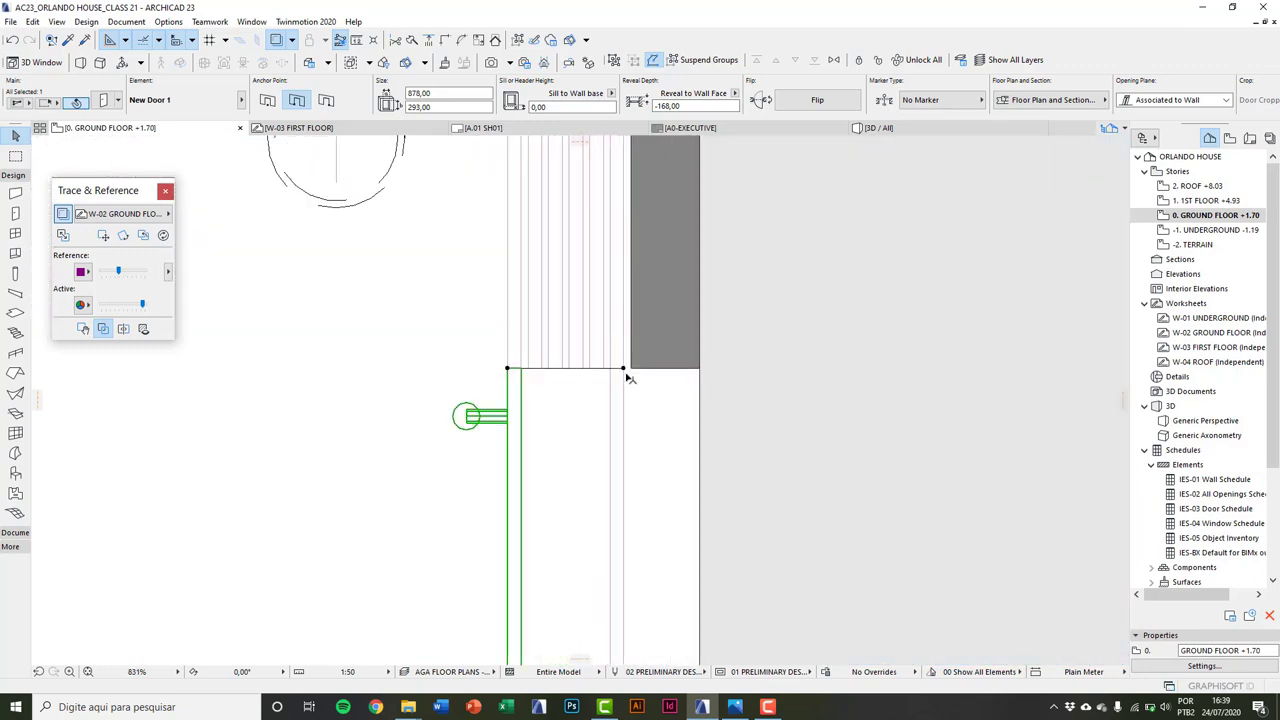
click(63, 213)
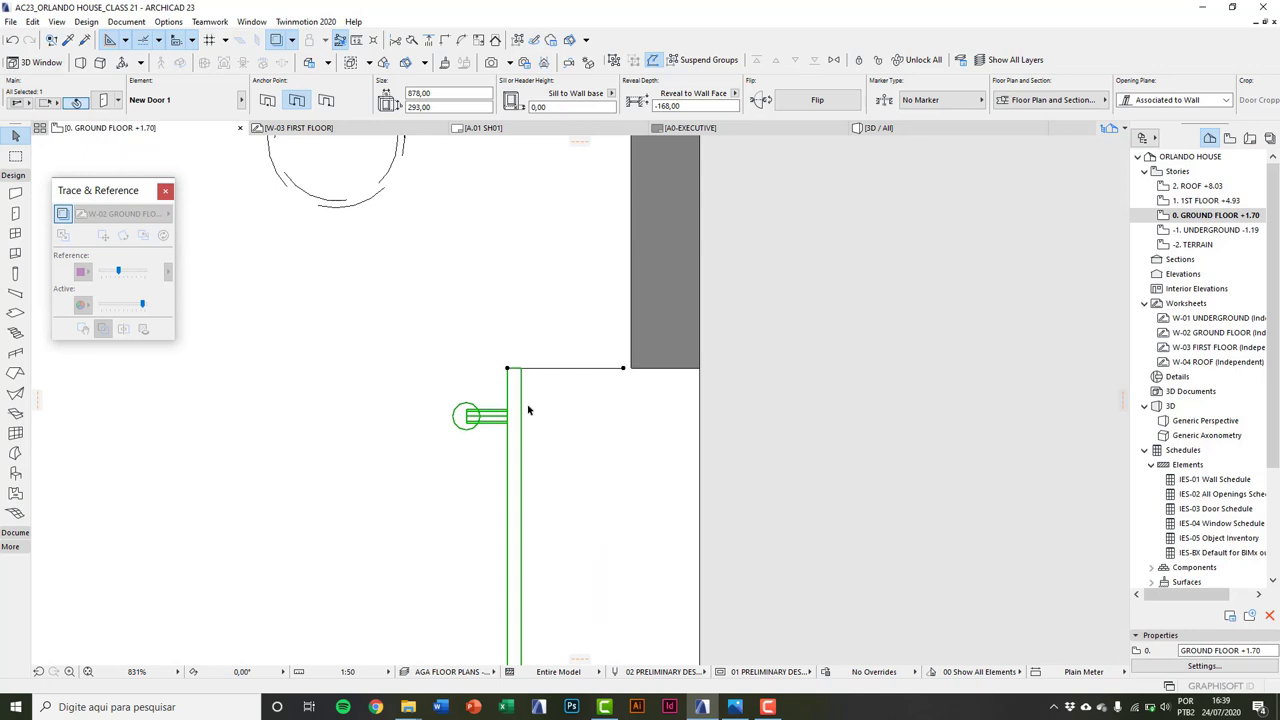
click(630, 376)
click(627, 370)
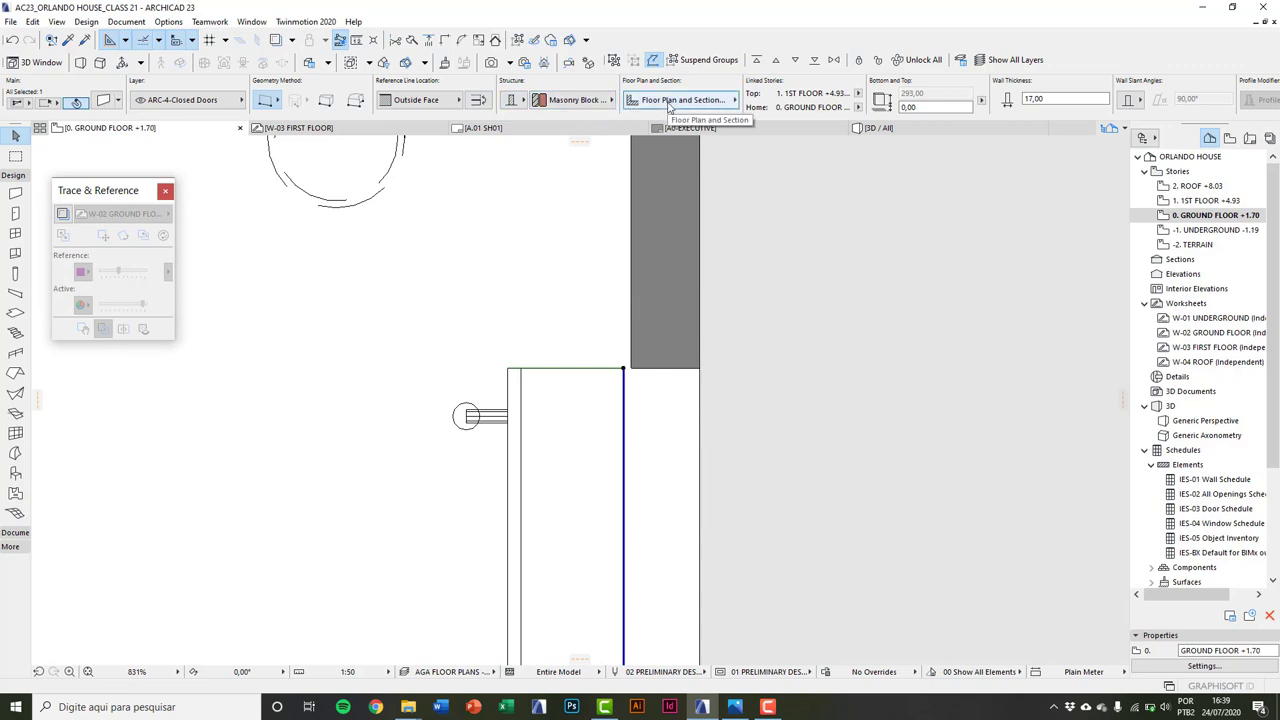
click(669, 103)
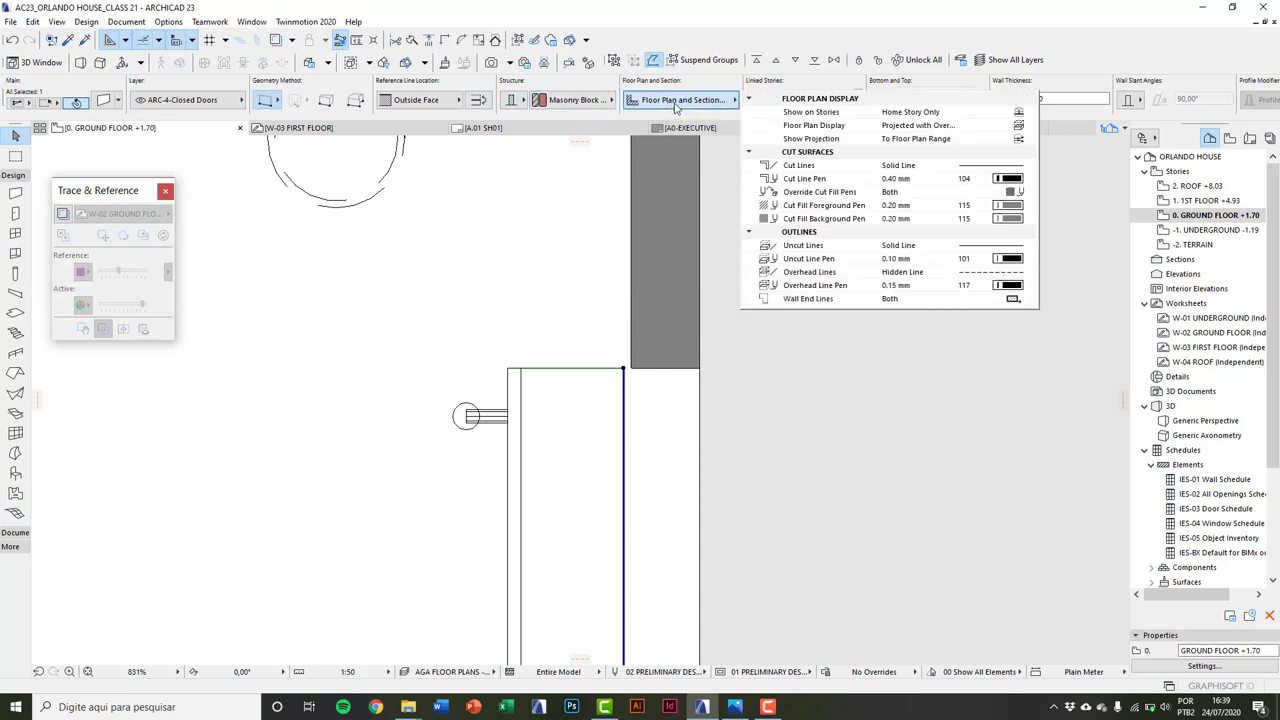
click(905, 300)
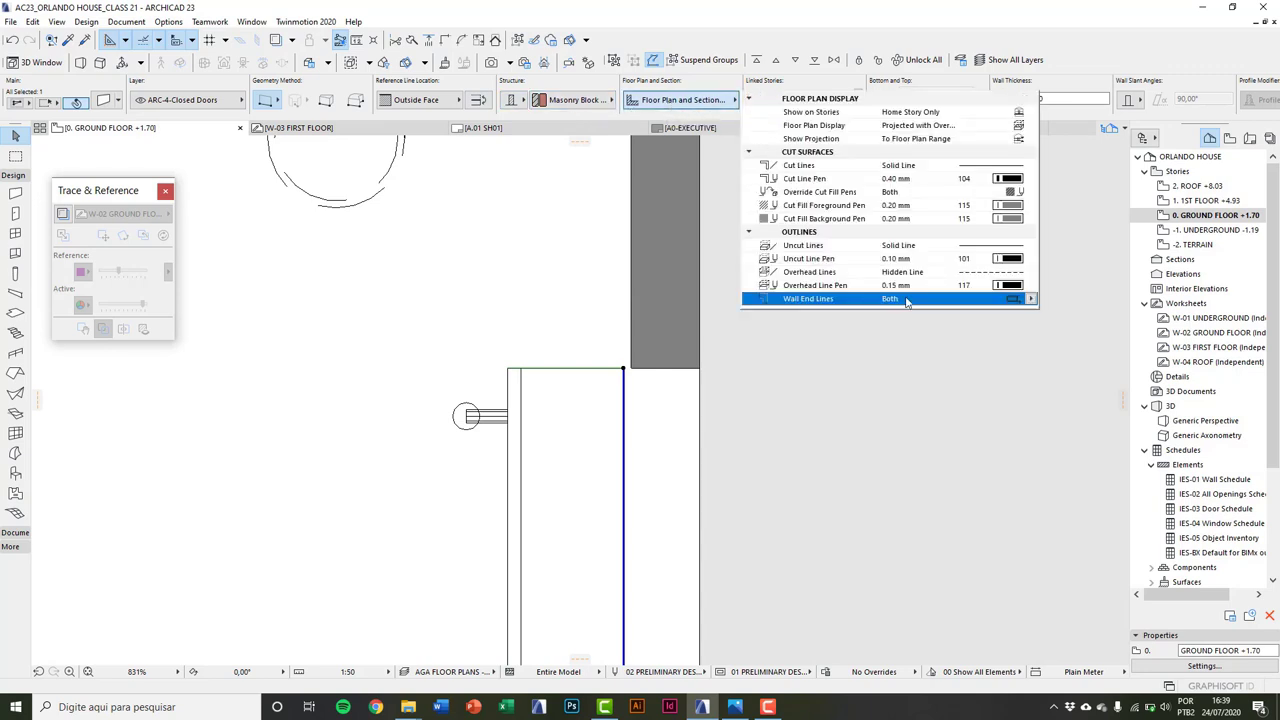
click(1028, 303)
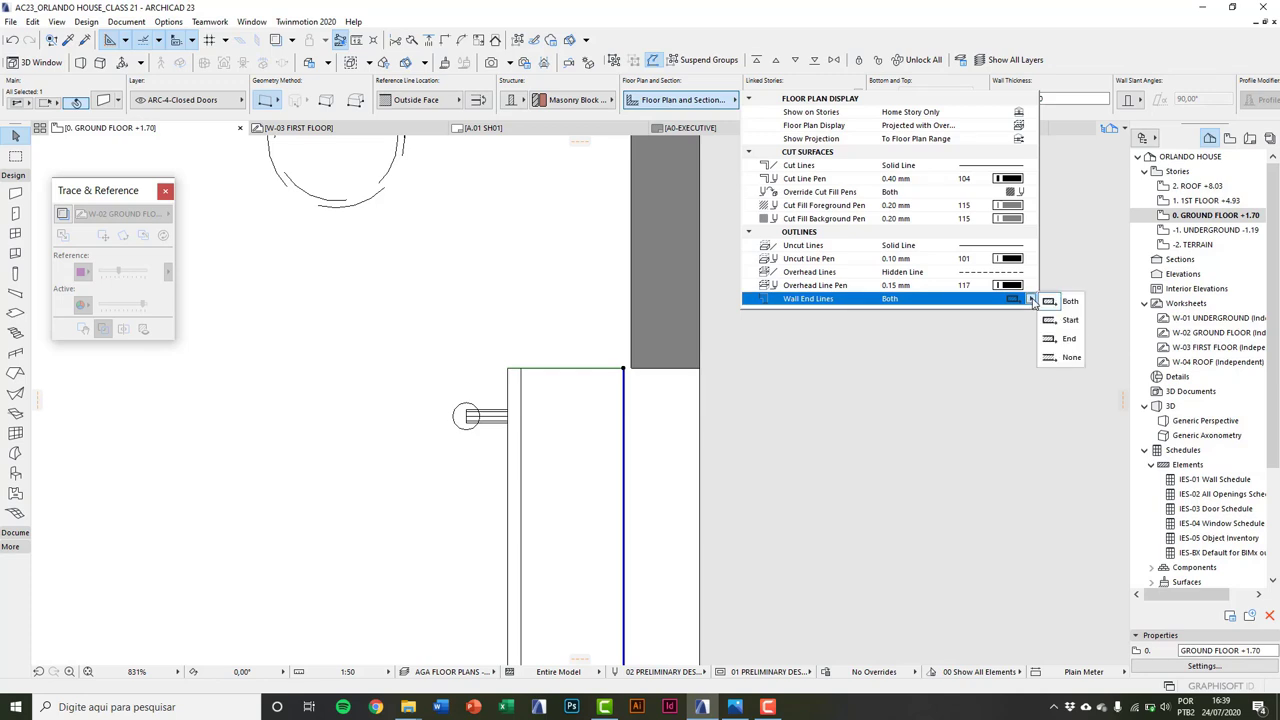
click(1066, 357)
click(586, 363)
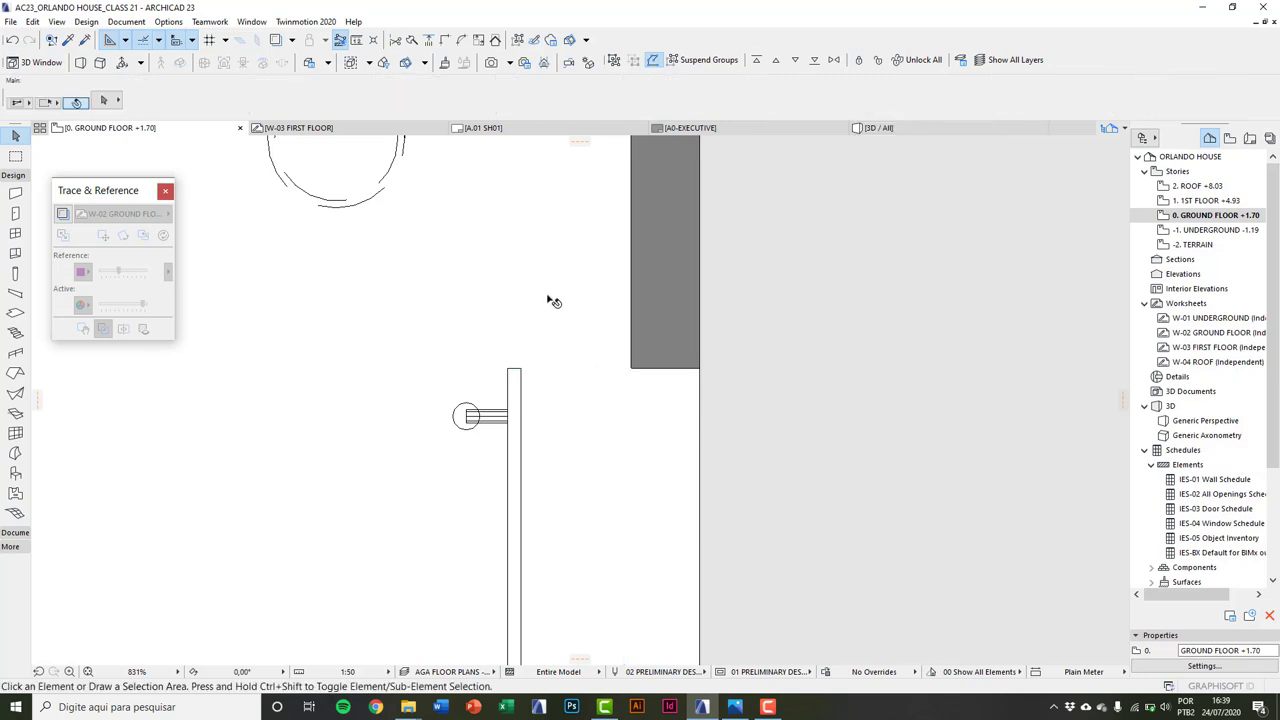
Step: Examine the alignment of New Door 1's panels along its host wall and with the adjoining walls at both ends
scroll(545, 310, down, 5)
scroll(545, 316, down, 4)
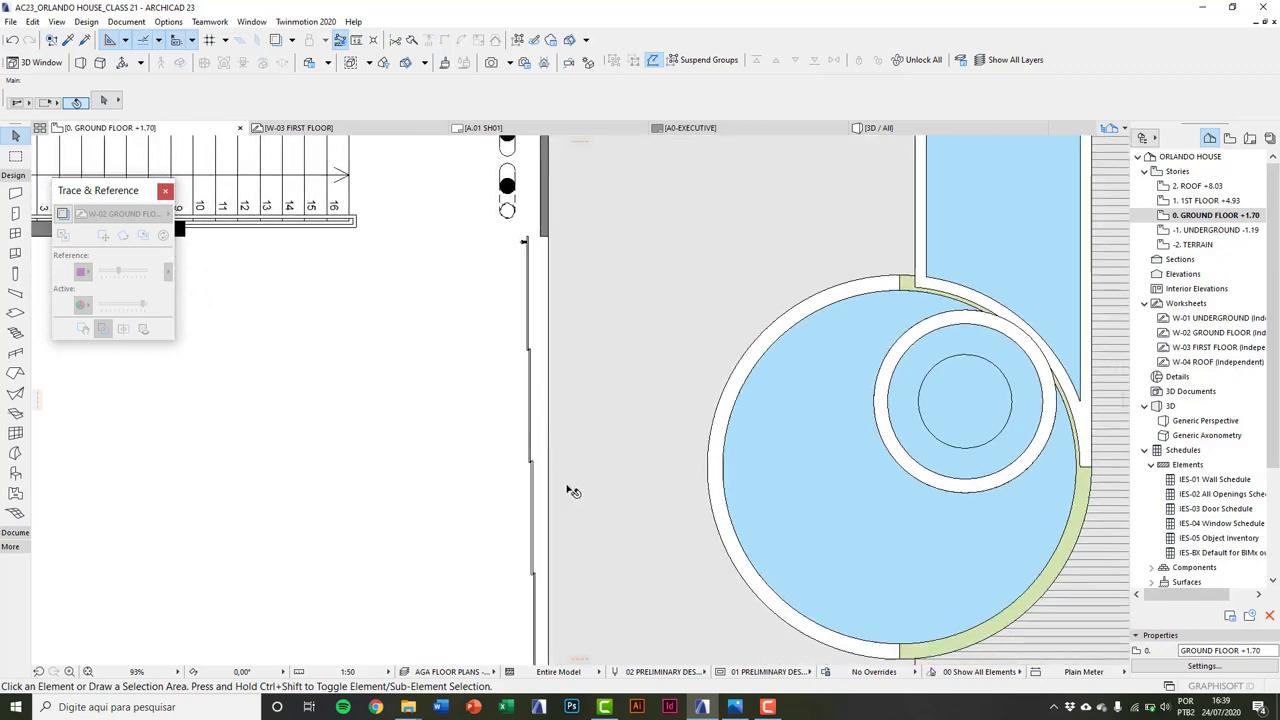
scroll(536, 523, up, 2)
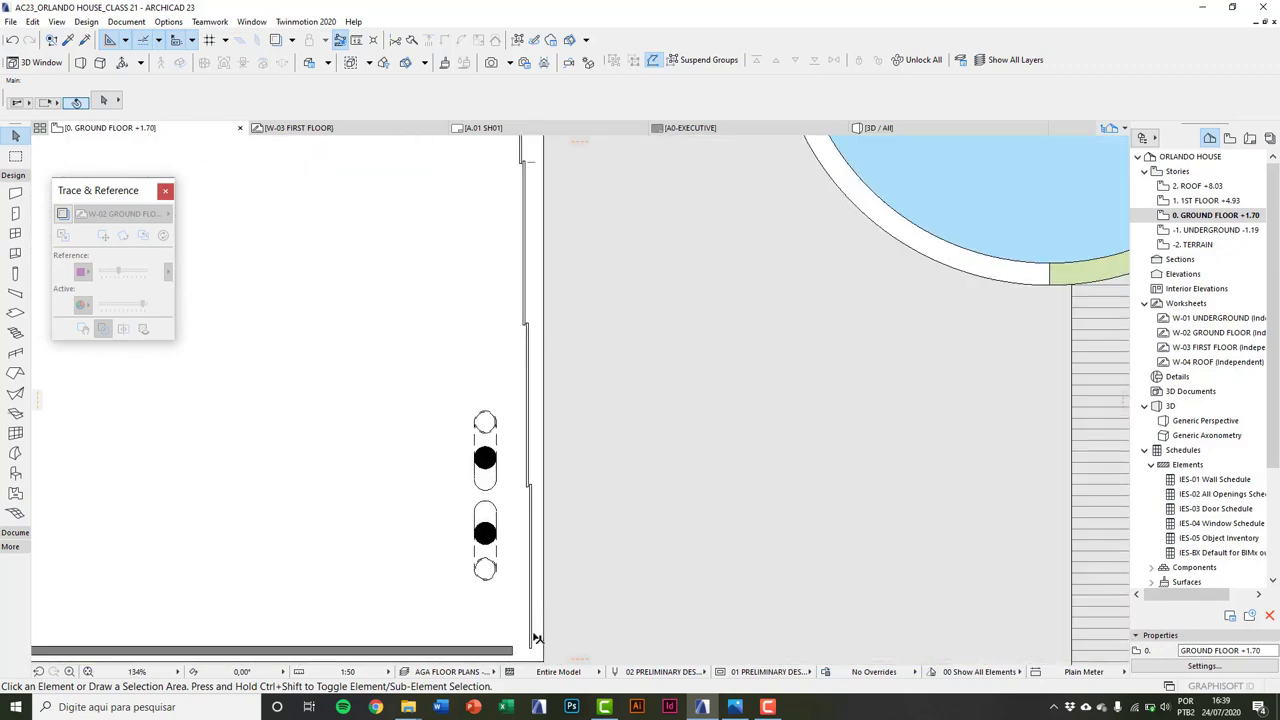
scroll(528, 519, down, 2)
scroll(562, 250, up, 6)
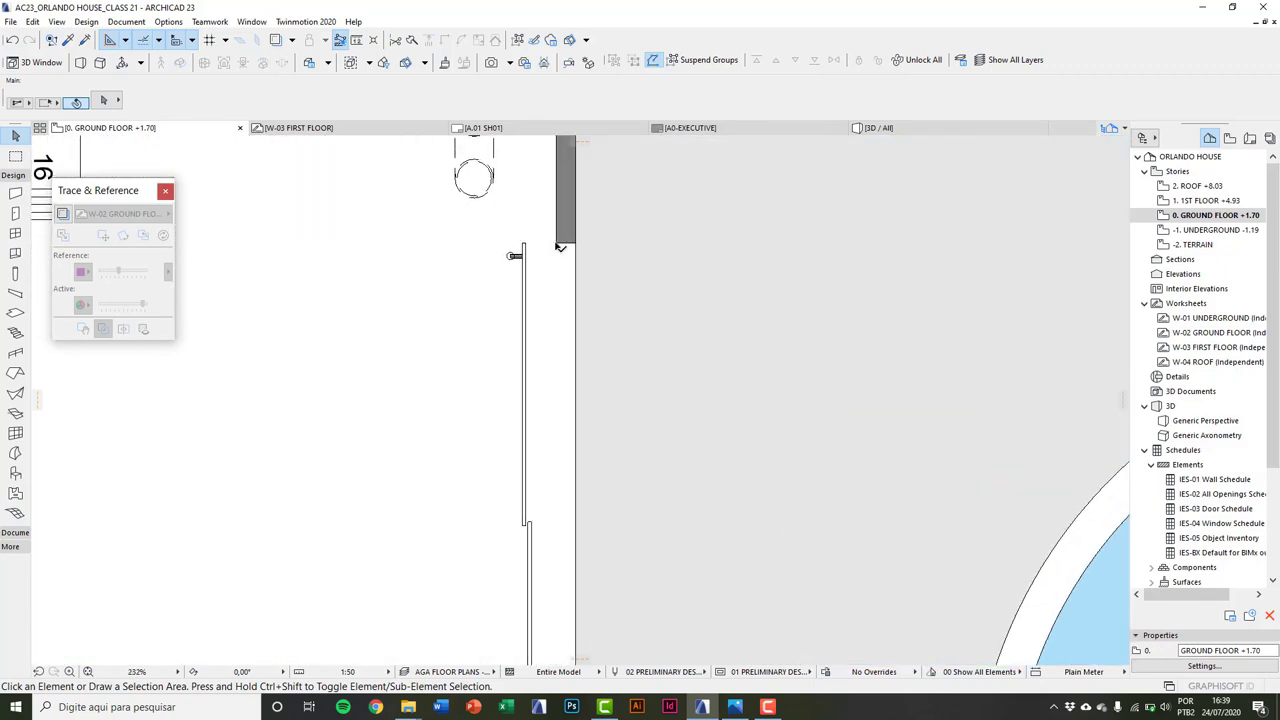
click(560, 247)
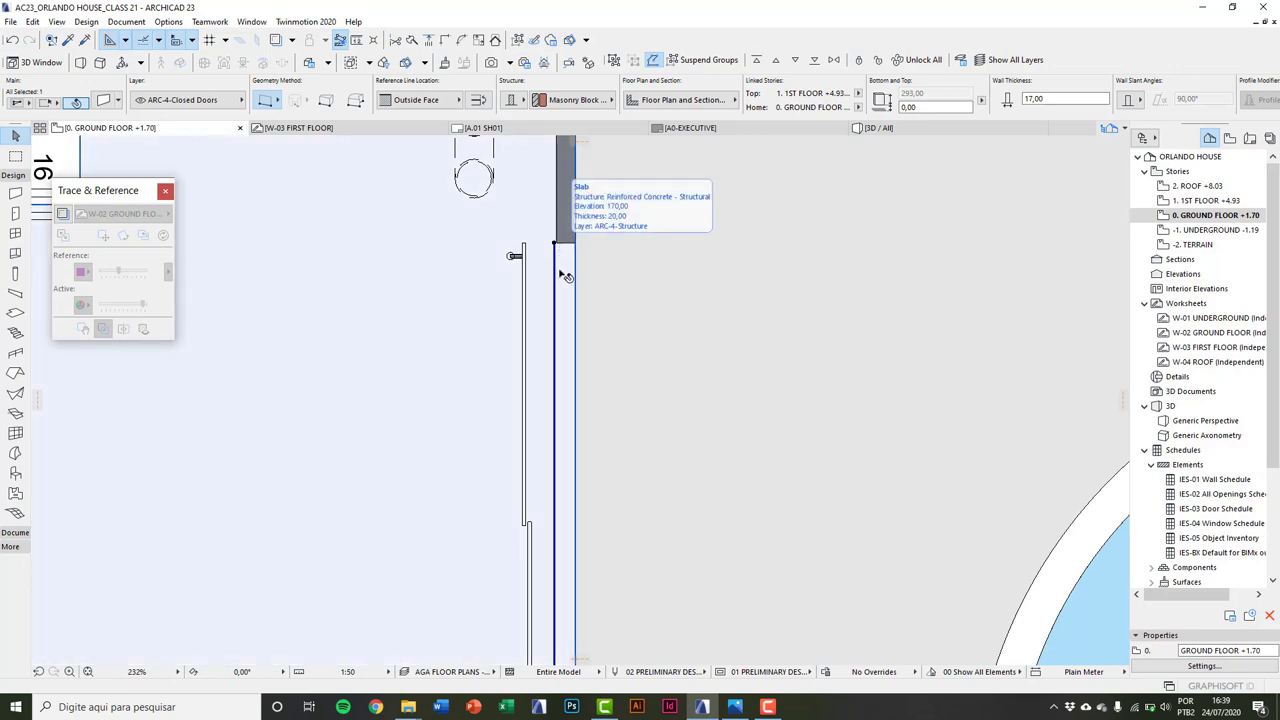
scroll(505, 190, down, 3)
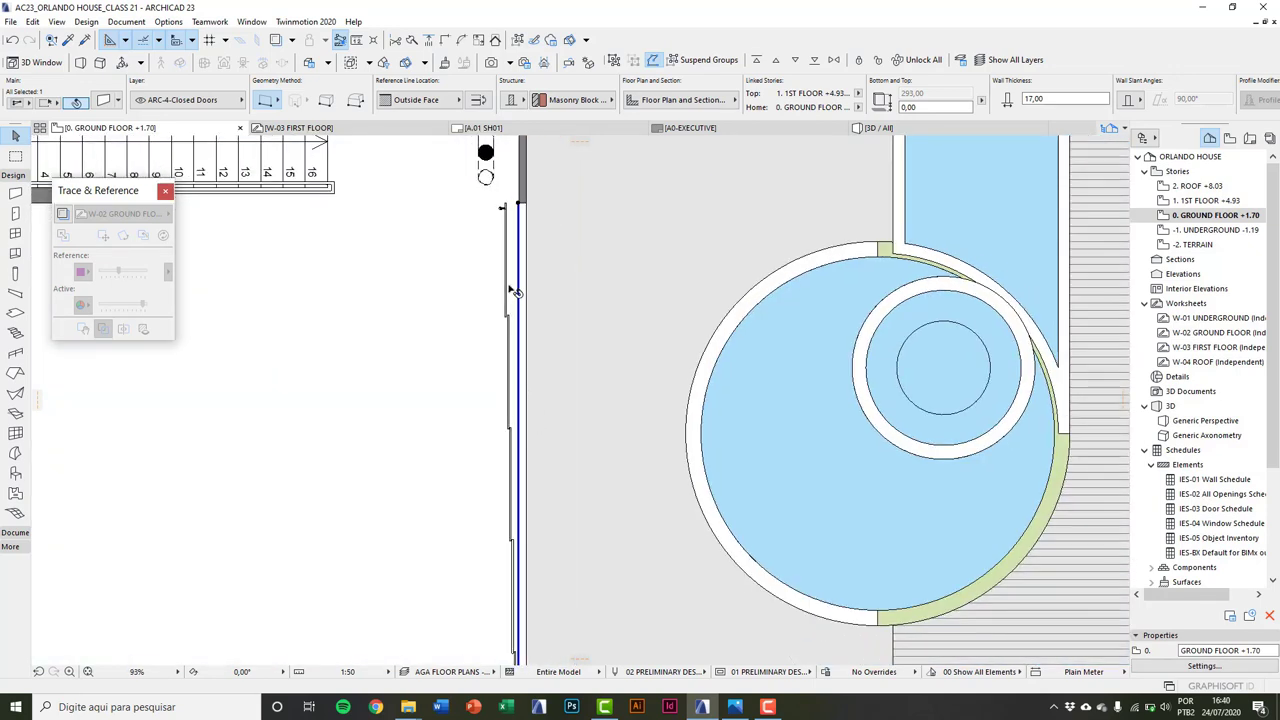
scroll(512, 290, down, 1)
scroll(520, 400, down, 1)
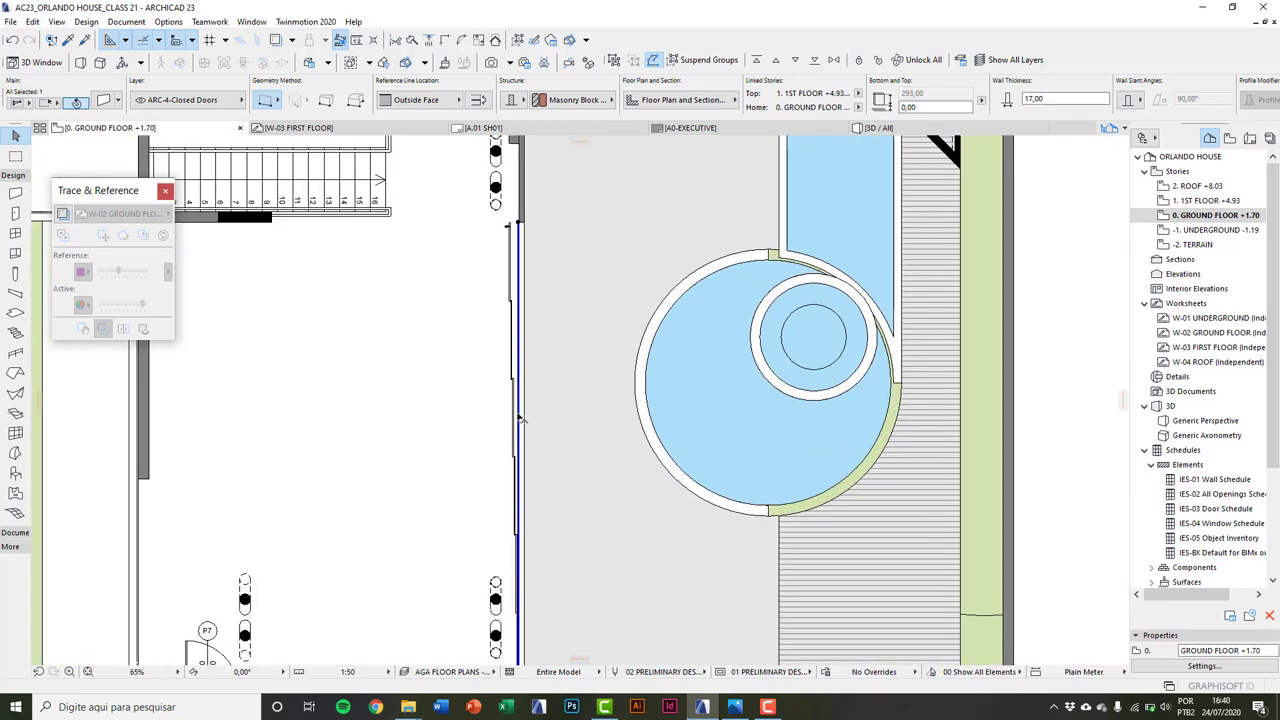
scroll(530, 390, up, 5)
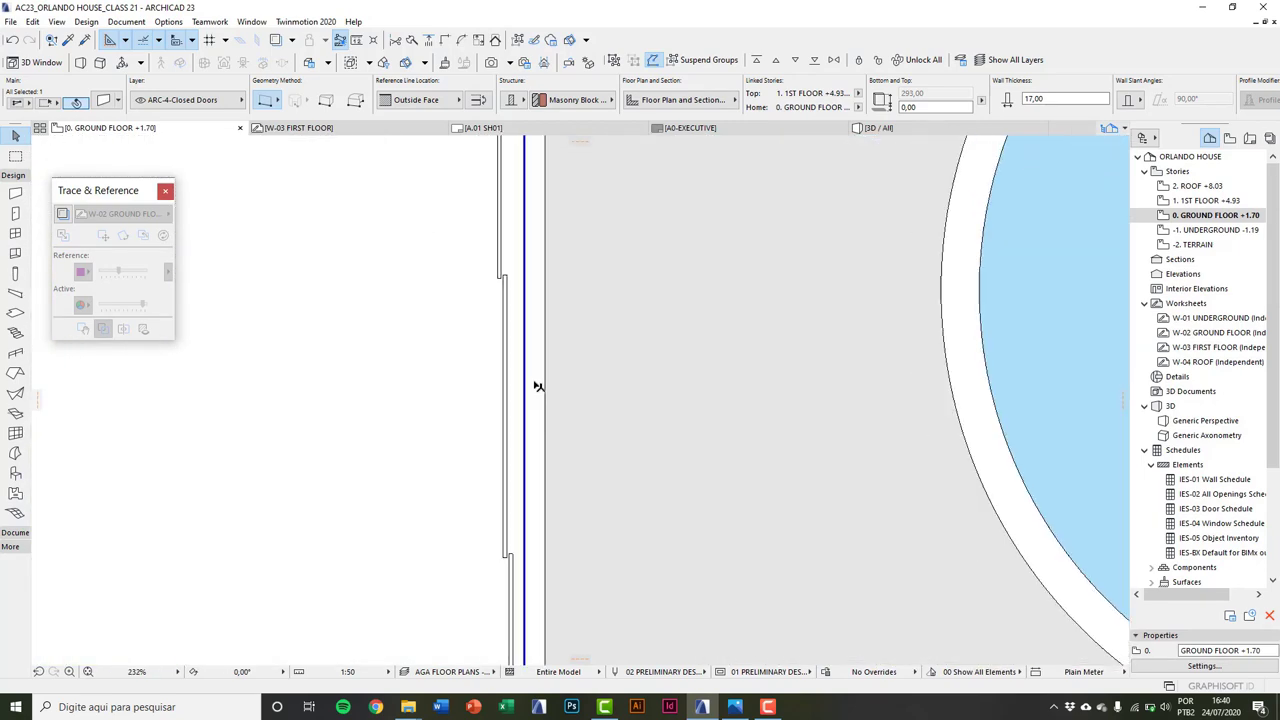
scroll(490, 270, down, 1)
key(Escape)
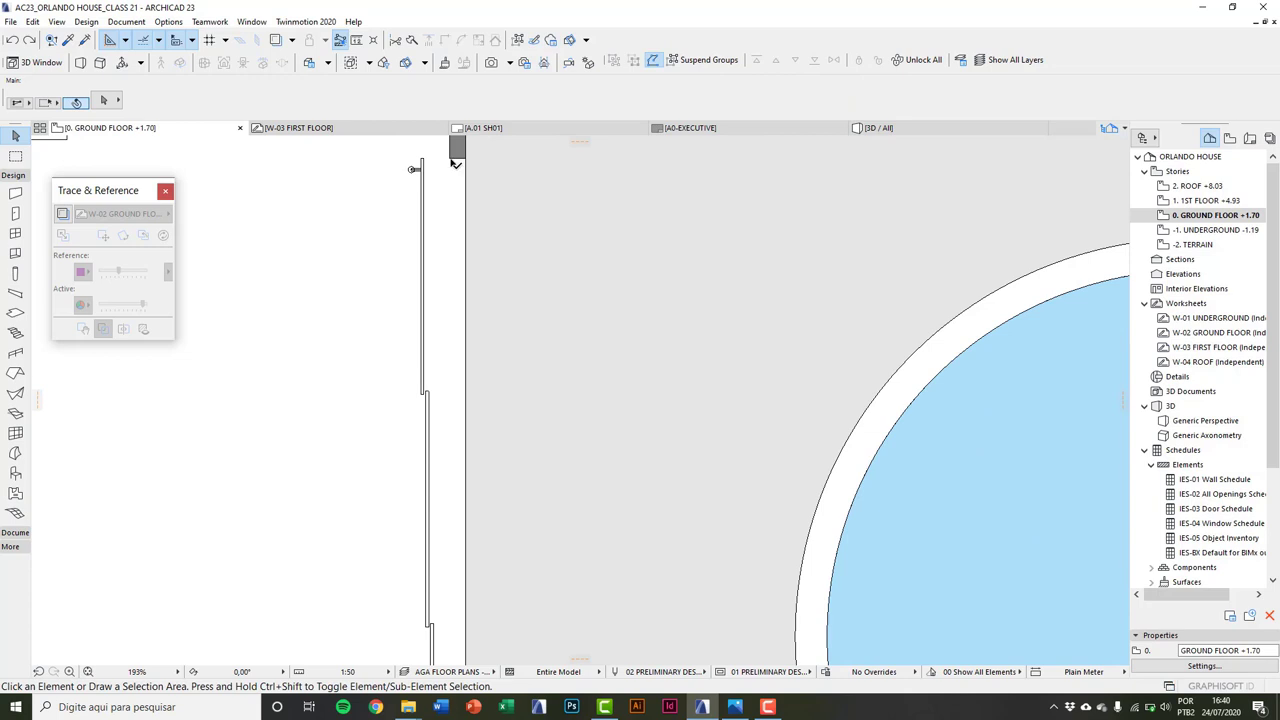
Step: Mirror the wall holding New Door 1 about a horizontal axis through the wall's midpoint
click(455, 163)
scroll(450, 167, up, 3)
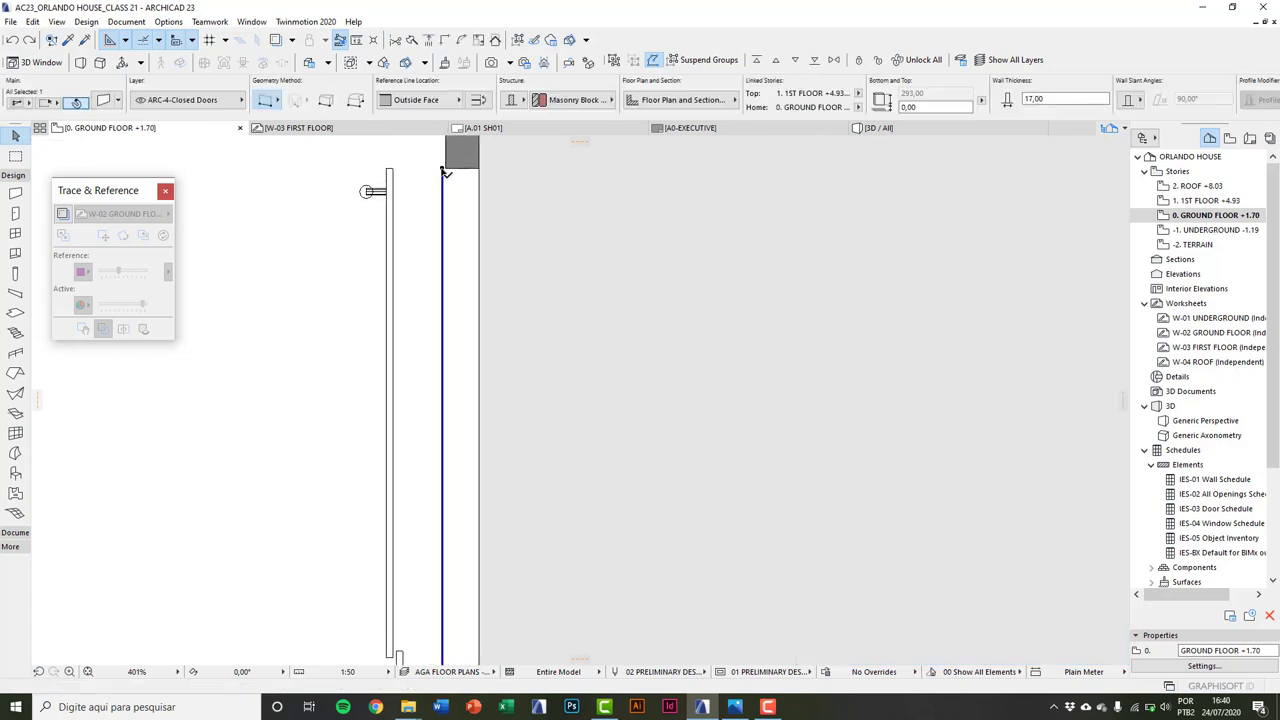
scroll(445, 172, down, 8)
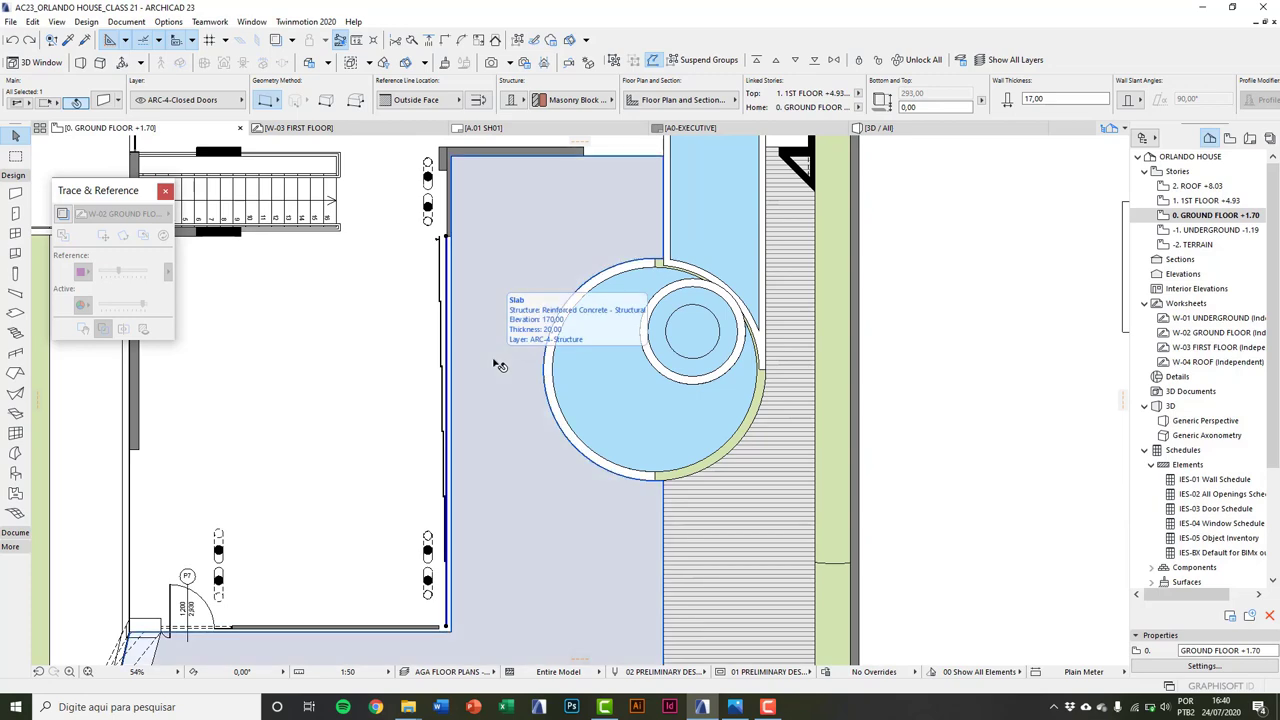
key(ctrl+m)
scroll(480, 390, up, 4)
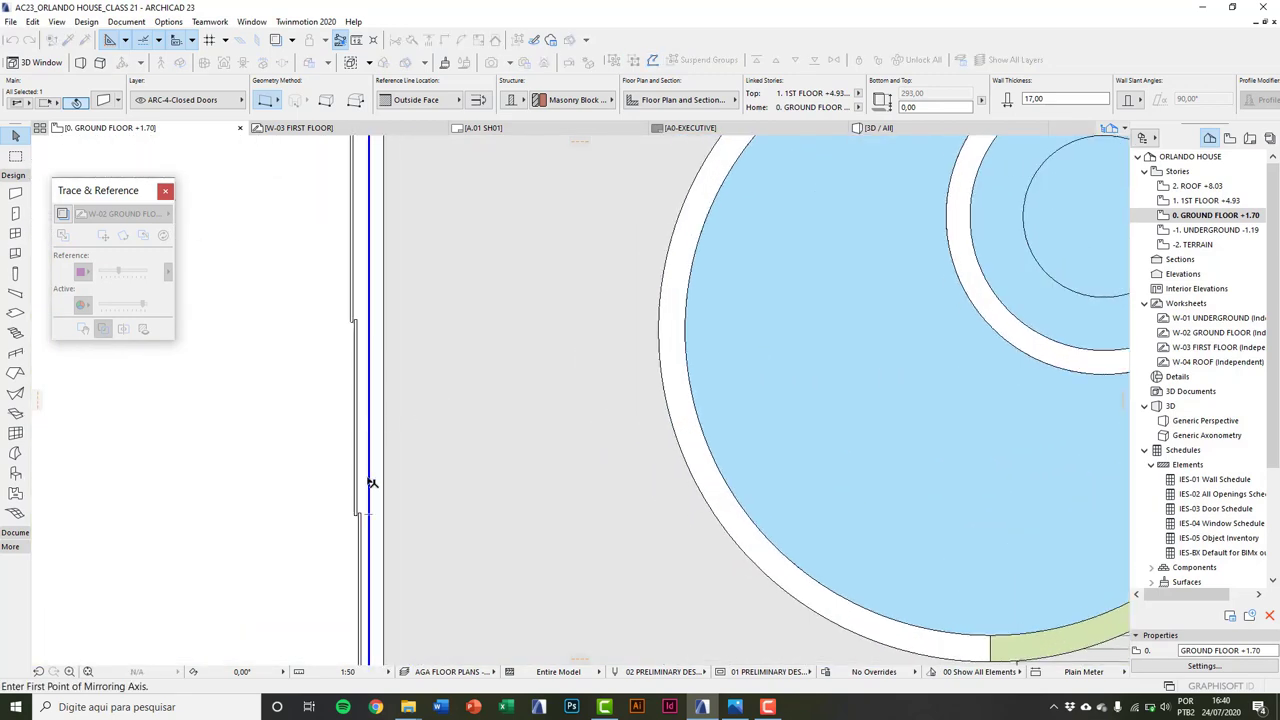
click(366, 518)
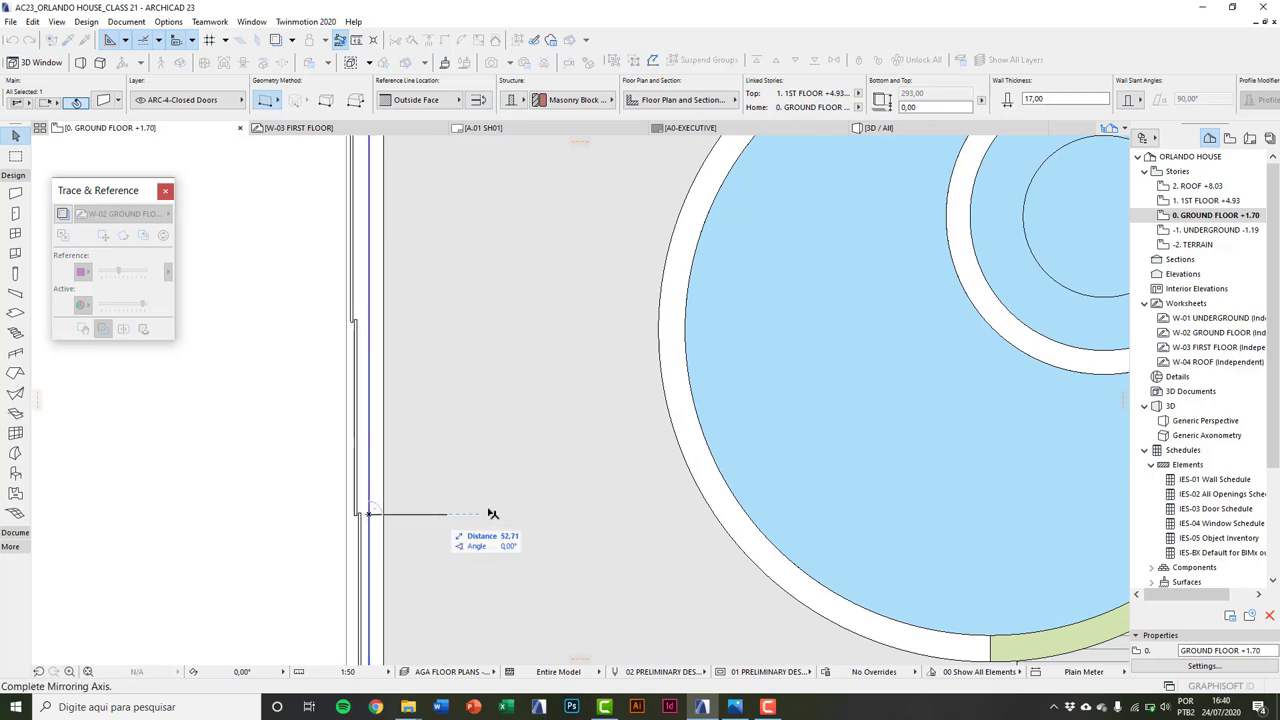
click(500, 519)
Step: Examine both ends of the mirrored door against the adjoining walls, and clear the wall selection
scroll(480, 517, down, 4)
scroll(459, 339, up, 8)
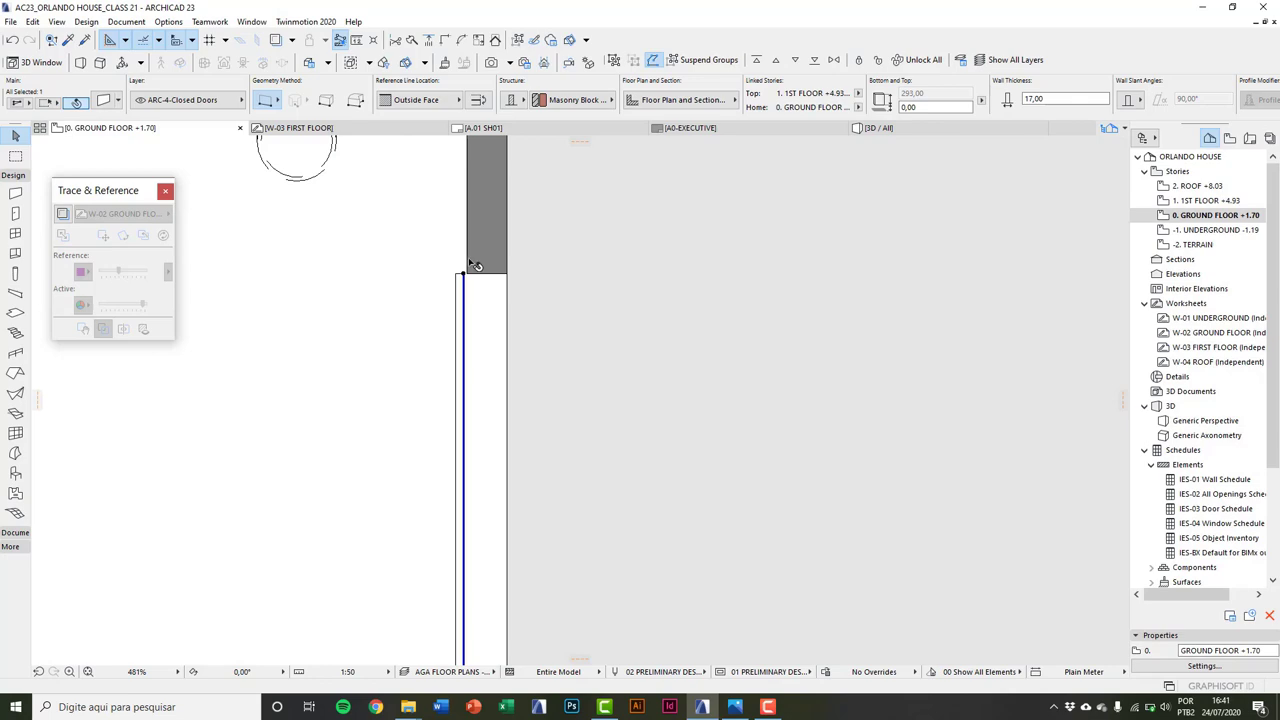
scroll(476, 266, down, 6)
scroll(491, 565, up, 4)
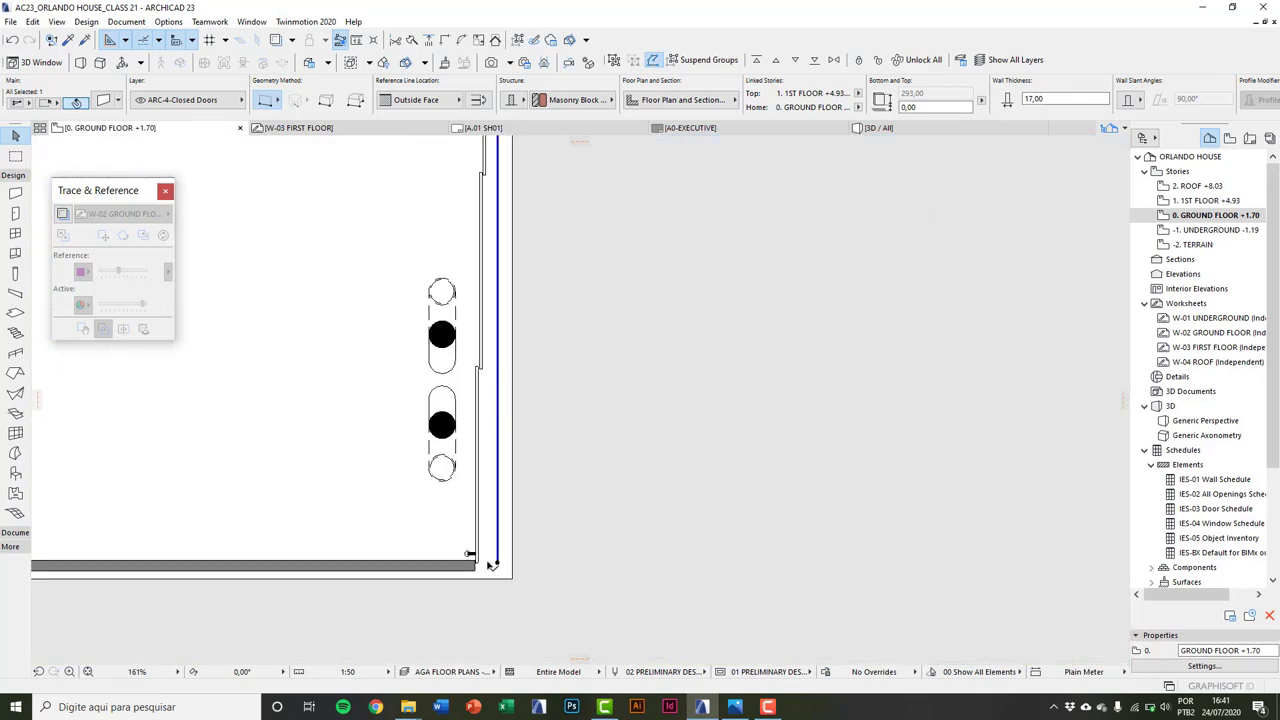
scroll(478, 561, up, 2)
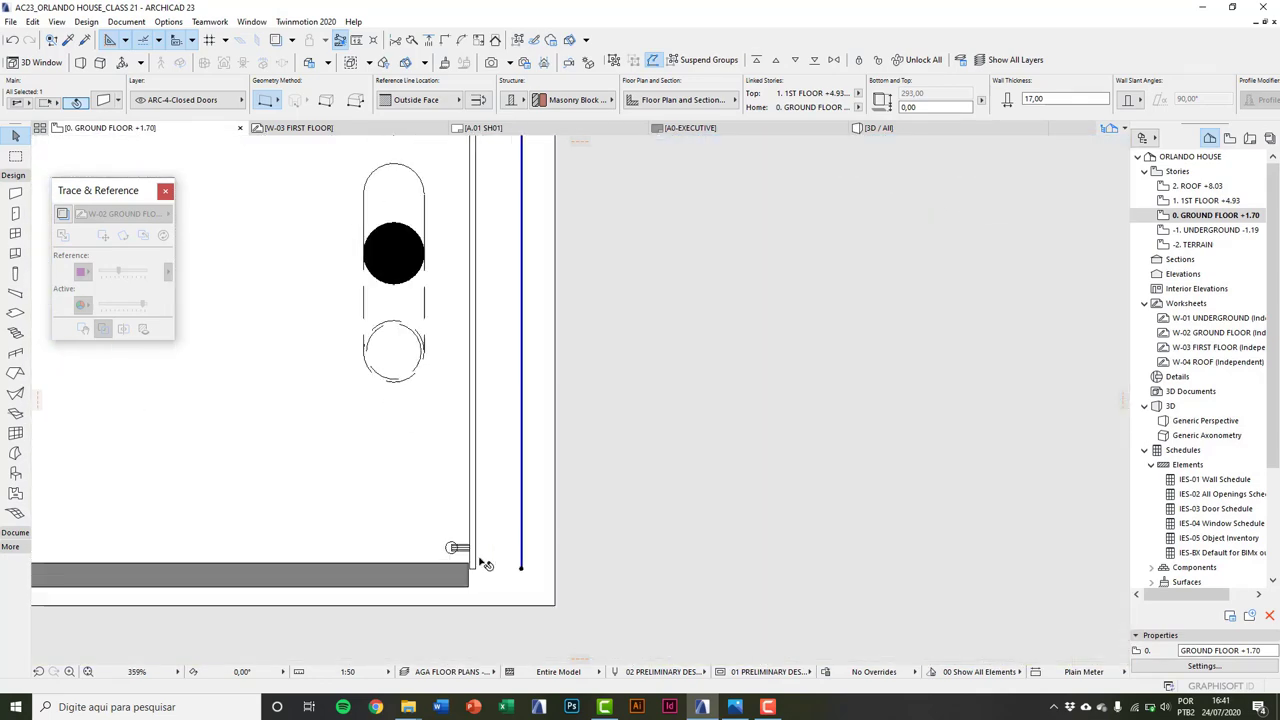
click(500, 595)
scroll(500, 595, down, 7)
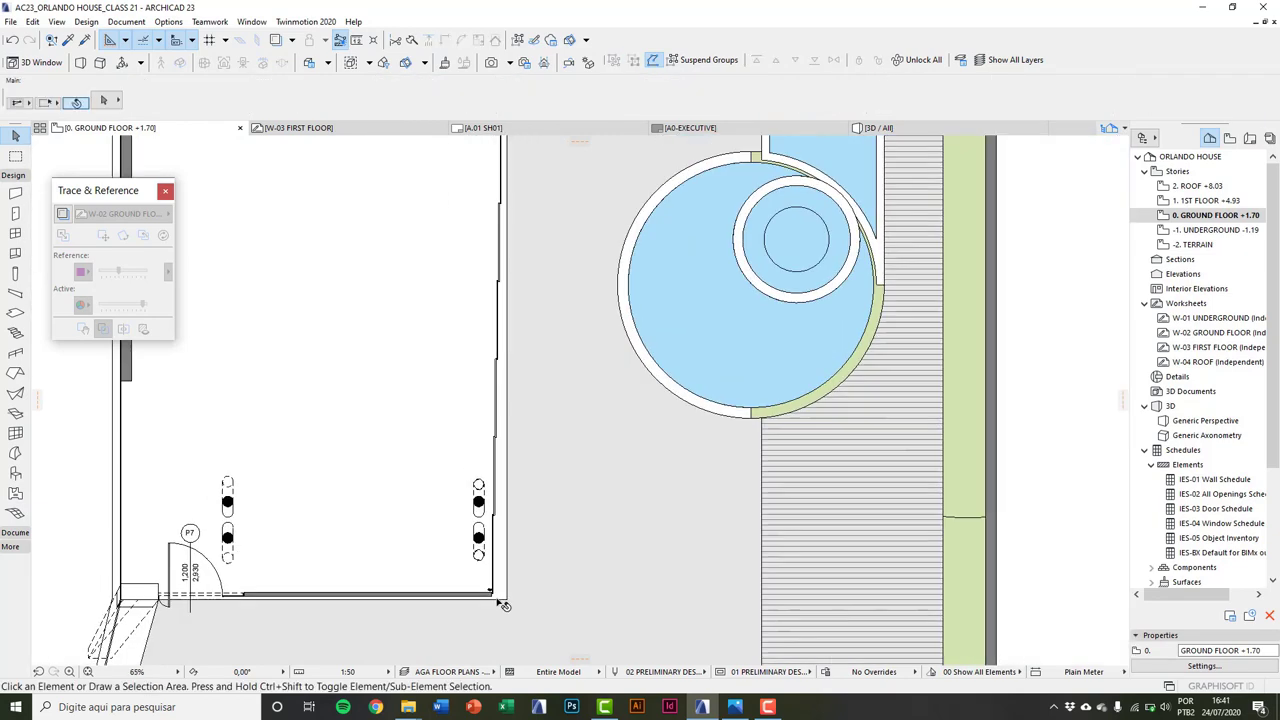
scroll(518, 543, up, 2)
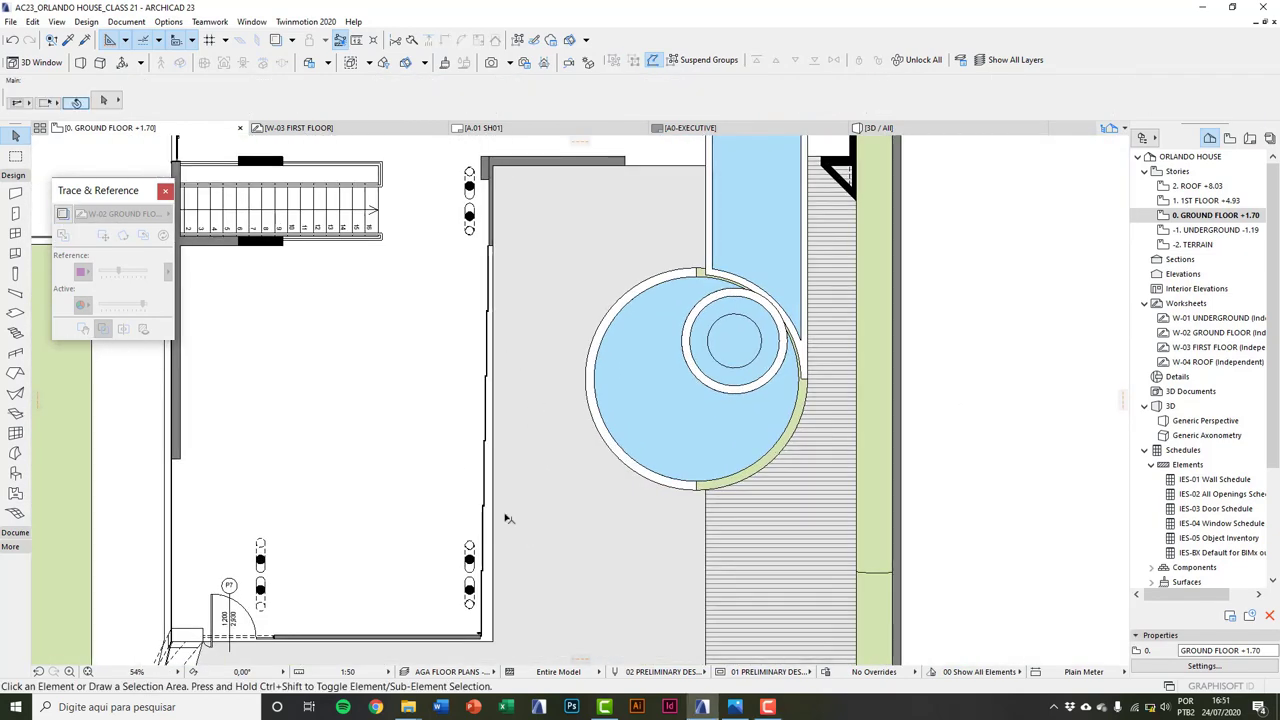
Step: Show the house in 3D from the round pool side and apply the AGA FLOOR PLANS - Closed Doors layer combination
key(F3)
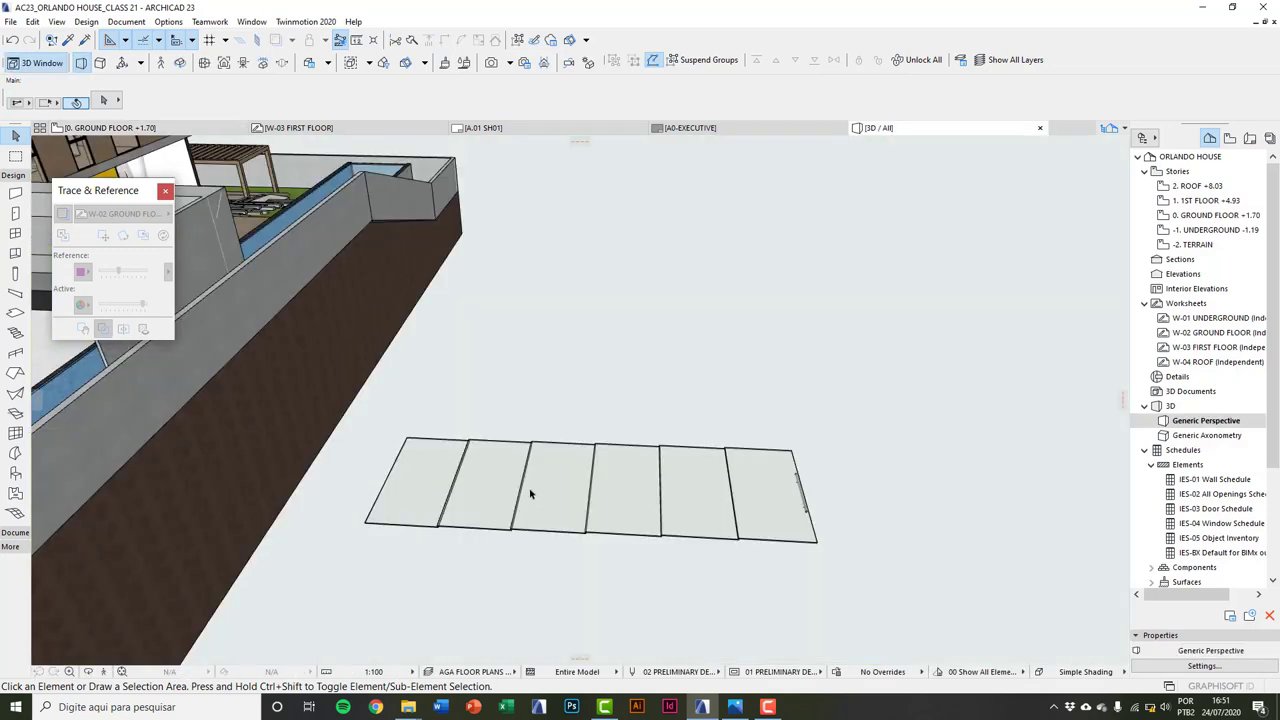
key(o)
drag(503, 484, 625, 459)
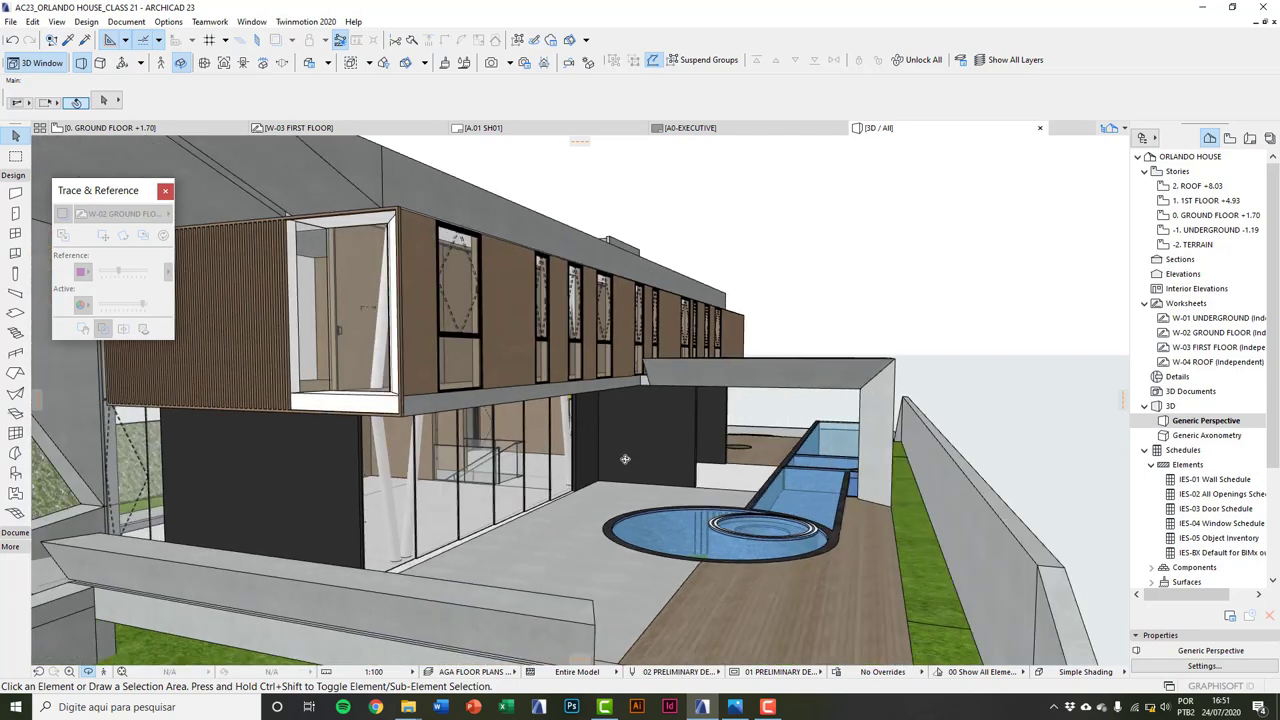
scroll(408, 511, up, 4)
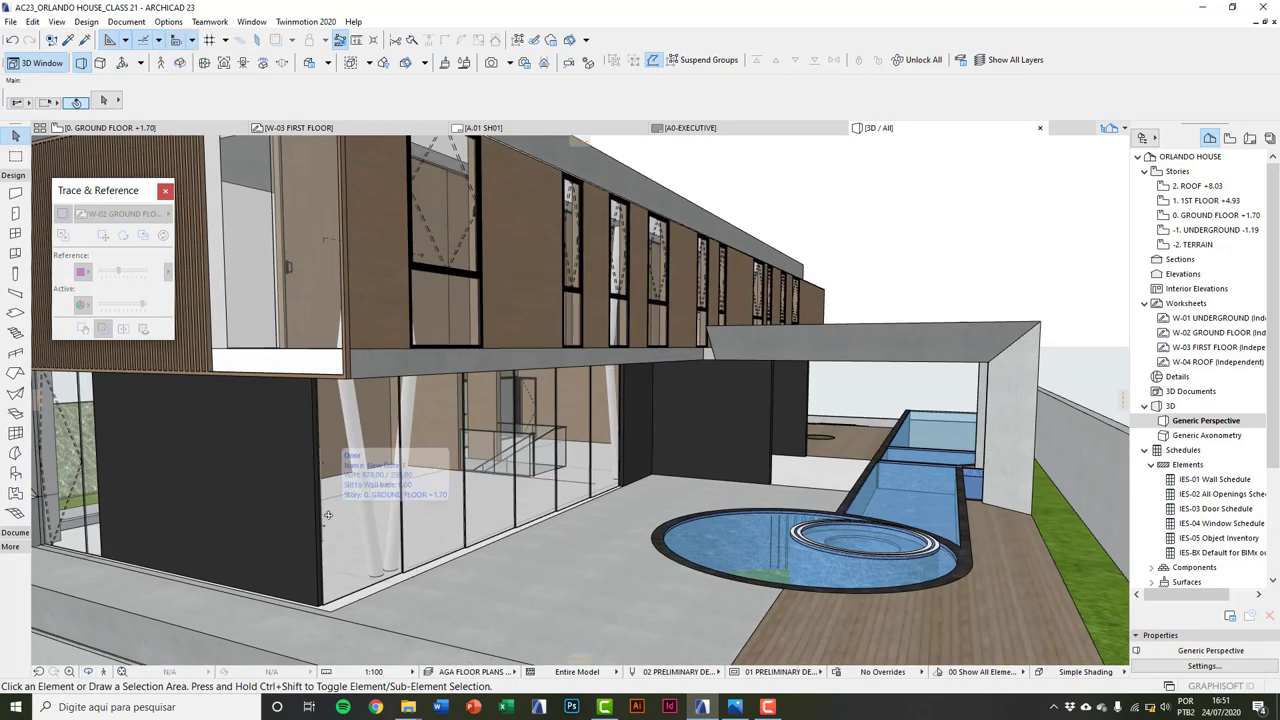
key(ctrl+l)
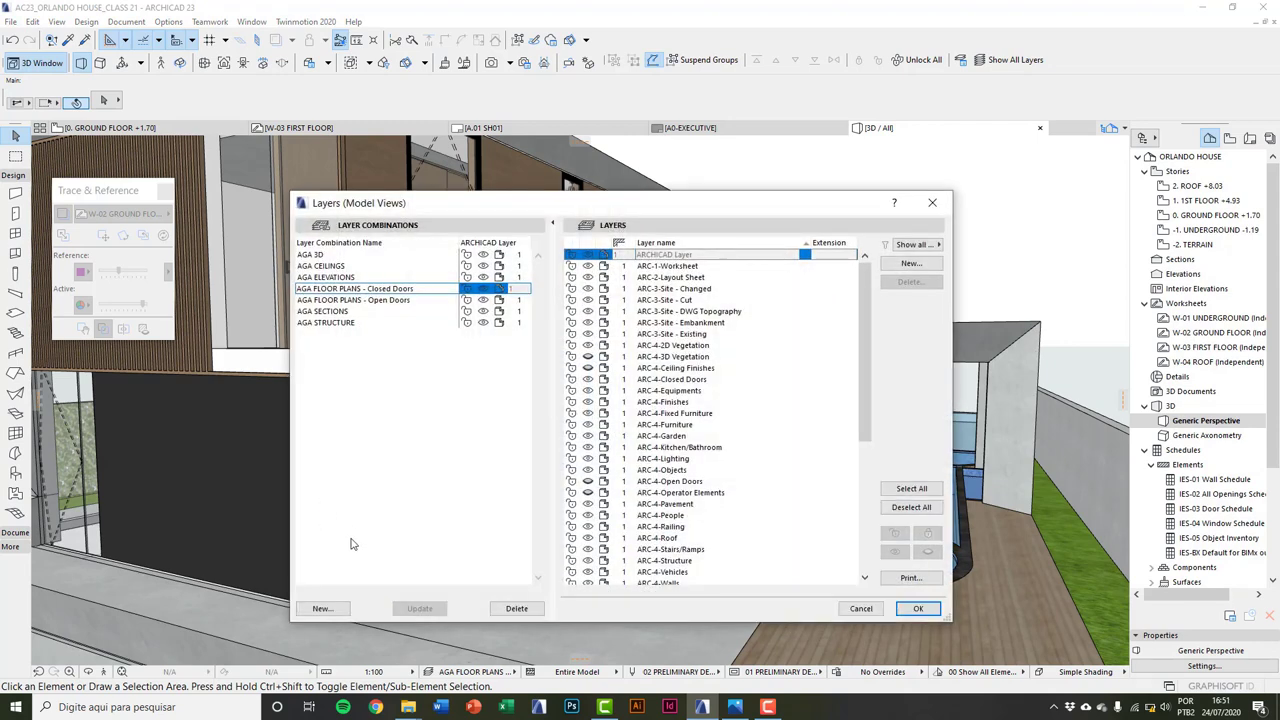
click(421, 289)
click(917, 608)
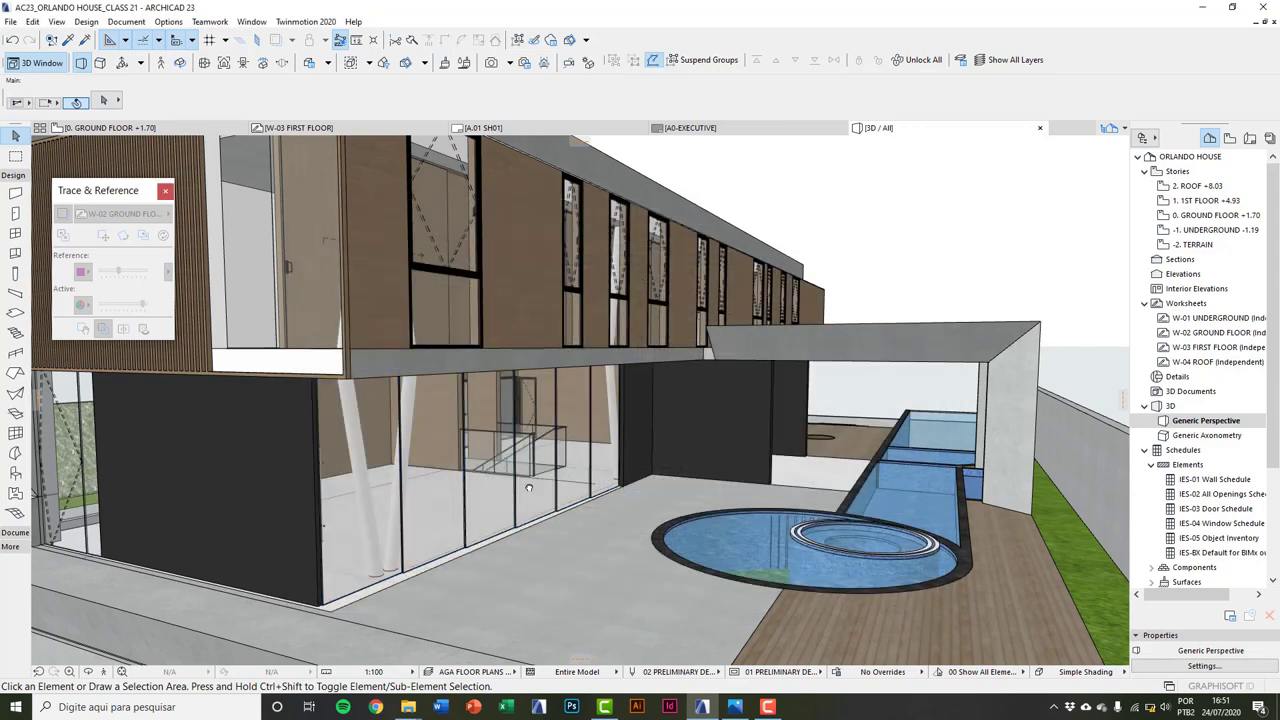
Step: Examine the installed sliding door in 3D, checking its handle, glass panels and both ends against the adjoining walls
scroll(529, 487, up, 10)
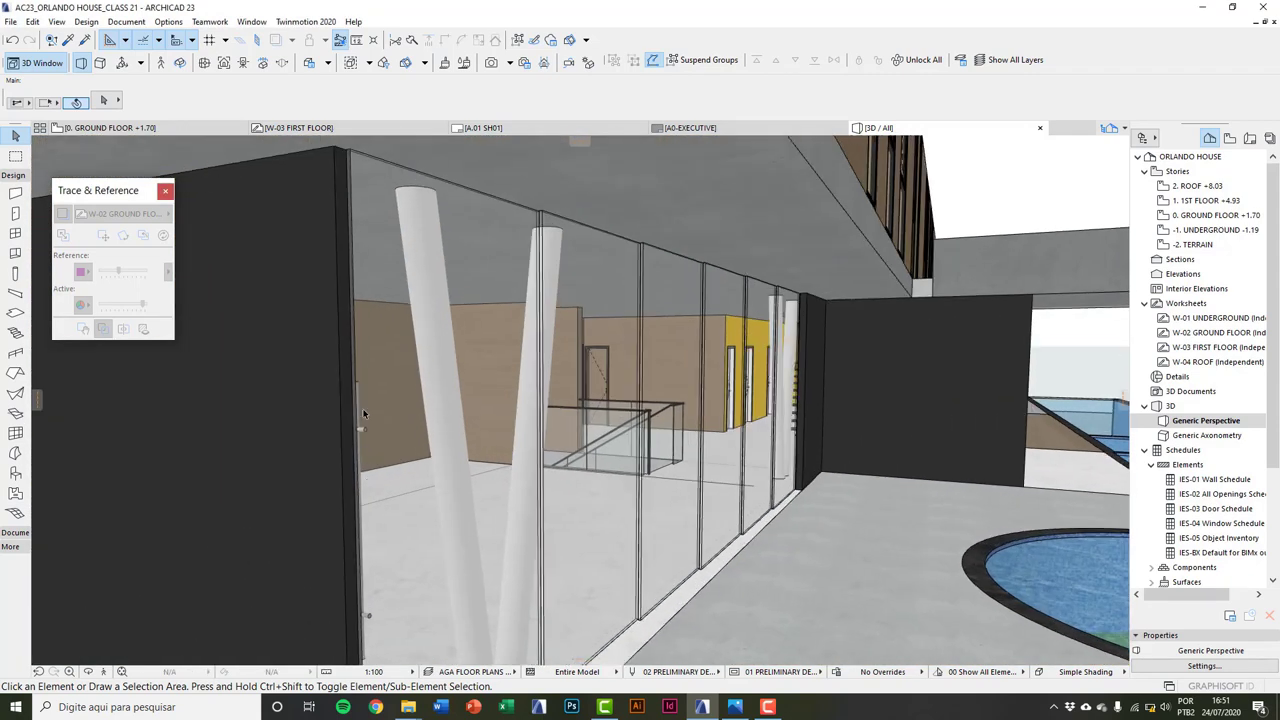
scroll(362, 422, up, 3)
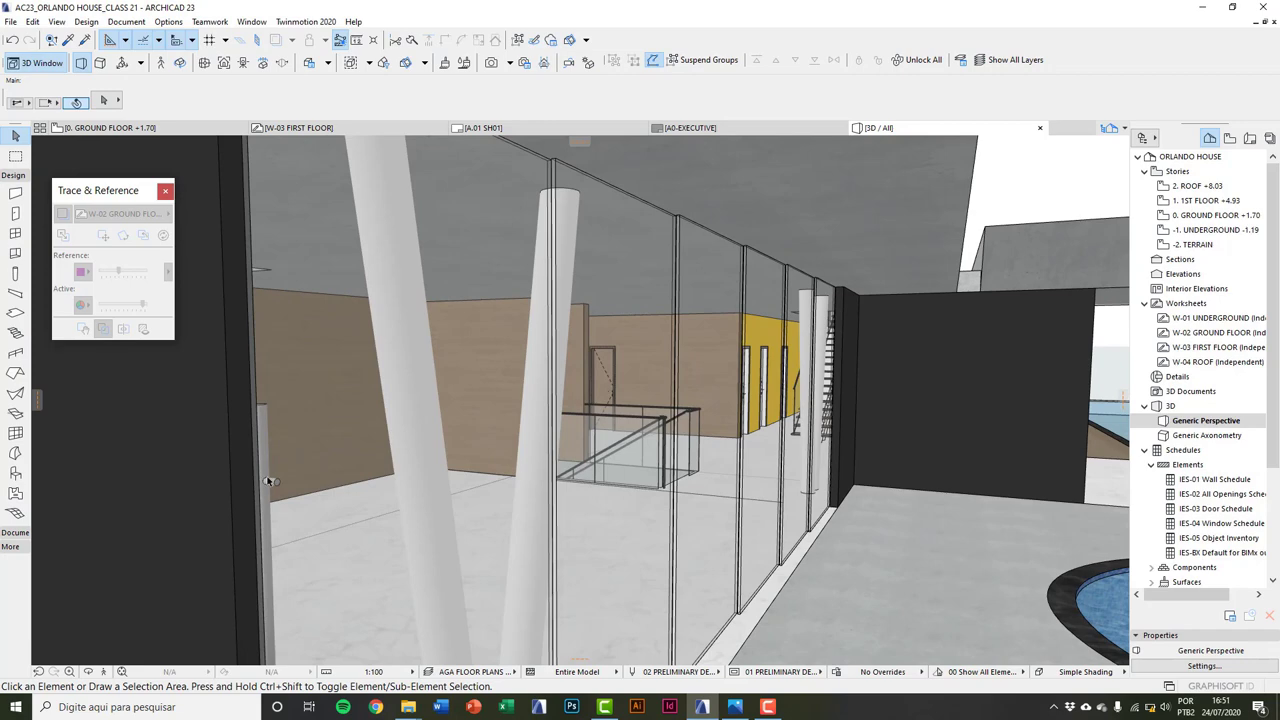
scroll(268, 478, up, 5)
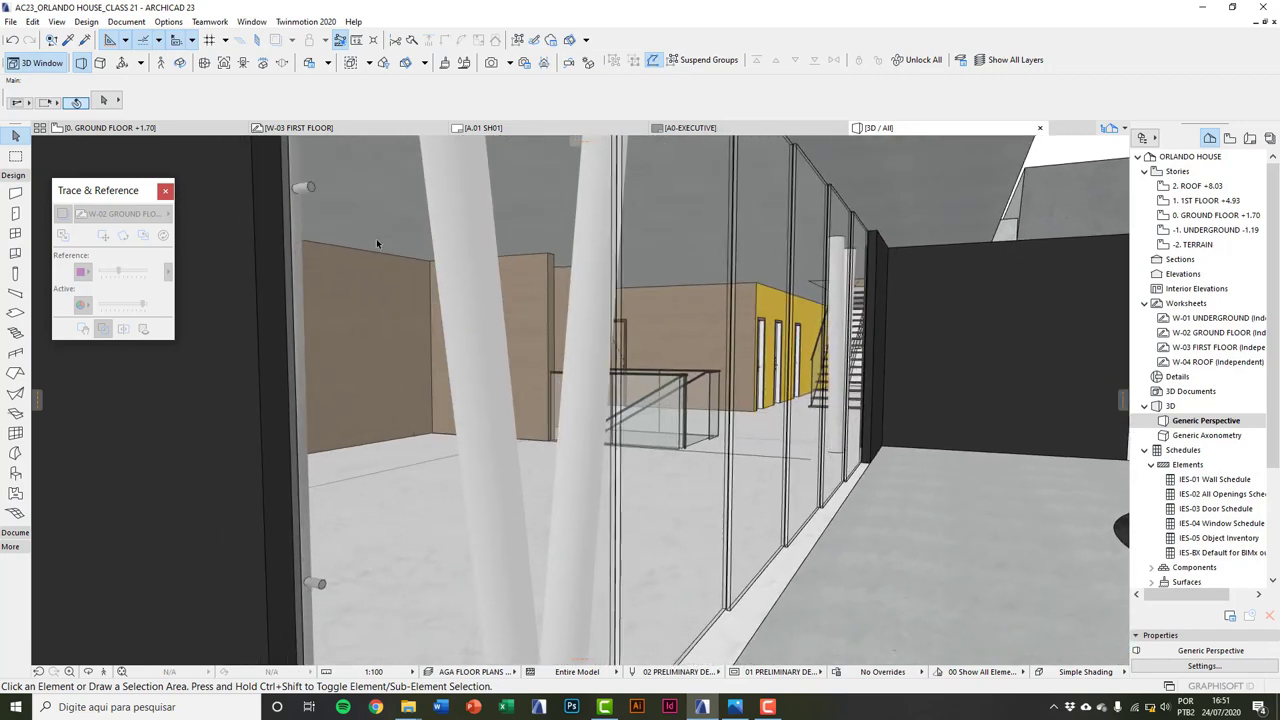
scroll(454, 432, down, 10)
scroll(472, 504, up, 2)
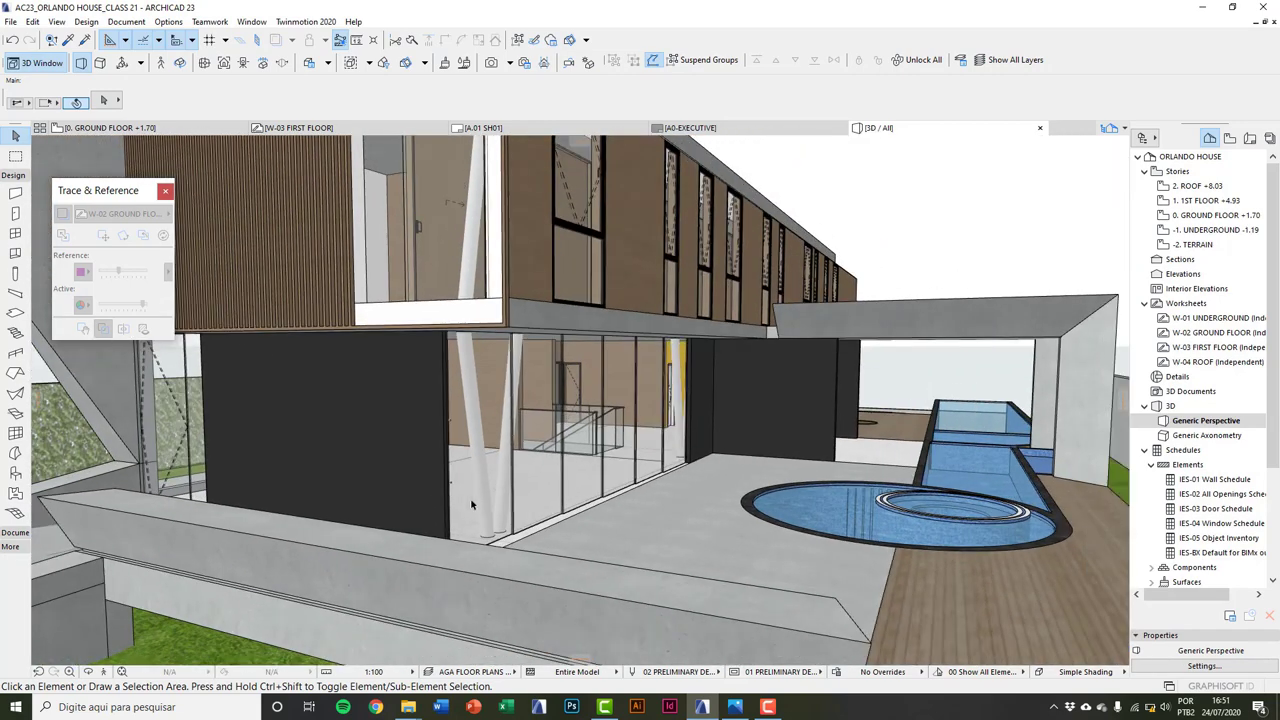
scroll(505, 541, up, 1)
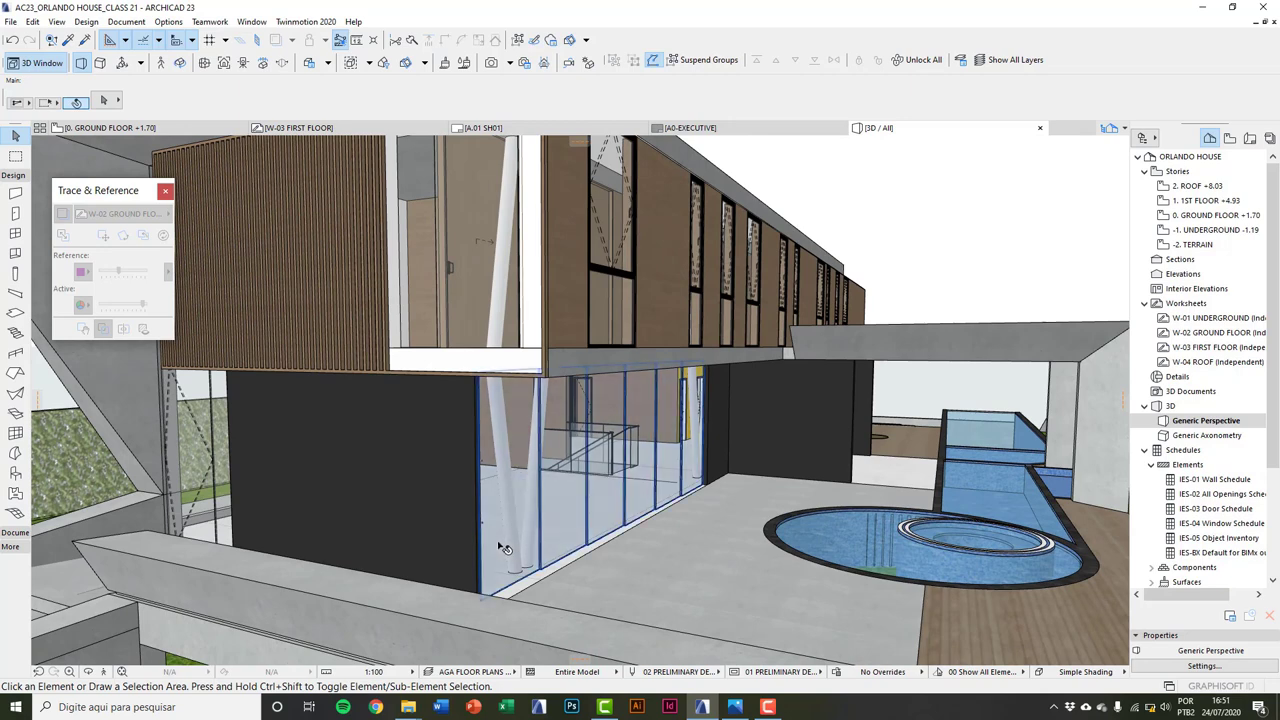
Step: In the ground floor plan, place a copy of the six-panel glass door model directly below the original, at a distance of about 489
key(F2)
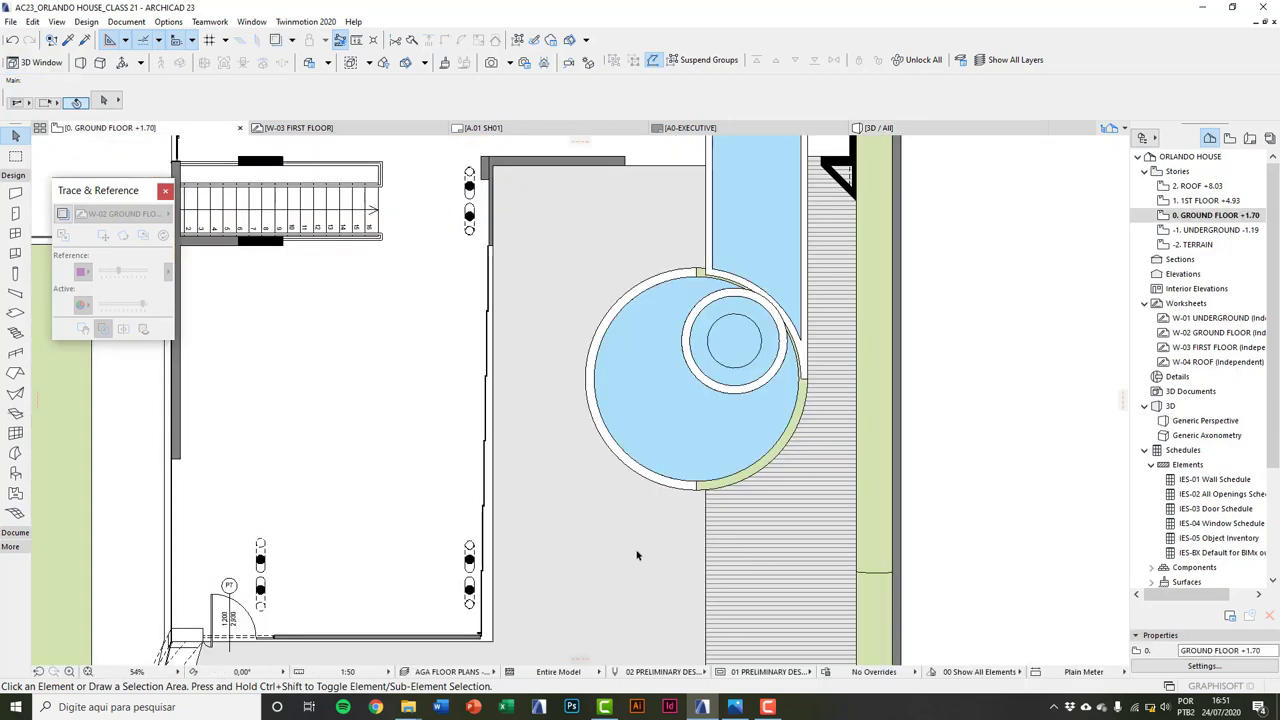
scroll(598, 570, down, 5)
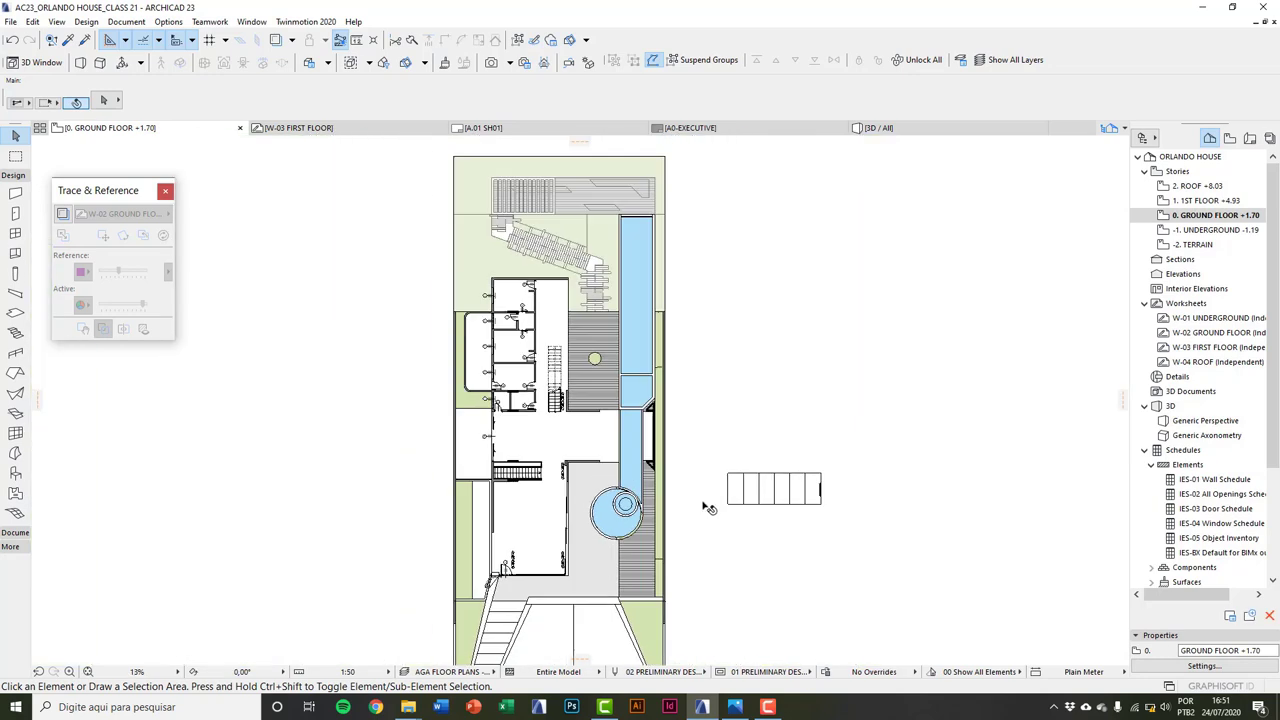
scroll(760, 520, up, 3)
scroll(797, 538, up, 2)
click(548, 248)
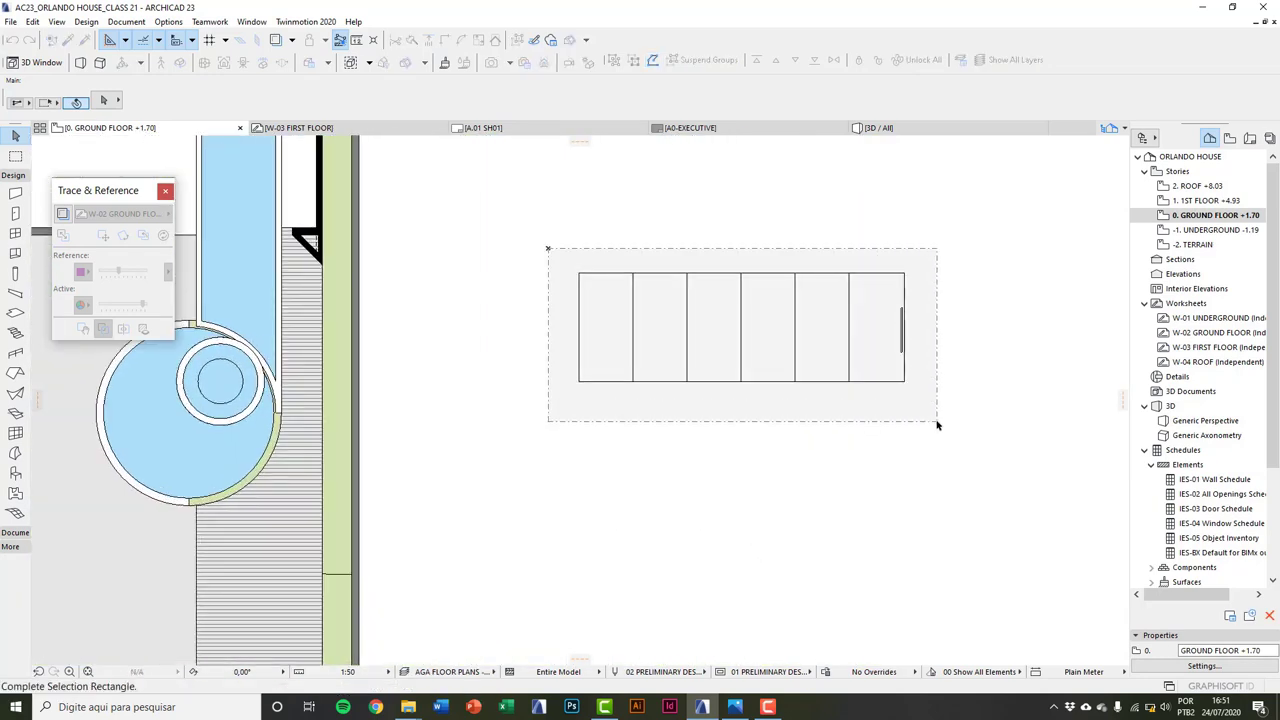
click(937, 424)
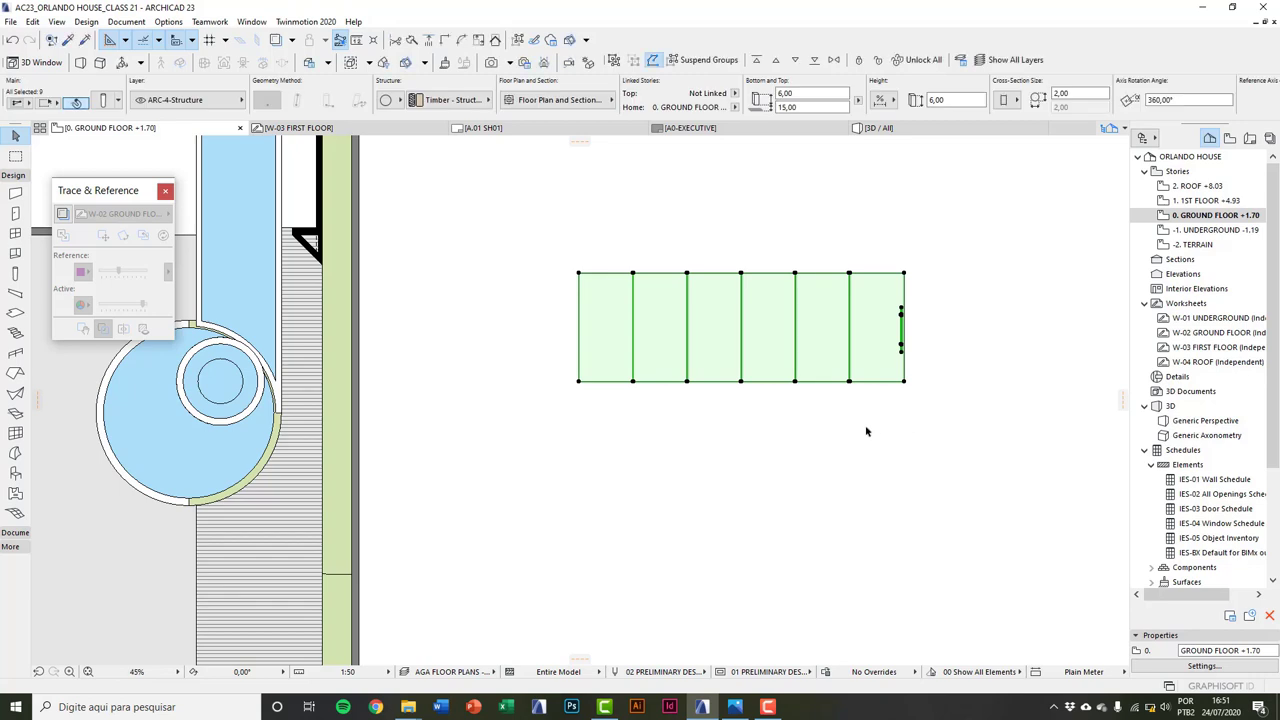
key(ctrl+d)
click(905, 275)
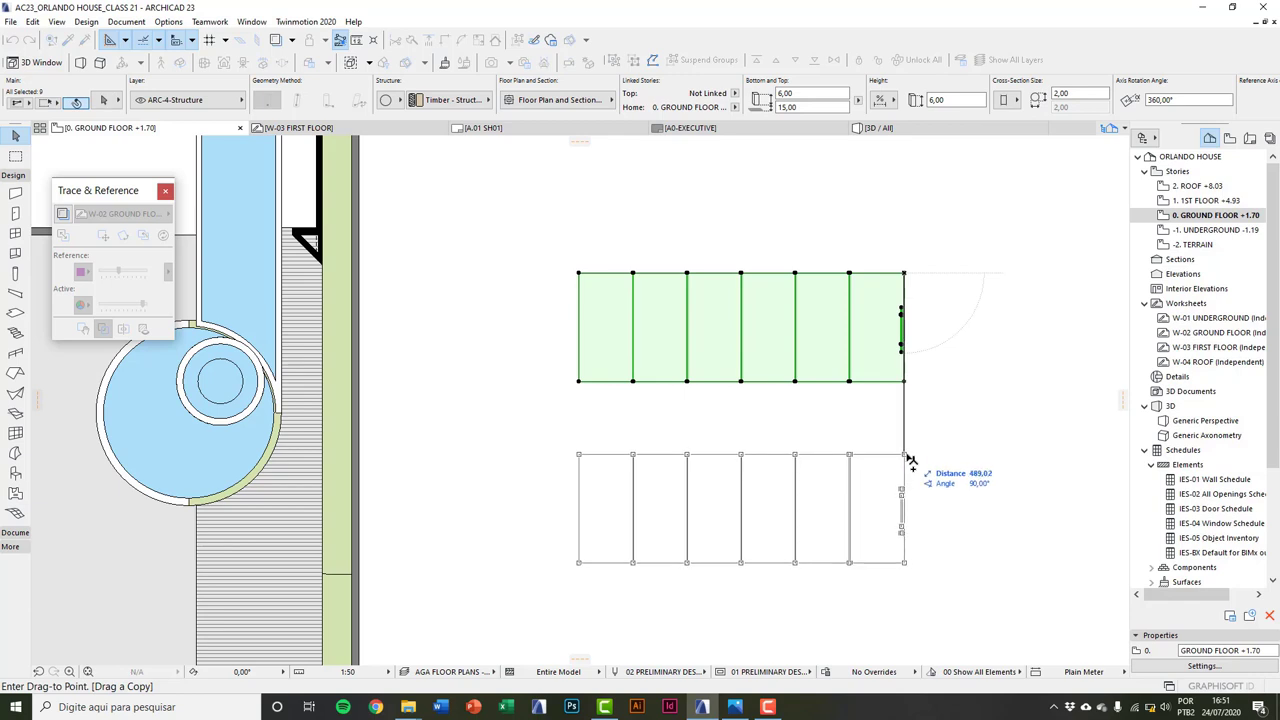
click(905, 455)
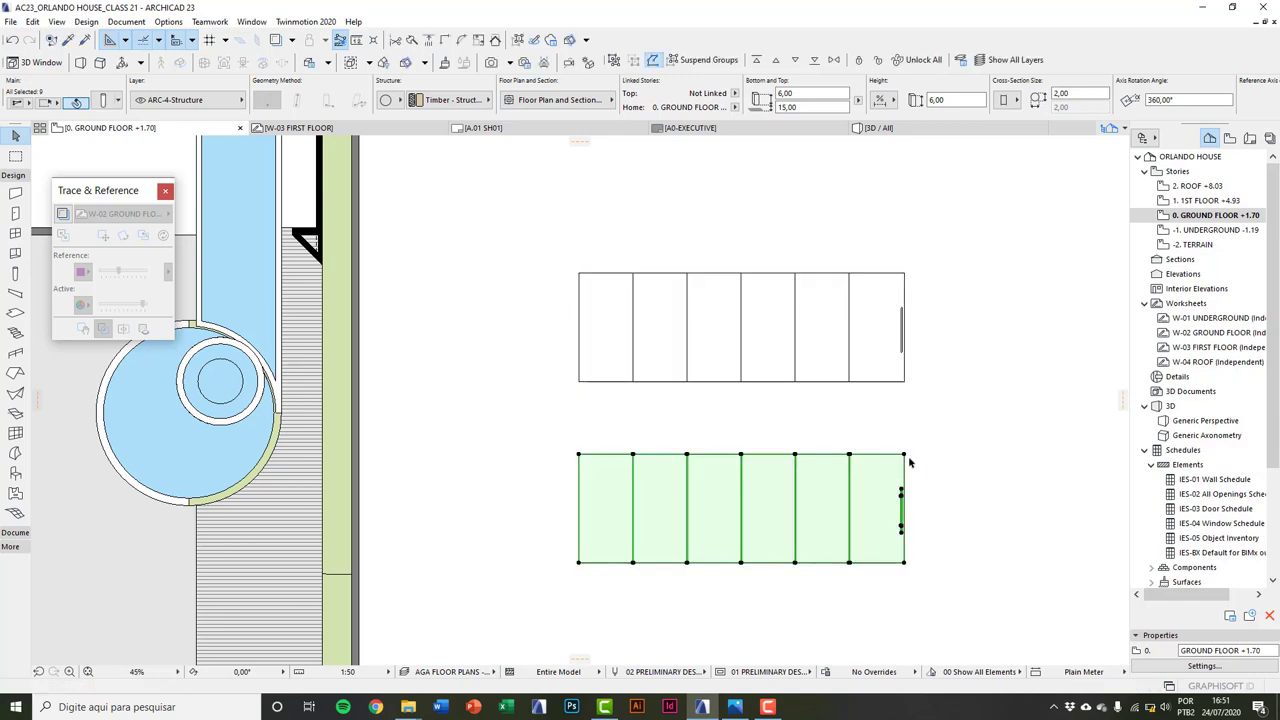
key(Escape)
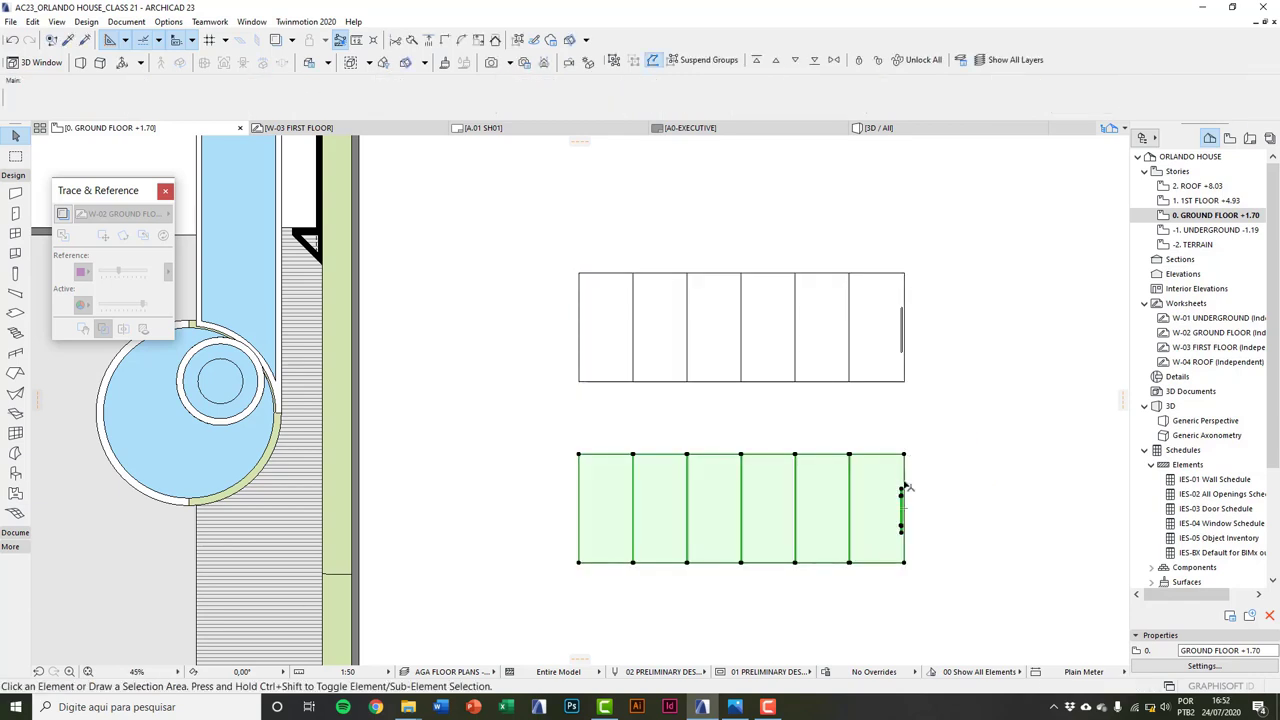
Step: Delete the five glass panels without a handle from the lower copy of the door model
scroll(872, 495, up, 3)
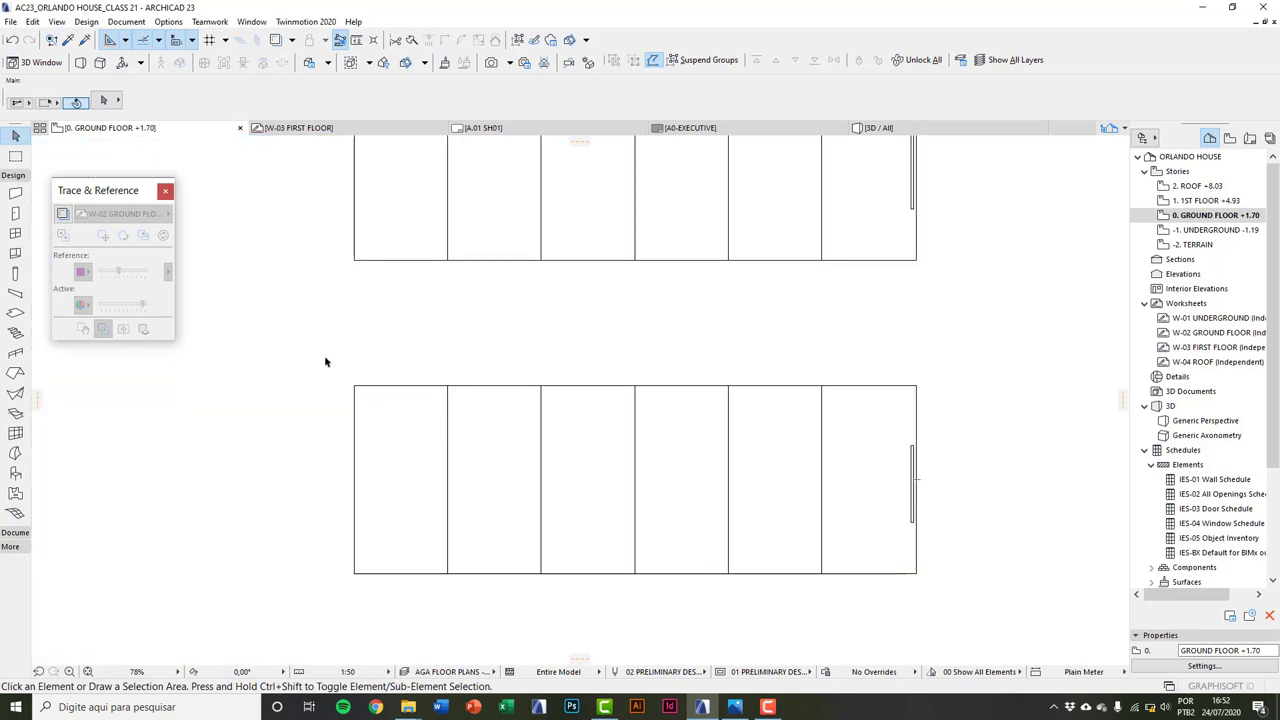
drag(325, 358, 828, 601)
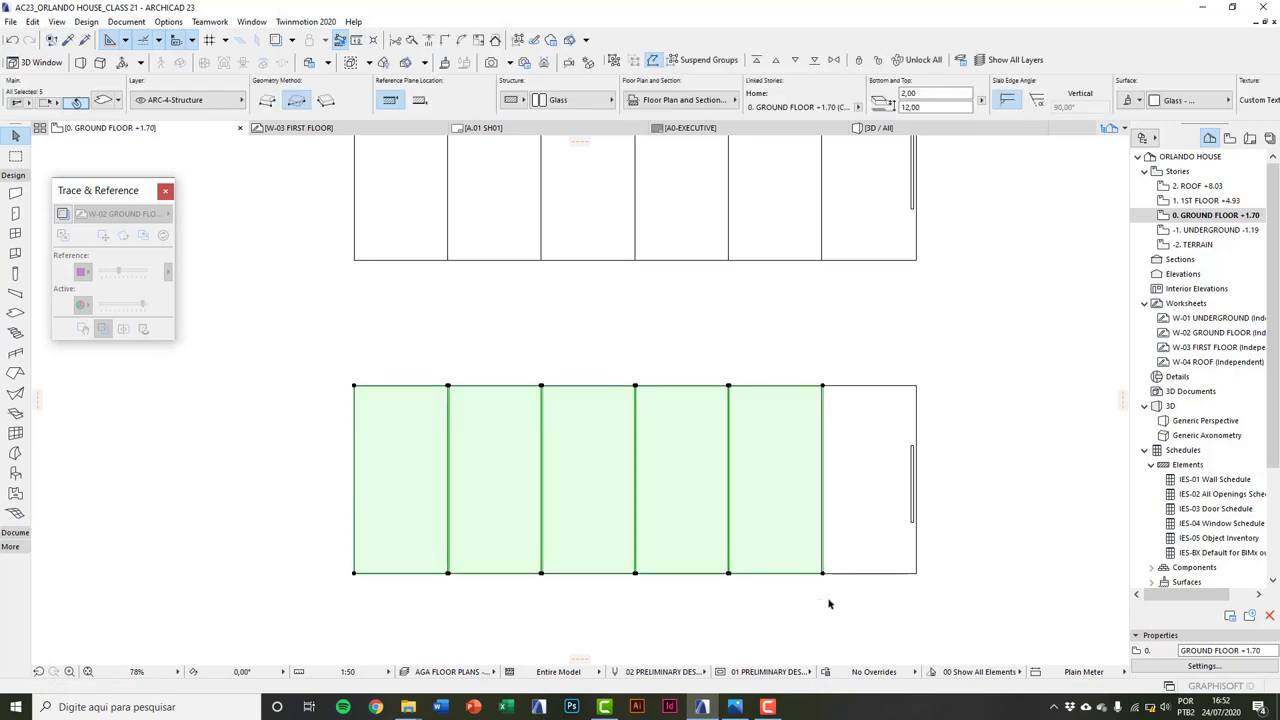
key(Delete)
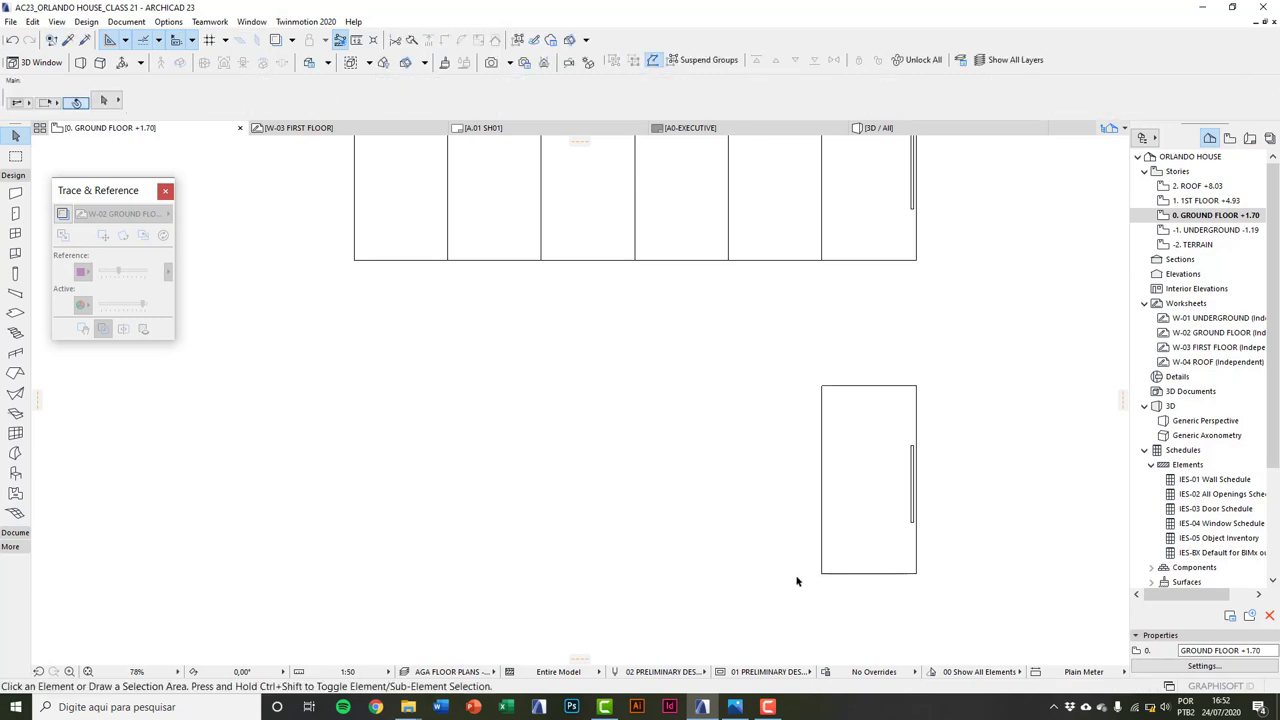
Step: Draw a vertical guide line along the remaining panel's handle-side edge, extending below it, and copy it horizontally just beyond the opposite edge
middle_drag(775, 503, 576, 453)
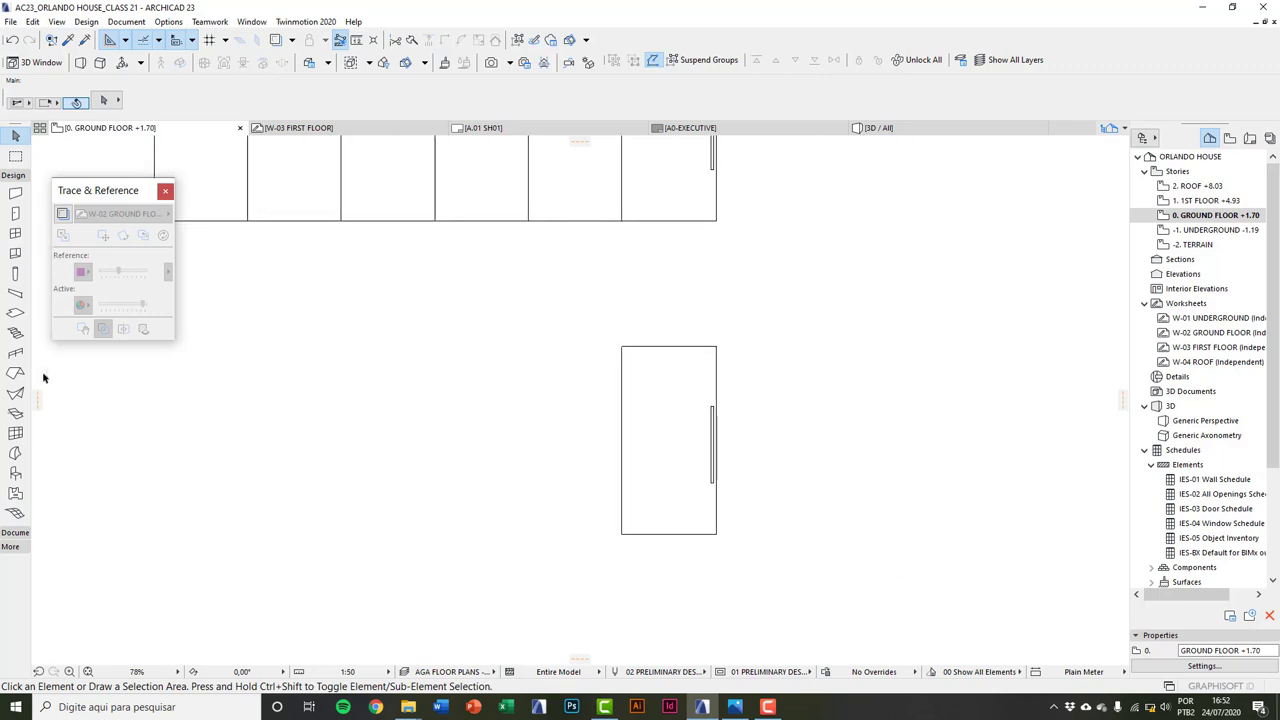
click(19, 175)
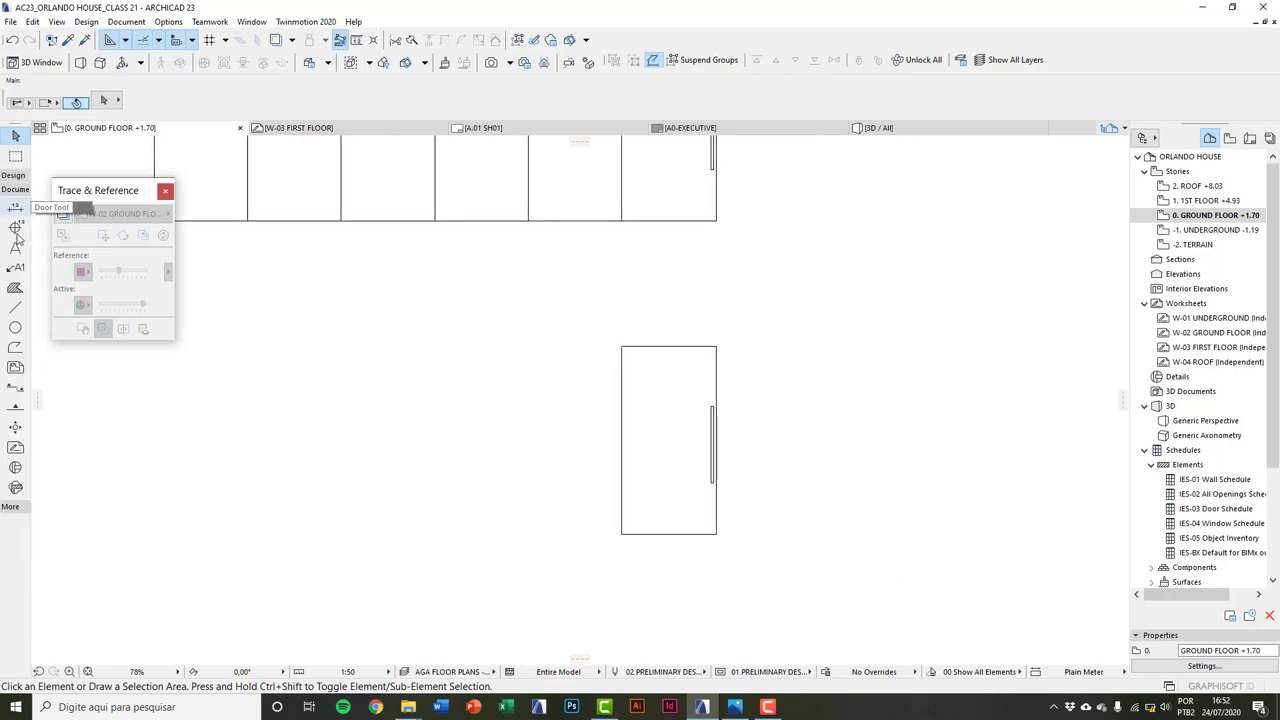
click(14, 309)
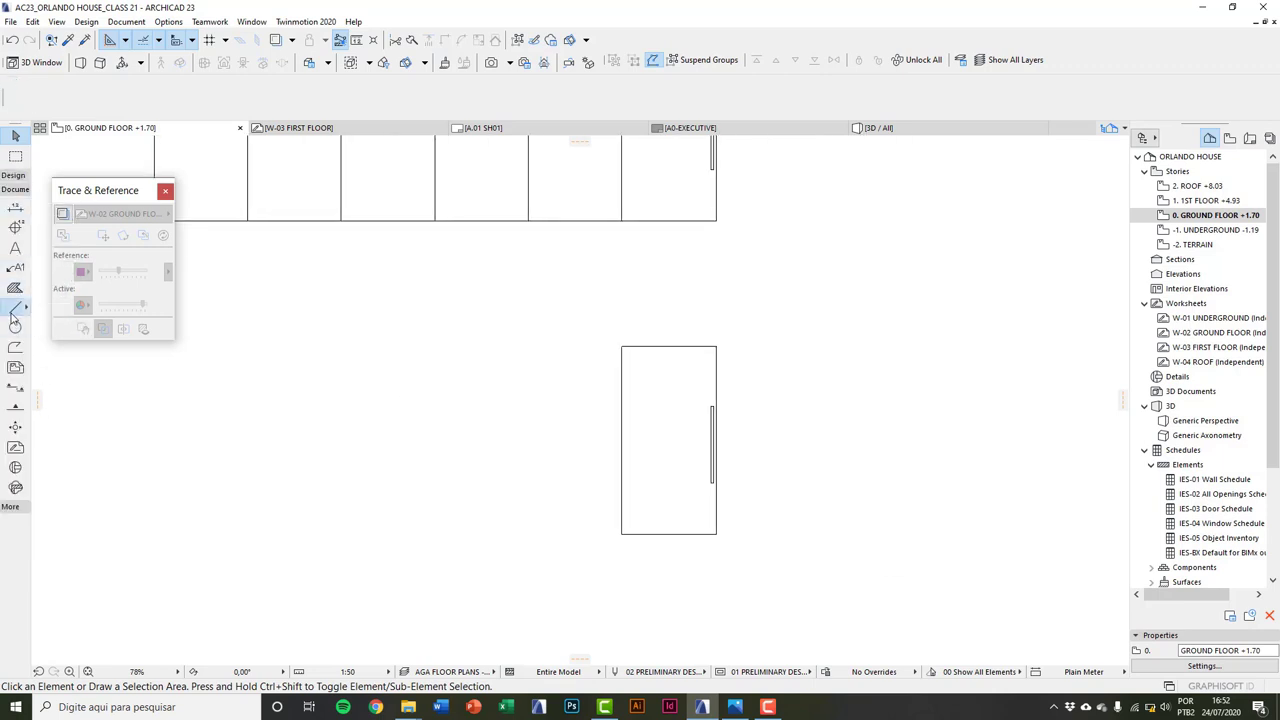
click(717, 346)
click(717, 578)
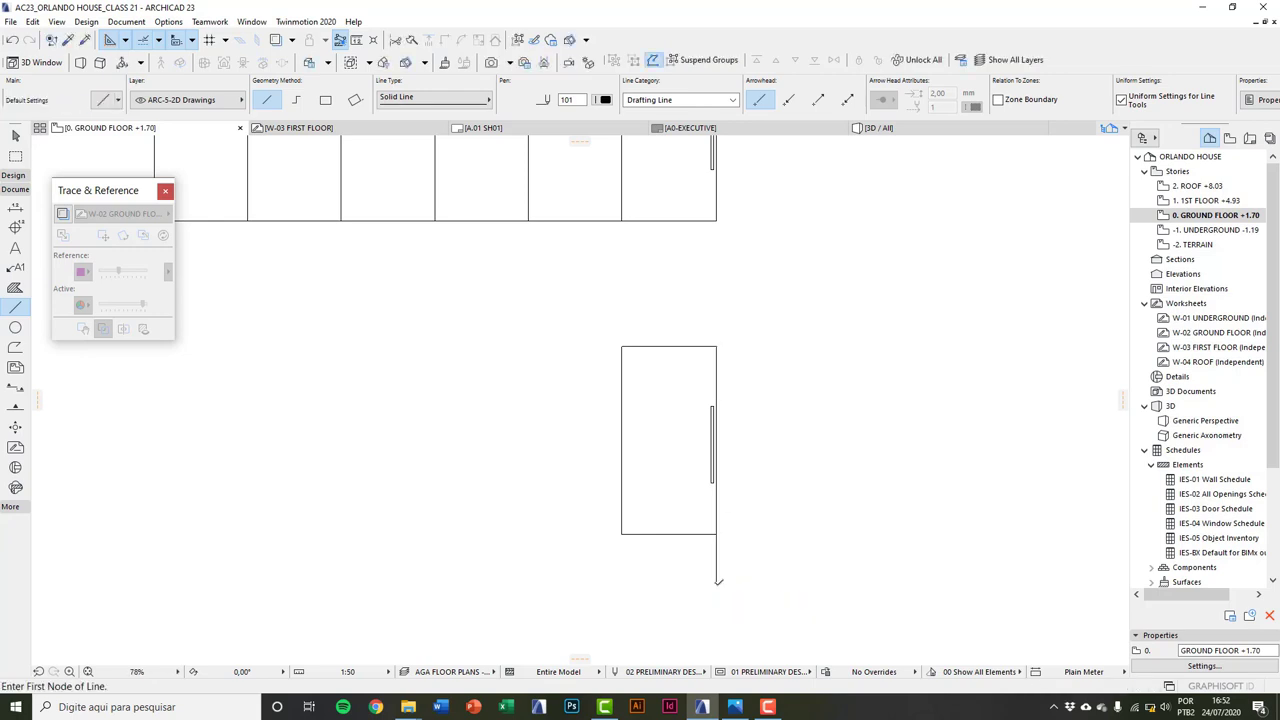
key(Escape)
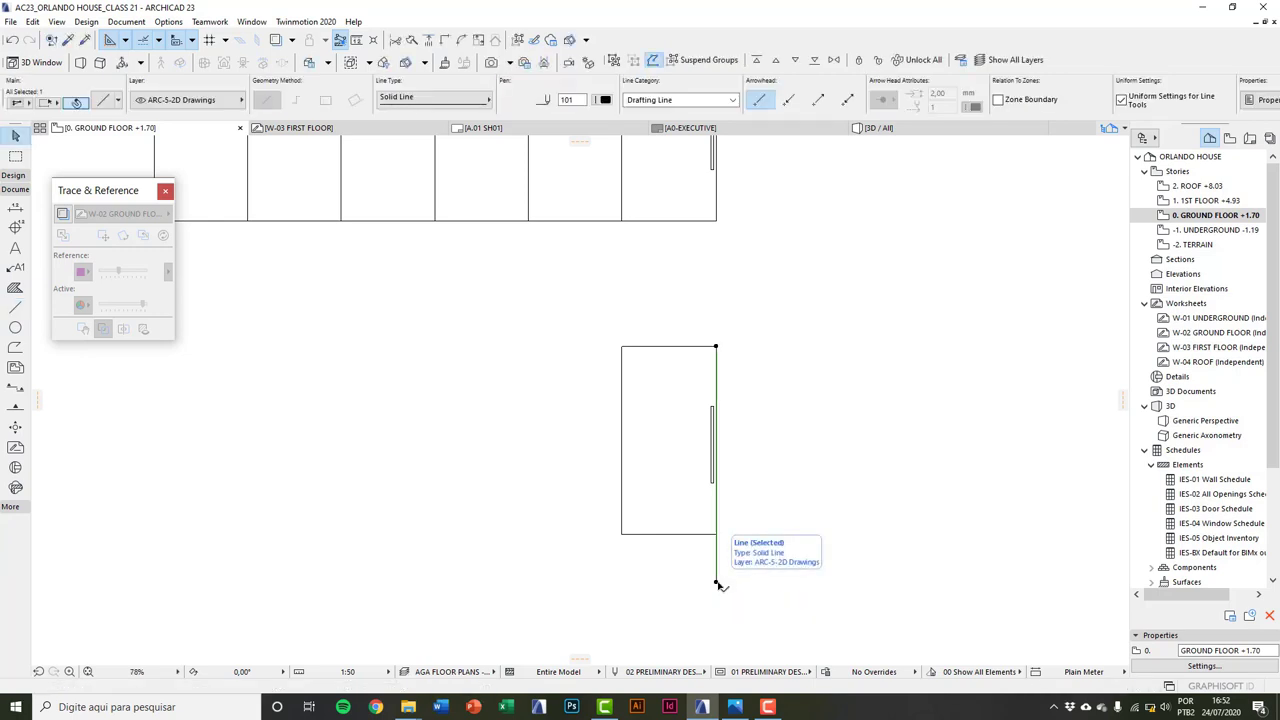
key(ctrl+shift+d)
click(716, 581)
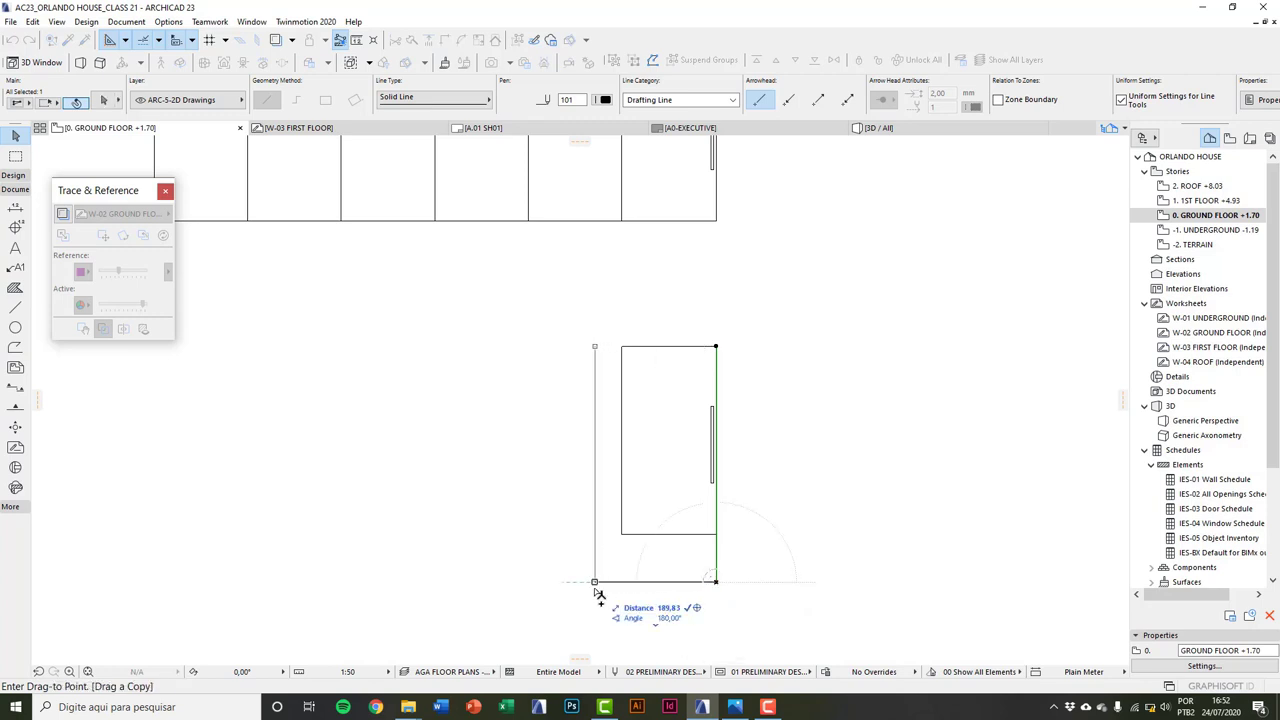
key(Tab)
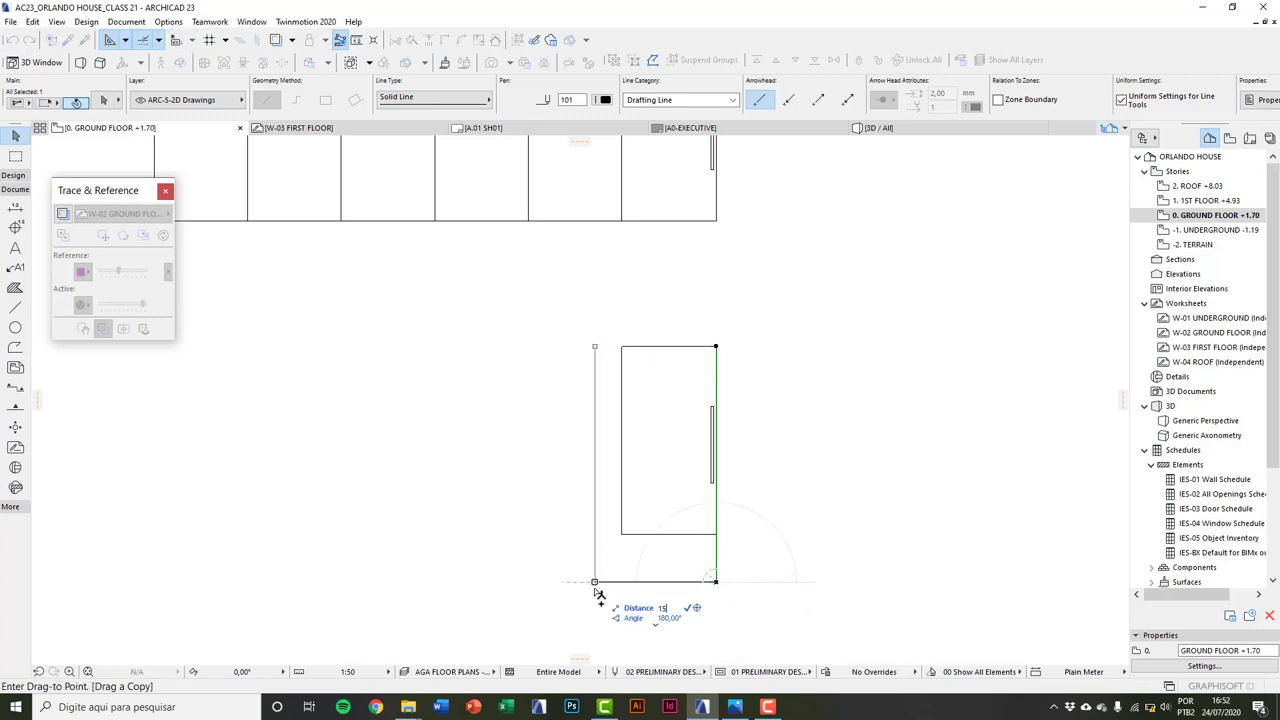
key(Return)
Step: Offset the glass slab's edge opposite the handle outward to the copied guide line
click(667, 471)
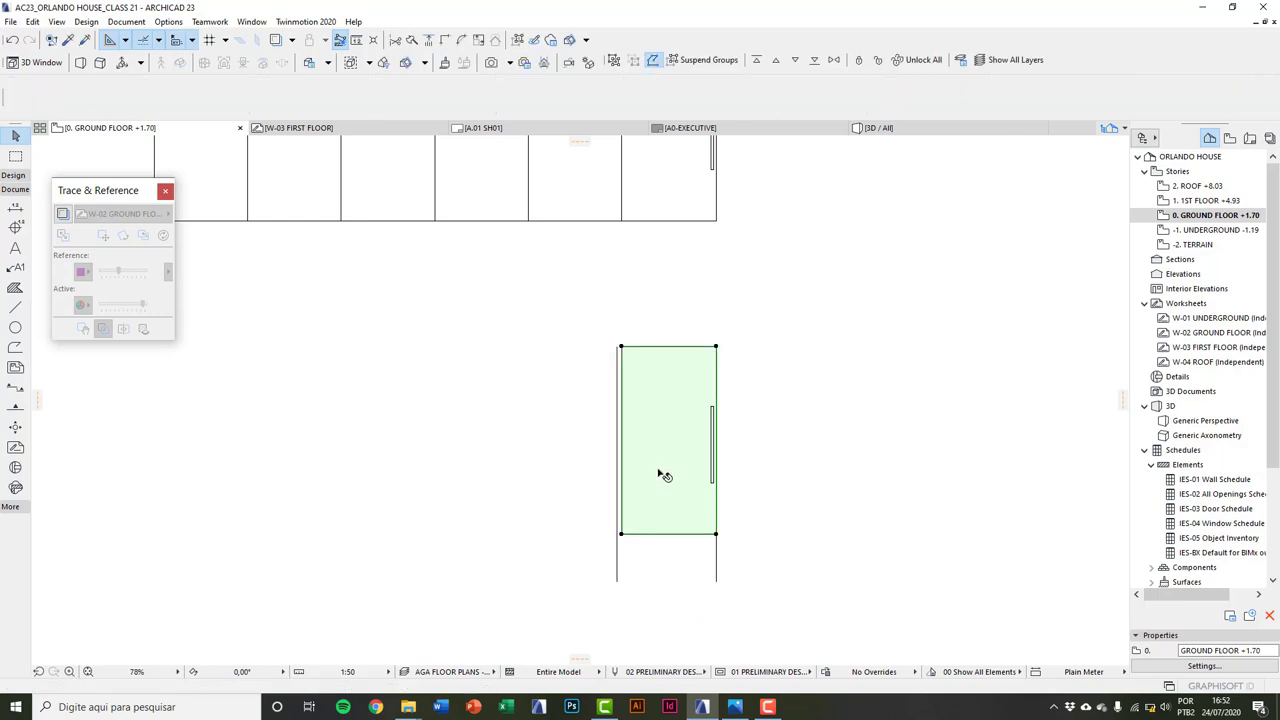
middle_drag(663, 486, 645, 478)
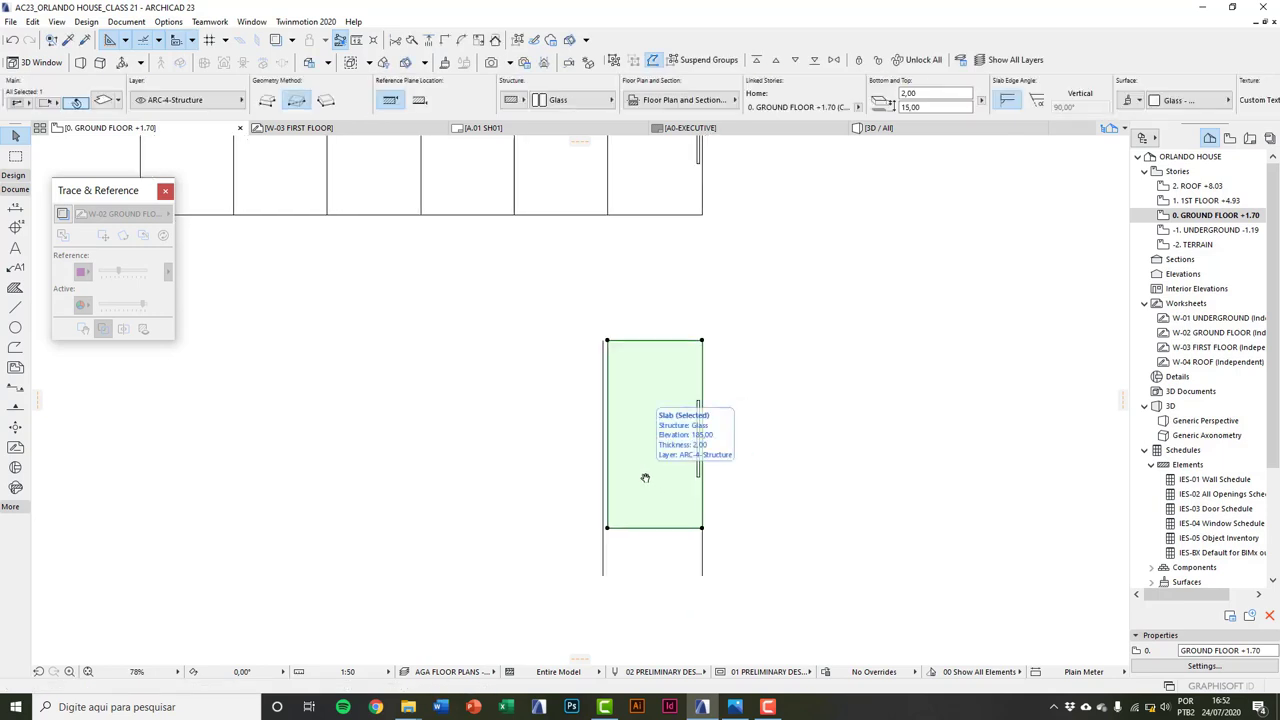
scroll(606, 514, up, 5)
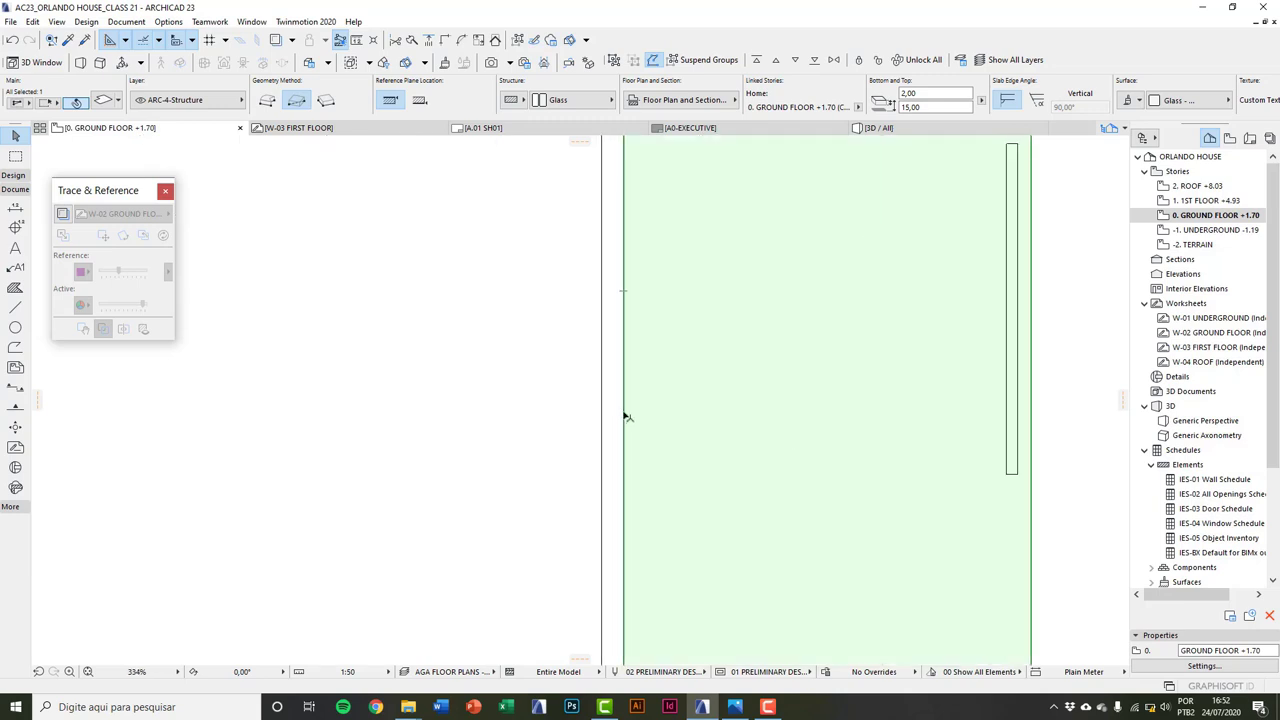
click(625, 415)
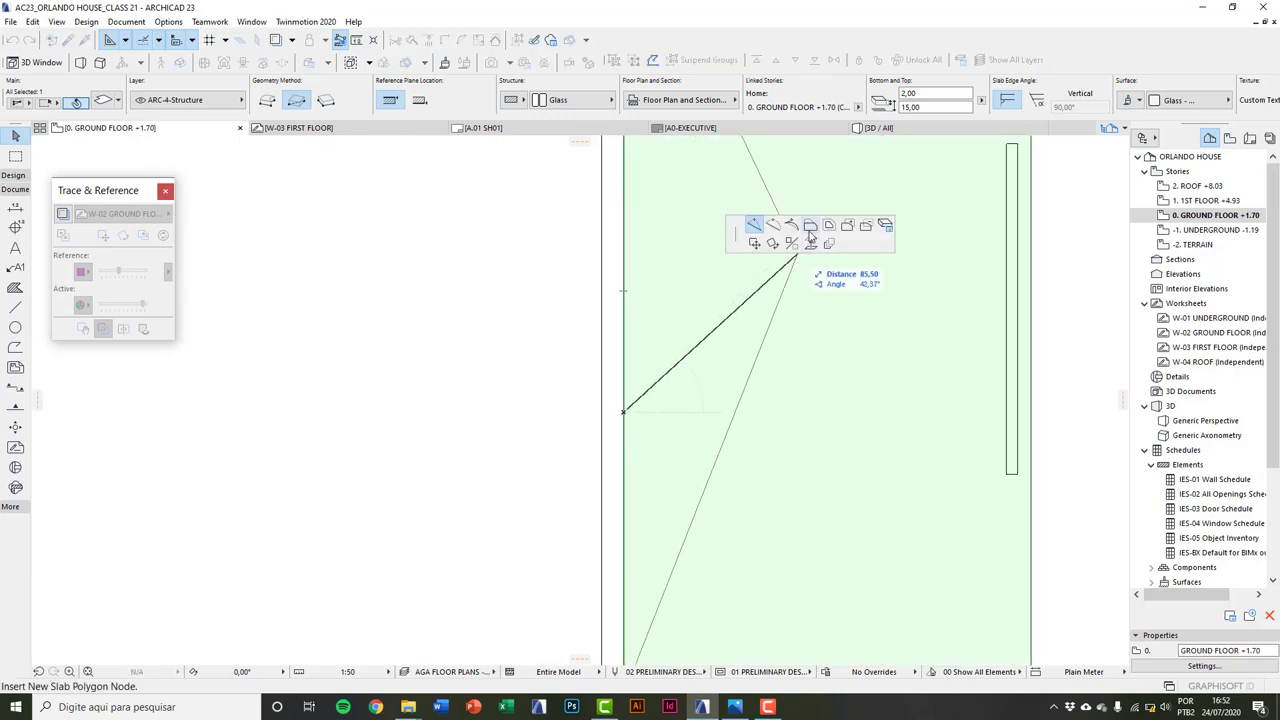
click(810, 229)
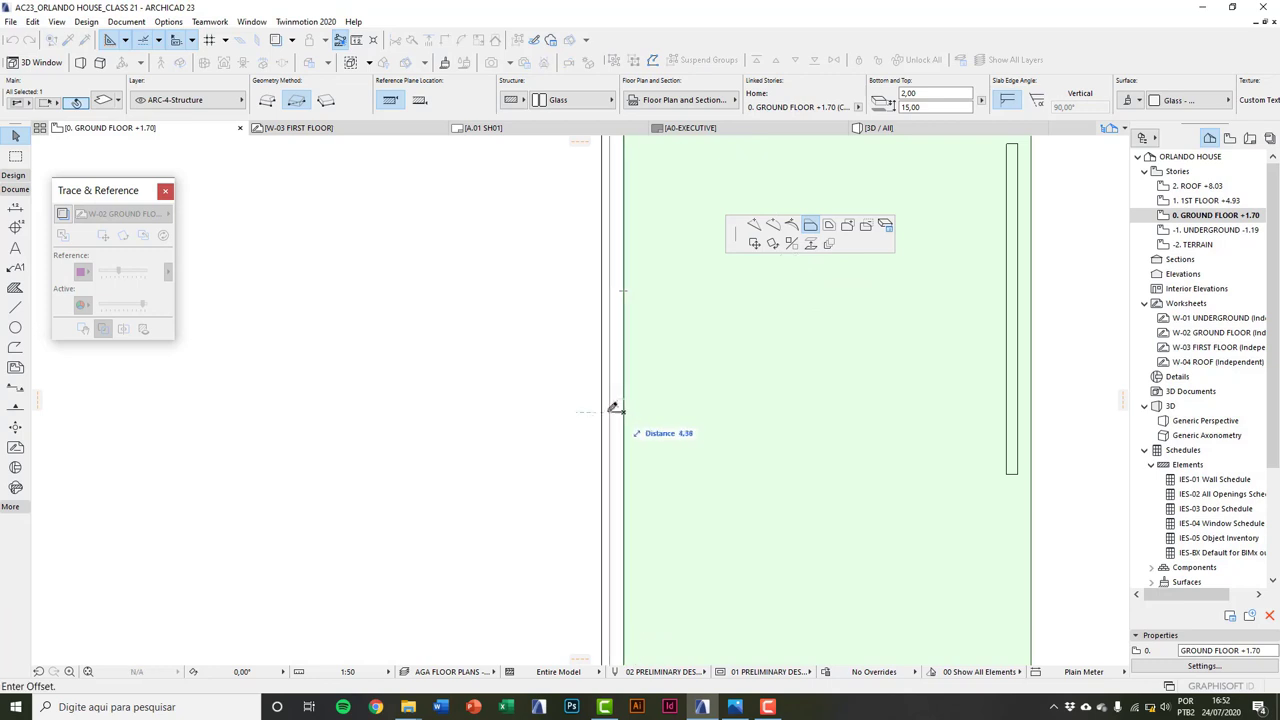
click(602, 405)
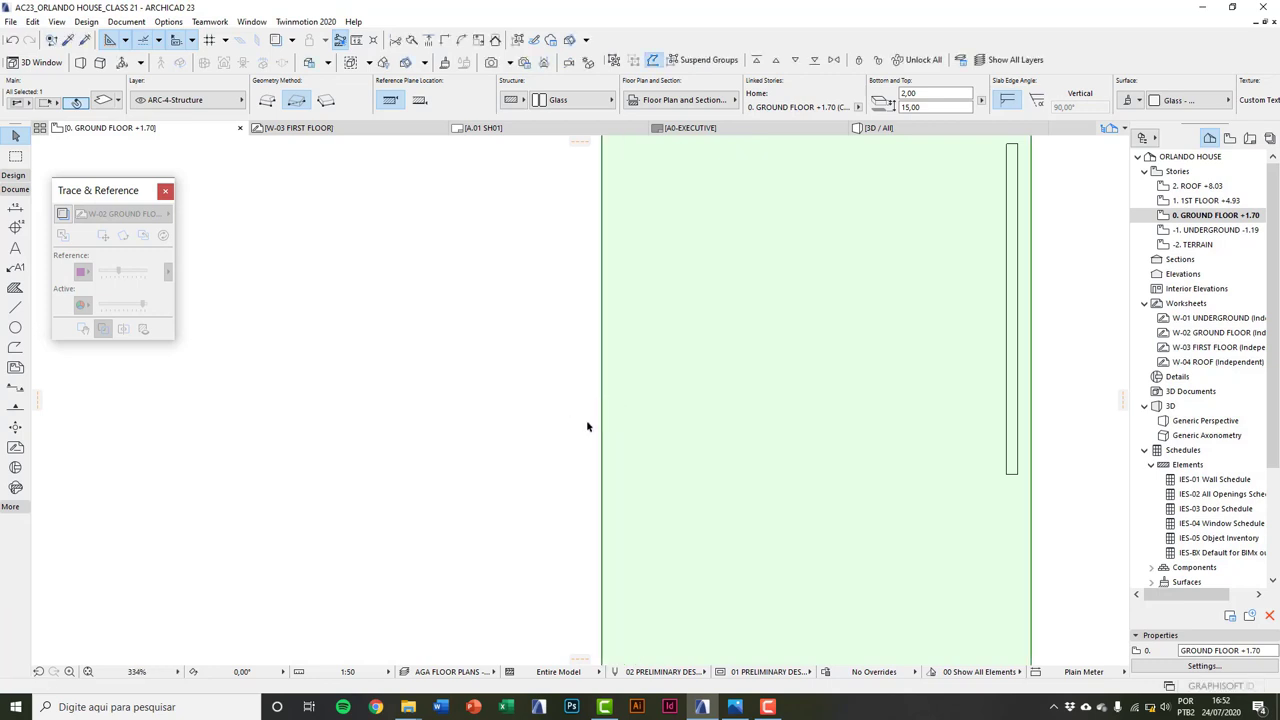
scroll(586, 426, down, 4)
key(Escape)
Step: Delete both vertical guide lines around the single glass panel
click(595, 549)
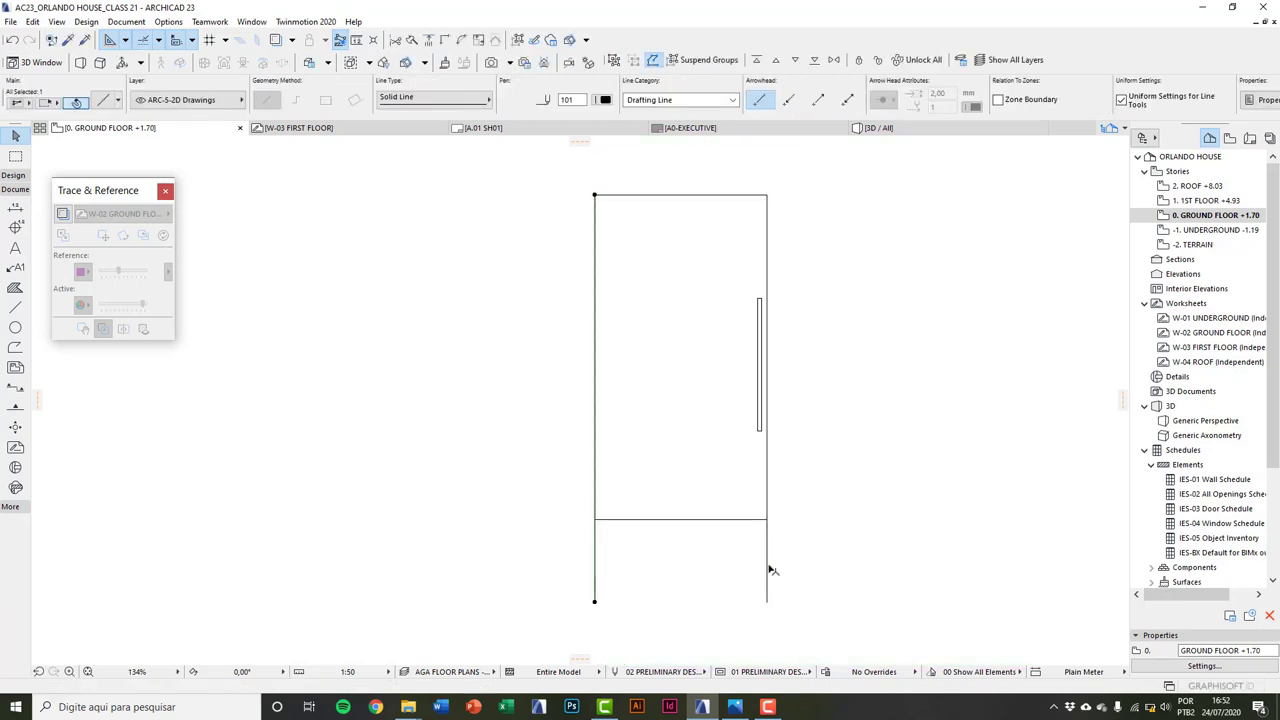
shift+click(767, 567)
key(Delete)
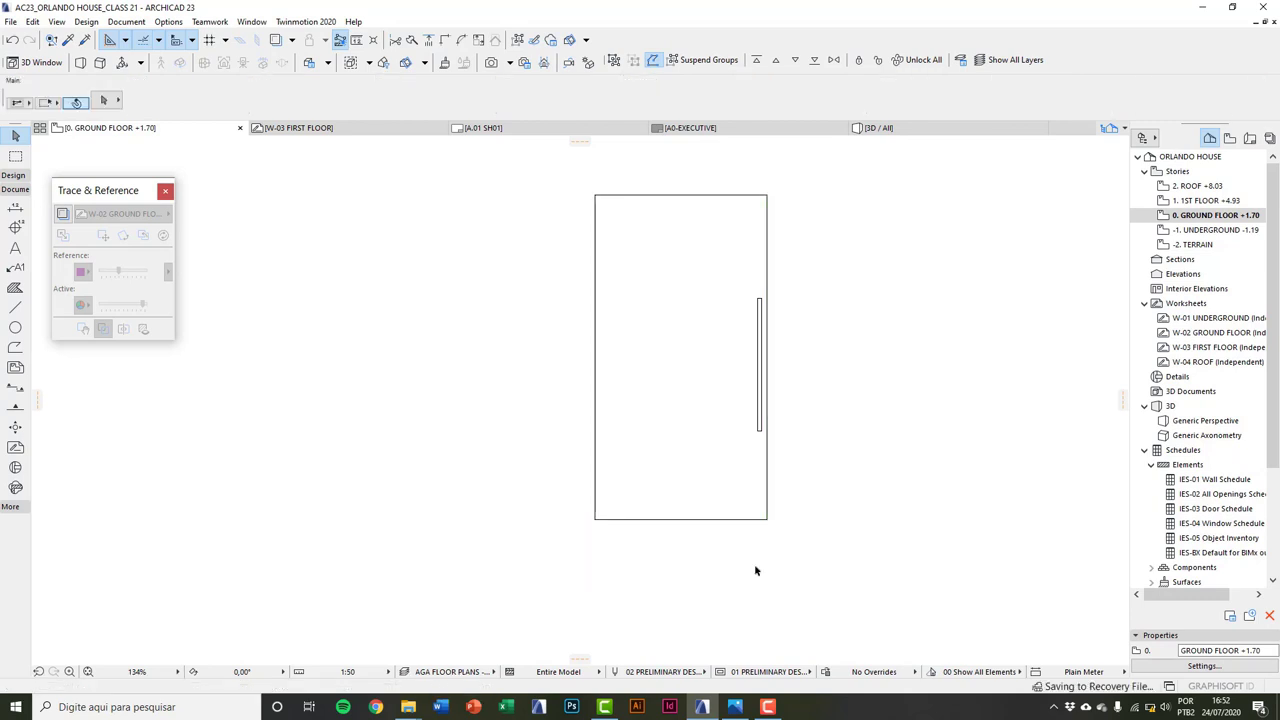
Step: Multiply the glass slab away from the handle side with 2 copies, spaced 154 apart, each with a vertical displacement of -3
scroll(649, 600, down, 2)
mouse_move(579, 287)
mouse_down()
mouse_move(764, 581)
mouse_move(678, 385)
mouse_up()
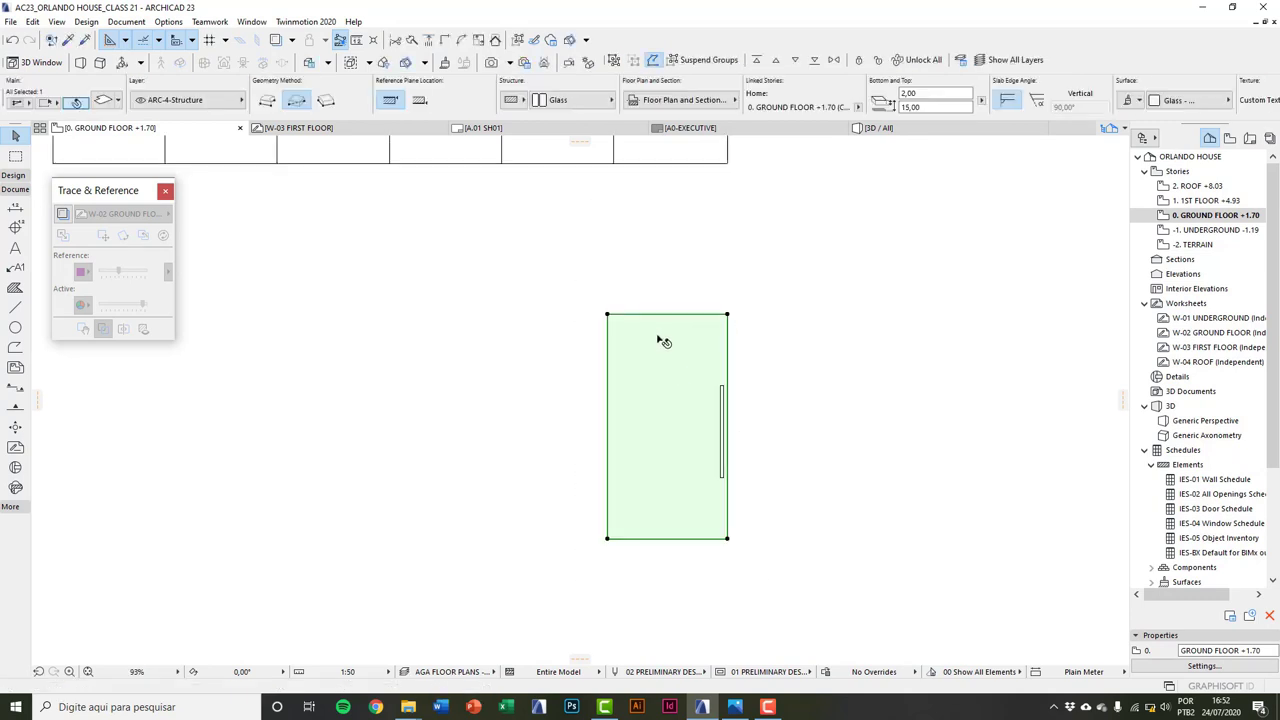
middle_drag(680, 371, 710, 378)
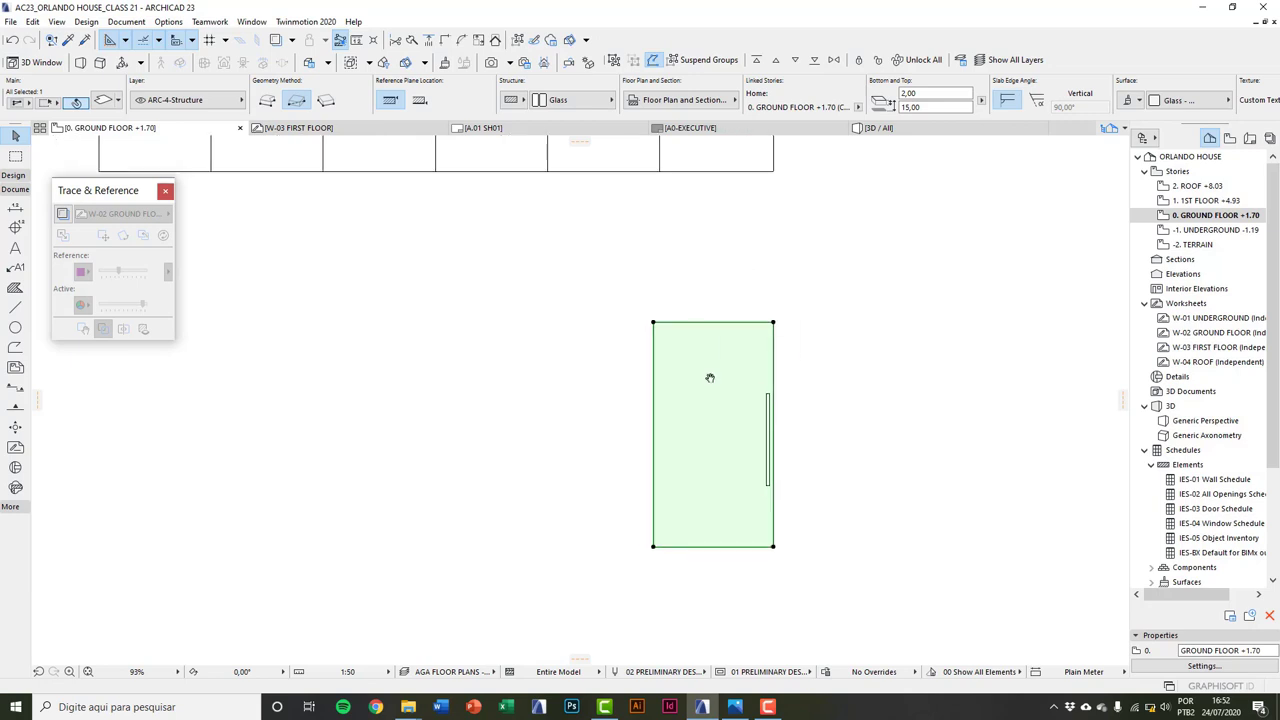
key(ctrl+u)
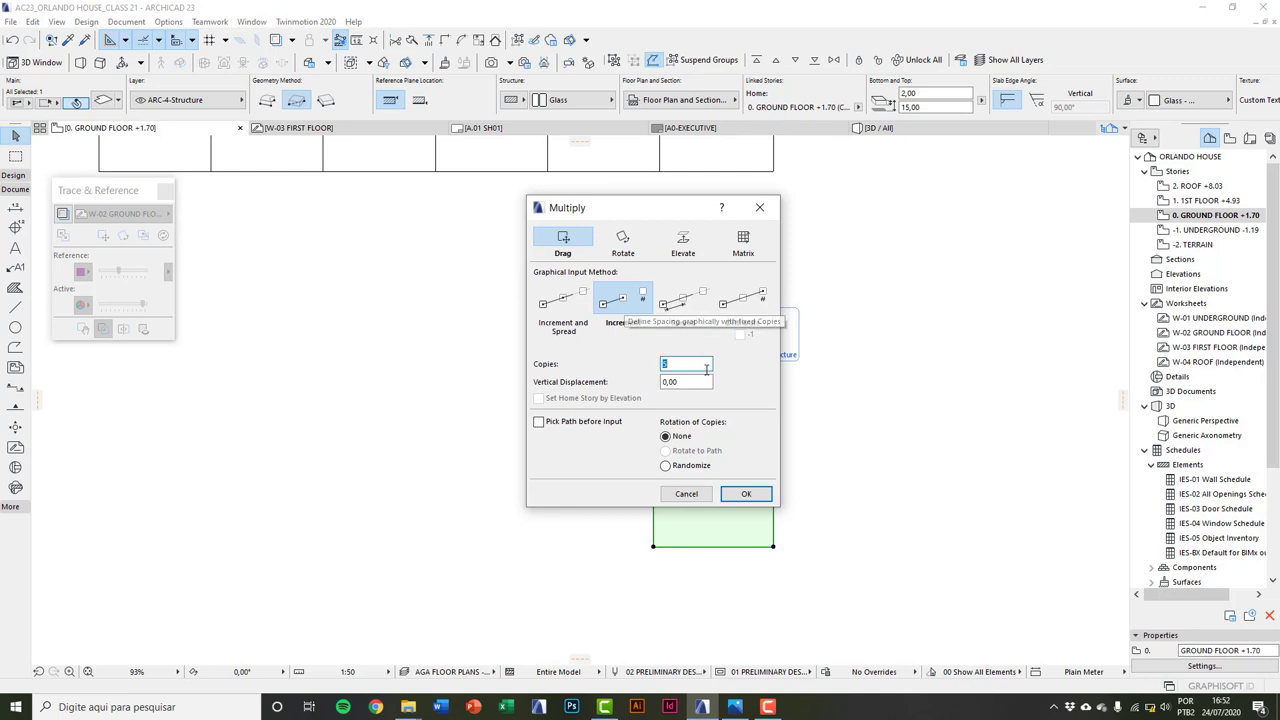
text(5)
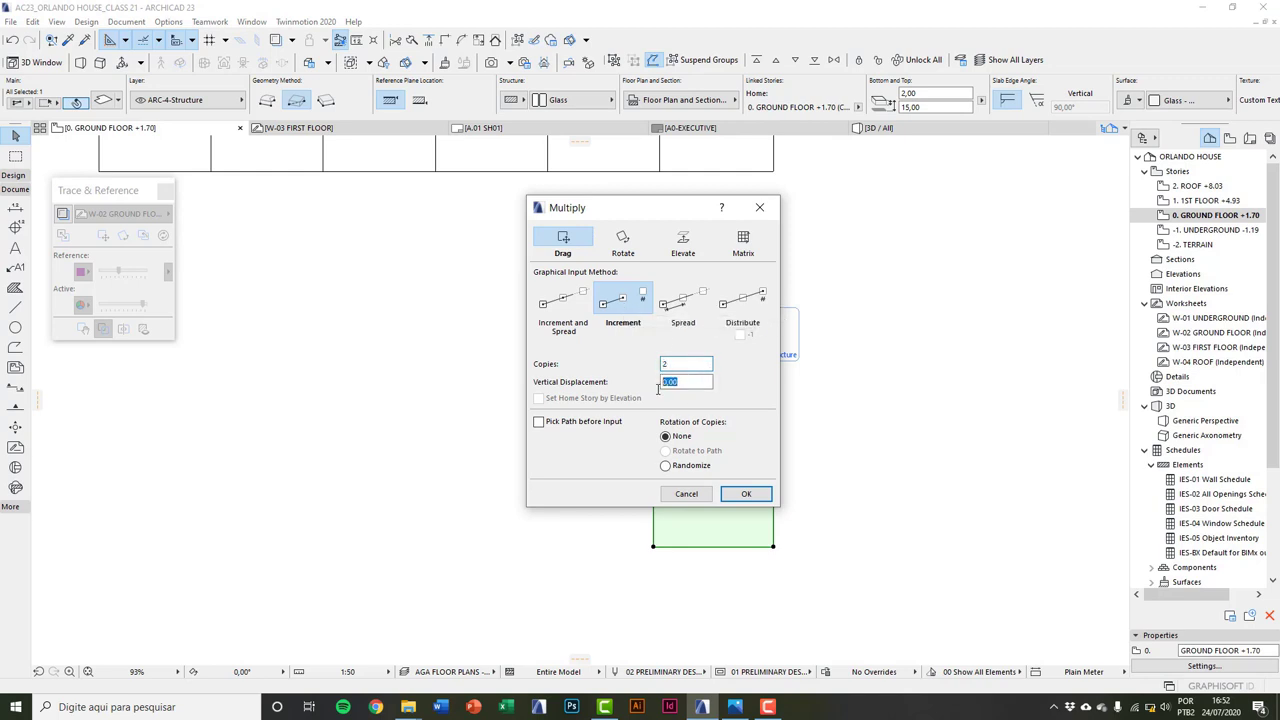
key(Tab)
text(-3)
click(746, 493)
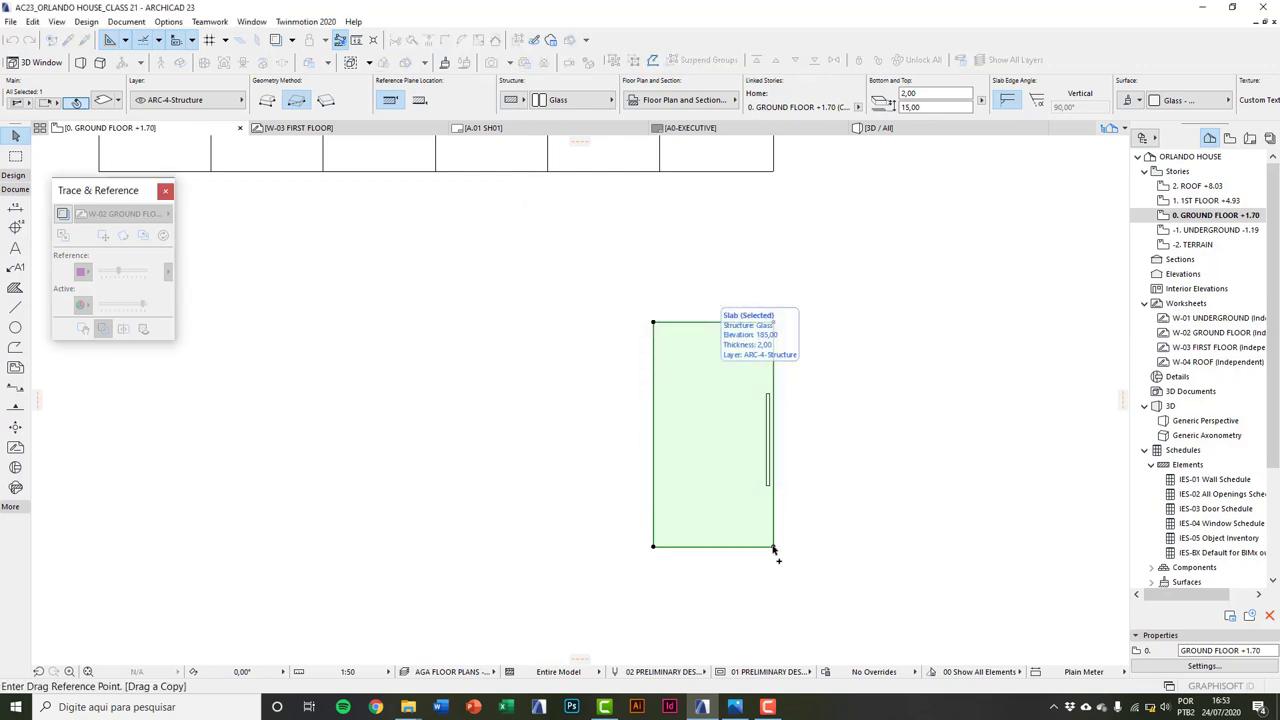
click(773, 548)
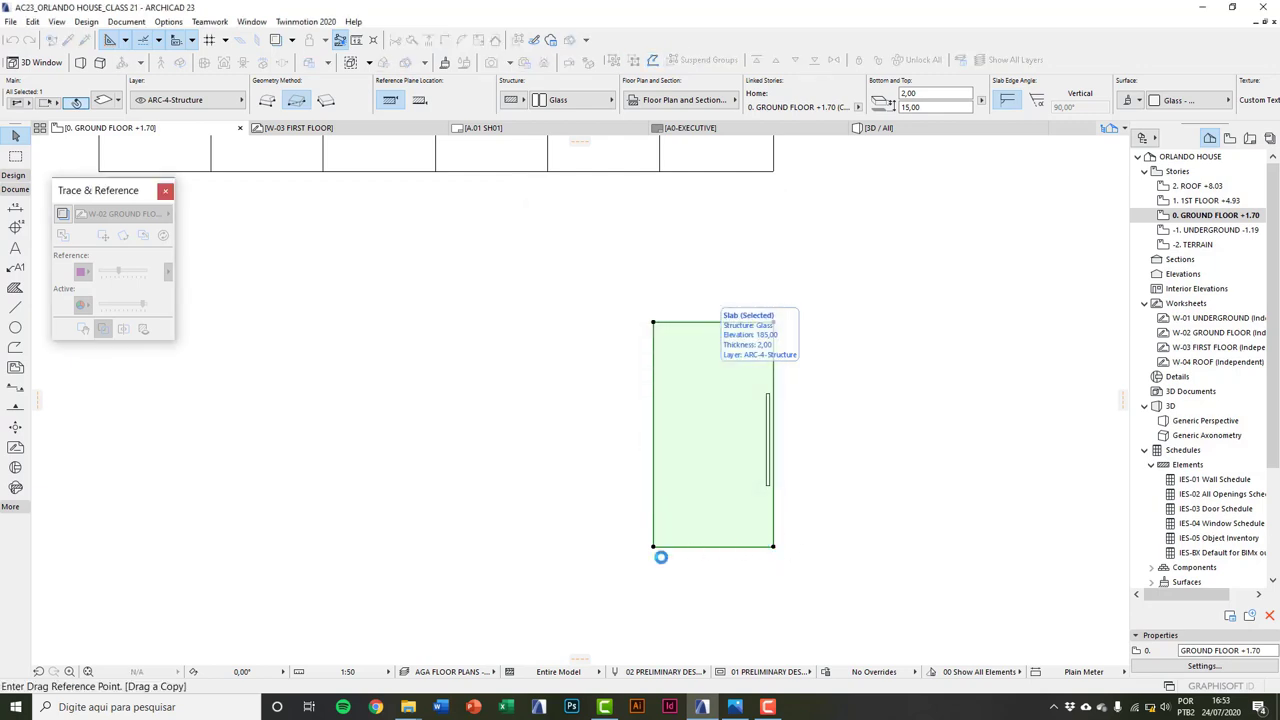
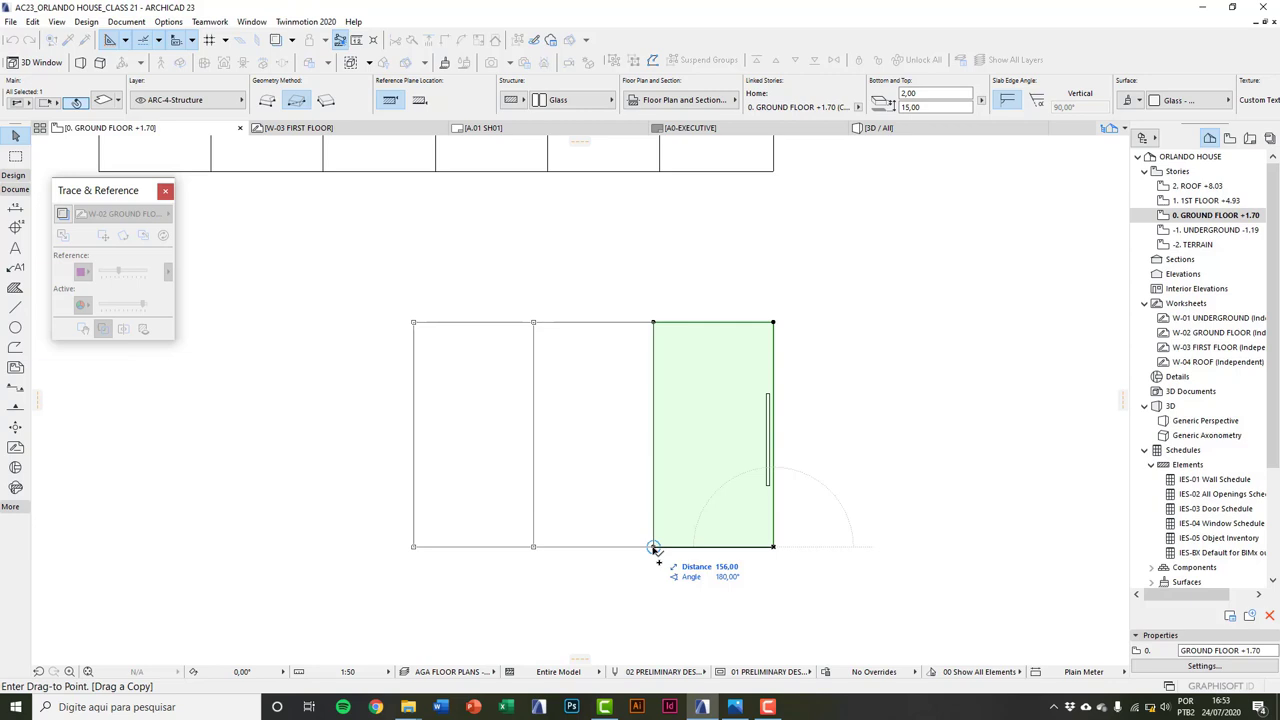
text(154)
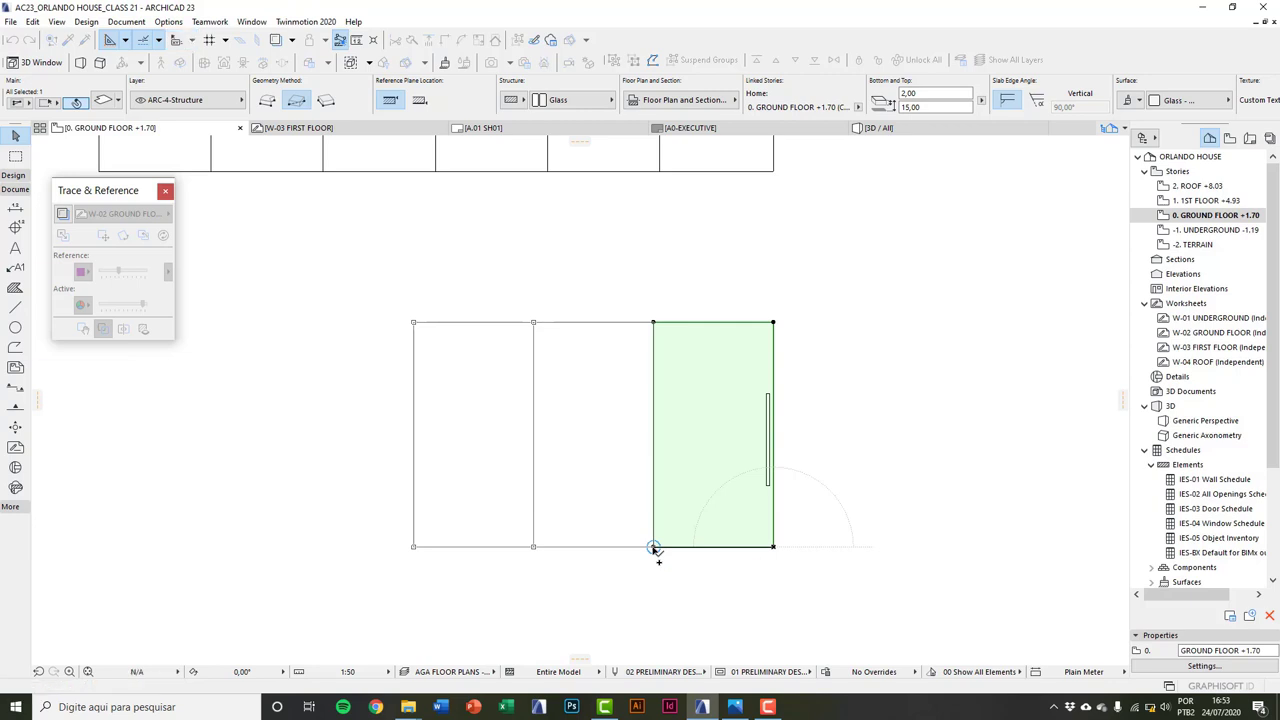
key(Return)
key(Escape)
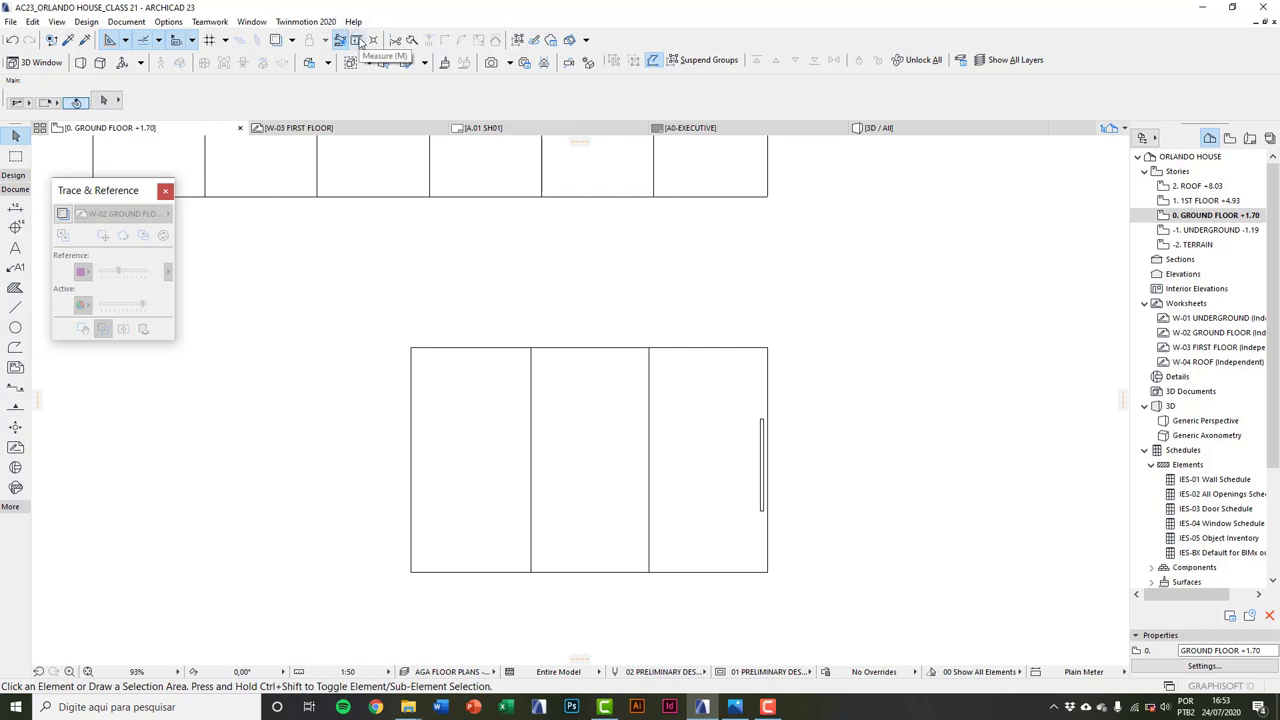
Step: Measure from the upper handle-side corner of the three-panel glass door
click(357, 40)
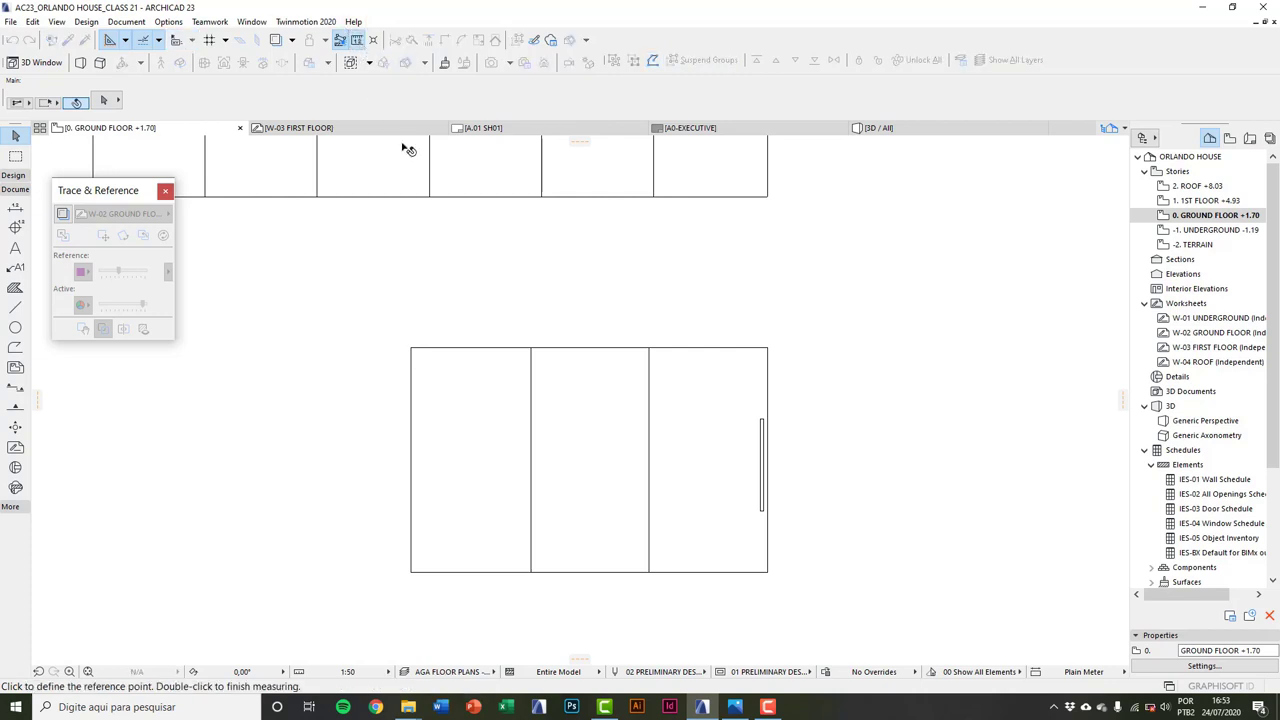
click(767, 347)
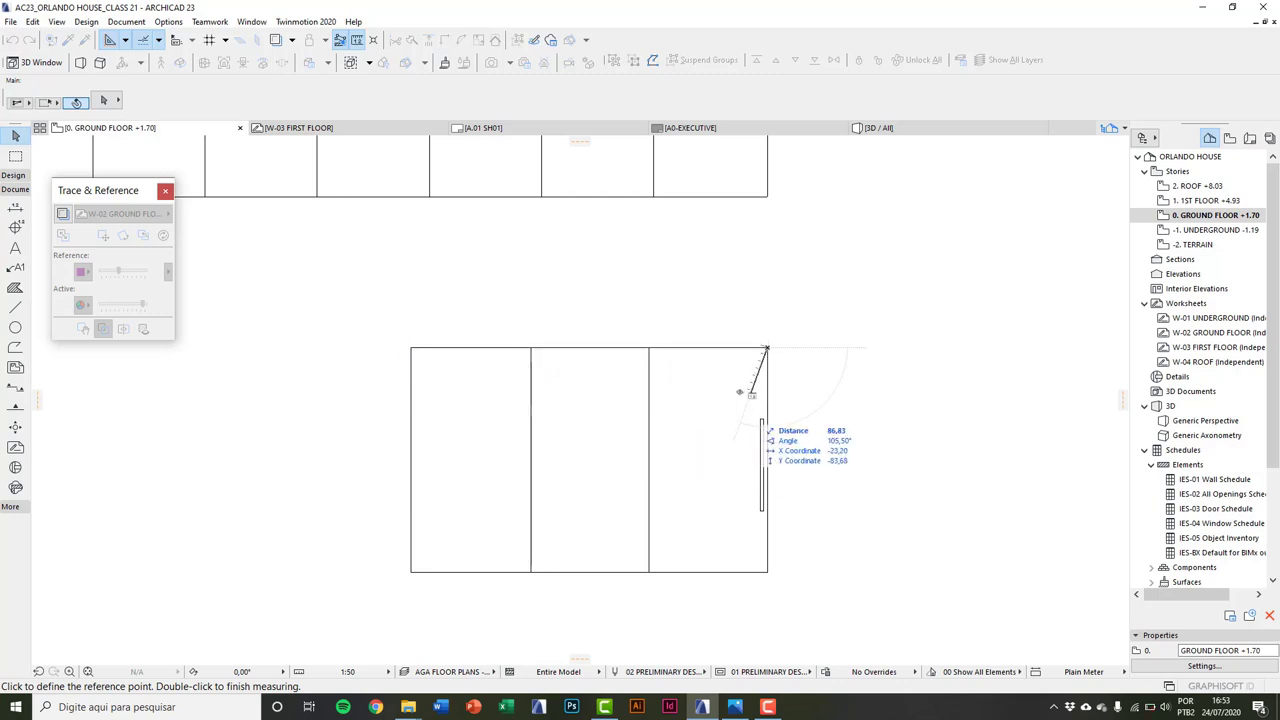
key(Escape)
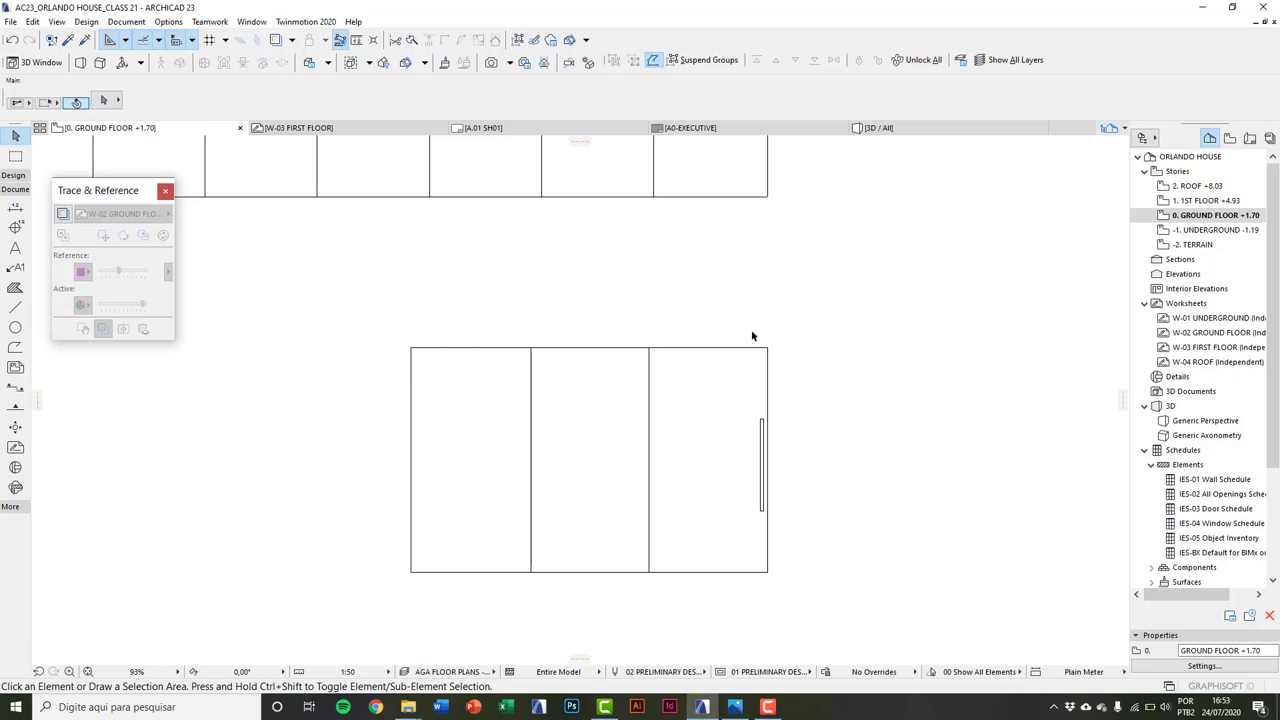
Step: Move the complete door handle horizontally inward, slightly farther from the outer edge of its glass panel
middle_drag(752, 336, 716, 318)
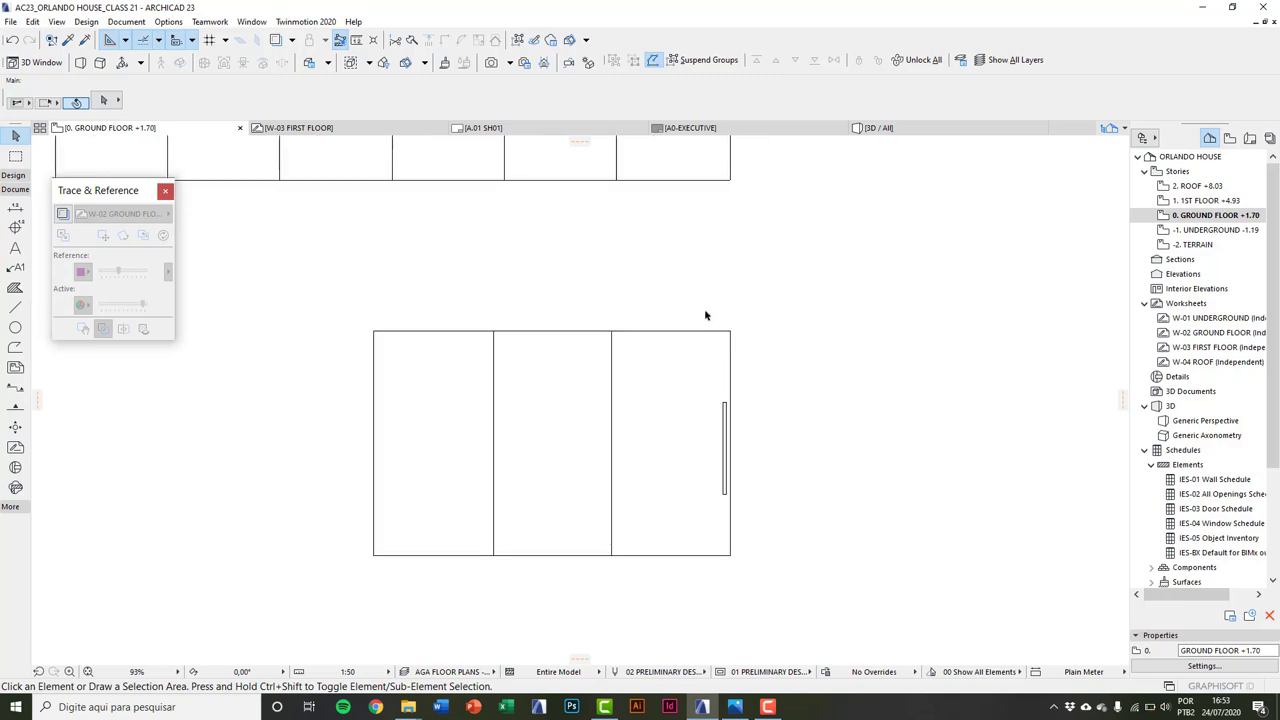
drag(705, 316, 746, 506)
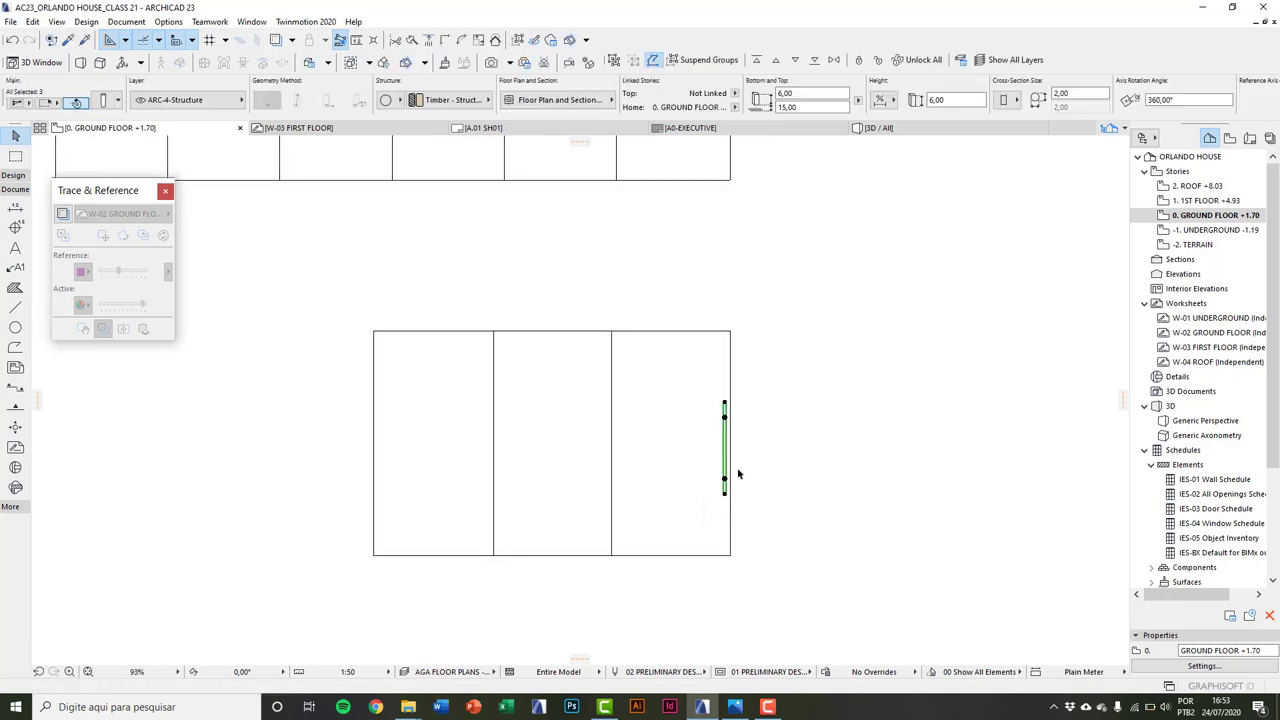
scroll(738, 474, up, 10)
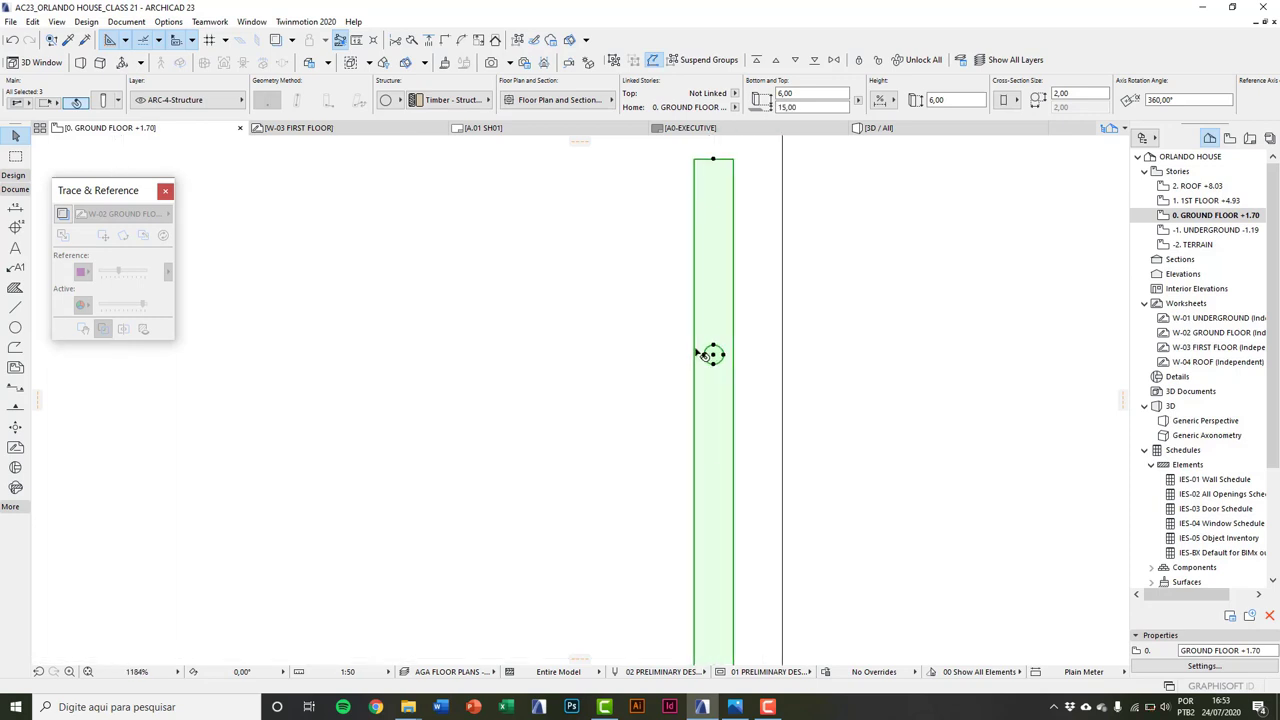
scroll(712, 355, down, 2)
scroll(712, 343, down, 5)
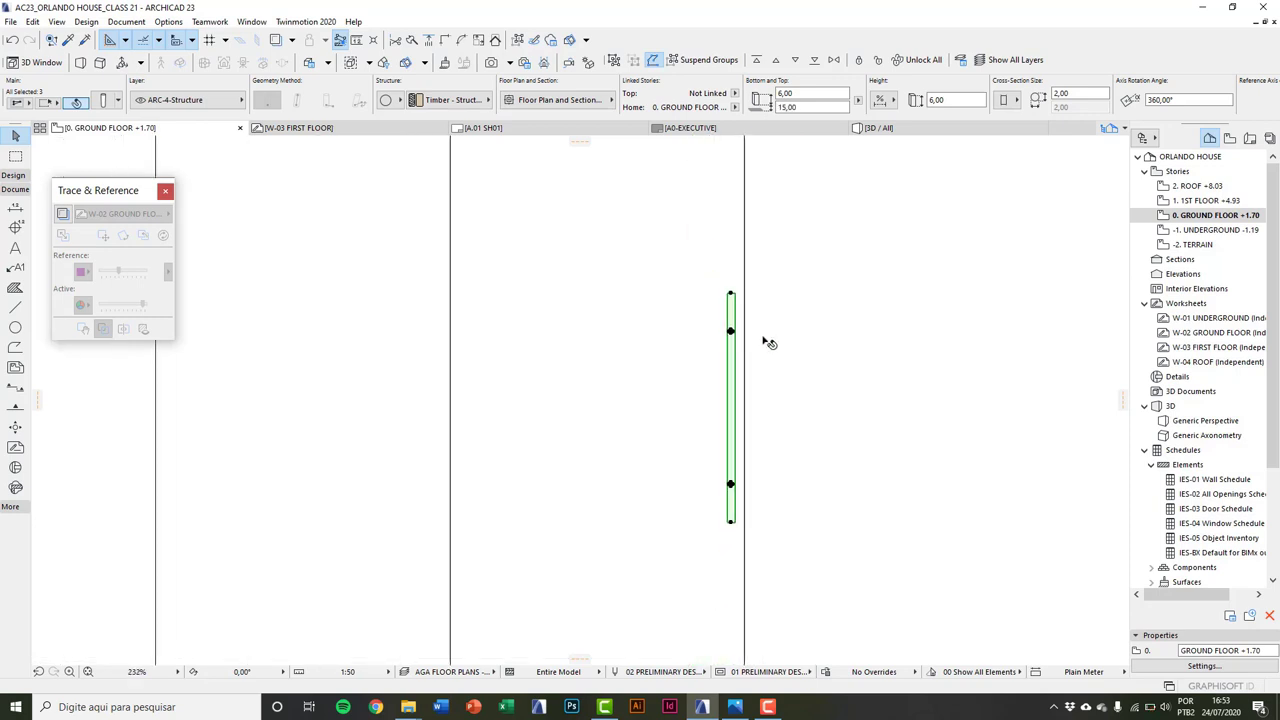
key(ctrl+d)
click(729, 296)
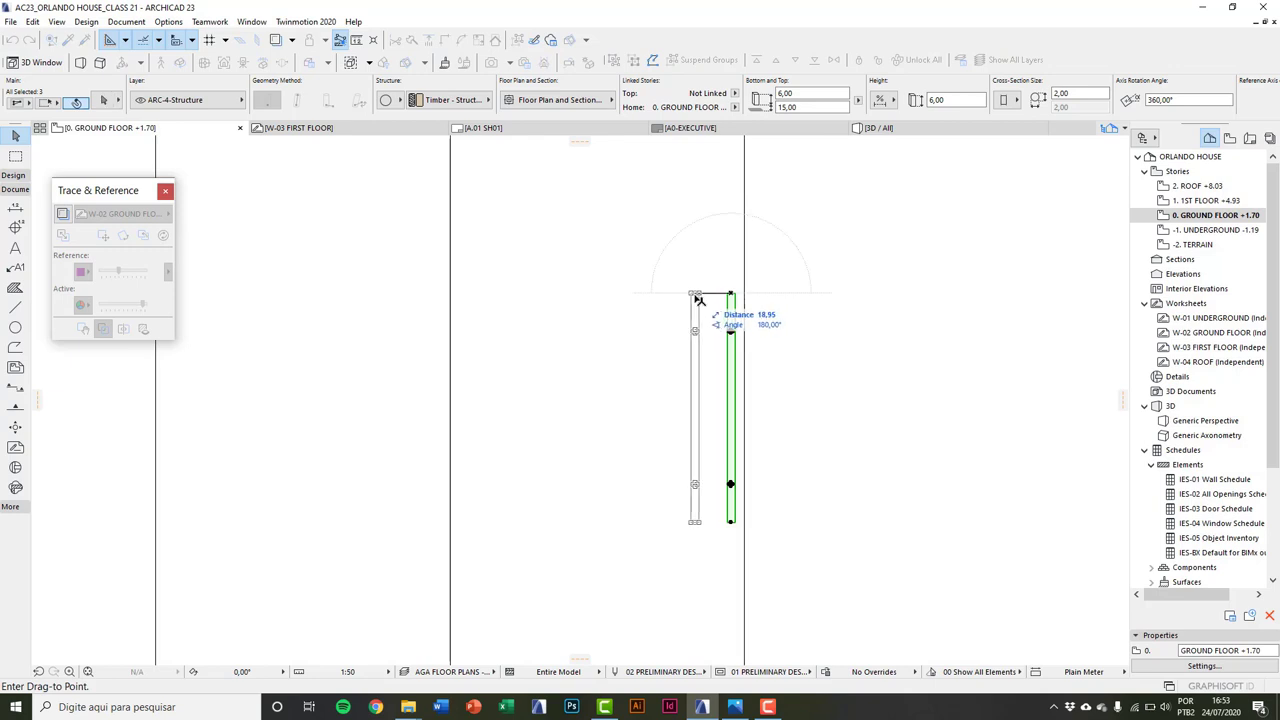
key(Tab)
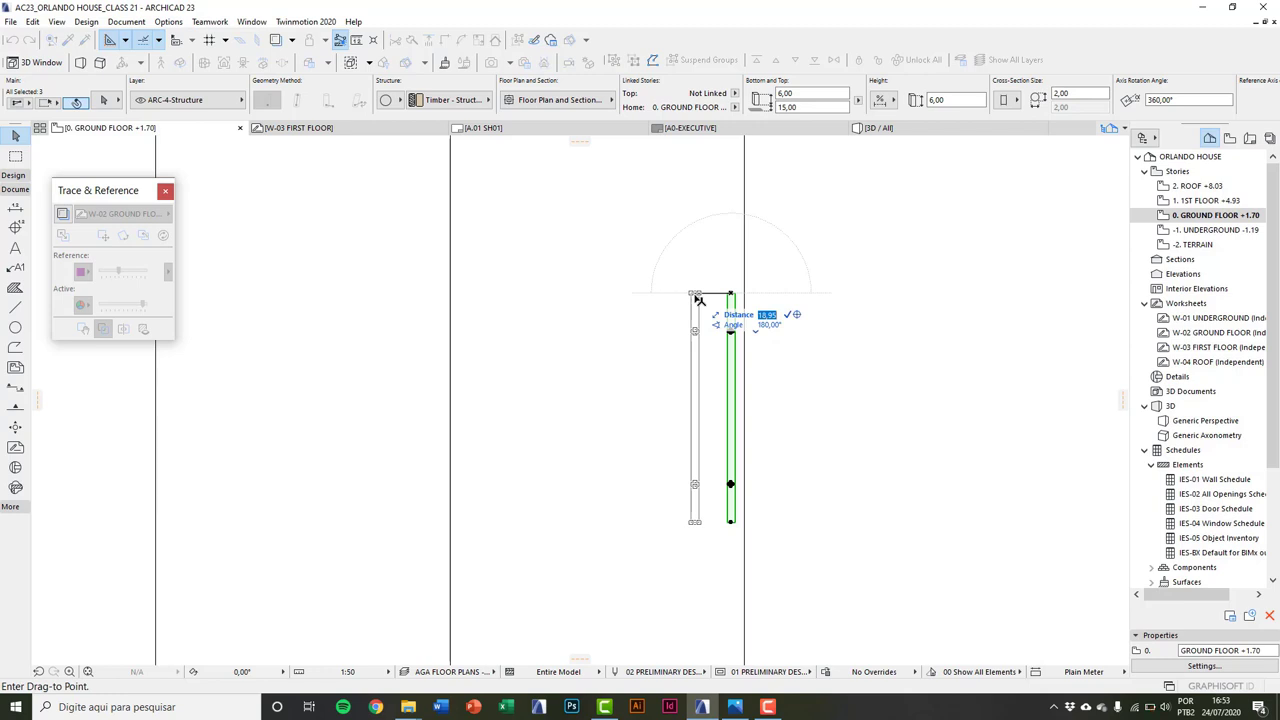
key(Return)
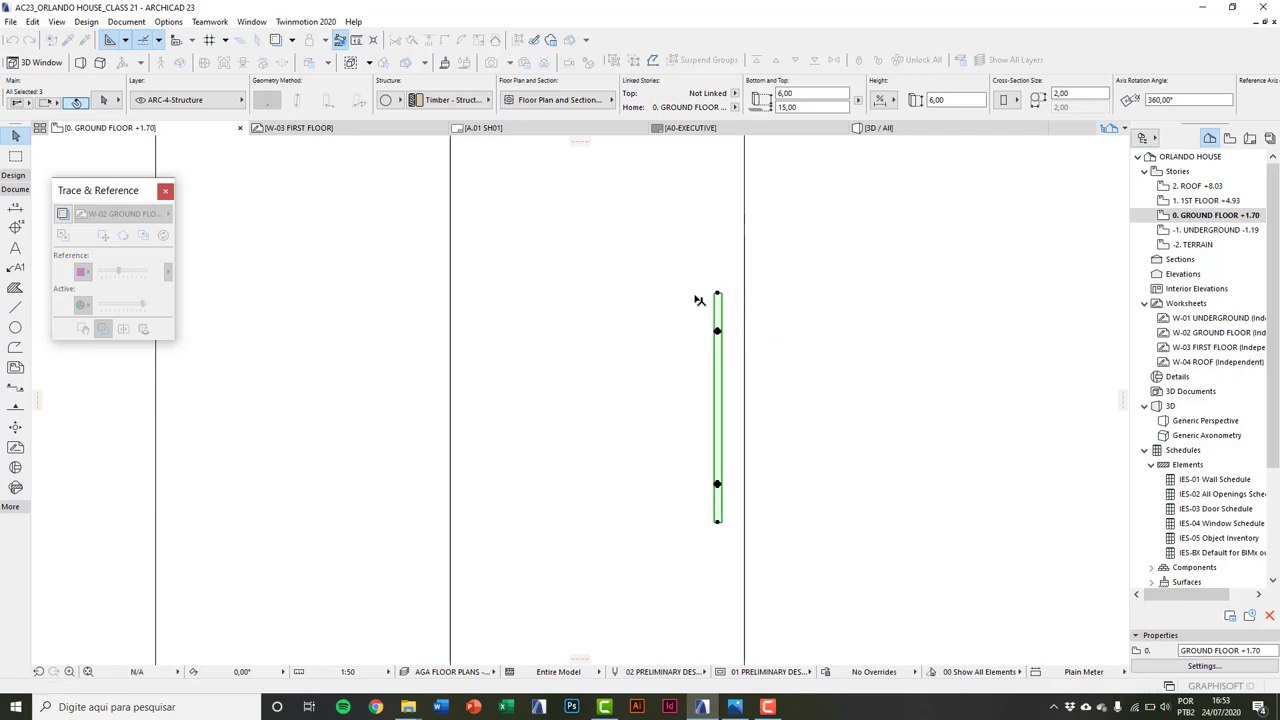
key(Escape)
Step: Save the three glass panels and their handle as a door named New Door 2 in the Embedded Library, keeping the basic settings
scroll(814, 450, down, 4)
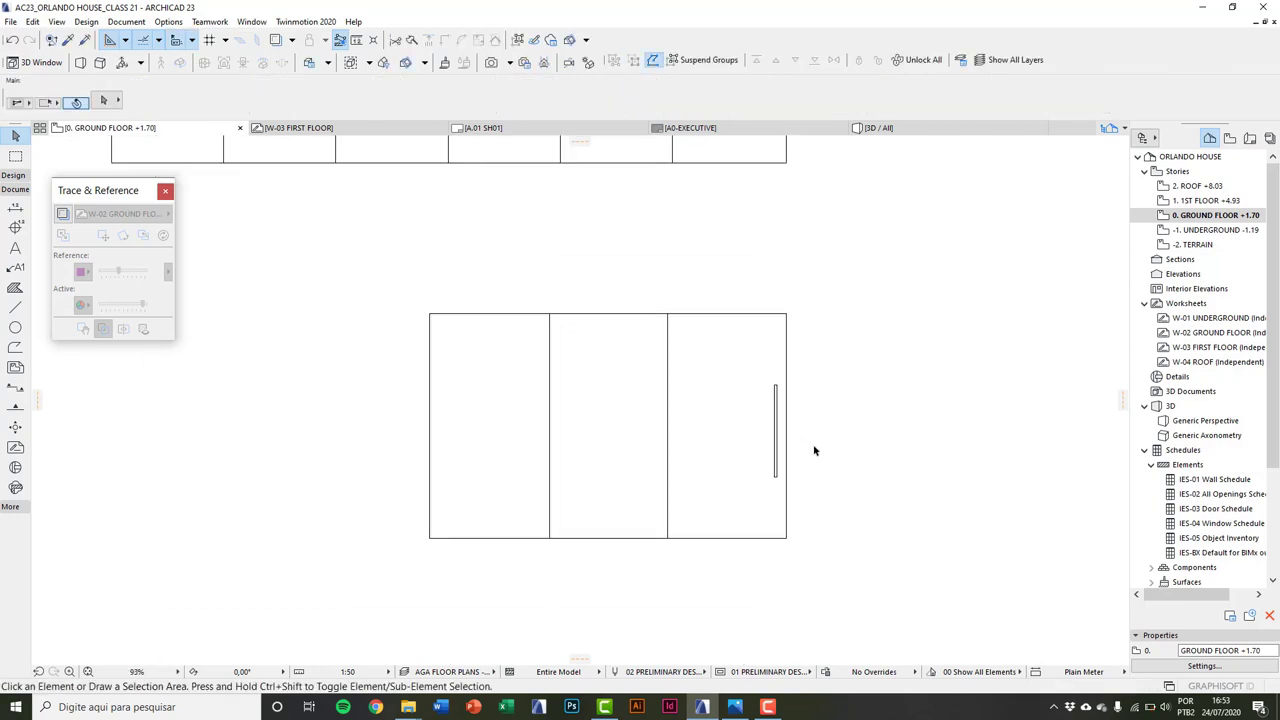
drag(386, 269, 823, 581)
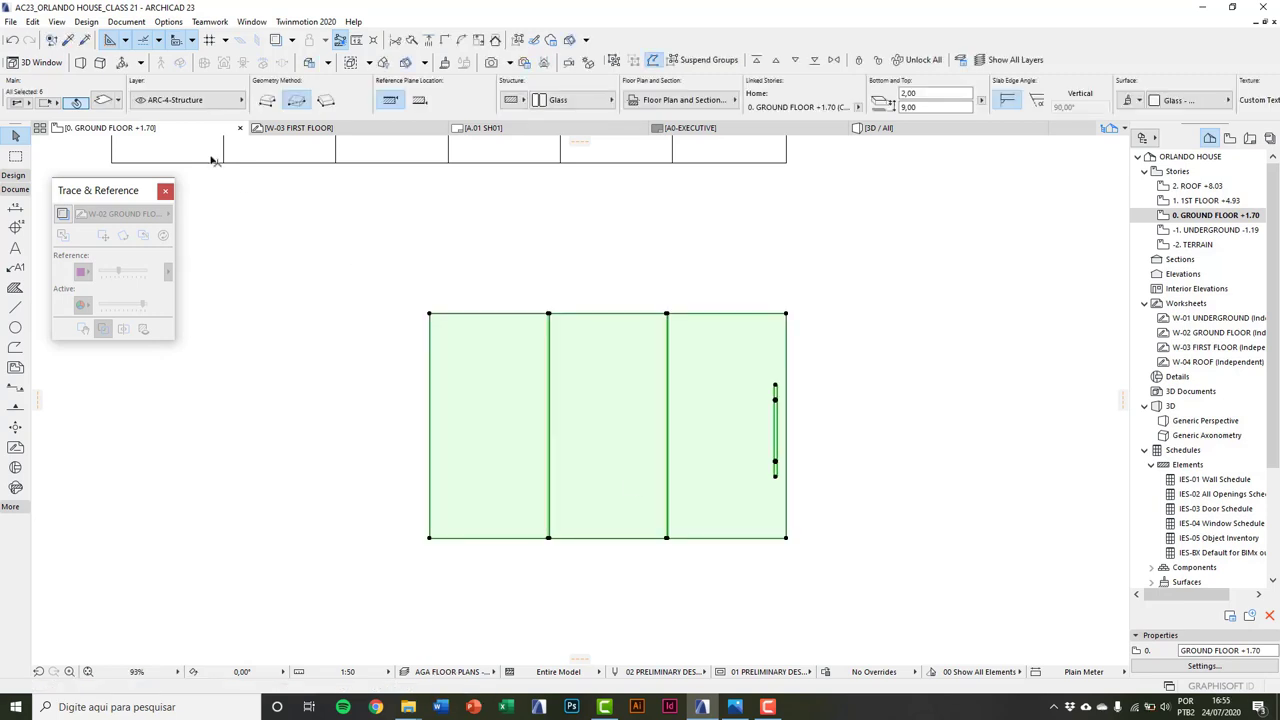
click(10, 21)
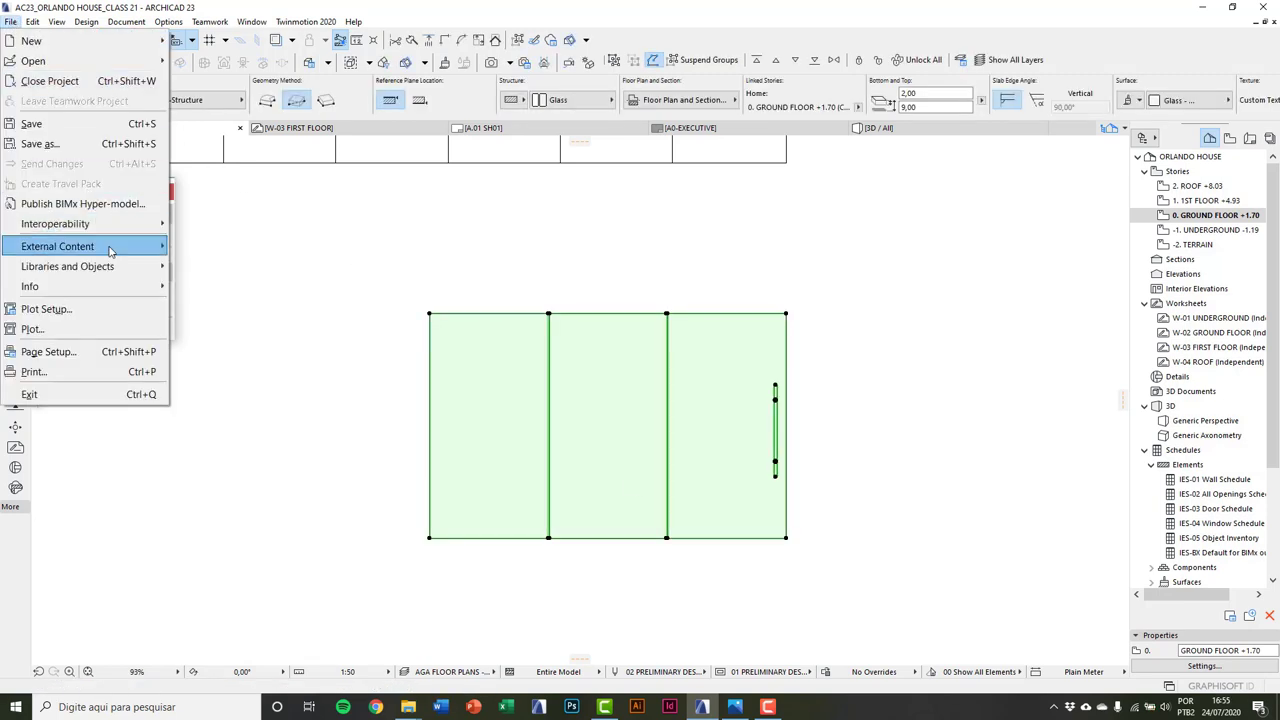
mouse_move(116, 266)
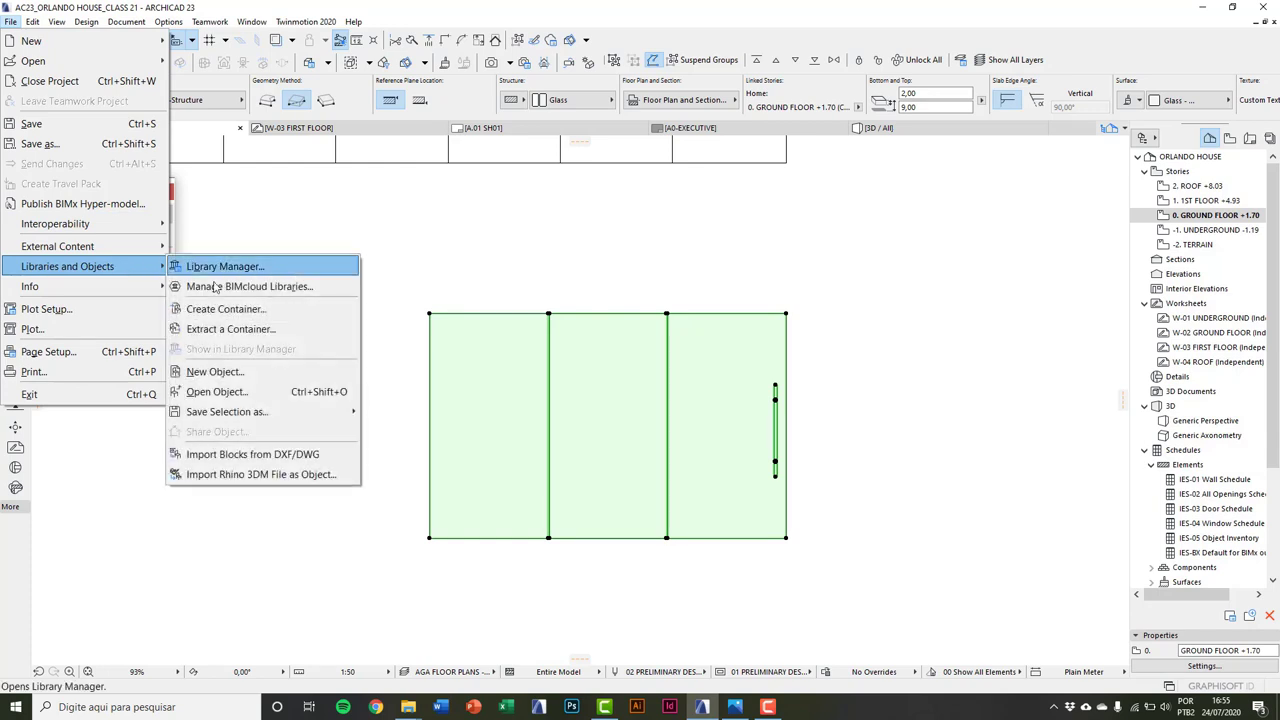
mouse_move(256, 412)
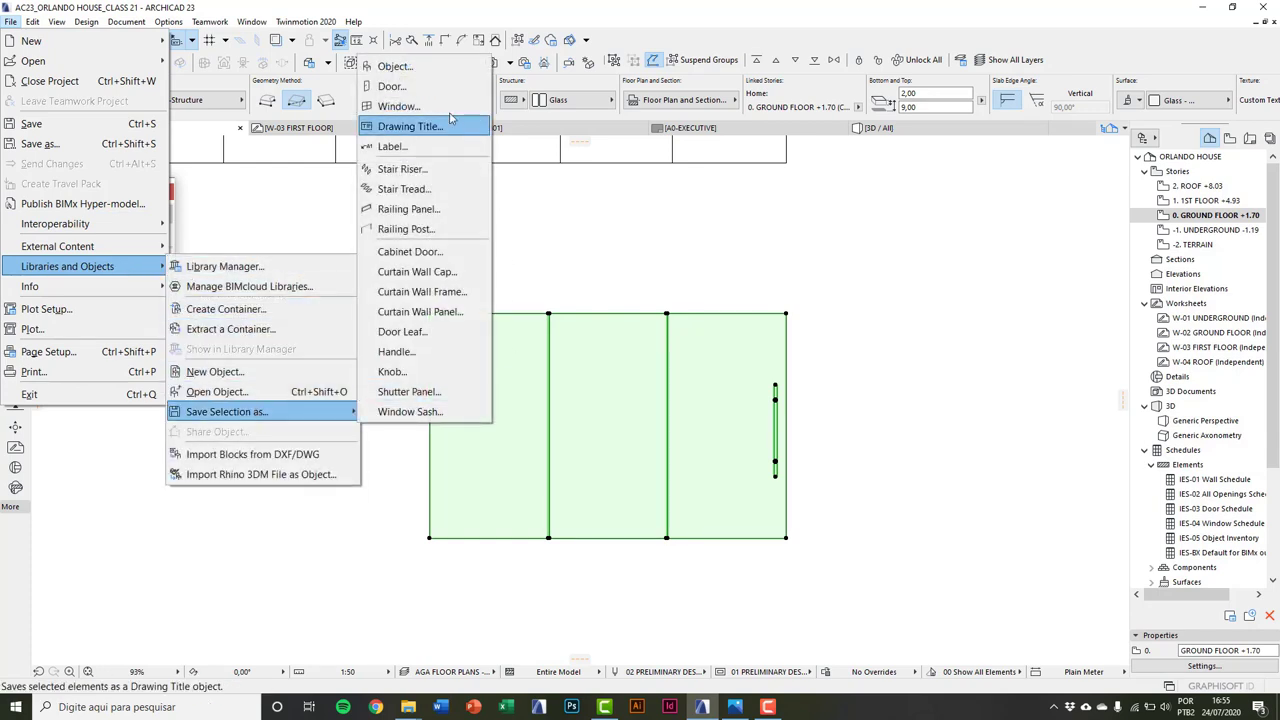
click(418, 89)
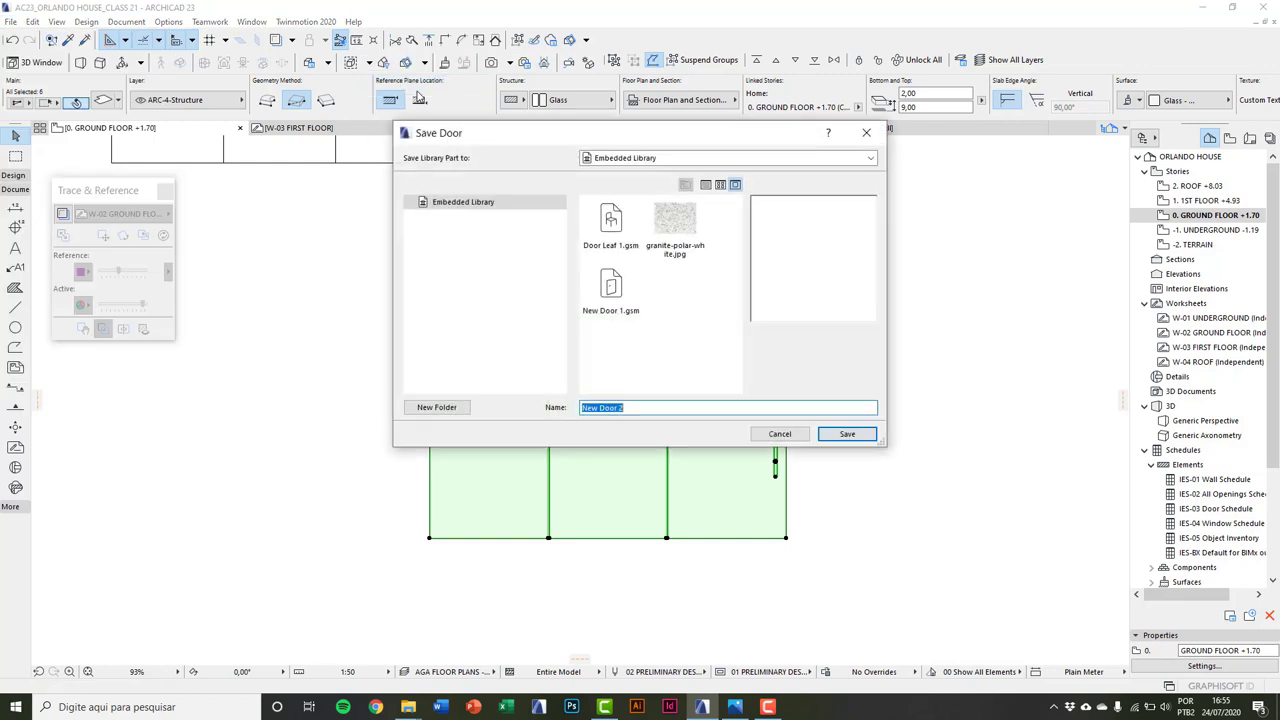
click(847, 435)
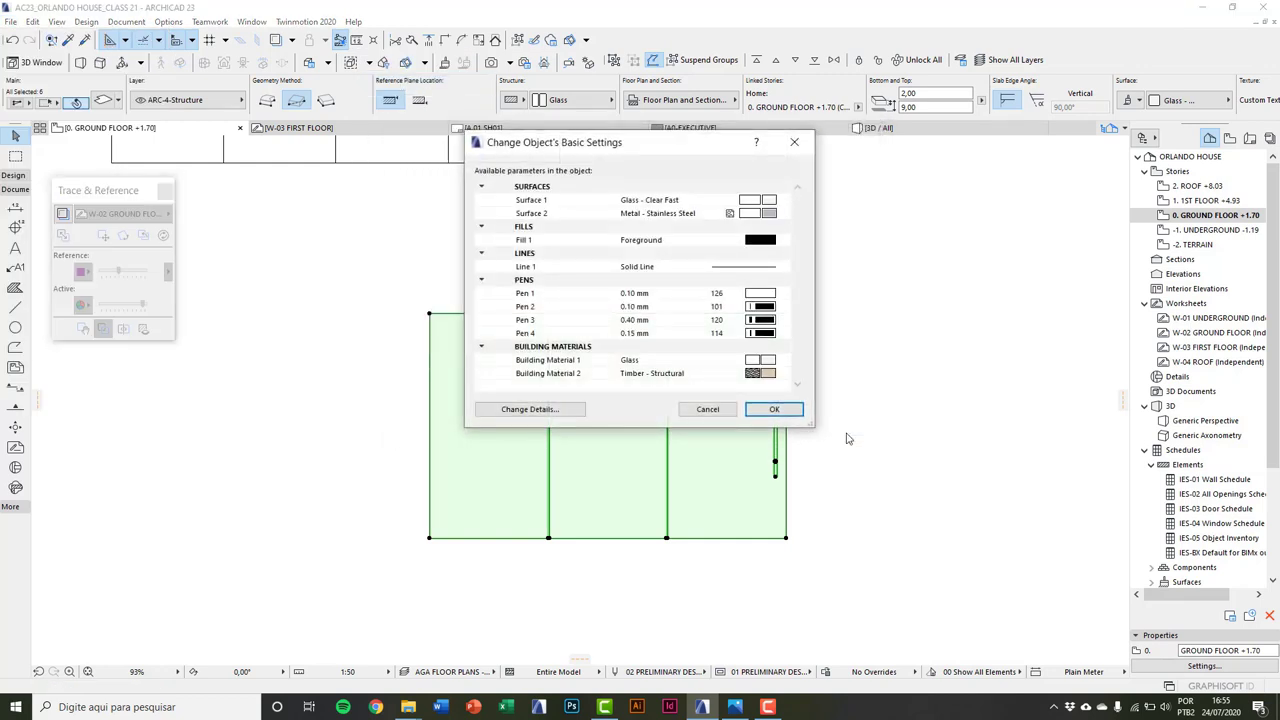
click(772, 409)
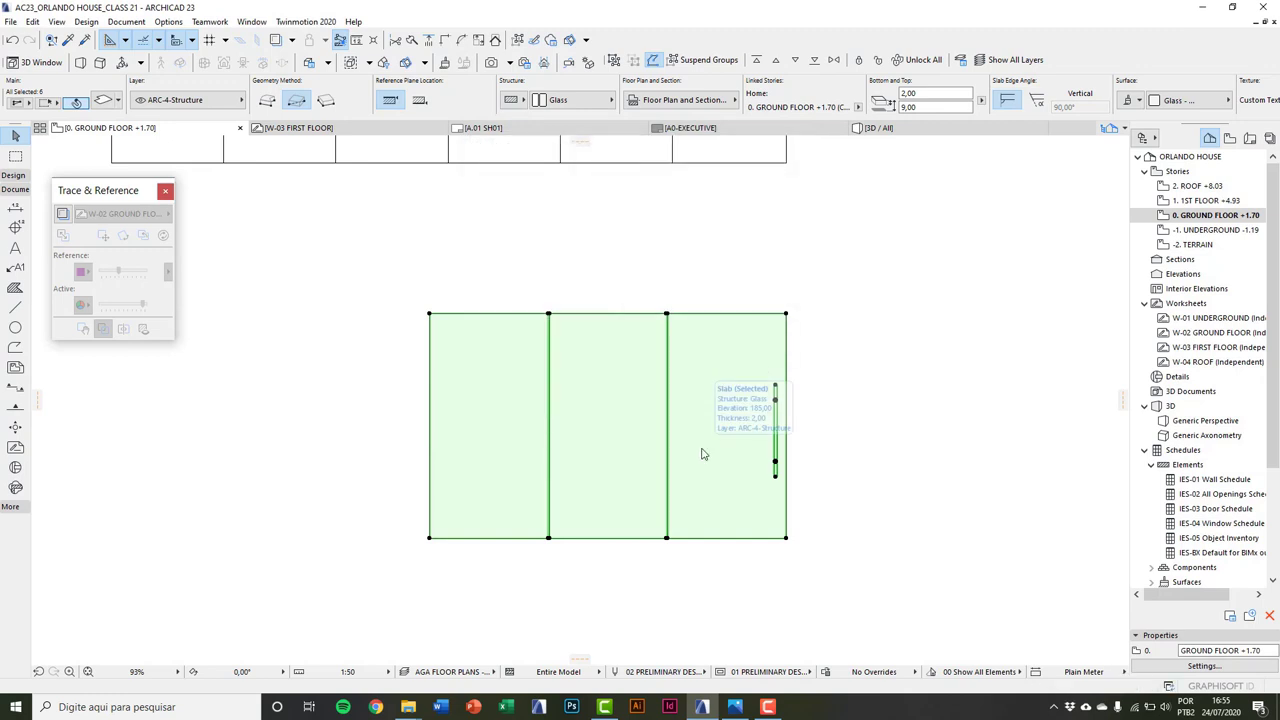
Step: Place New Door 2 in the wall between door P7 and the pool-side glass door, with its handle facing inward, and show the 3D view
scroll(702, 455, down, 6)
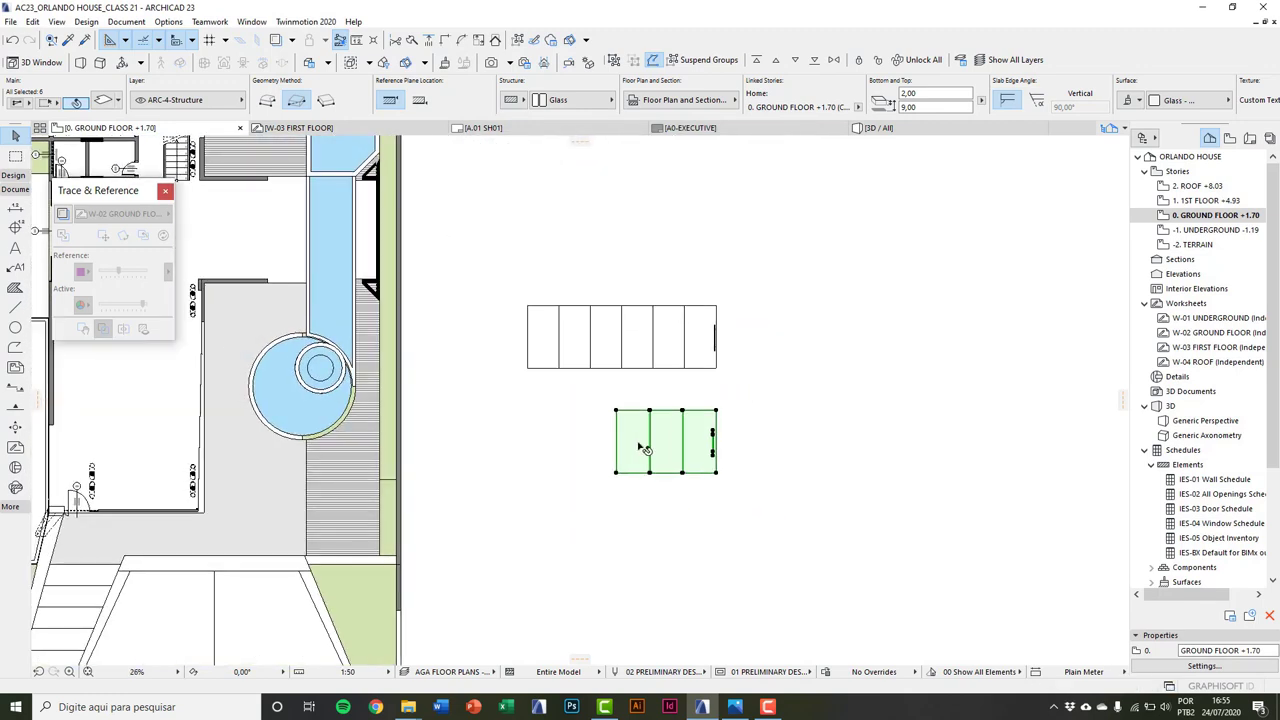
click(623, 466)
middle_drag(623, 466, 1143, 526)
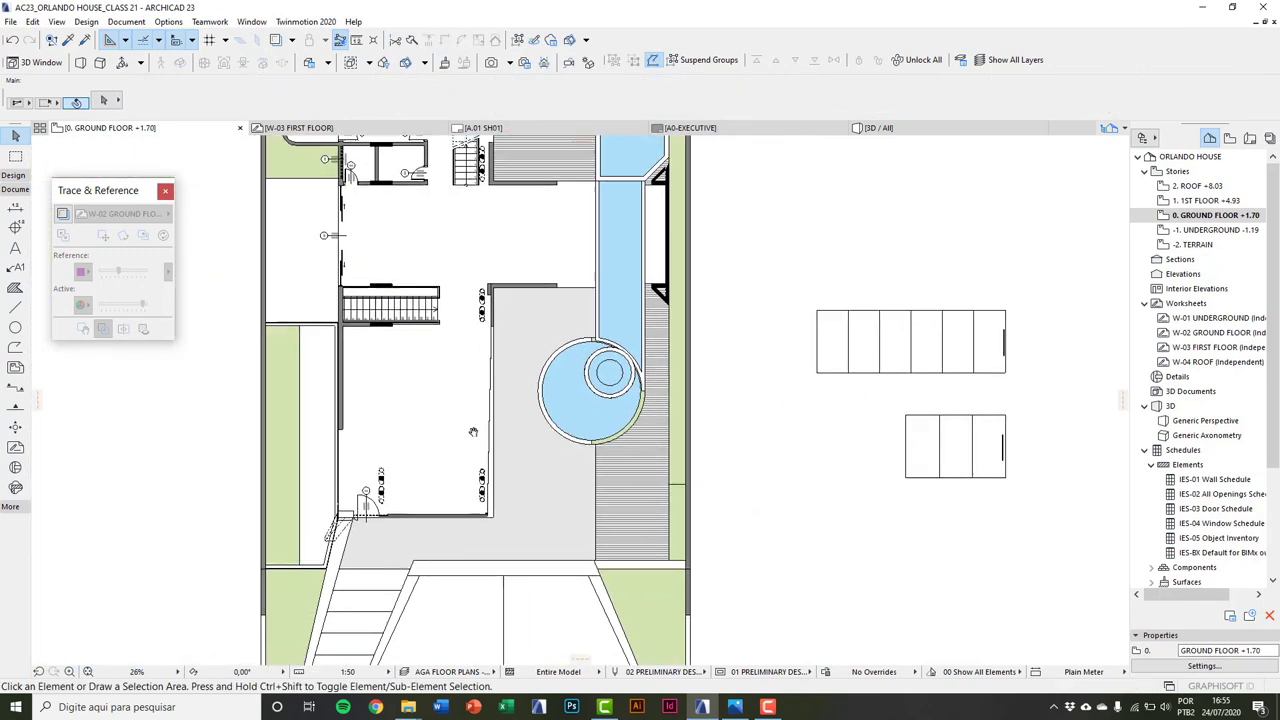
scroll(340, 515, up, 4)
click(13, 174)
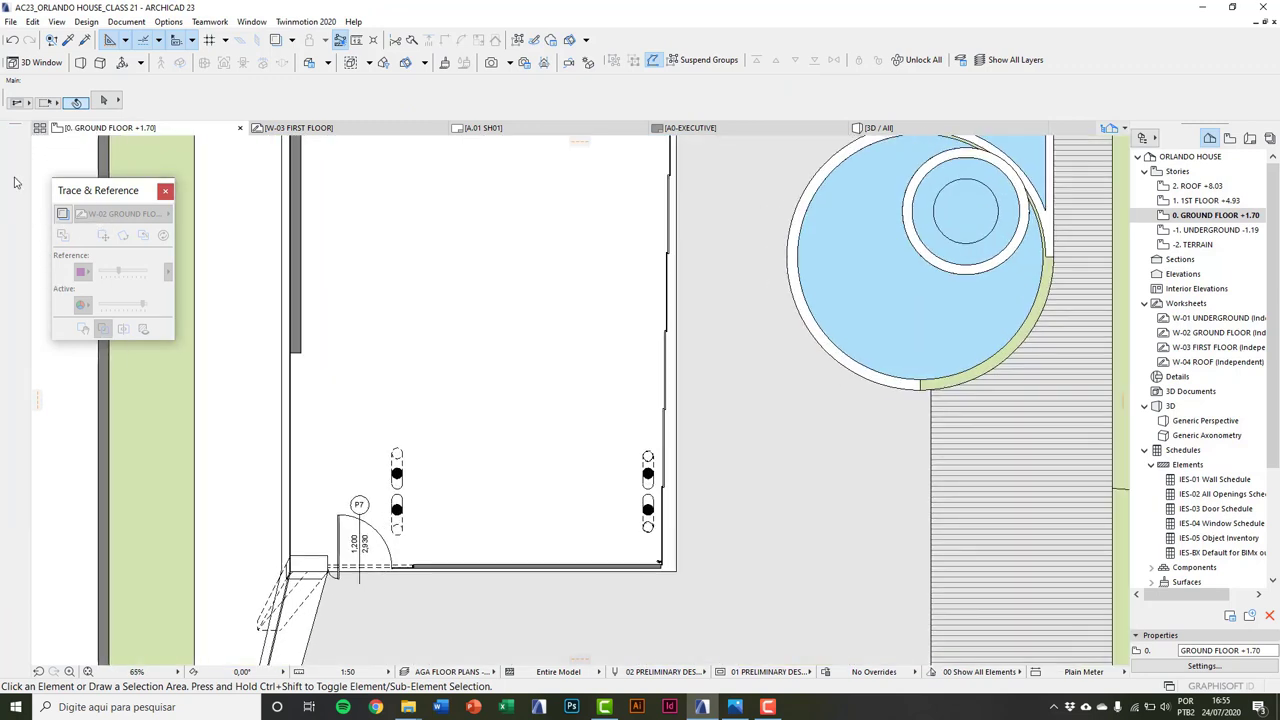
click(15, 214)
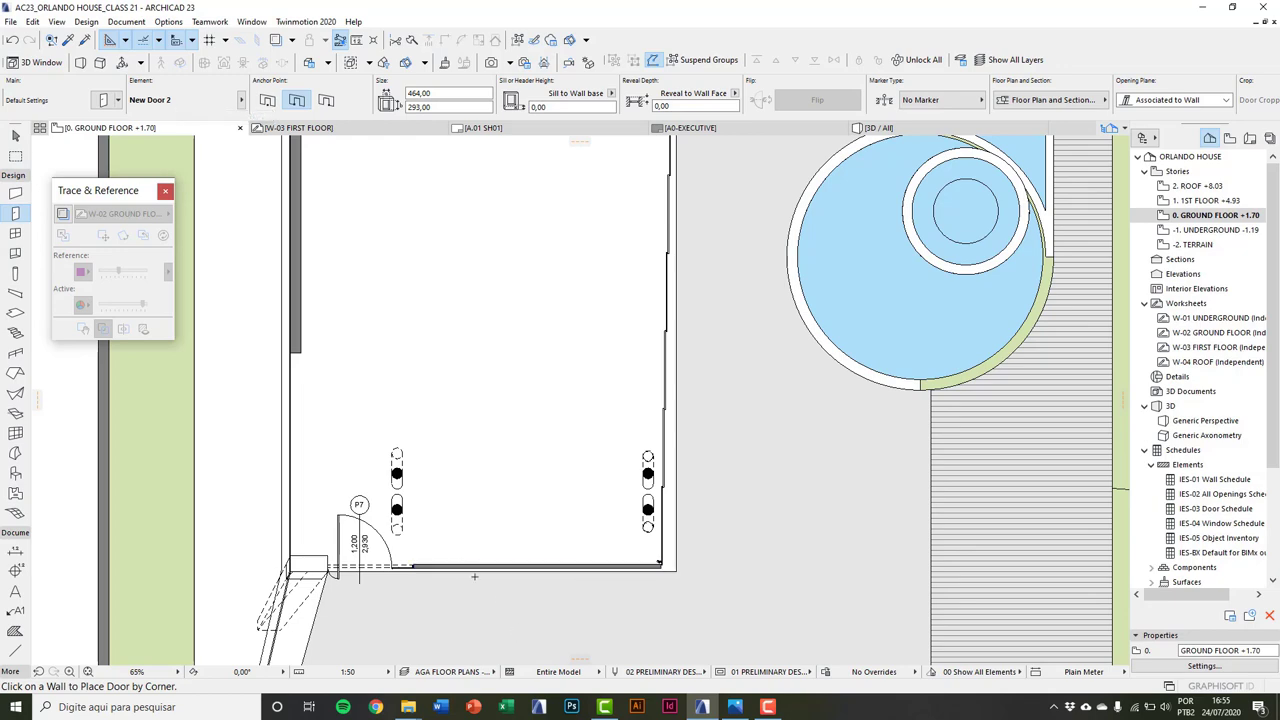
scroll(459, 570, up, 6)
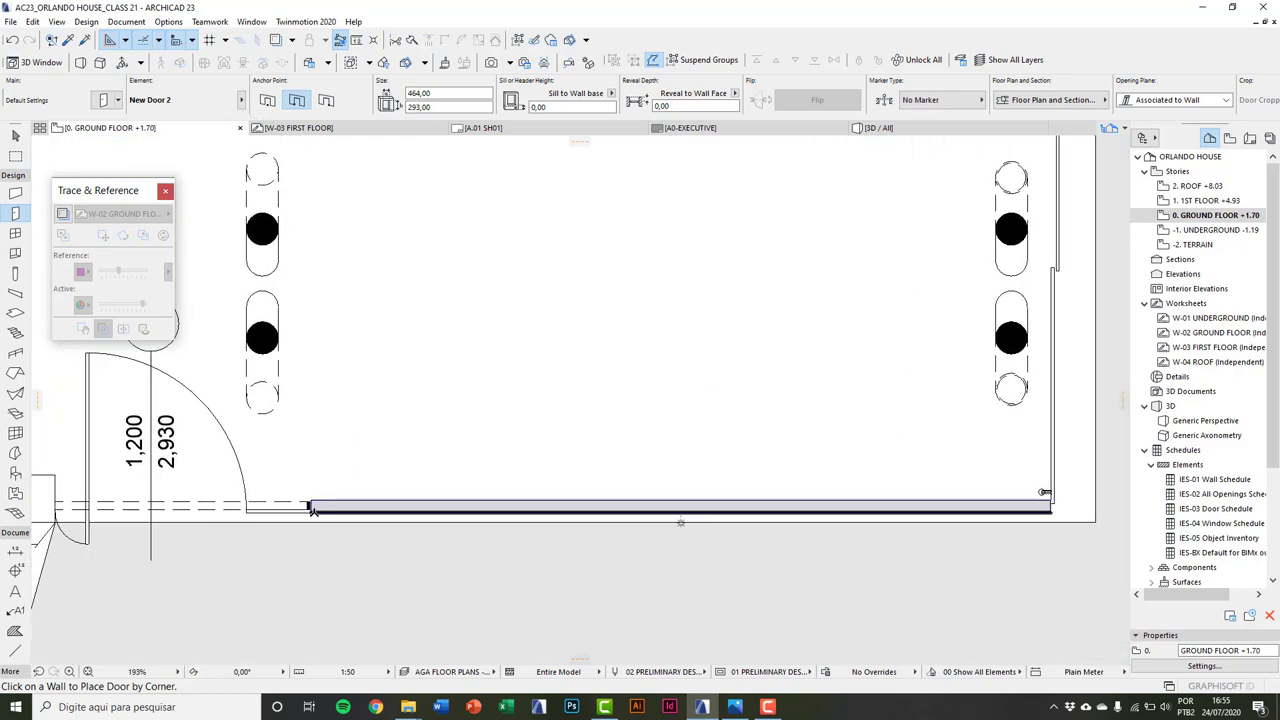
click(311, 506)
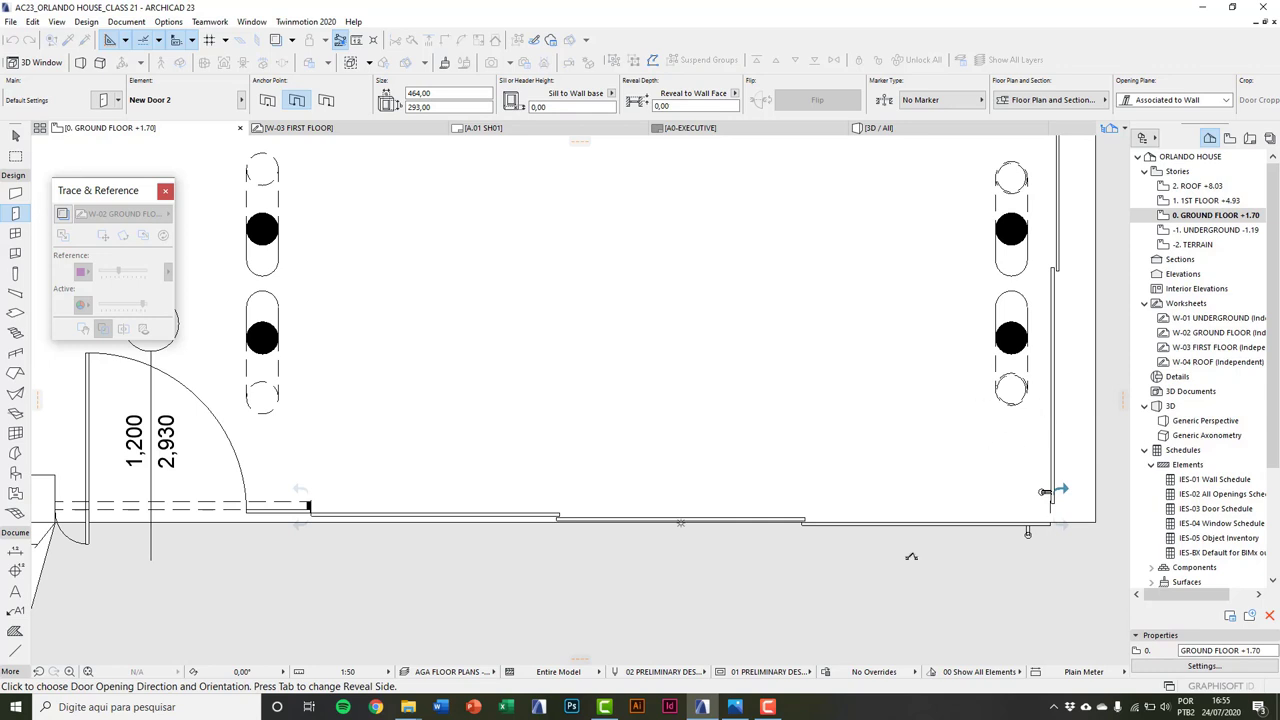
click(917, 632)
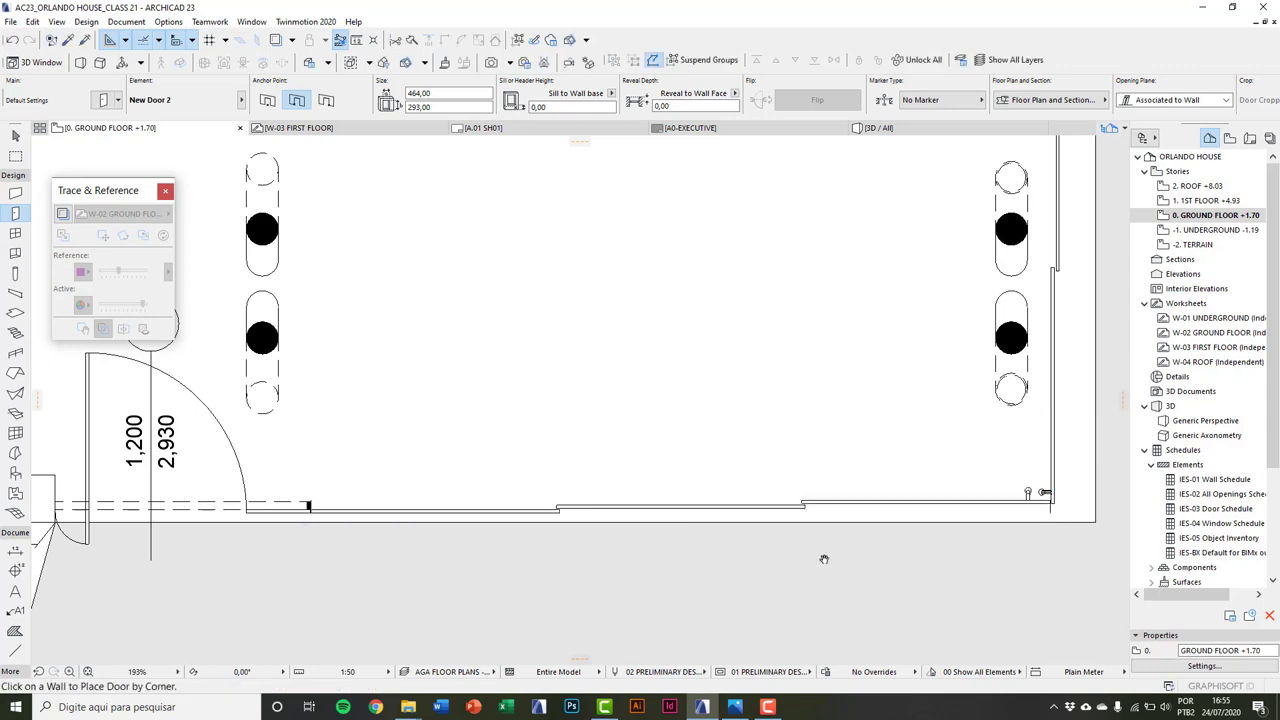
middle_drag(824, 559, 757, 529)
key(Escape)
key(F3)
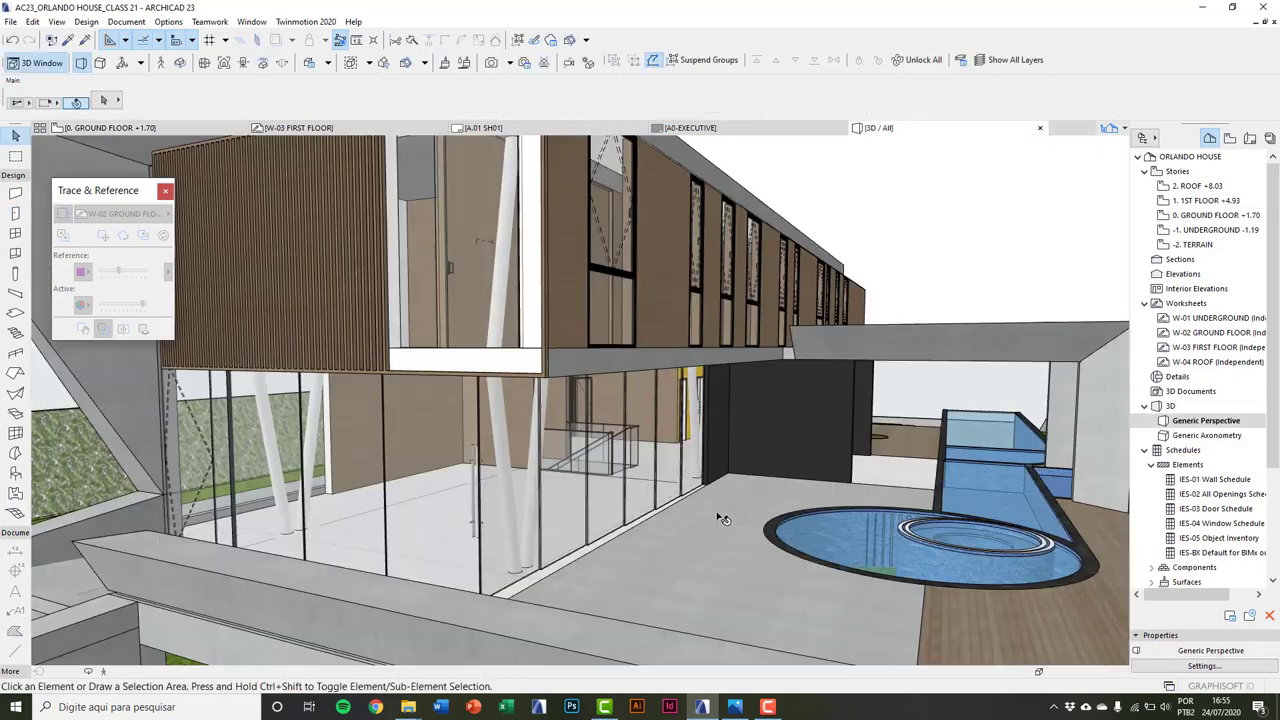
Step: Examine the glass doors at the ground-floor corner and the surrounding facade from outside in 3D
shift+middle_drag(517, 500, 505, 441)
scroll(405, 473, up, 5)
scroll(670, 411, down, 6)
scroll(642, 436, down, 8)
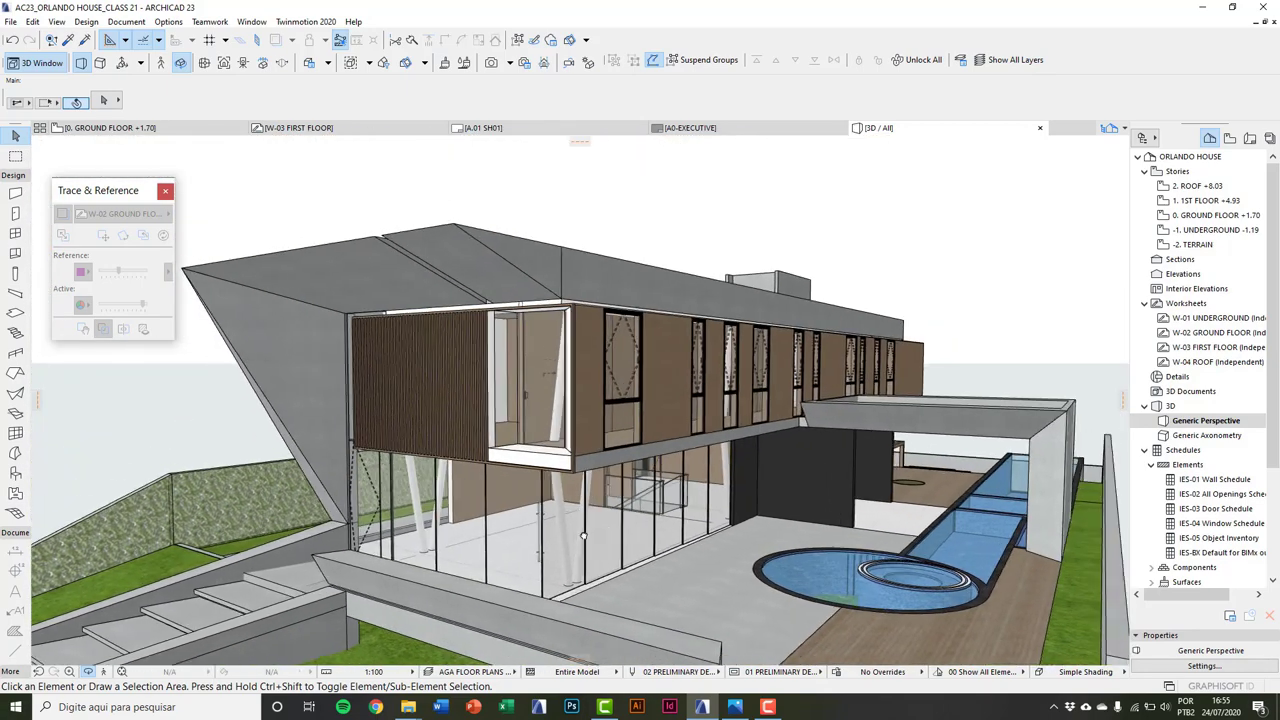
shift+middle_drag(584, 536, 584, 536)
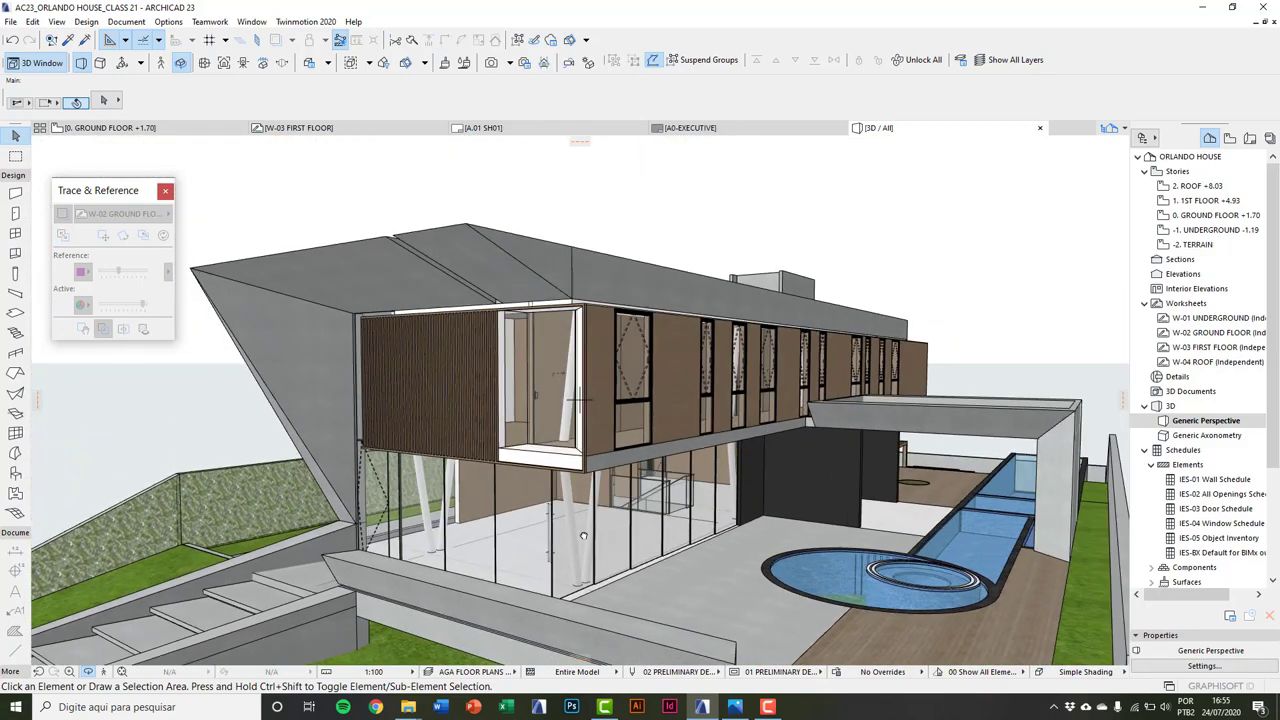
Step: On the ground-floor plan, inspect the corner where the three-panel door's wall meets the pool-side glass door
key(F2)
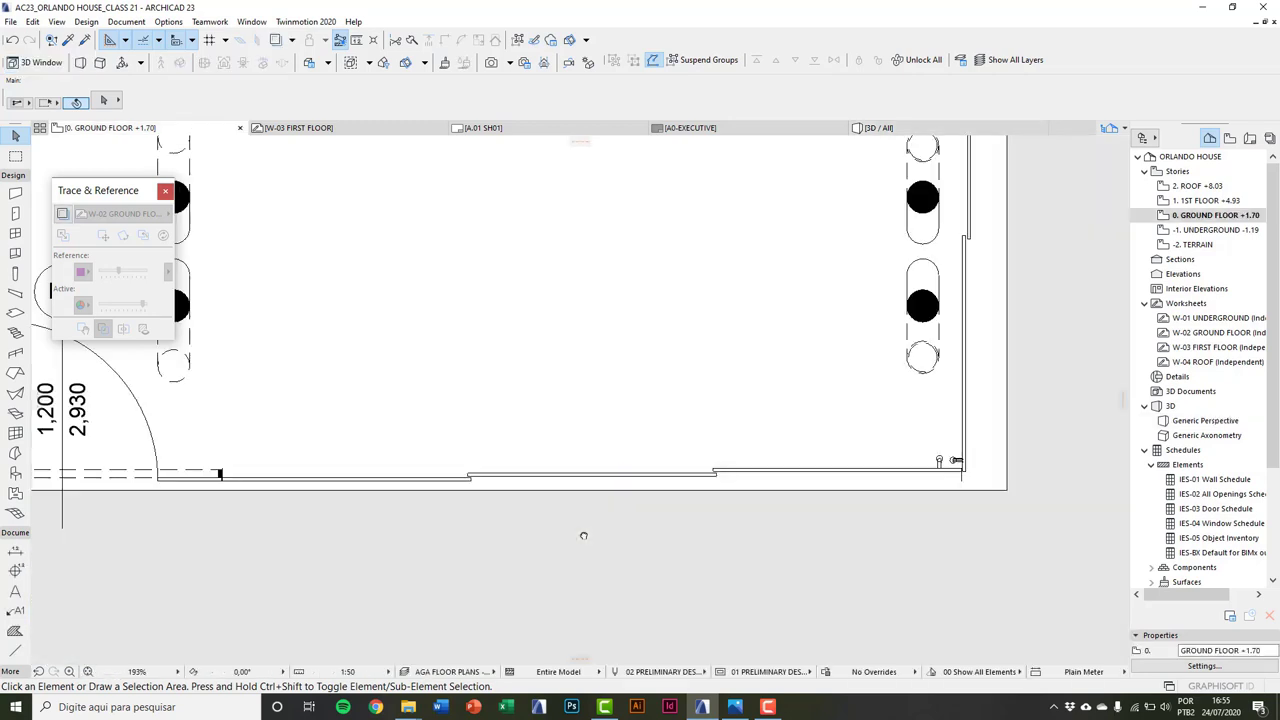
scroll(686, 589, down, 3)
scroll(737, 531, up, 5)
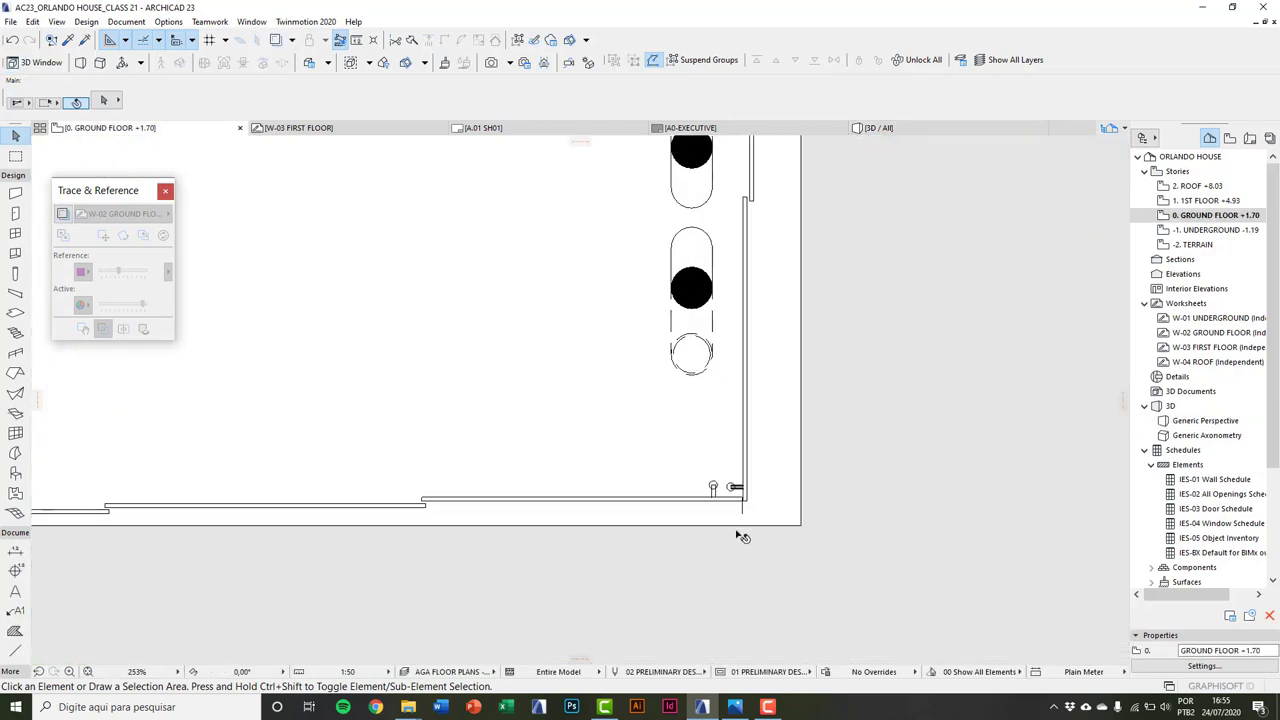
click(748, 510)
scroll(682, 578, down, 2)
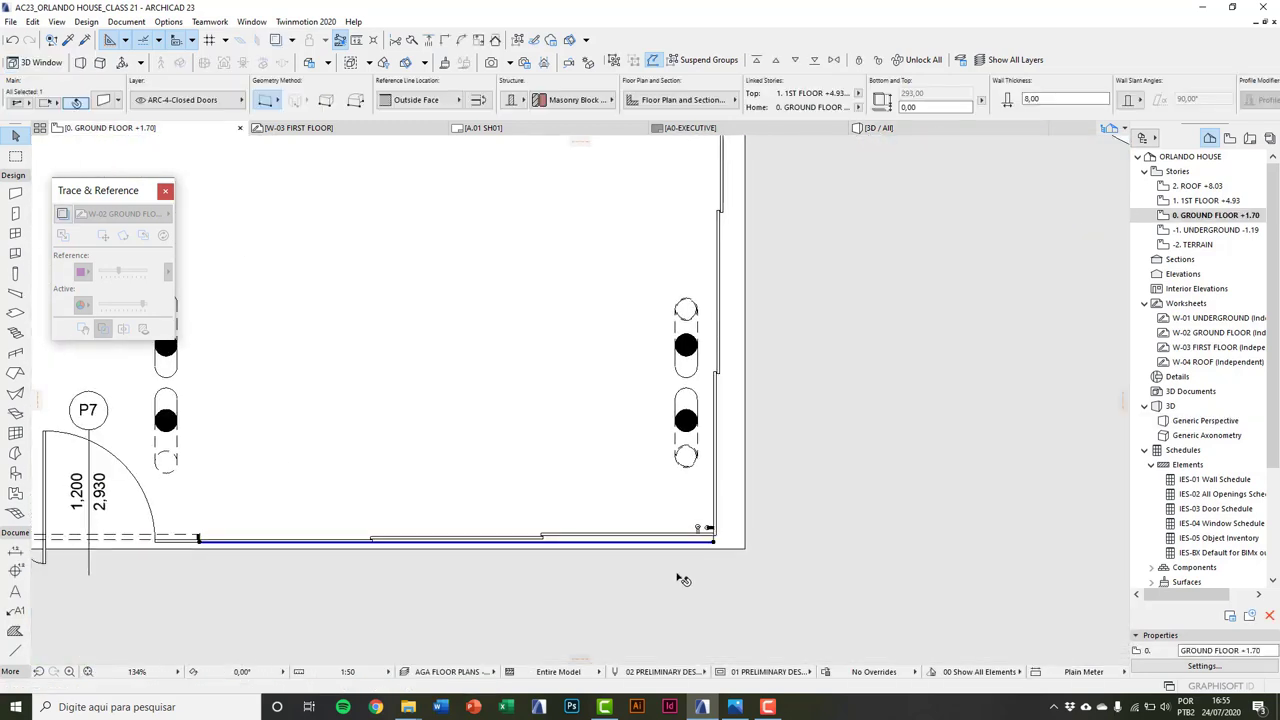
scroll(683, 580, down, 3)
scroll(620, 566, down, 1)
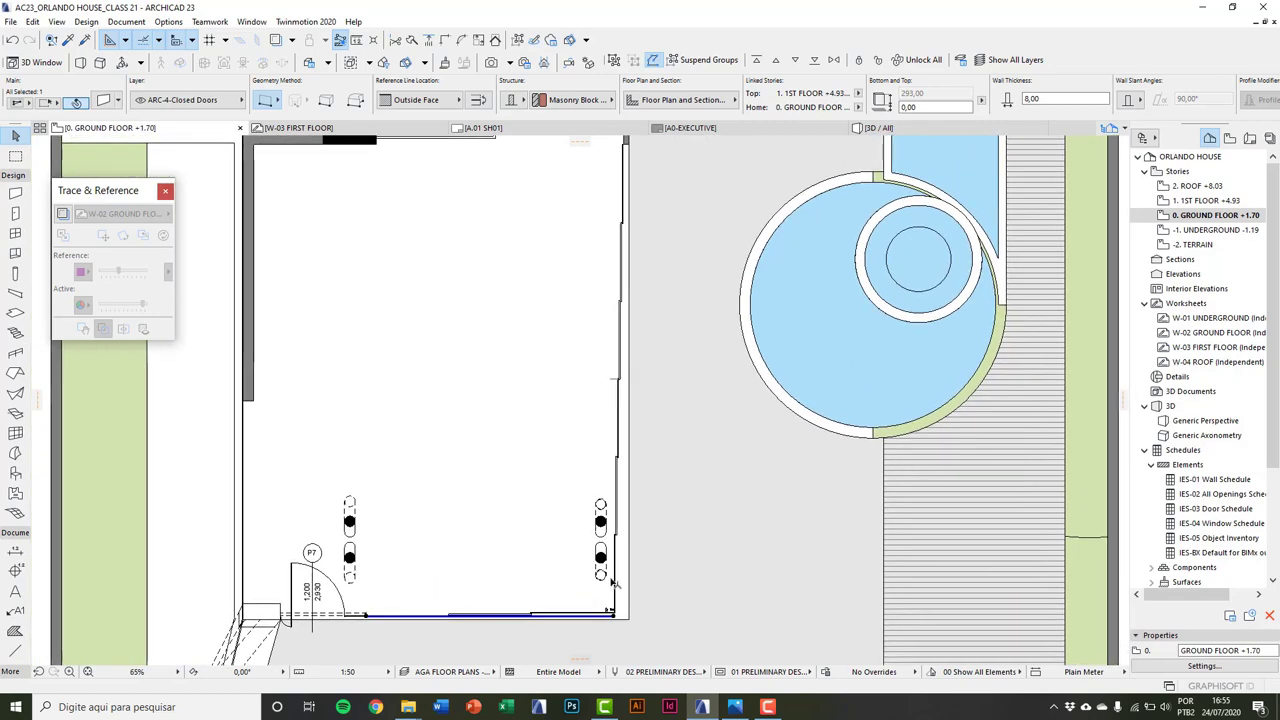
scroll(622, 375, up, 3)
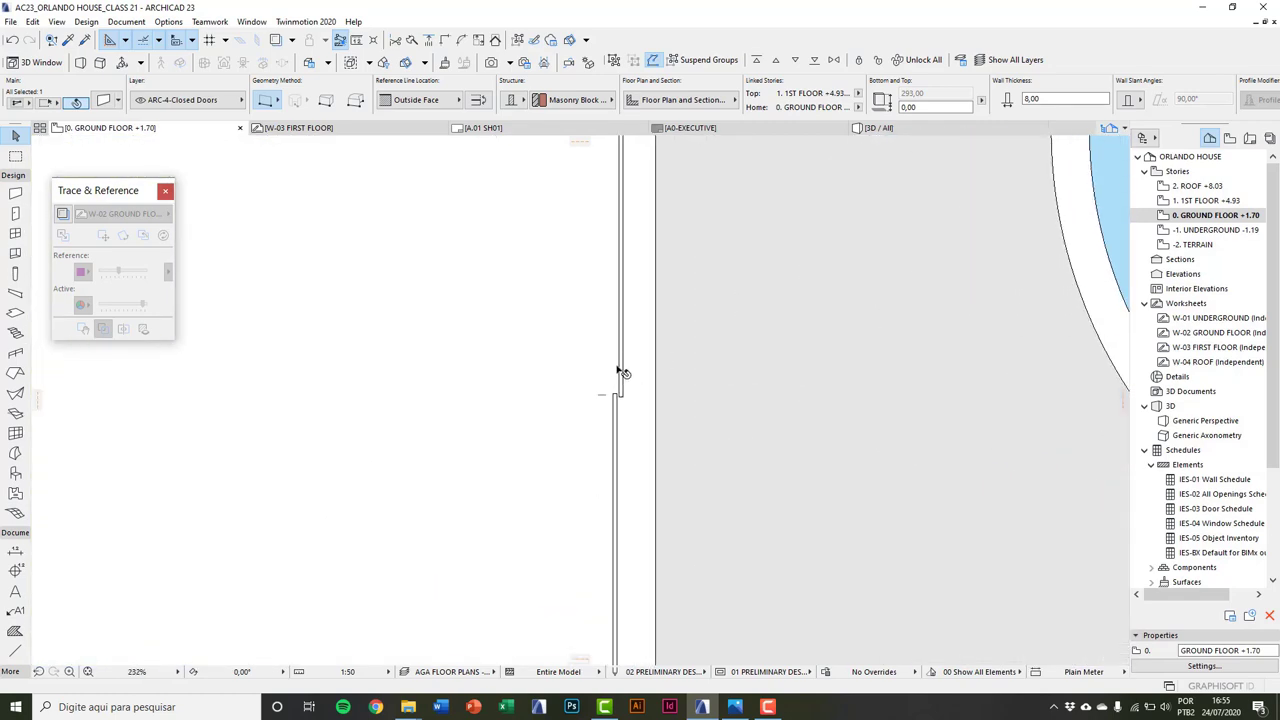
scroll(623, 386, down, 2)
scroll(622, 401, up, 5)
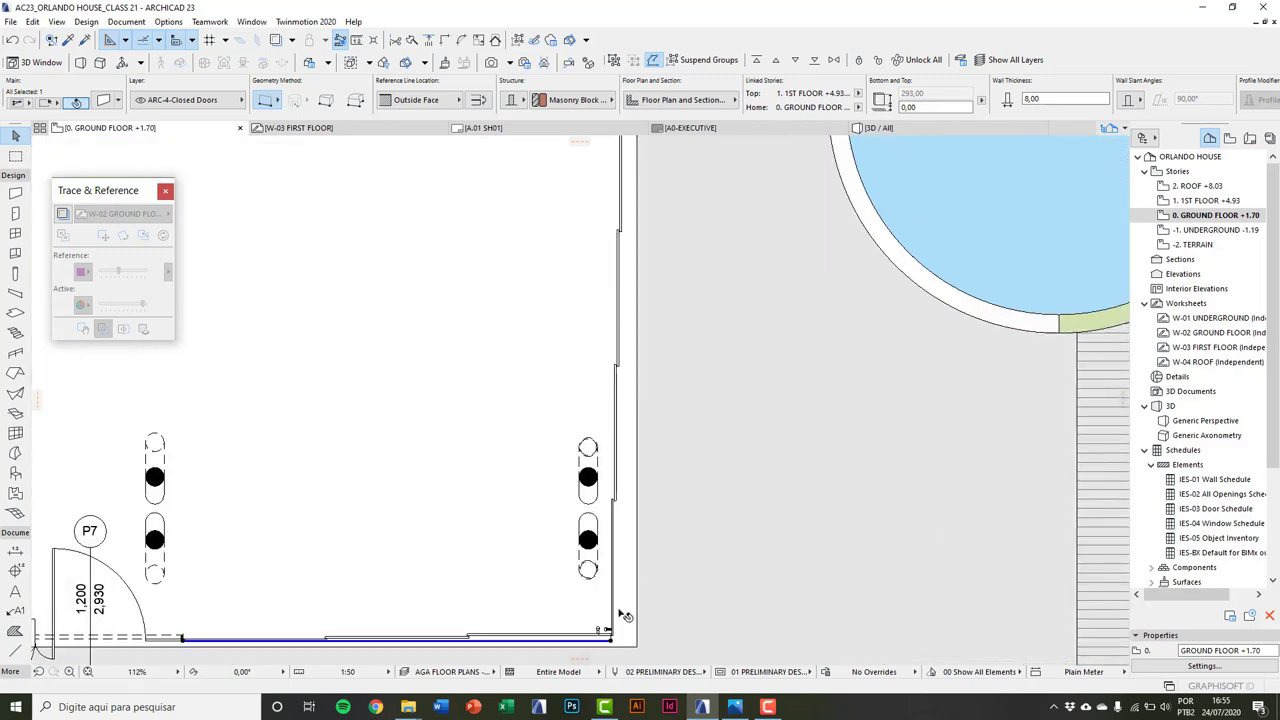
scroll(607, 605, up, 10)
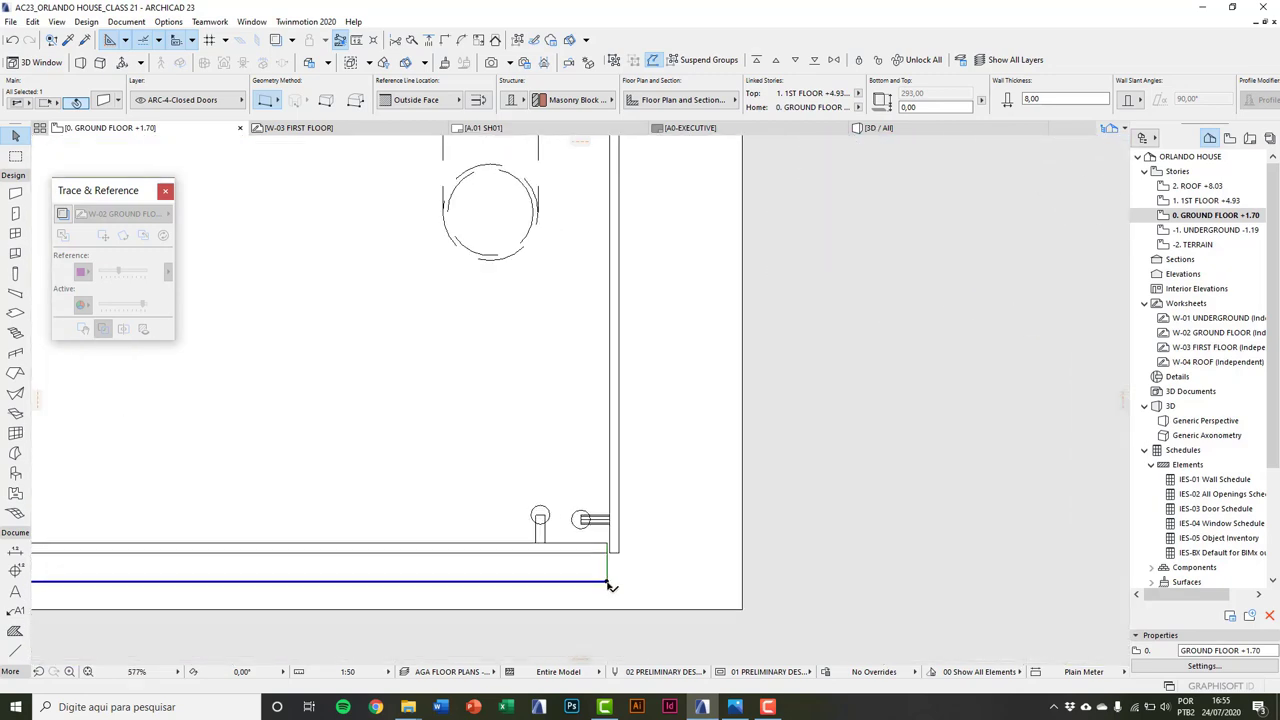
Step: Set the Wall End Lines of the wall hosting the three-panel glass door to None
key(Escape)
click(607, 581)
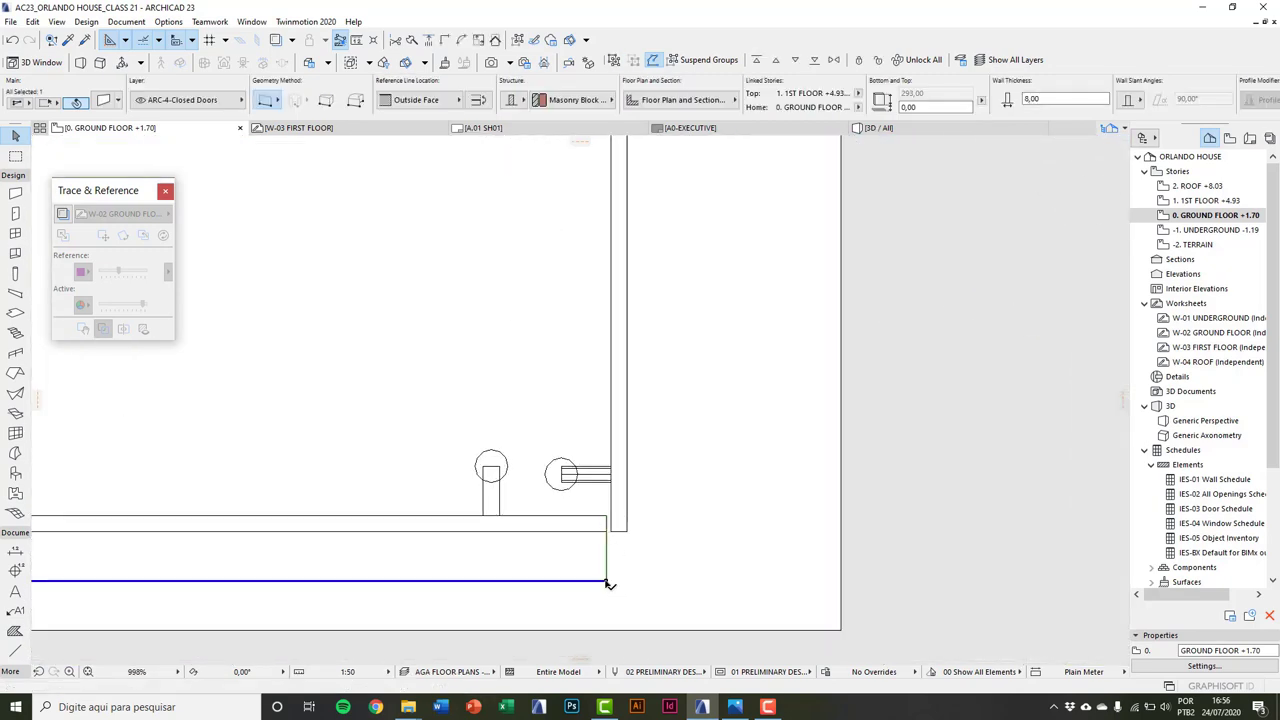
click(689, 104)
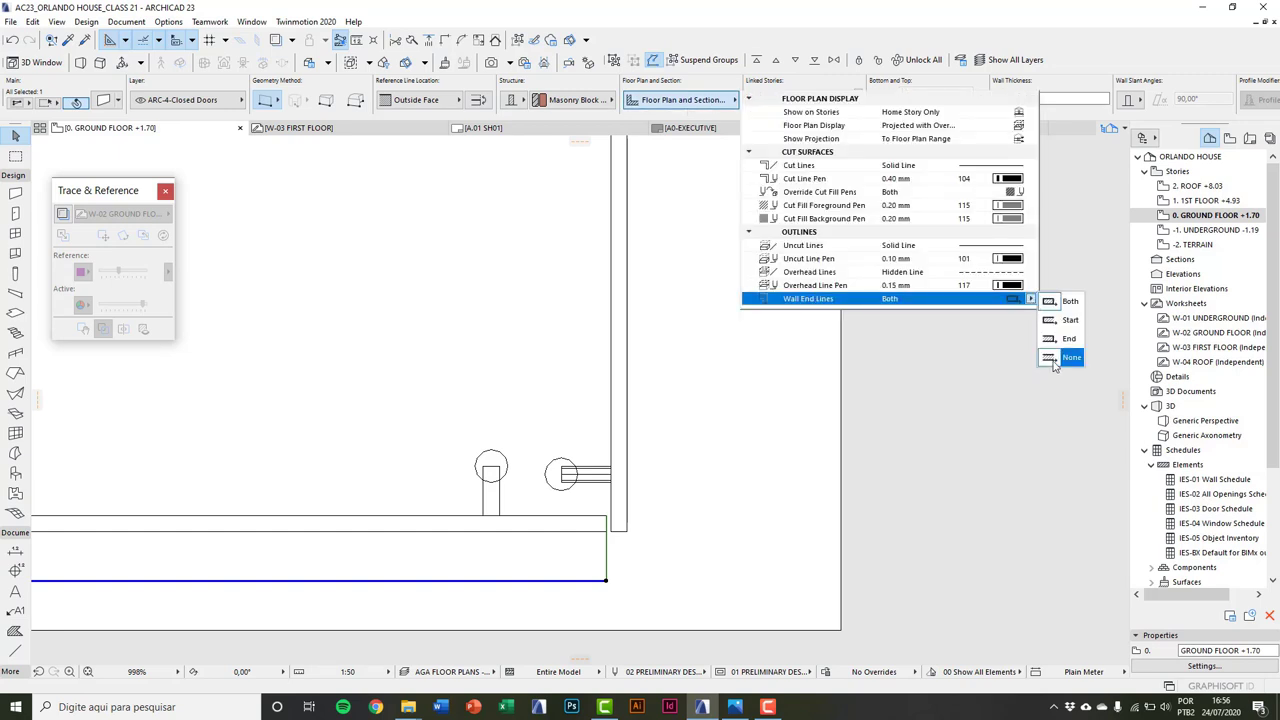
click(1062, 357)
click(610, 557)
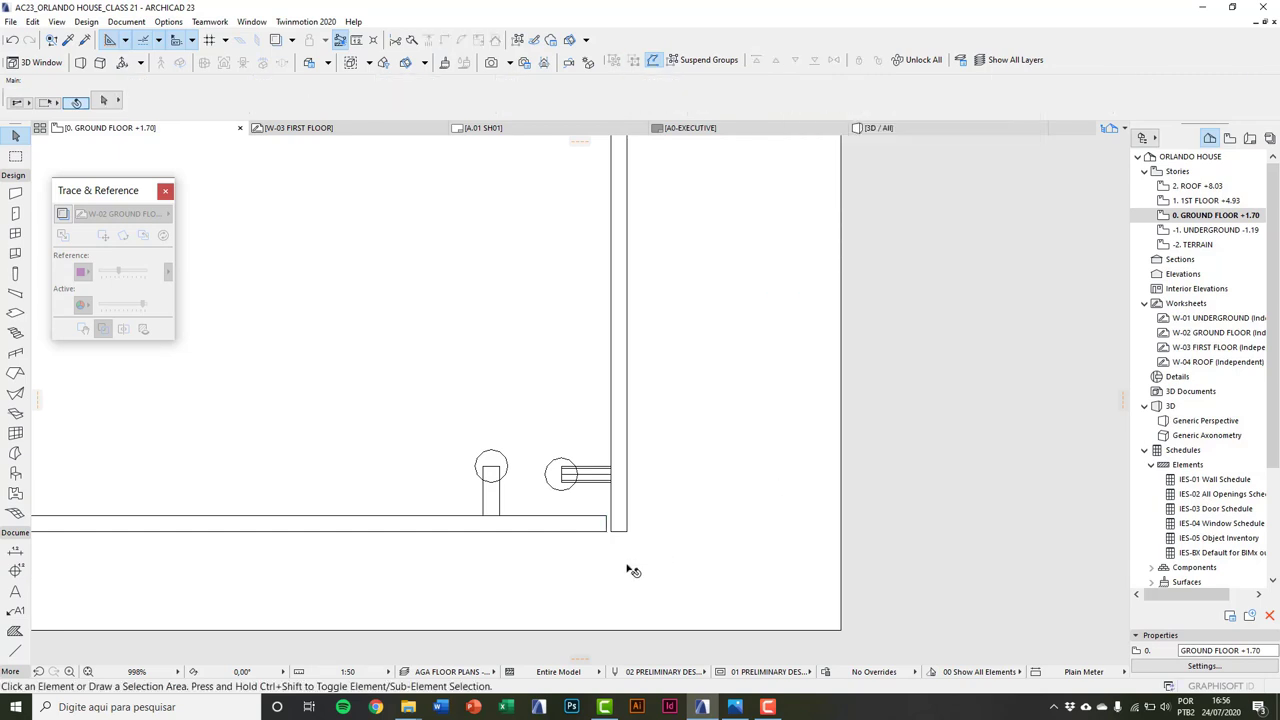
Step: From the 3D view, open the pool-side door New Door 1 as a library object and show its 2D symbol for editing
scroll(630, 569, down, 6)
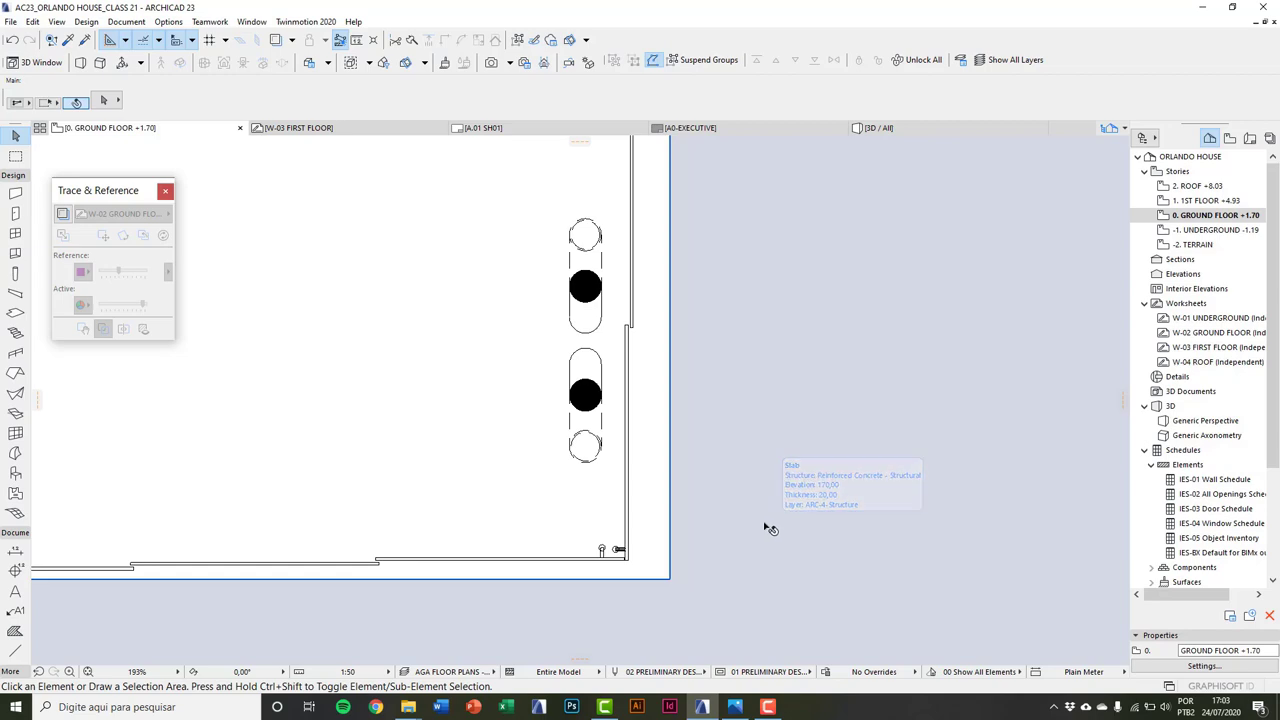
key(F3)
scroll(642, 525, up, 3)
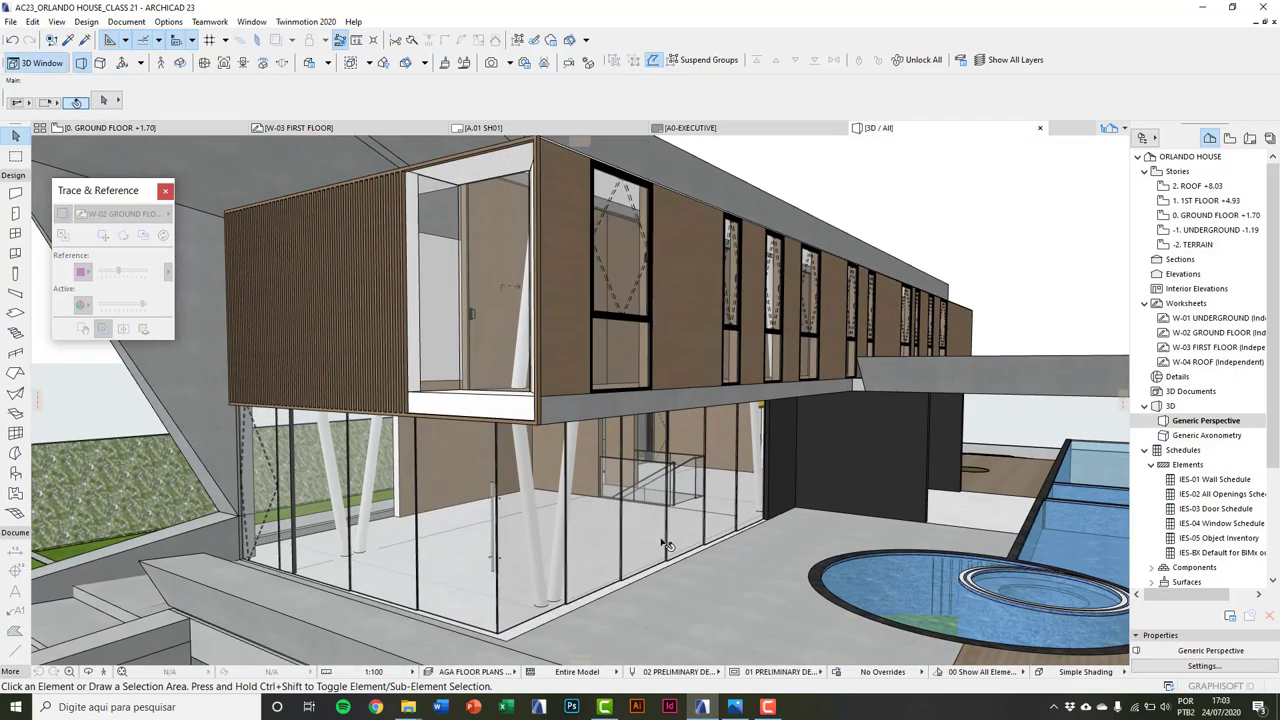
click(677, 522)
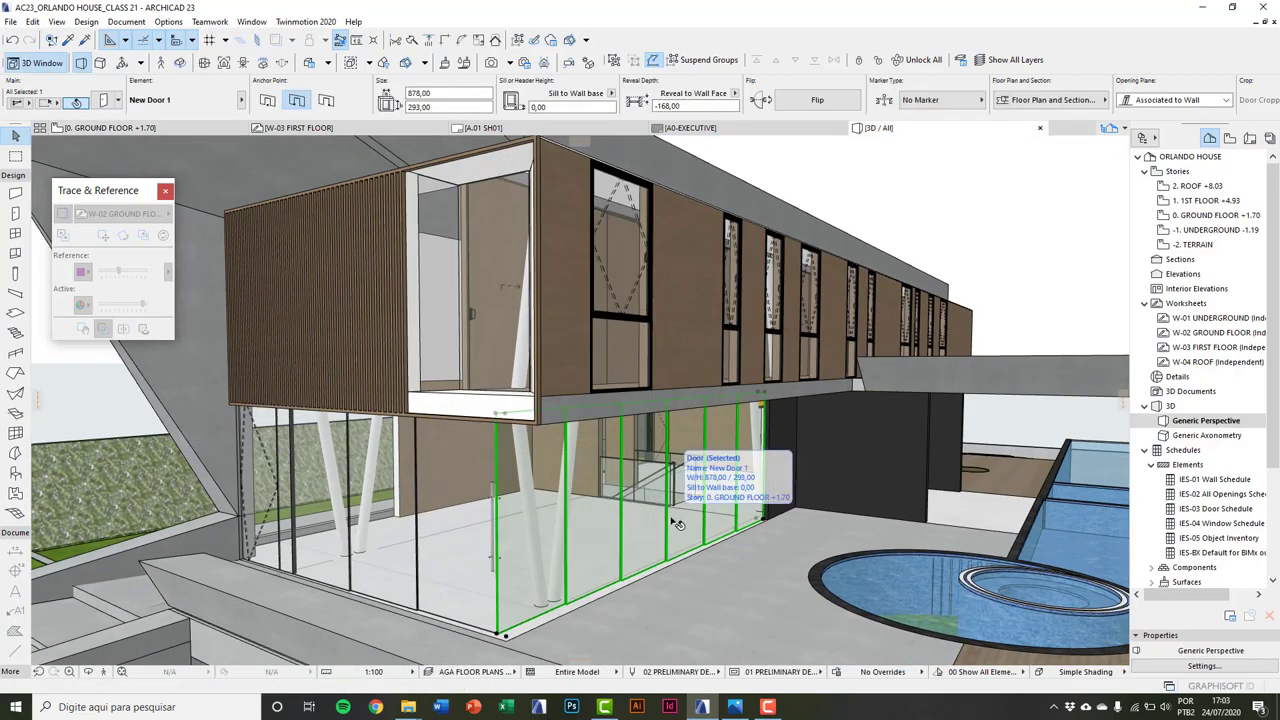
click(10, 21)
mouse_move(70, 266)
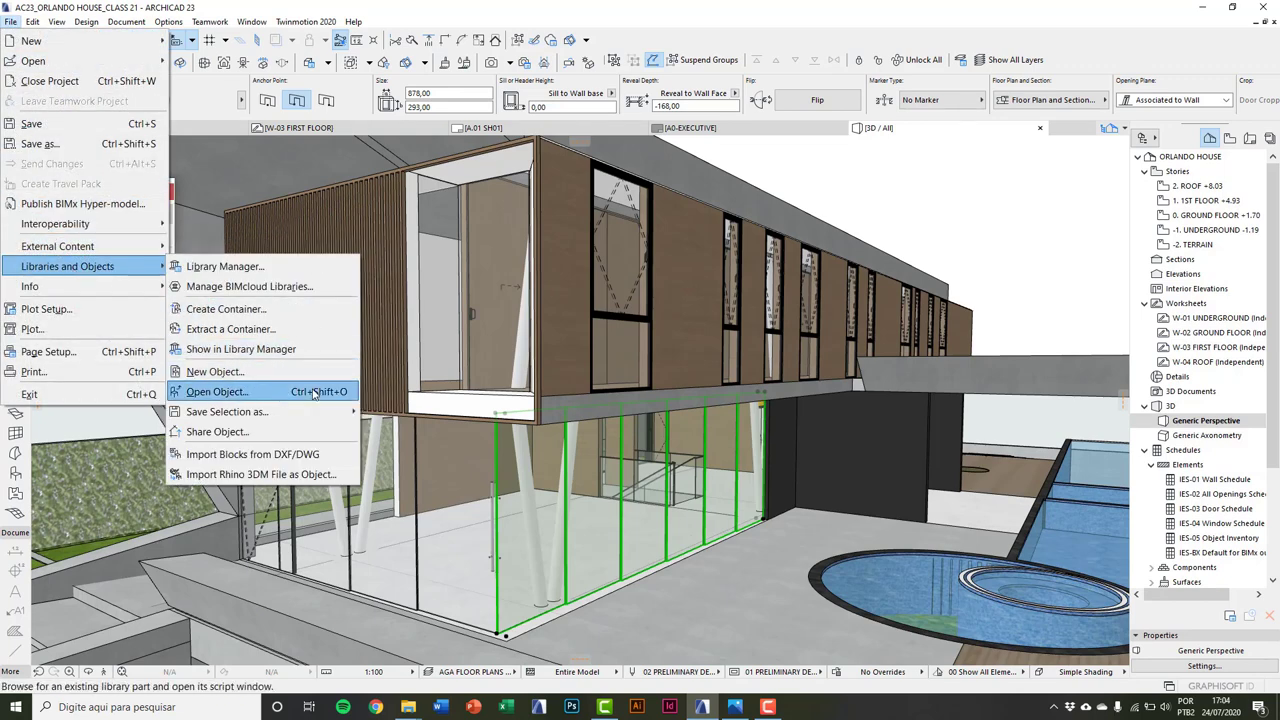
click(314, 392)
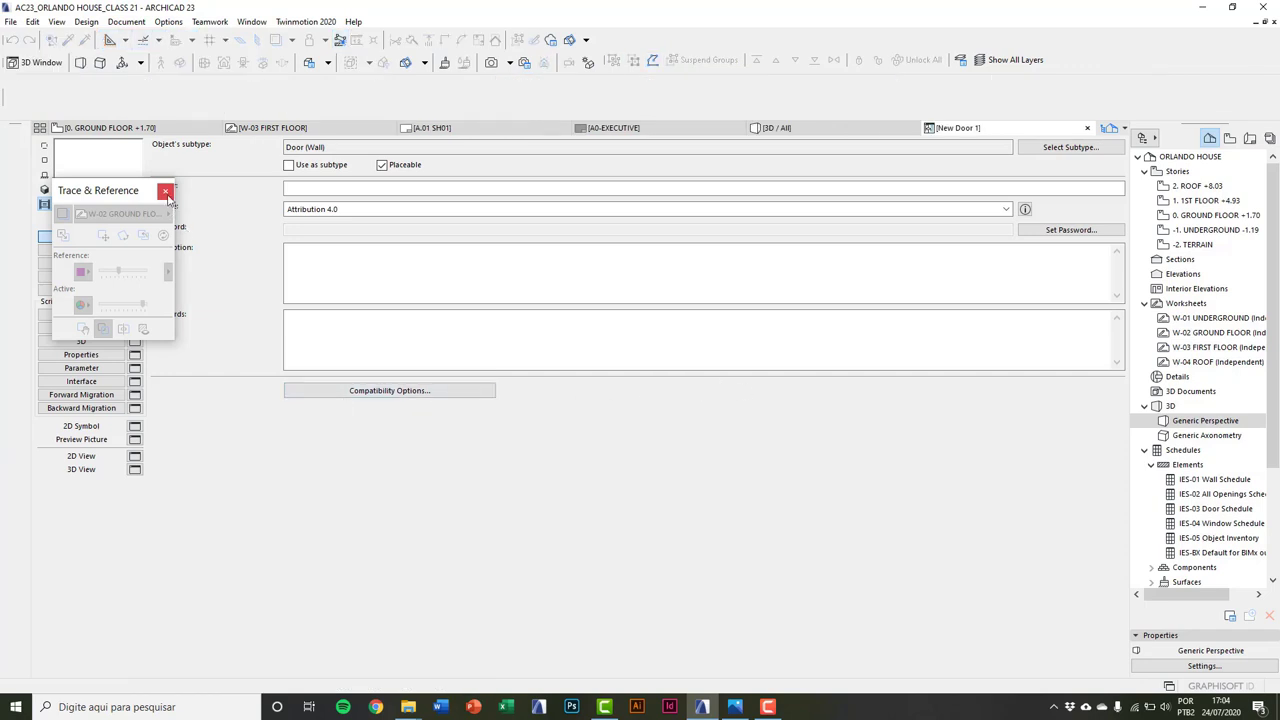
click(166, 191)
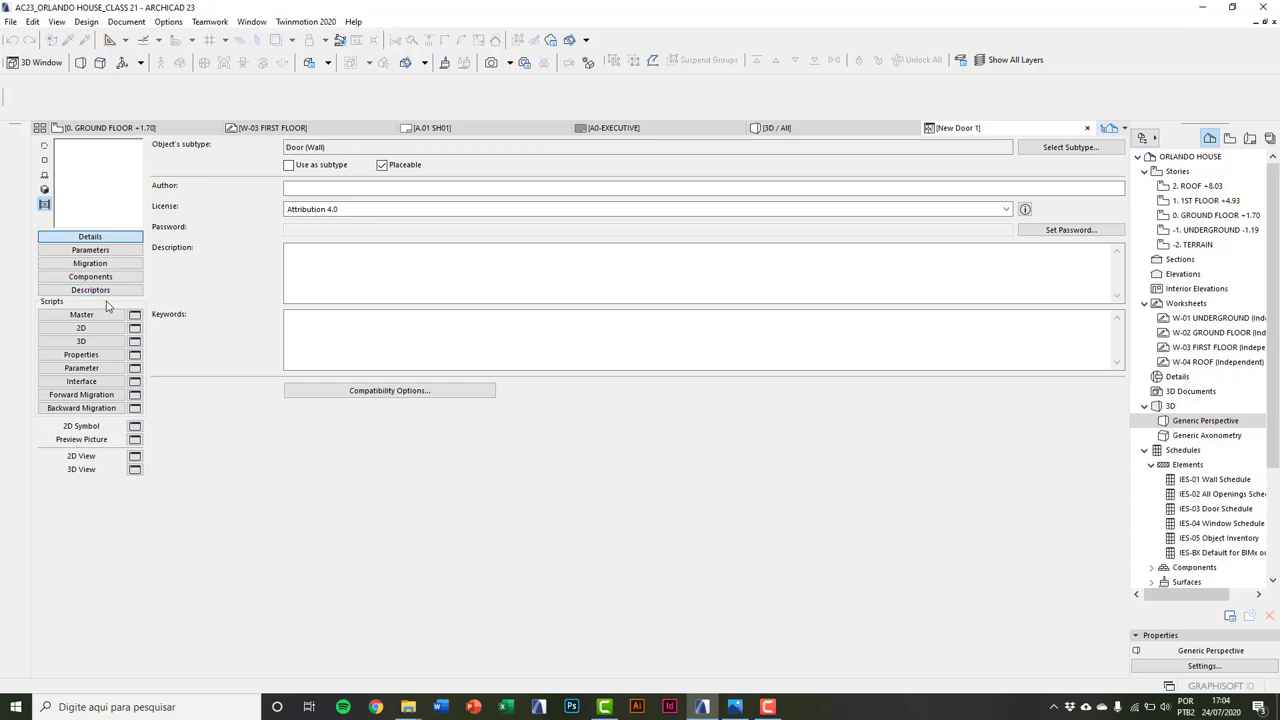
click(134, 427)
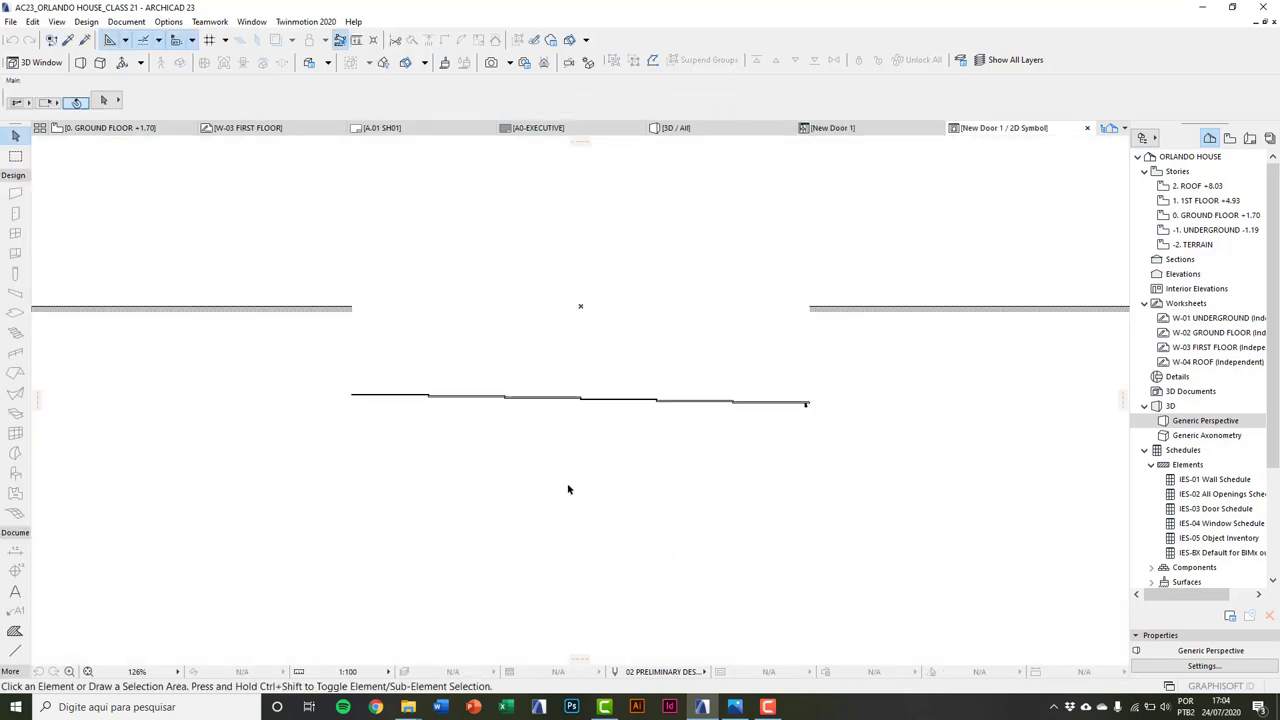
Step: Delete all the door handle linework from the 2D symbol, keeping the glass panel outlines
middle_drag(698, 515, 585, 504)
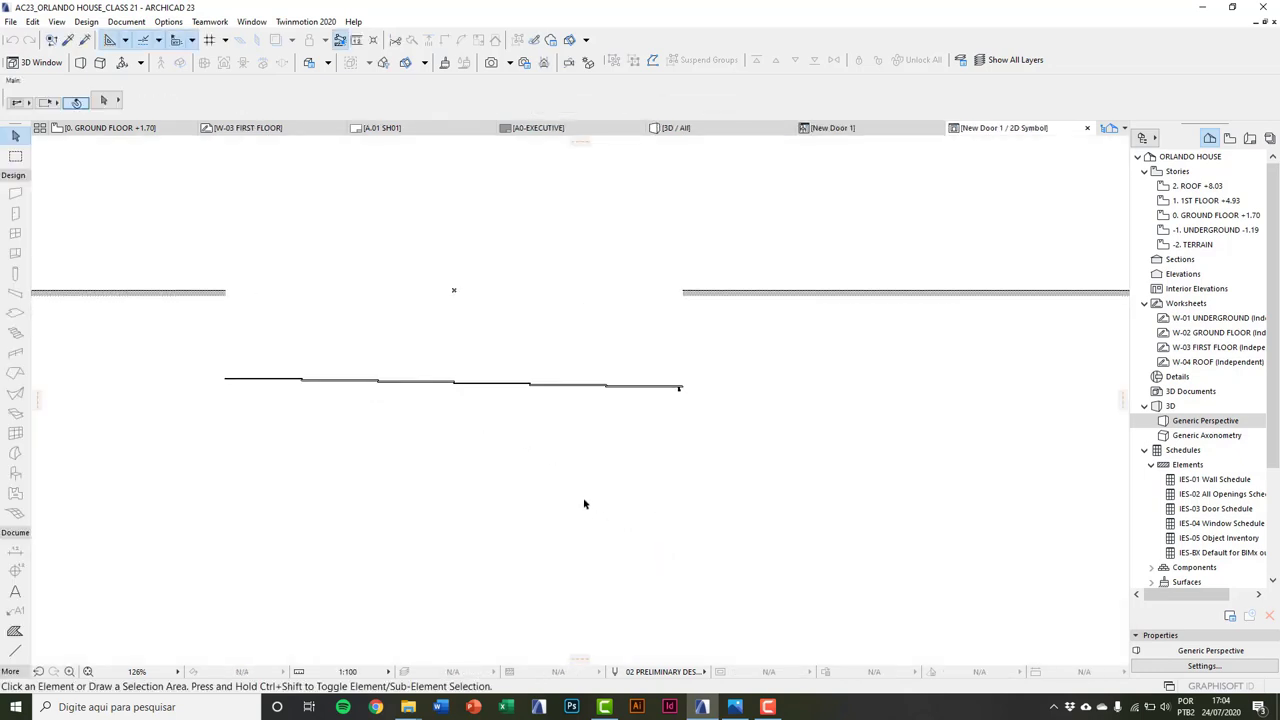
scroll(682, 392, up, 10)
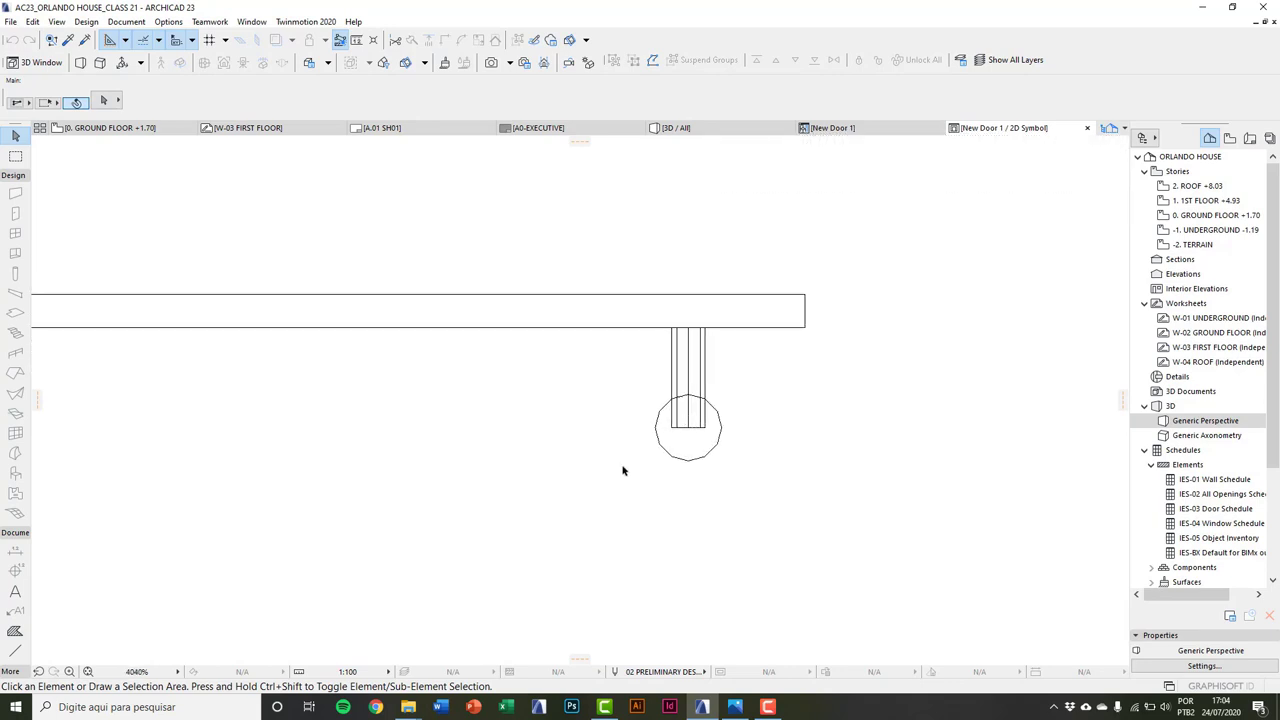
drag(601, 507, 765, 317)
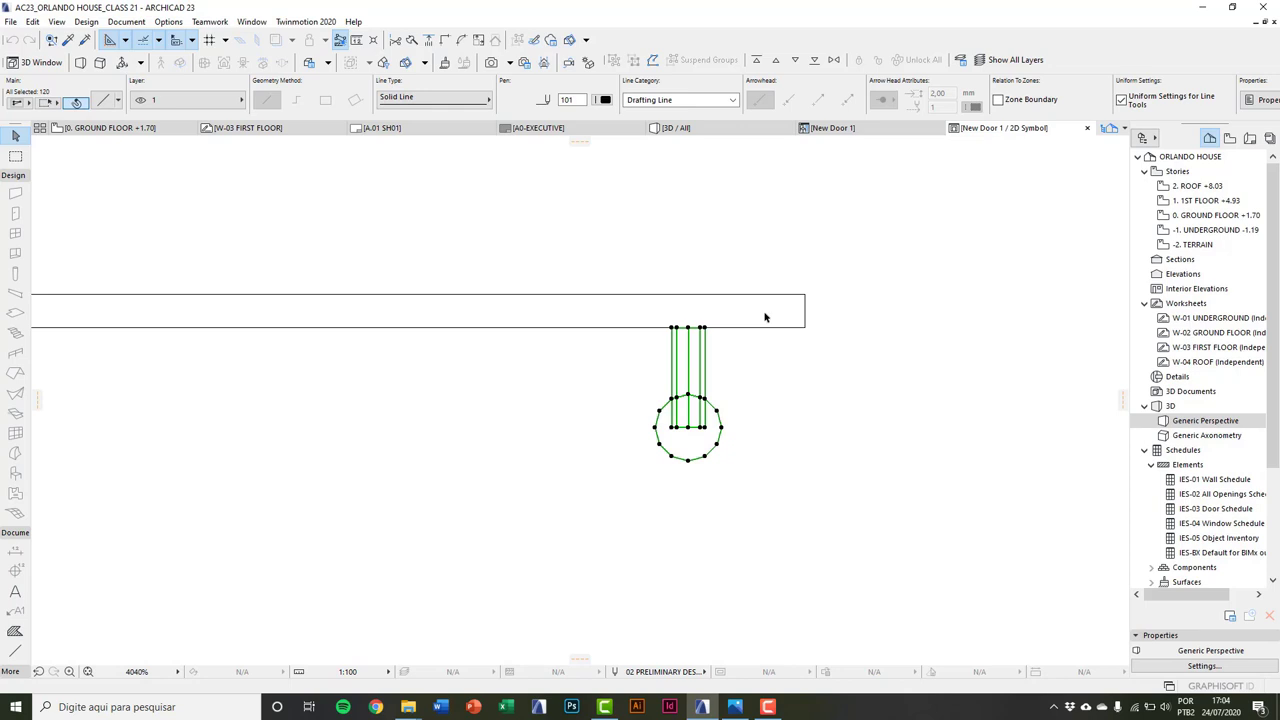
key(Delete)
scroll(585, 590, down, 2)
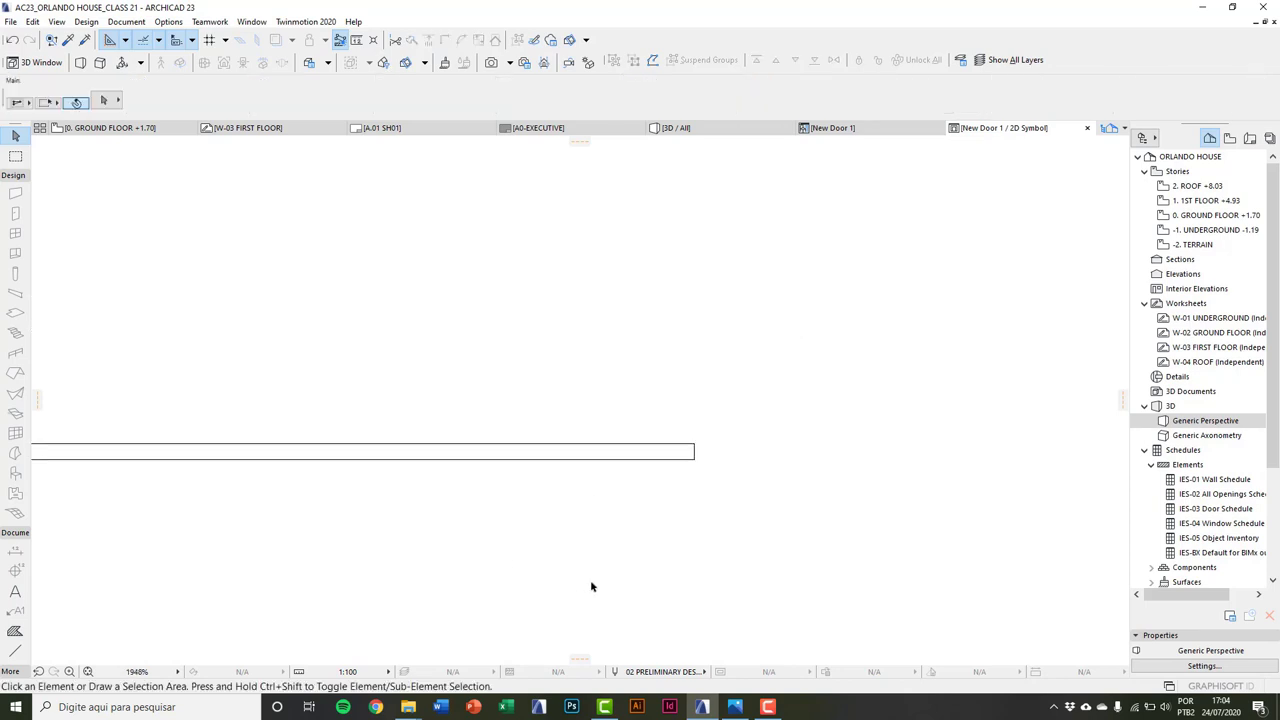
Step: With line pen 102, draw a short horizontal arrow shaft alongside the handle-side panel, ending just past its overlap with the neighbouring panel
scroll(520, 515, down, 3)
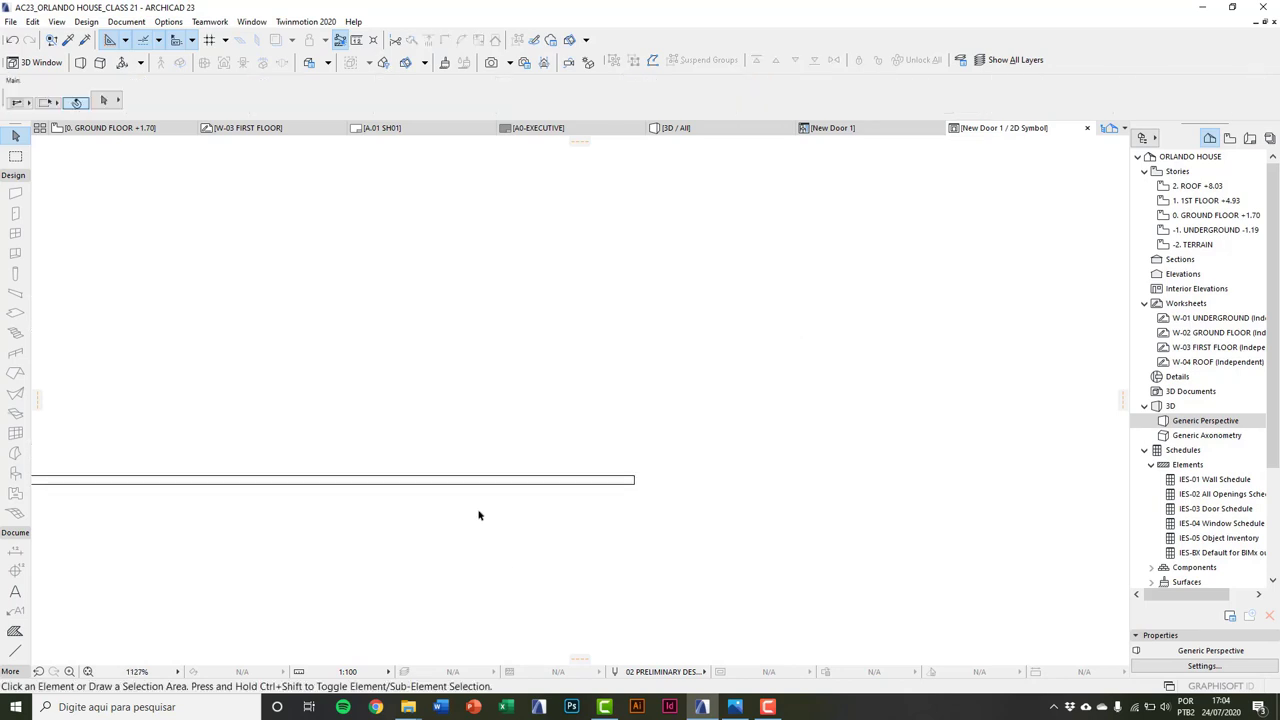
click(15, 650)
click(605, 100)
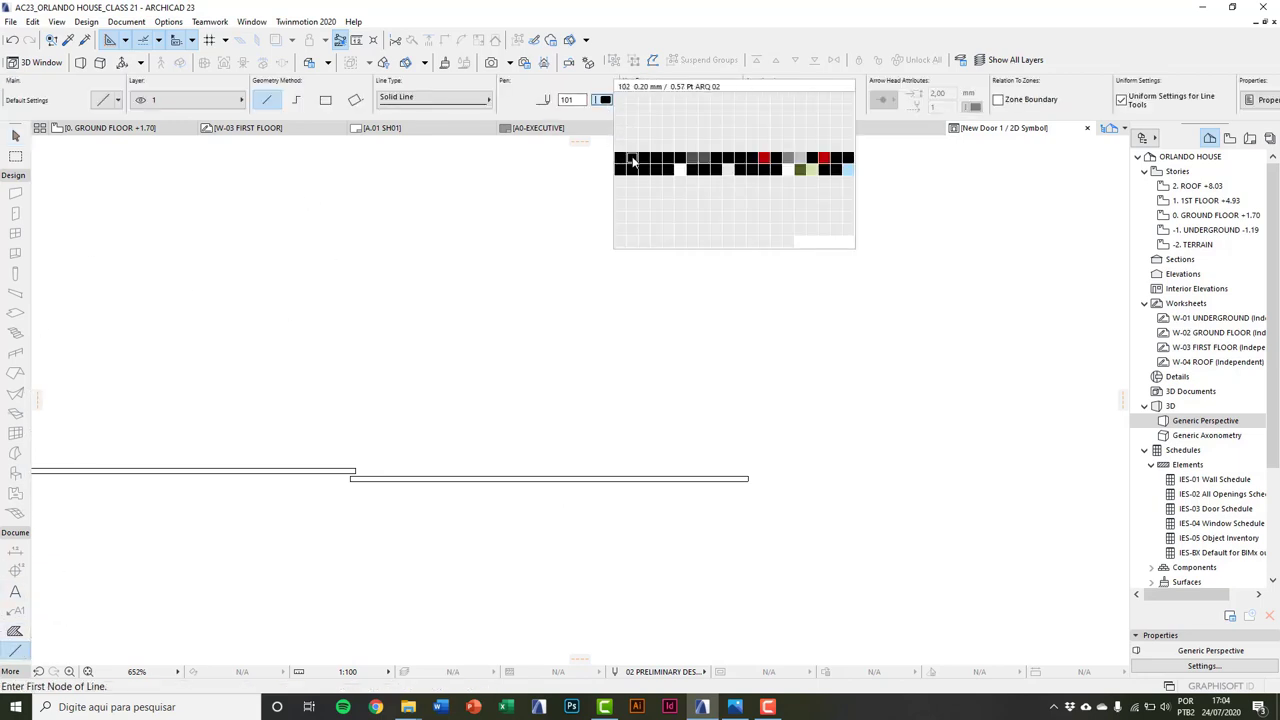
click(635, 163)
scroll(560, 500, down, 5)
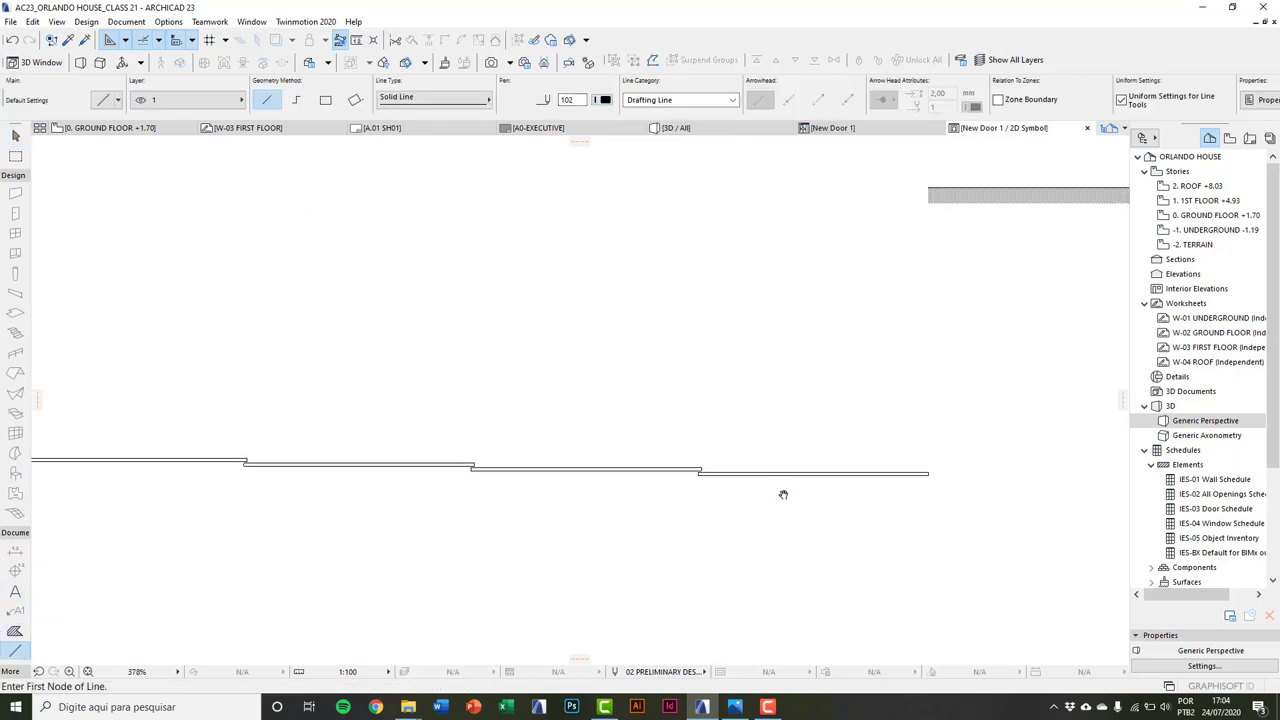
scroll(714, 497, up, 5)
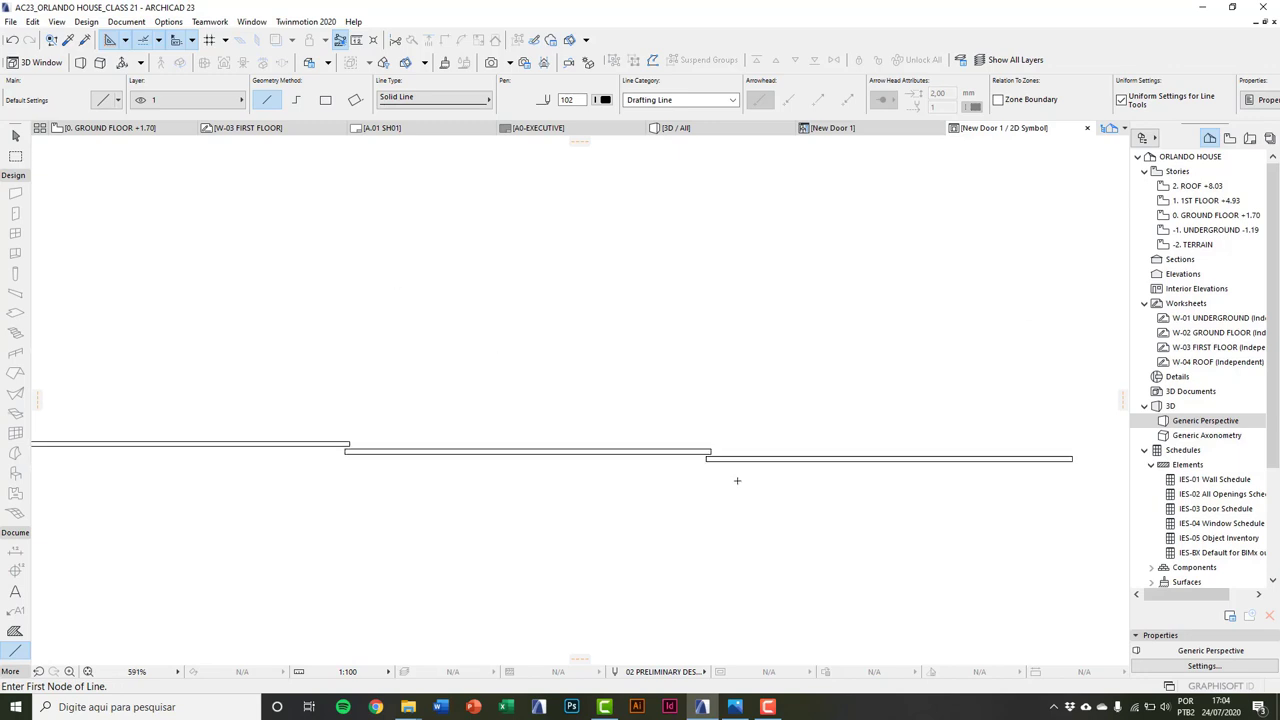
click(756, 455)
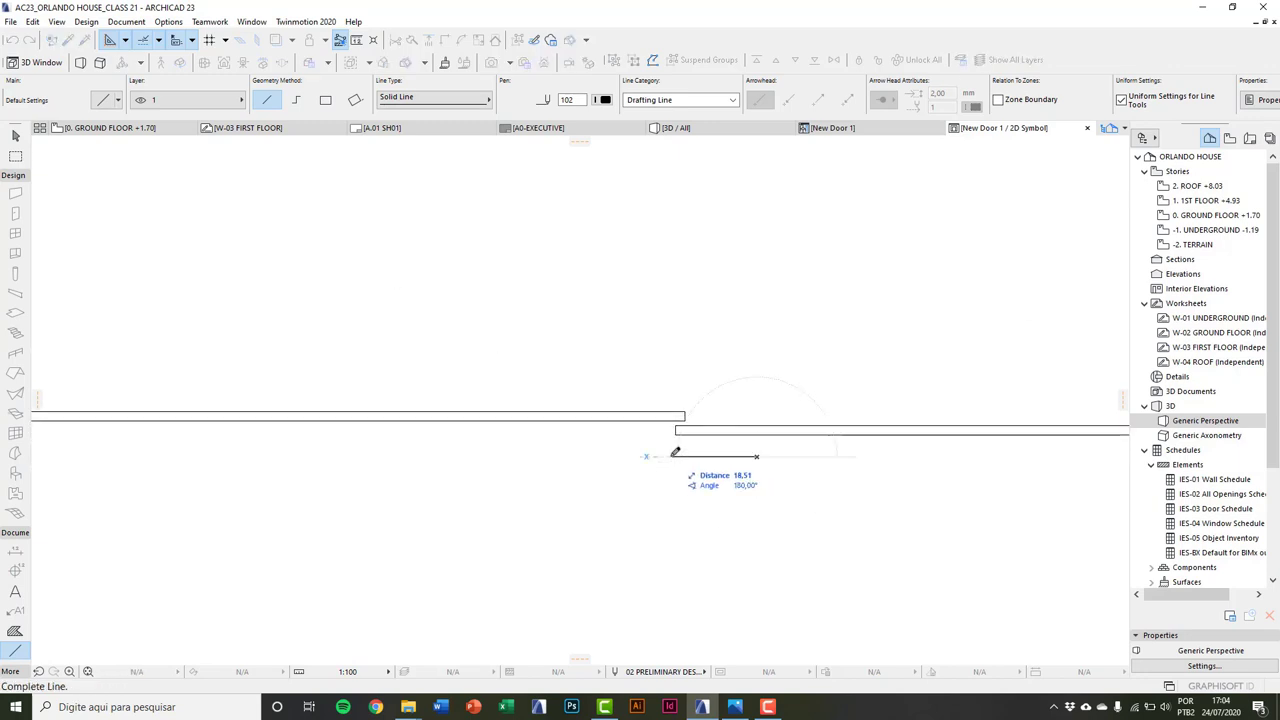
click(665, 456)
Step: Draw a slanted arrowhead line about 5 cm long at the shaft's end and mirror a copy of it across the shaft
scroll(678, 452, up, 2)
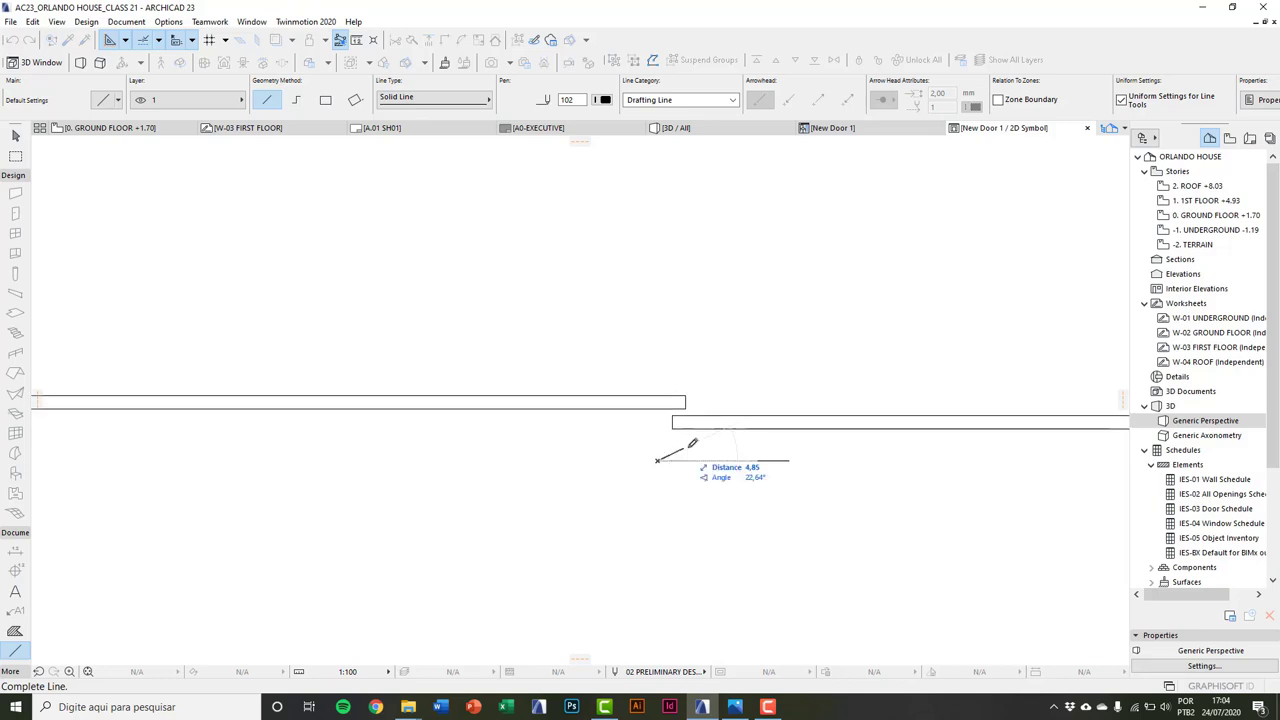
shift+click(689, 448)
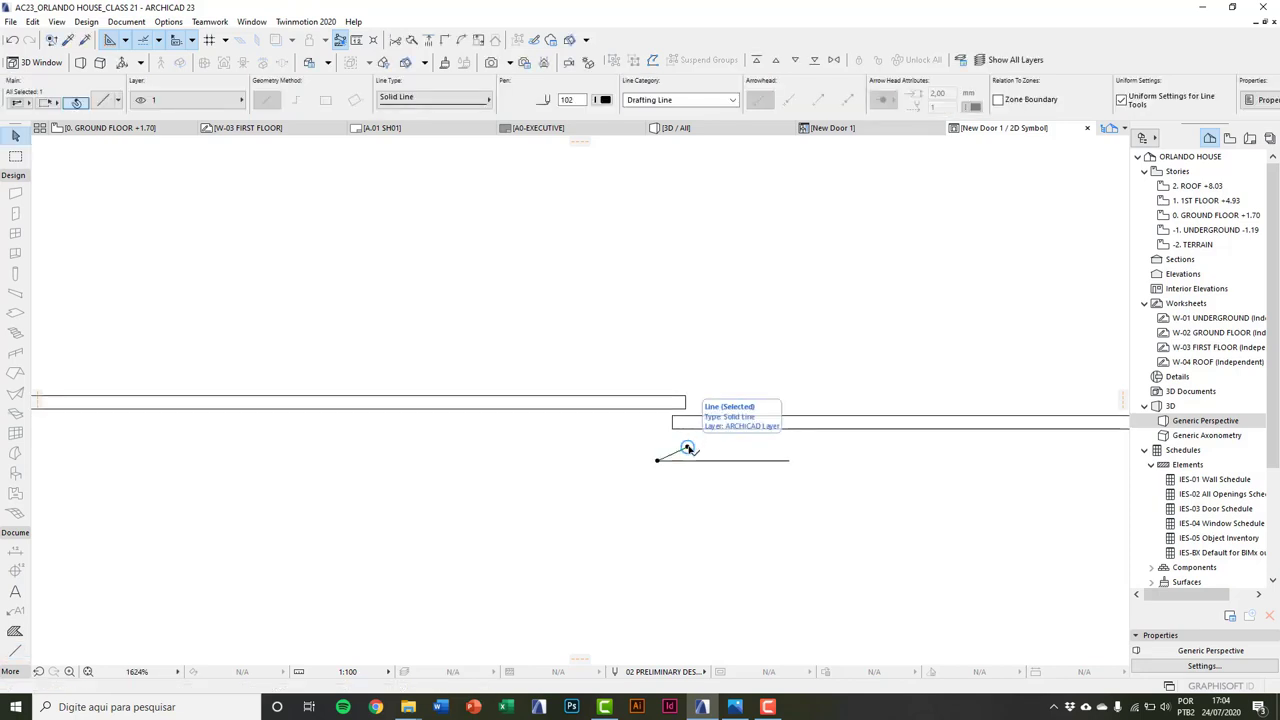
key(ctrl+shift+m)
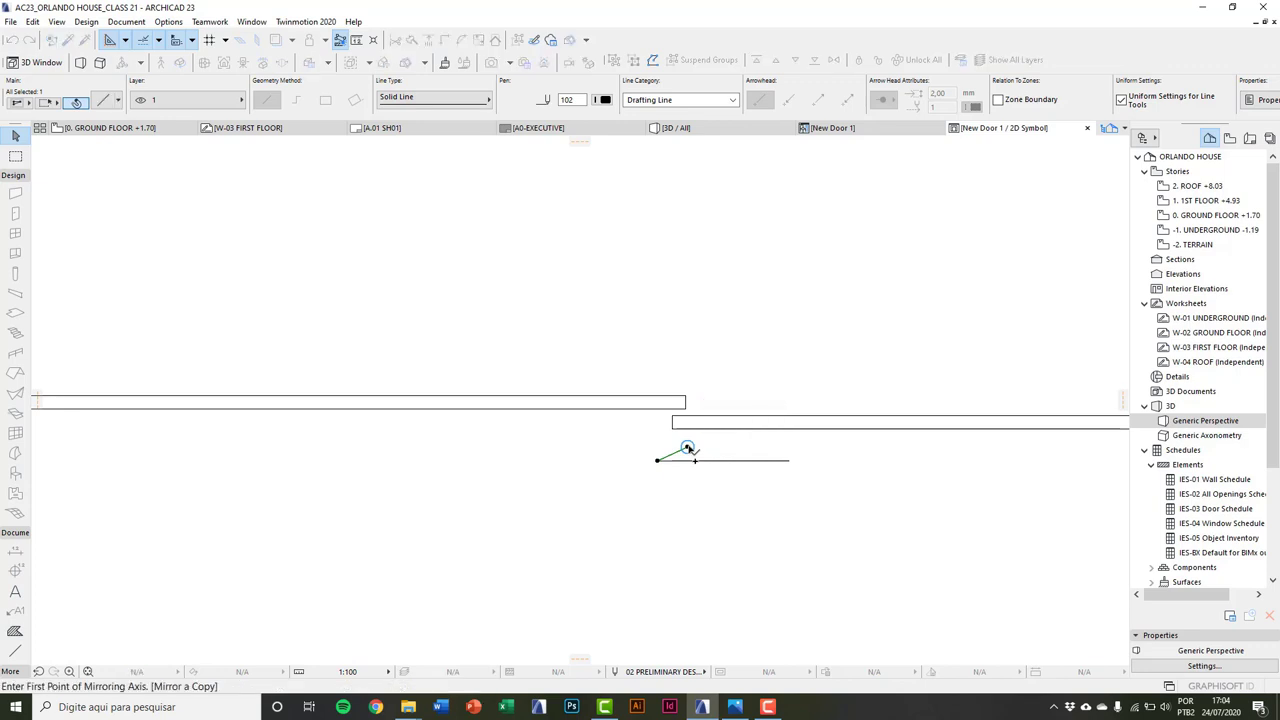
click(660, 462)
click(748, 462)
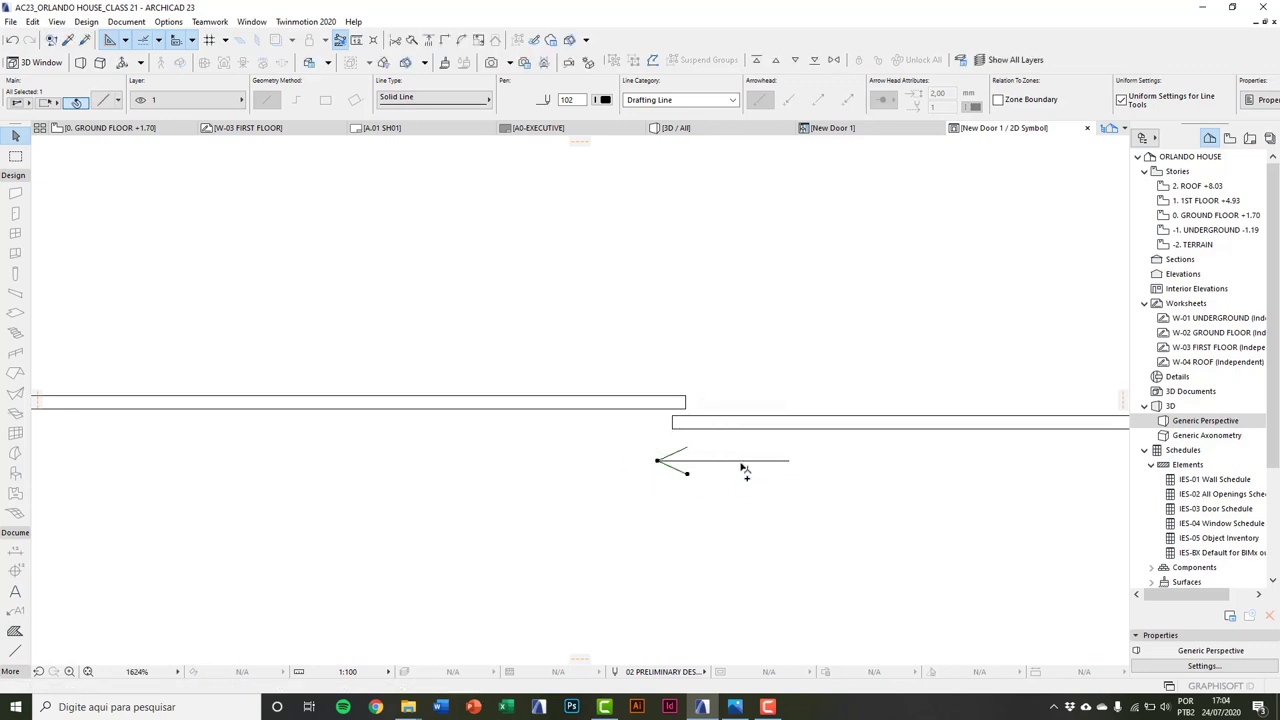
scroll(733, 494, down, 3)
scroll(730, 532, down, 3)
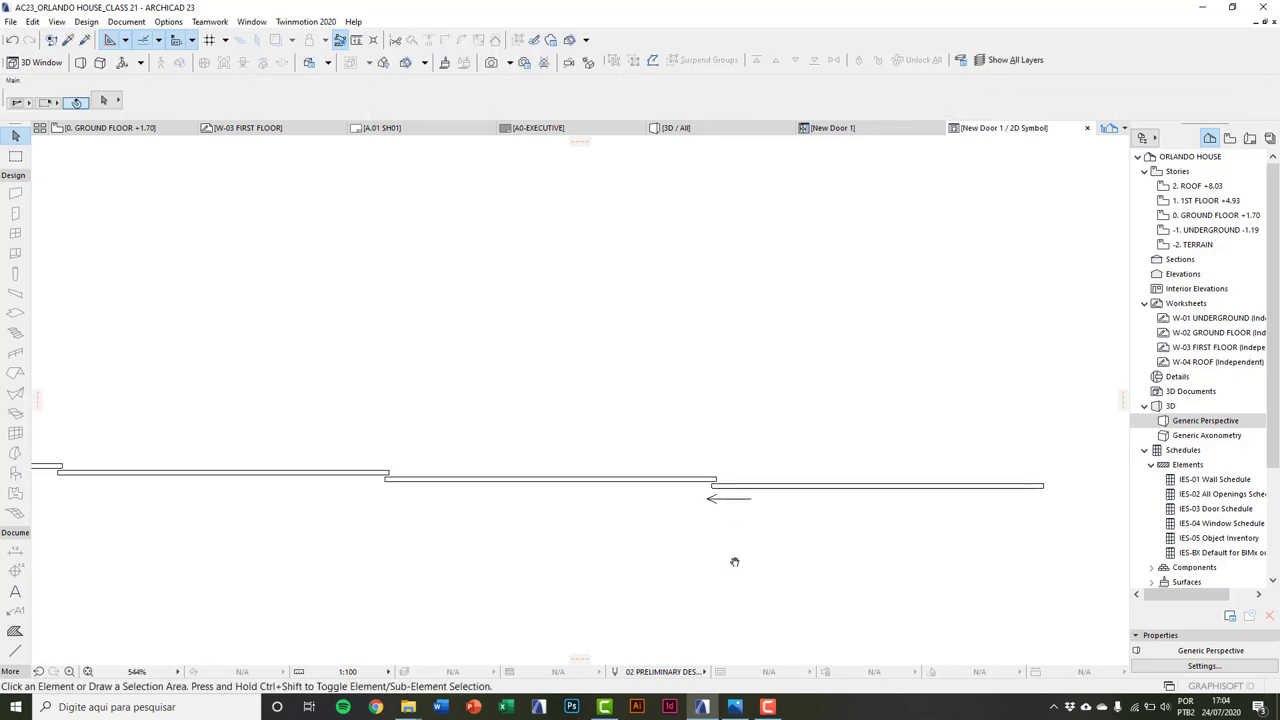
middle_drag(734, 560, 757, 592)
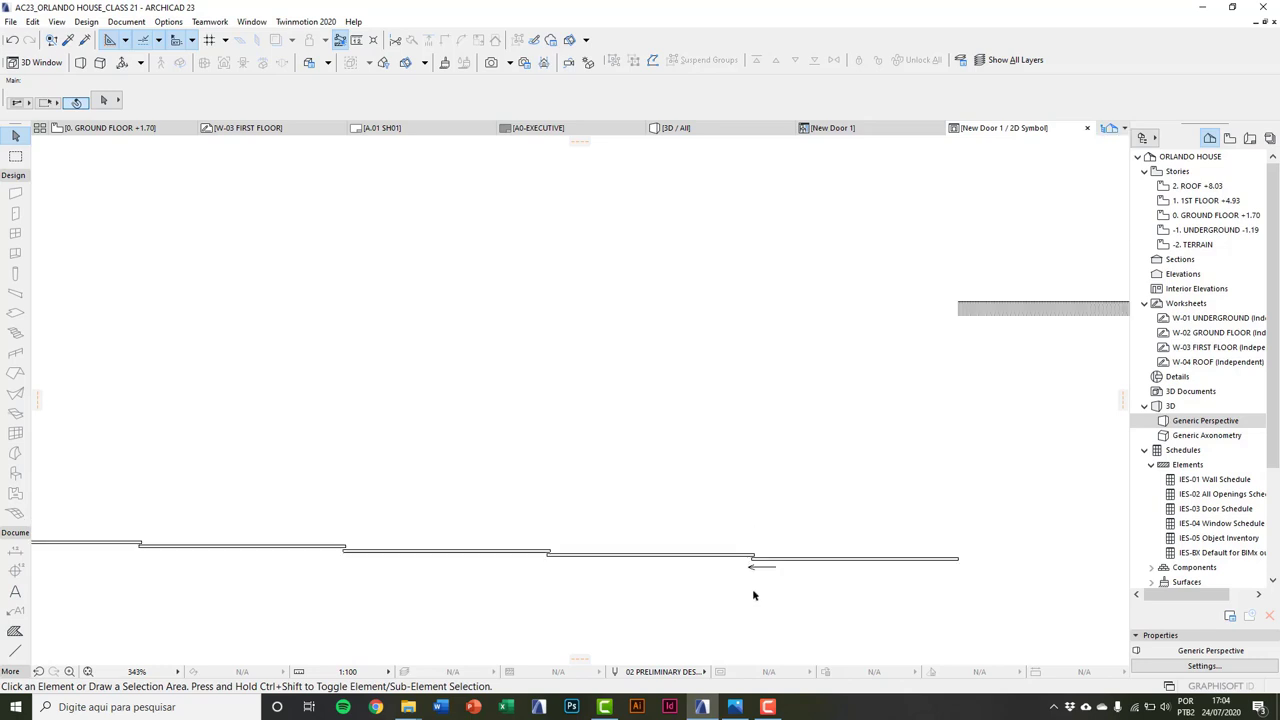
scroll(560, 583, down, 3)
scroll(400, 535, up, 4)
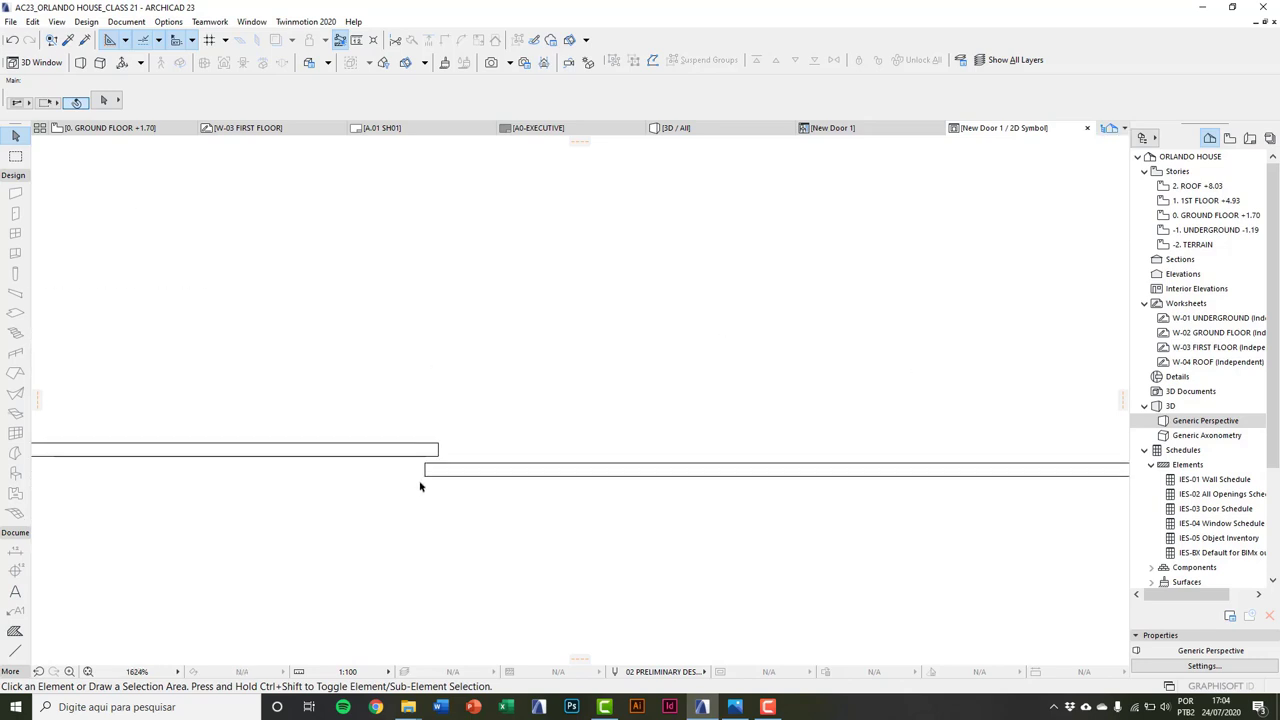
Step: Shift the second panel outline horizontally toward the first panel so the two overlap more
click(418, 455)
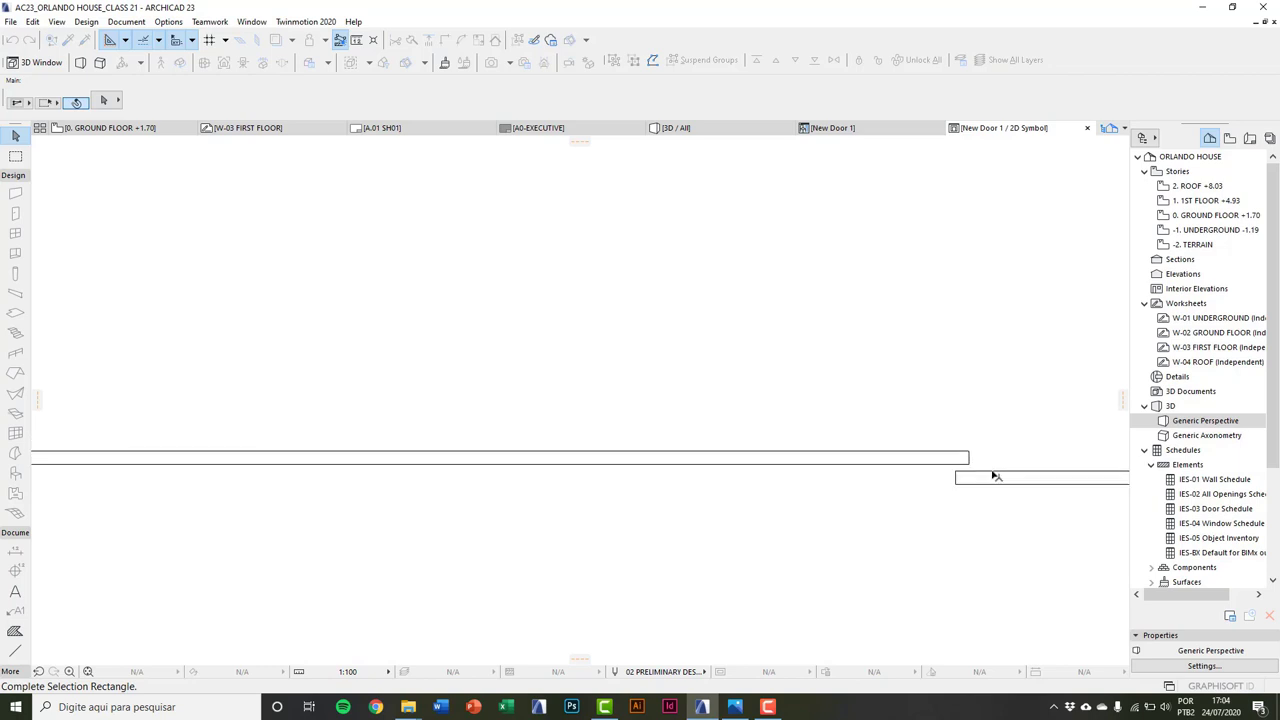
click(874, 514)
scroll(874, 514, down, 3)
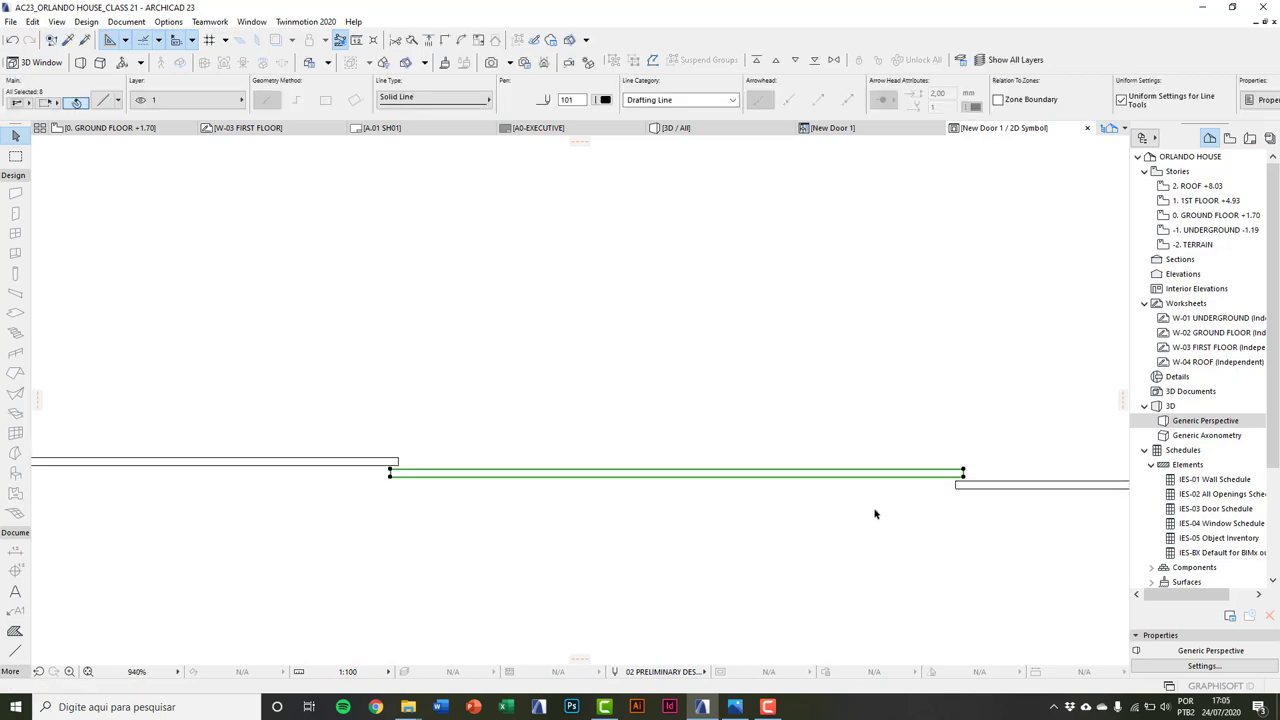
key(ctrl+d)
click(839, 521)
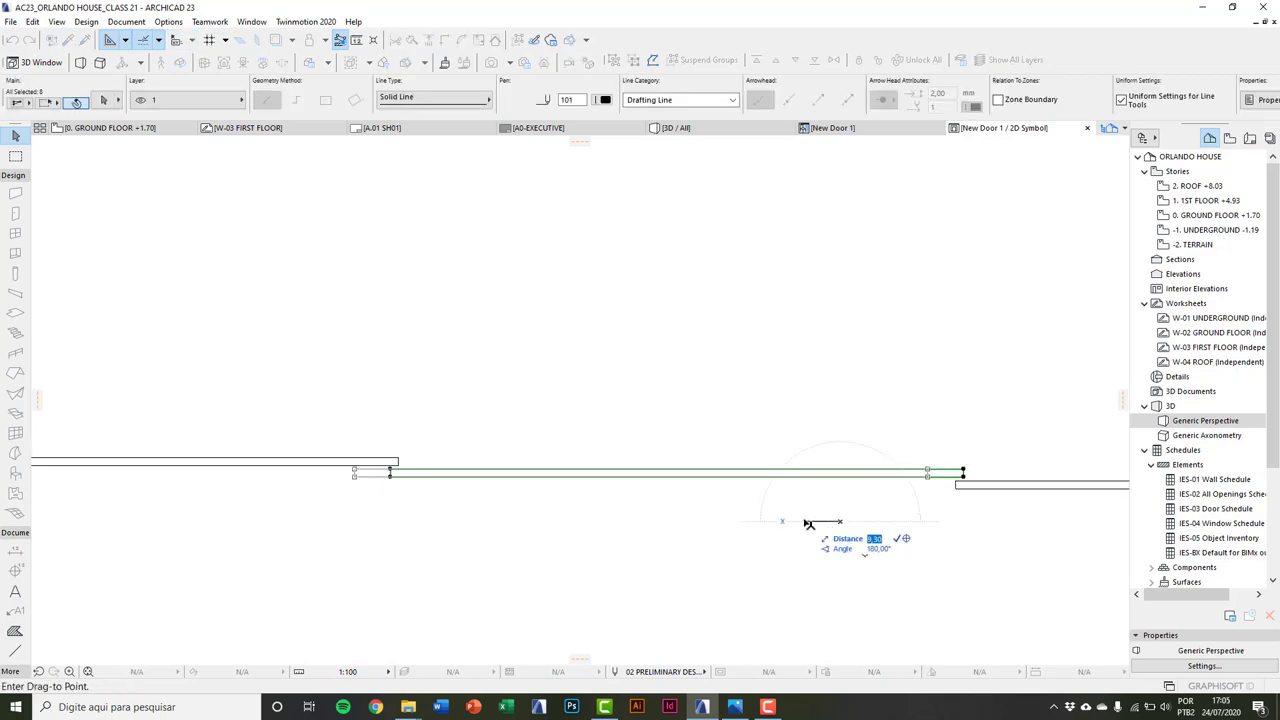
key(Return)
scroll(803, 523, down, 2)
middle_drag(829, 486, 403, 477)
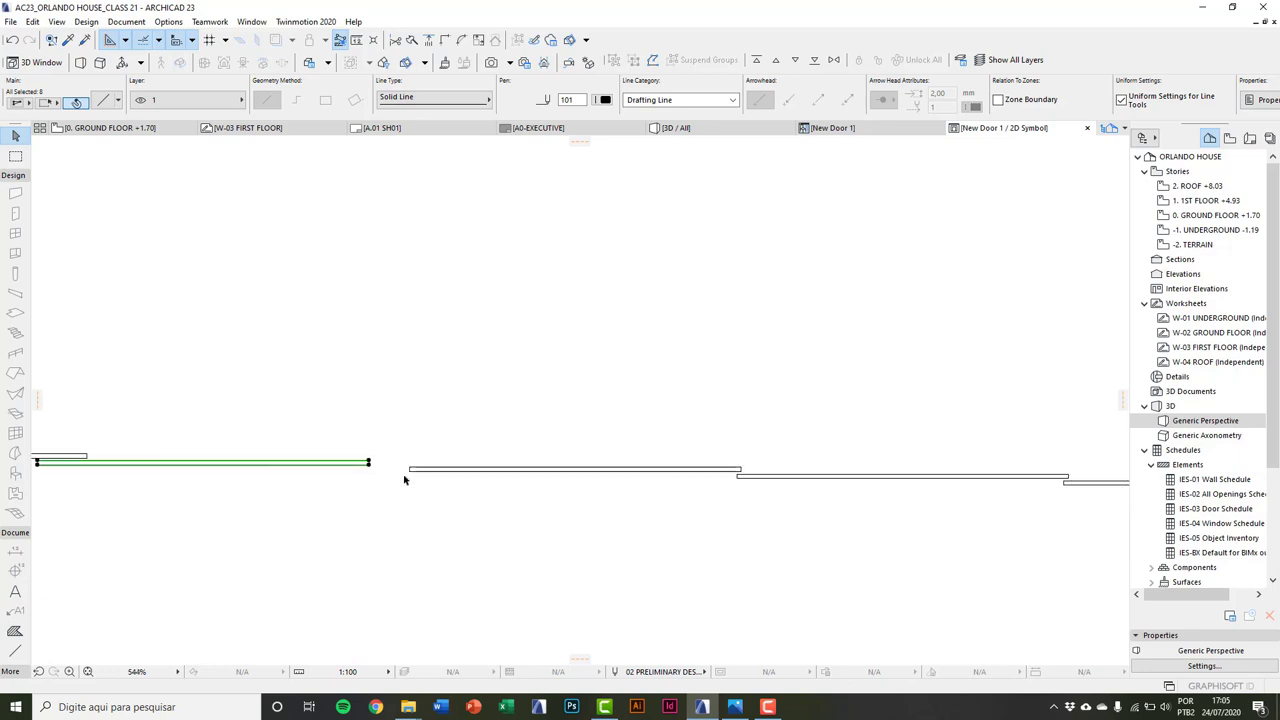
key(Escape)
Step: Move the third panel outline 40 cm horizontally toward the second so it overlaps its neighbour
click(406, 454)
scroll(700, 457, up, 3)
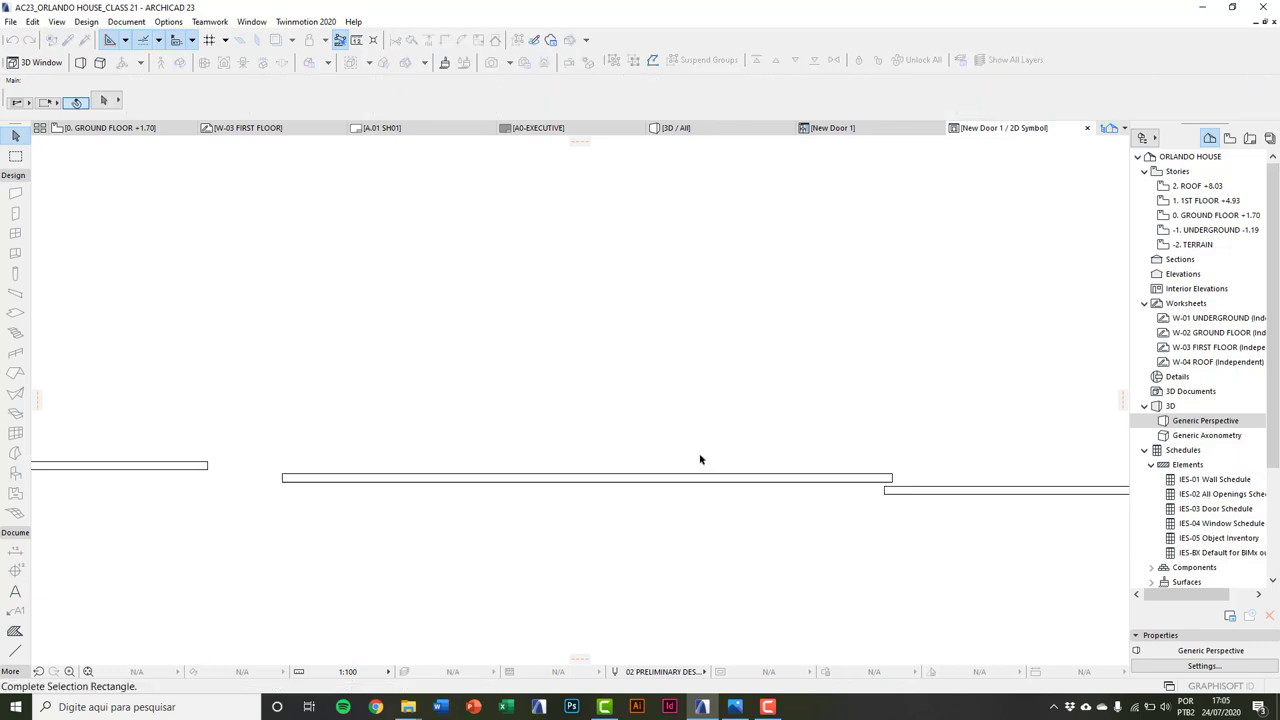
click(950, 491)
key(ctrl+d)
click(879, 521)
text(4)
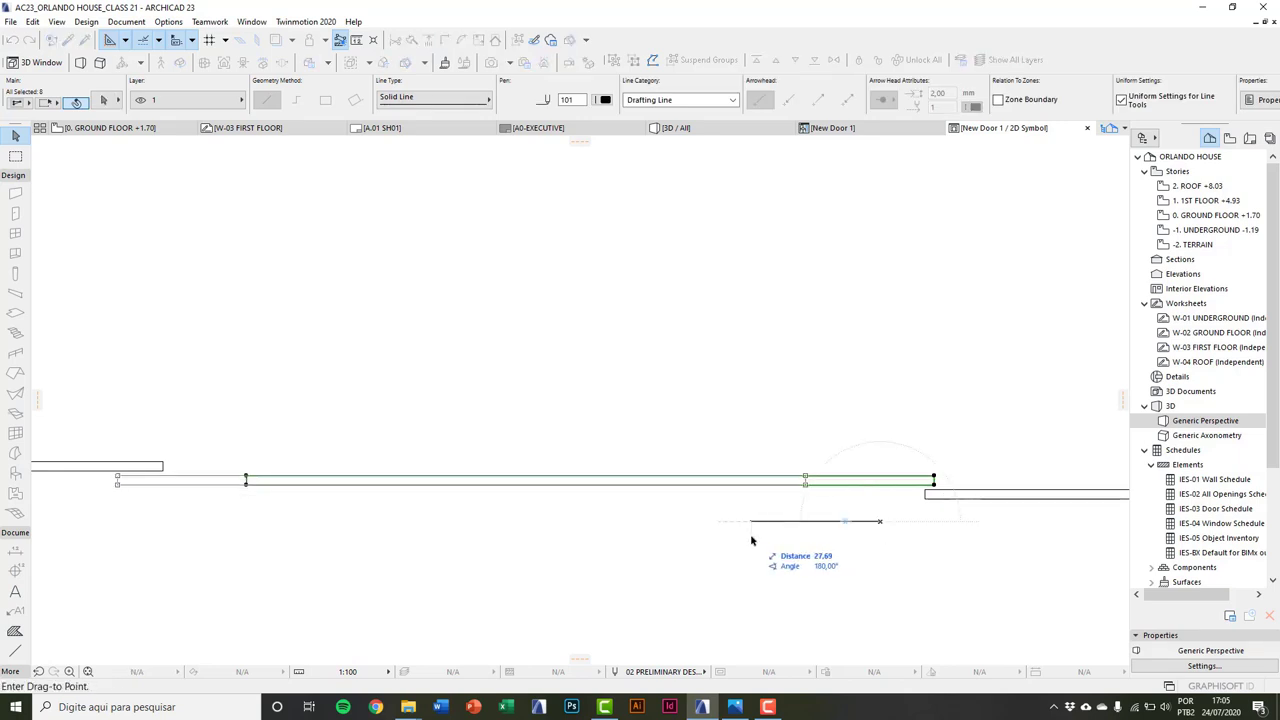
text(0)
key(Return)
scroll(646, 517, down, 3)
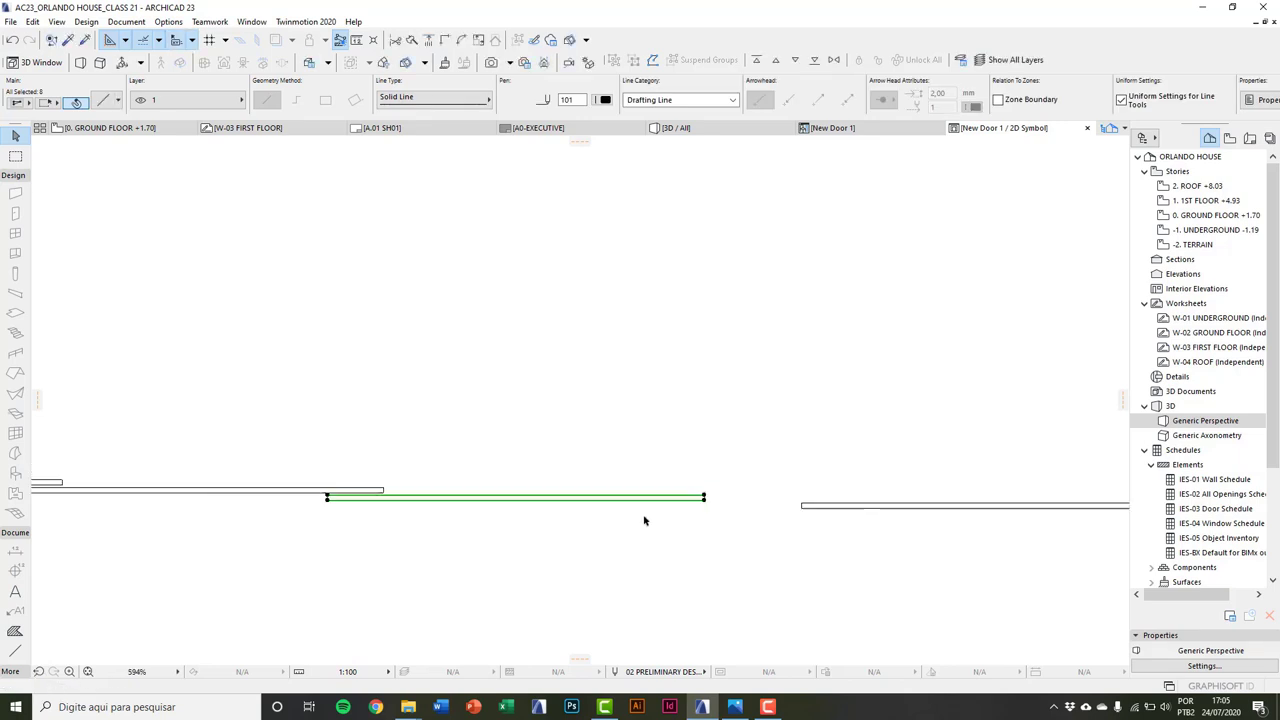
key(Escape)
Step: Shift the fourth panel outline horizontally until it overlaps the end of the third panel
click(606, 467)
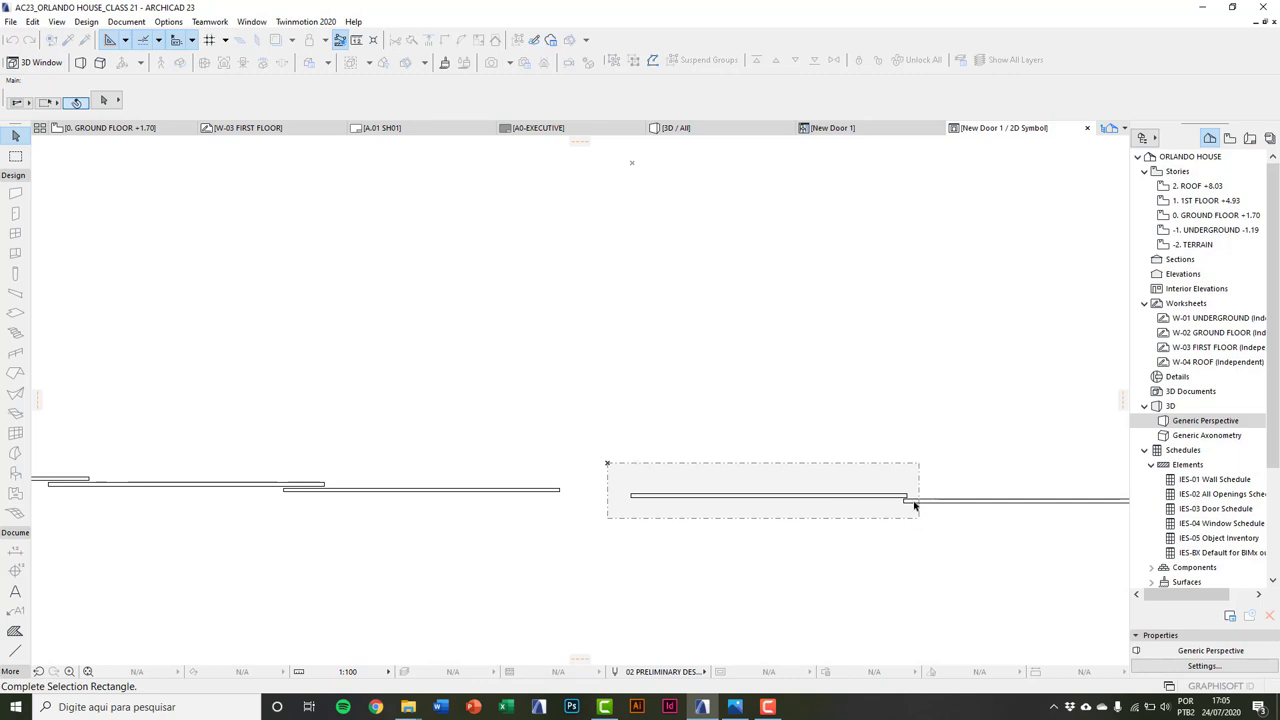
click(916, 503)
key(ctrl+d)
click(872, 524)
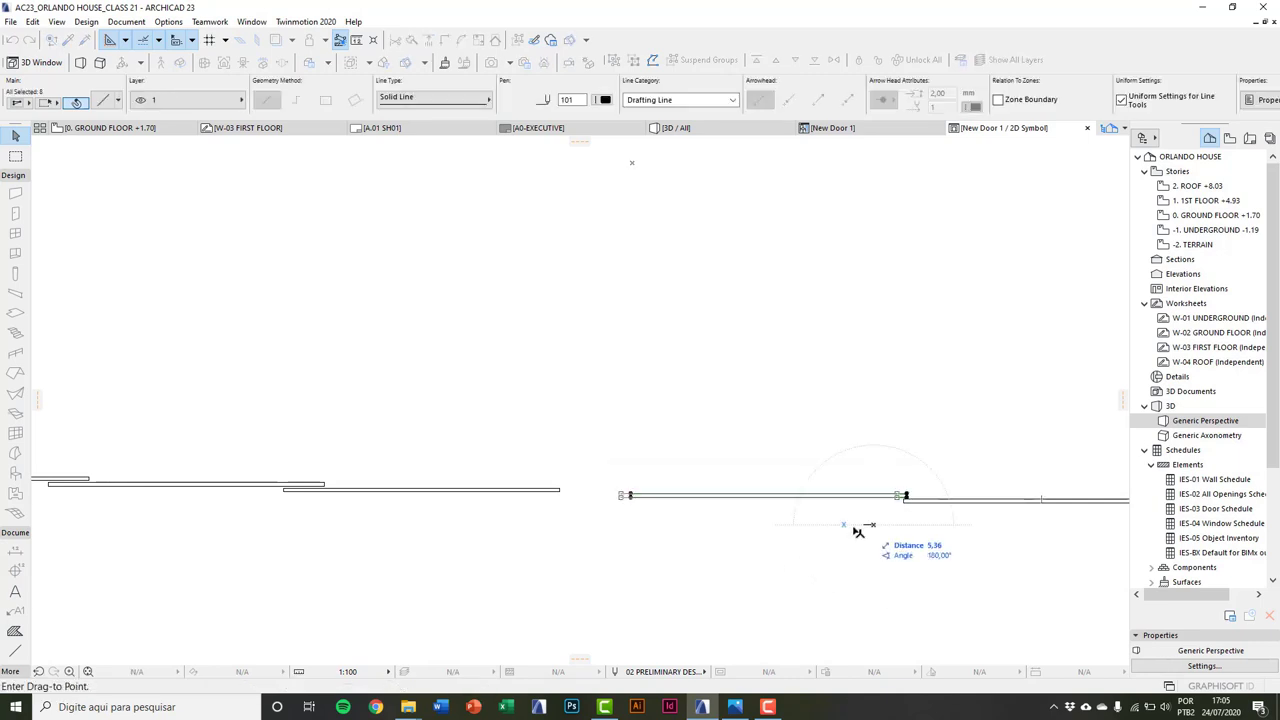
key(Return)
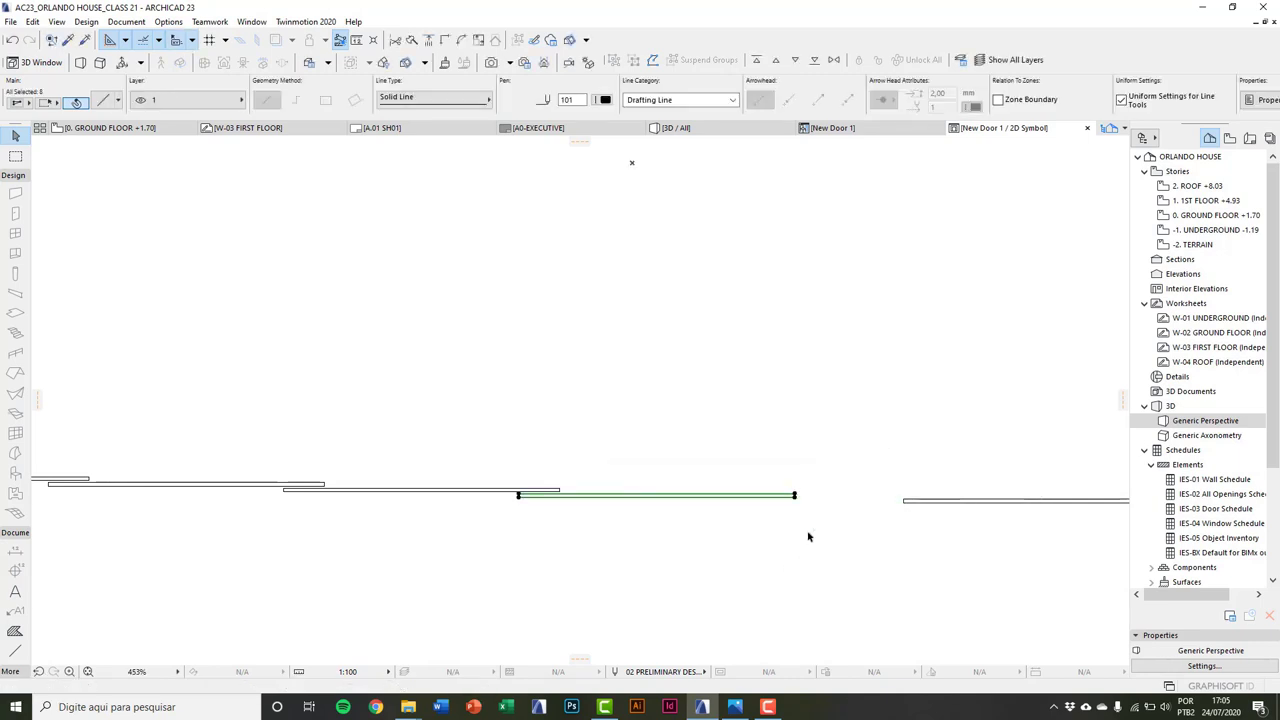
middle_drag(766, 526, 474, 520)
key(Escape)
Step: Shift the fifth panel outline horizontally until it overlaps the end of the fourth panel, leaving the arrow in place
click(620, 472)
click(909, 511)
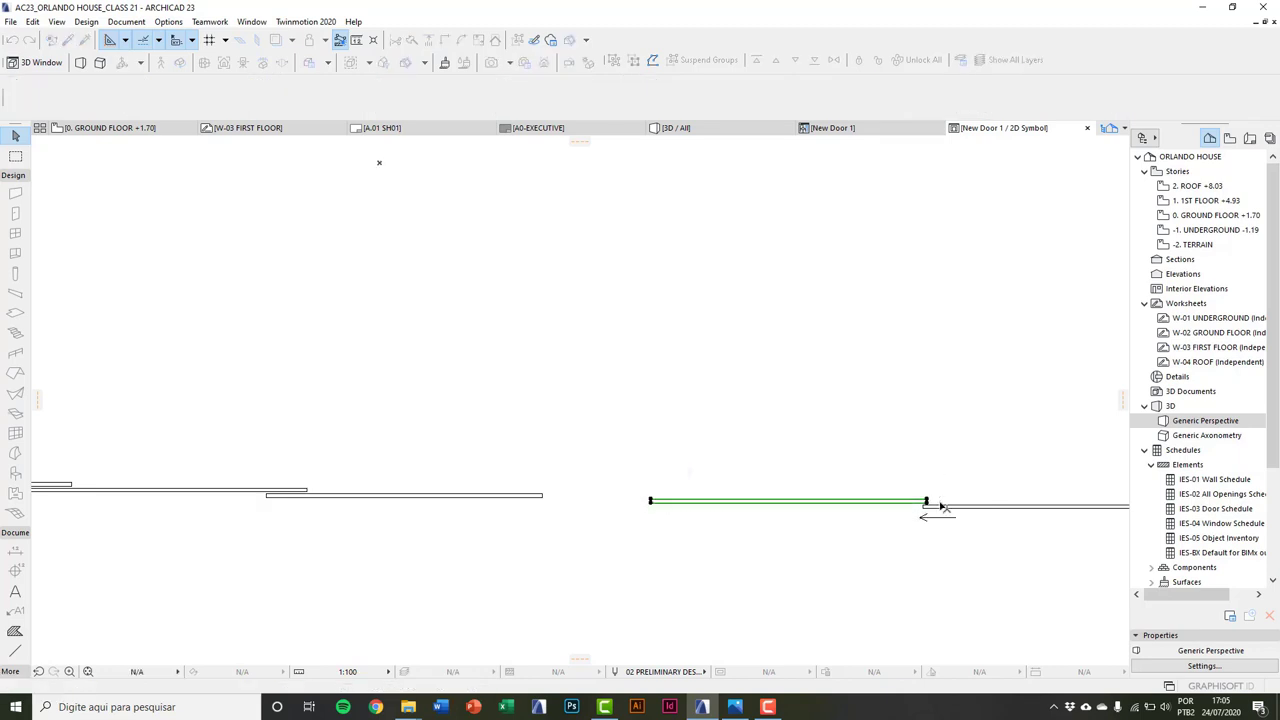
key(ctrl+d)
click(897, 463)
key(Tab)
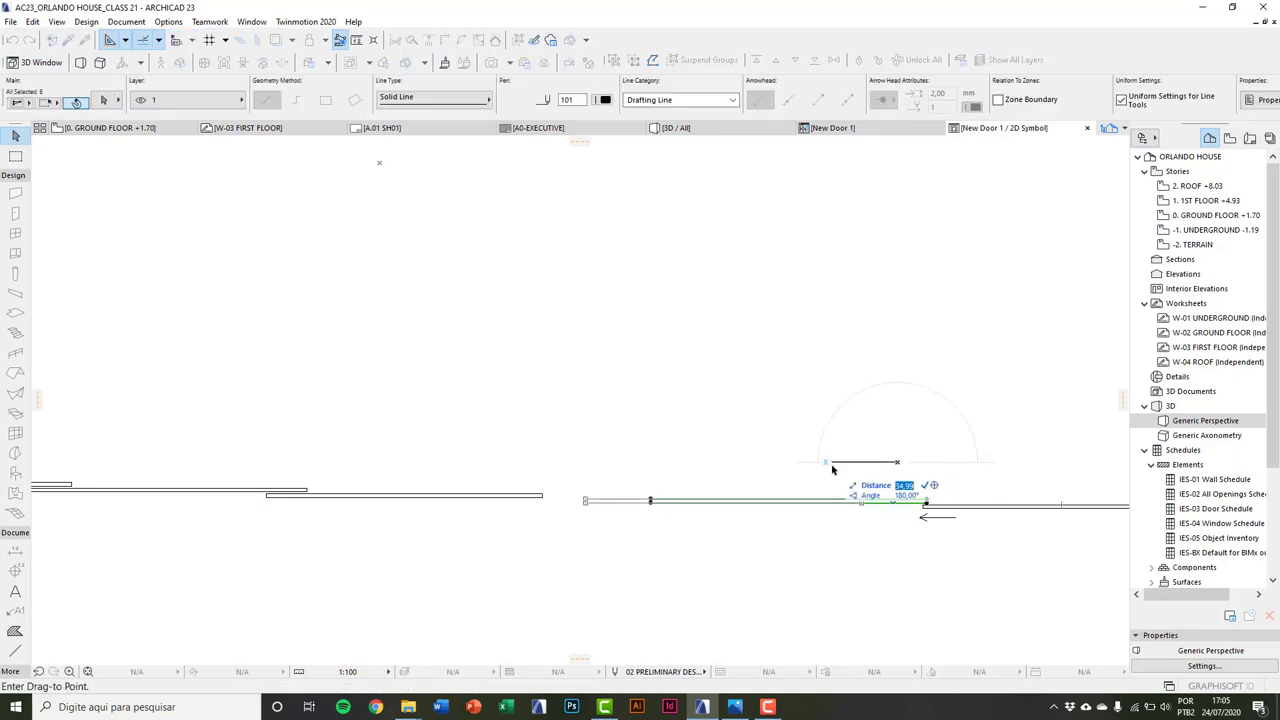
key(Return)
middle_drag(831, 471, 620, 486)
key(Escape)
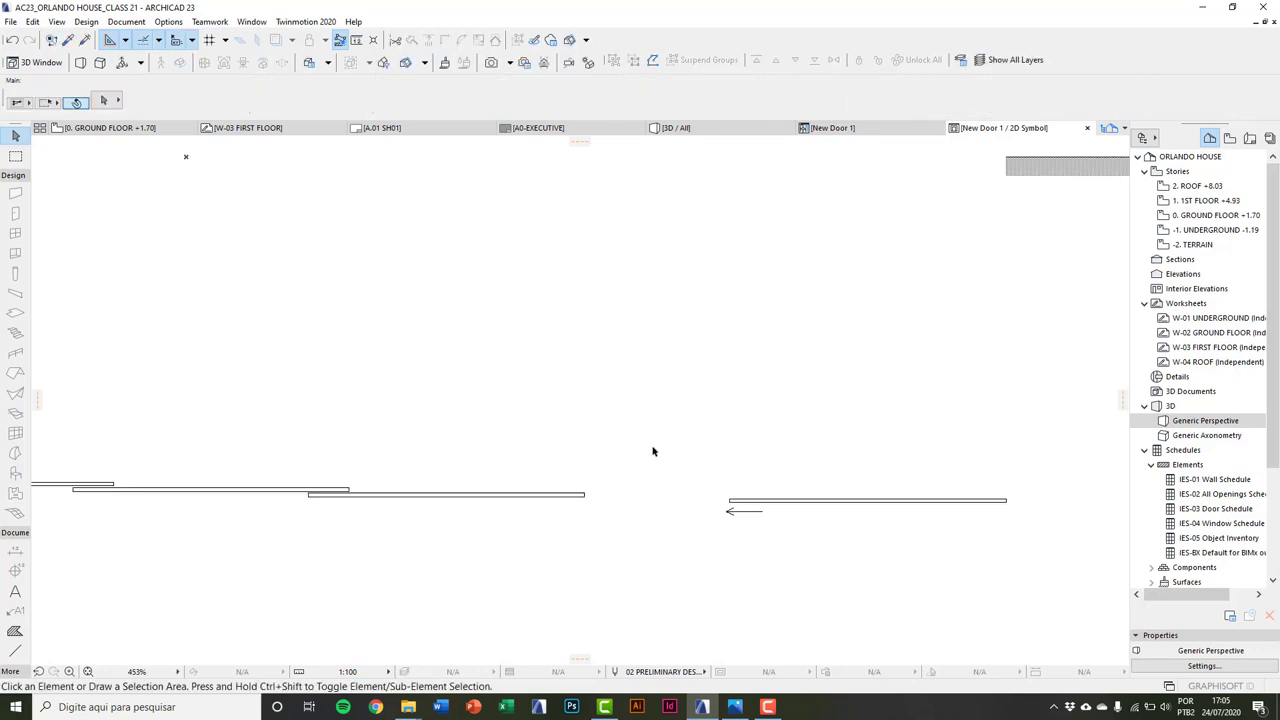
Step: Move the last panel outline together with its sliding arrow 100 cm horizontally toward the fifth panel
click(652, 448)
click(1032, 558)
key(ctrl+d)
click(881, 499)
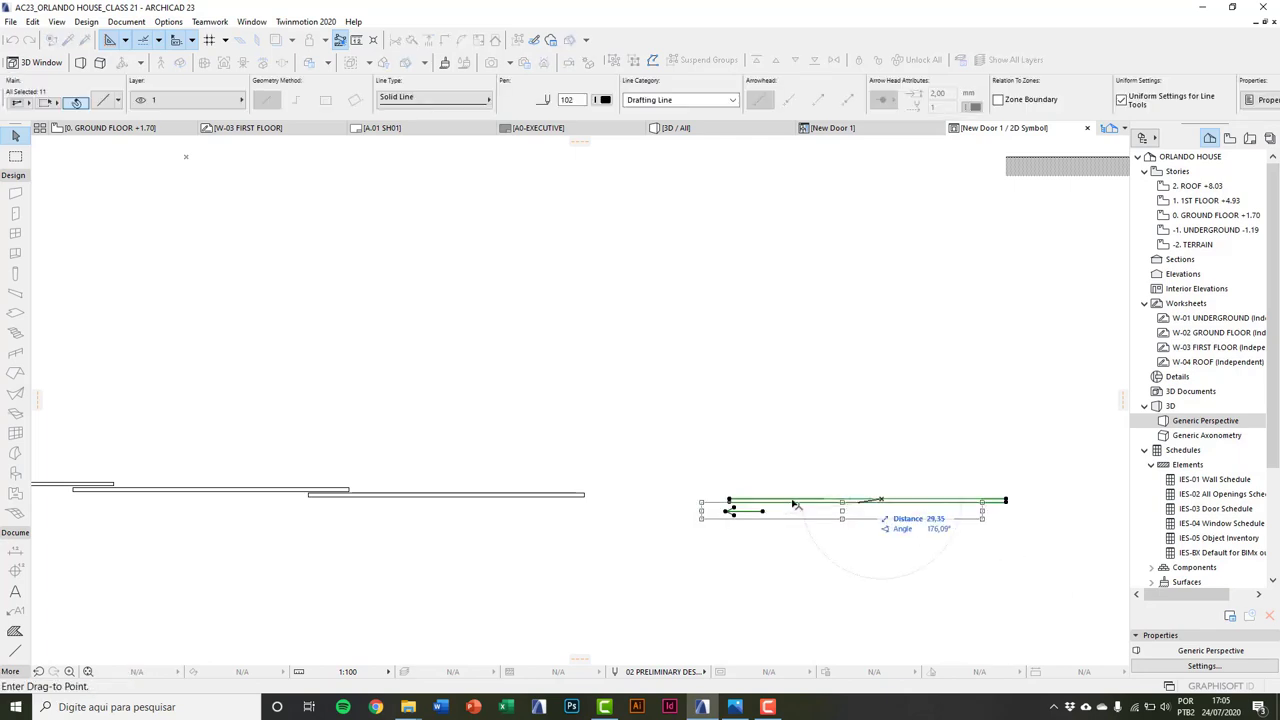
text(1)
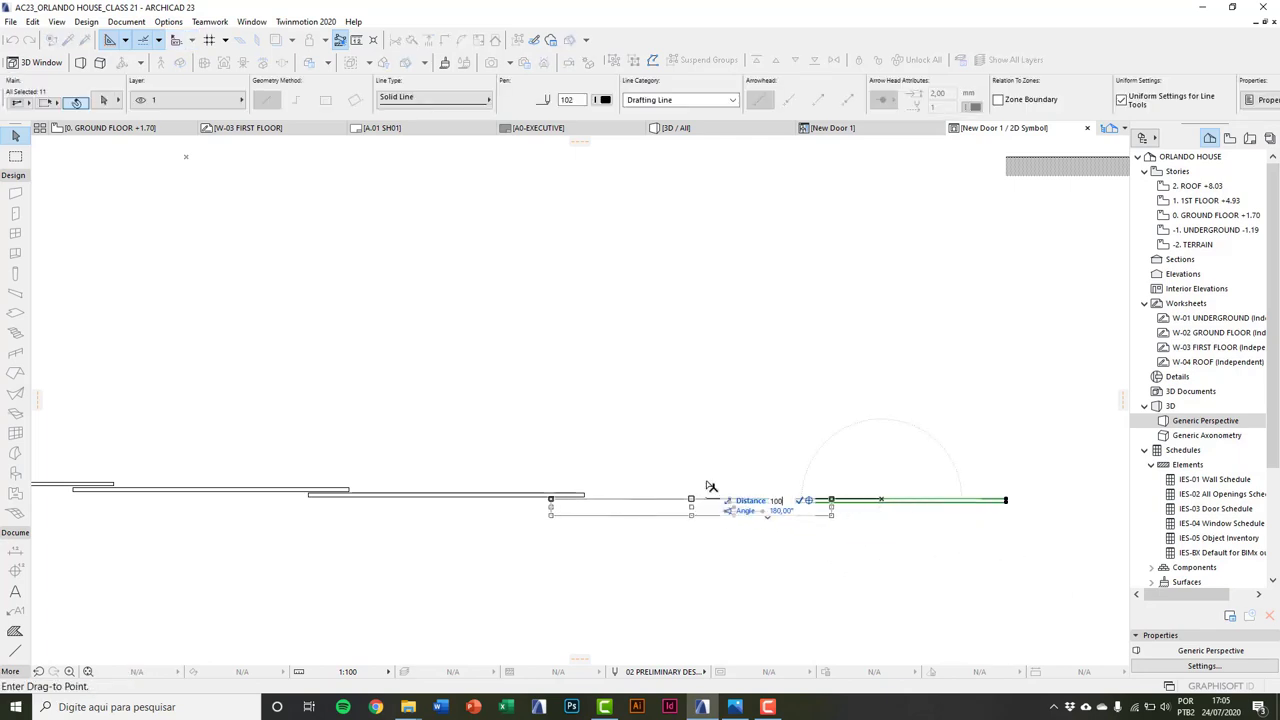
text(00)
key(Return)
key(Escape)
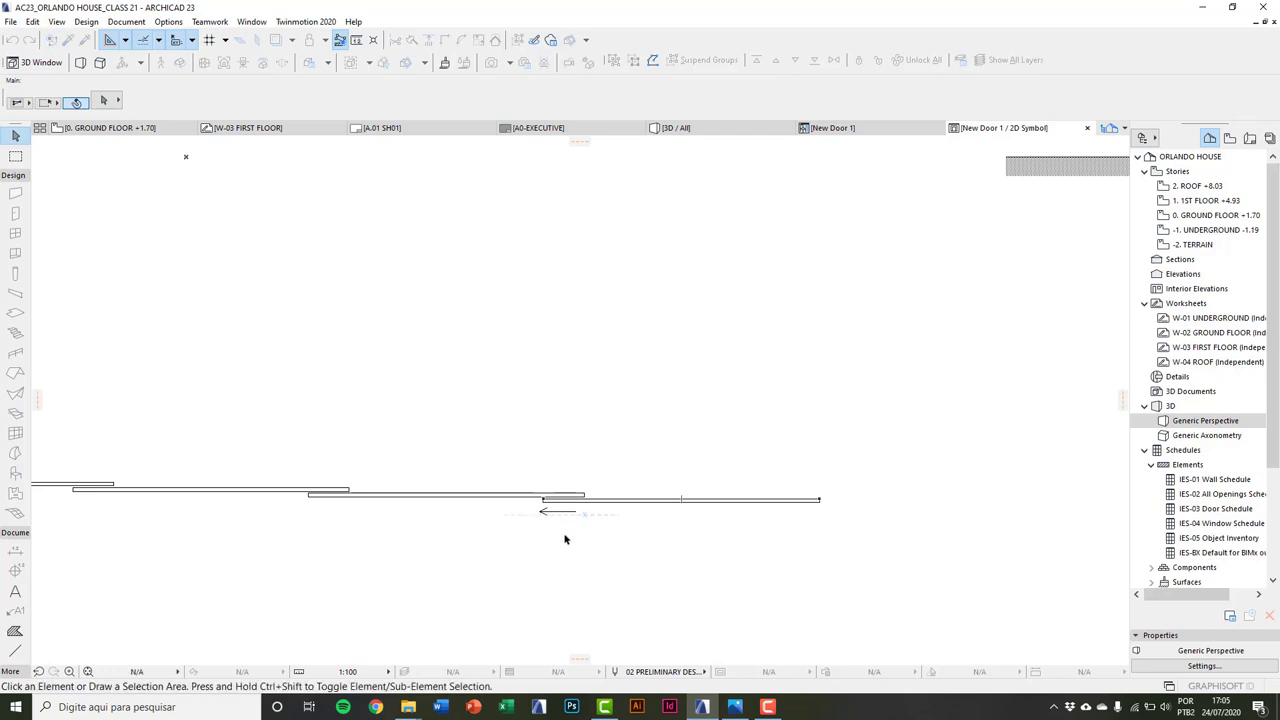
Step: Slide the direction arrow along the last panel to near its free outer end
click(514, 528)
click(586, 498)
key(ctrl+d)
click(578, 513)
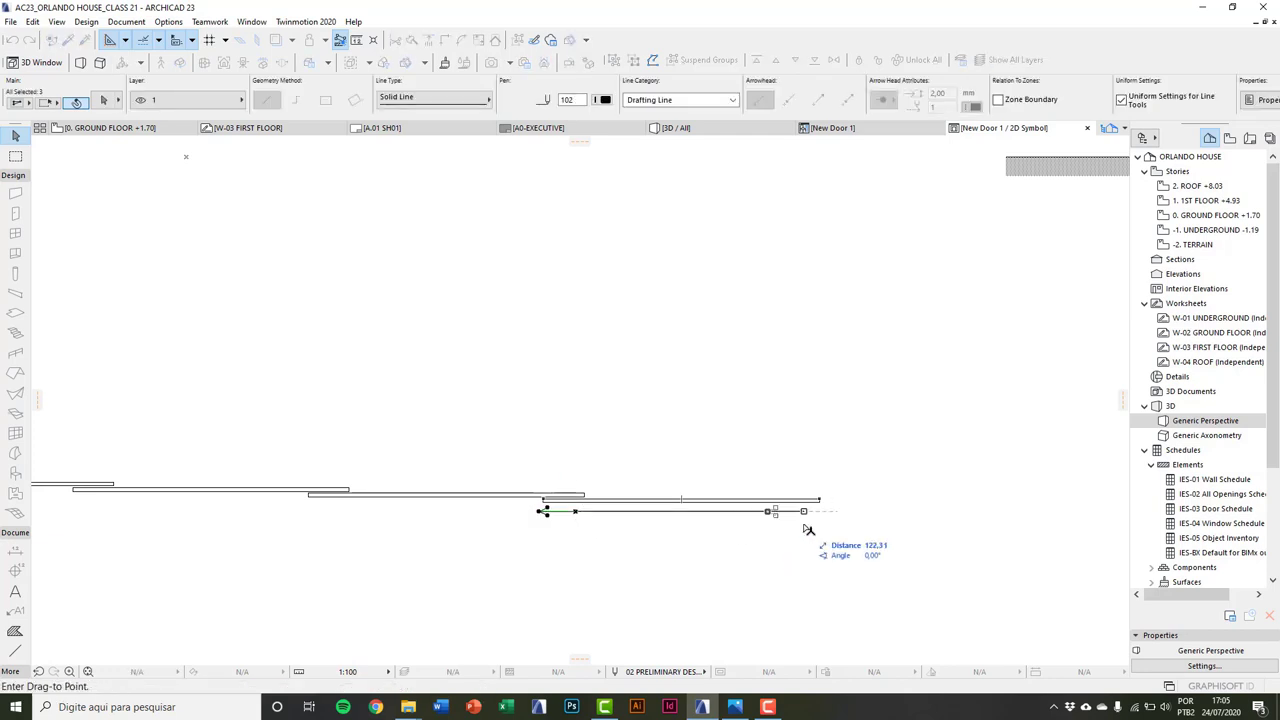
click(776, 513)
key(Escape)
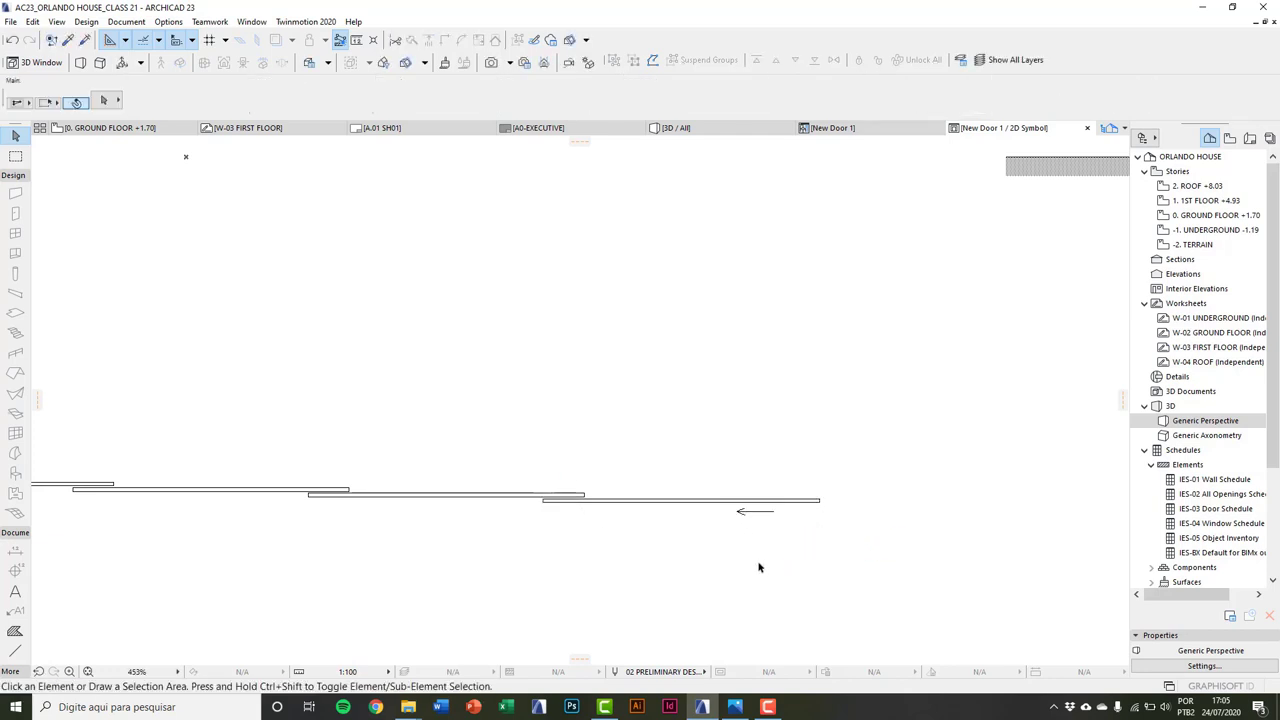
scroll(759, 567, down, 2)
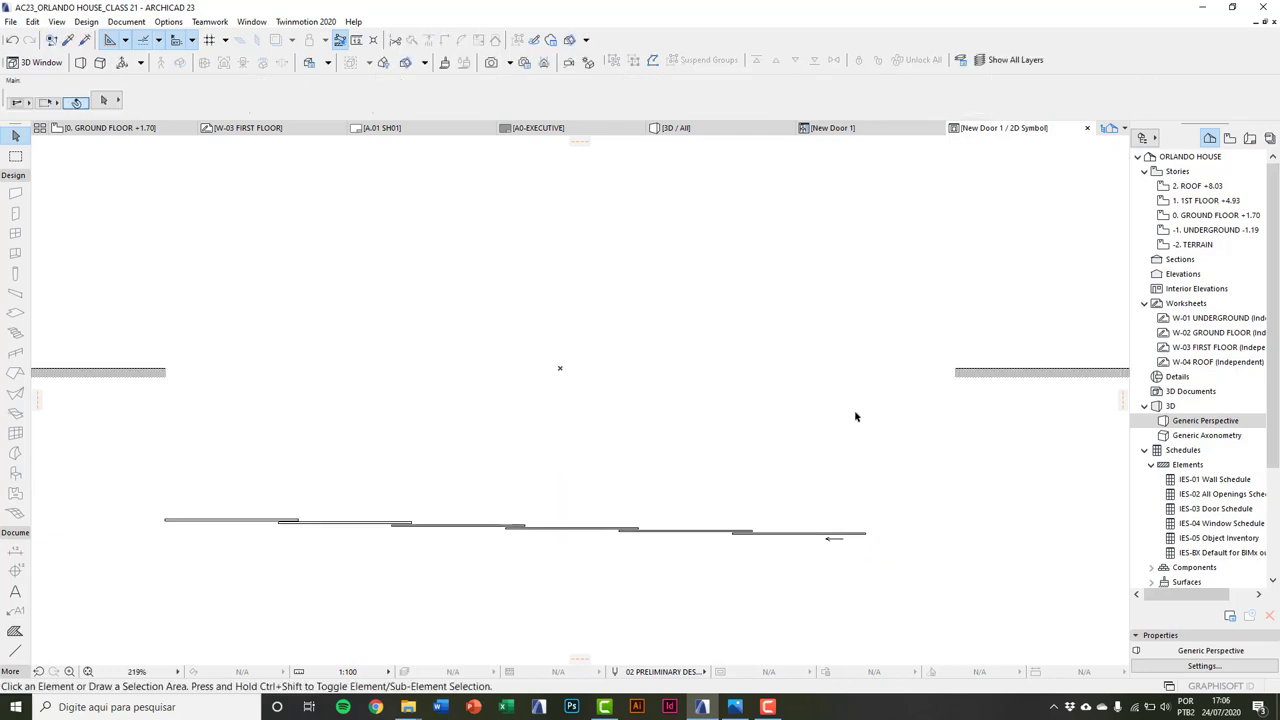
Step: Close the 2D symbol, the 3D view and New Door 1, saving the changes to the library part
click(1087, 128)
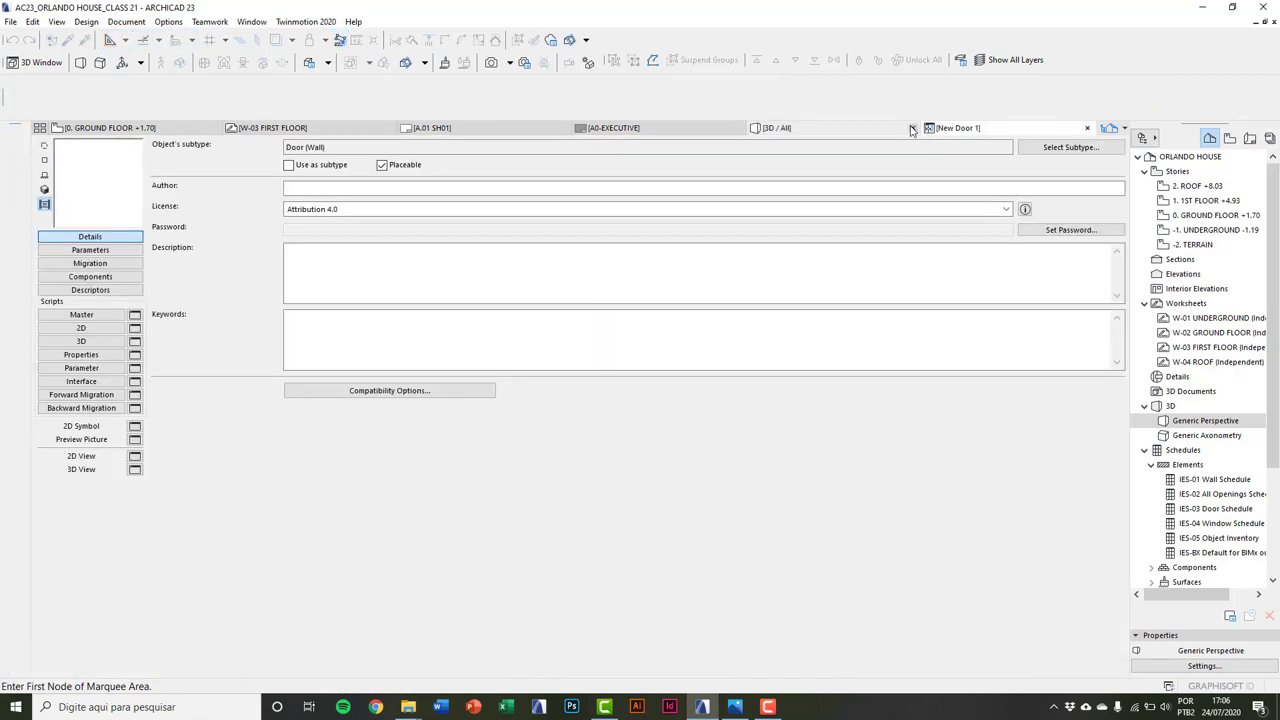
click(912, 130)
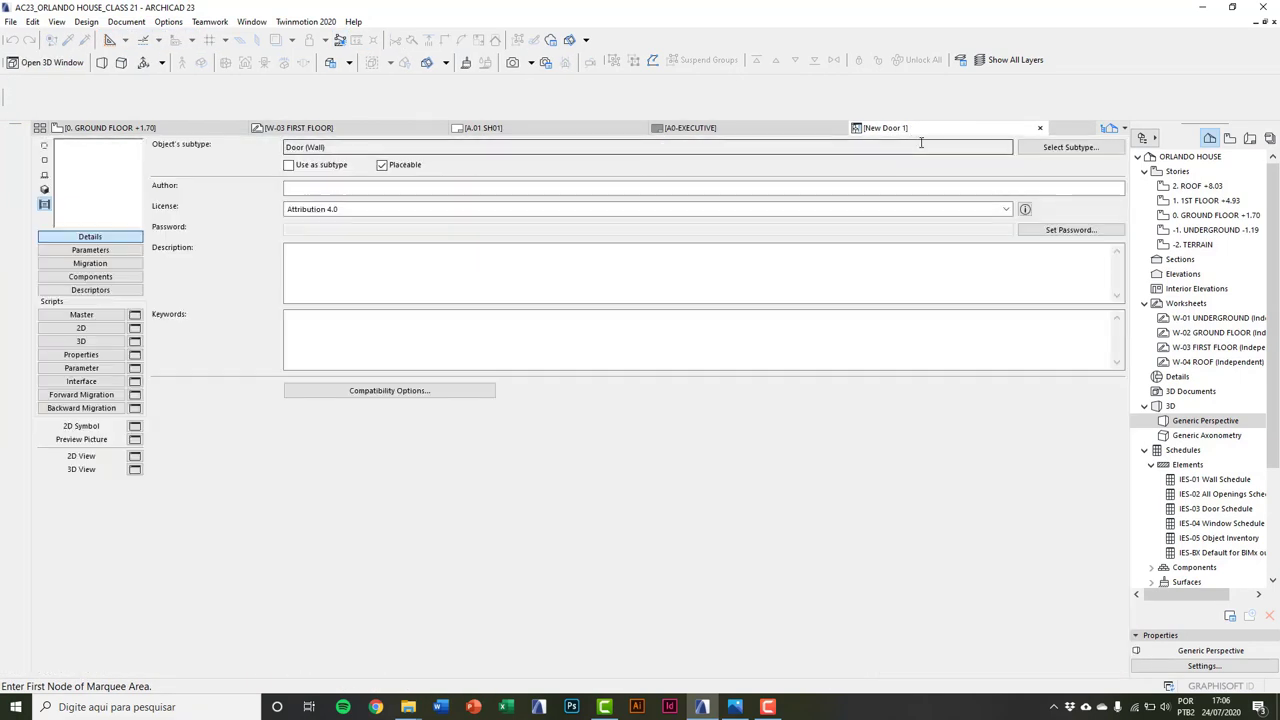
click(1040, 128)
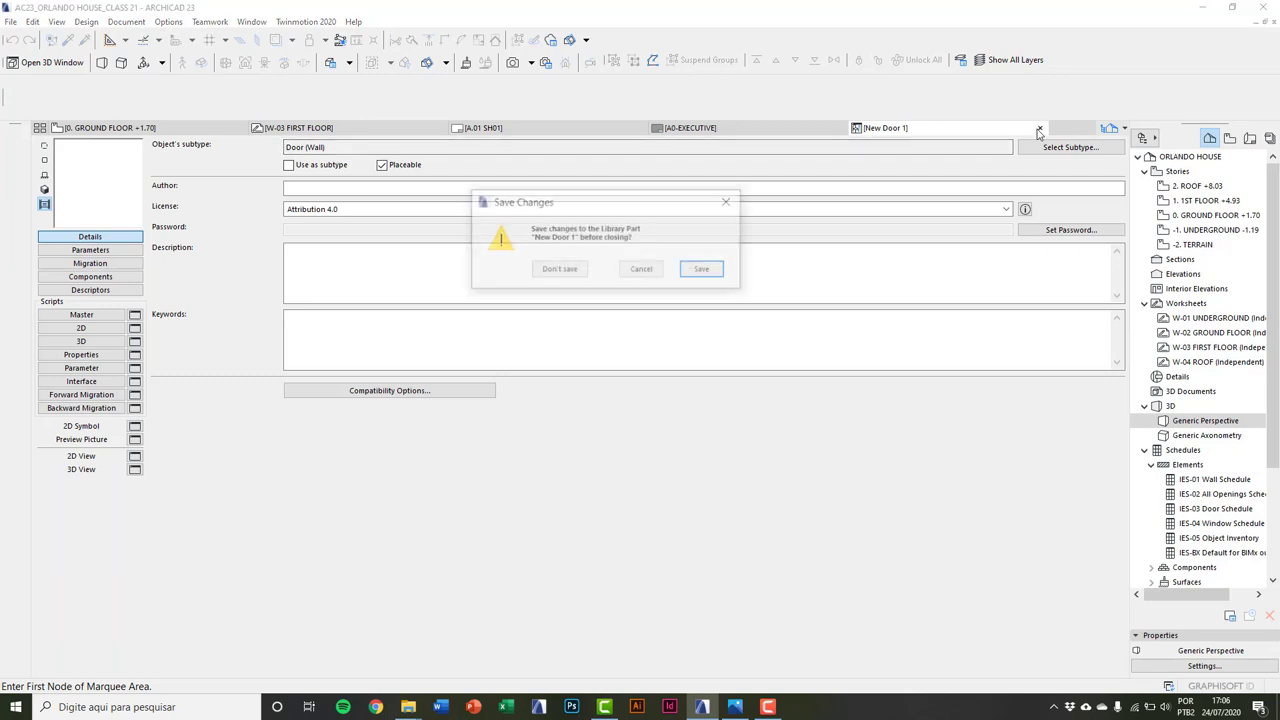
click(700, 272)
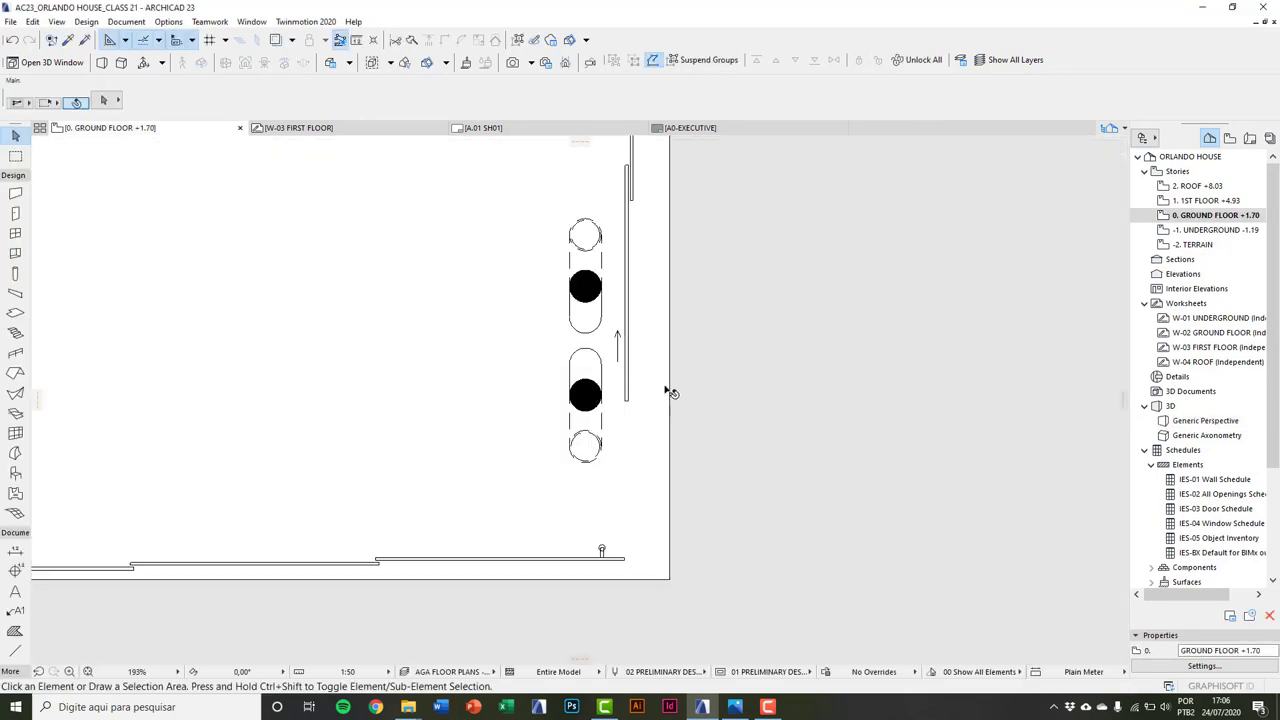
Step: Examine the updated pool-side sliding door and its arrow on the ground floor plan
middle_drag(666, 391, 586, 558)
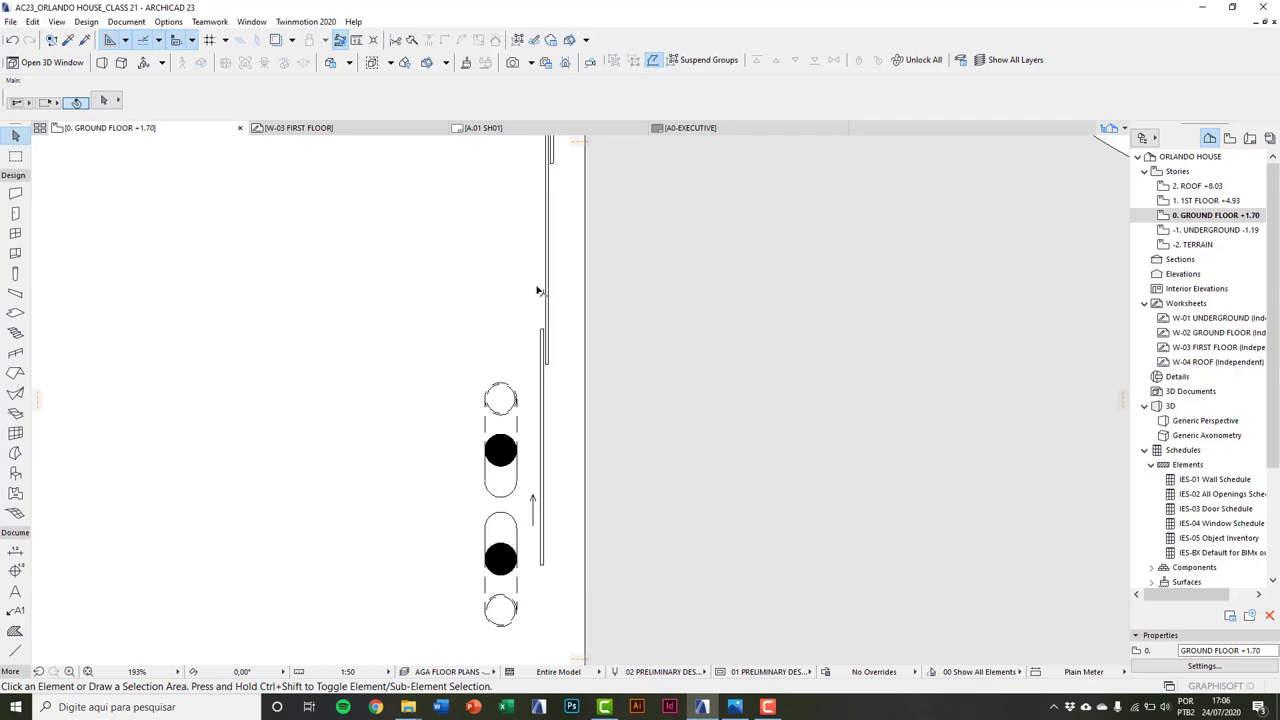
scroll(551, 320, down, 5)
scroll(546, 381, down, 3)
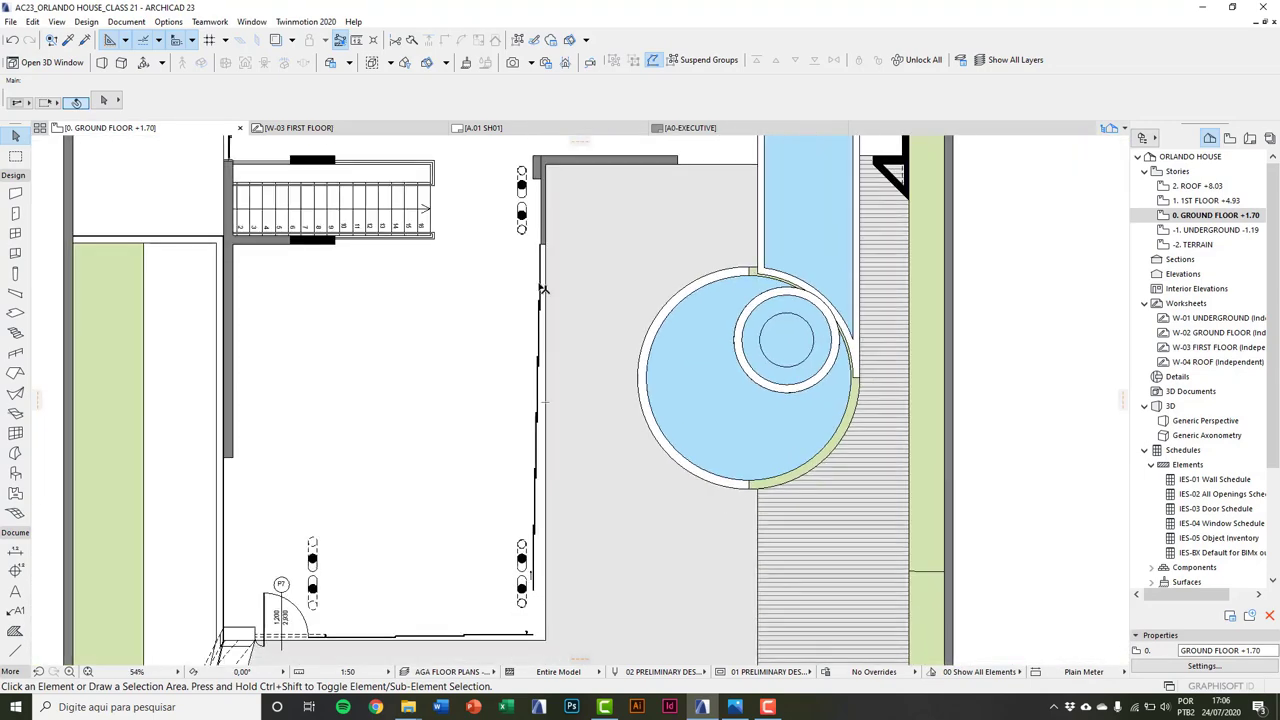
scroll(521, 541, up, 8)
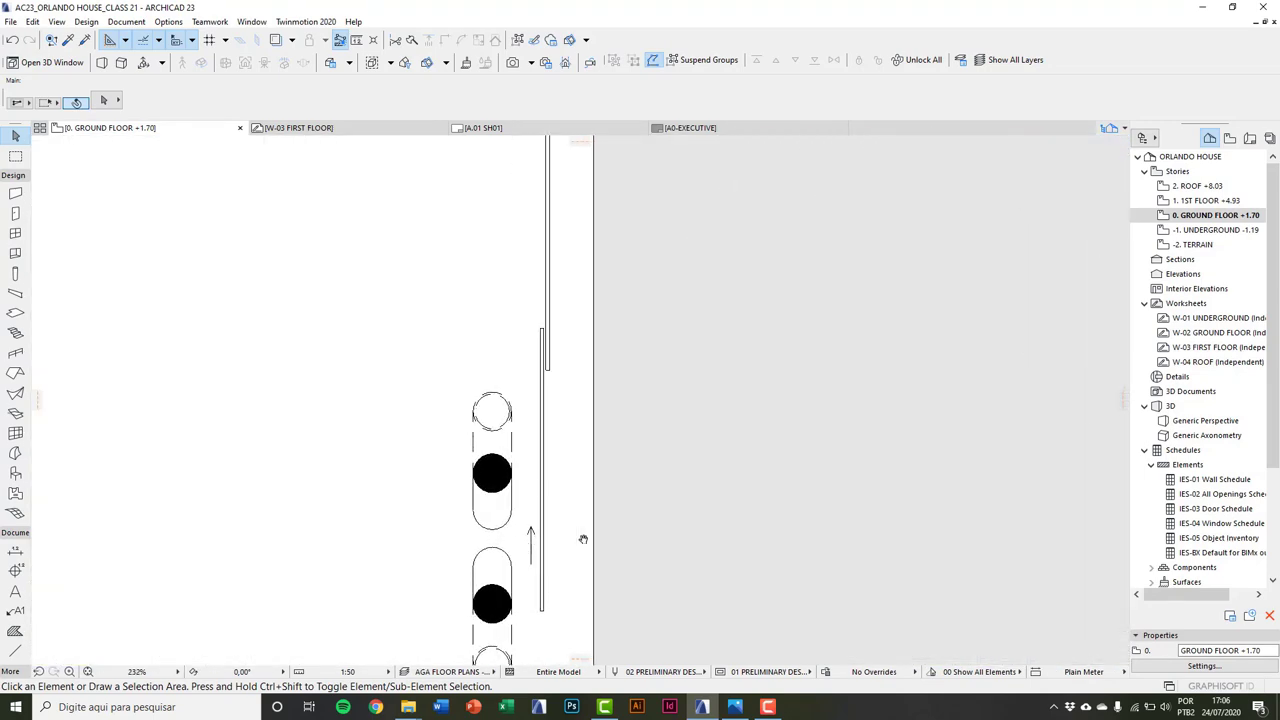
middle_drag(583, 539, 680, 523)
scroll(682, 537, down, 5)
middle_drag(680, 586, 695, 583)
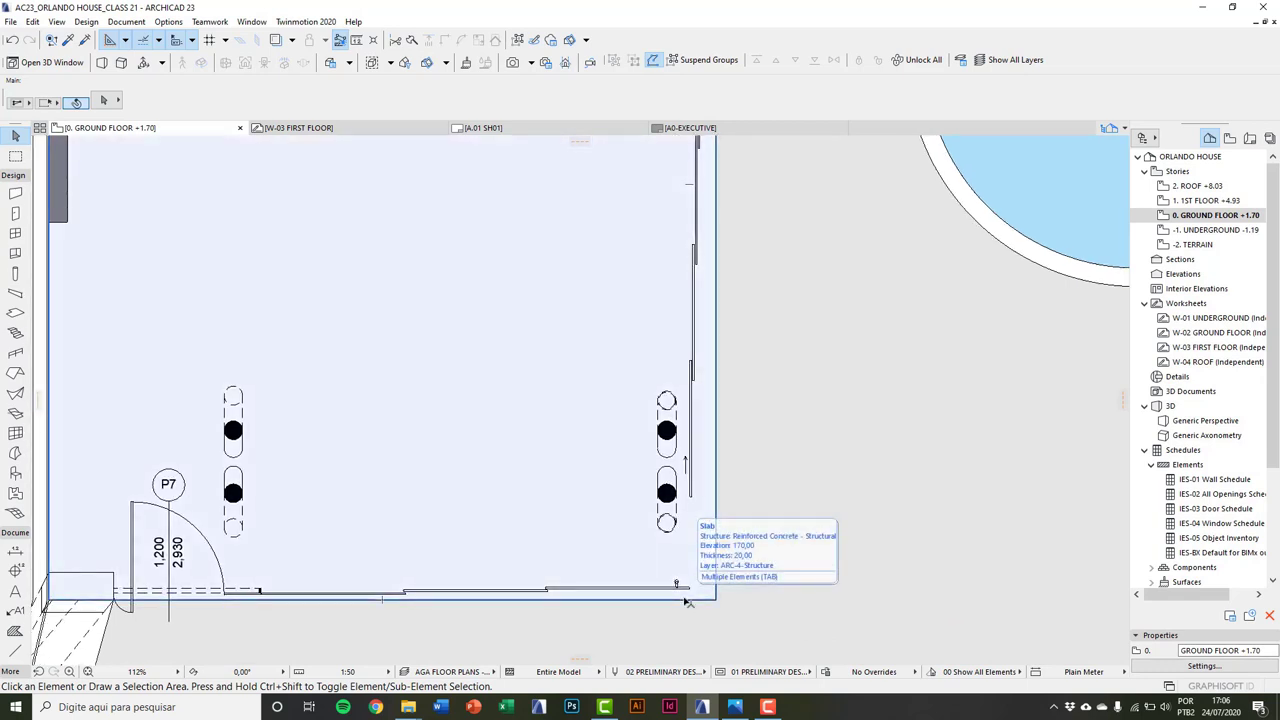
Step: From the 3D view, open the glass sliding door on the adjoining facade, New Door 2, as a library object
key(F3)
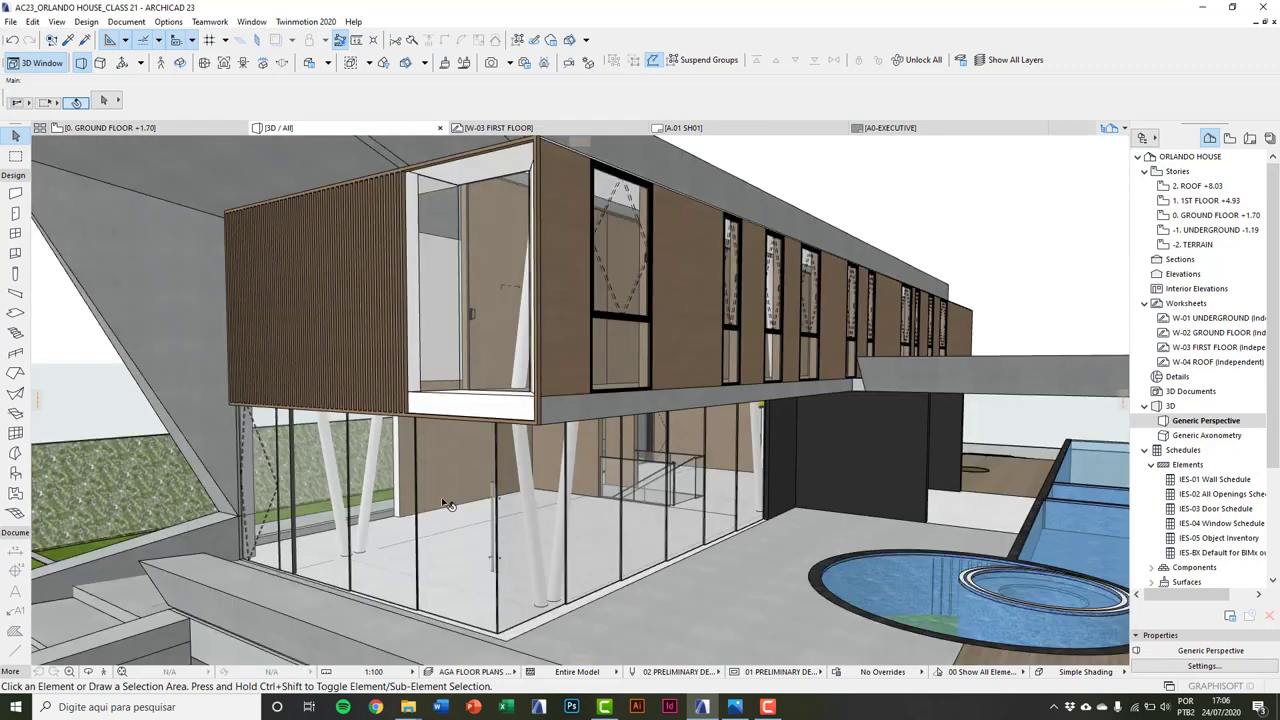
click(449, 504)
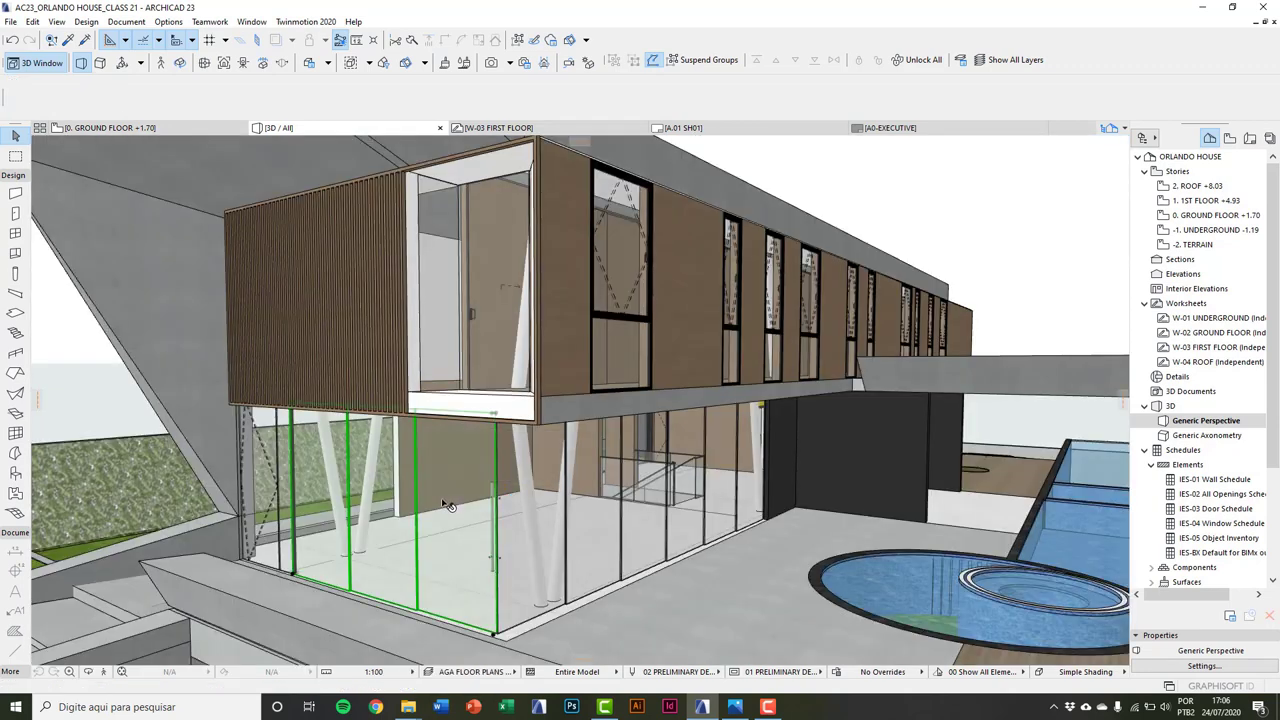
click(10, 21)
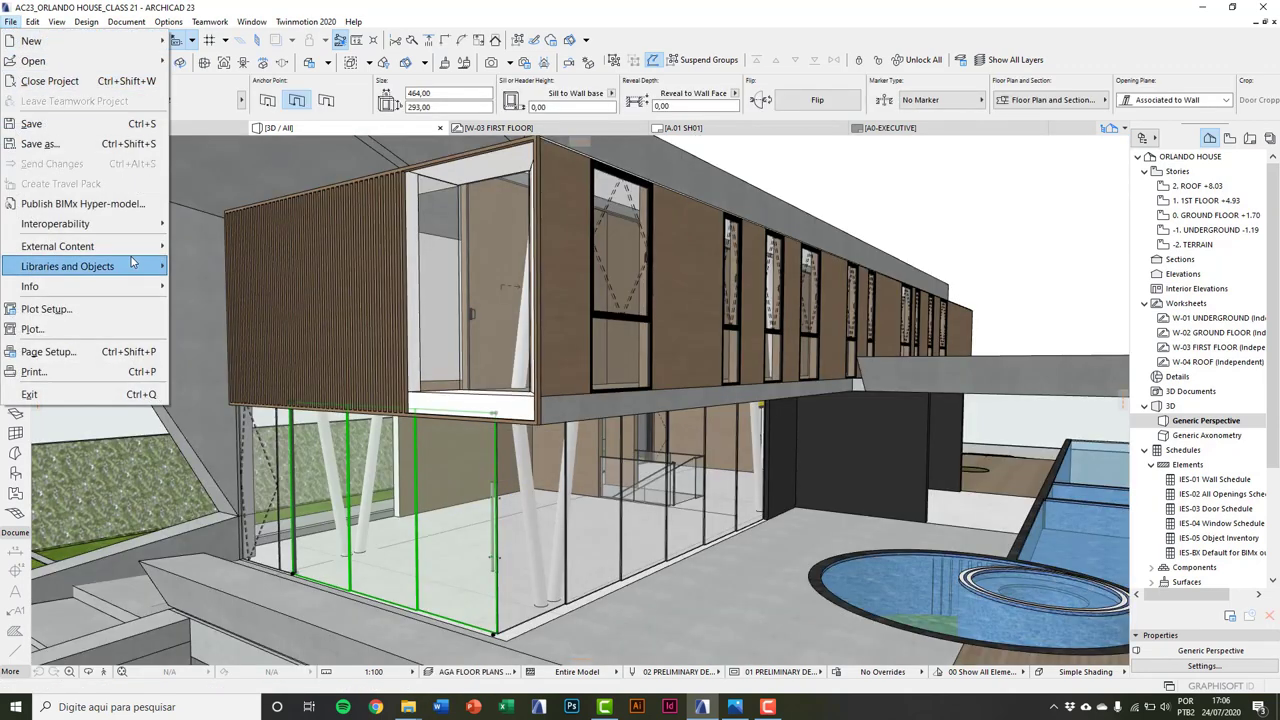
mouse_move(132, 261)
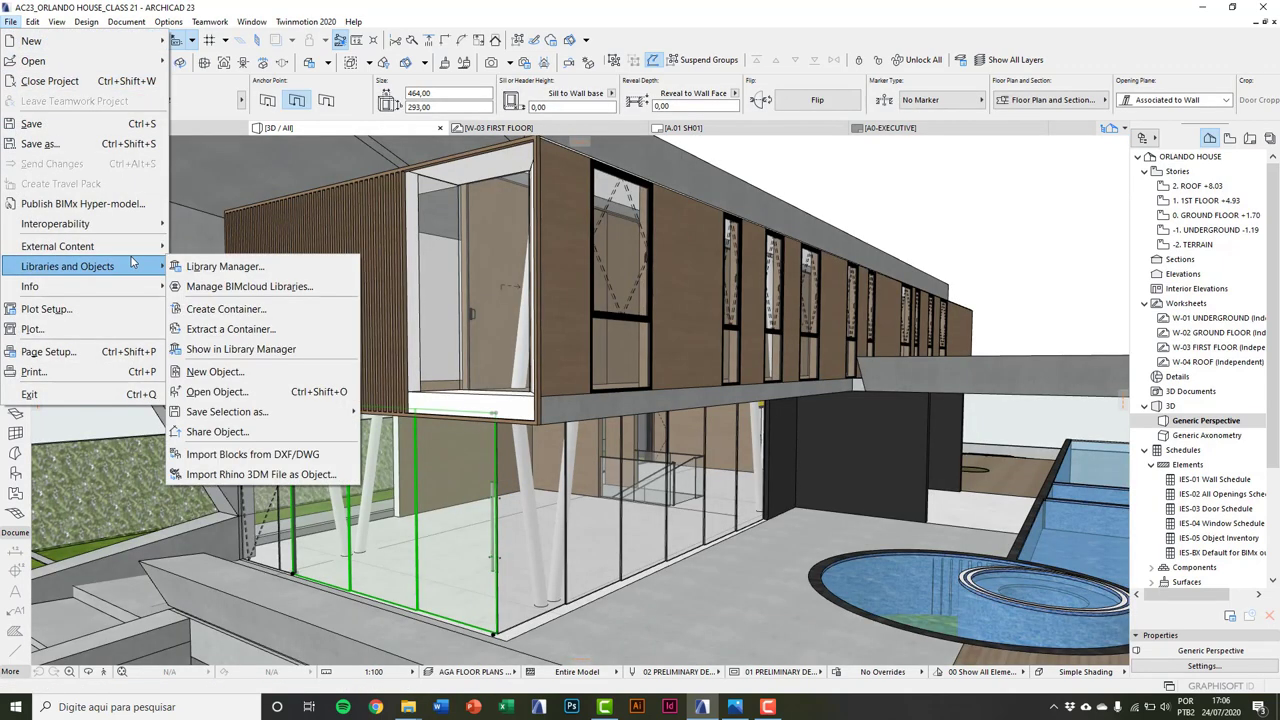
click(236, 393)
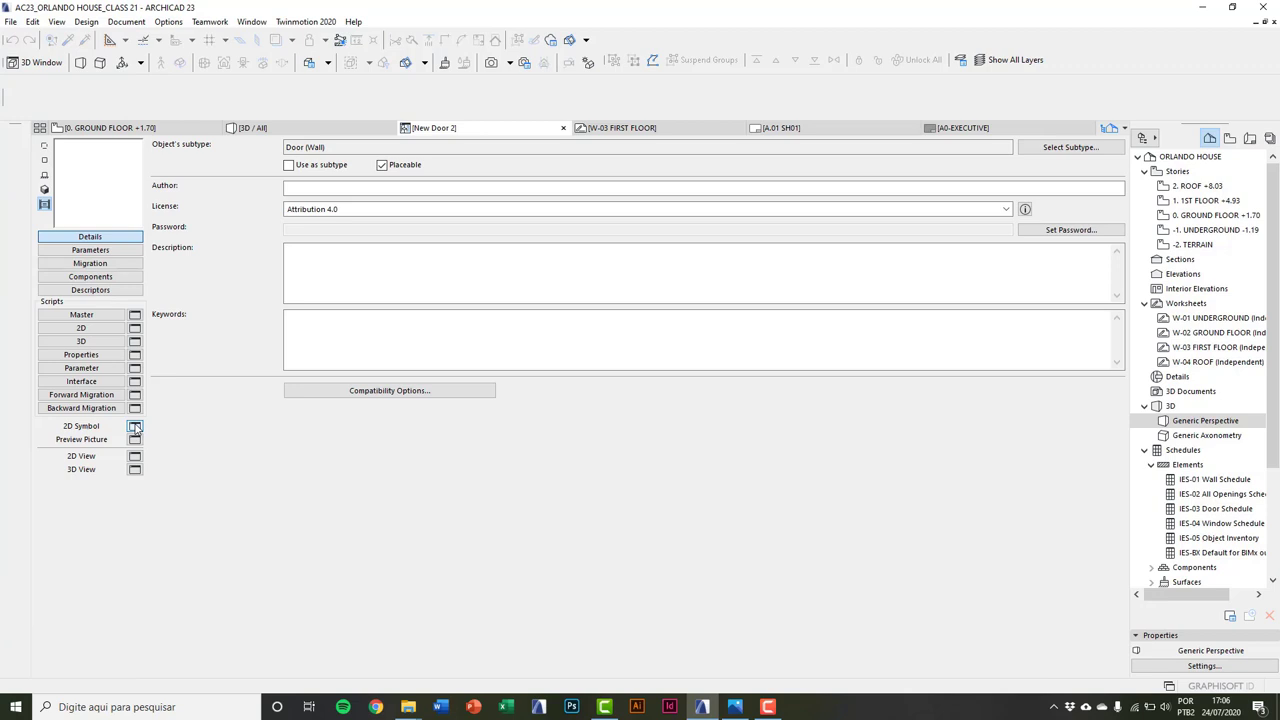
Step: Check New Door 2's 2D symbol, close it and open the door's 2D view
click(135, 427)
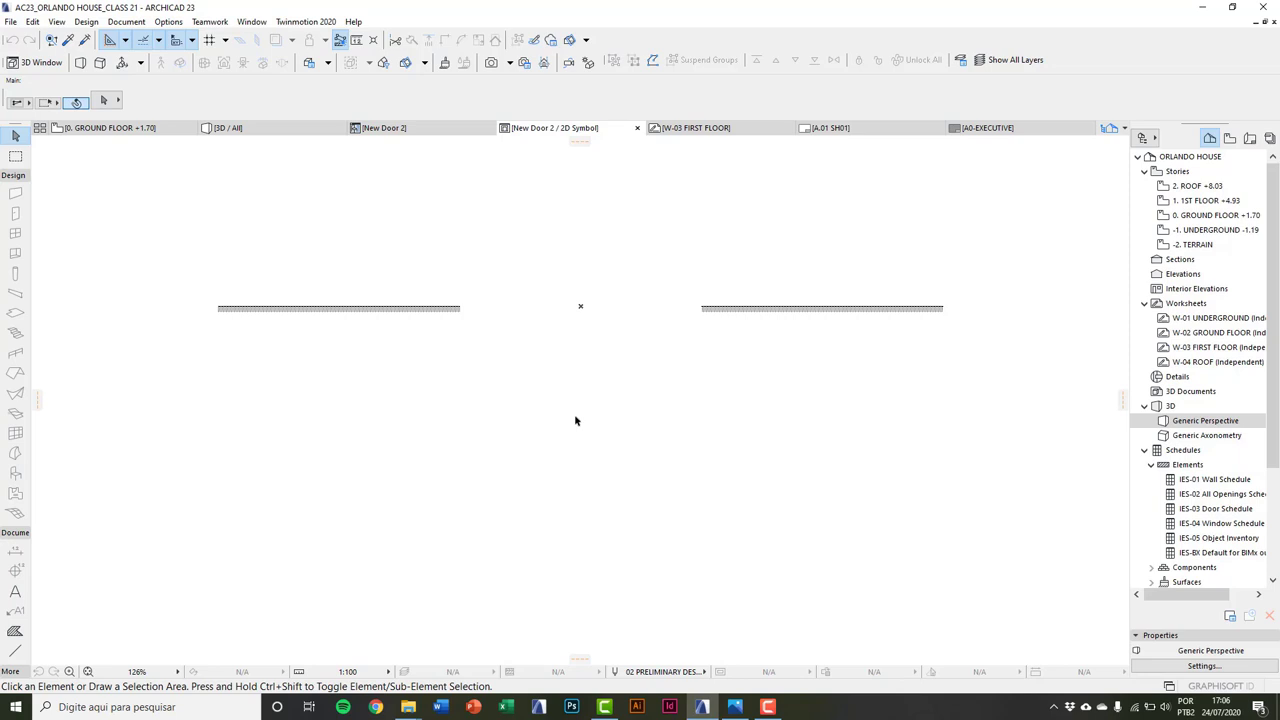
click(637, 128)
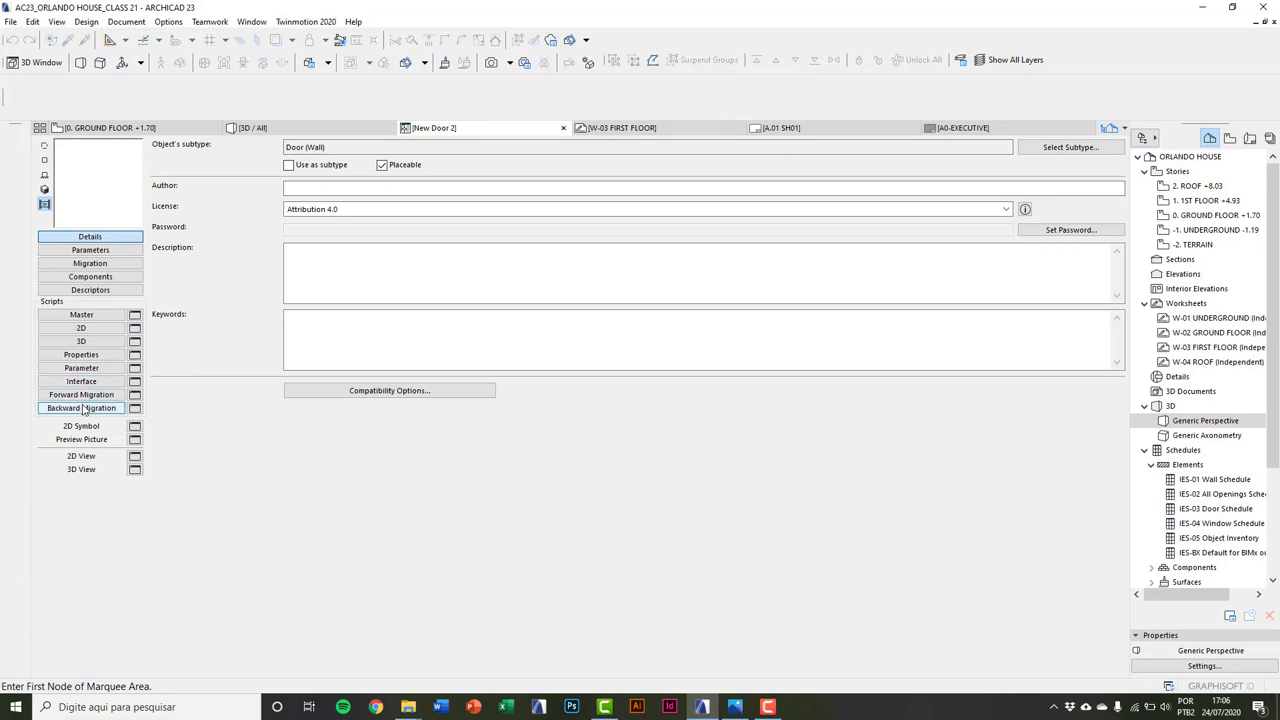
click(135, 458)
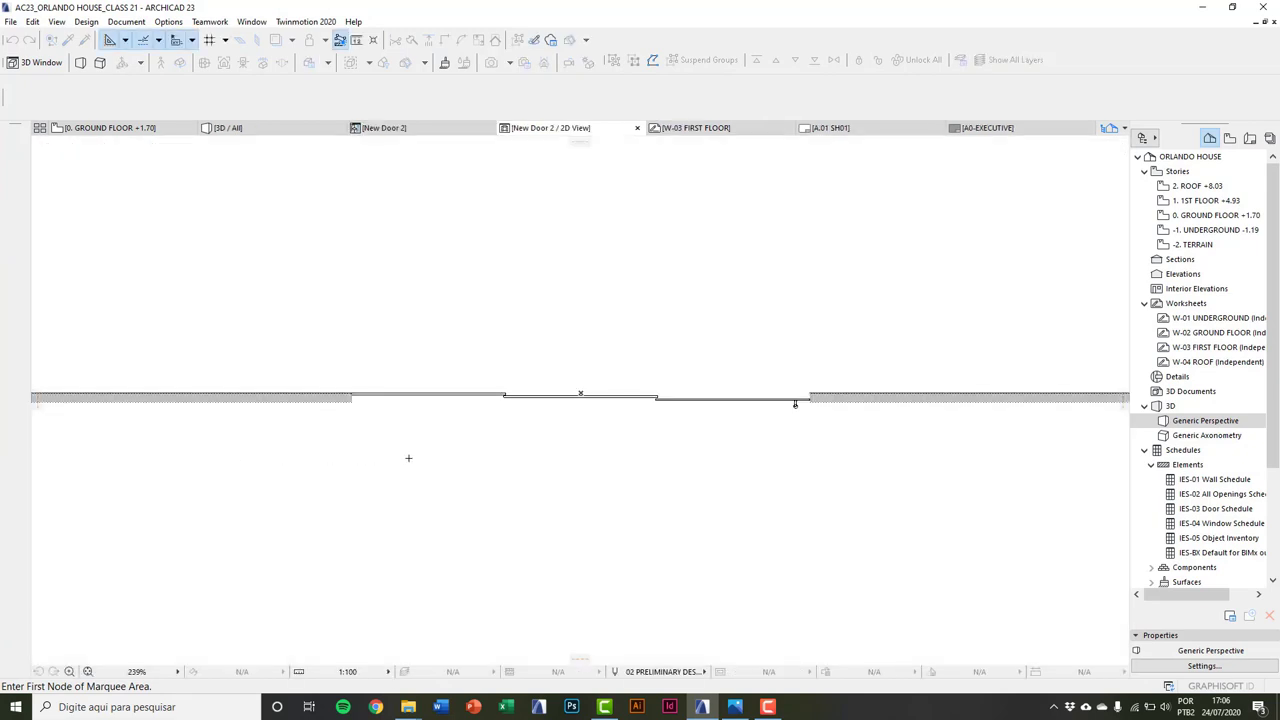
Step: Copy the whole door linework from New Door 2's 2D view and paste it in place into its 2D symbol
click(329, 369)
click(843, 436)
key(Escape)
click(424, 130)
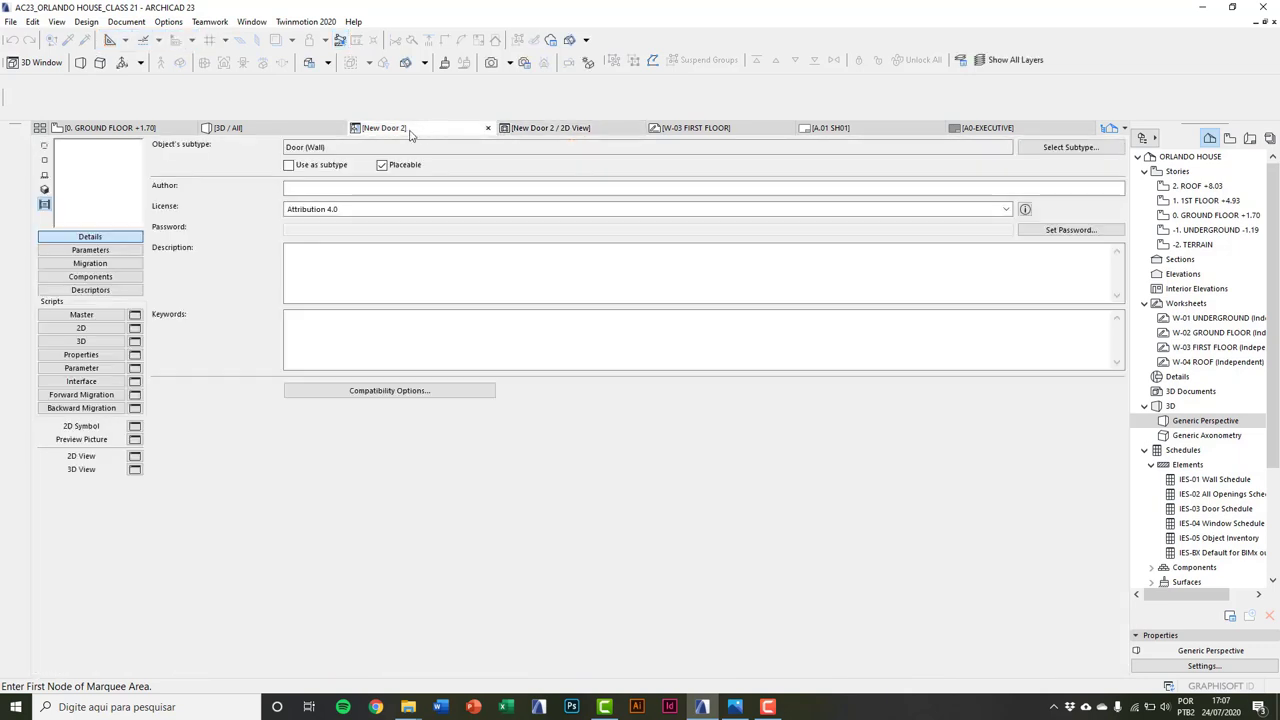
click(134, 428)
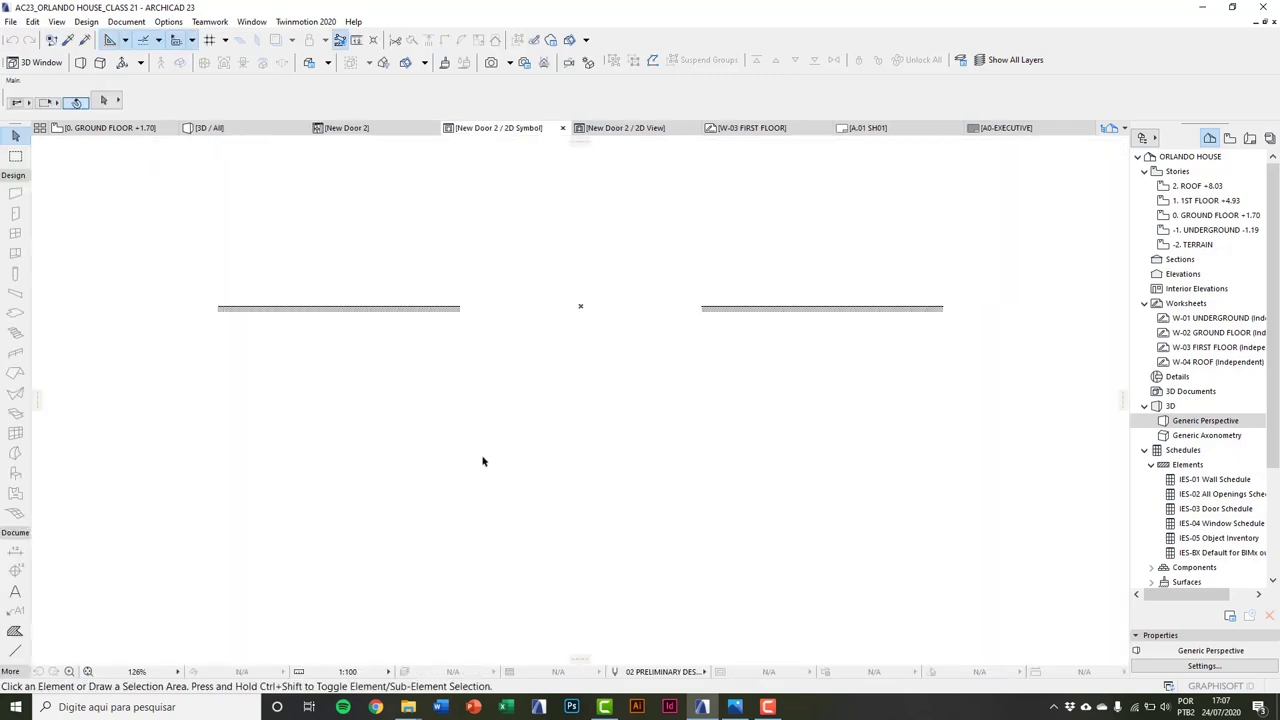
key(ctrl+v)
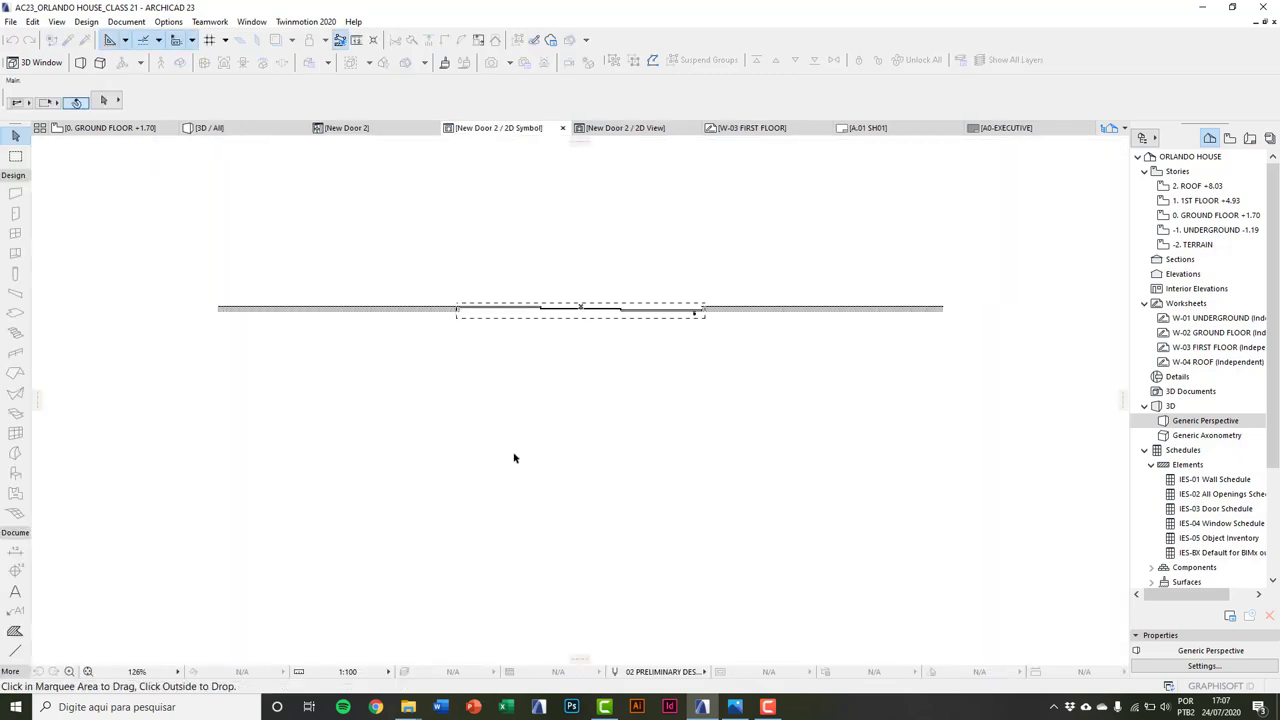
click(590, 453)
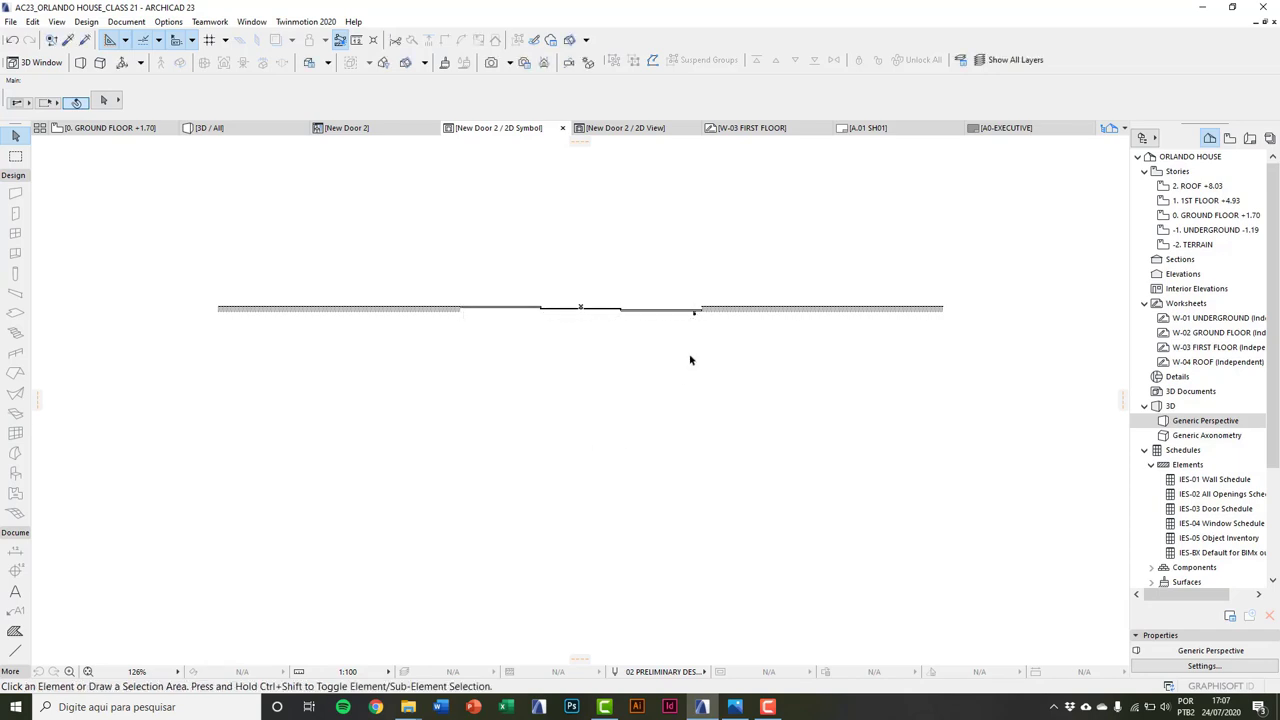
Step: Delete the handle linework from the end panel in New Door 2's 2D symbol
scroll(695, 357, up, 10)
scroll(639, 330, up, 2)
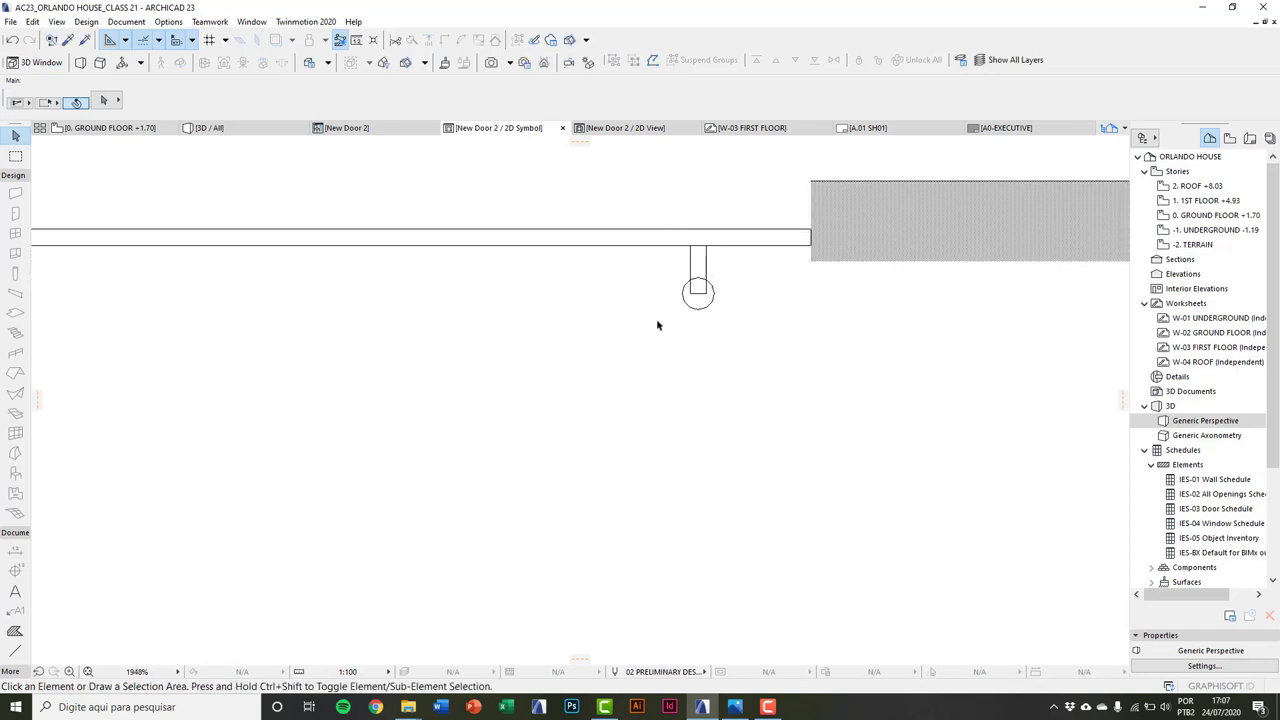
drag(656, 320, 741, 245)
key(Delete)
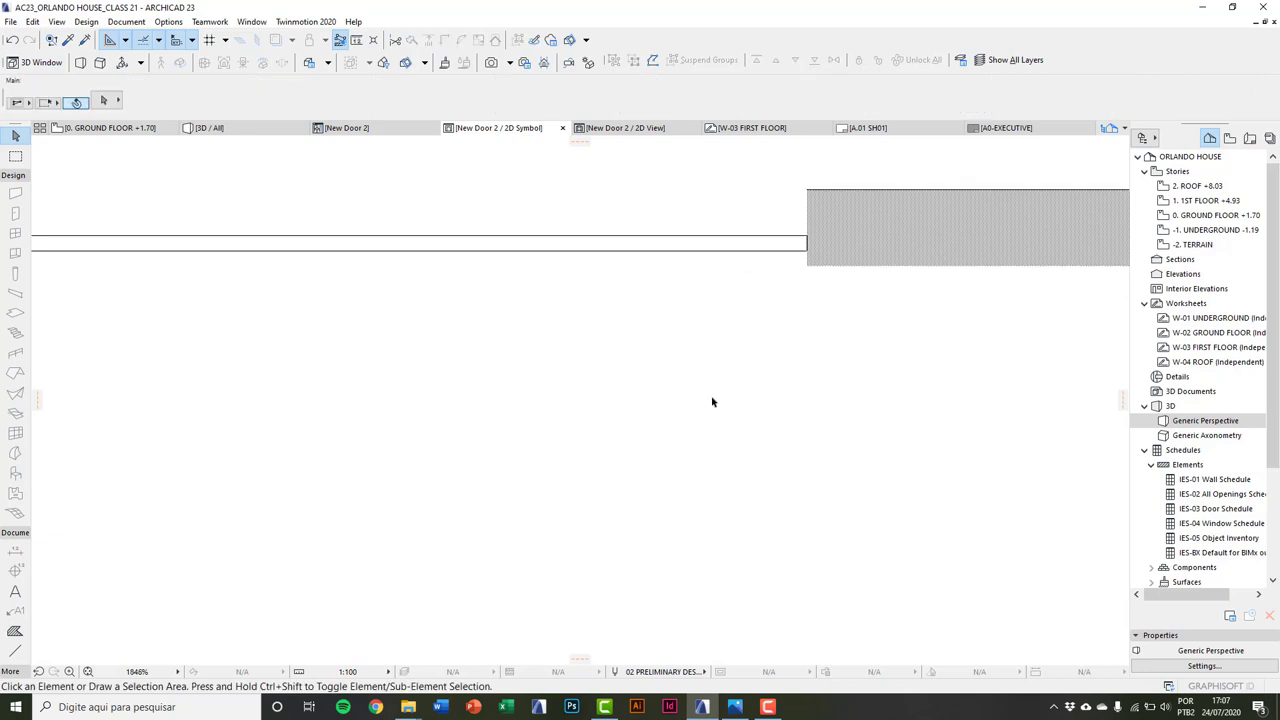
Step: Move the middle glass panel horizontally toward the first panel so the two overlap more in the 2D symbol
scroll(606, 400, down, 5)
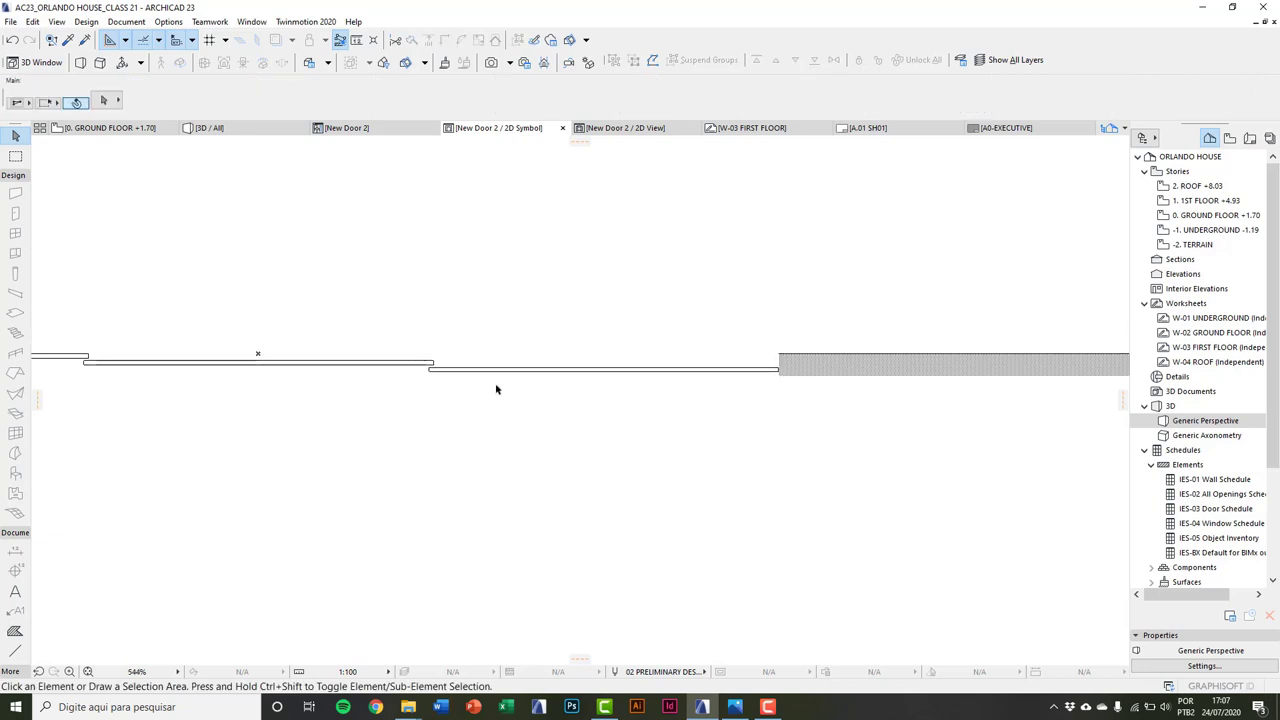
scroll(474, 386, up, 6)
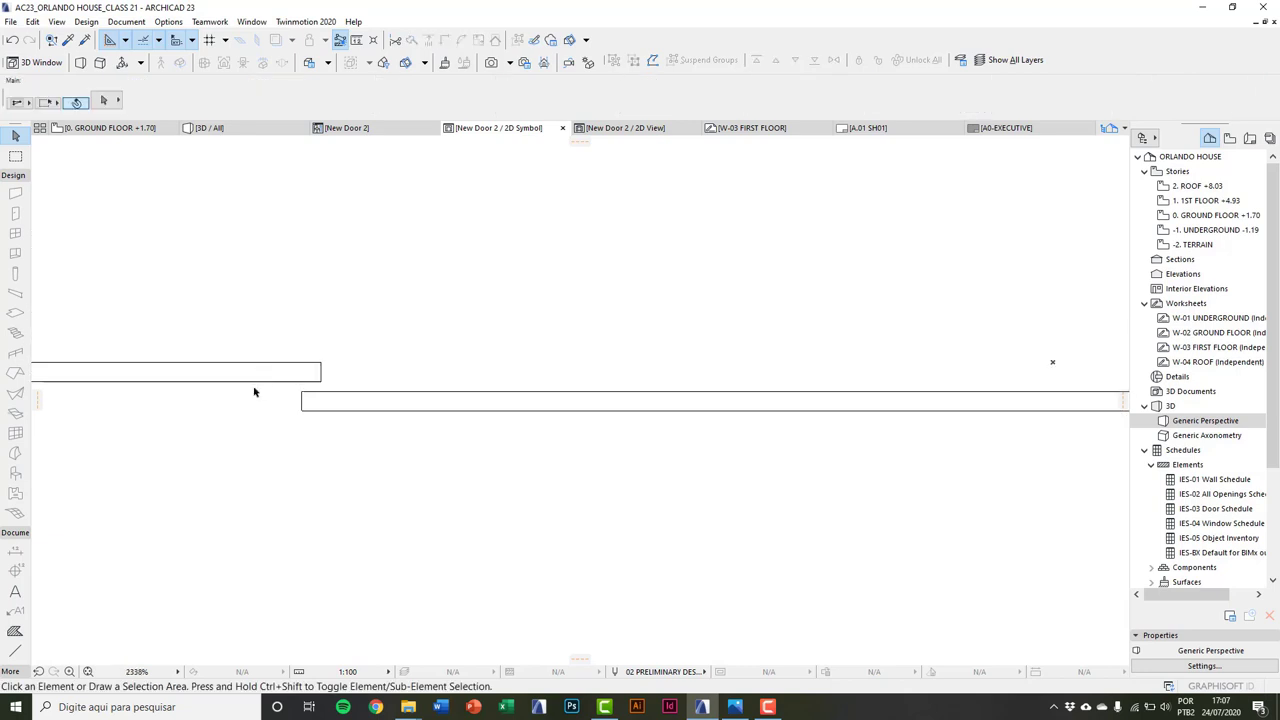
scroll(254, 392, down, 4)
drag(266, 403, 903, 423)
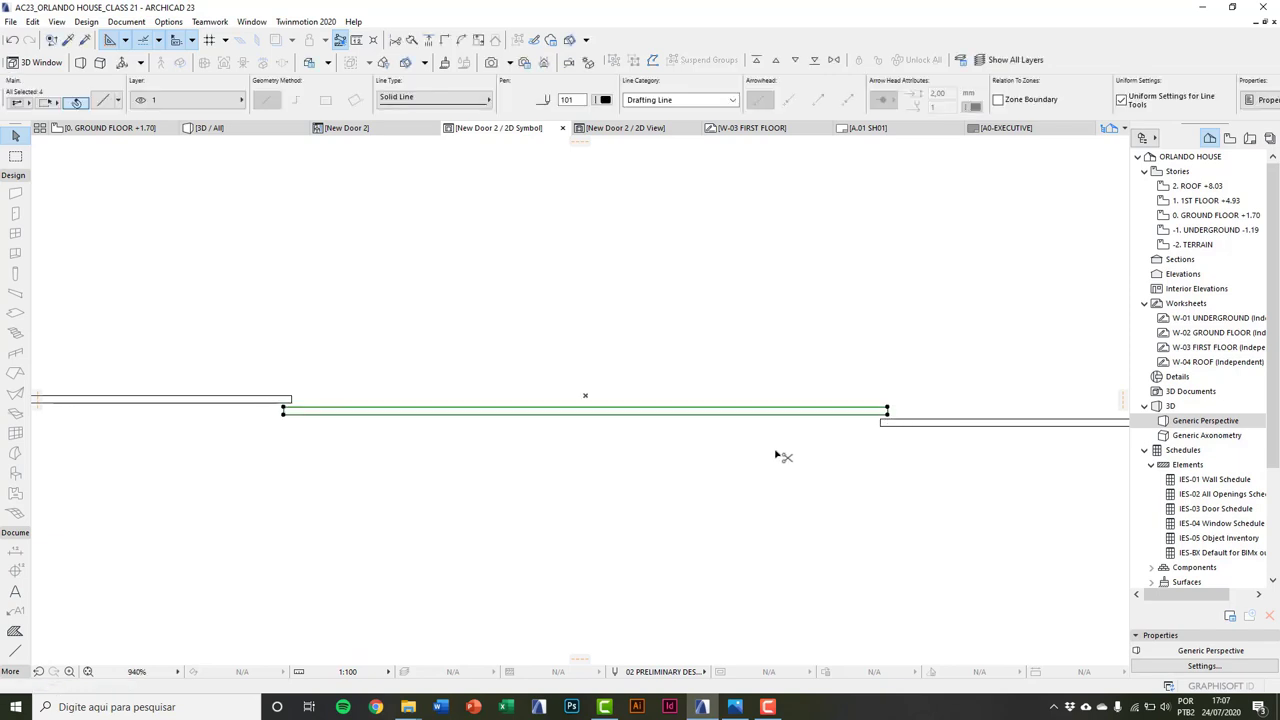
click(773, 452)
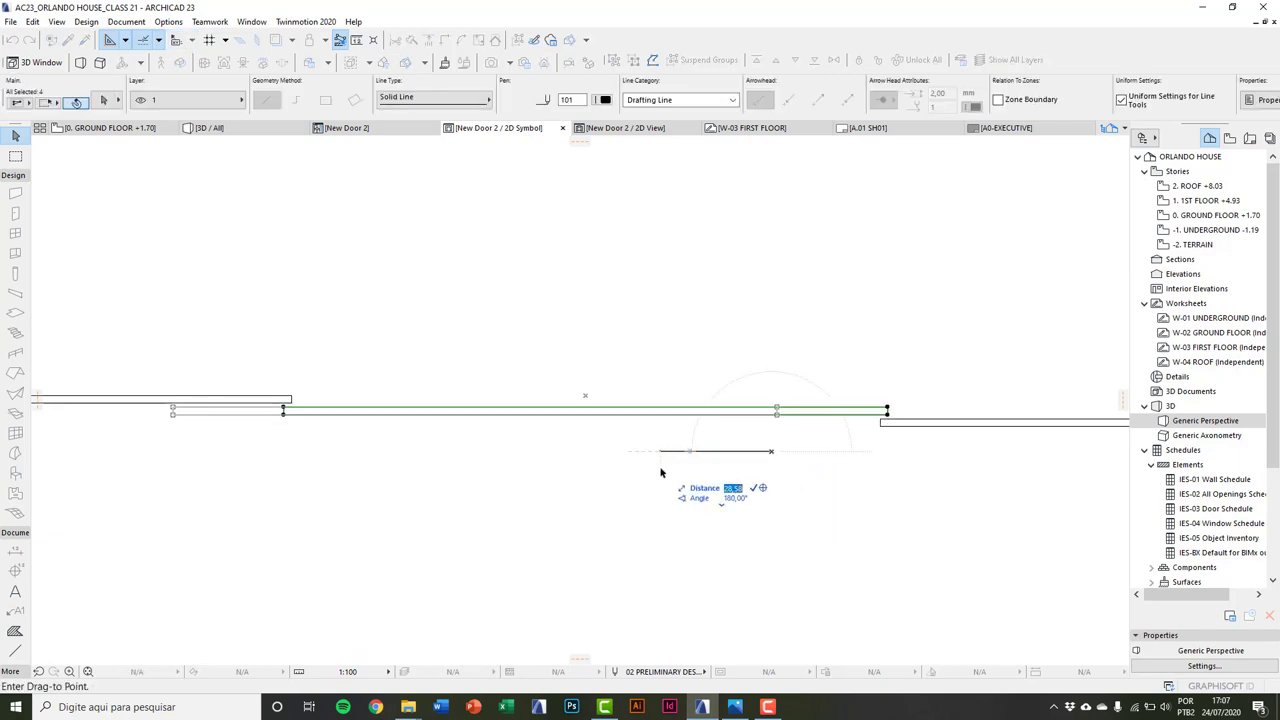
key(Return)
key(Escape)
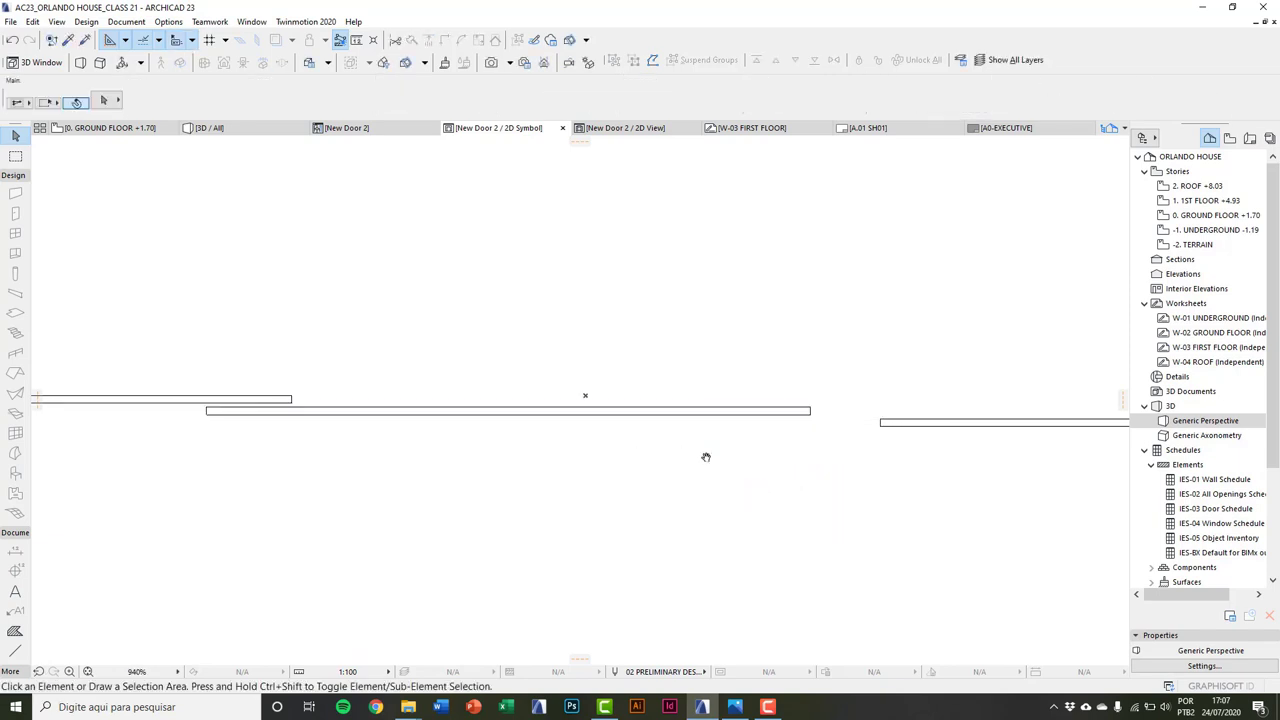
Step: Move the end glass panel 45 horizontally toward the middle panel, leaving the door partly open in the 2D symbol
middle_drag(706, 457, 424, 471)
scroll(533, 430, down, 3)
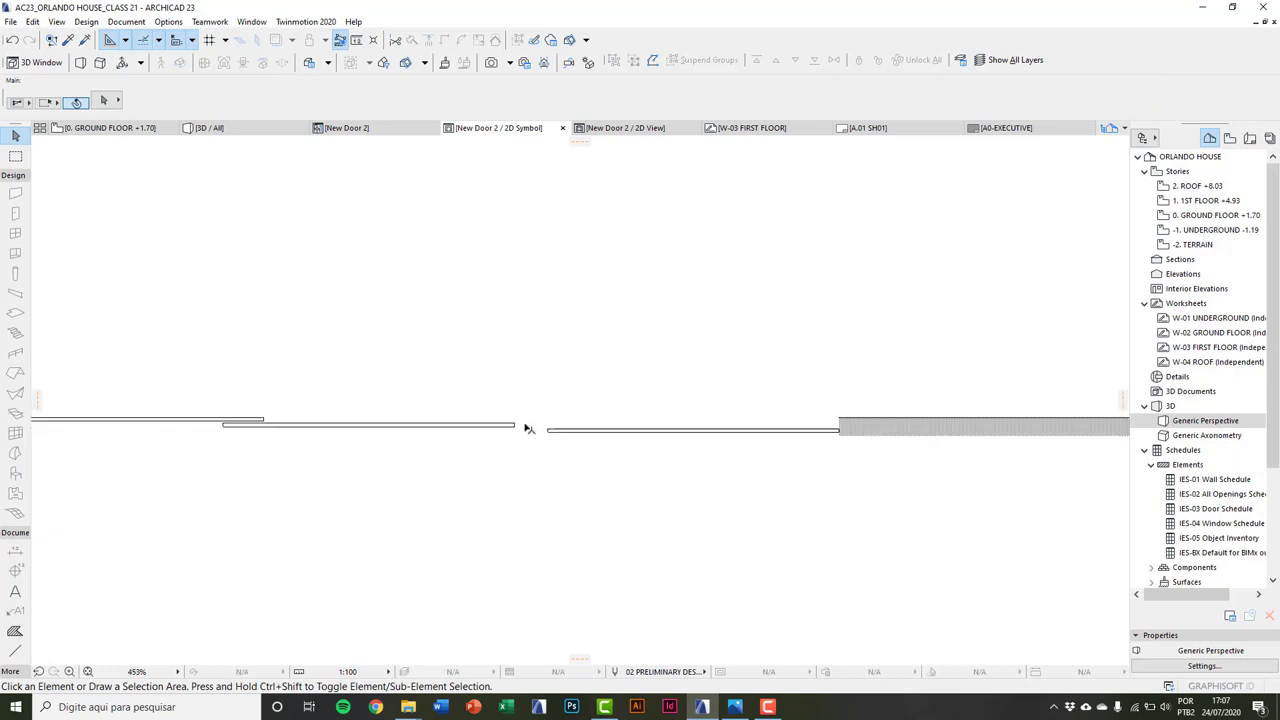
click(864, 459)
click(842, 464)
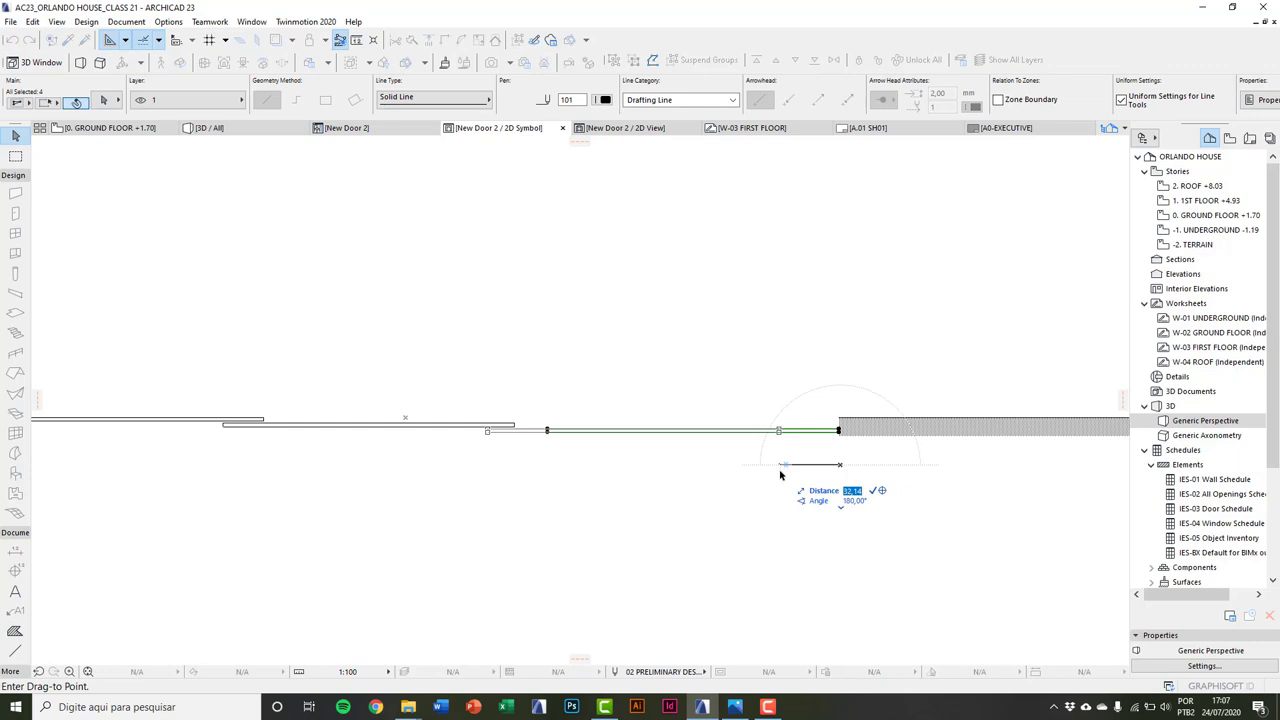
text(45)
key(Return)
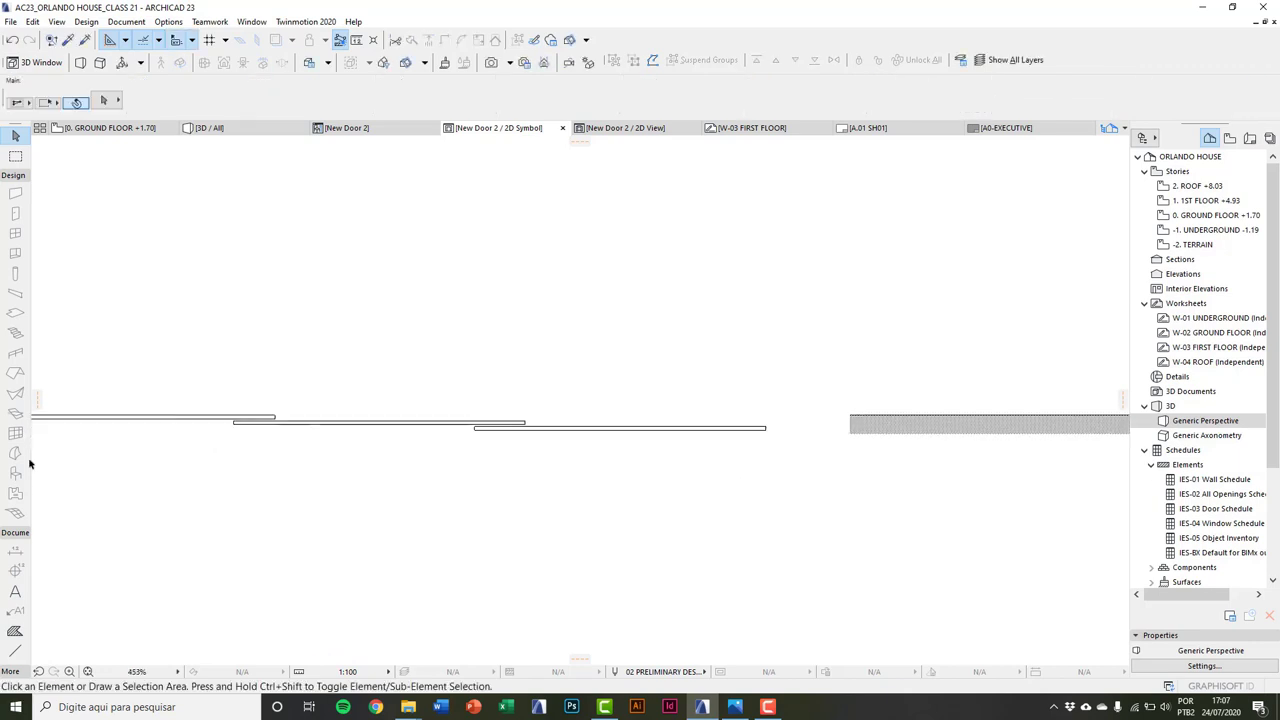
Step: Draw a short horizontal arrow shaft beside the end panel and one slanted arrowhead stroke at its end nearest the middle panel
click(15, 650)
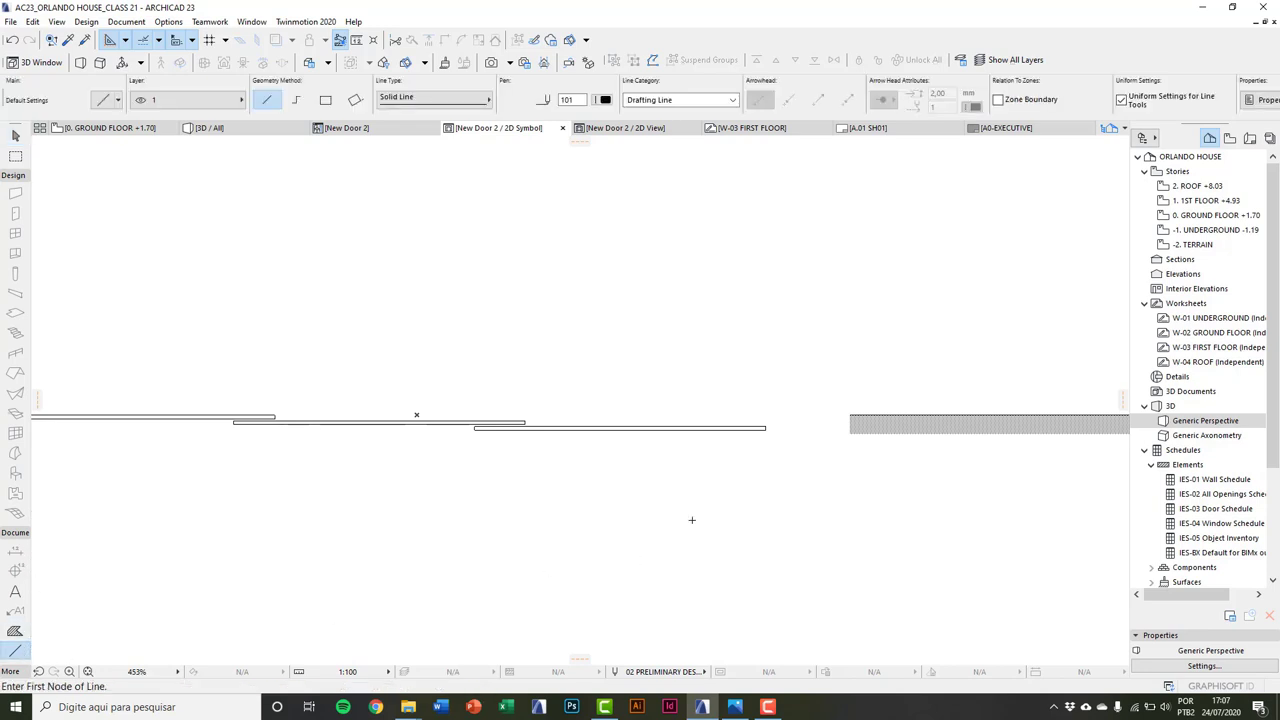
scroll(769, 487, up, 2)
click(728, 410)
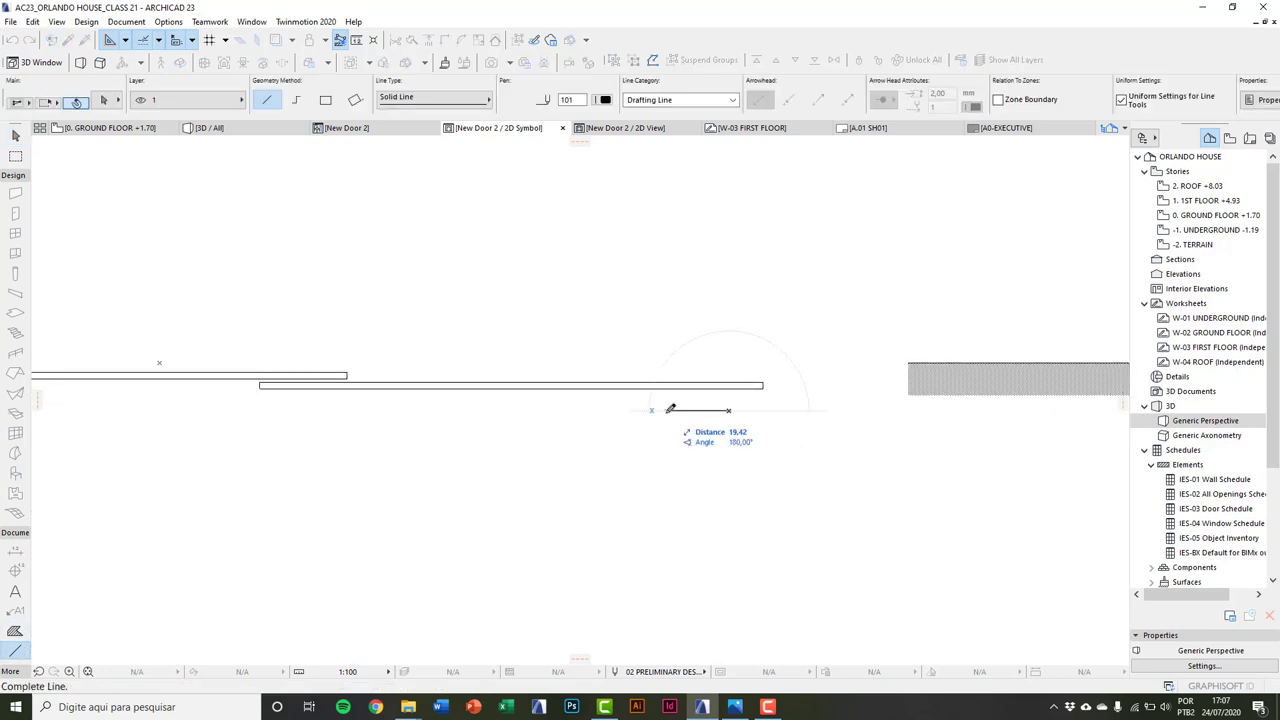
scroll(682, 400, up, 2)
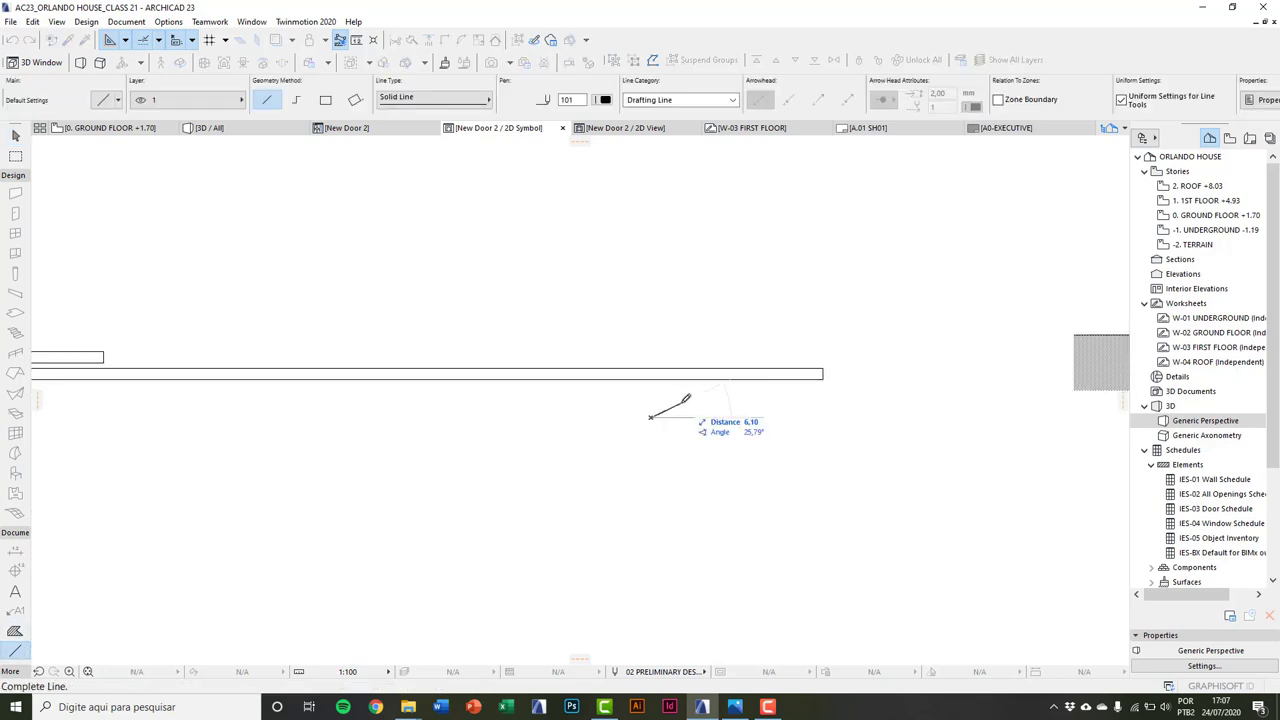
click(680, 405)
key(Escape)
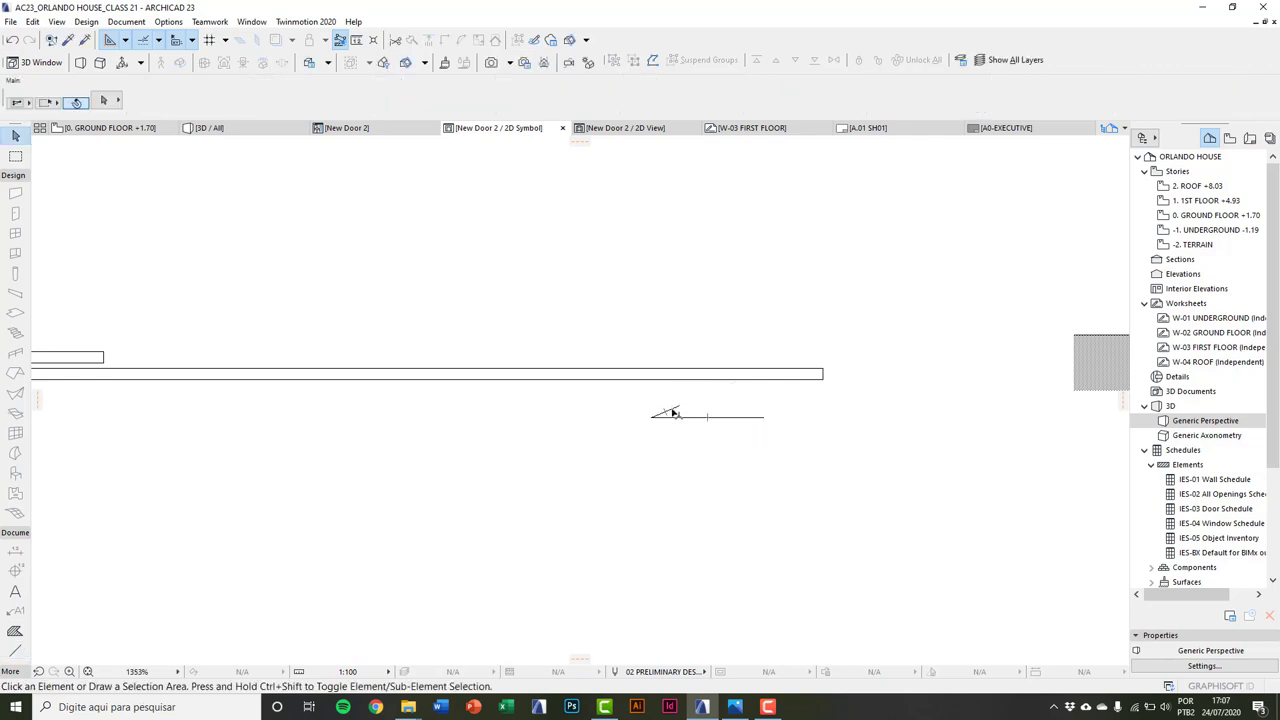
Step: Mirror a copy of the slanted stroke about the arrow shaft to complete the sliding-direction arrowhead
click(666, 413)
click(666, 414)
key(ctrl+shift+m)
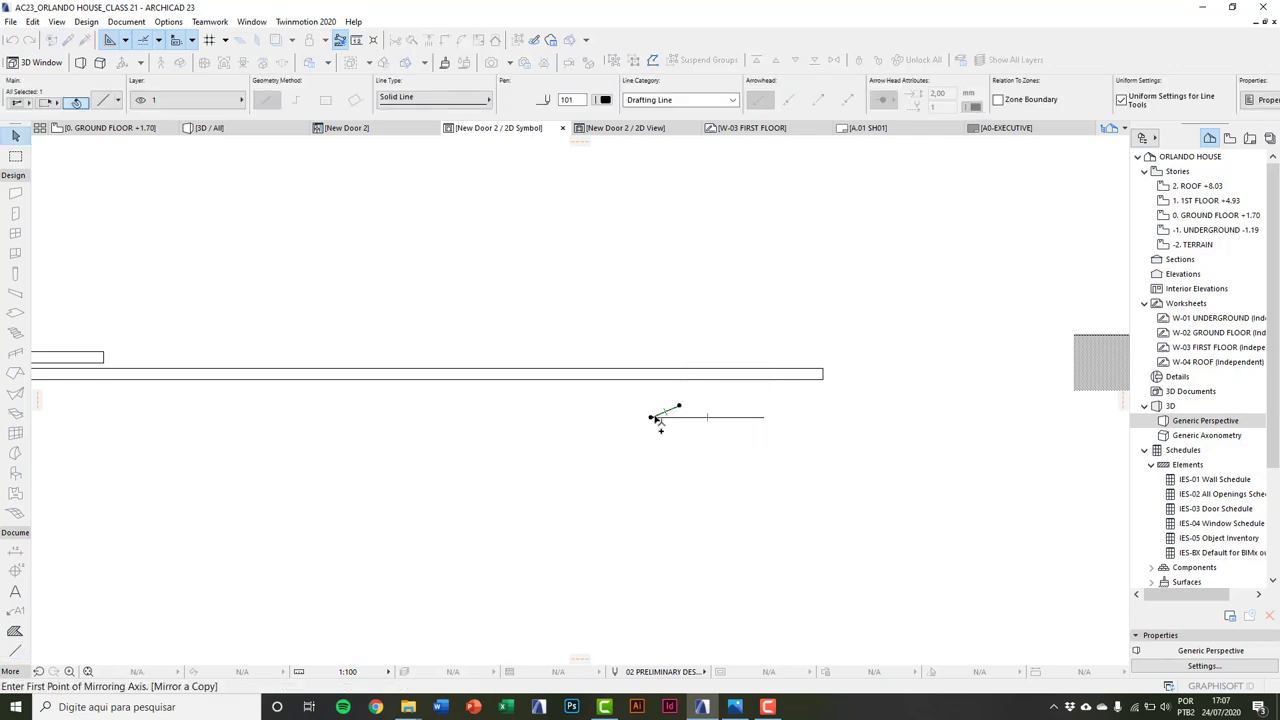
click(652, 417)
click(735, 417)
scroll(798, 505, down, 2)
click(755, 409)
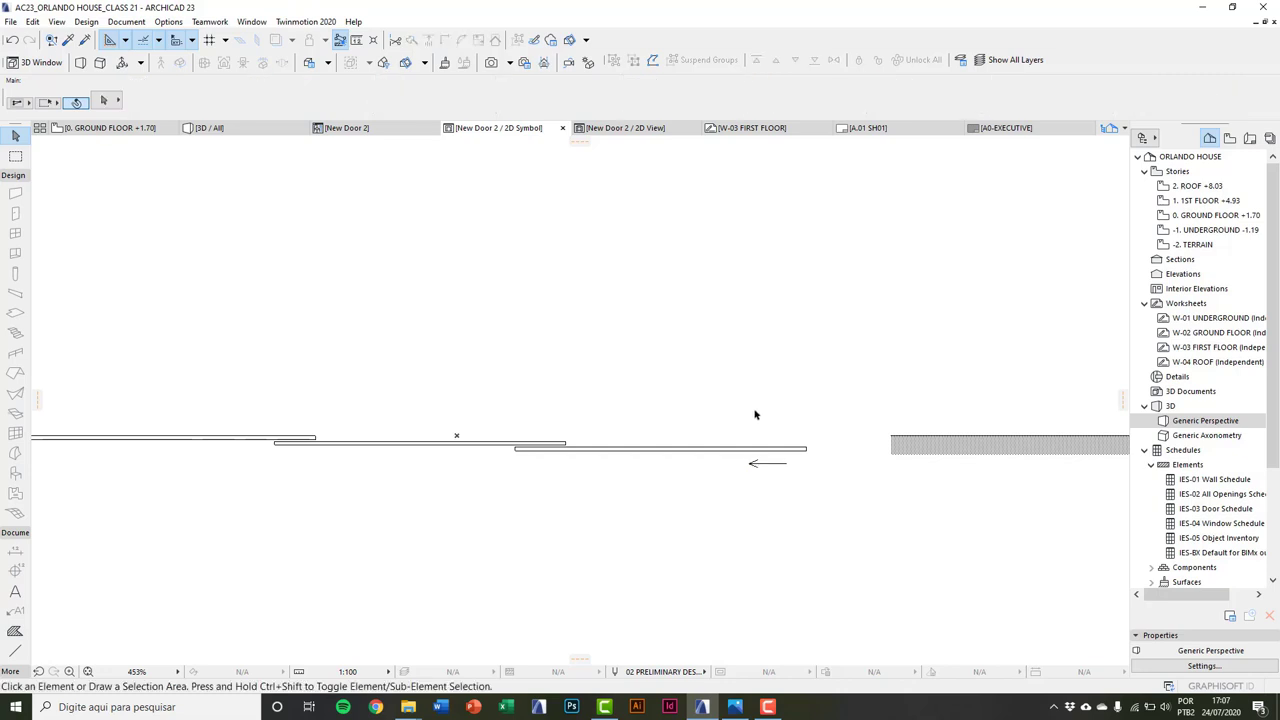
scroll(755, 412, down, 2)
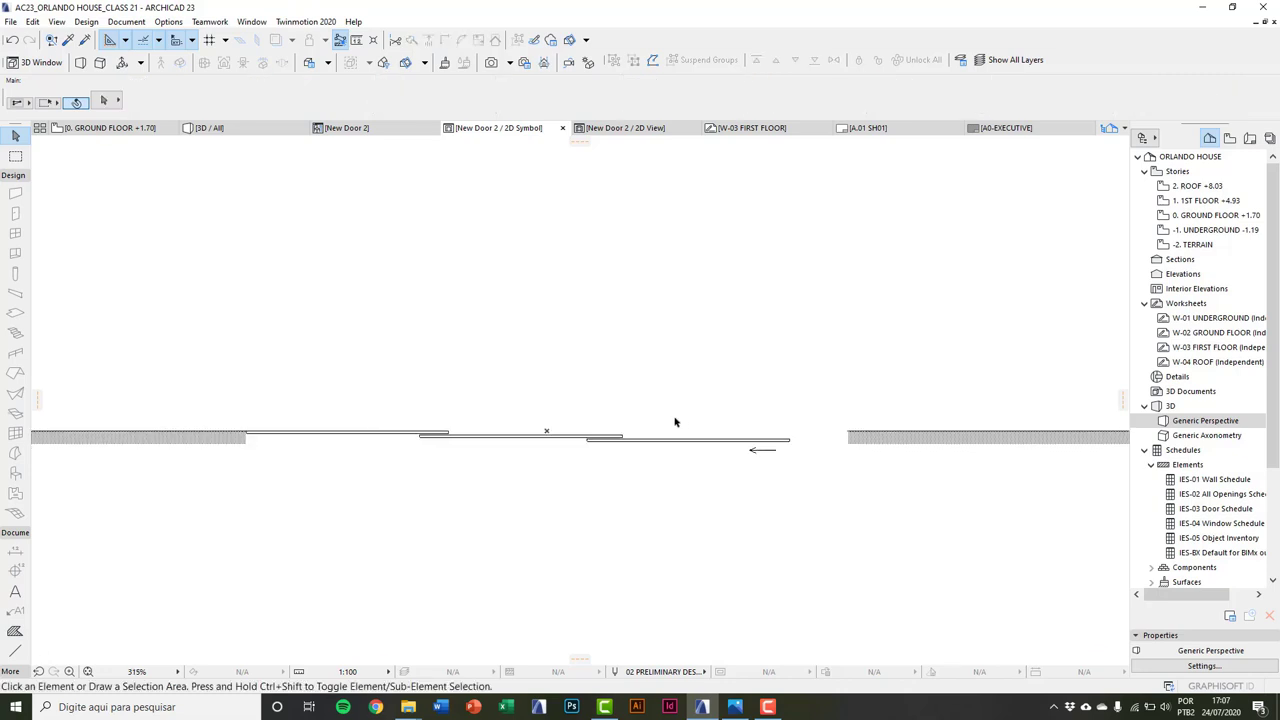
middle_drag(675, 422, 690, 432)
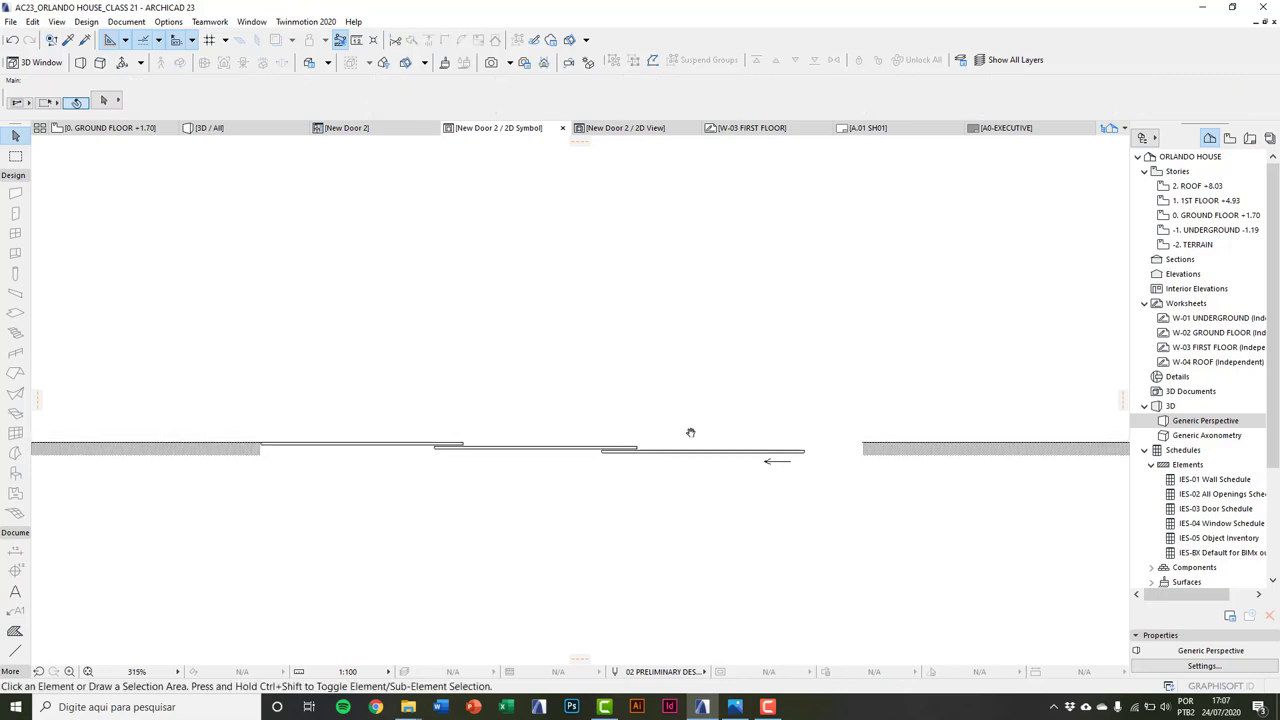
Step: Comment out all three lines of New Door 2's 2D script and close the door, saving the changes to the library part
click(563, 129)
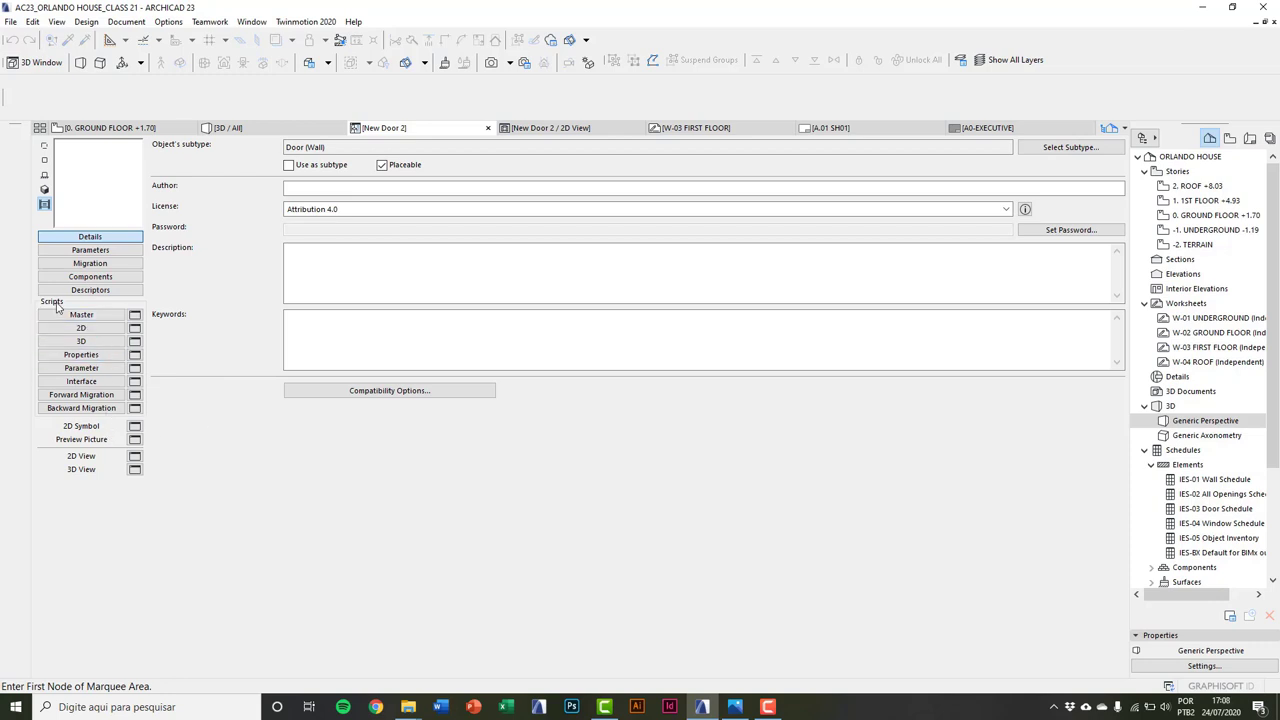
click(134, 329)
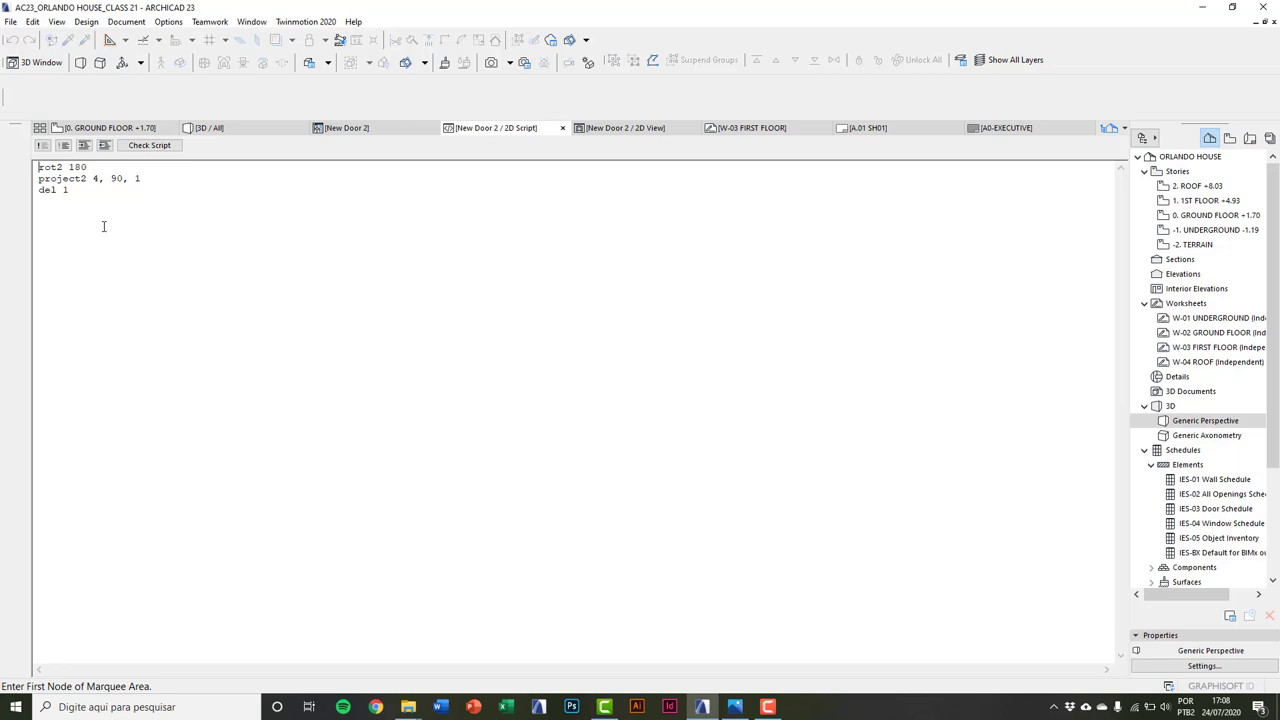
drag(101, 207, 36, 170)
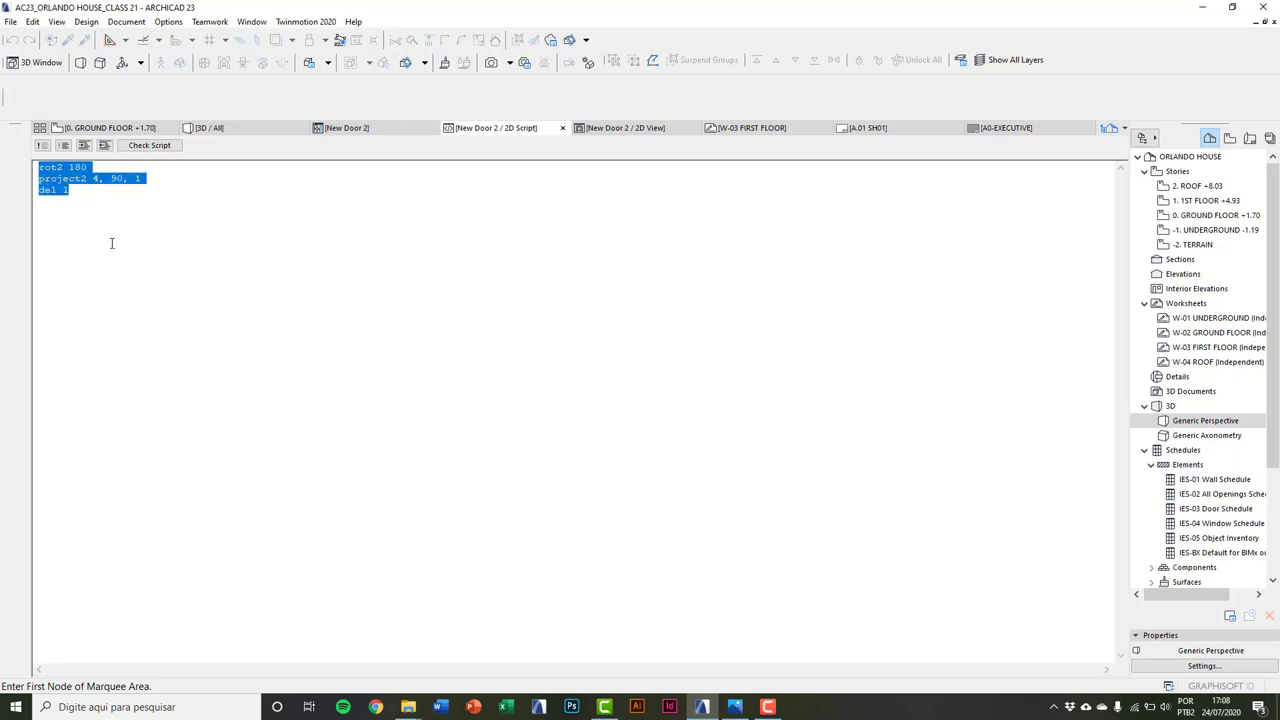
click(42, 146)
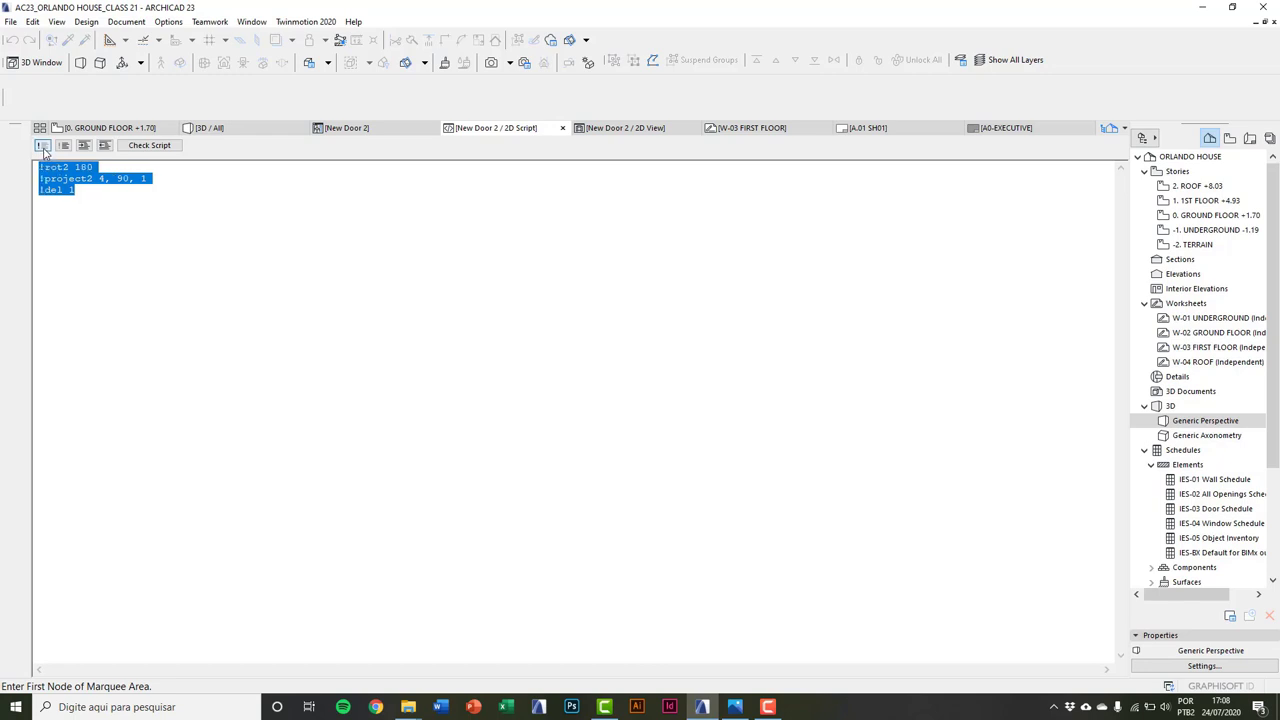
click(85, 196)
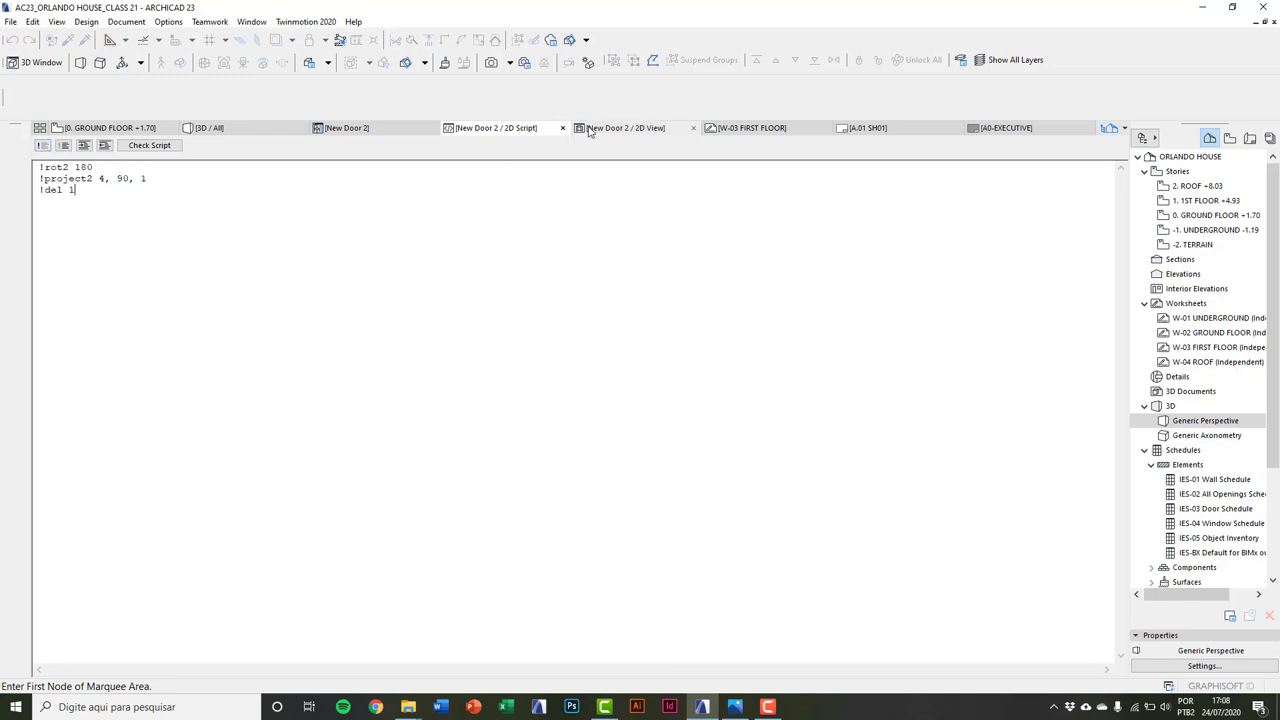
click(562, 128)
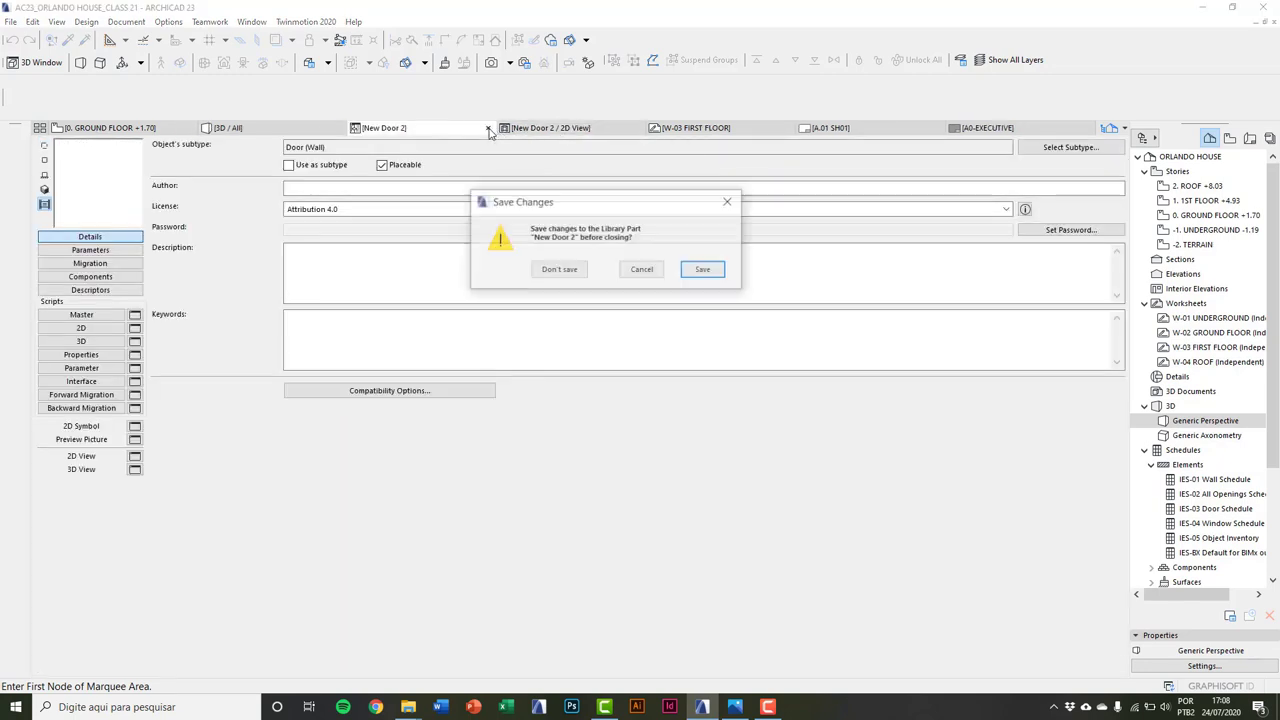
click(700, 271)
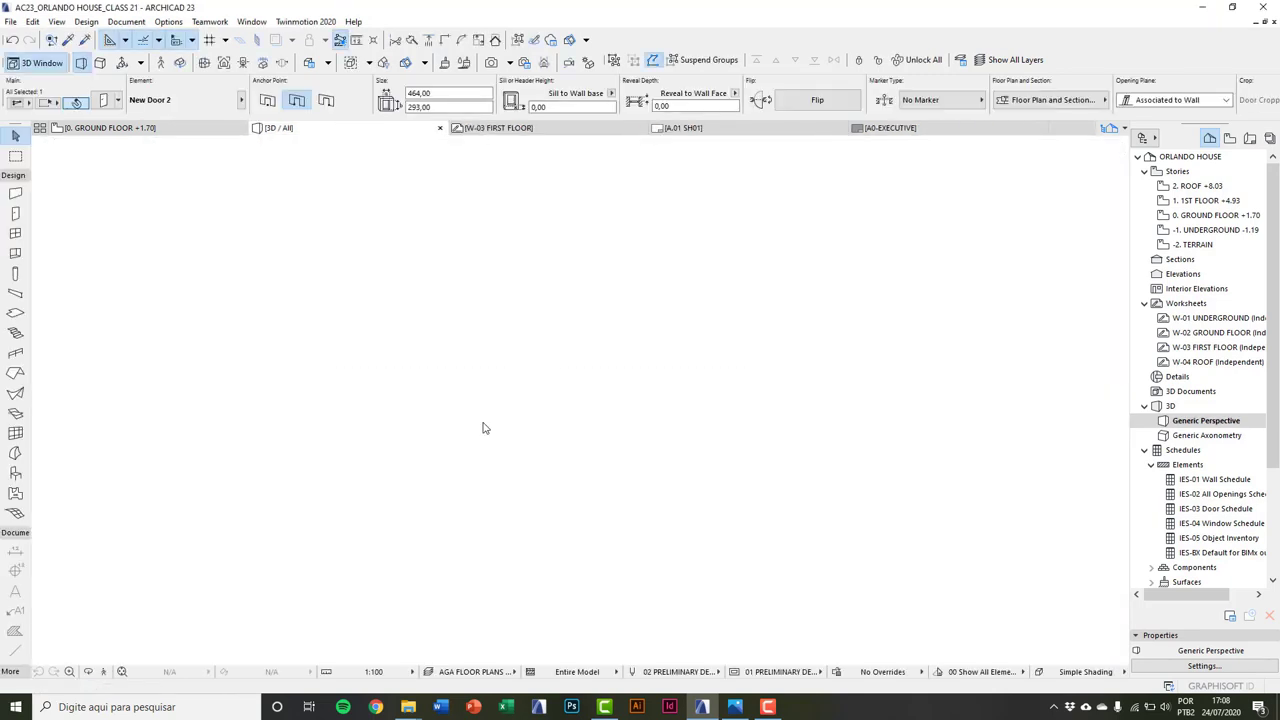
Step: Examine the updated New Door 2 symbol and its sliding arrow on the ground floor plan
key(Escape)
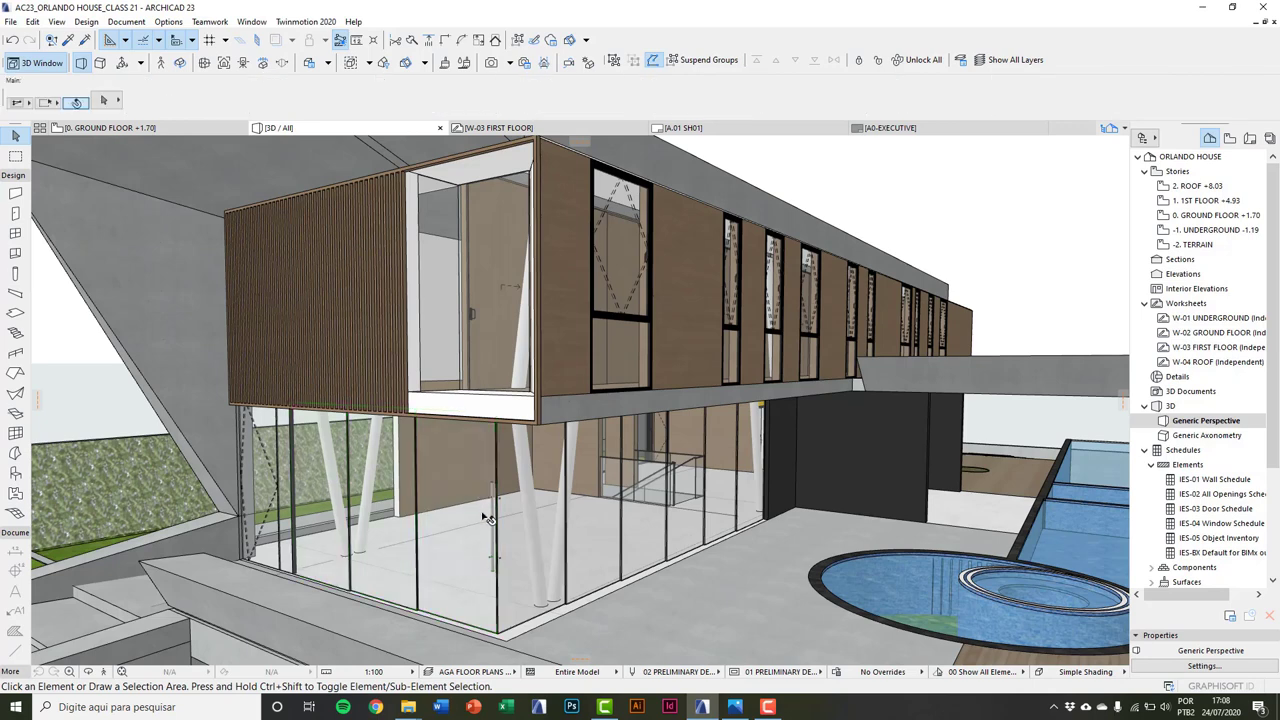
key(F2)
scroll(268, 590, up, 2)
scroll(265, 588, up, 1)
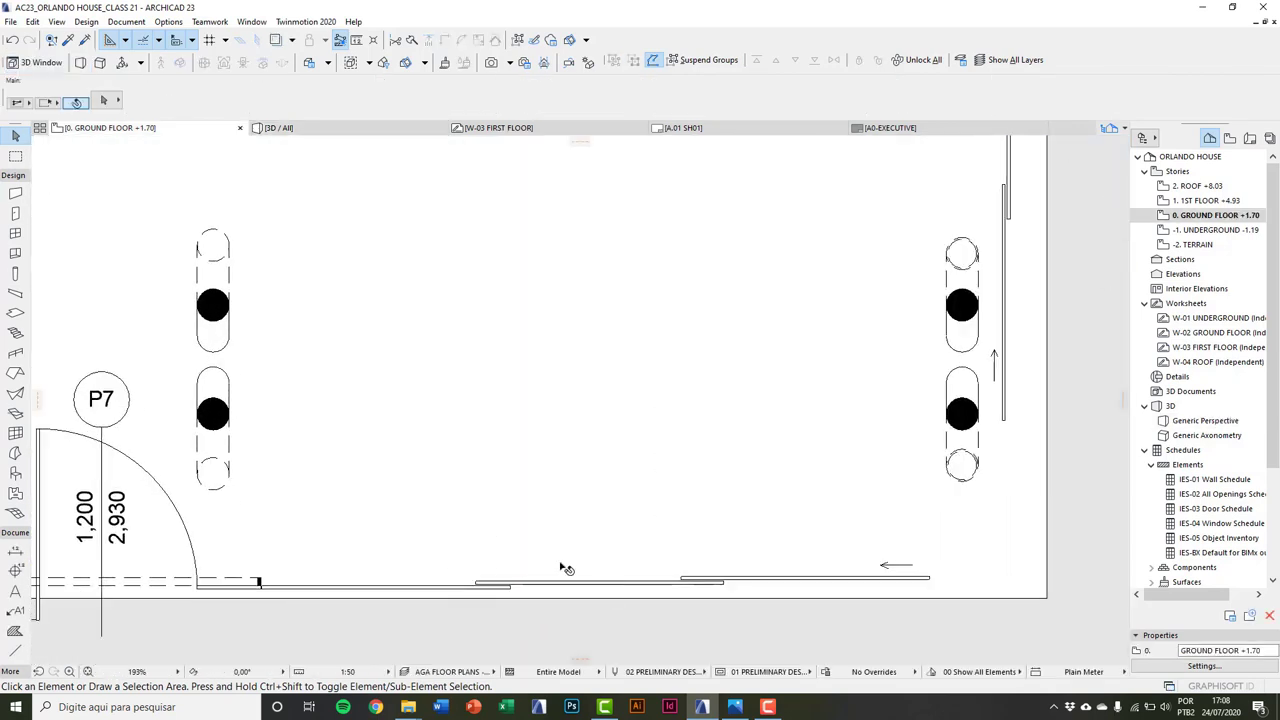
scroll(700, 605, up, 1)
scroll(930, 600, up, 2)
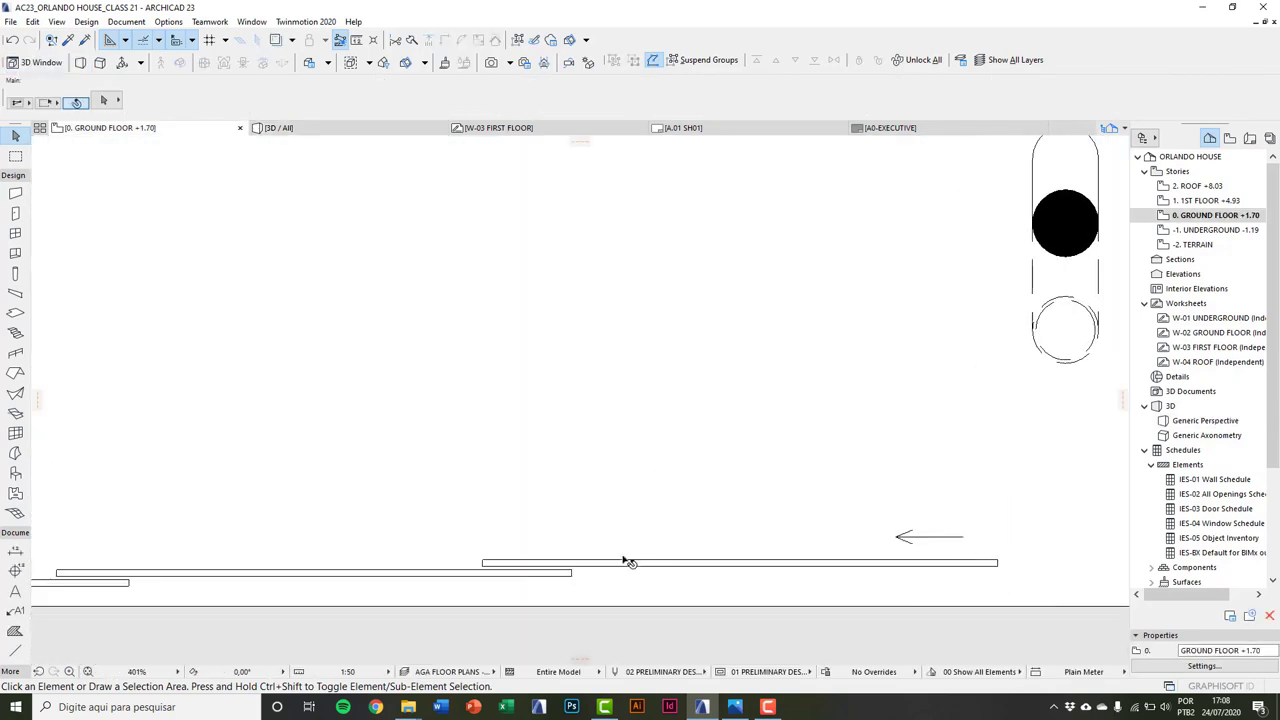
scroll(630, 576, down, 4)
scroll(697, 611, down, 6)
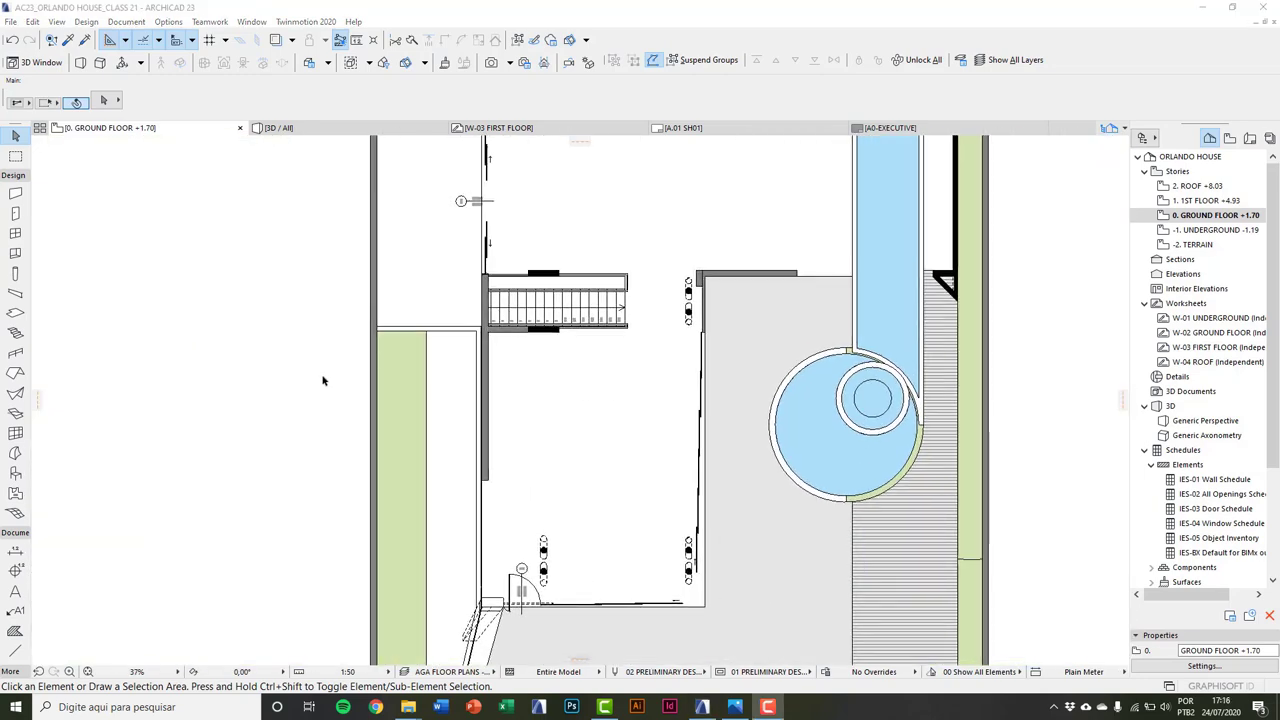
scroll(720, 370, up, 2)
scroll(736, 372, up, 2)
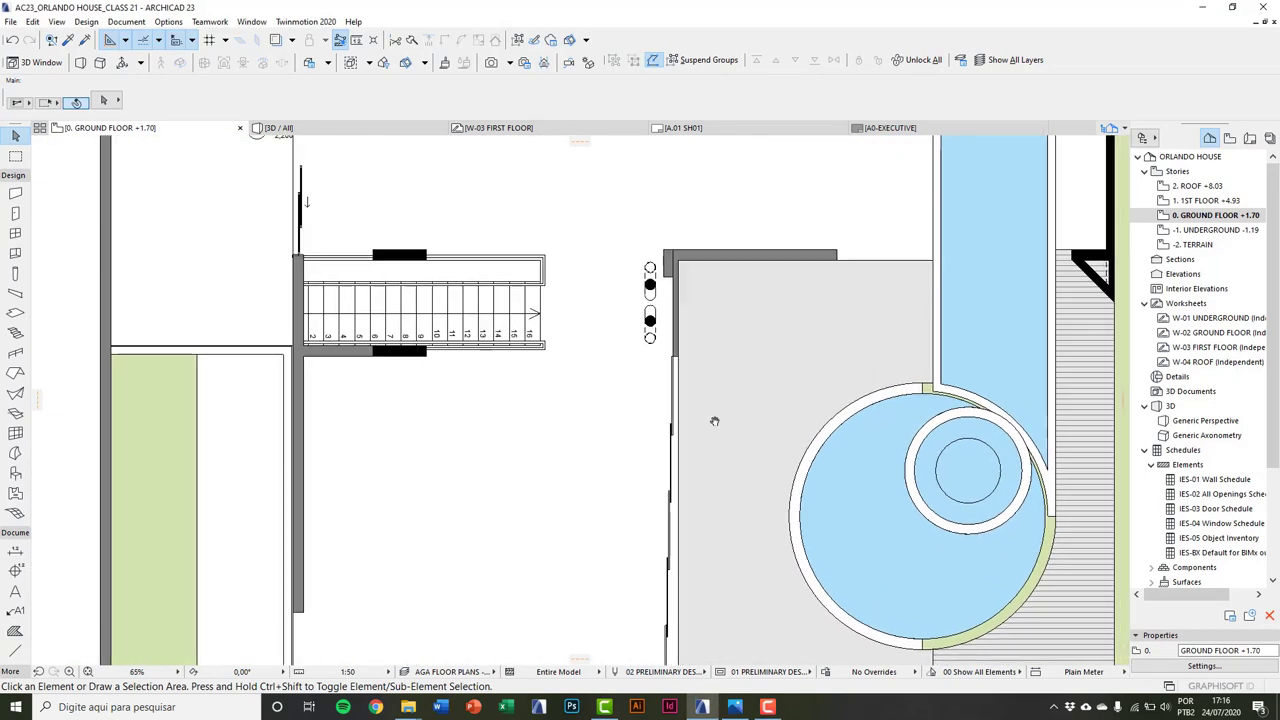
click(714, 421)
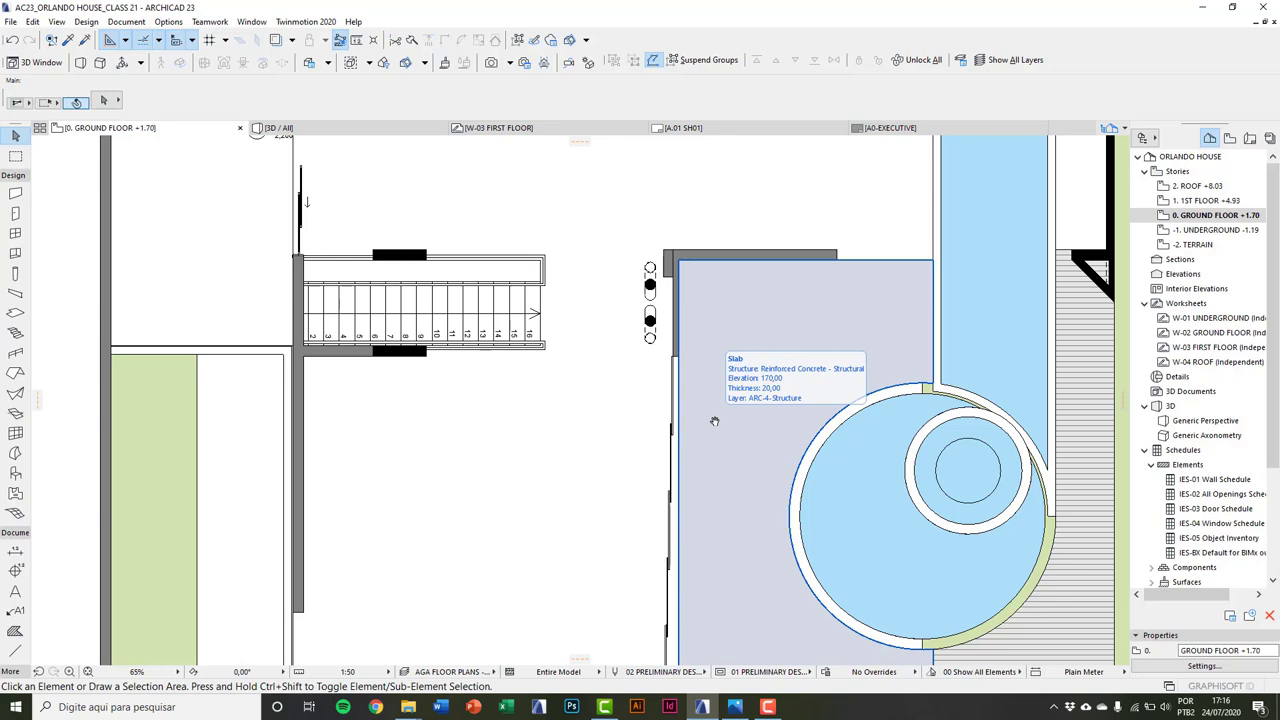
Step: Switch the ground floor plan to the AGA FLOOR PLANS - Open Doors layer combination
key(ctrl+l)
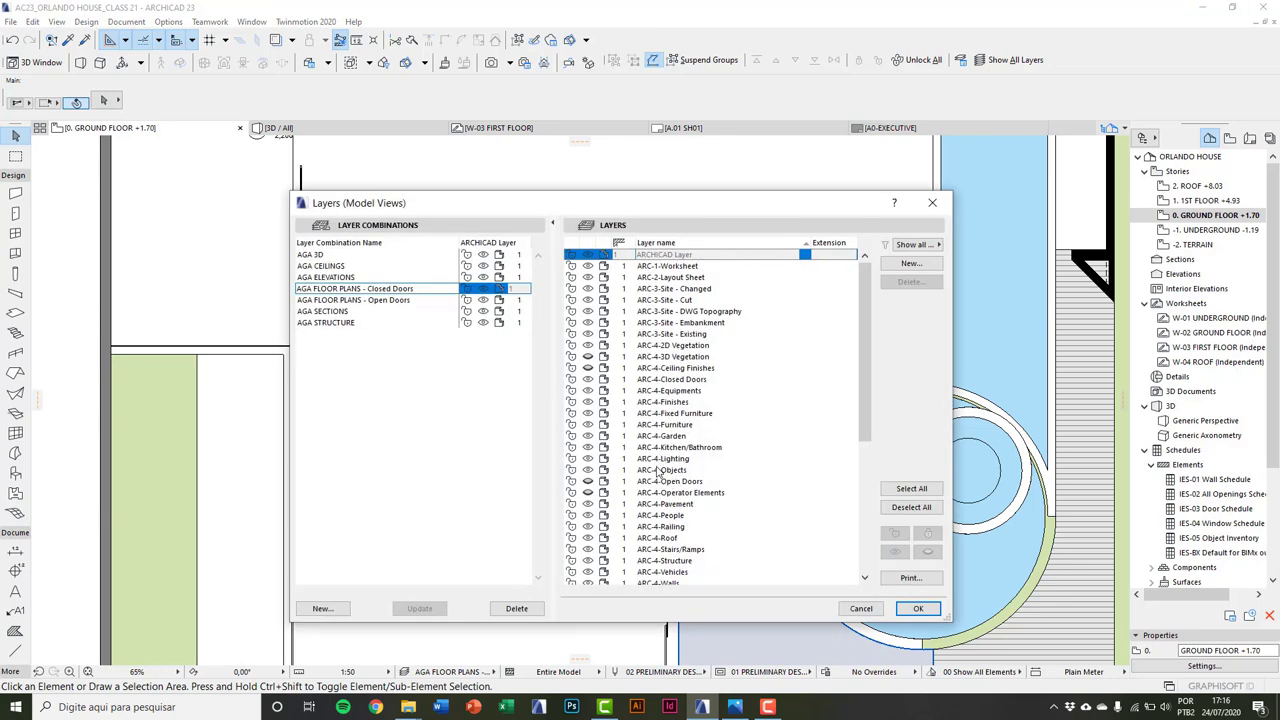
click(421, 288)
click(412, 302)
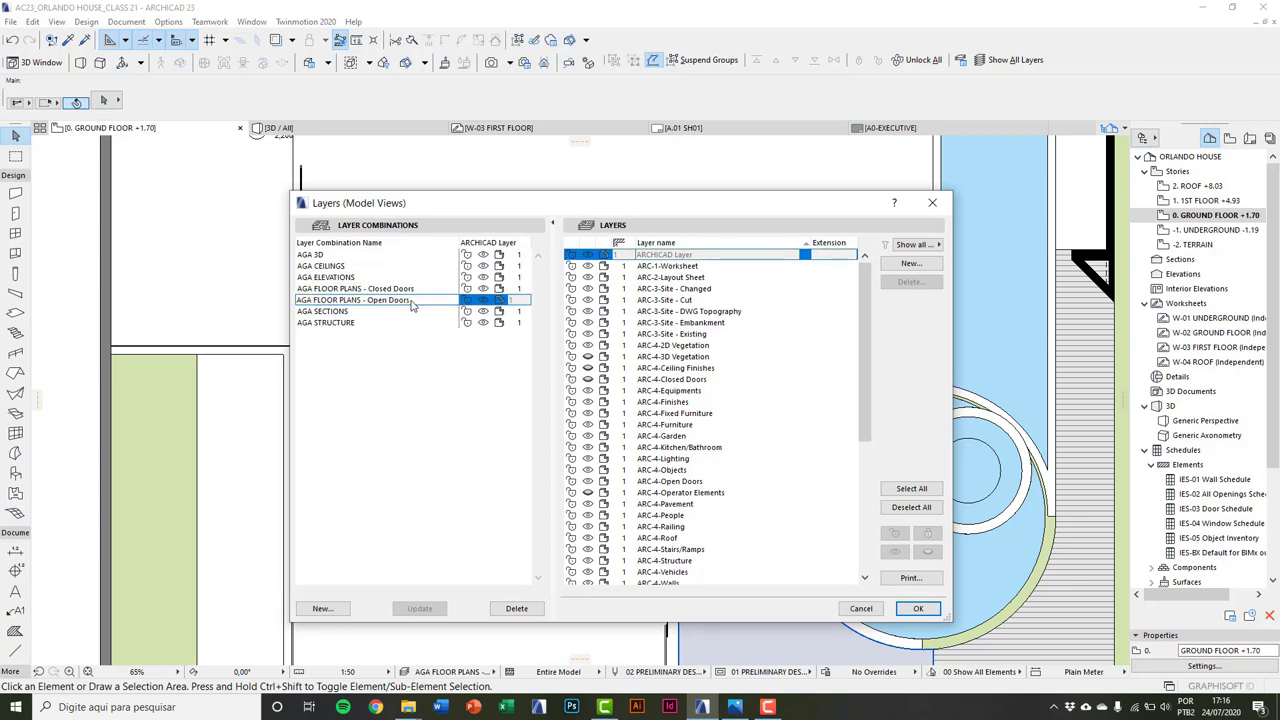
click(917, 608)
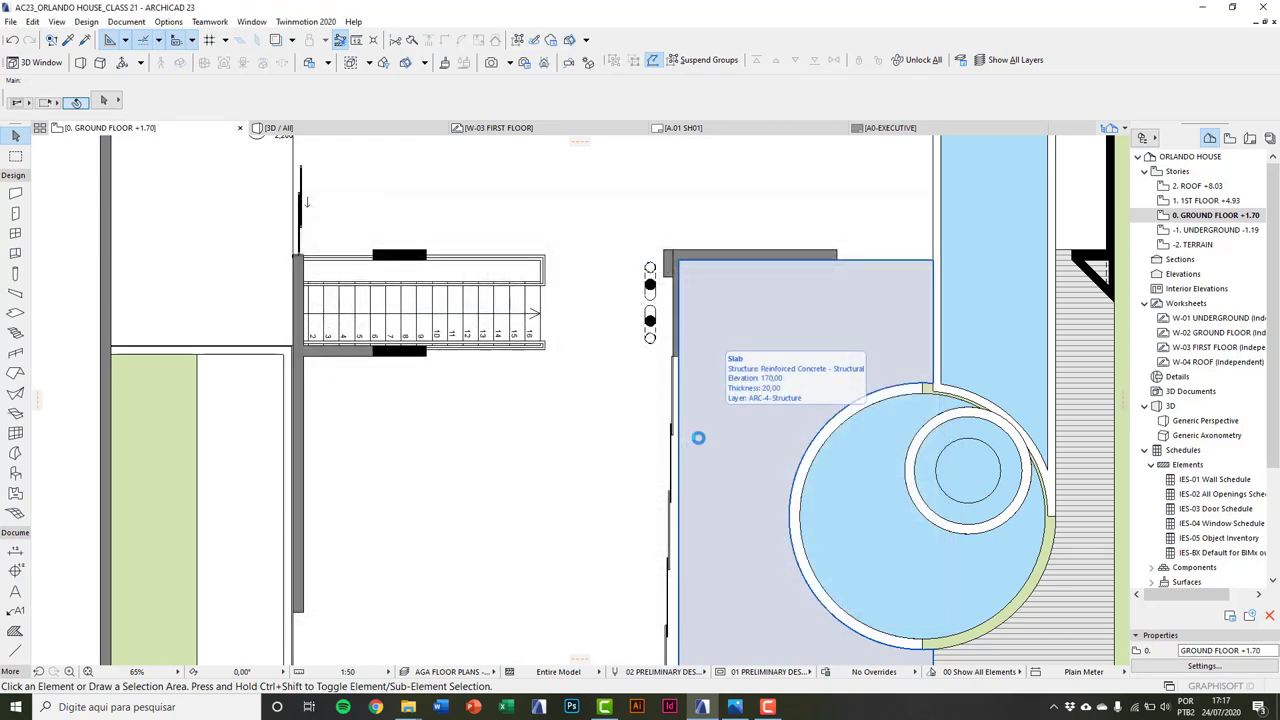
Step: Turn on the trace reference to reveal the stacked door panel outlines beside the wall near the pool
middle_drag(669, 335, 650, 265)
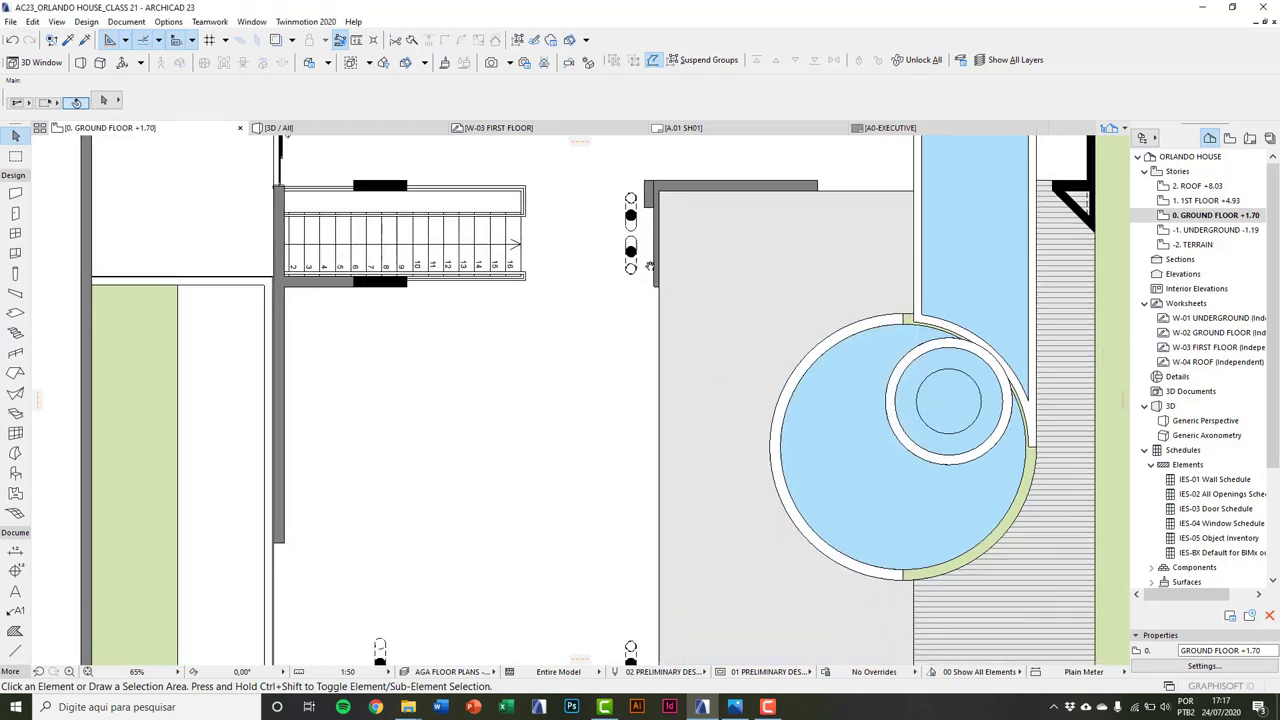
scroll(650, 265, down, 2)
click(279, 42)
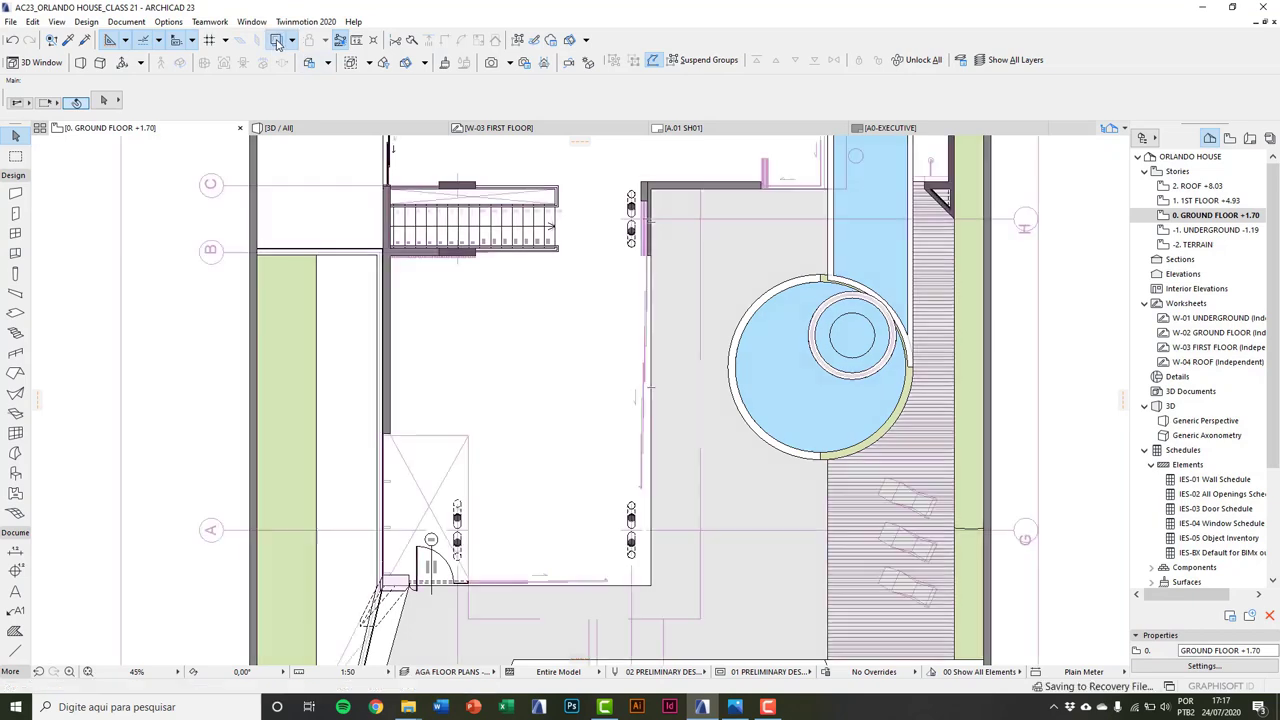
scroll(650, 182, up, 2)
scroll(644, 216, up, 10)
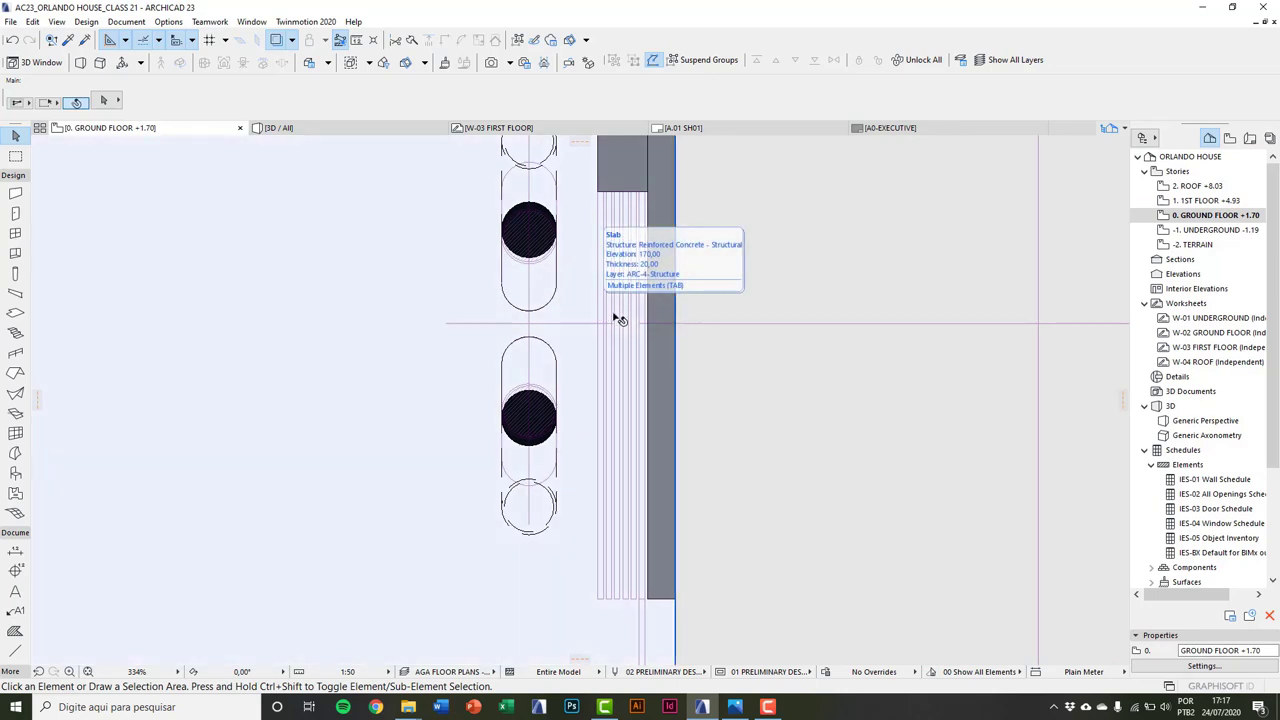
middle_drag(619, 319, 611, 317)
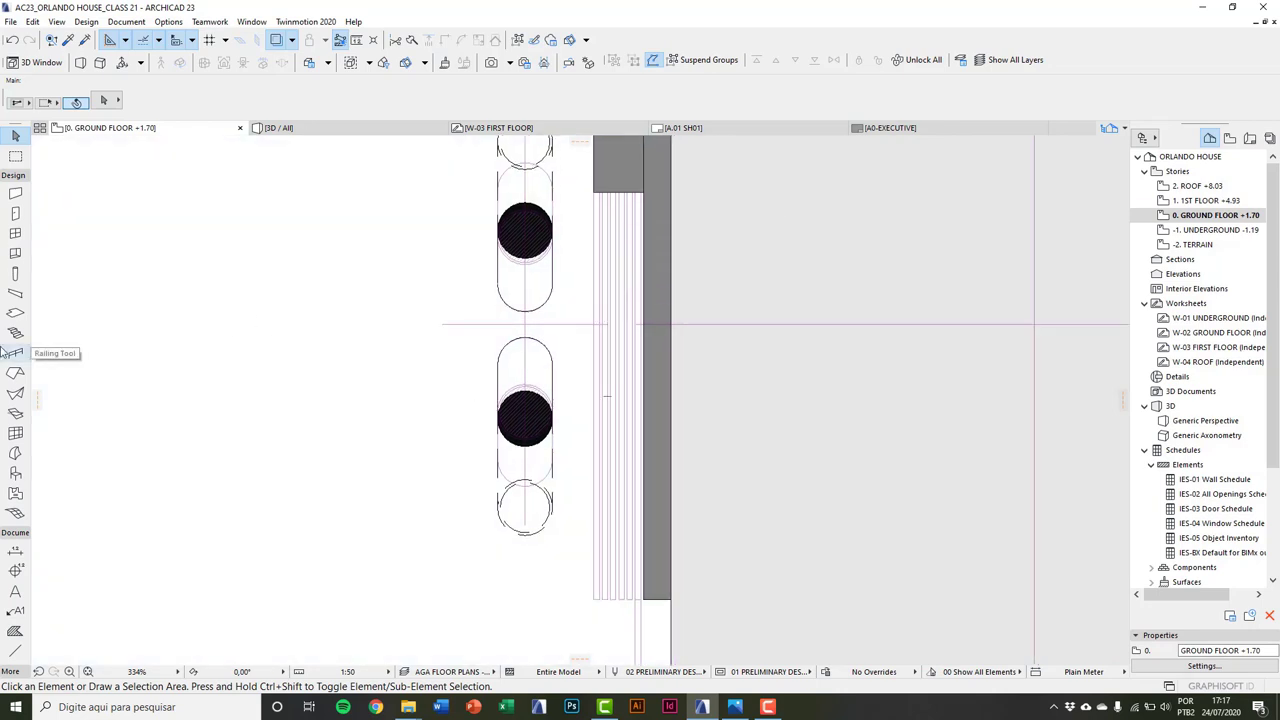
Step: In the Wall defaults, assign the ARC-4-Open Doors layer and override all surfaces with Glass - Clear Fast
double_click(15, 193)
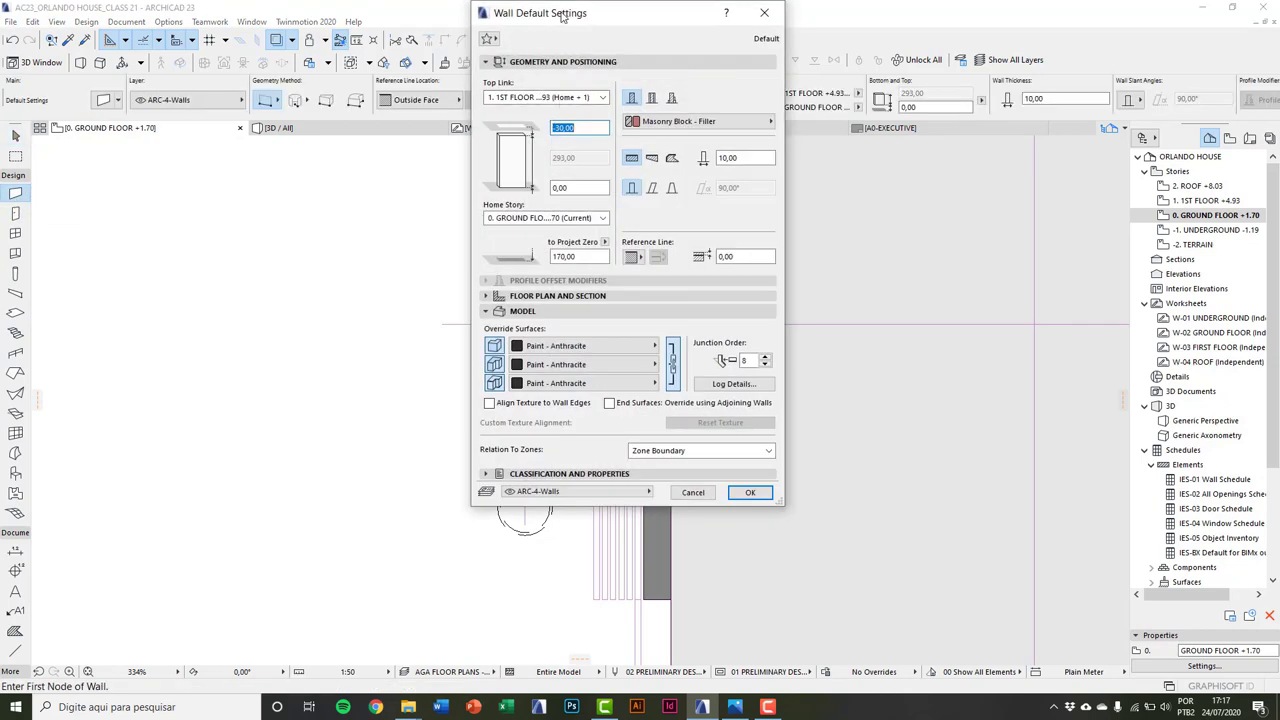
drag(565, 13, 423, 72)
drag(707, 605, 713, 618)
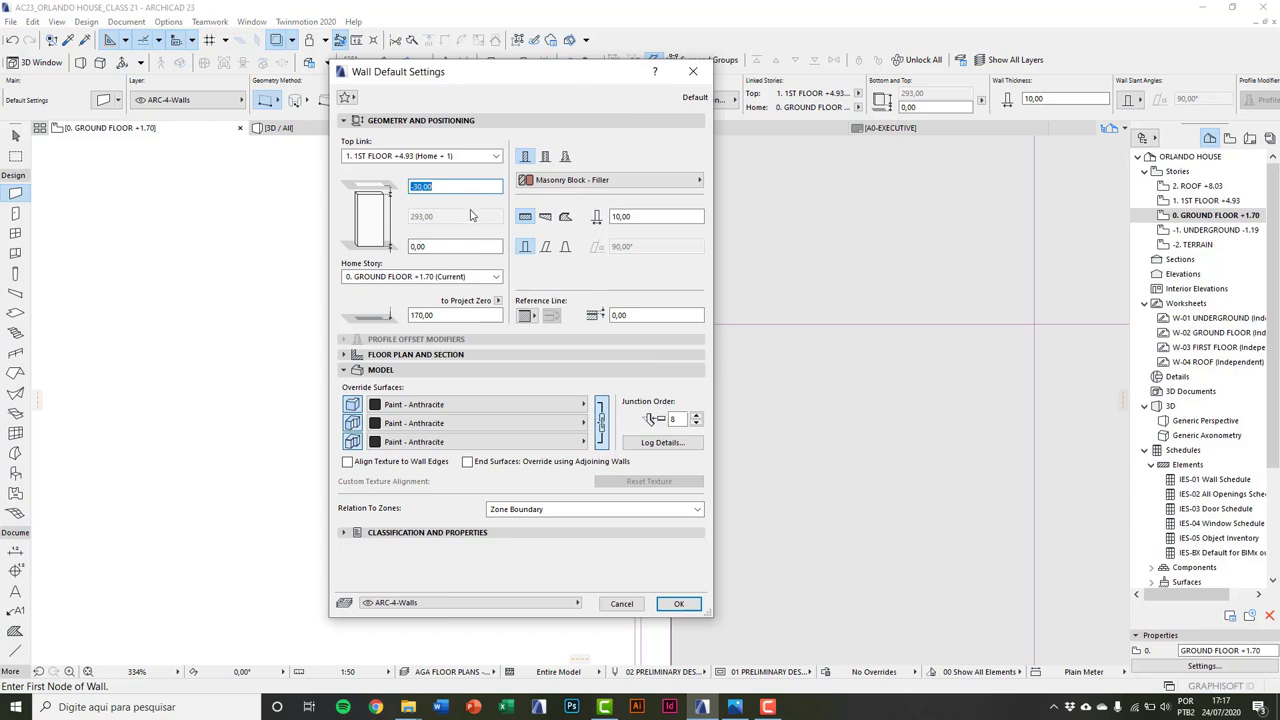
click(517, 604)
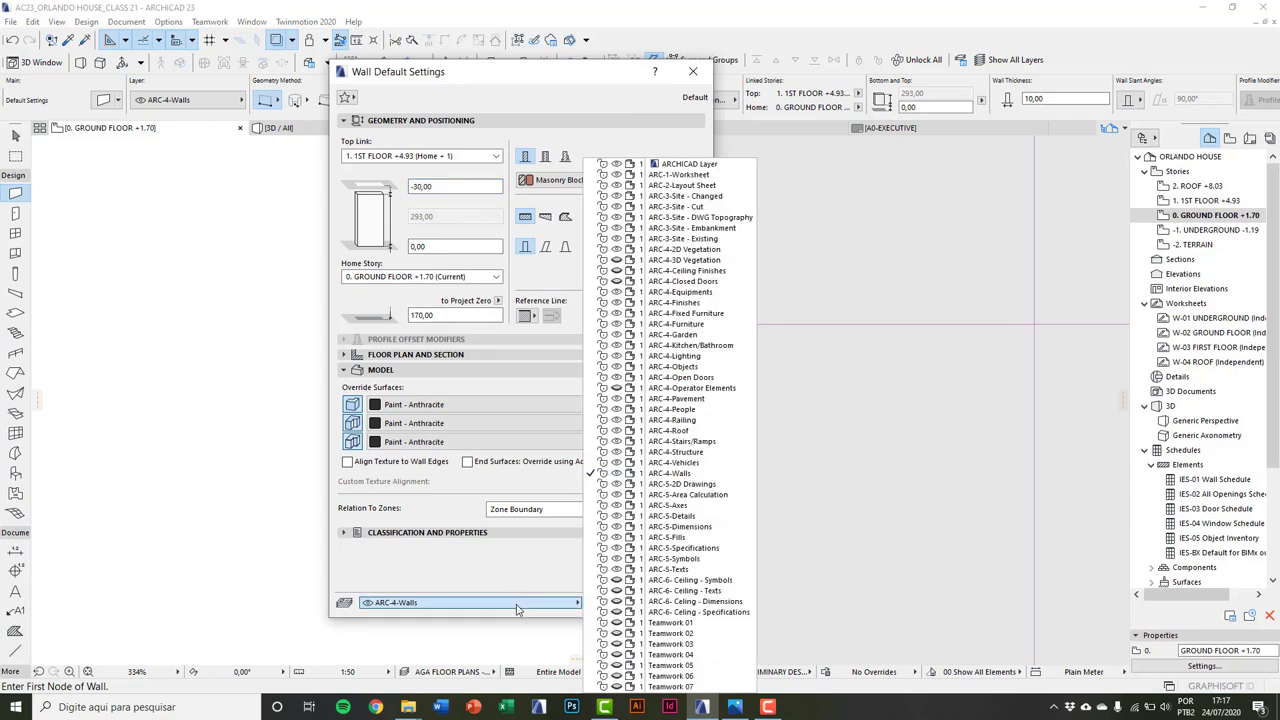
click(686, 378)
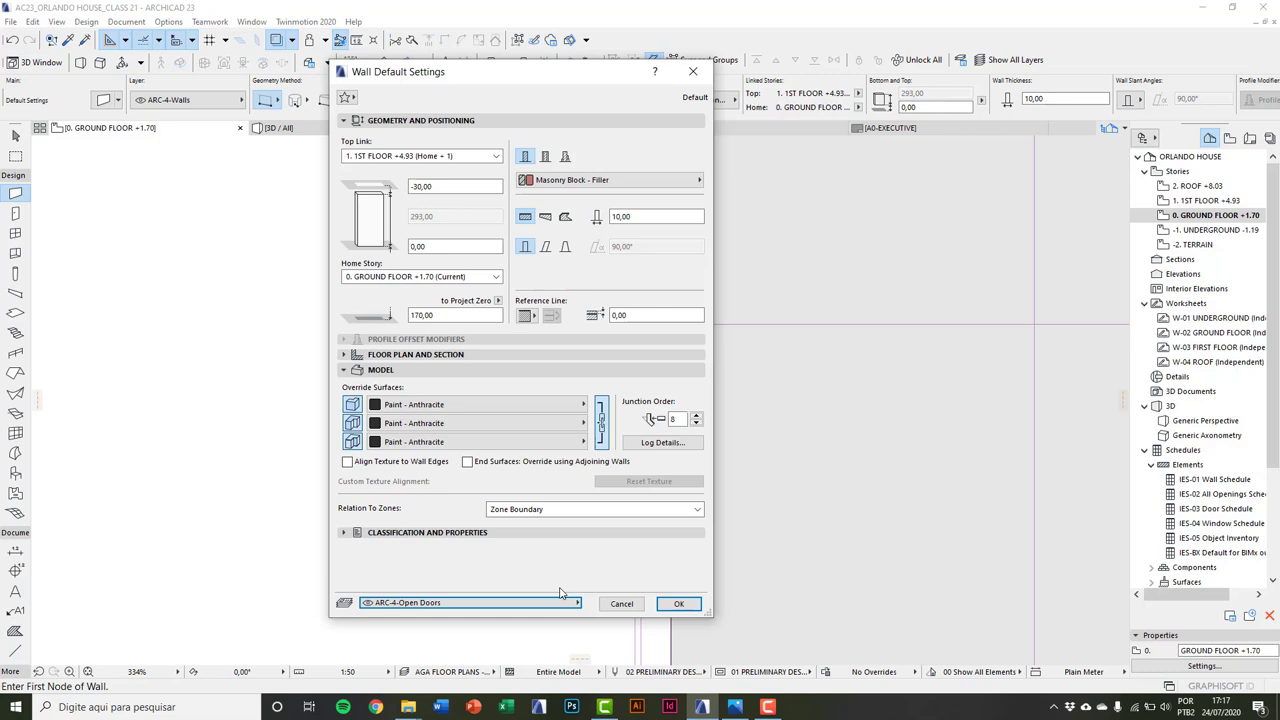
click(478, 423)
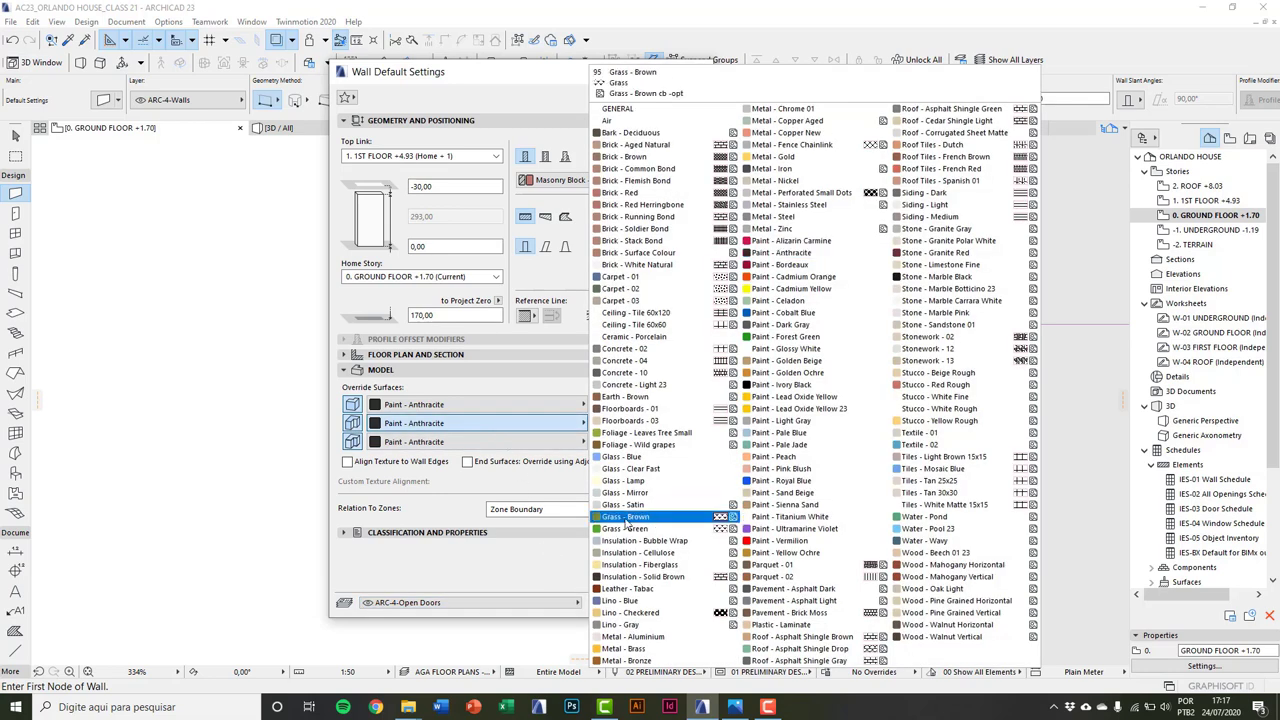
click(674, 472)
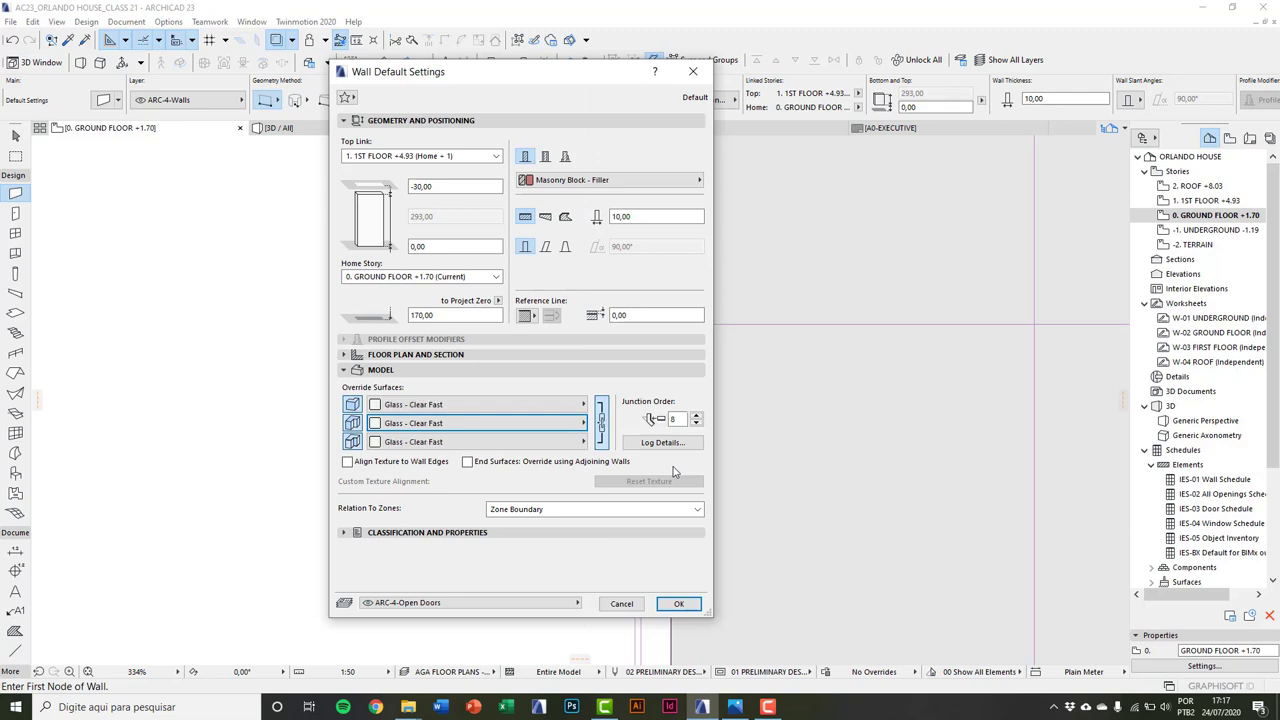
Step: Set the default wall's building material to Glass, its thickness to 2, and its top link to Not Linked
click(655, 181)
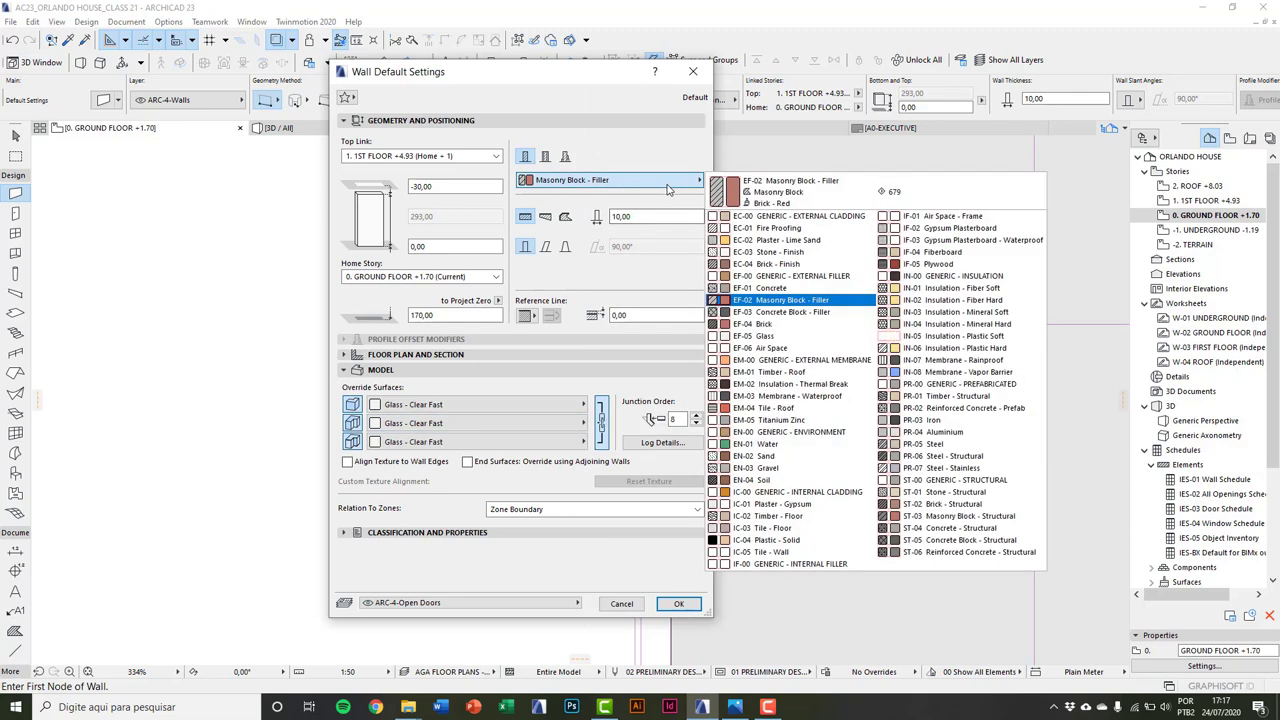
click(764, 336)
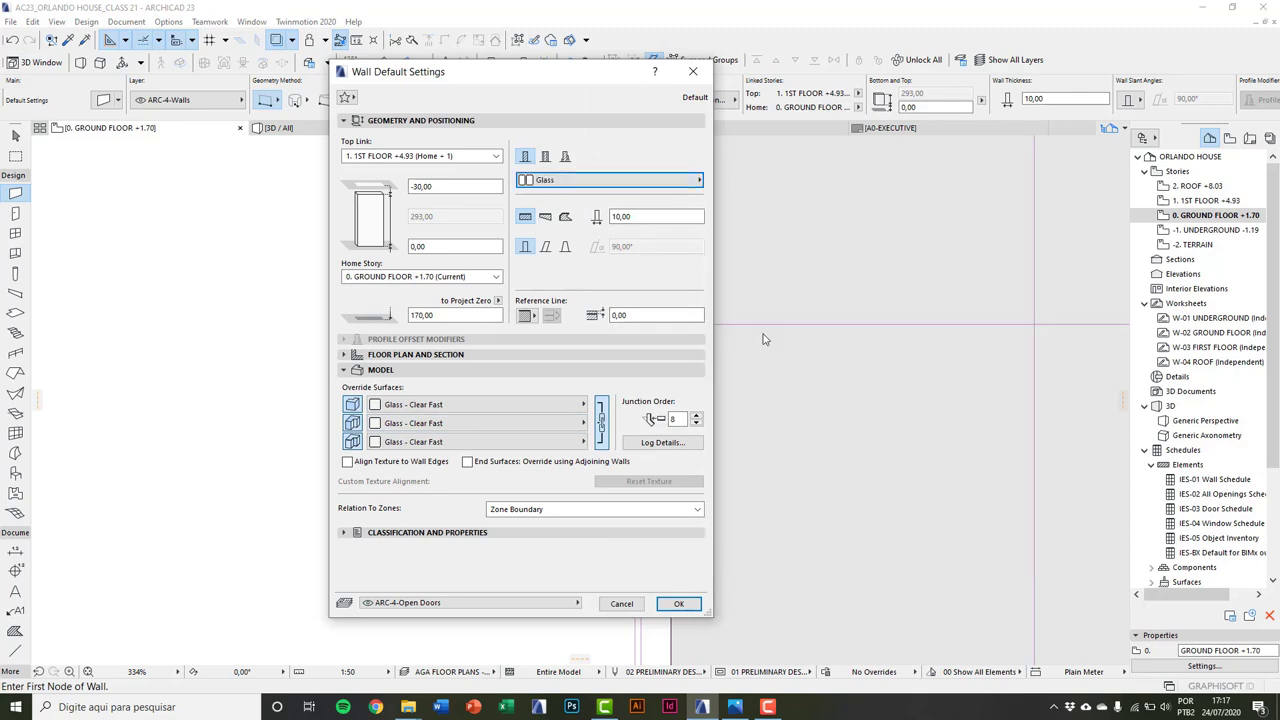
click(625, 216)
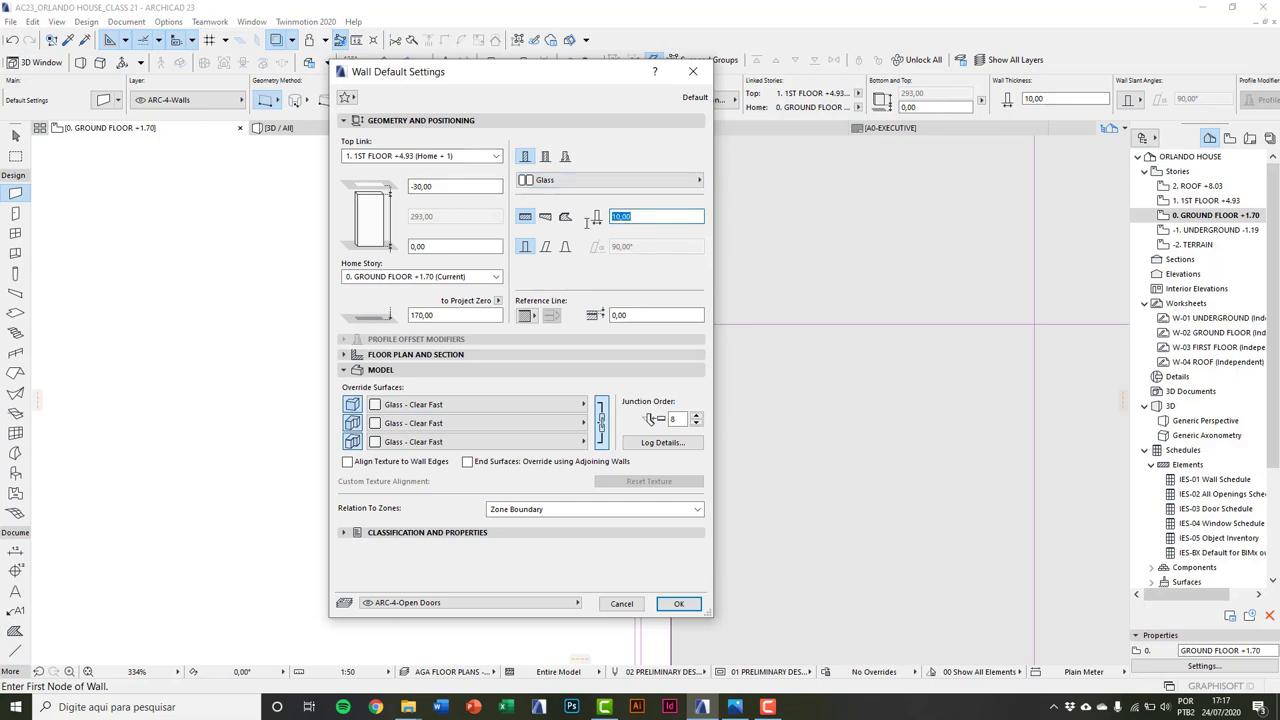
text(2)
click(439, 158)
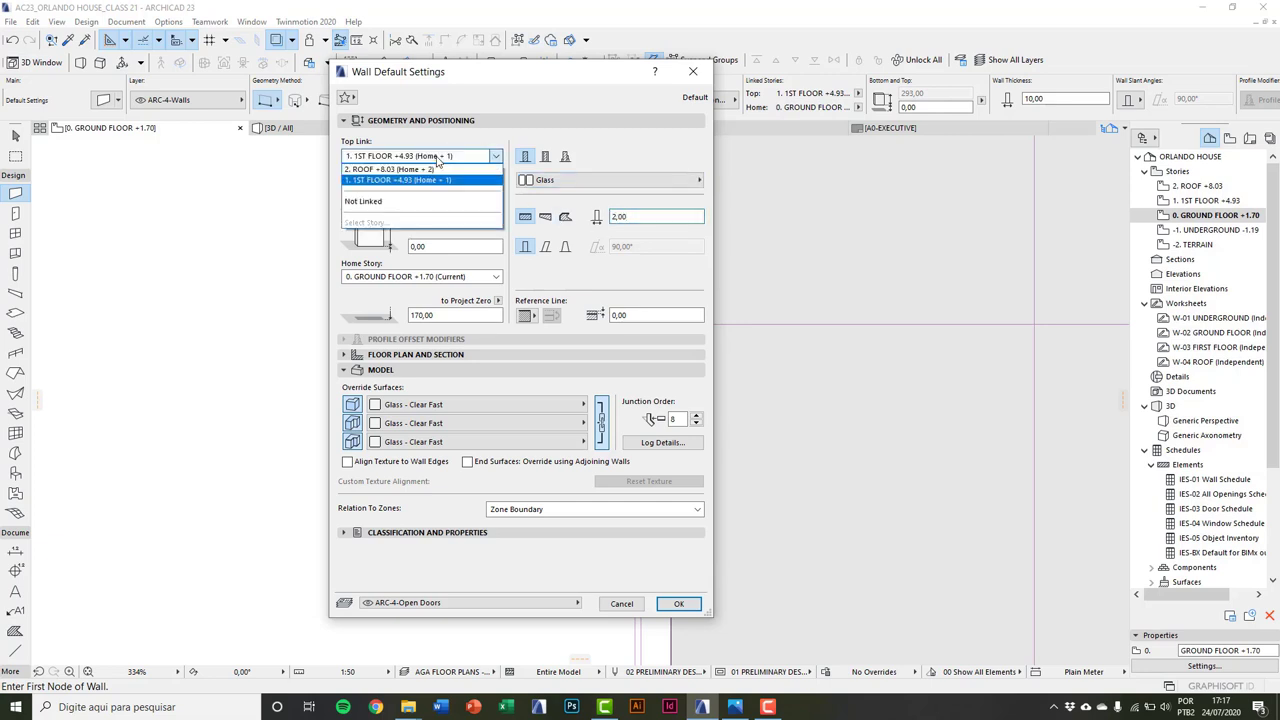
click(399, 203)
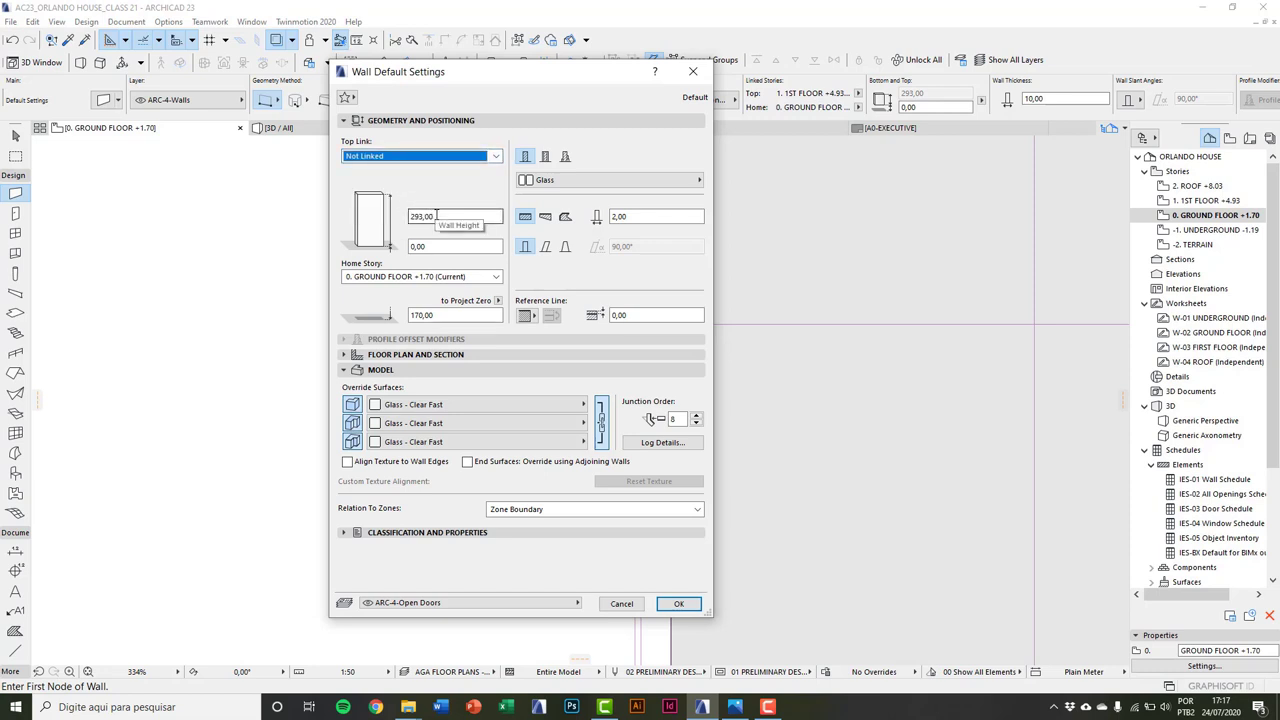
double_click(436, 215)
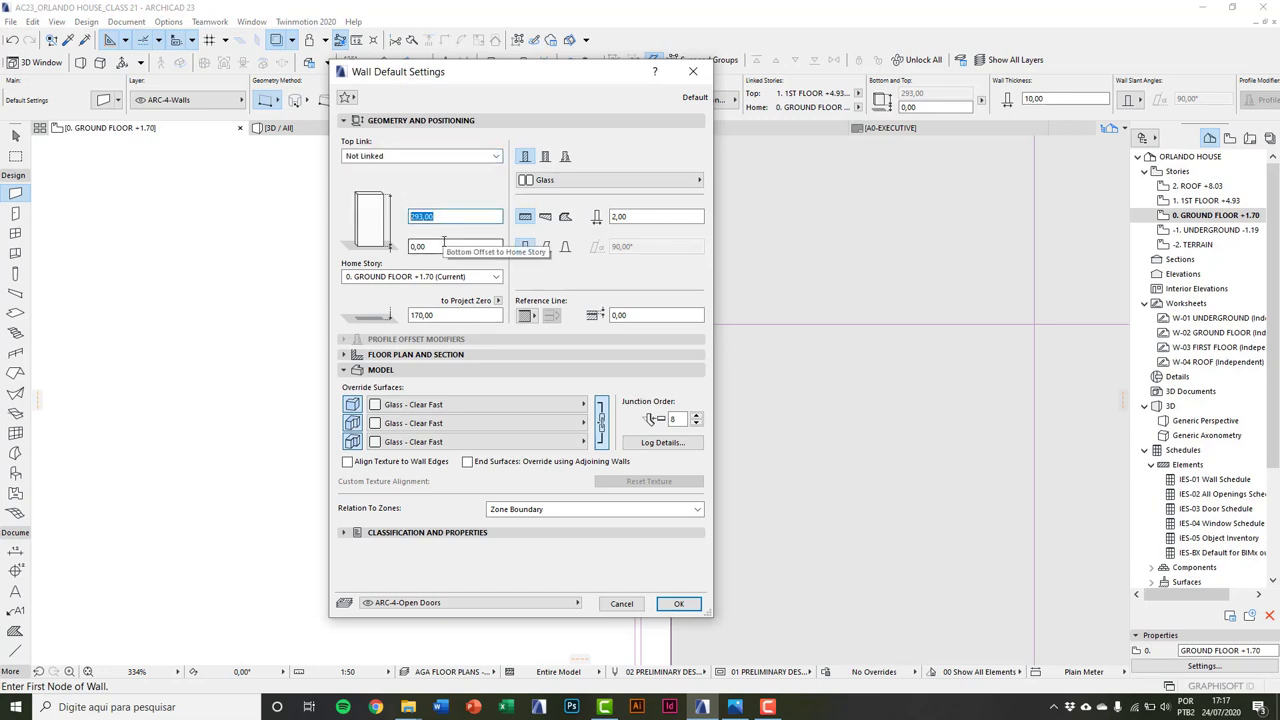
Step: Set the default wall's cut fill foreground and background pens to 126 and accept the wall settings
click(540, 354)
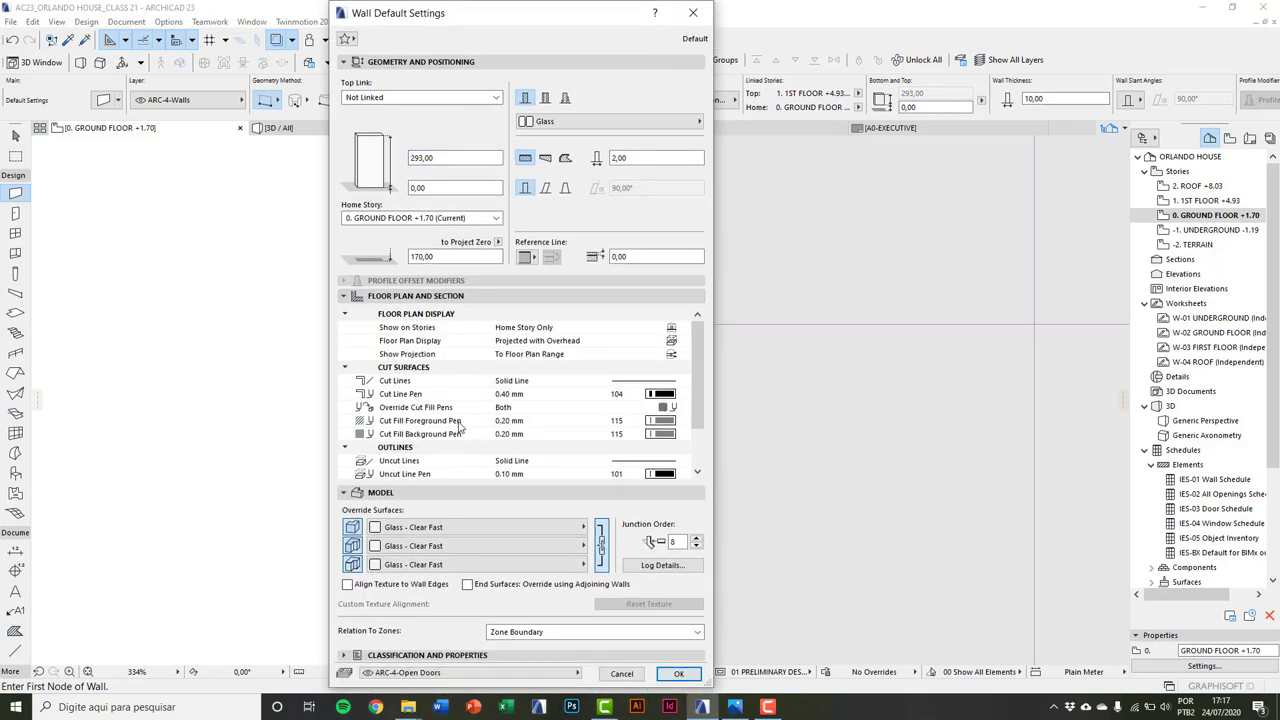
click(677, 422)
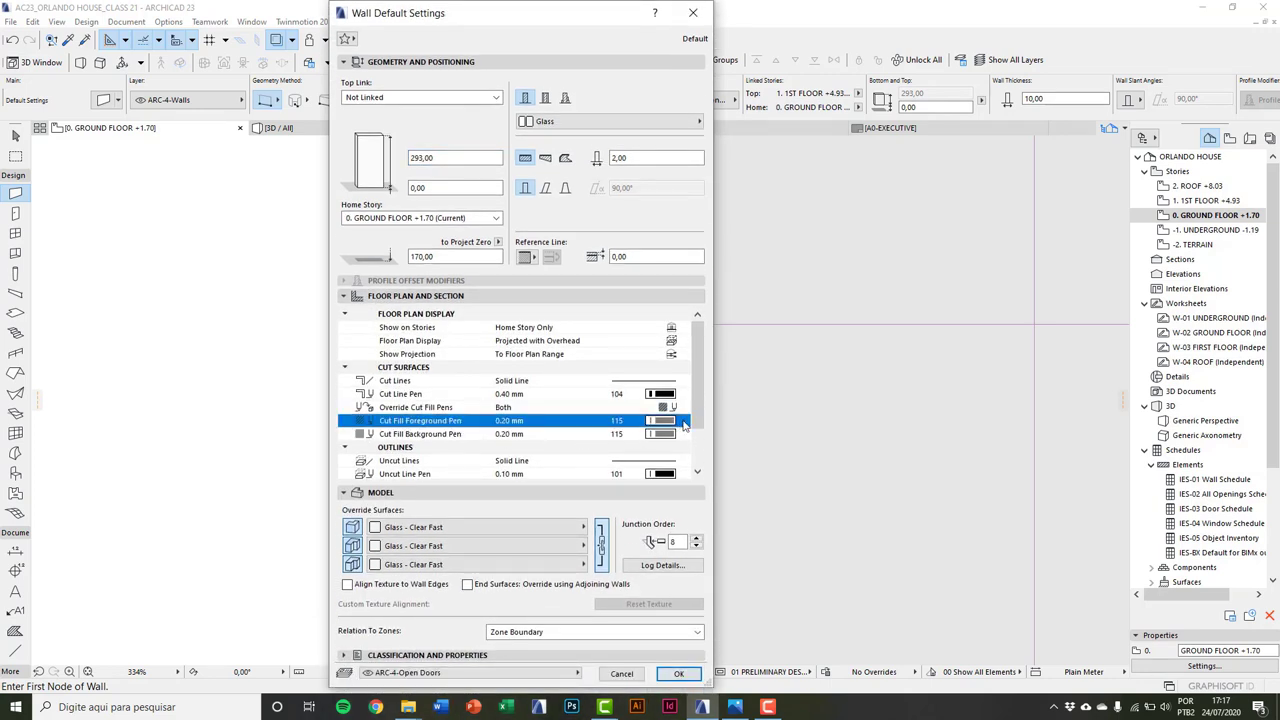
click(757, 490)
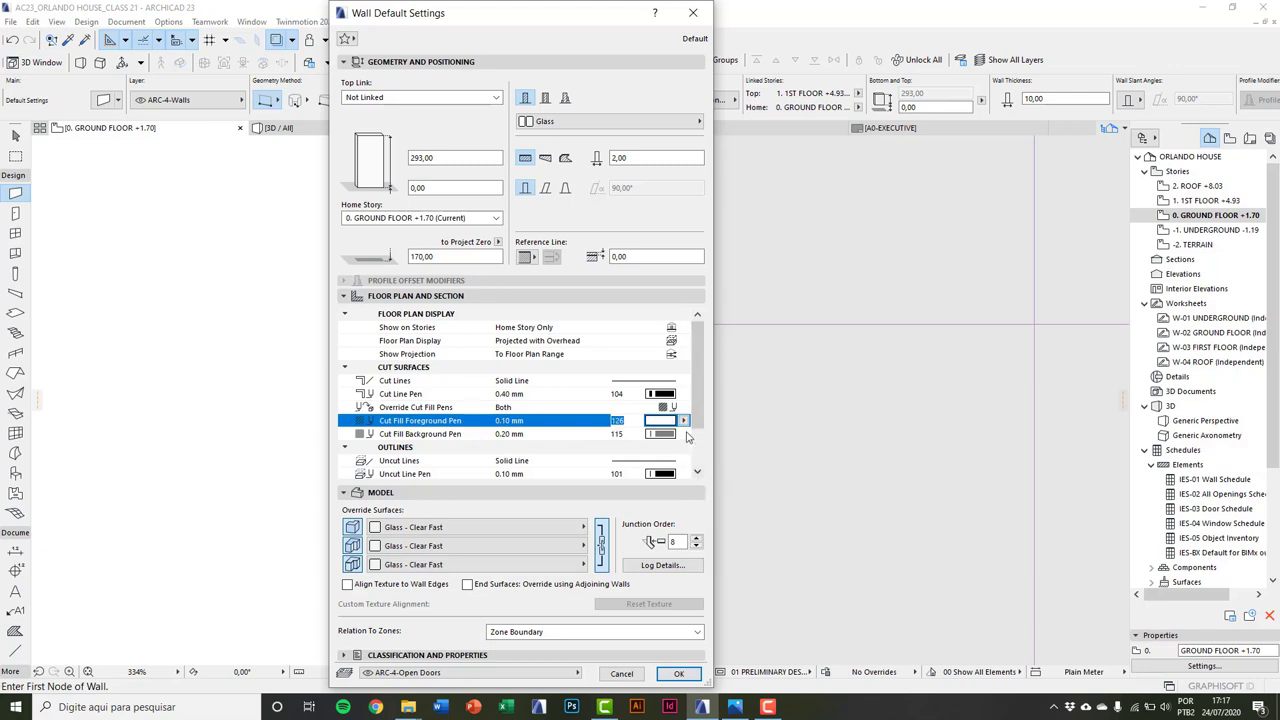
click(684, 435)
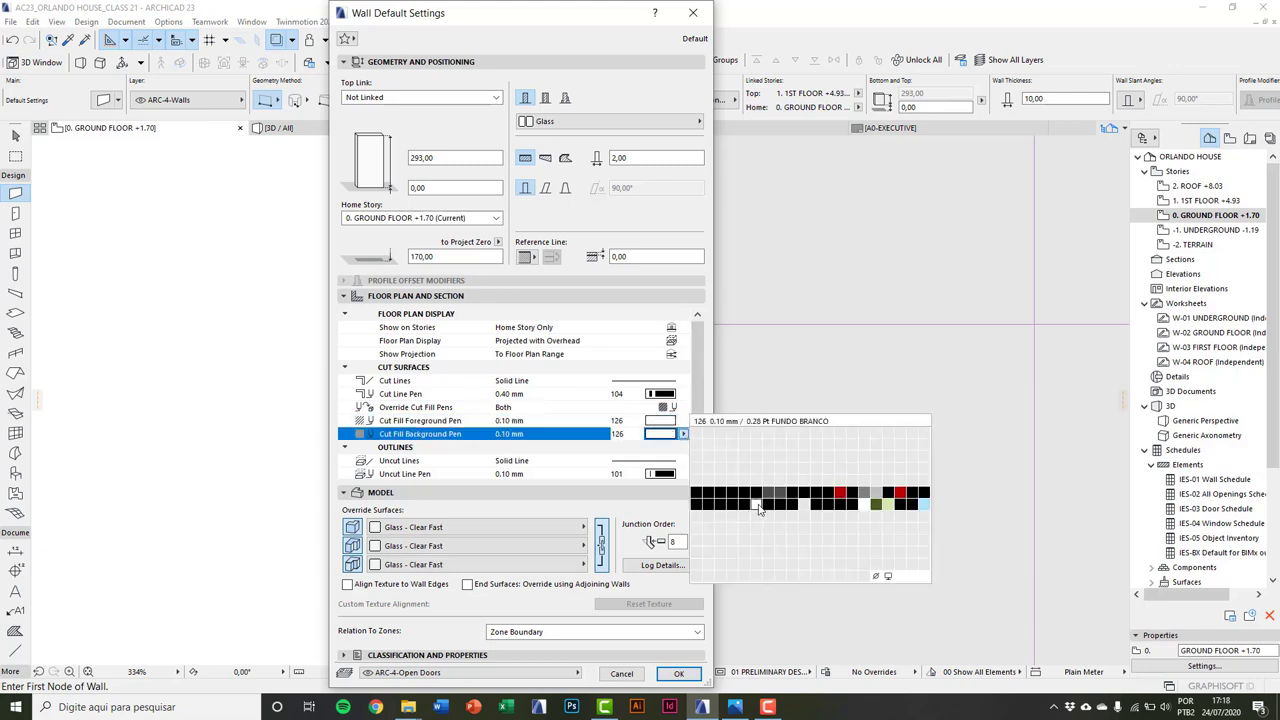
click(757, 506)
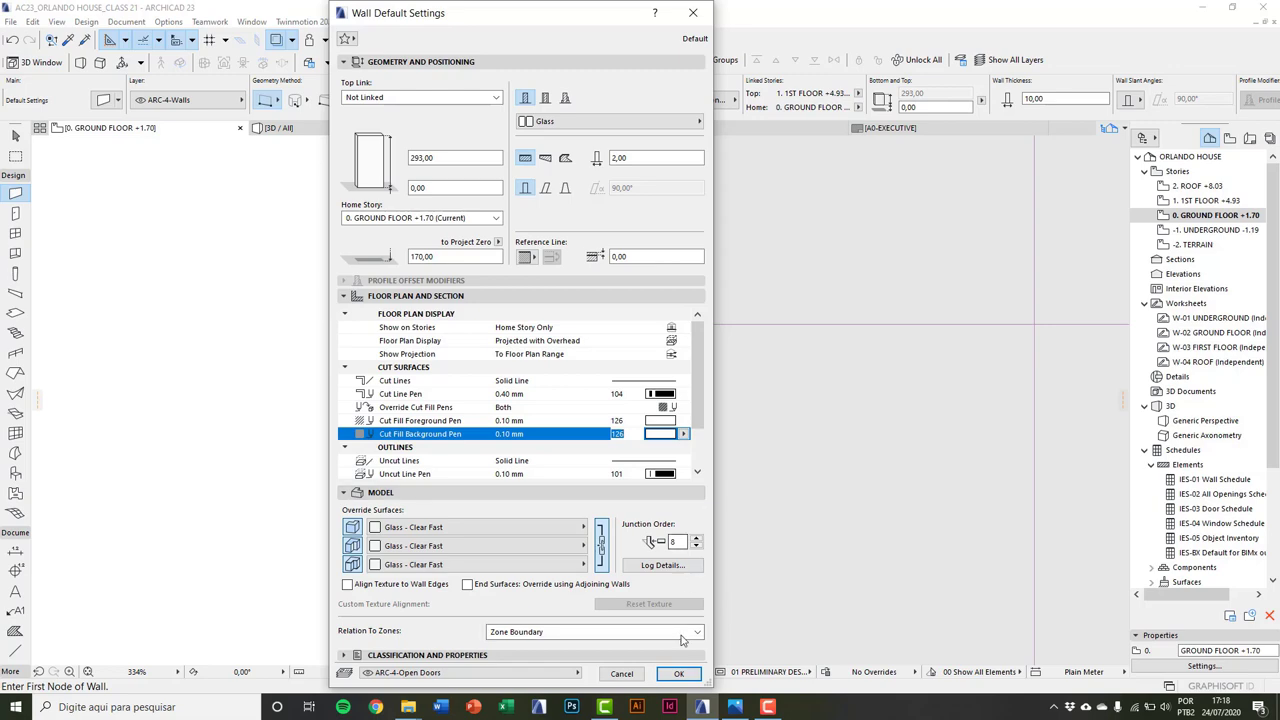
click(678, 673)
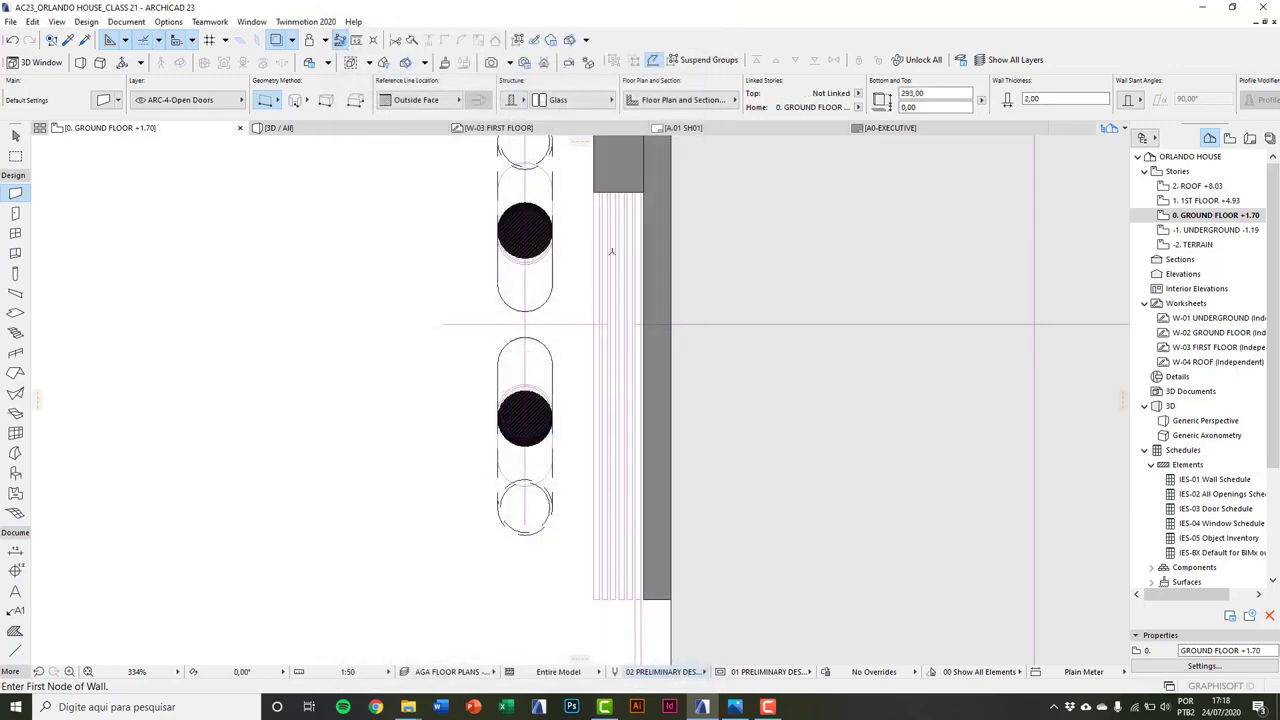
Step: Draw a glass wall along the full length of the traced door panel closest to the gray wall
scroll(662, 210, up, 5)
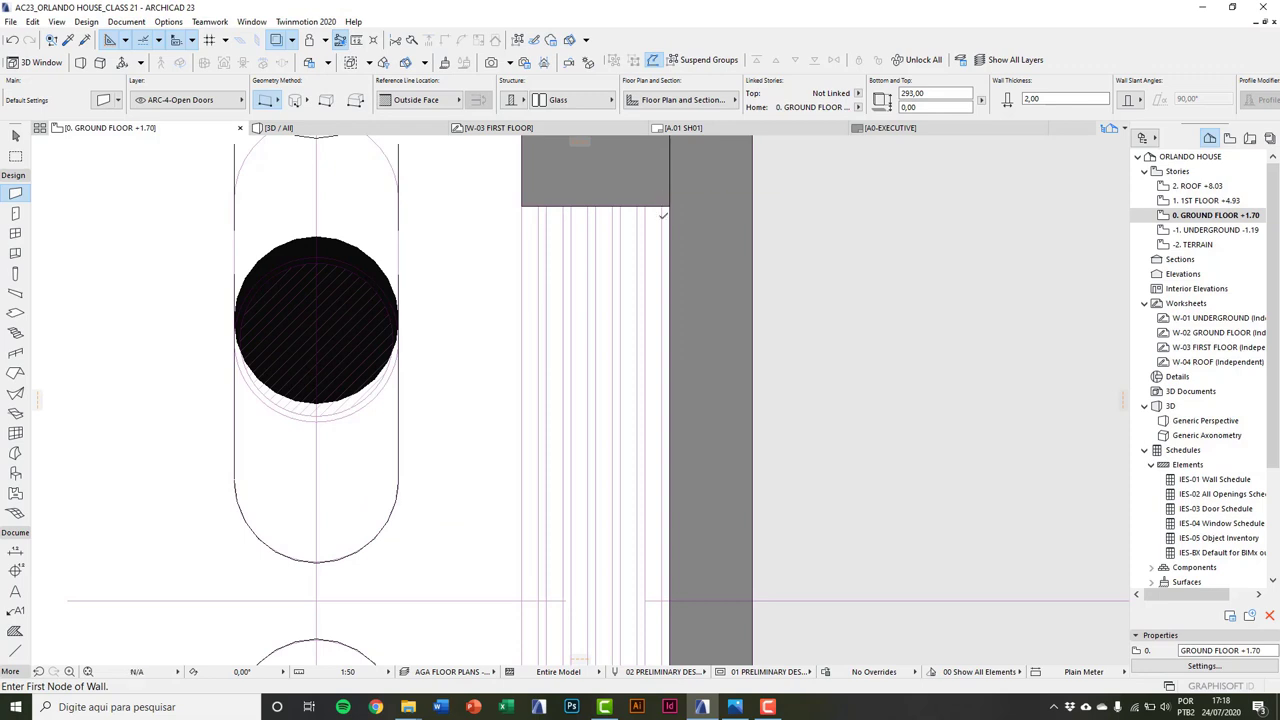
click(660, 206)
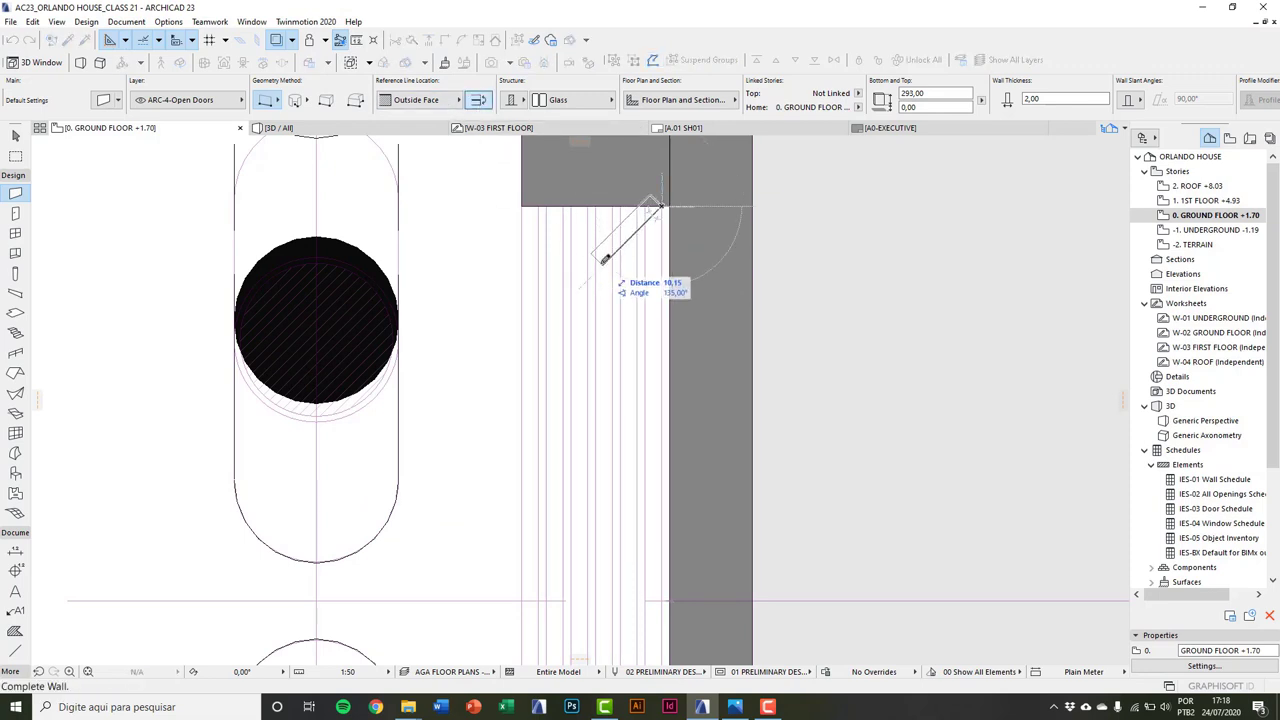
scroll(604, 258, down, 4)
scroll(620, 517, up, 4)
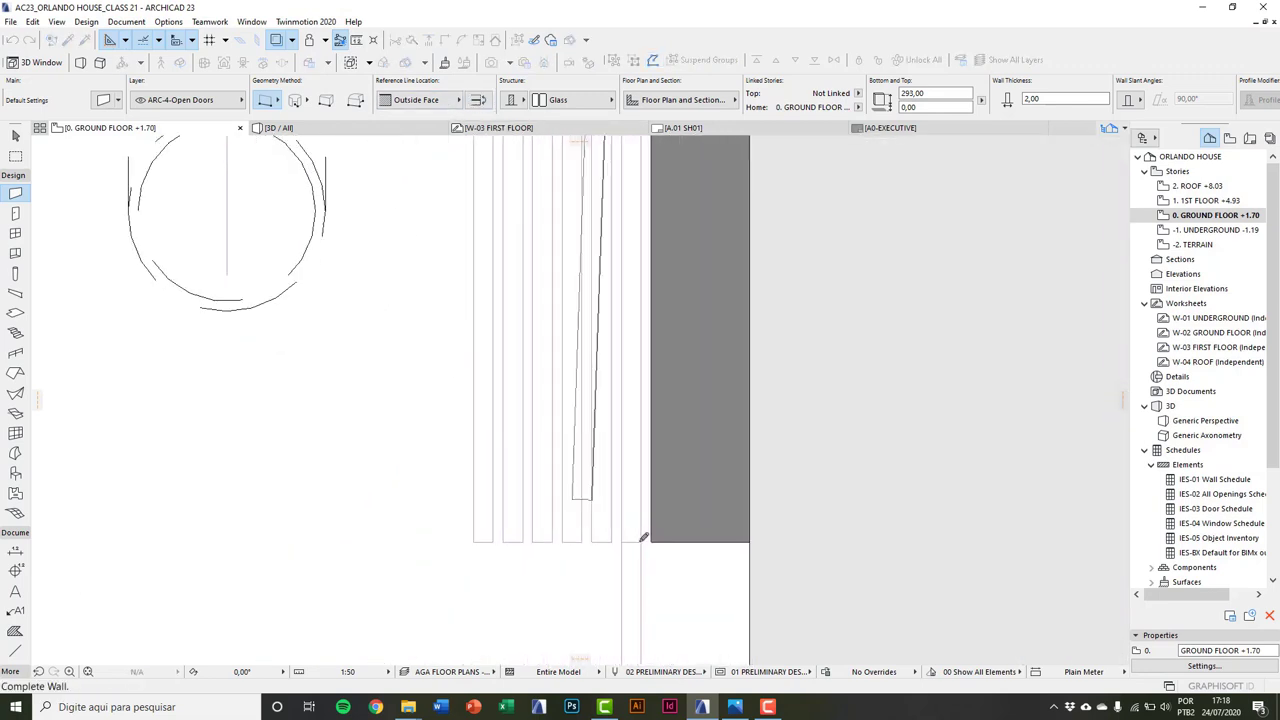
click(640, 545)
key(Escape)
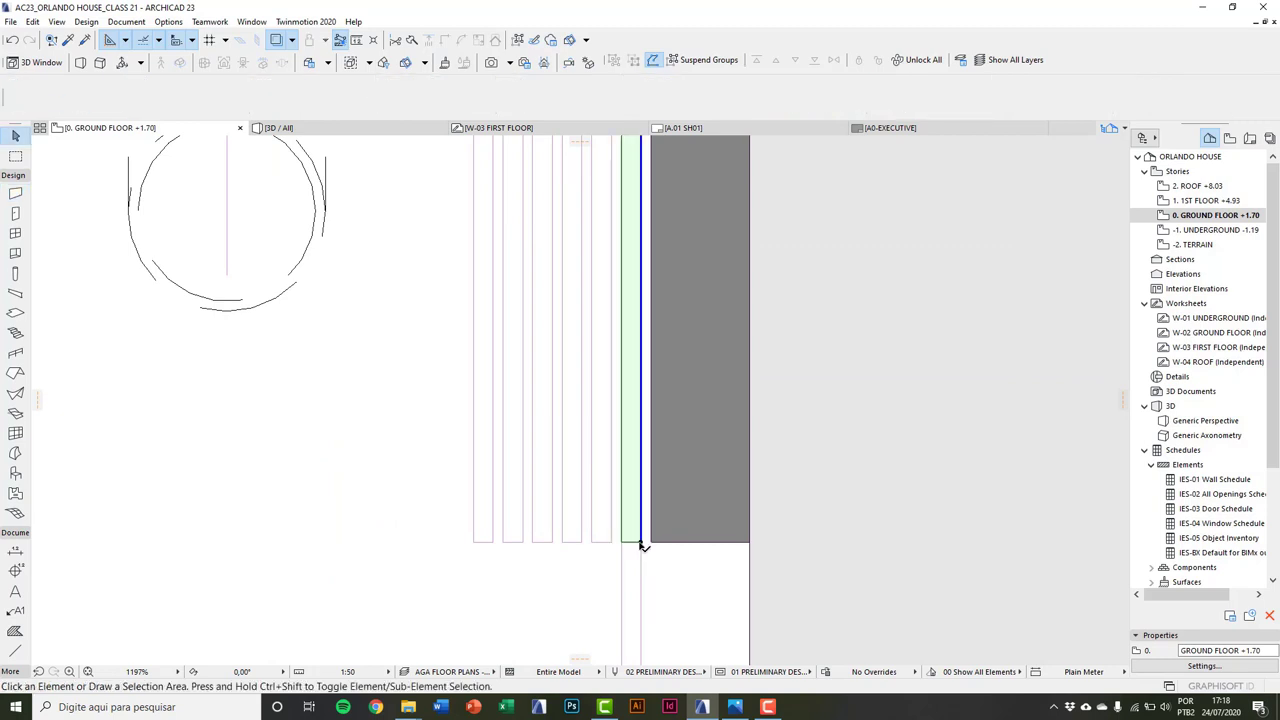
Step: Multiply the glass wall into 5 incremental copies with 0 vertical displacement, spaced to match the adjacent traced panels
scroll(648, 528, down, 5)
scroll(666, 494, down, 1)
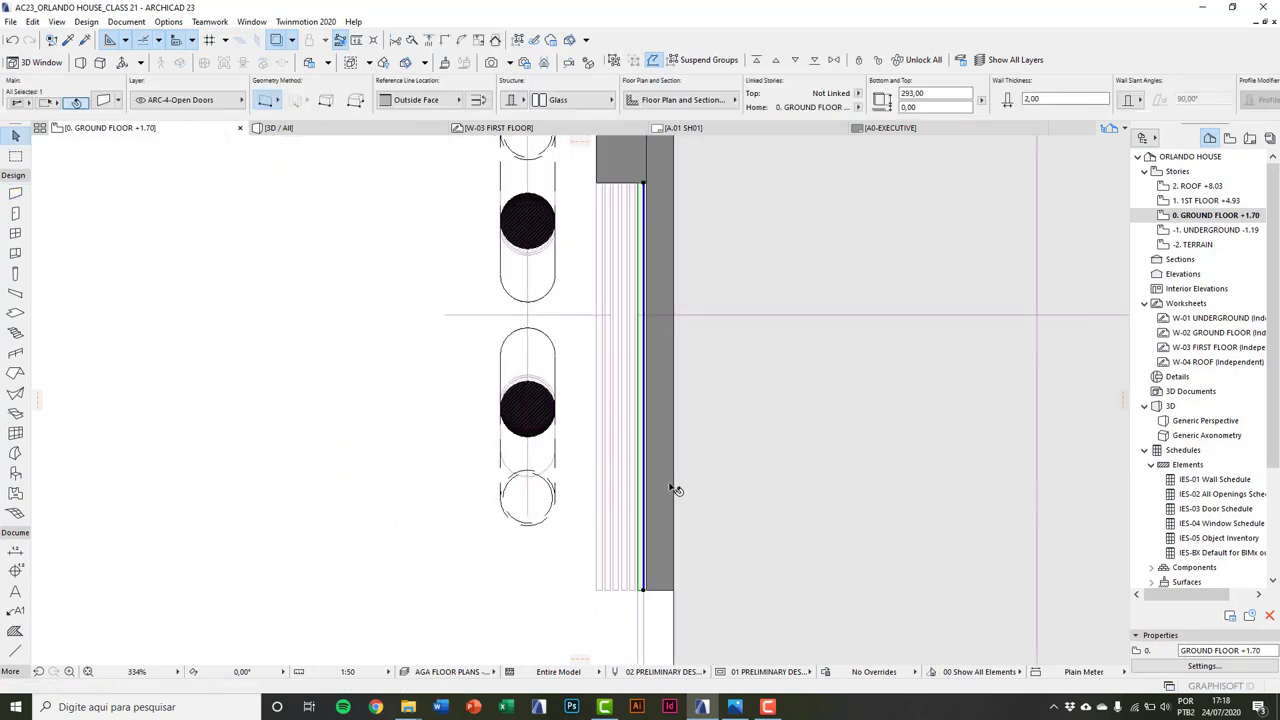
key(ctrl+u)
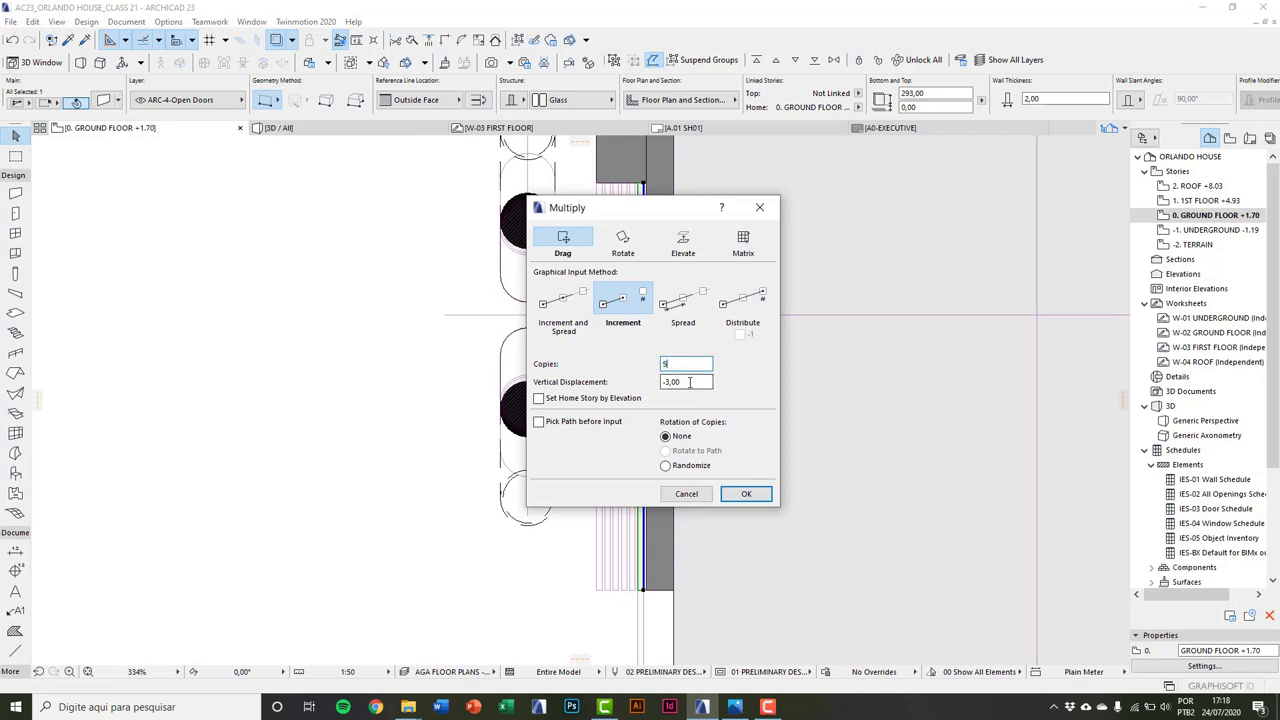
text(5)
key(Tab)
text(0)
click(745, 494)
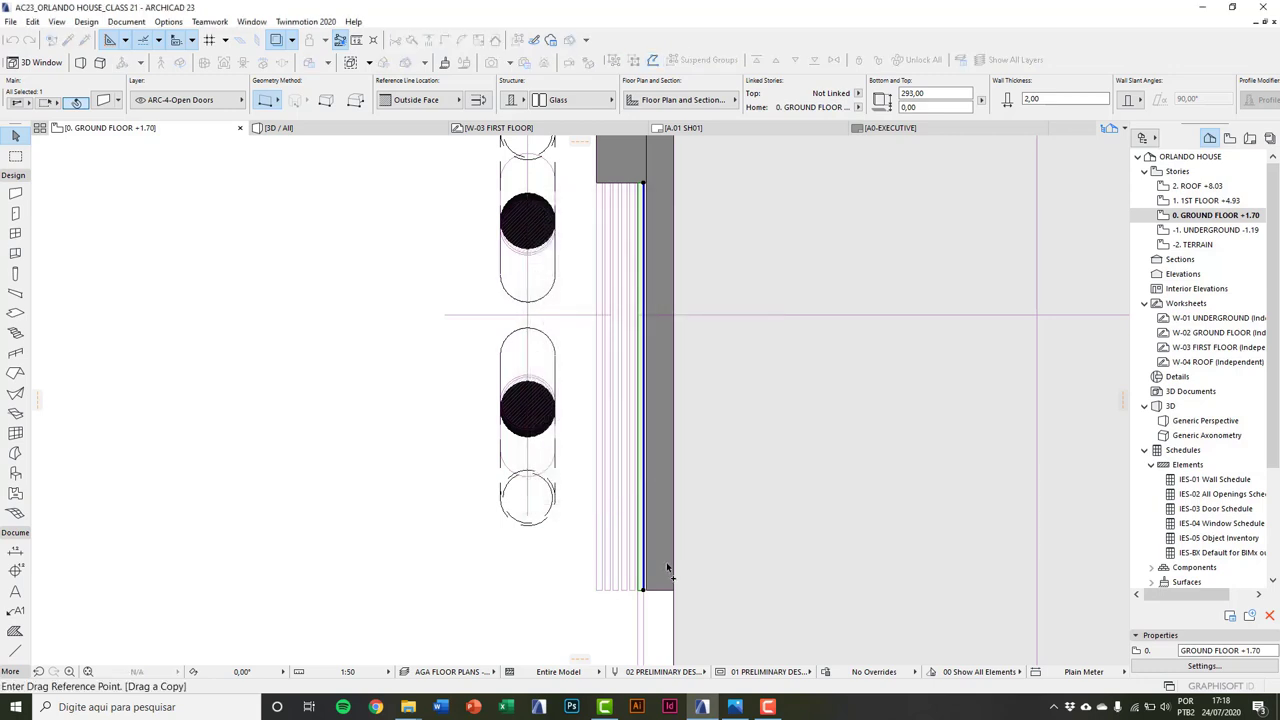
scroll(650, 588, up, 5)
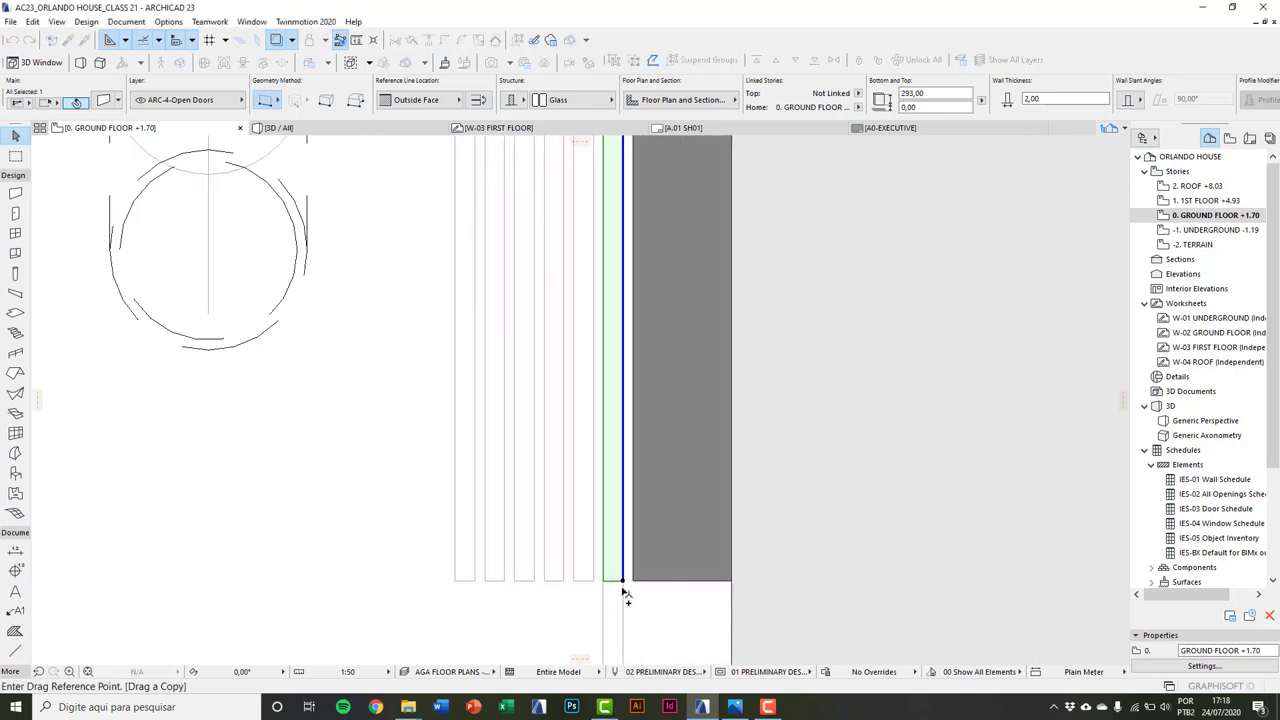
click(622, 580)
click(590, 583)
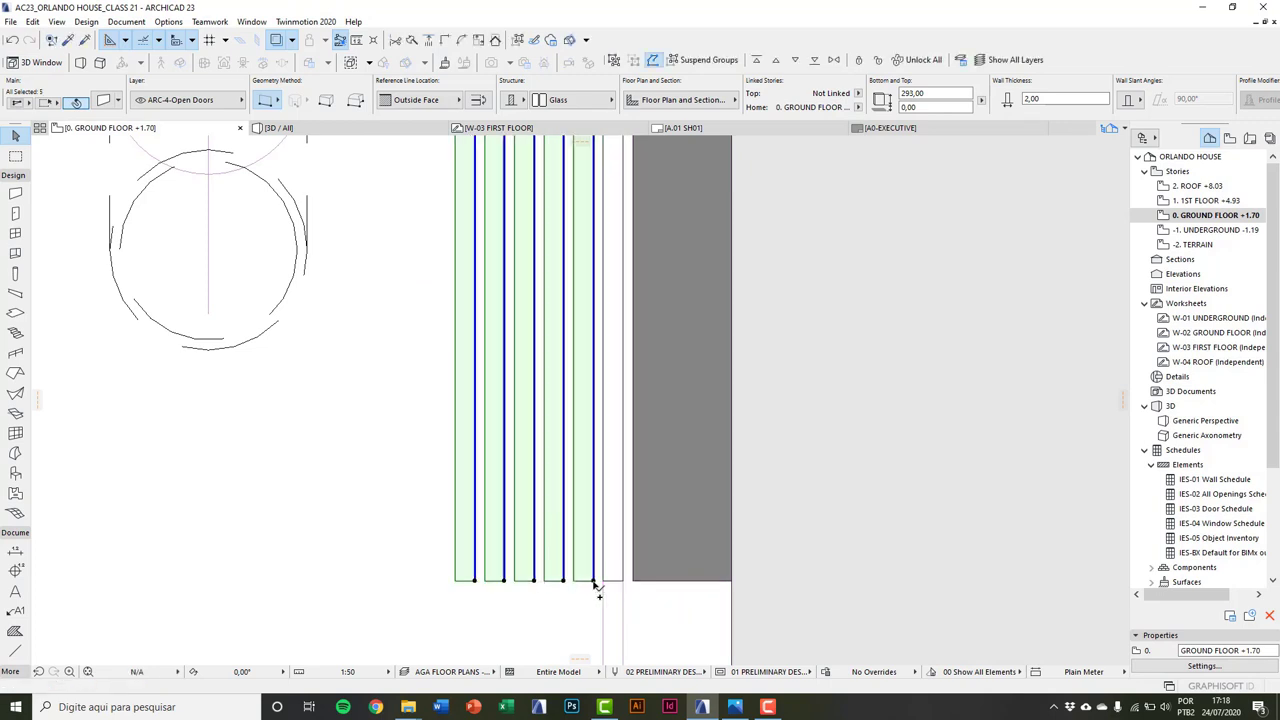
scroll(591, 590, down, 3)
key(Escape)
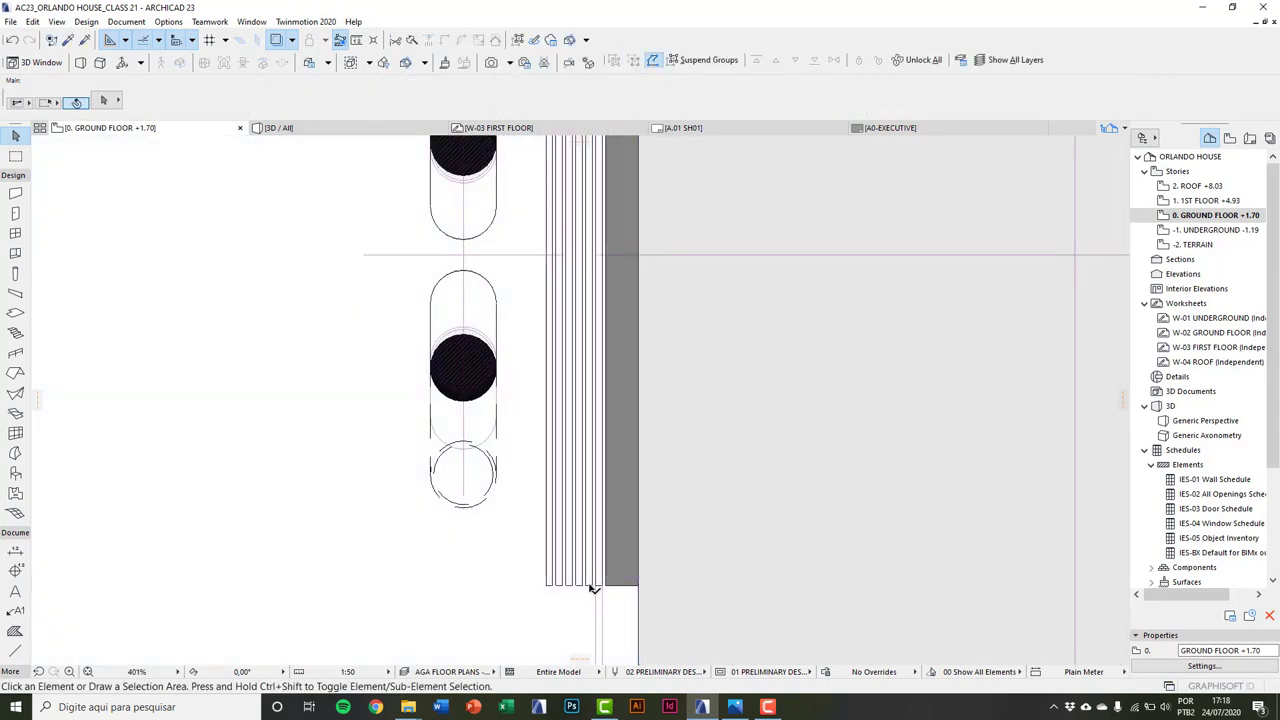
Step: Apply the AGA FLOOR PLANS - Open Doors layer combination to the 3D view and inspect the stacked glass panels beside the dark wall
key(F3)
scroll(690, 545, up, 5)
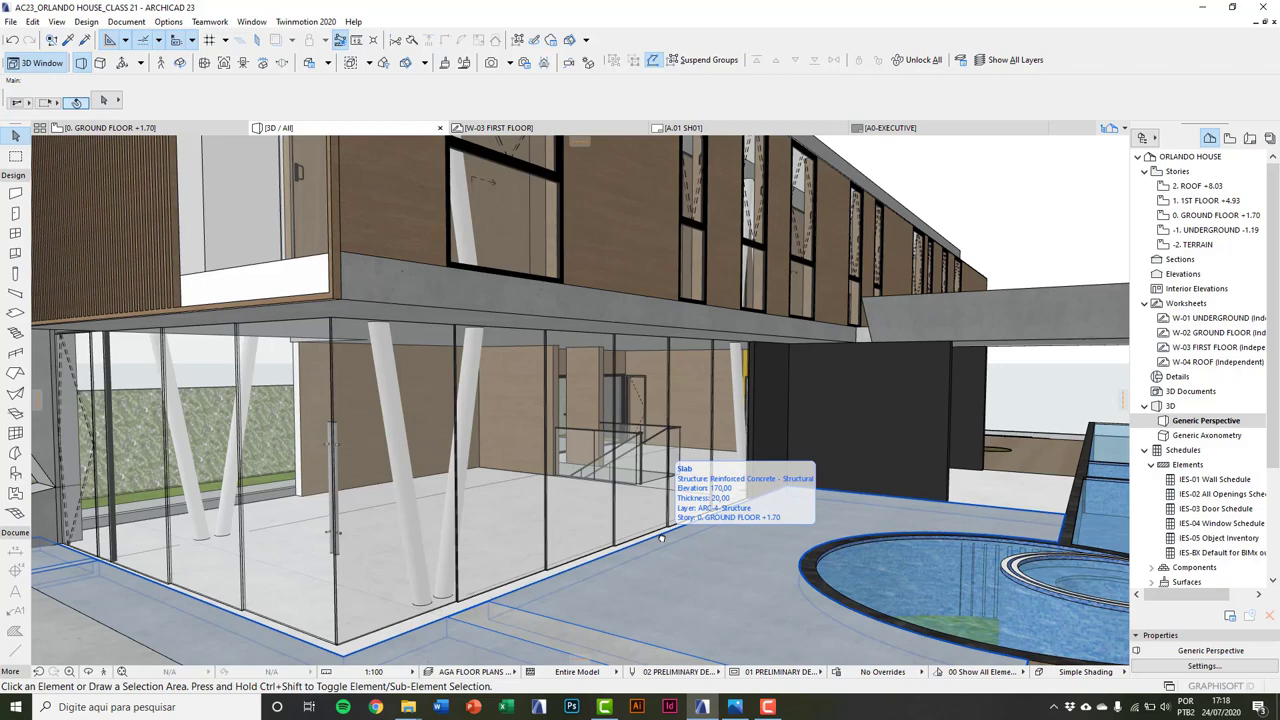
scroll(661, 538, down, 5)
shift+middle_drag(661, 538, 655, 558)
scroll(655, 558, up, 3)
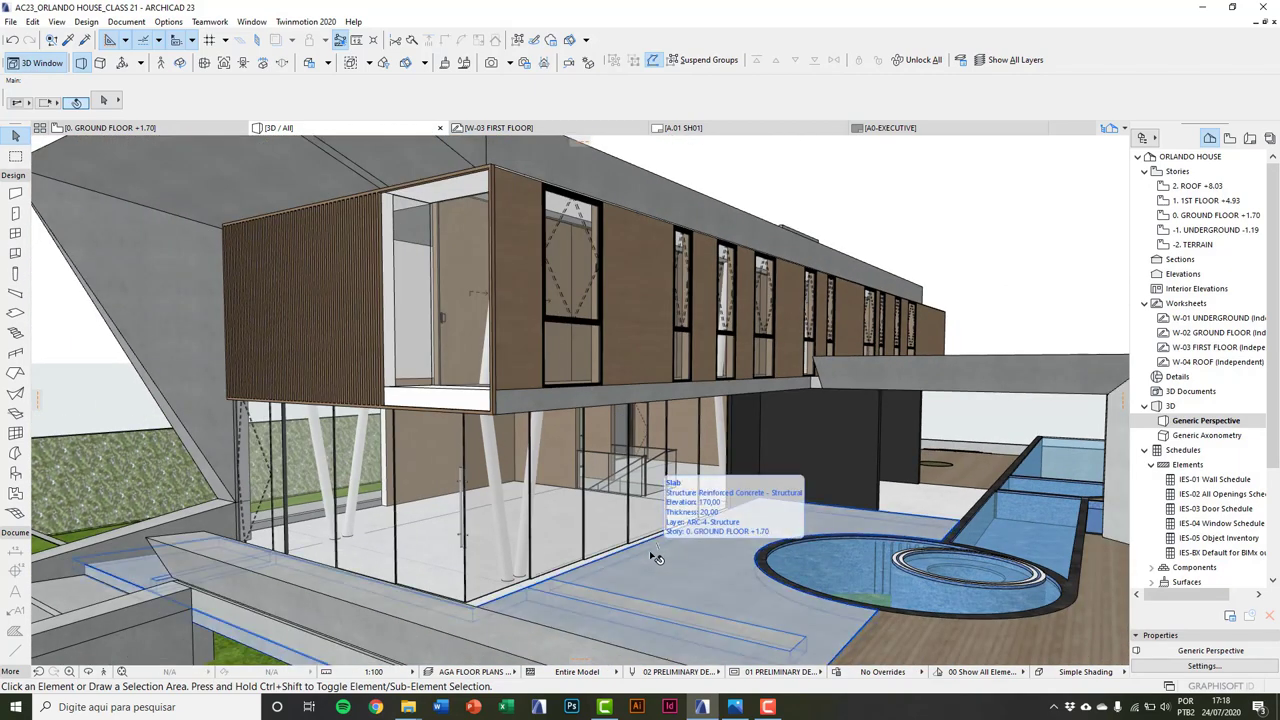
key(ctrl+l)
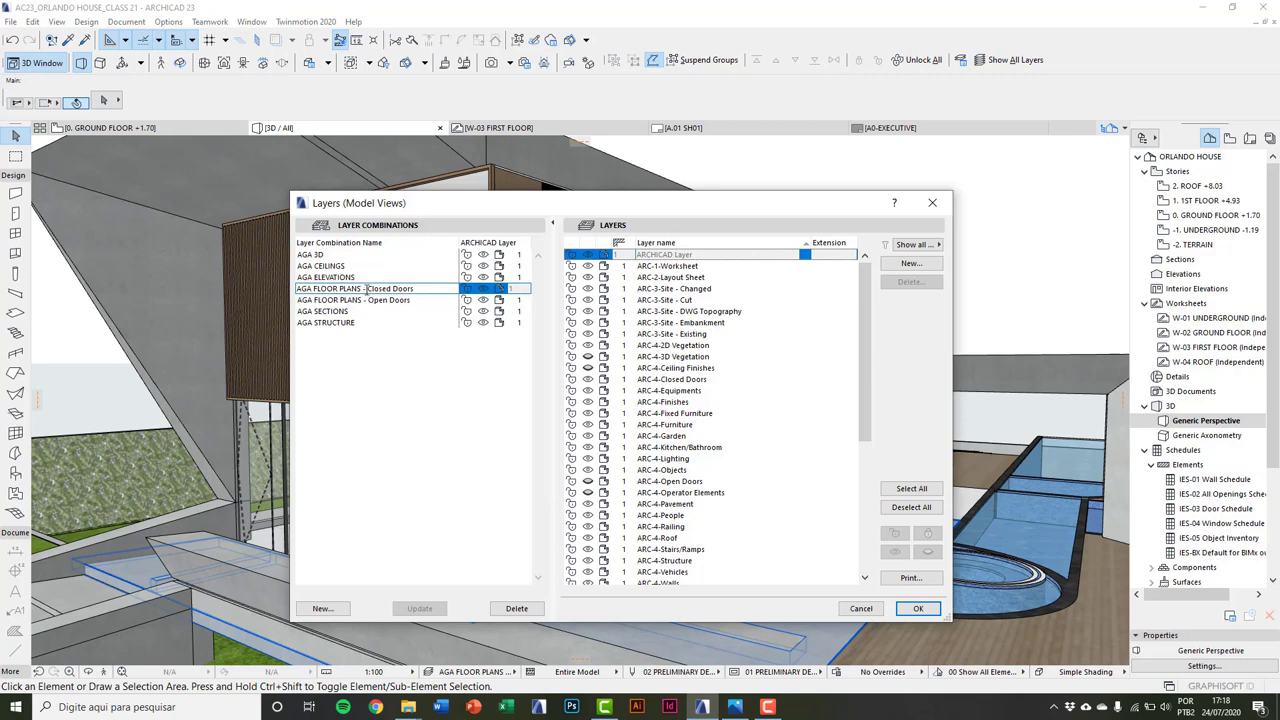
click(391, 302)
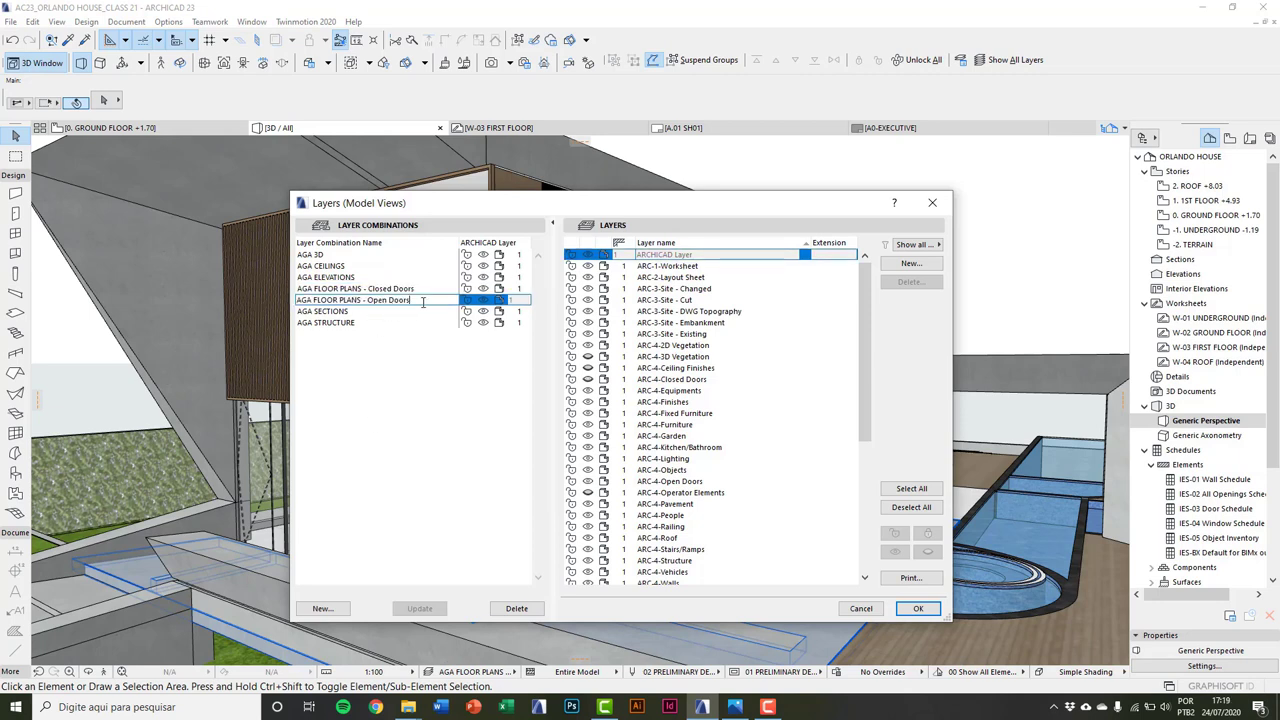
click(917, 608)
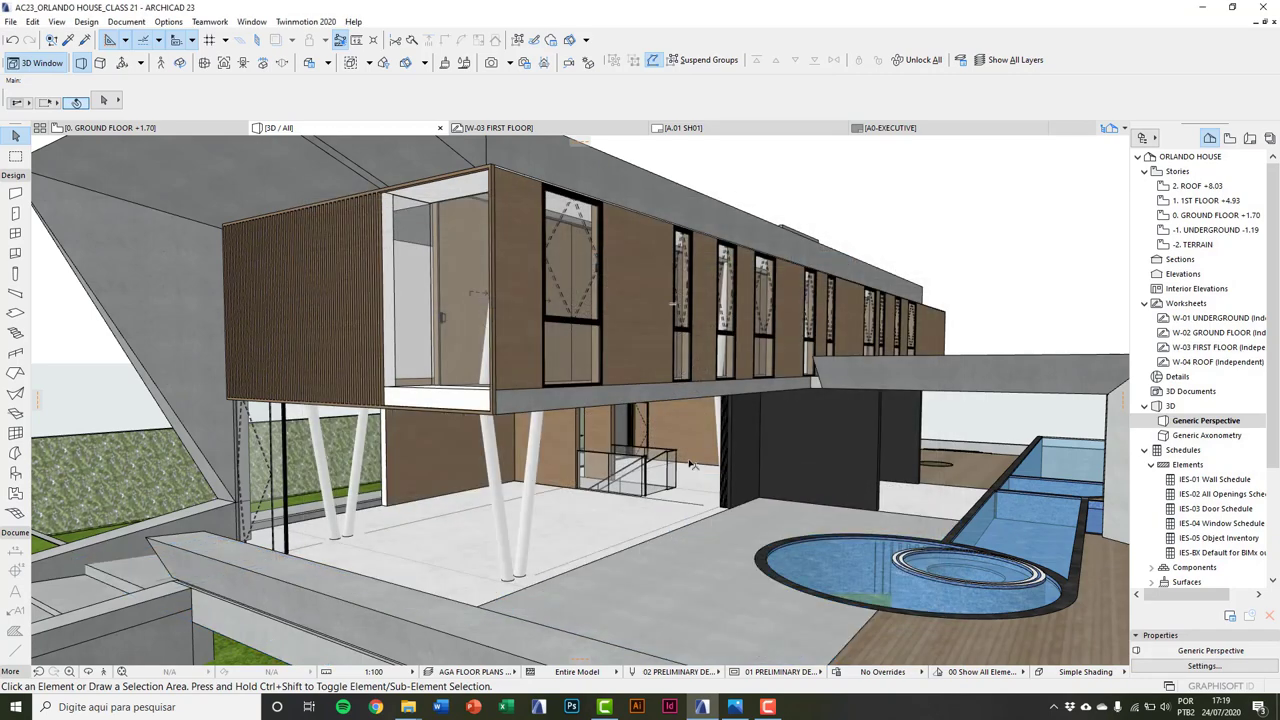
scroll(716, 426, up, 2)
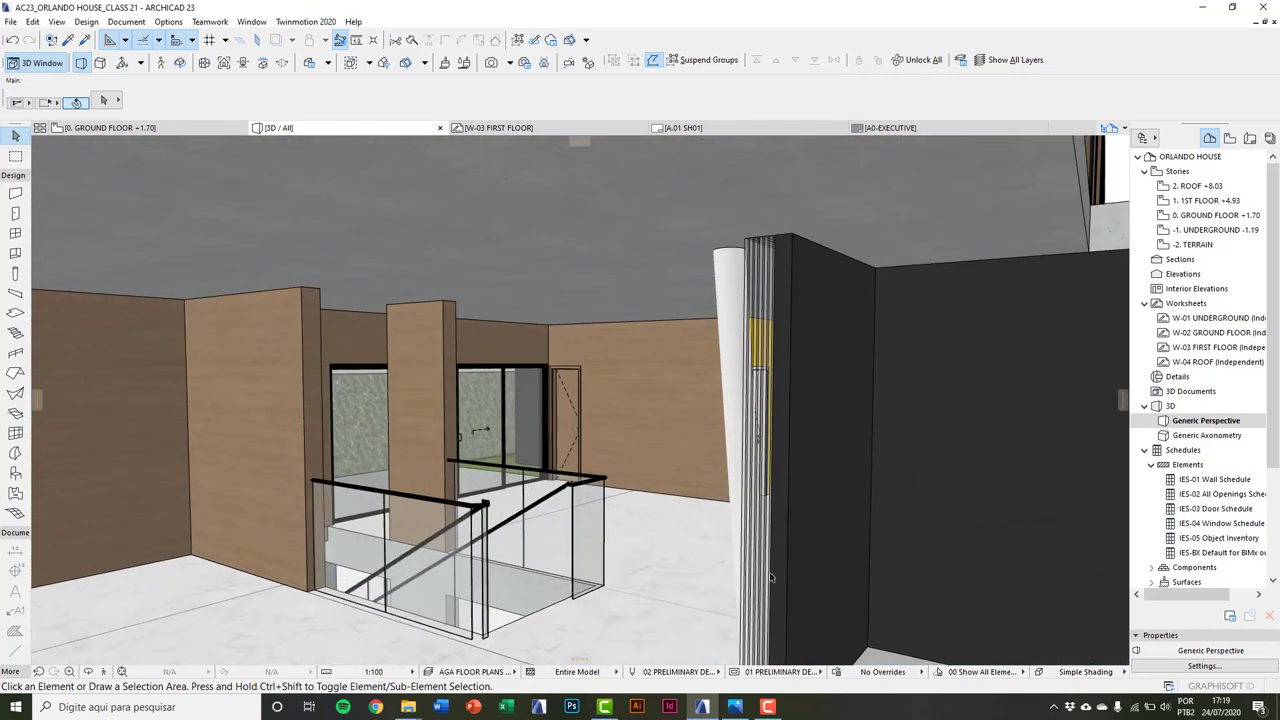
key(o)
drag(778, 545, 699, 503)
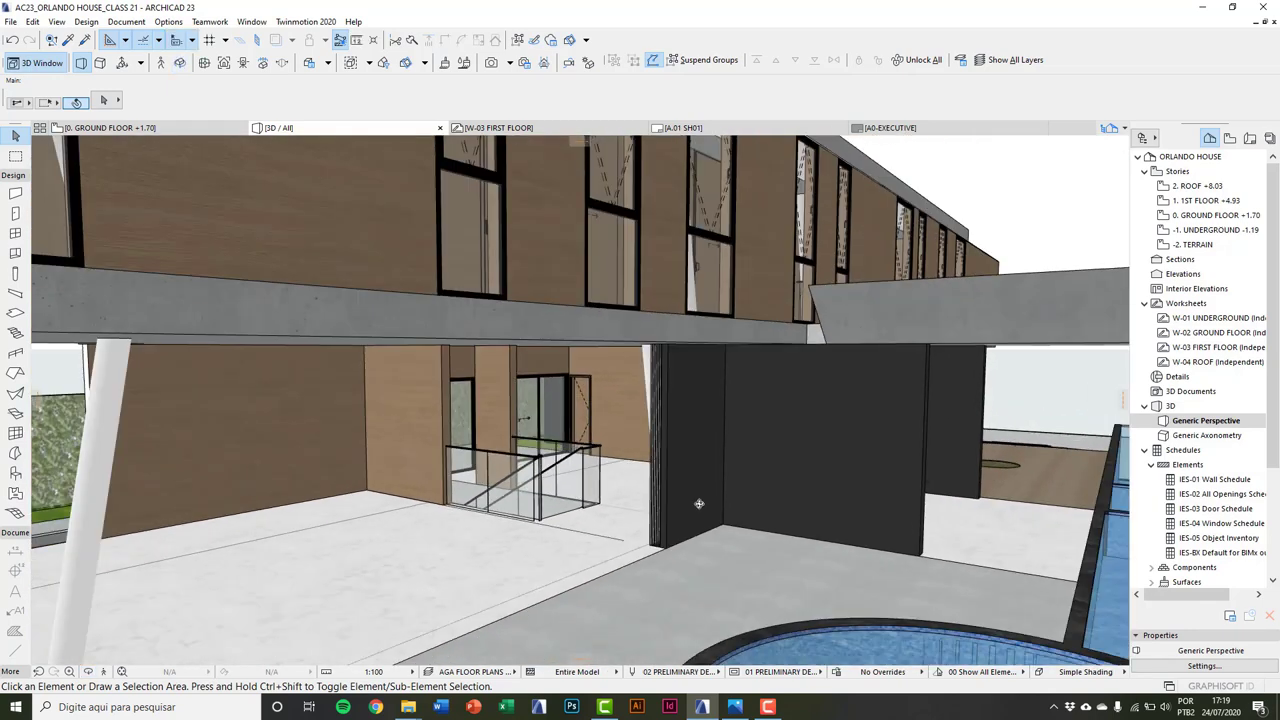
Step: Return to the ground floor plan and examine the other traced sliding door panels beside the pool and along the wooden deck
key(F2)
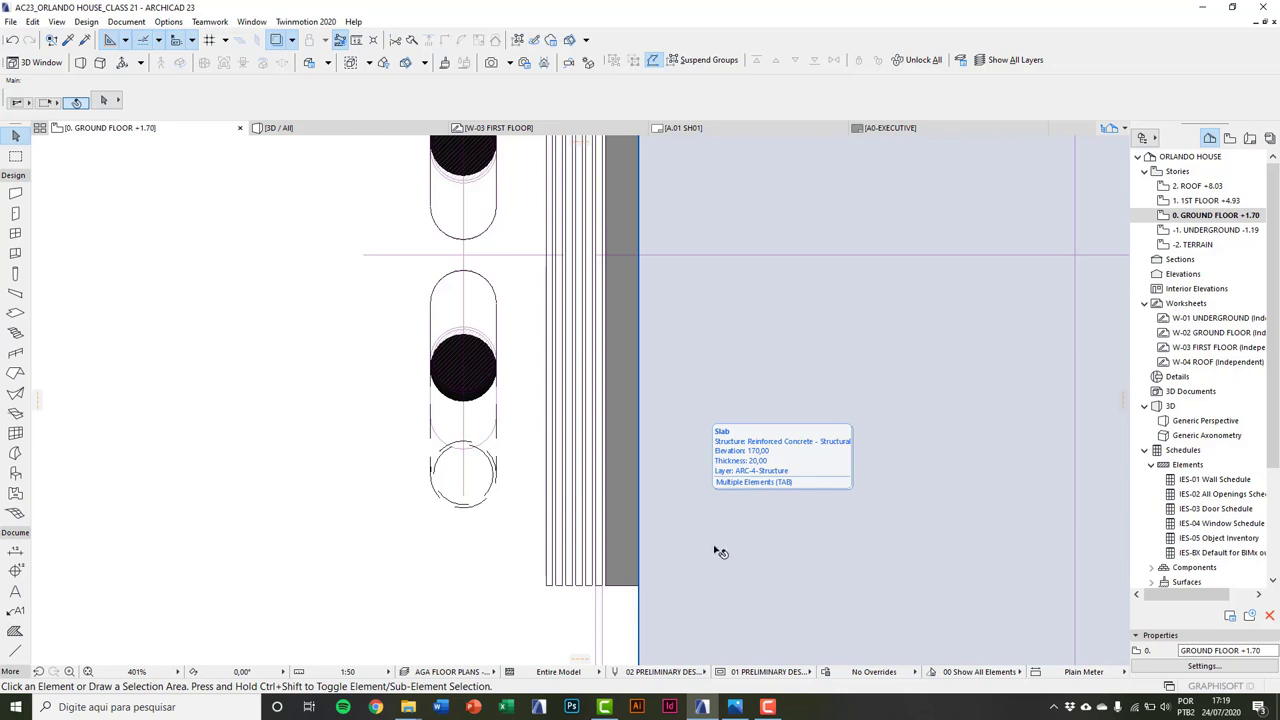
scroll(654, 589, down, 6)
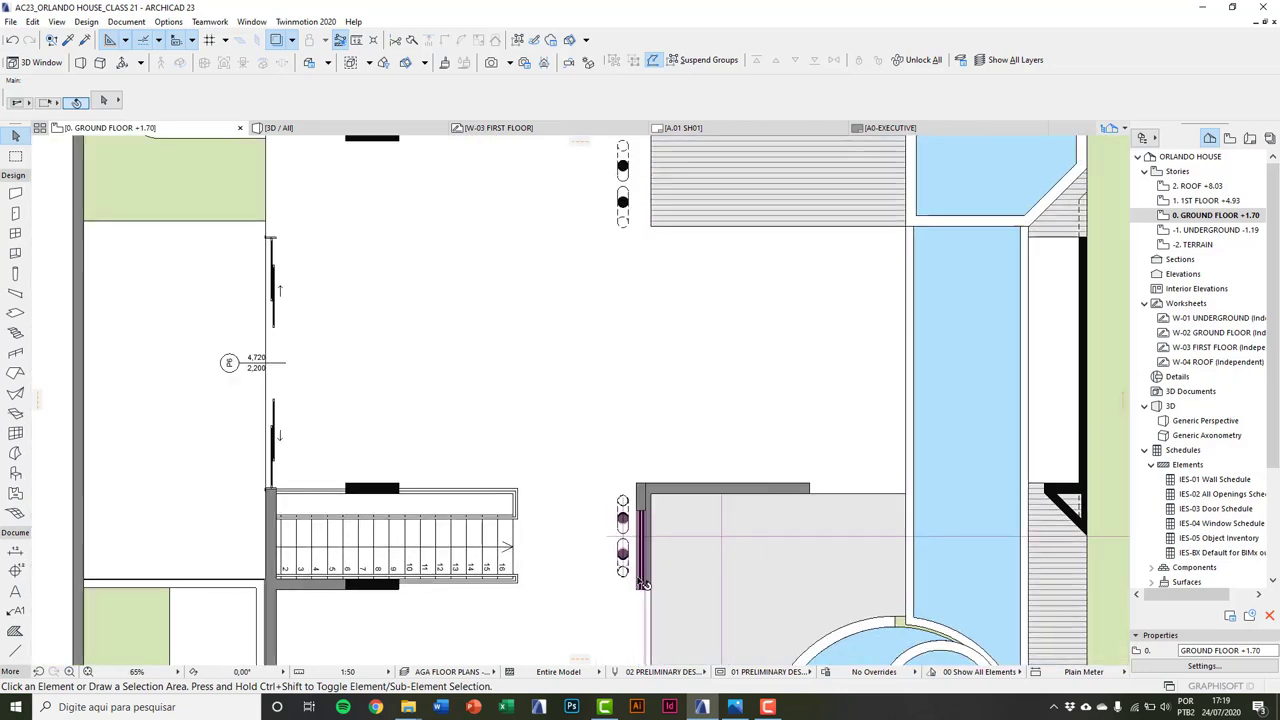
middle_drag(667, 574, 597, 584)
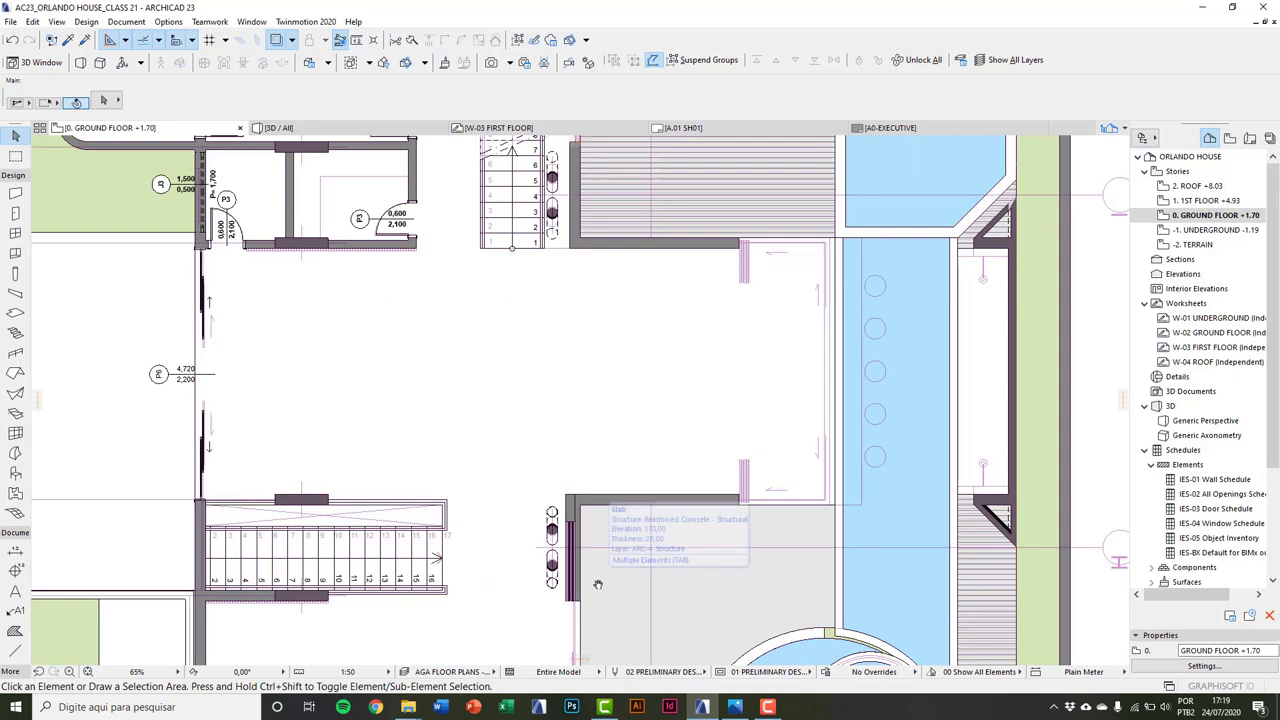
middle_drag(689, 463, 525, 520)
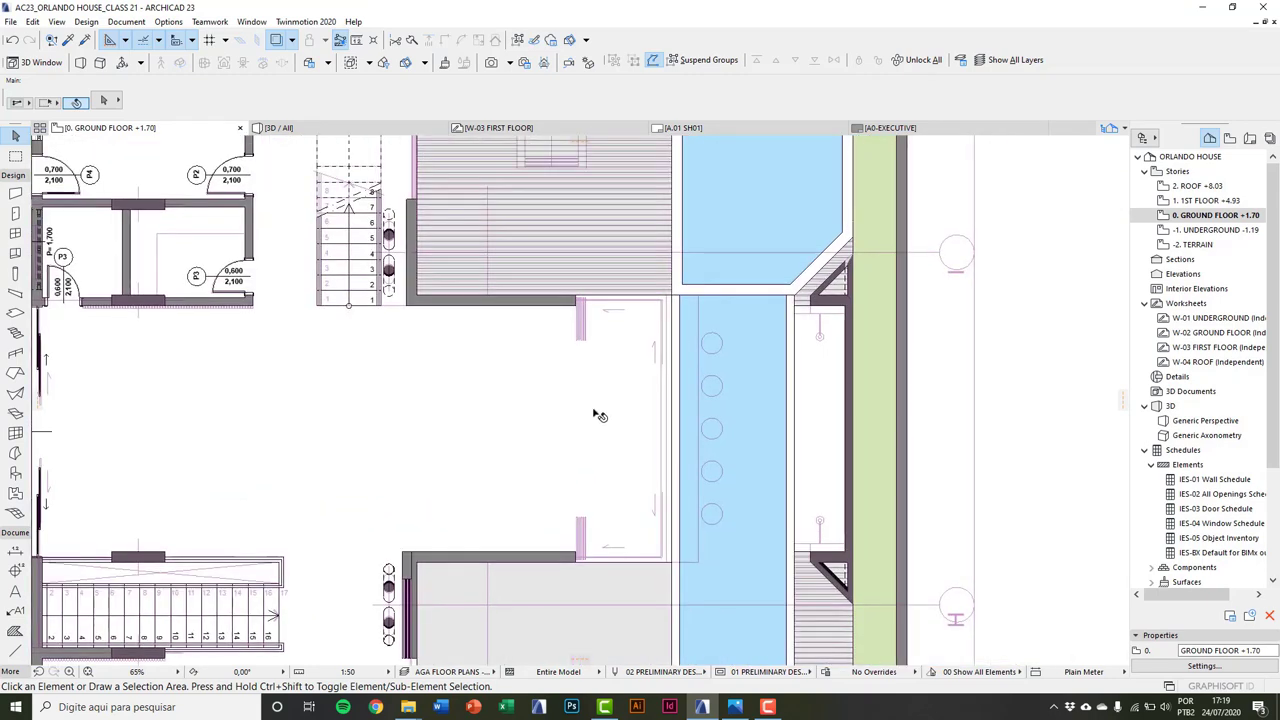
scroll(597, 291, up, 4)
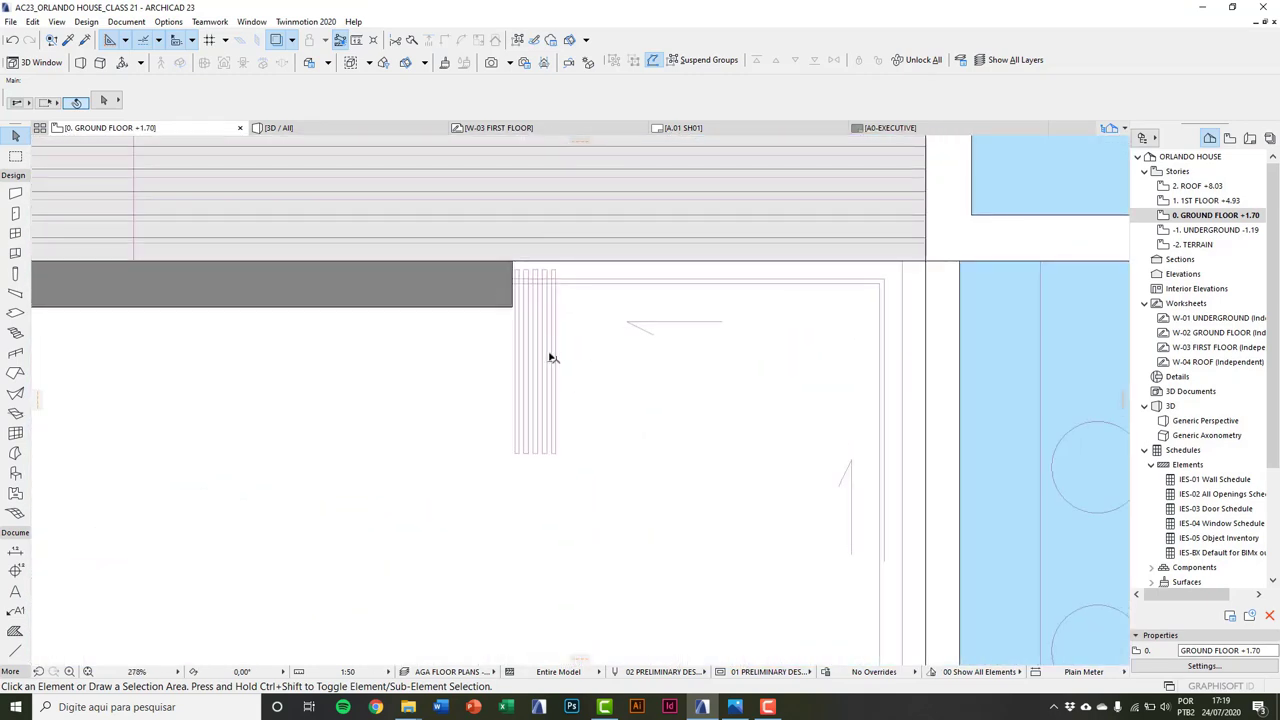
scroll(551, 345, down, 4)
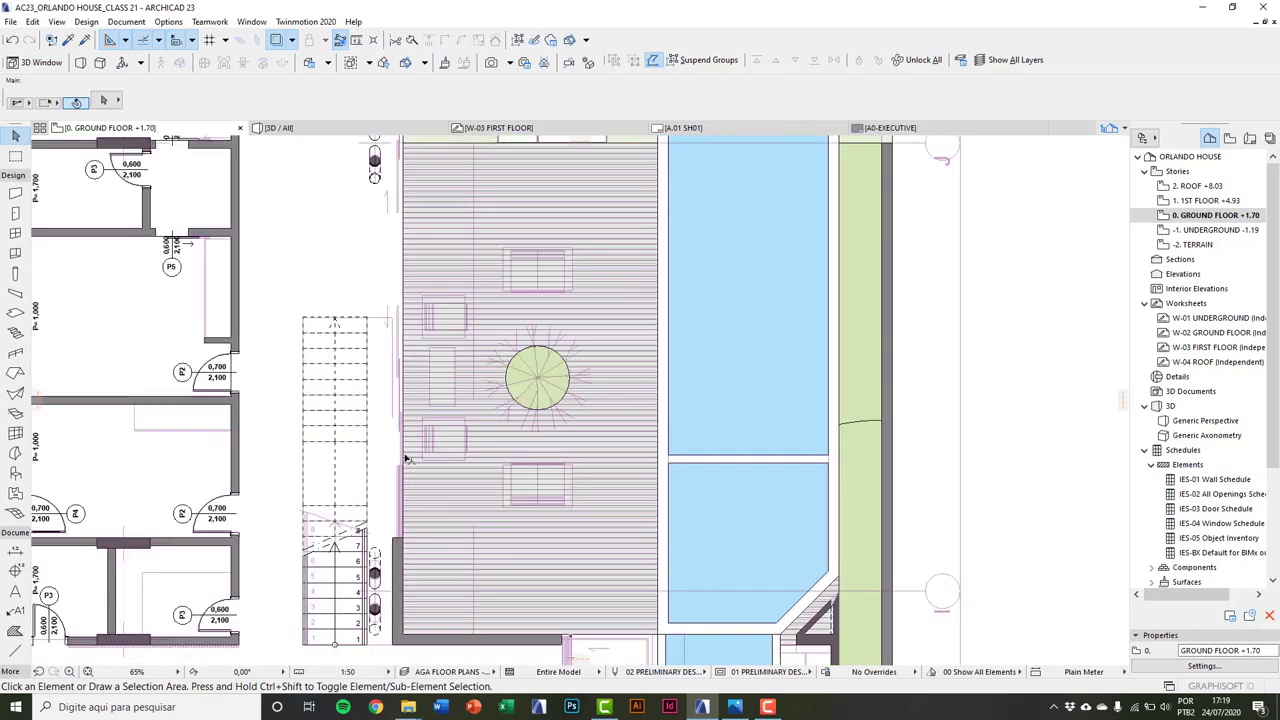
middle_drag(387, 427, 395, 572)
scroll(421, 438, down, 1)
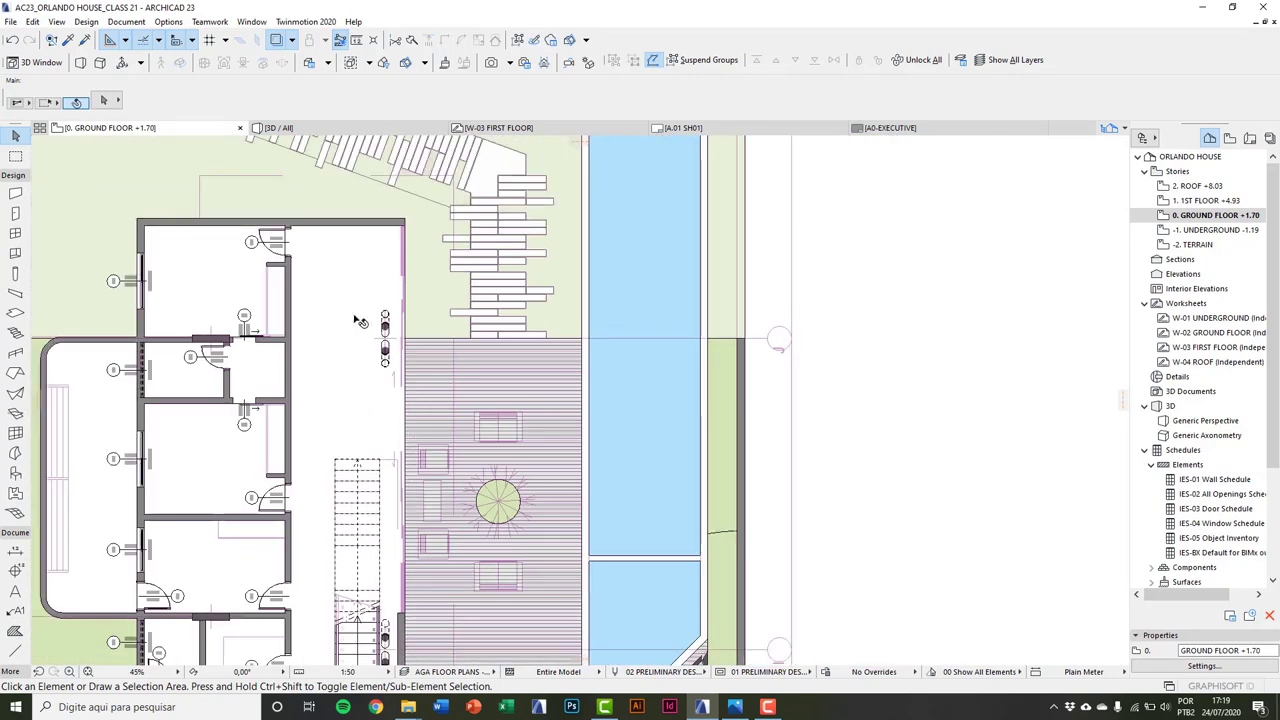